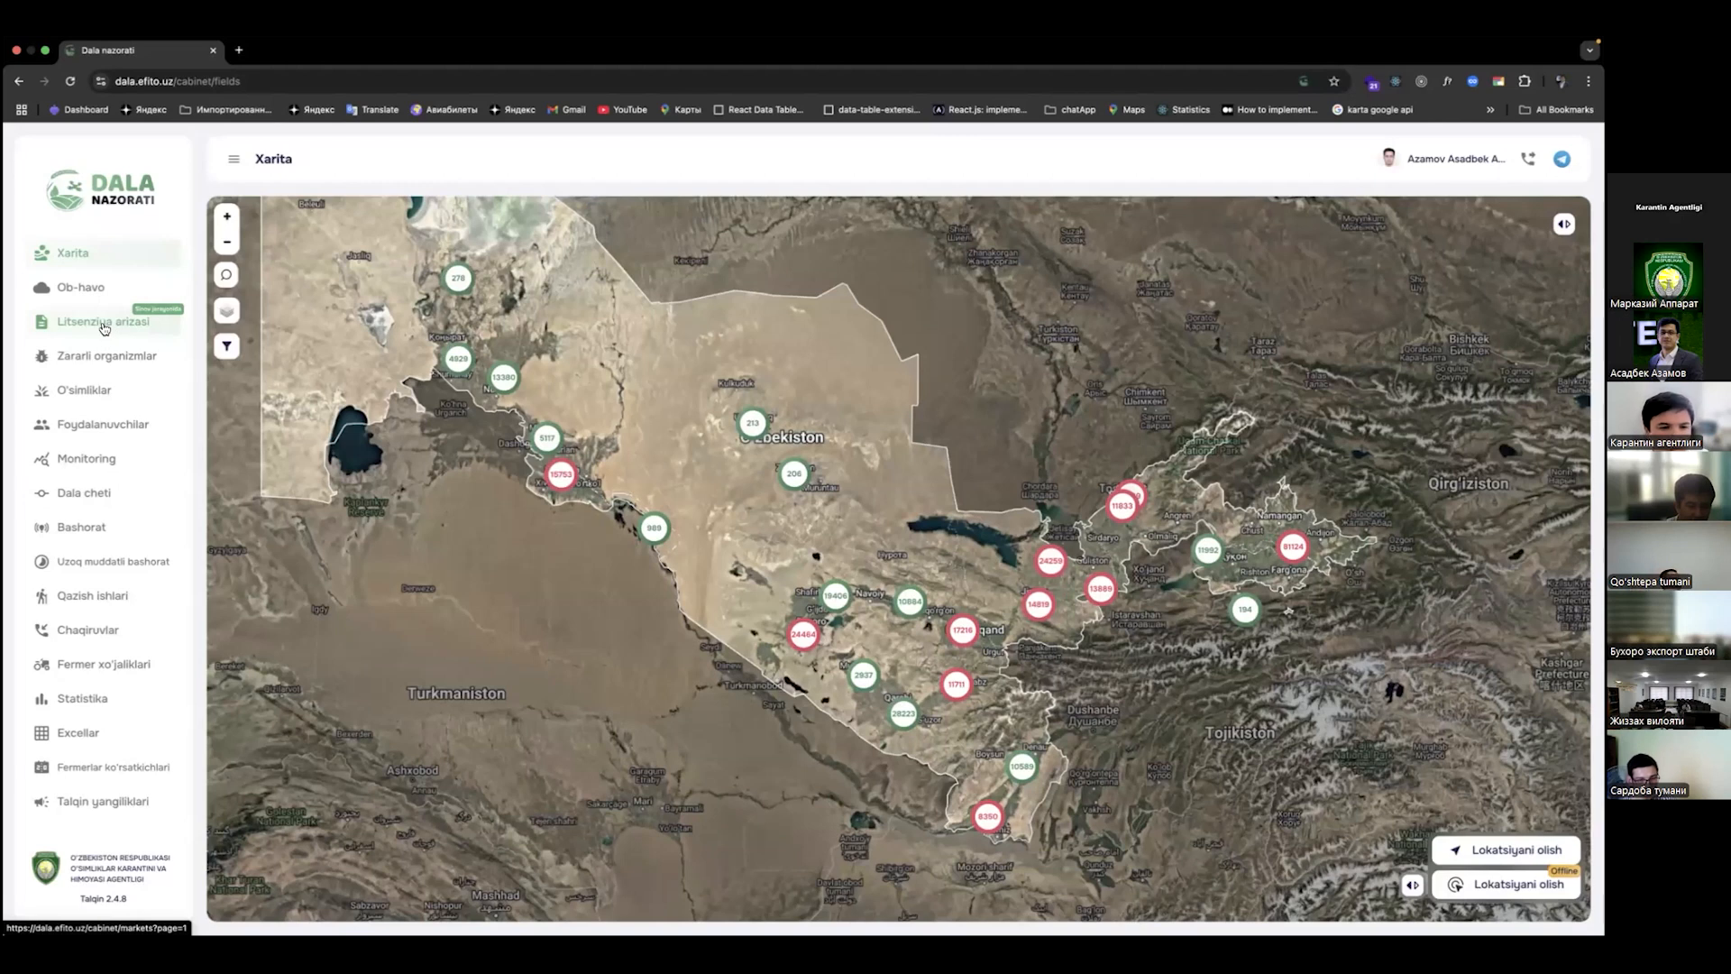
Step: Go to Litsenziya arizasi and start a new licence application with Ariza yaratish
{"action": "left_click", "coordinate": [103, 321]}
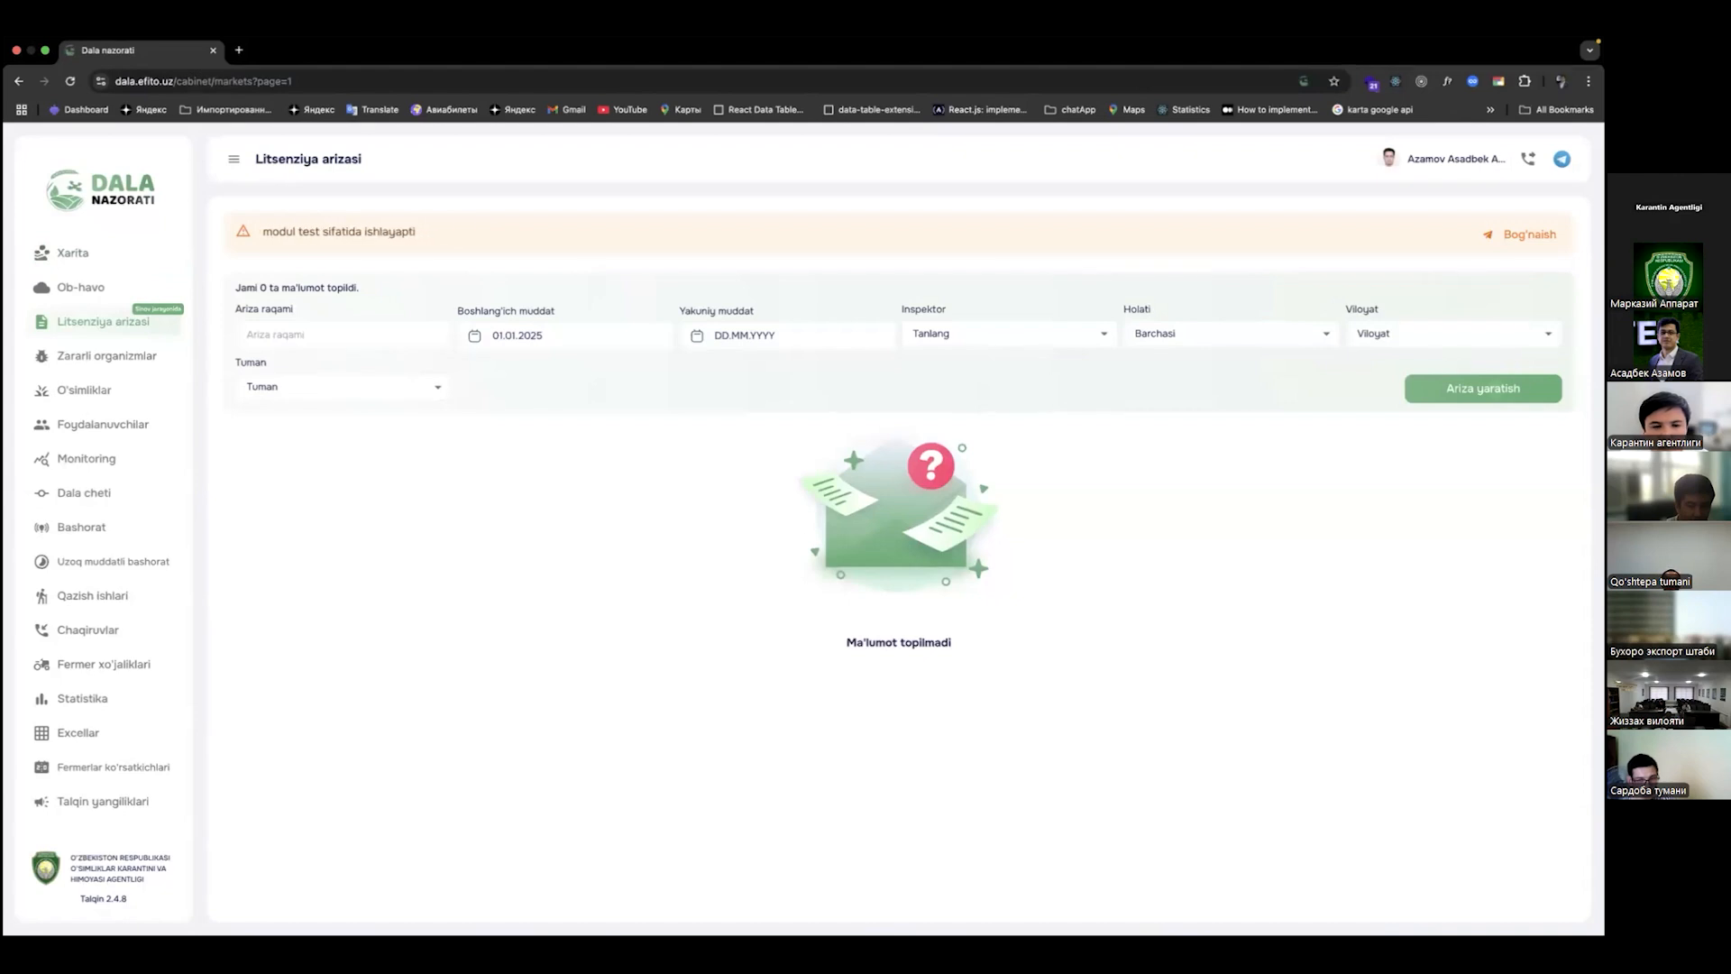
{"action": "left_click", "coordinate": [1483, 389]}
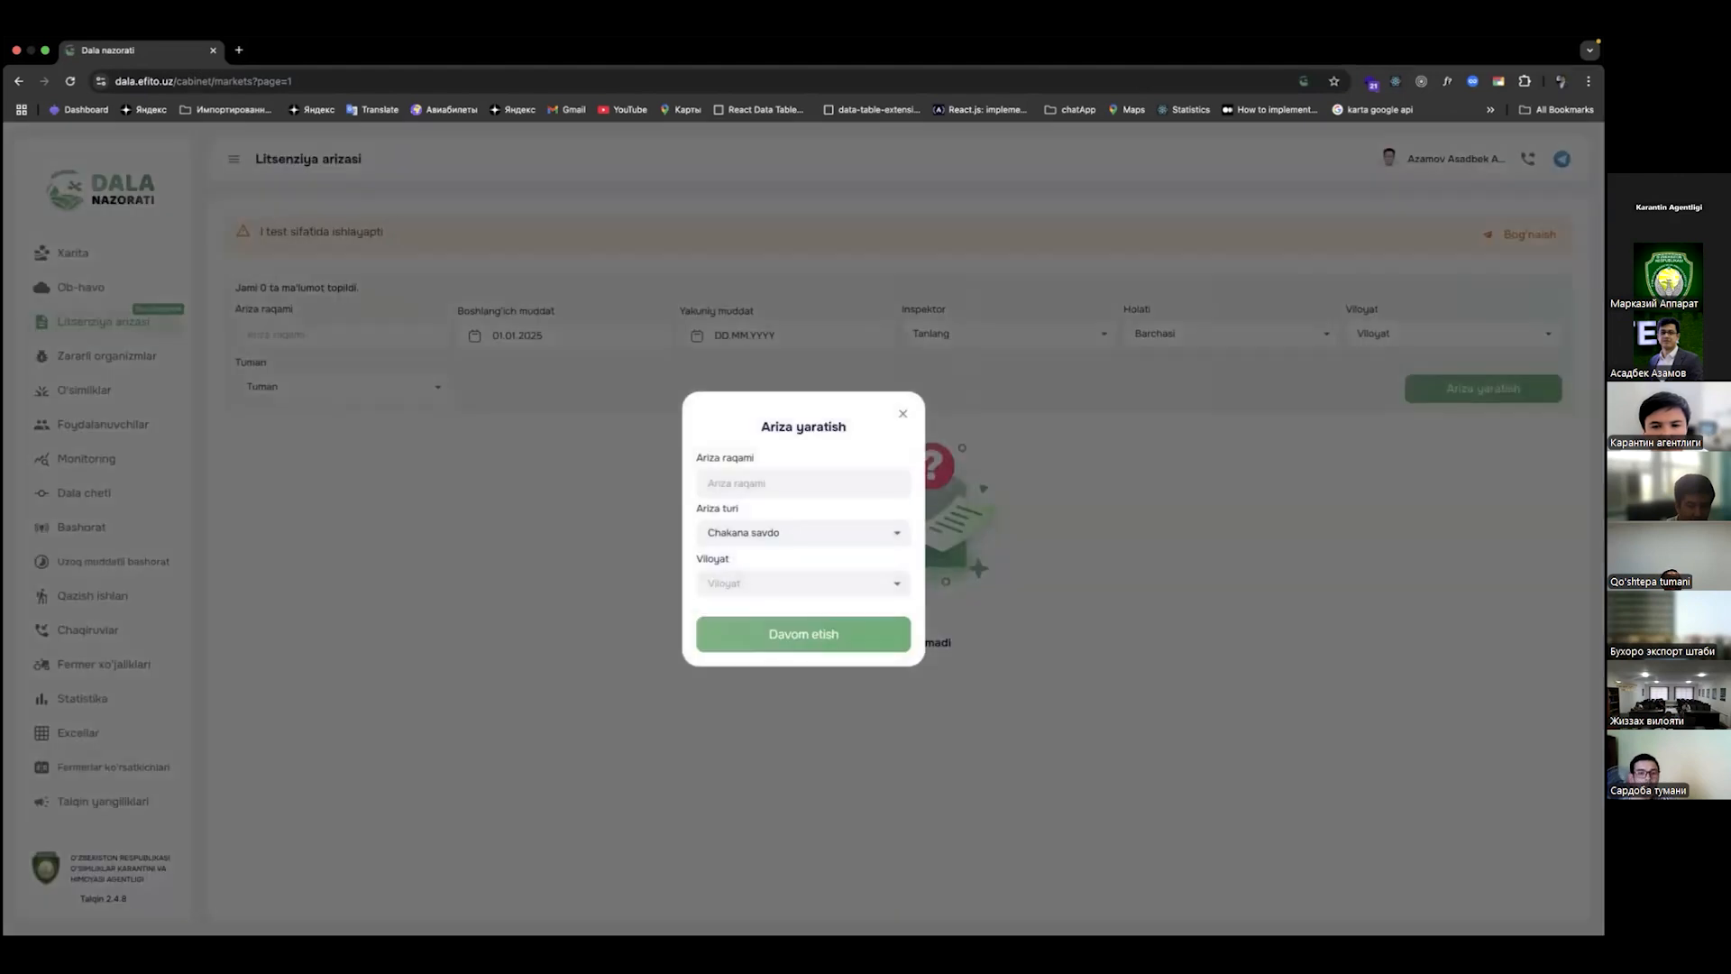
Step: Submit application 777777 with type Ulgurji savdo and region Toshkent shahar
{"action": "left_click", "coordinate": [777, 491]}
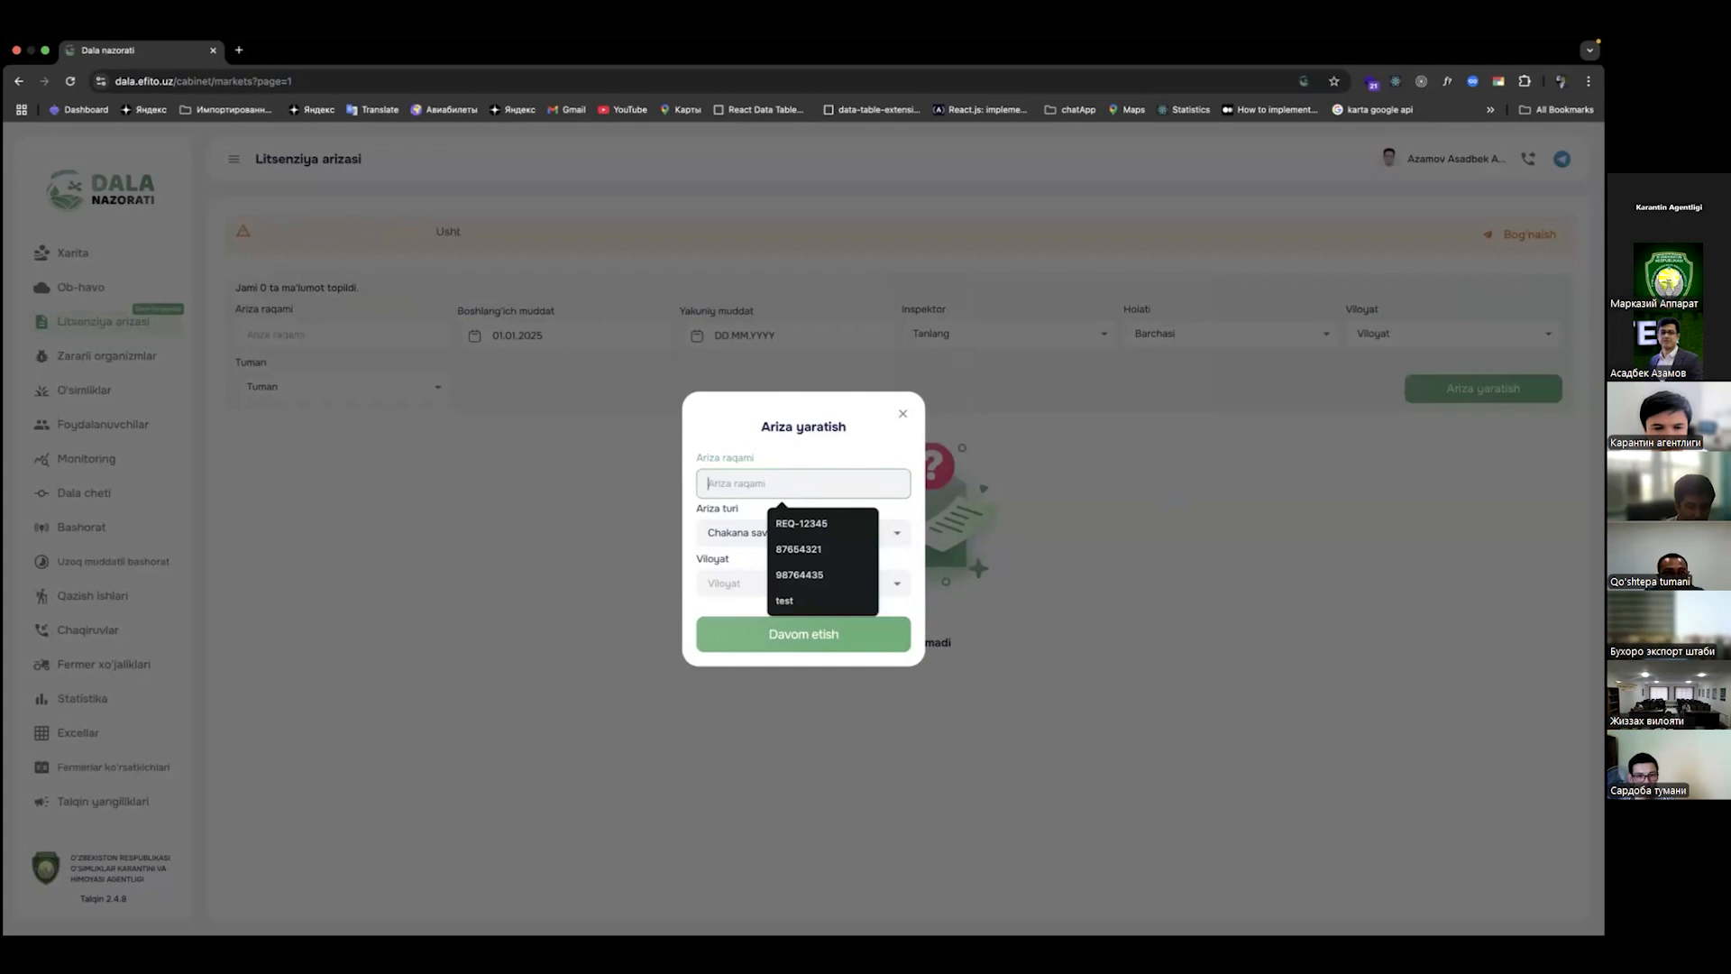
{"action": "type", "text": "7777777777"}
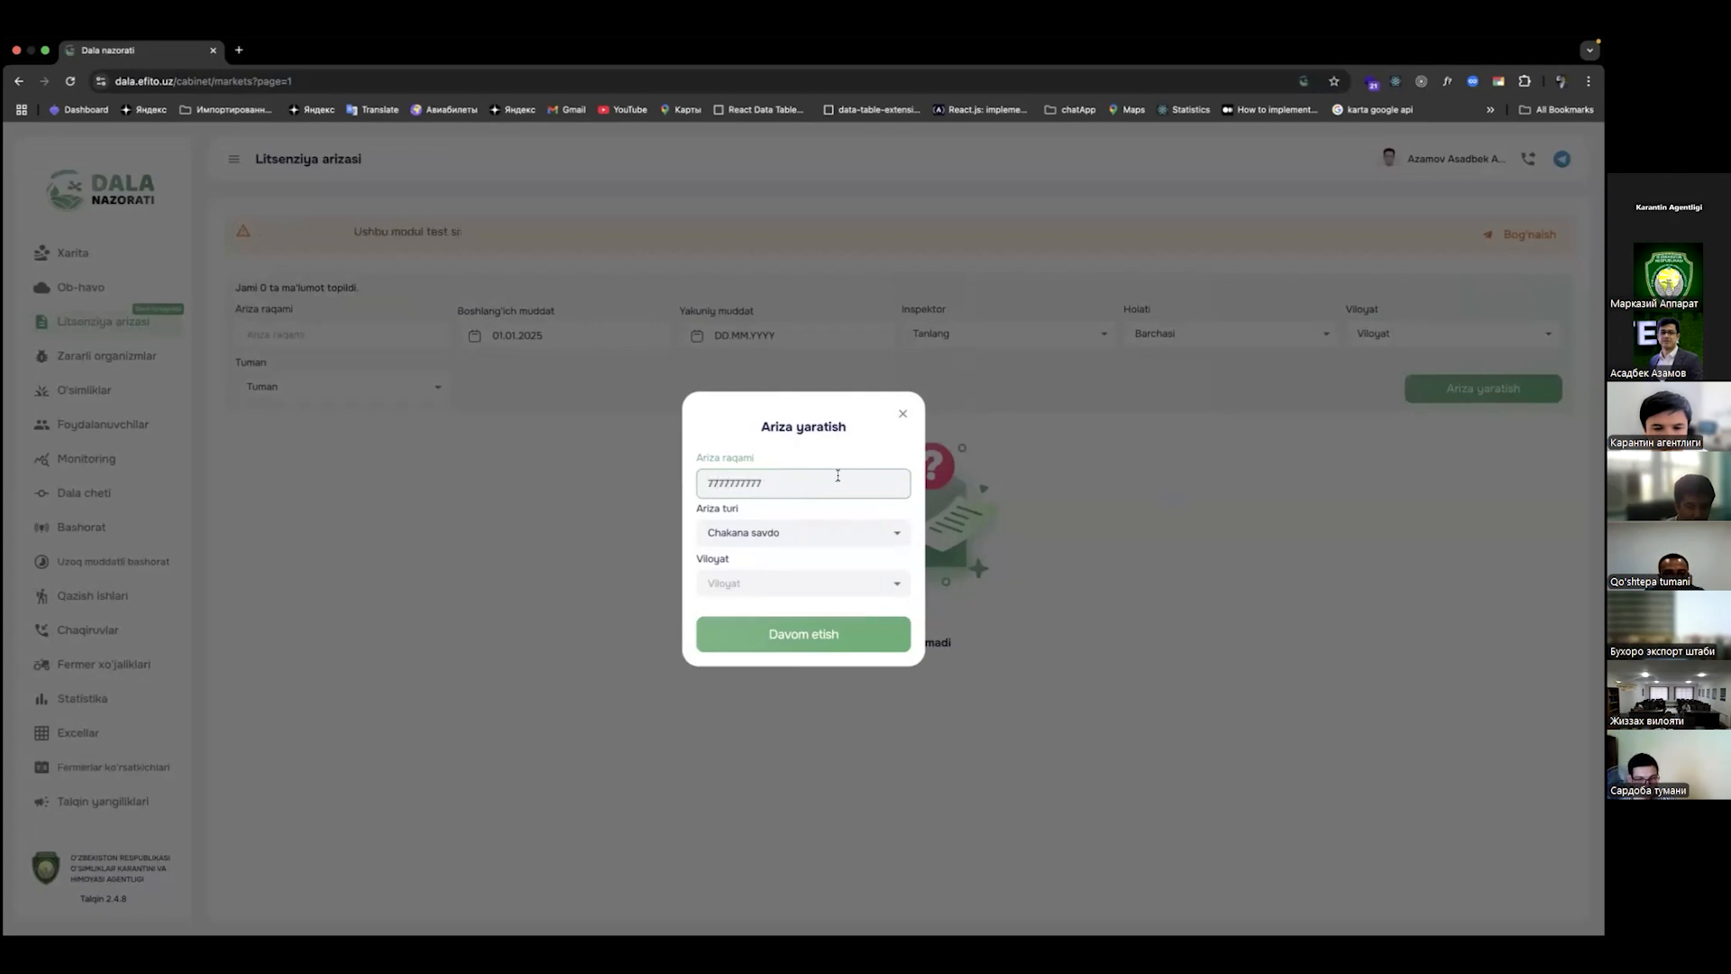
{"action": "left_click", "coordinate": [791, 532]}
{"action": "left_click", "coordinate": [780, 591]}
{"action": "left_click", "coordinate": [780, 584]}
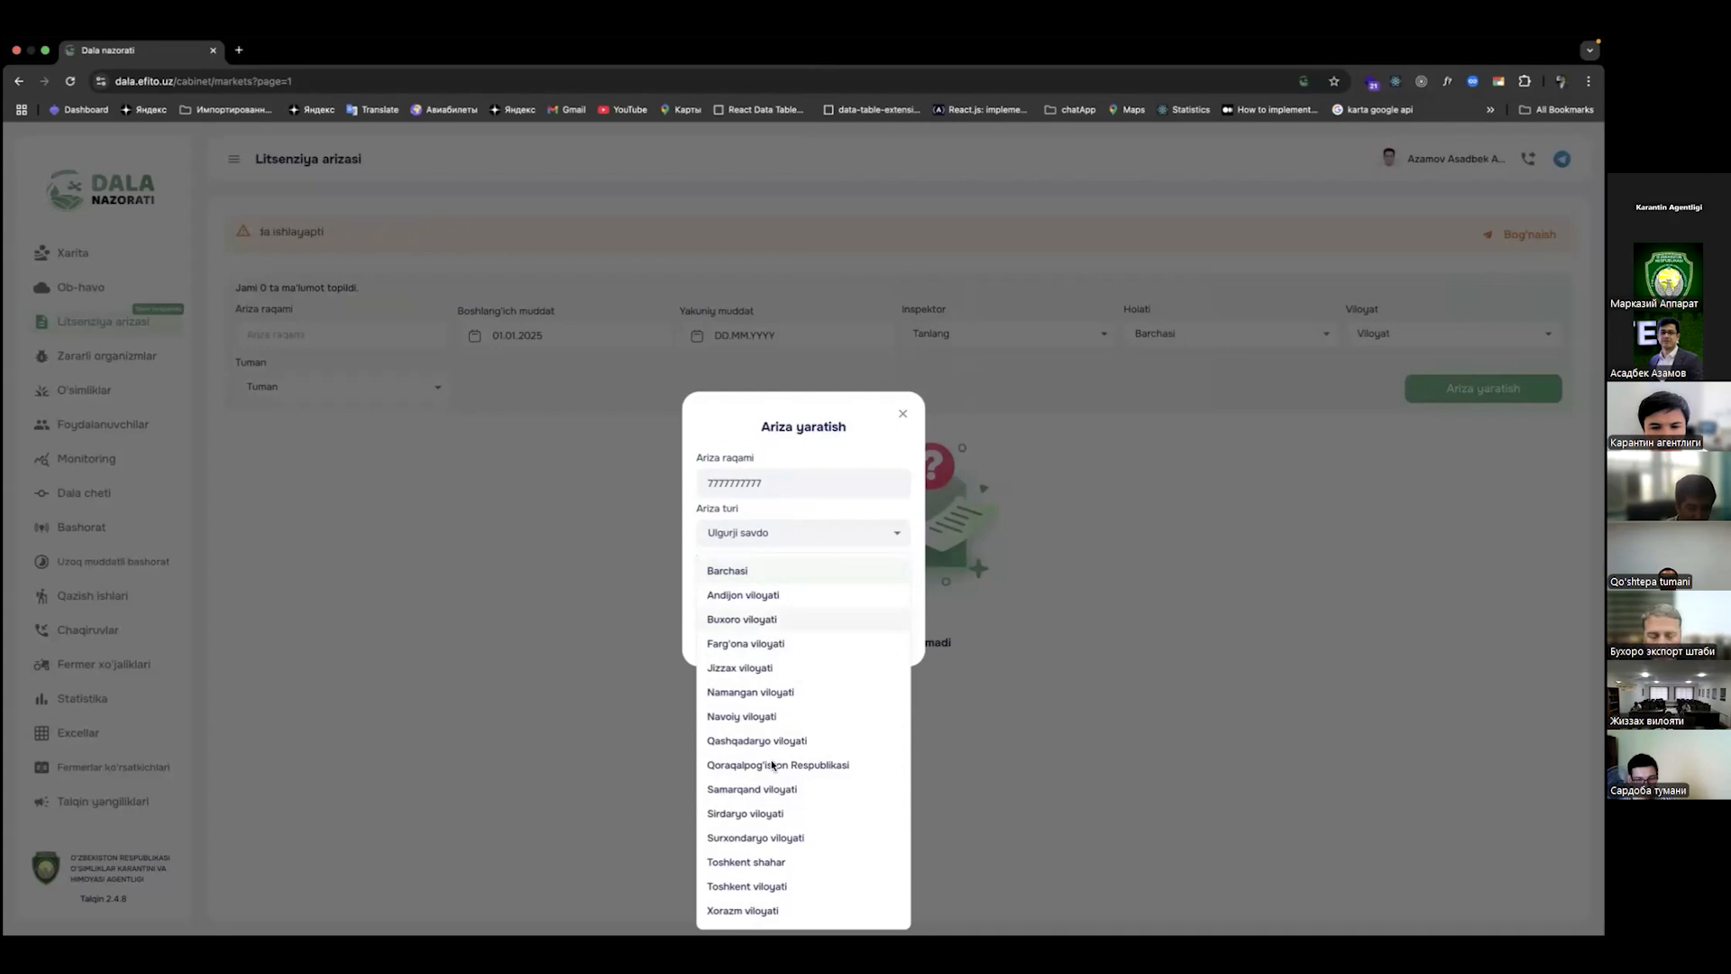
{"action": "left_click", "coordinate": [757, 861]}
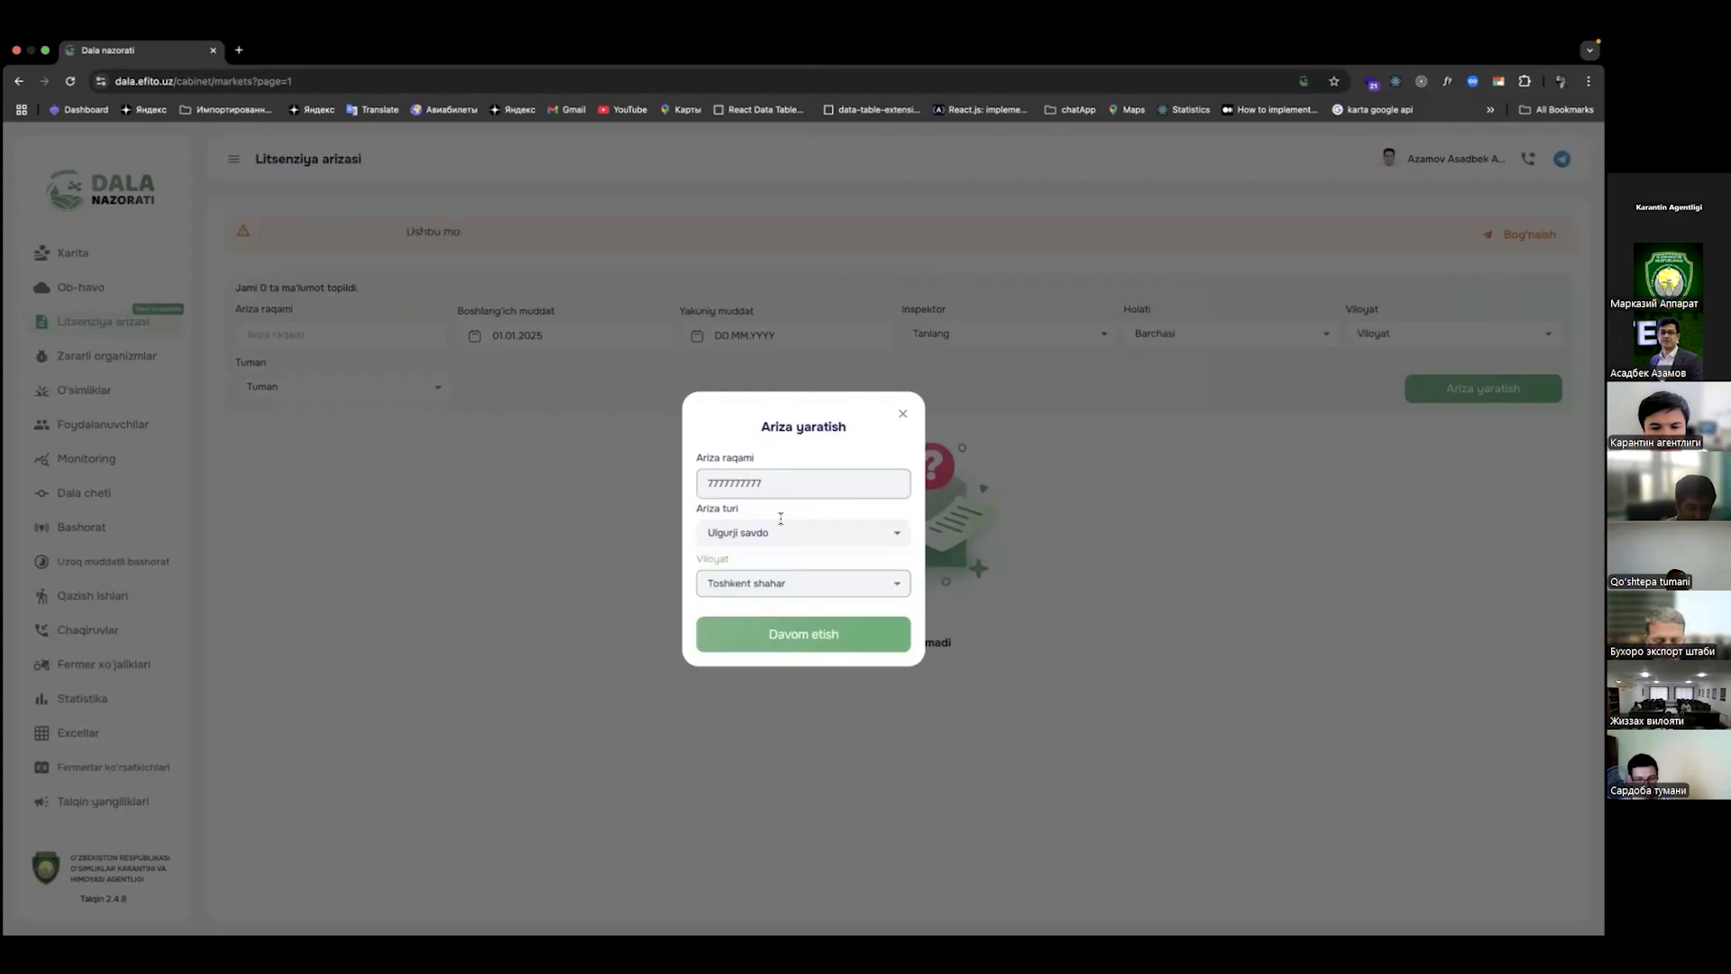
{"action": "left_click", "coordinate": [814, 631]}
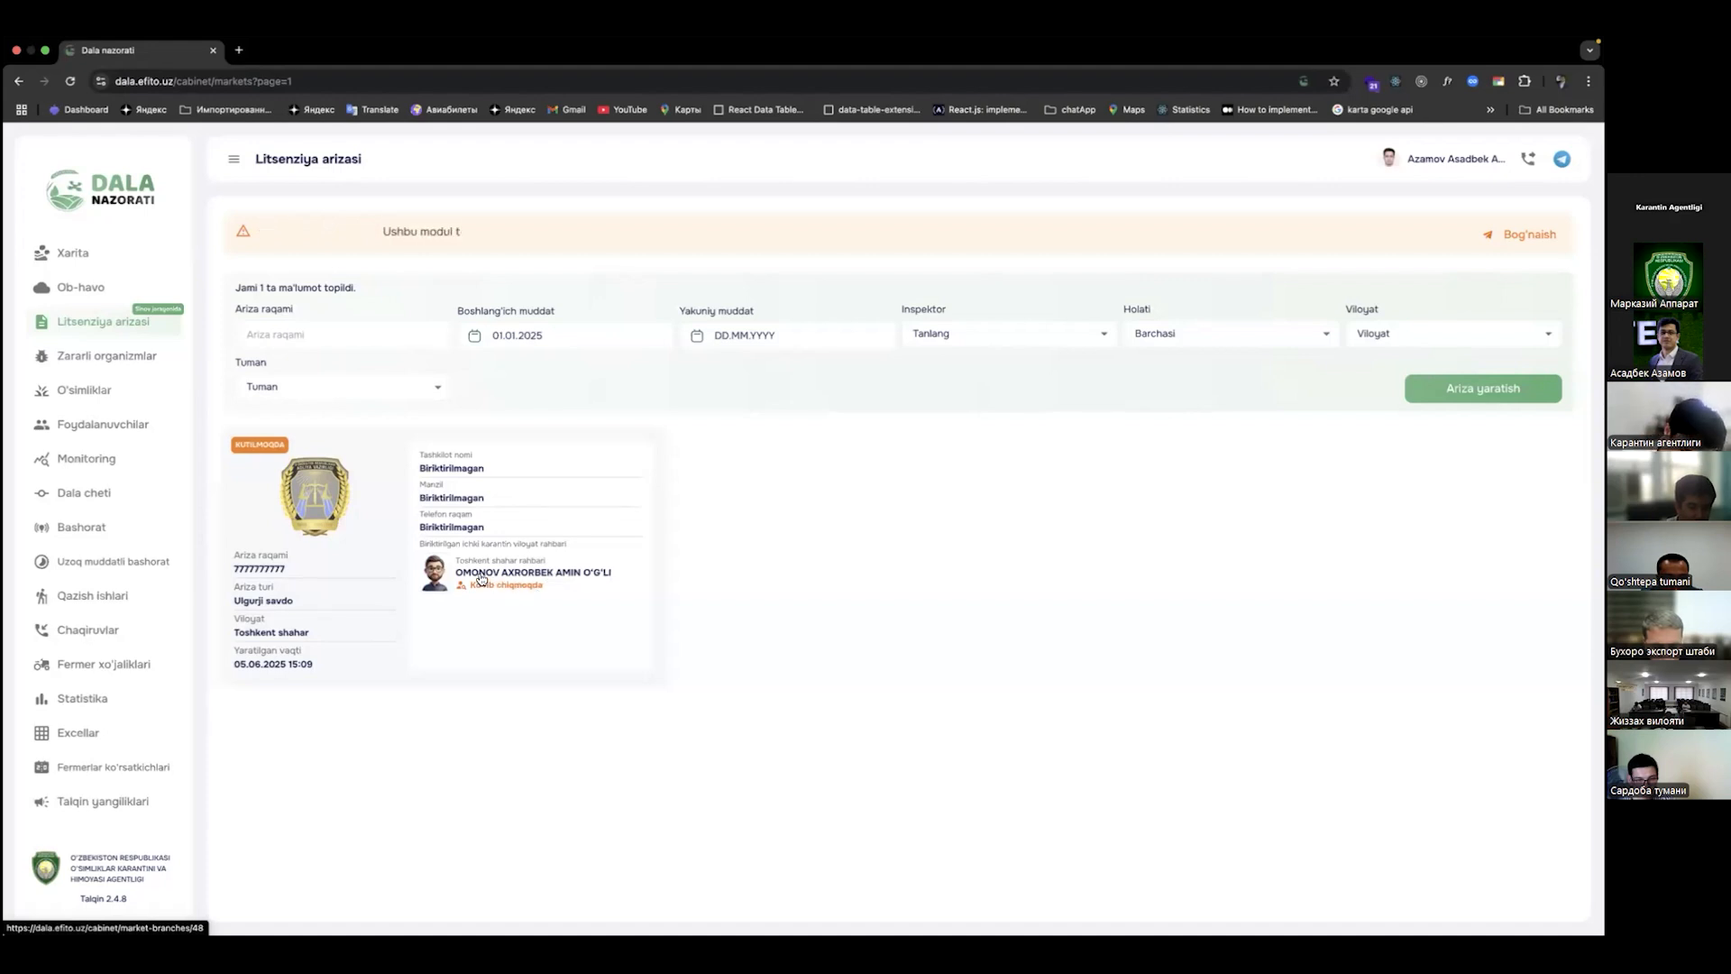
Step: View the new application's empty branch page, return to the list, then switch to the private session
{"action": "left_click", "coordinate": [400, 546]}
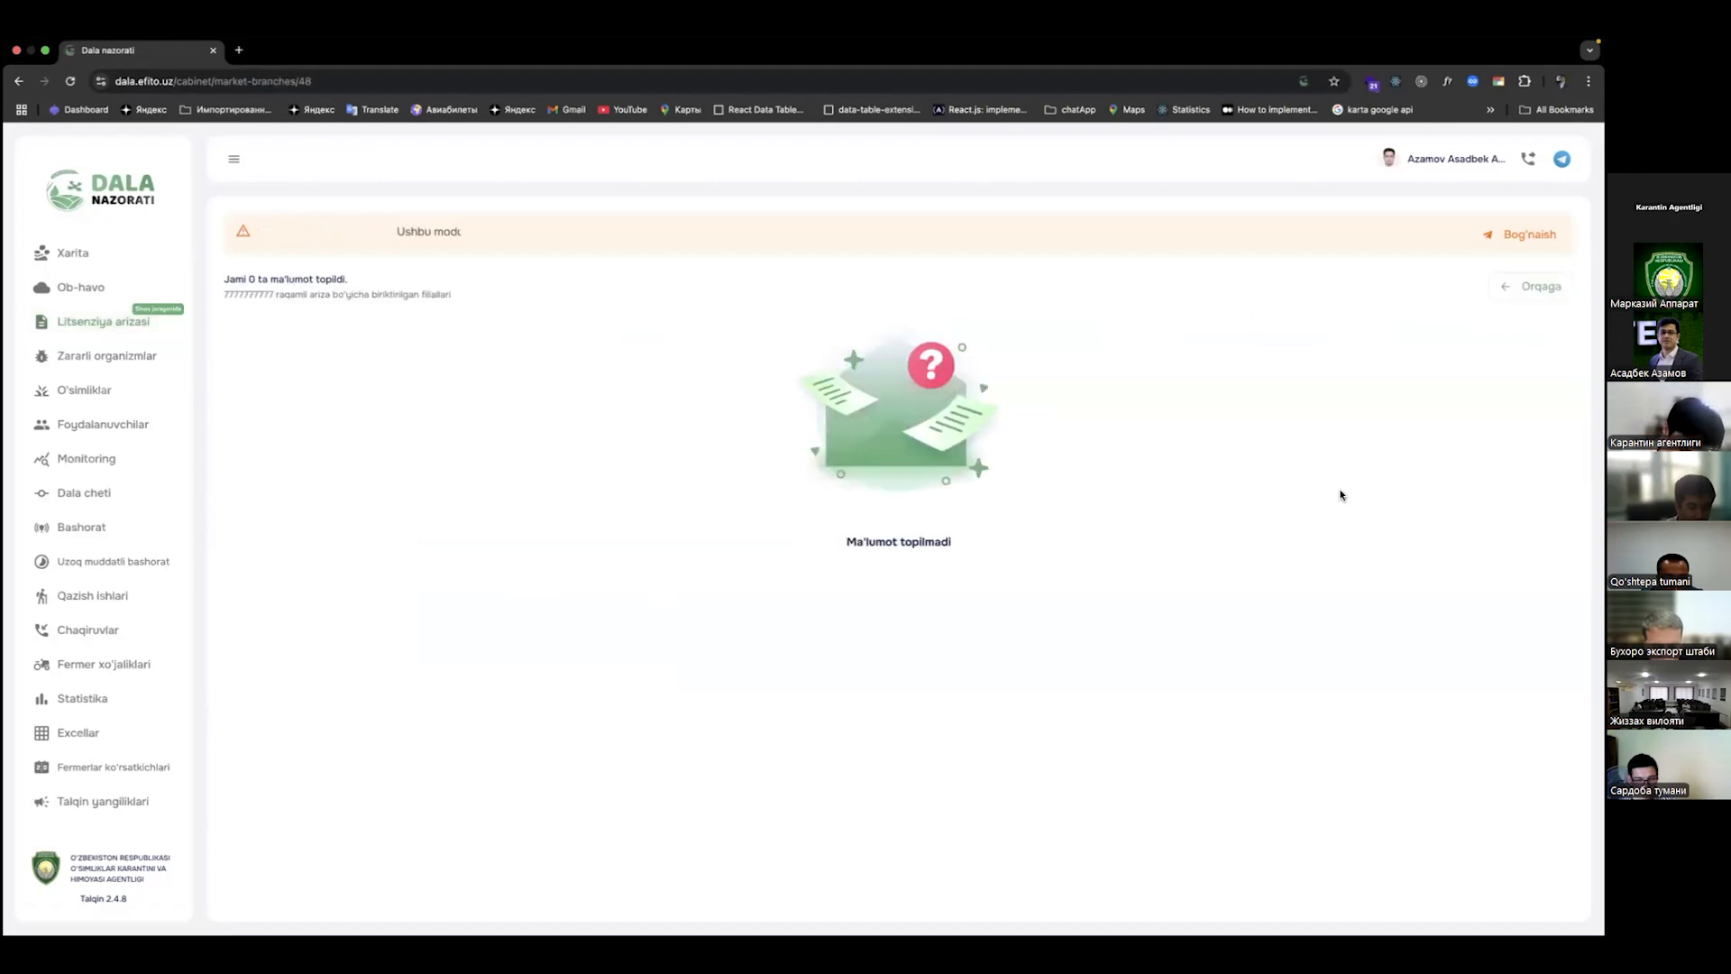
{"action": "left_click", "coordinate": [136, 322]}
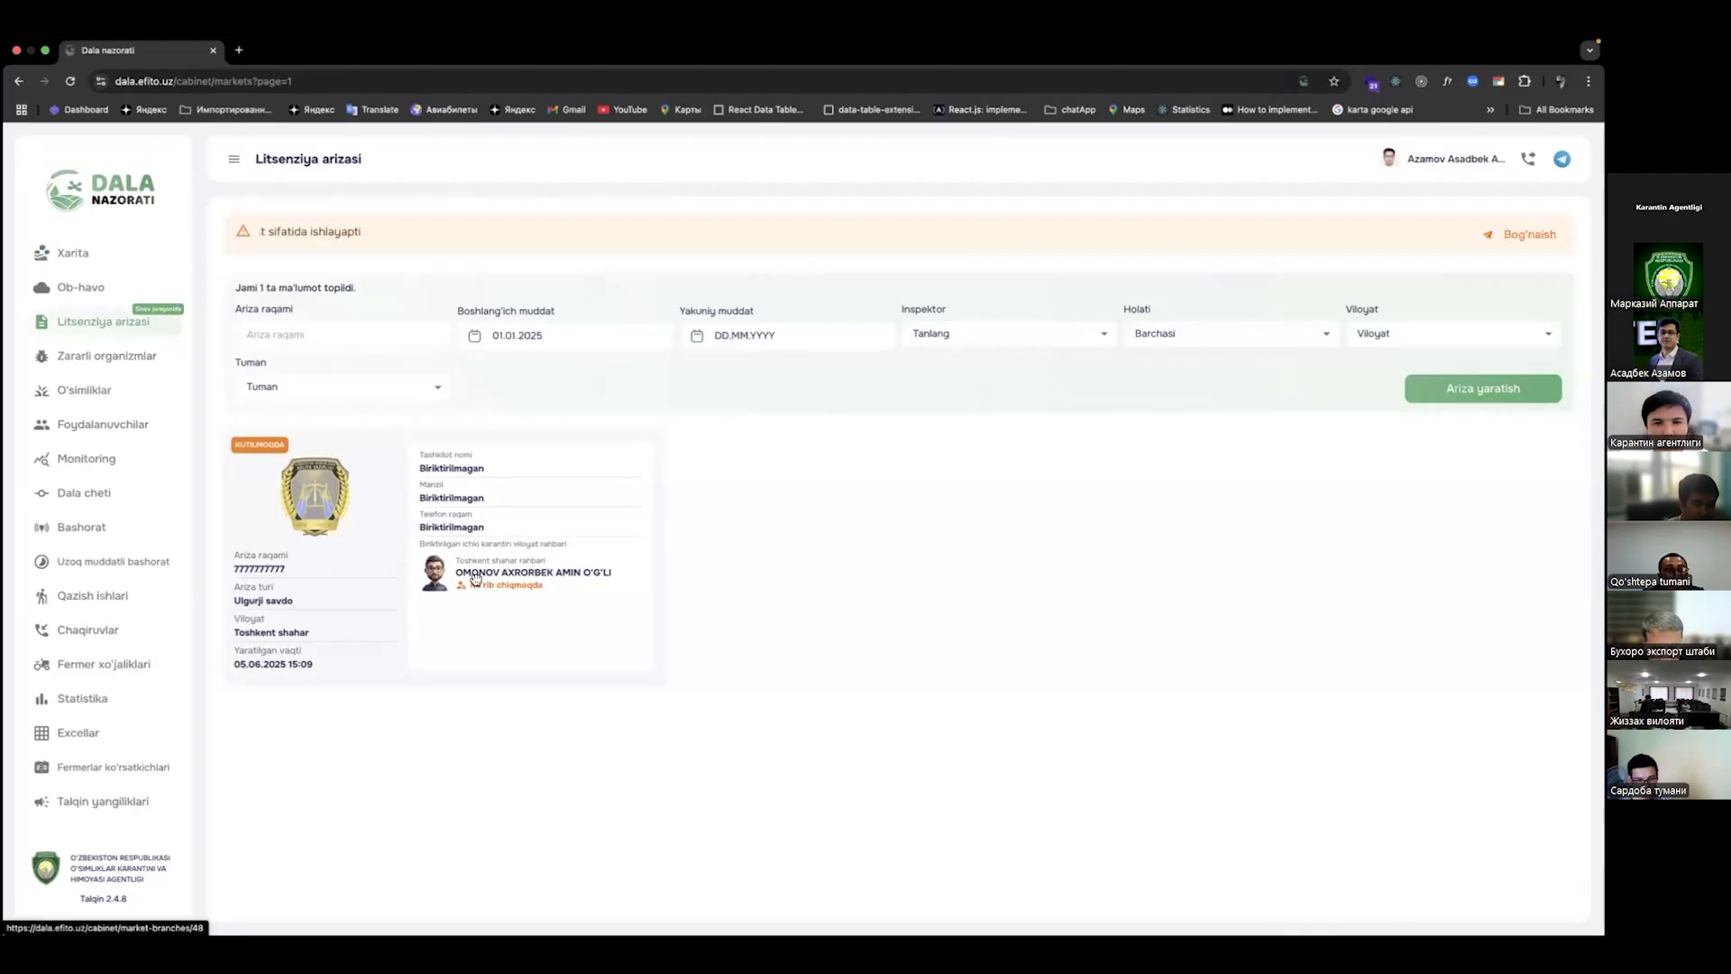
{"action": "key", "text": "ctrl+Right"}
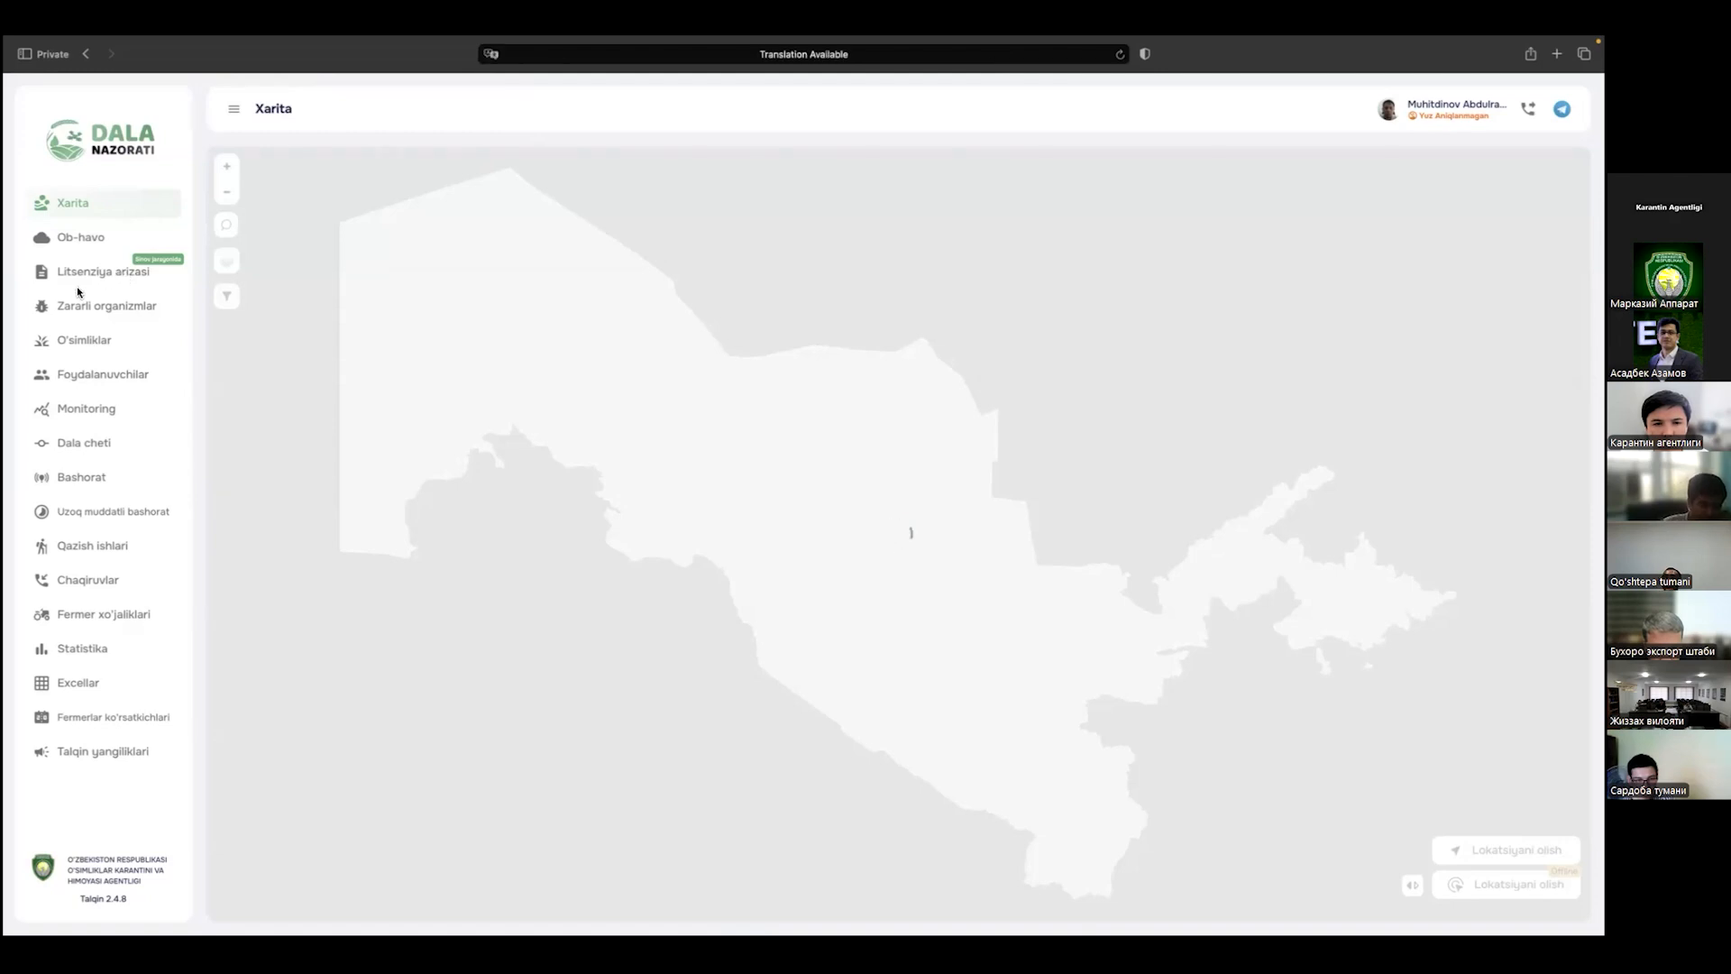
Step: Reload the map as the Tashkent head and dismiss the 'Yangi ariza kelib tushdi!' notification
{"action": "left_click", "coordinate": [1122, 56]}
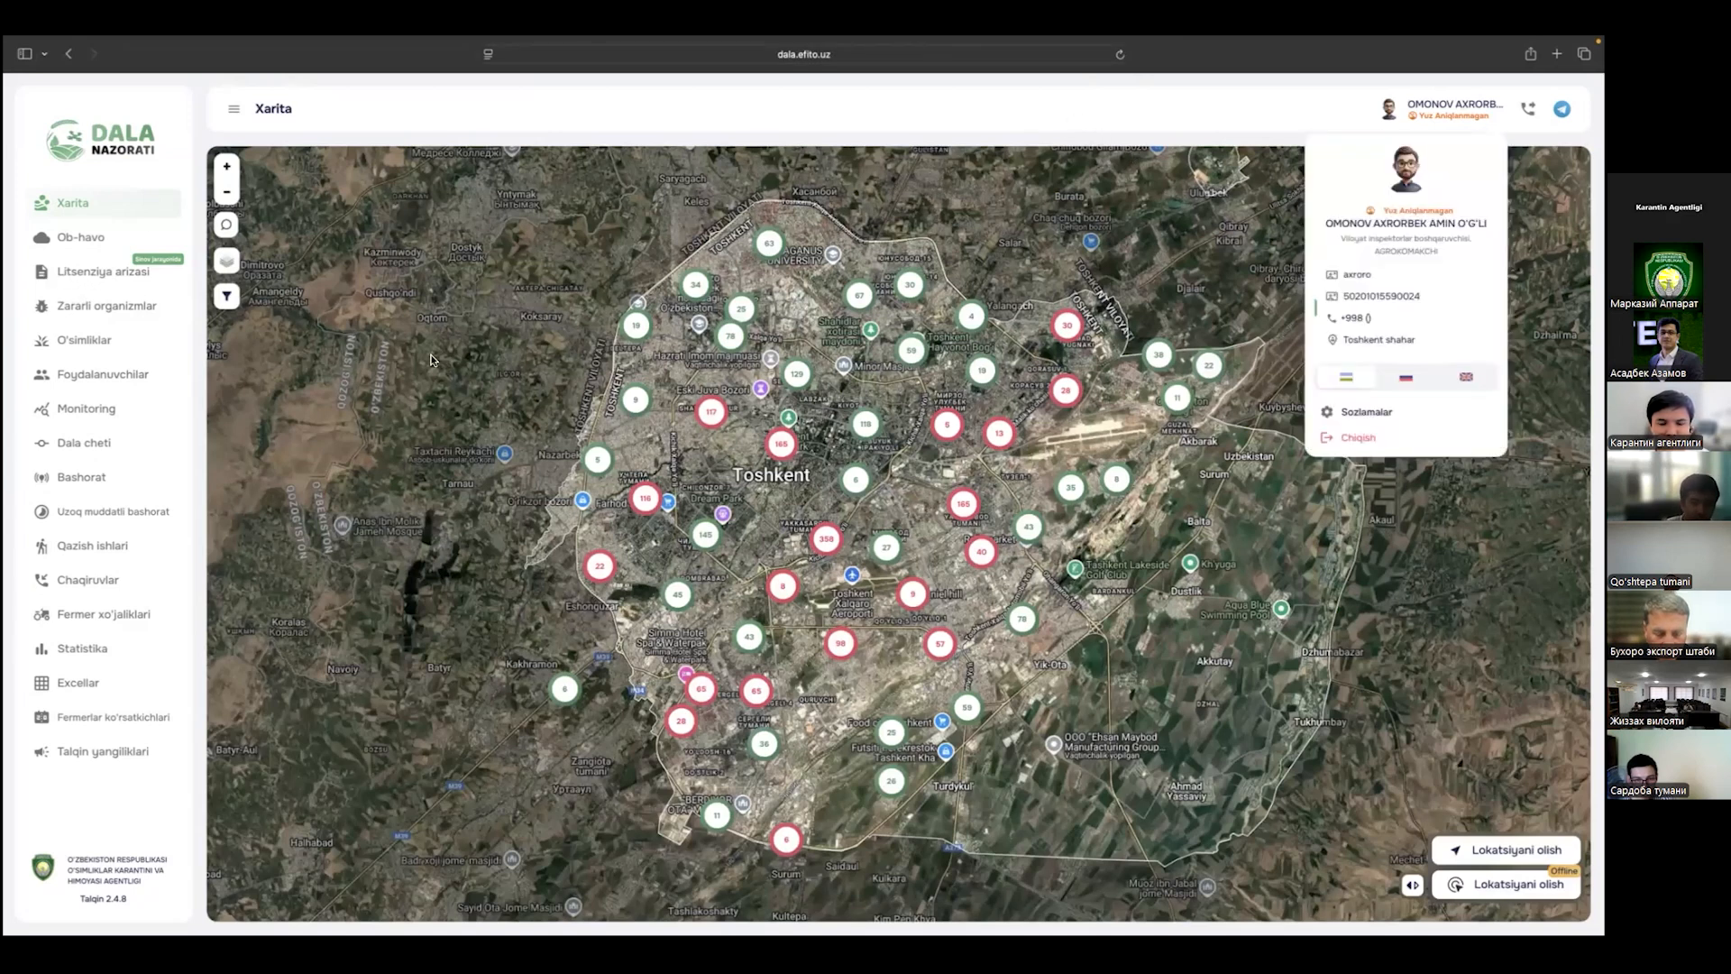
{"action": "key", "text": "ctrl+Left"}
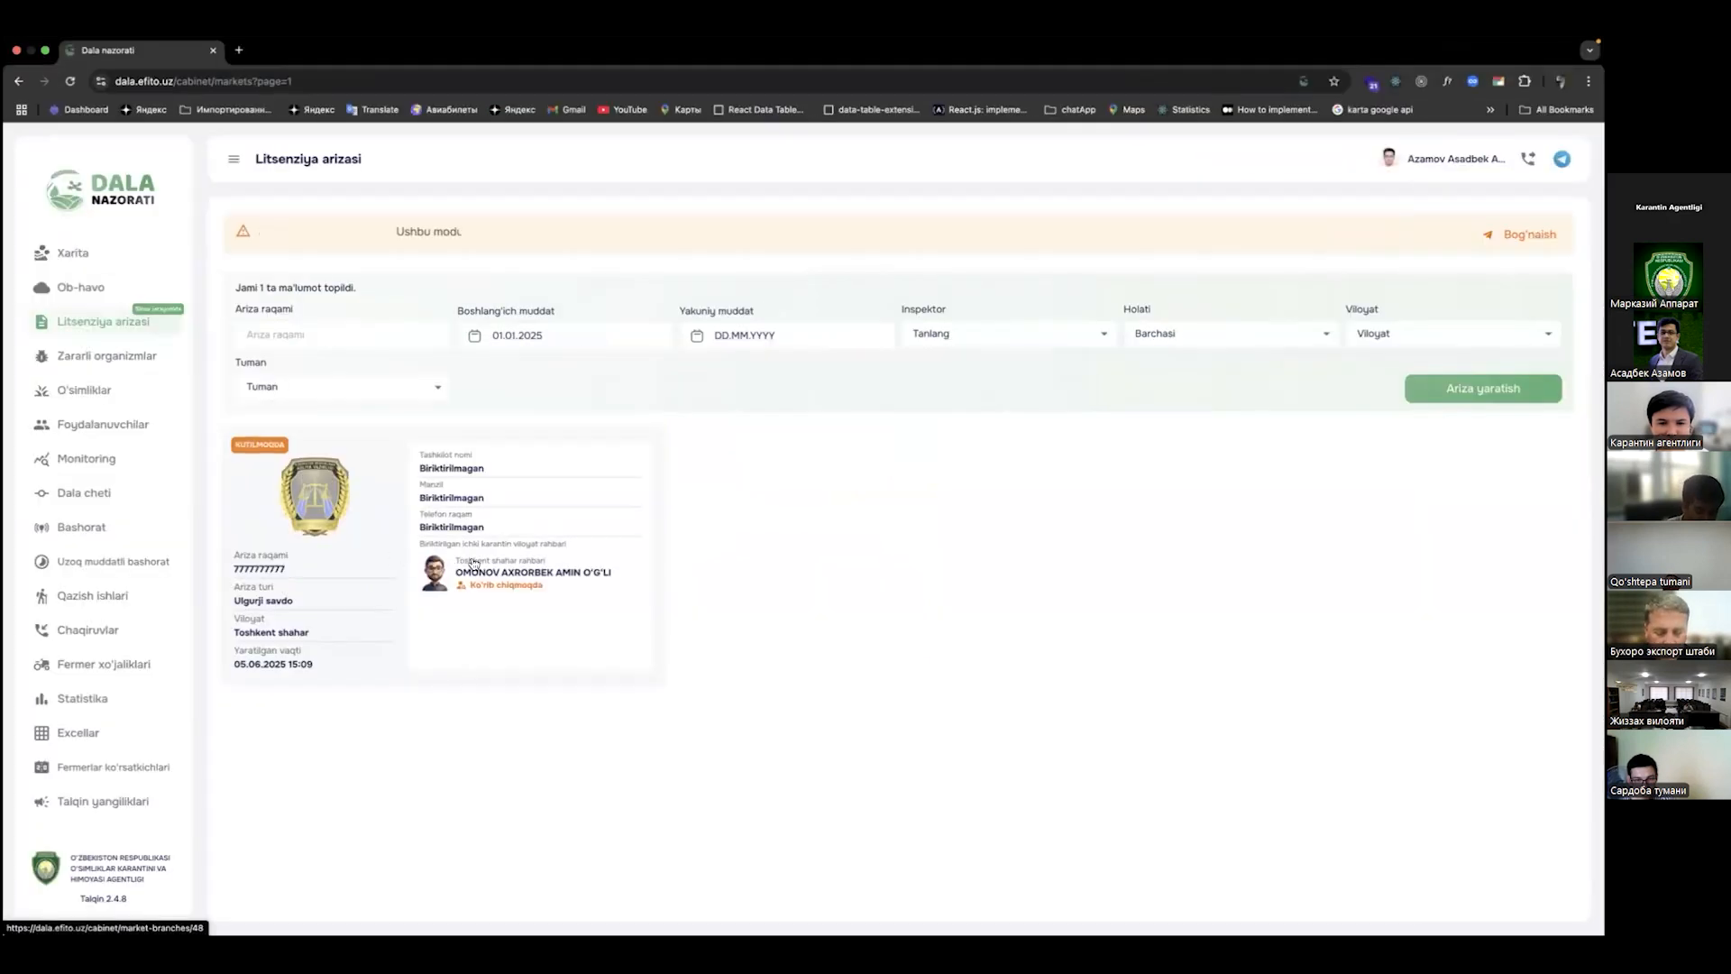
{"action": "key", "text": "ctrl+Right"}
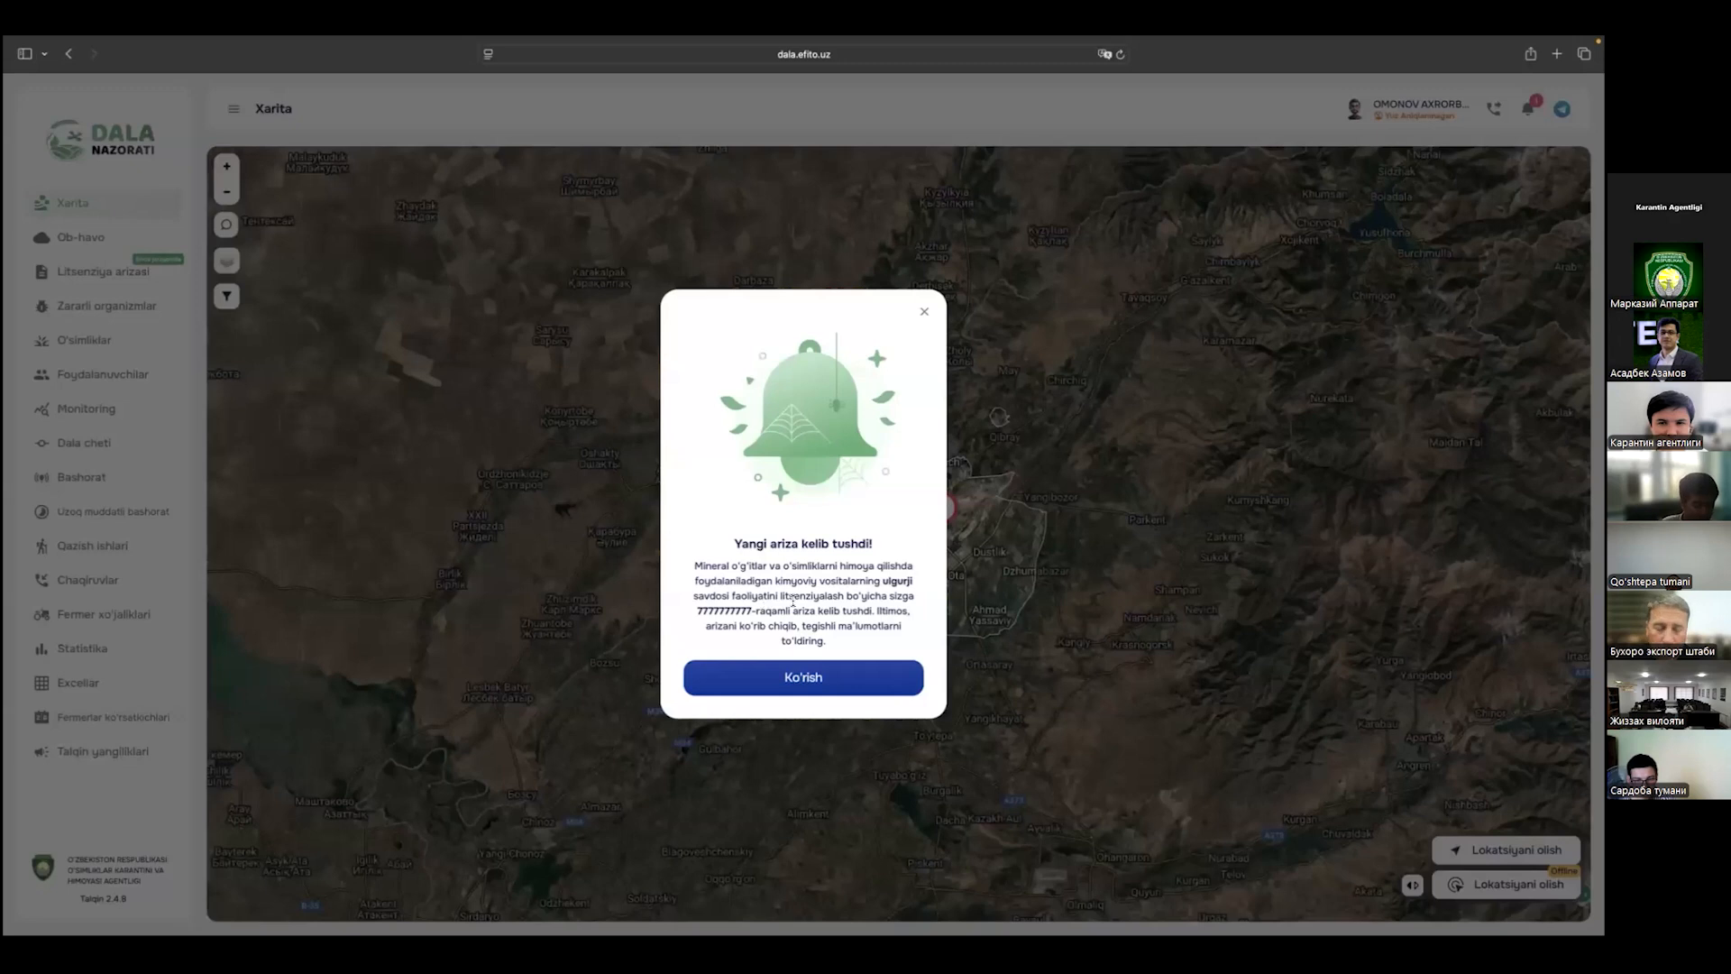
{"action": "left_click_drag", "start_coordinate": [692, 613], "coordinate": [846, 616]}
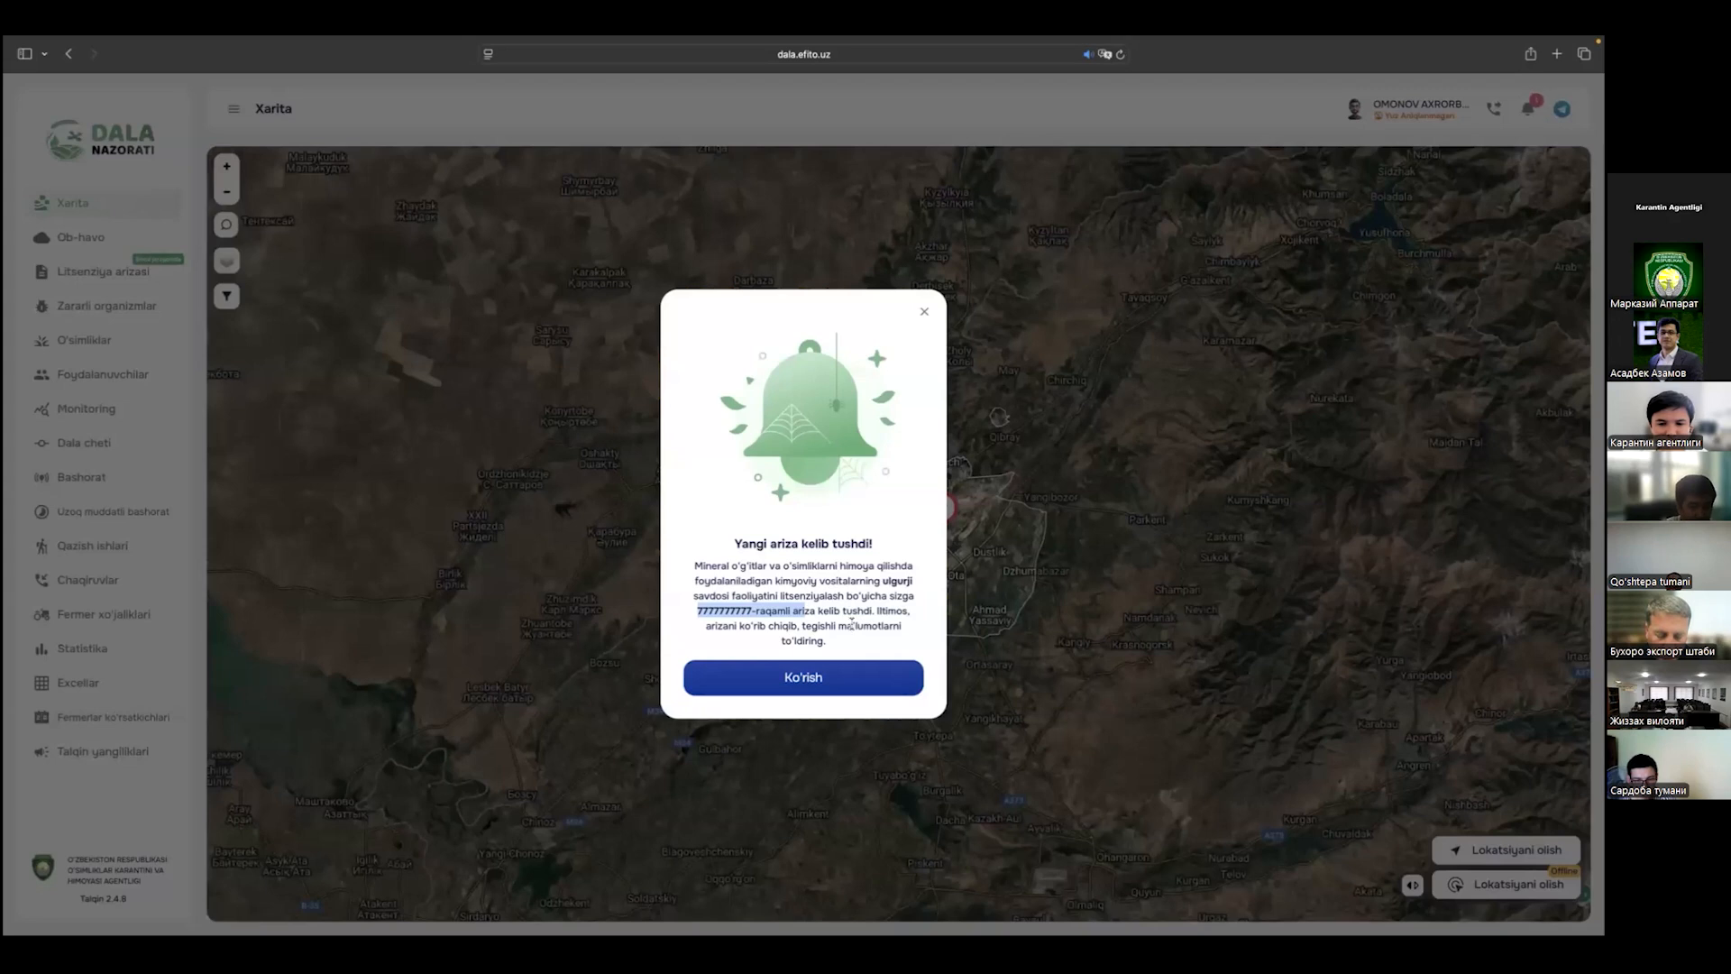
{"action": "left_click", "coordinate": [867, 611]}
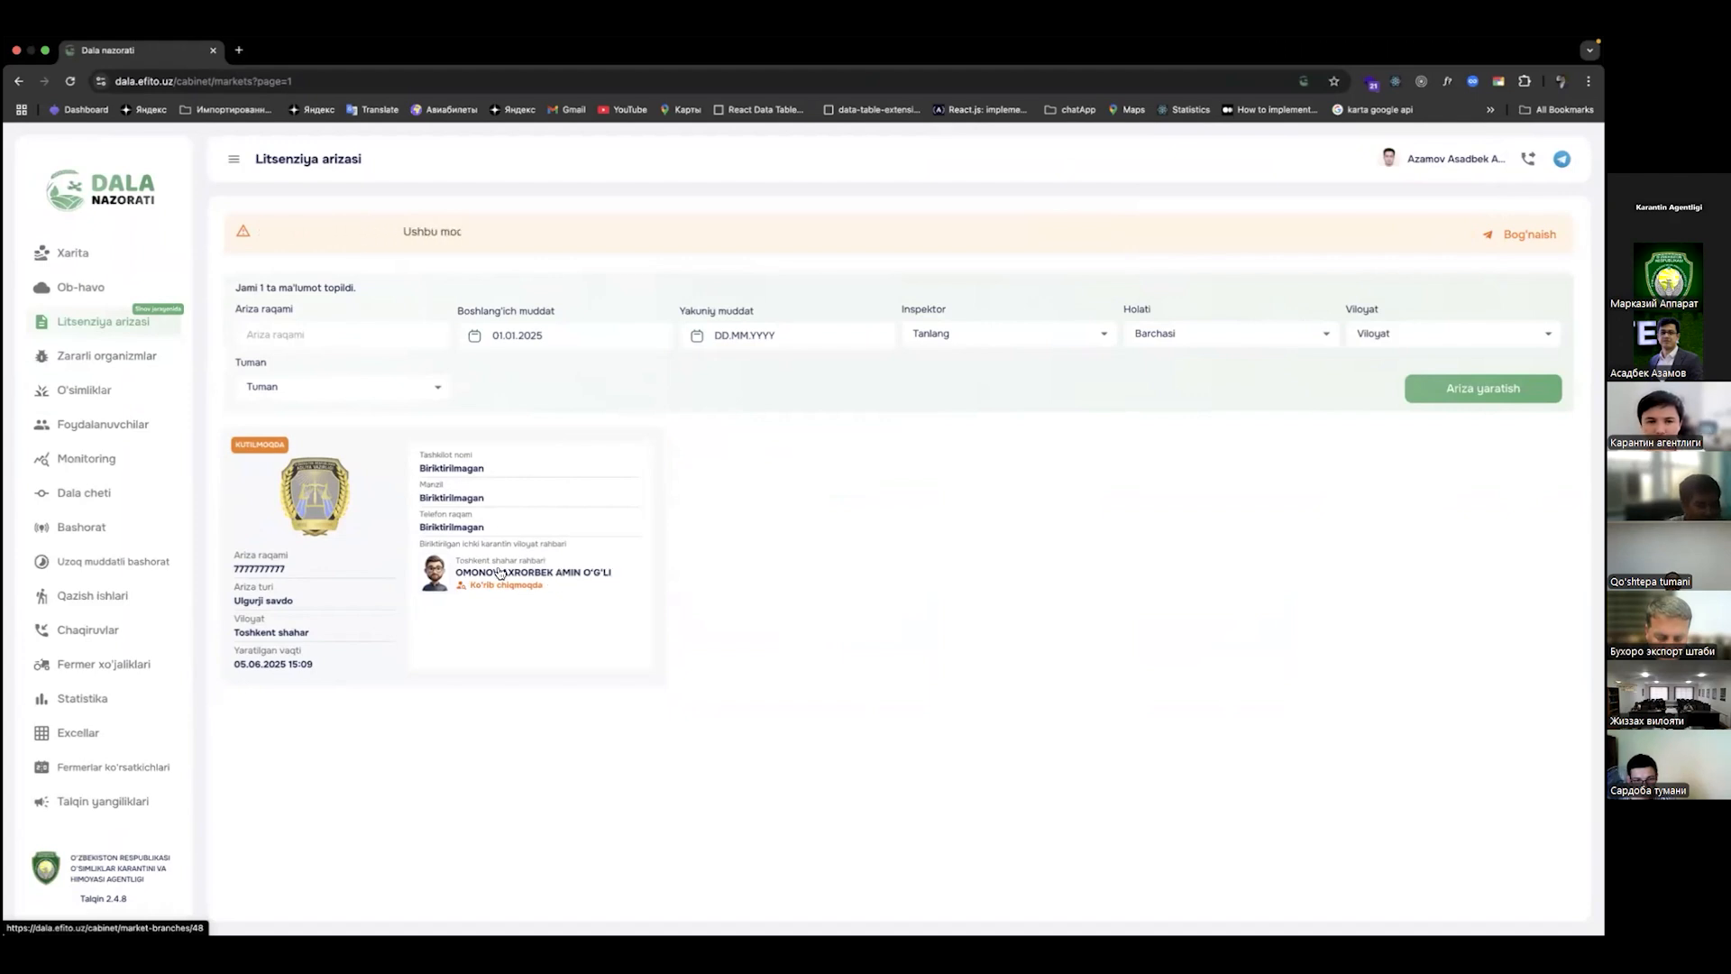
{"action": "key", "text": "ctrl+Right"}
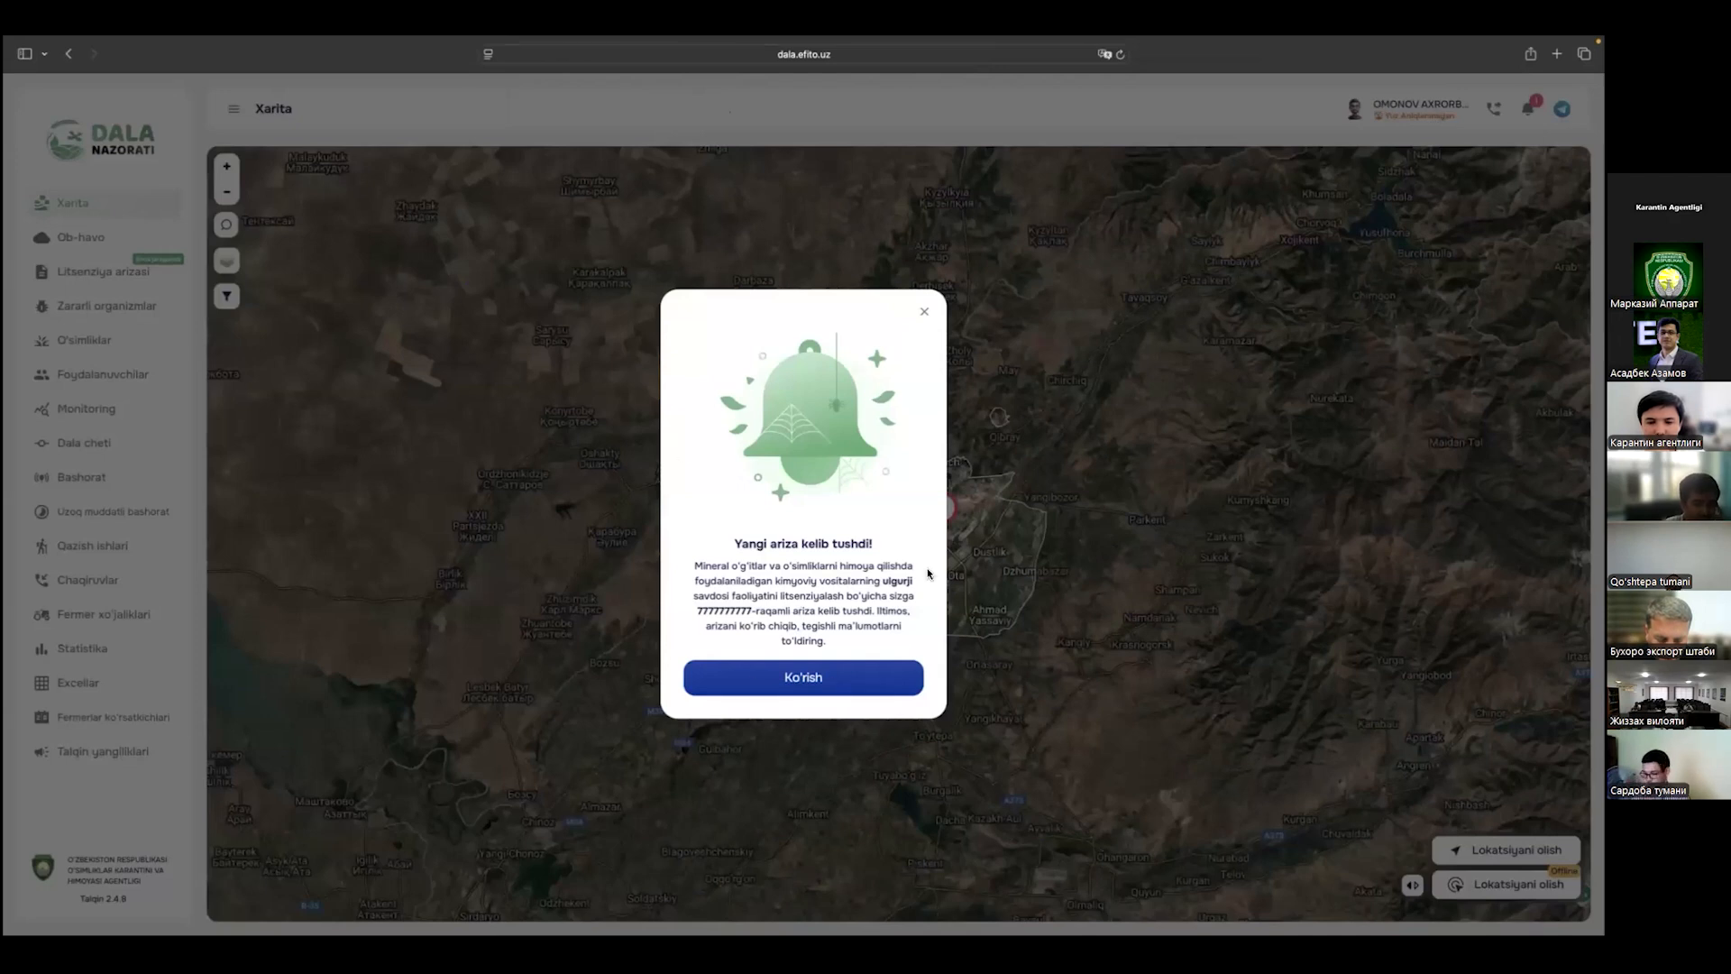
{"action": "left_click", "coordinate": [924, 311]}
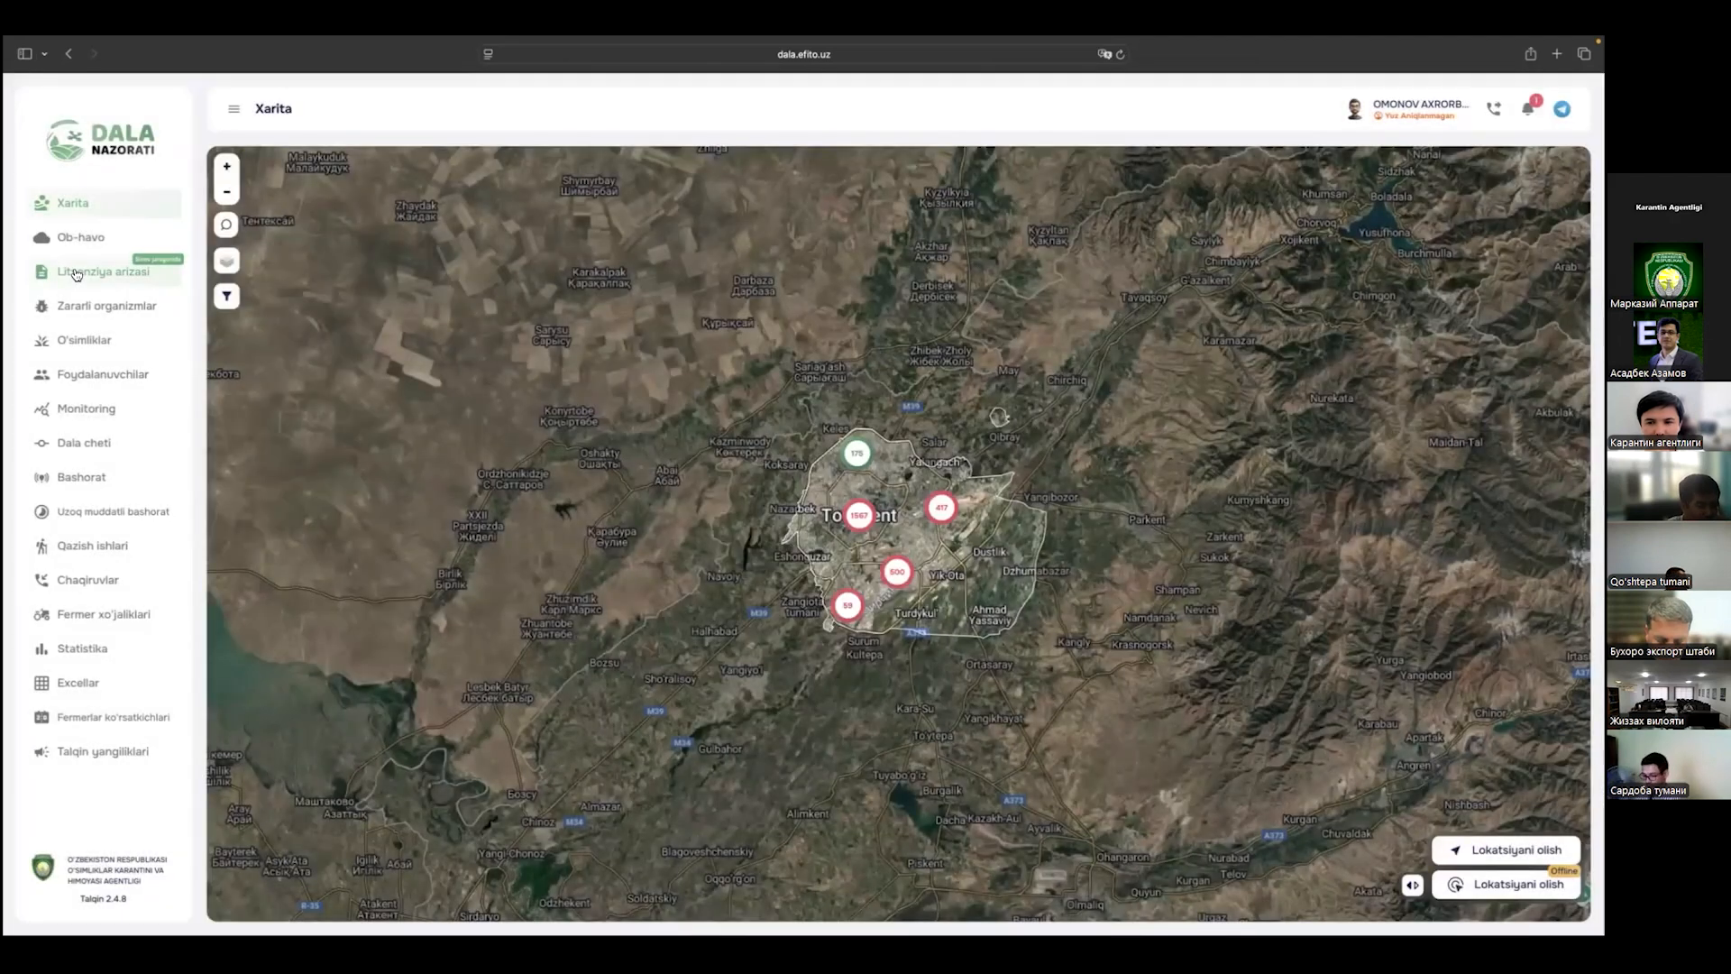
Step: From Litsenziya arizasi, open the application's branch page, which lists no branches
{"action": "left_click", "coordinate": [74, 273]}
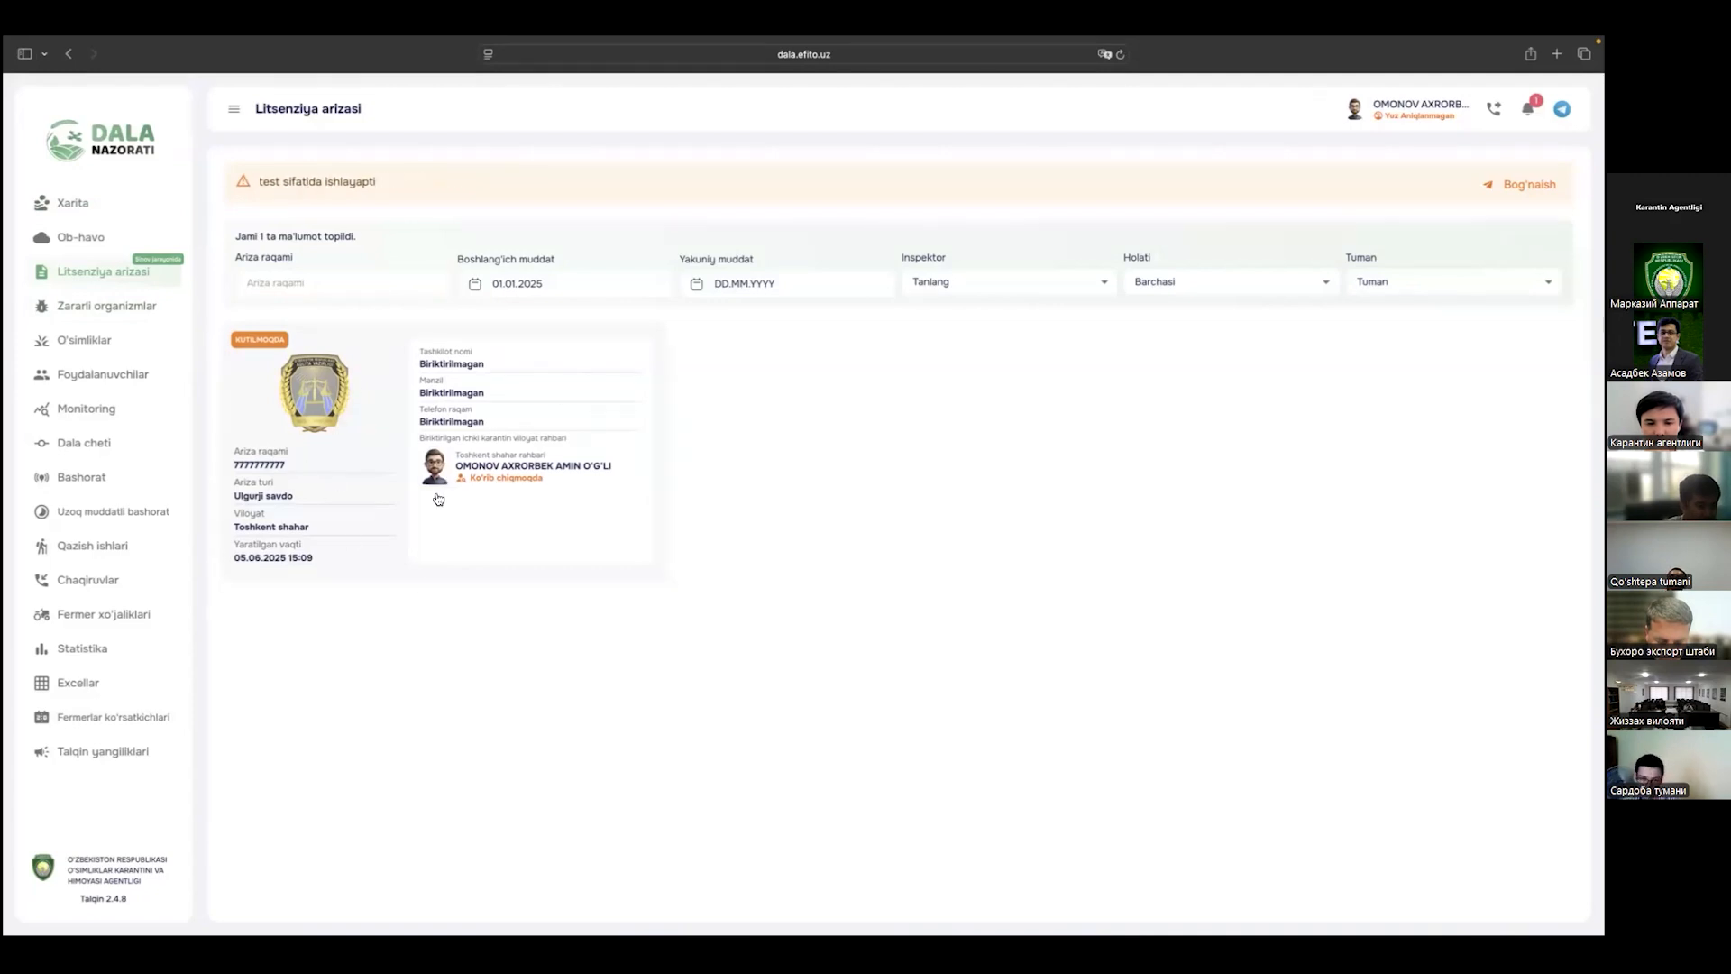
{"action": "left_click", "coordinate": [401, 461]}
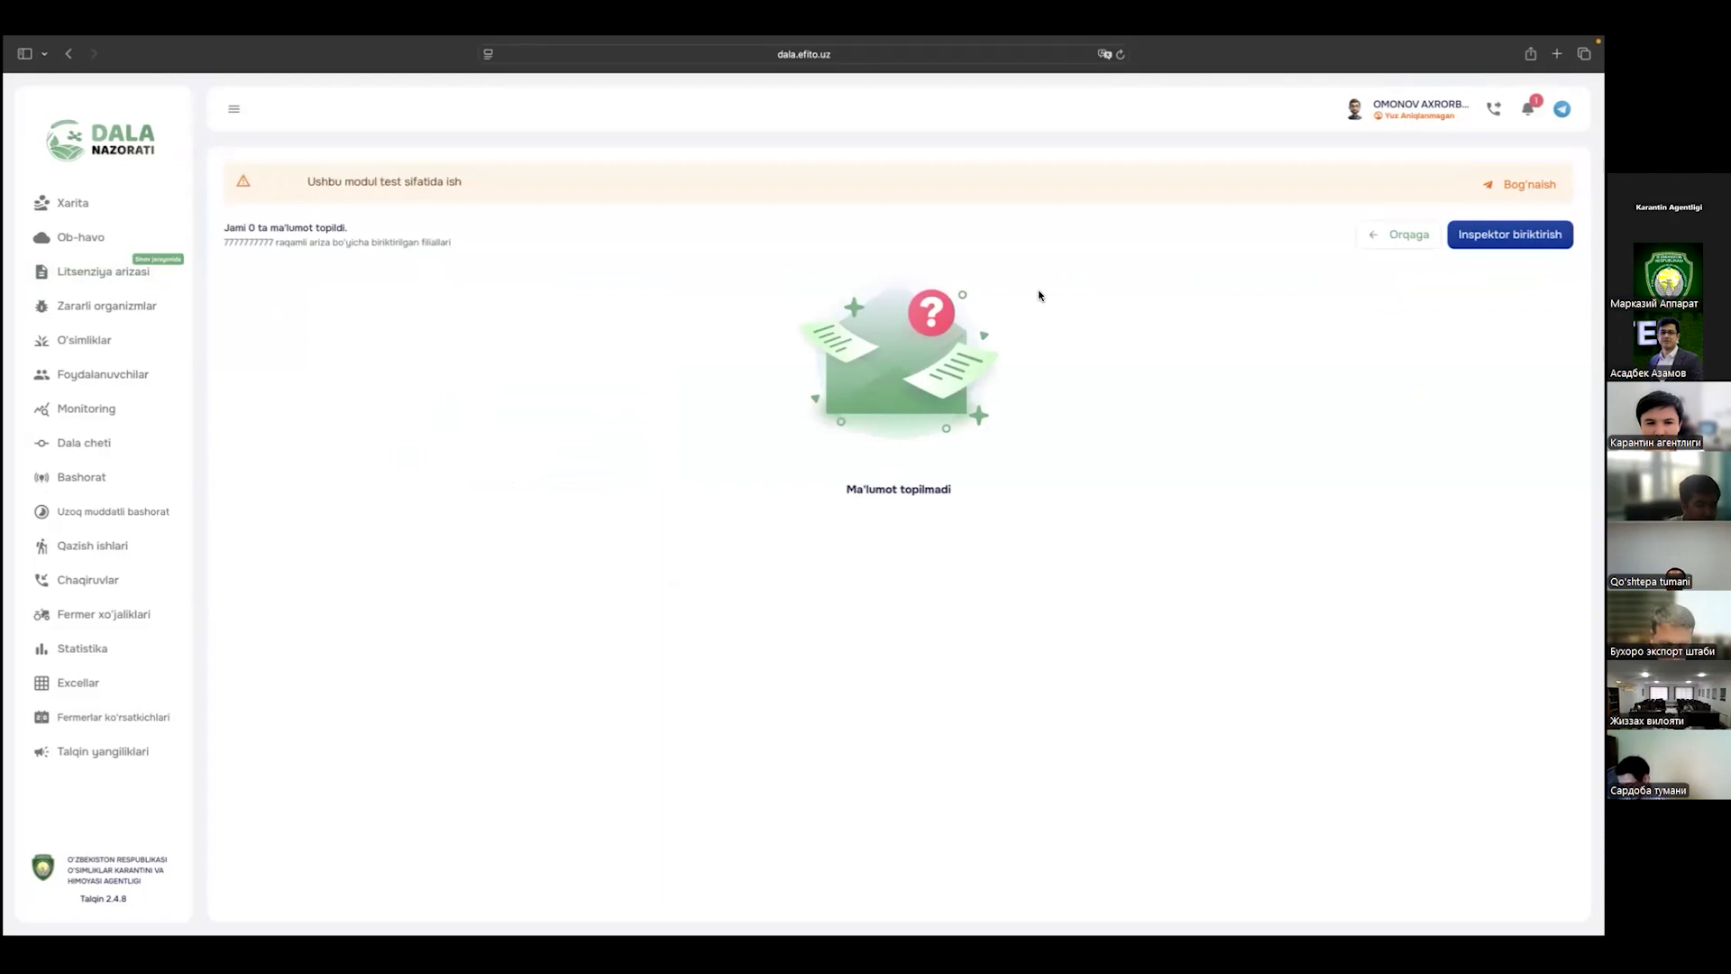
{"action": "left_click", "coordinate": [1396, 238]}
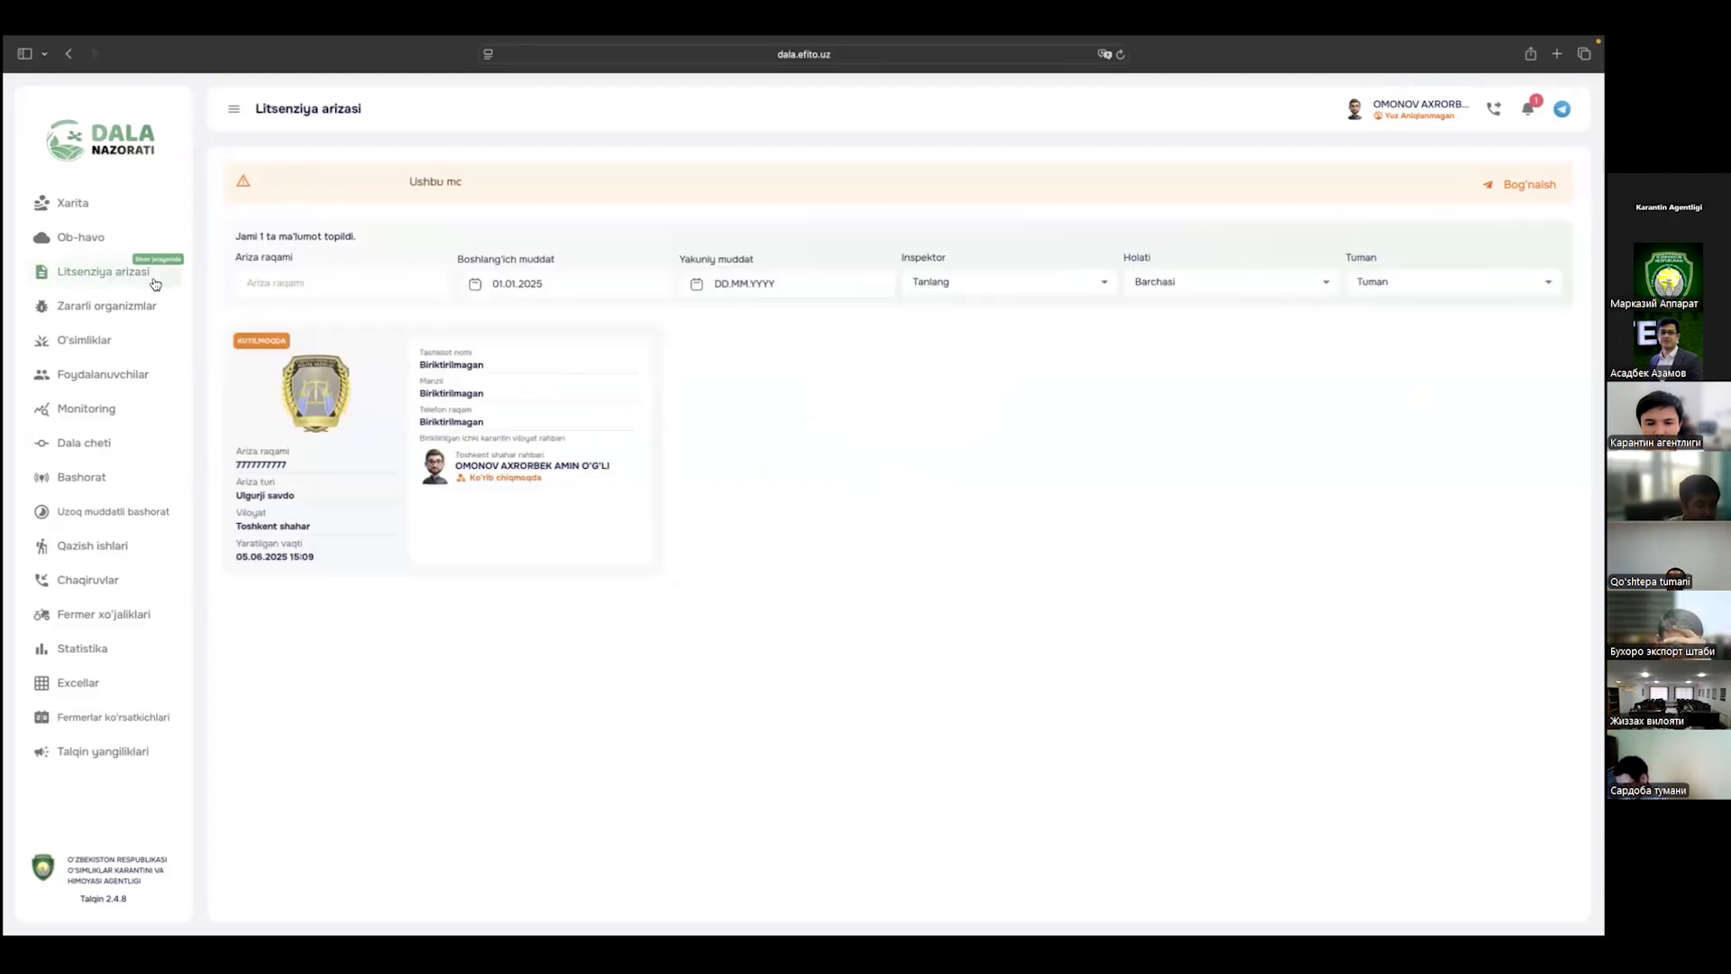
{"action": "left_click", "coordinate": [403, 467]}
Step: Check the application's empty branch page again from the applicant's window and the head's window
{"action": "key", "text": "ctrl+Left"}
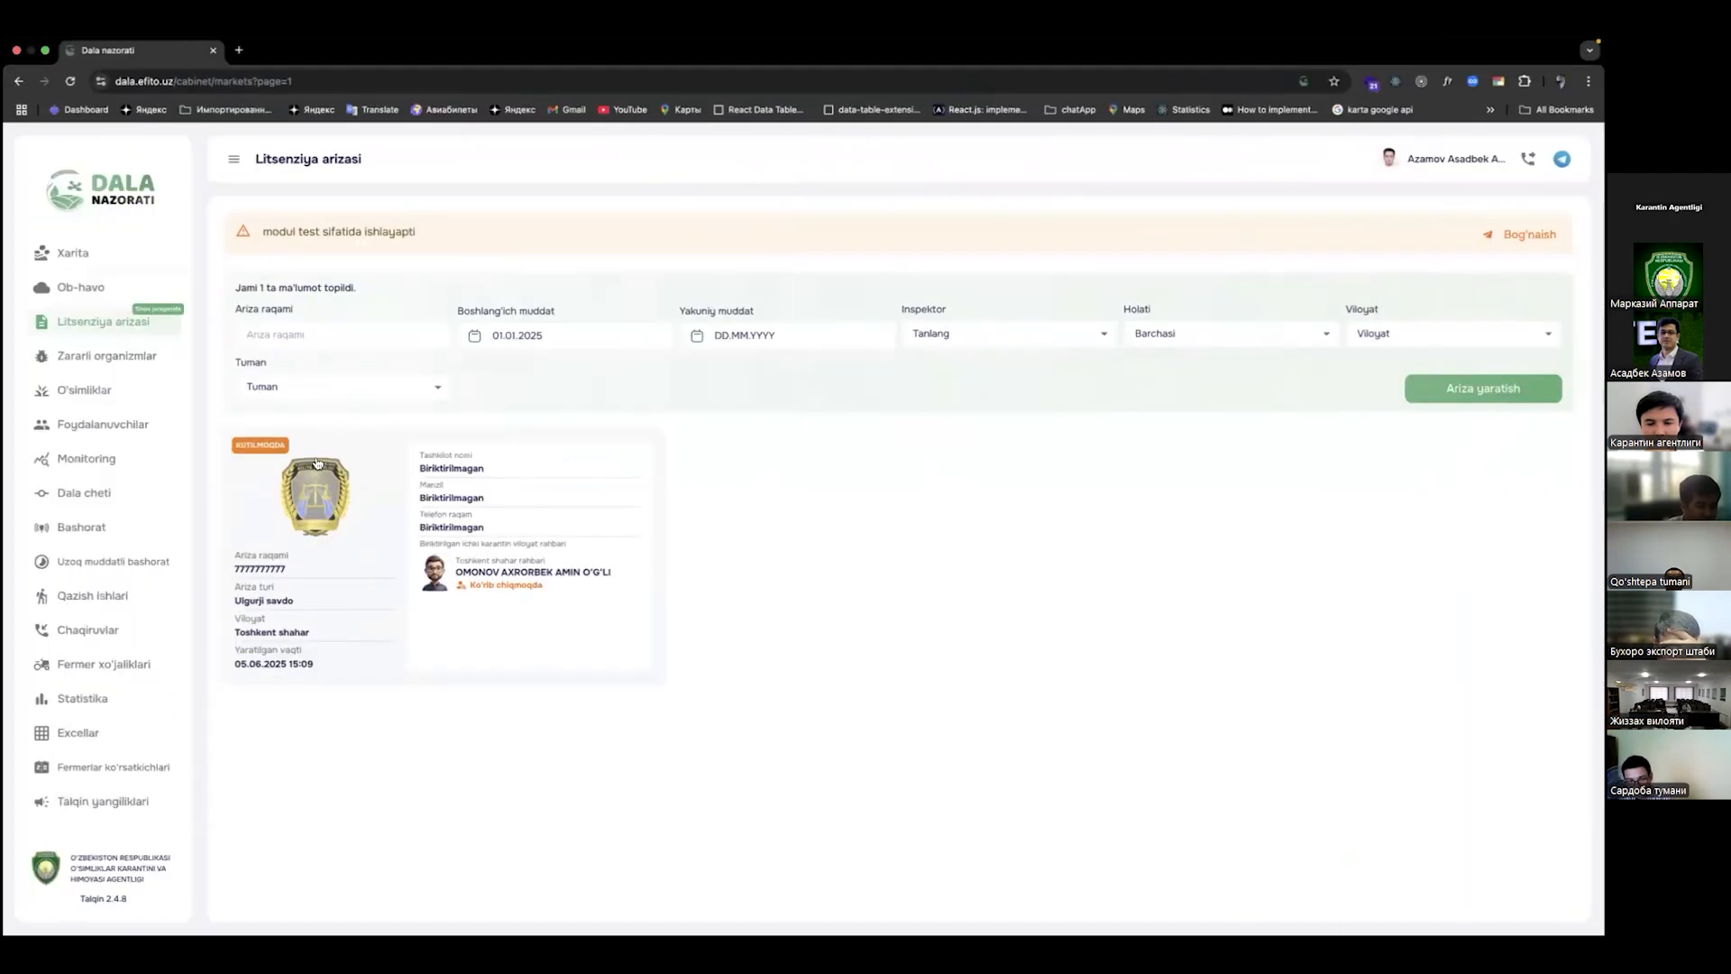
{"action": "left_click", "coordinate": [397, 550]}
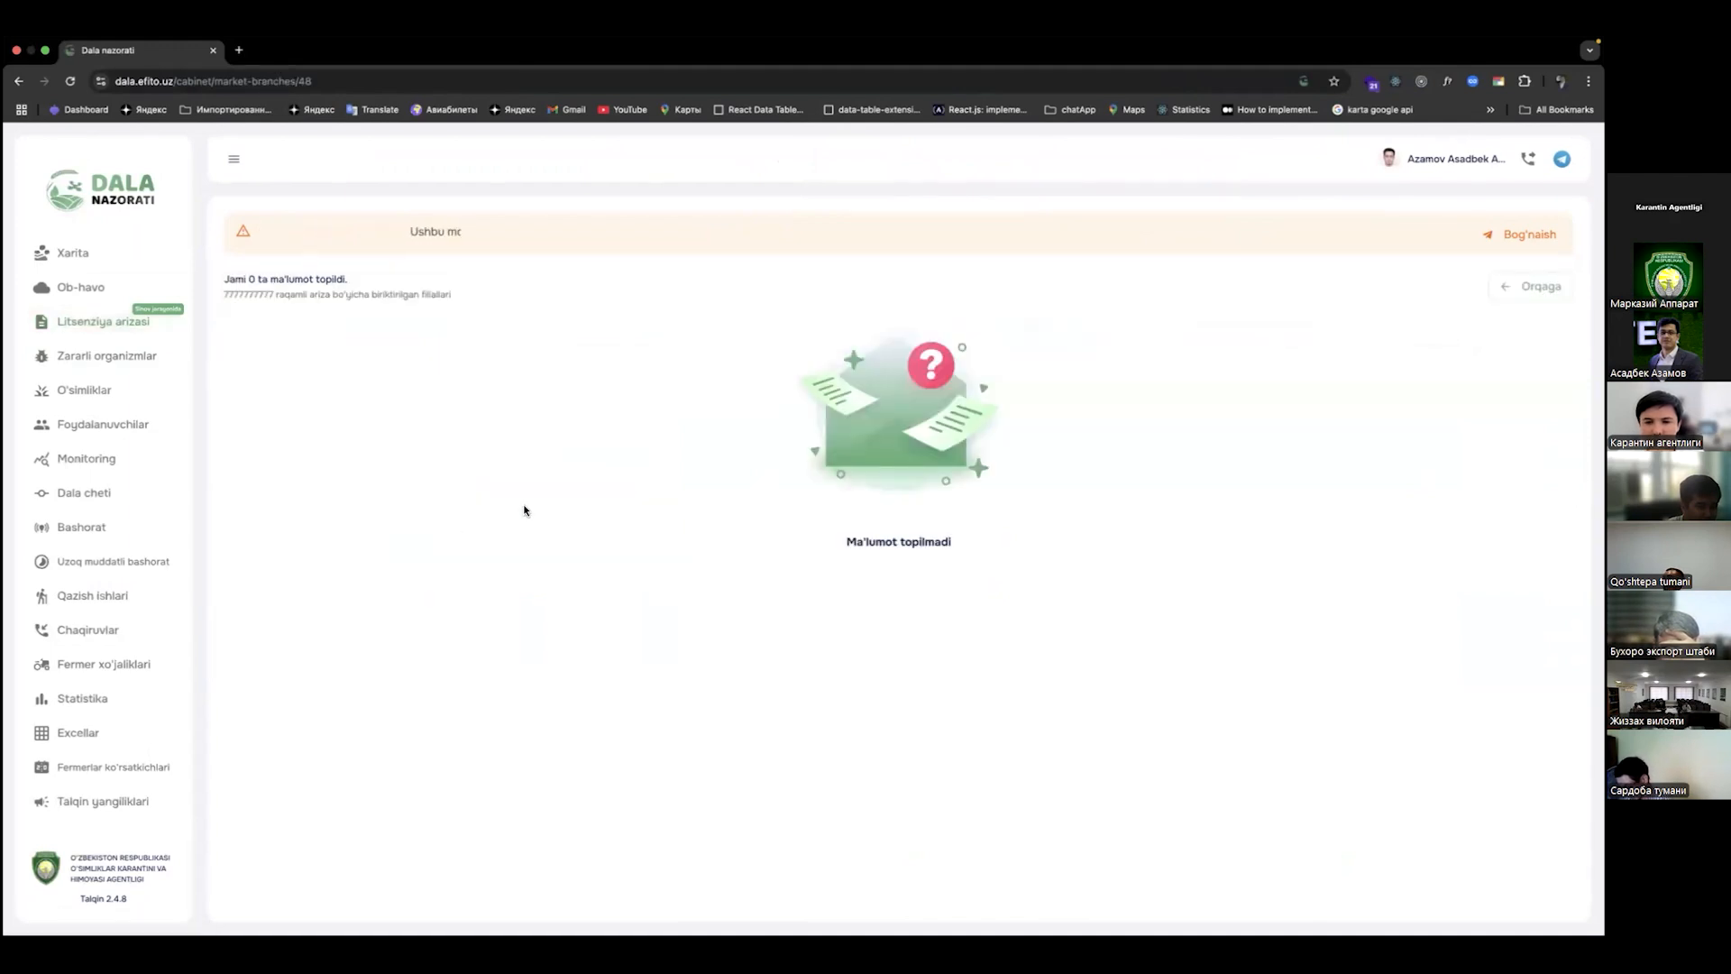
{"action": "left_click", "coordinate": [162, 323]}
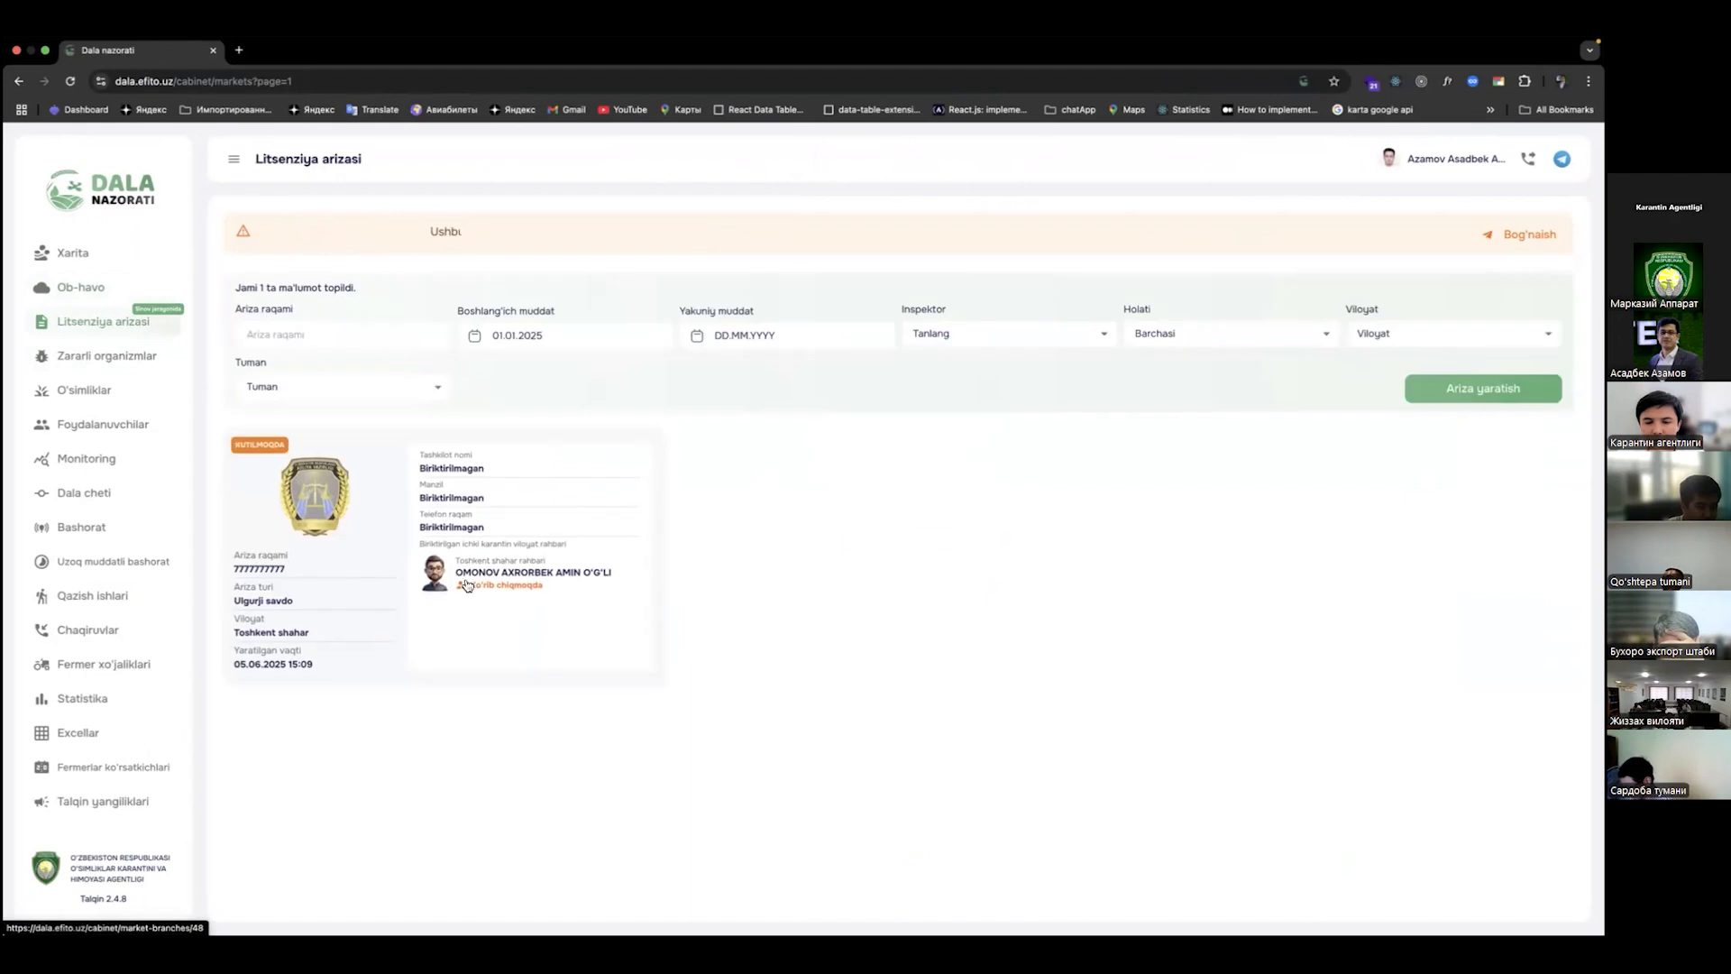
{"action": "left_click", "coordinate": [375, 548]}
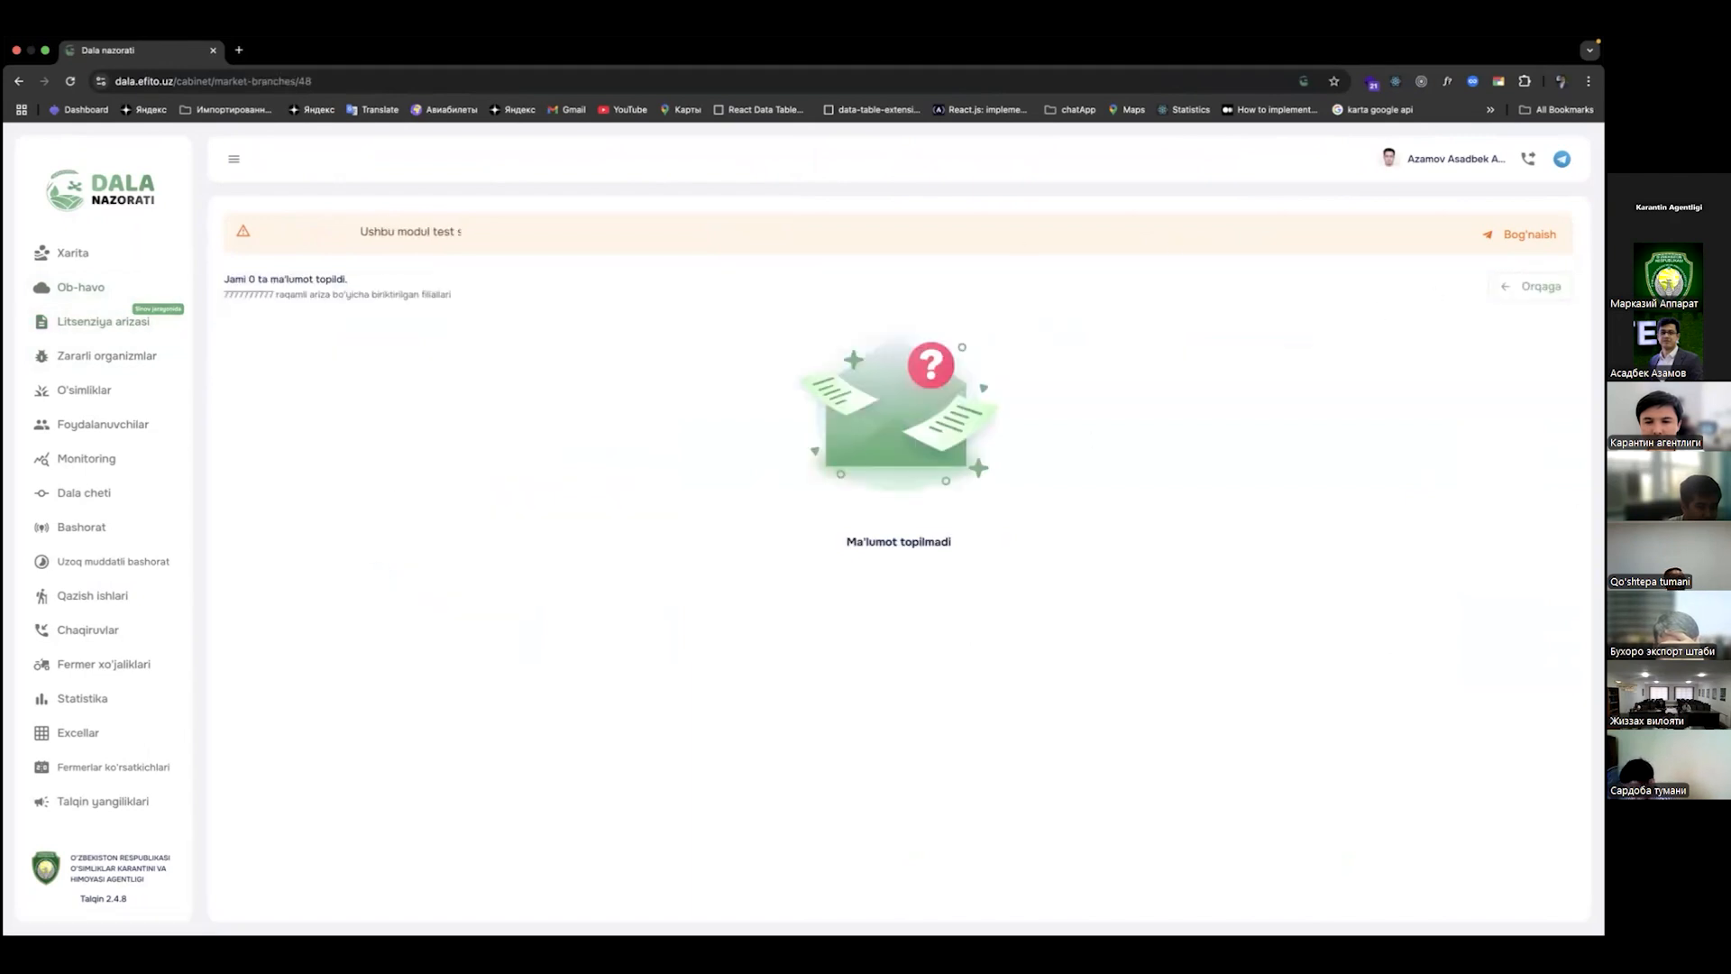
{"action": "key", "text": "ctrl+Right"}
{"action": "key", "text": "ctrl+Left"}
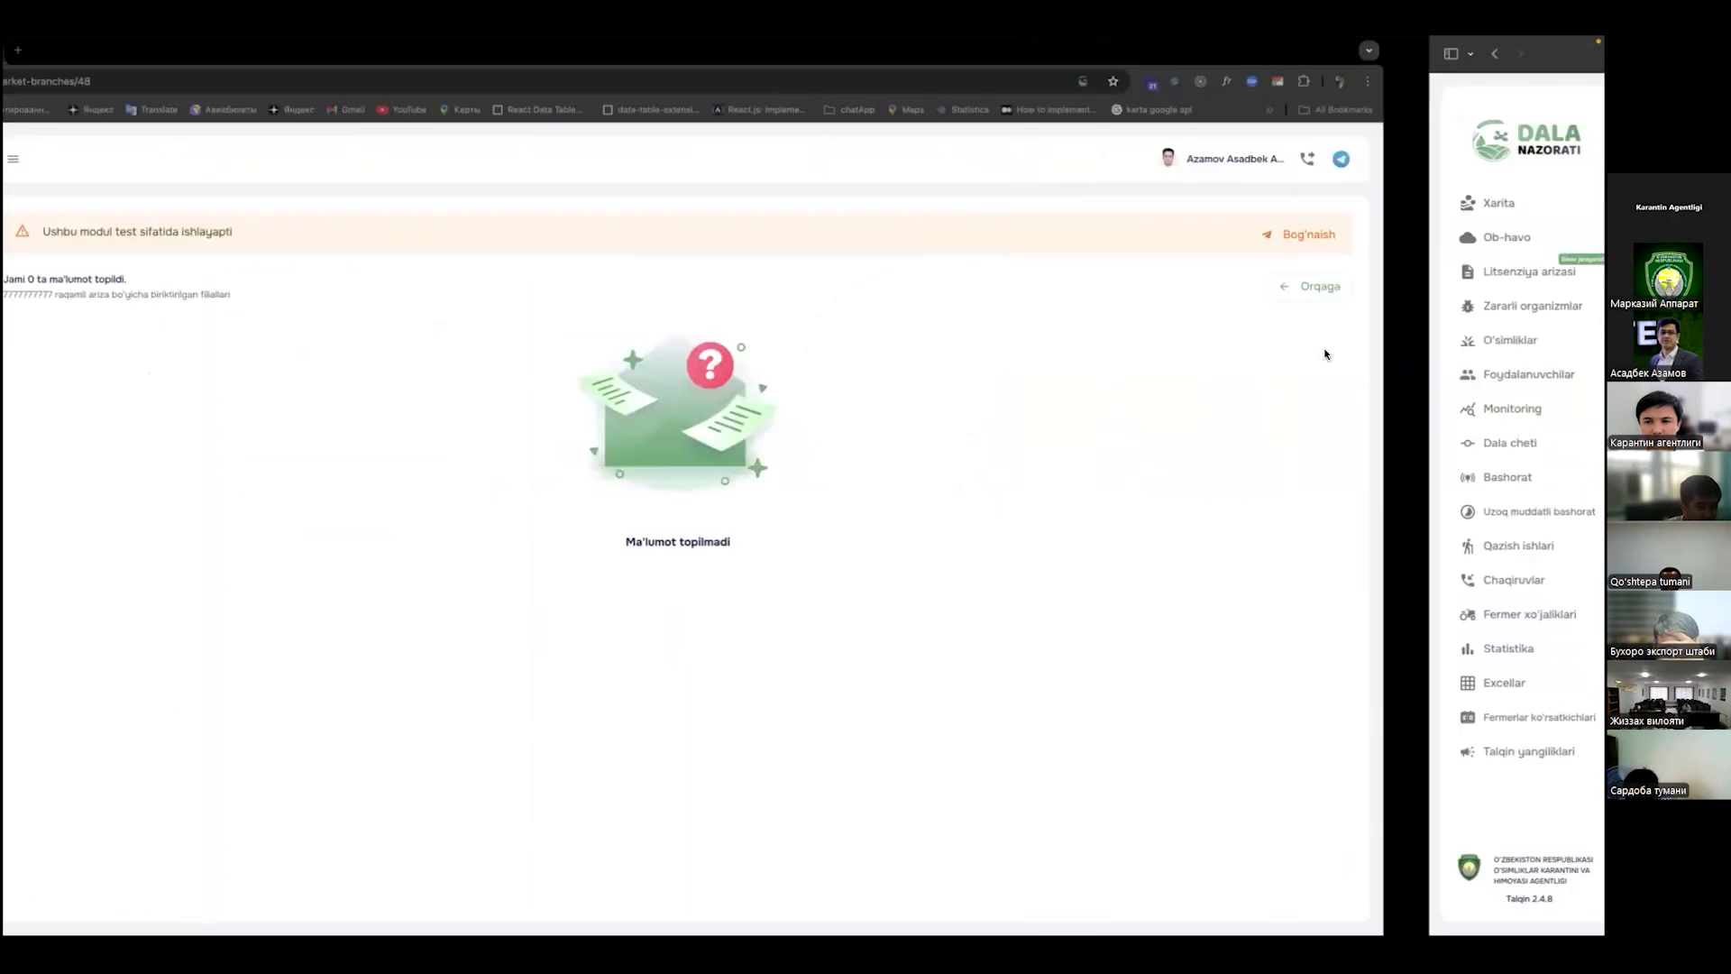
{"action": "key", "text": "ctrl+Right"}
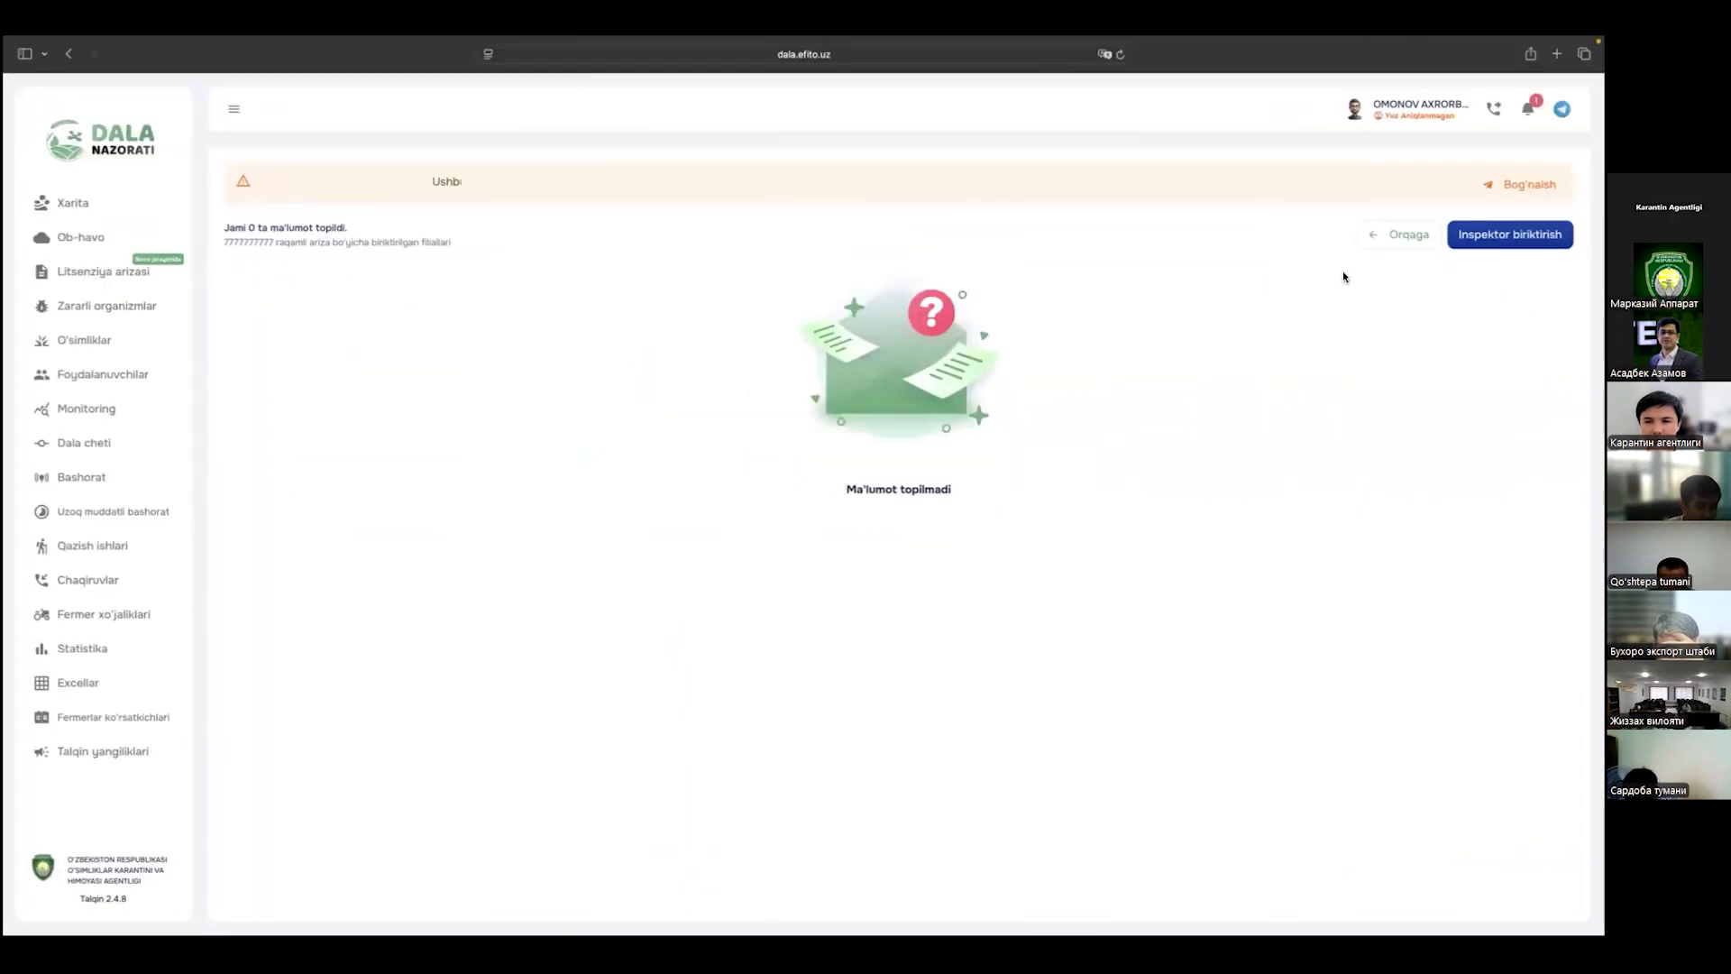
{"action": "left_click", "coordinate": [1399, 234]}
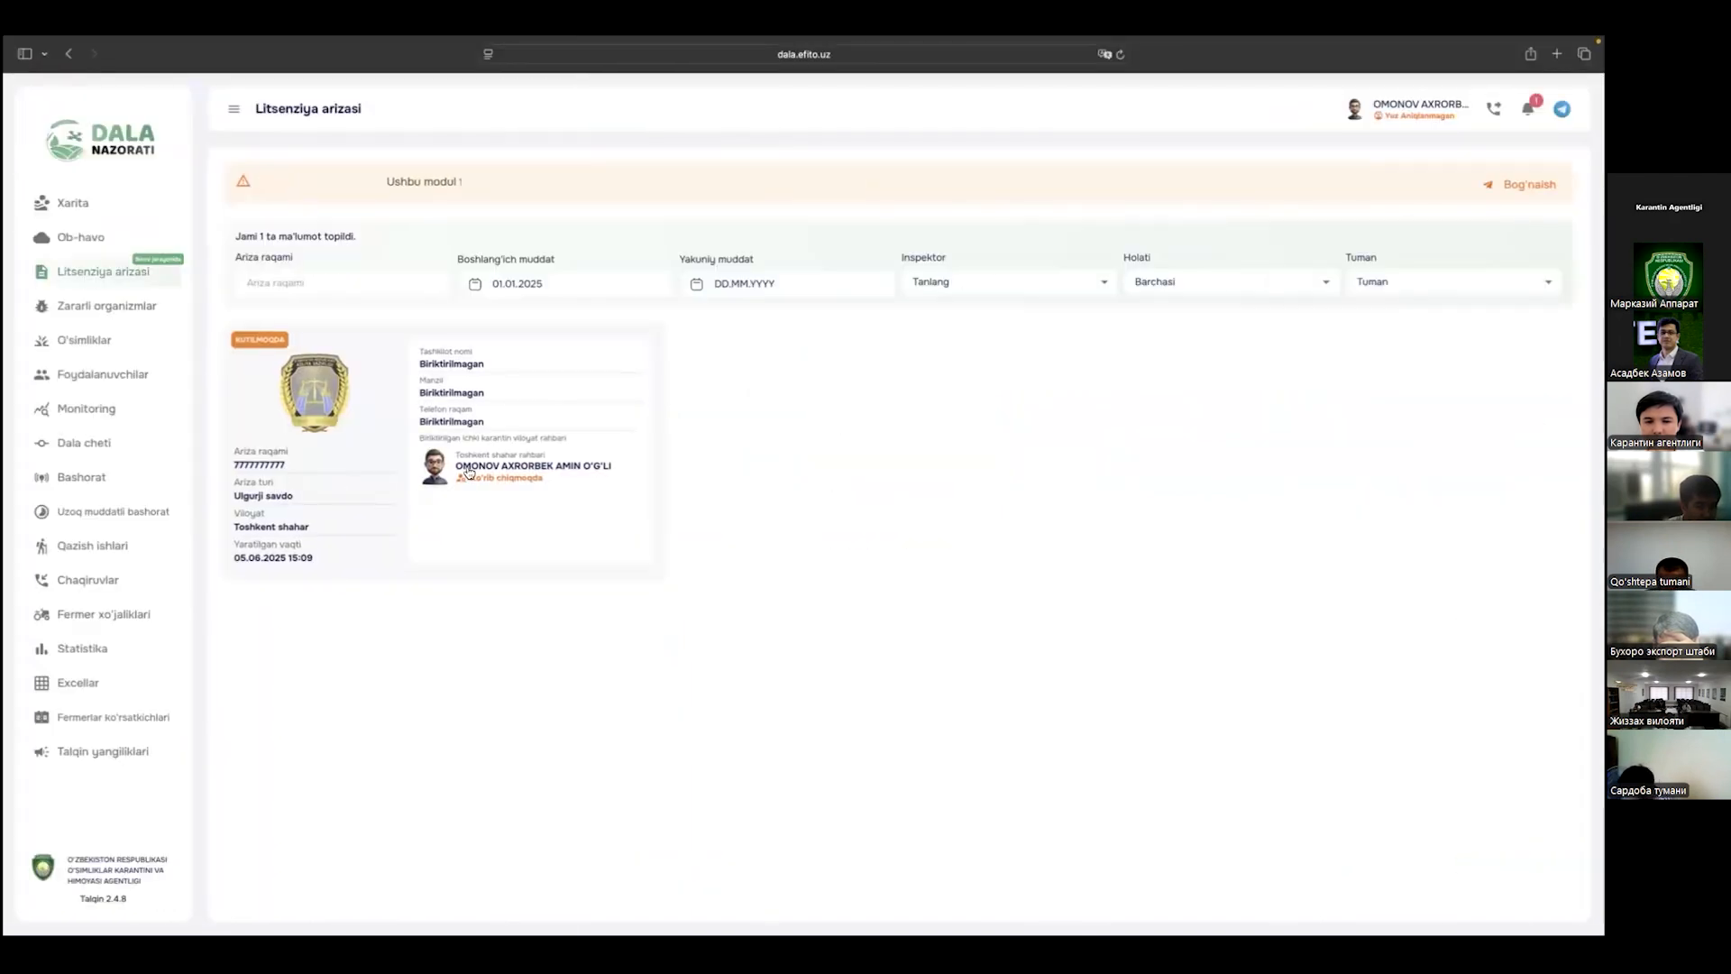
{"action": "left_click", "coordinate": [468, 473]}
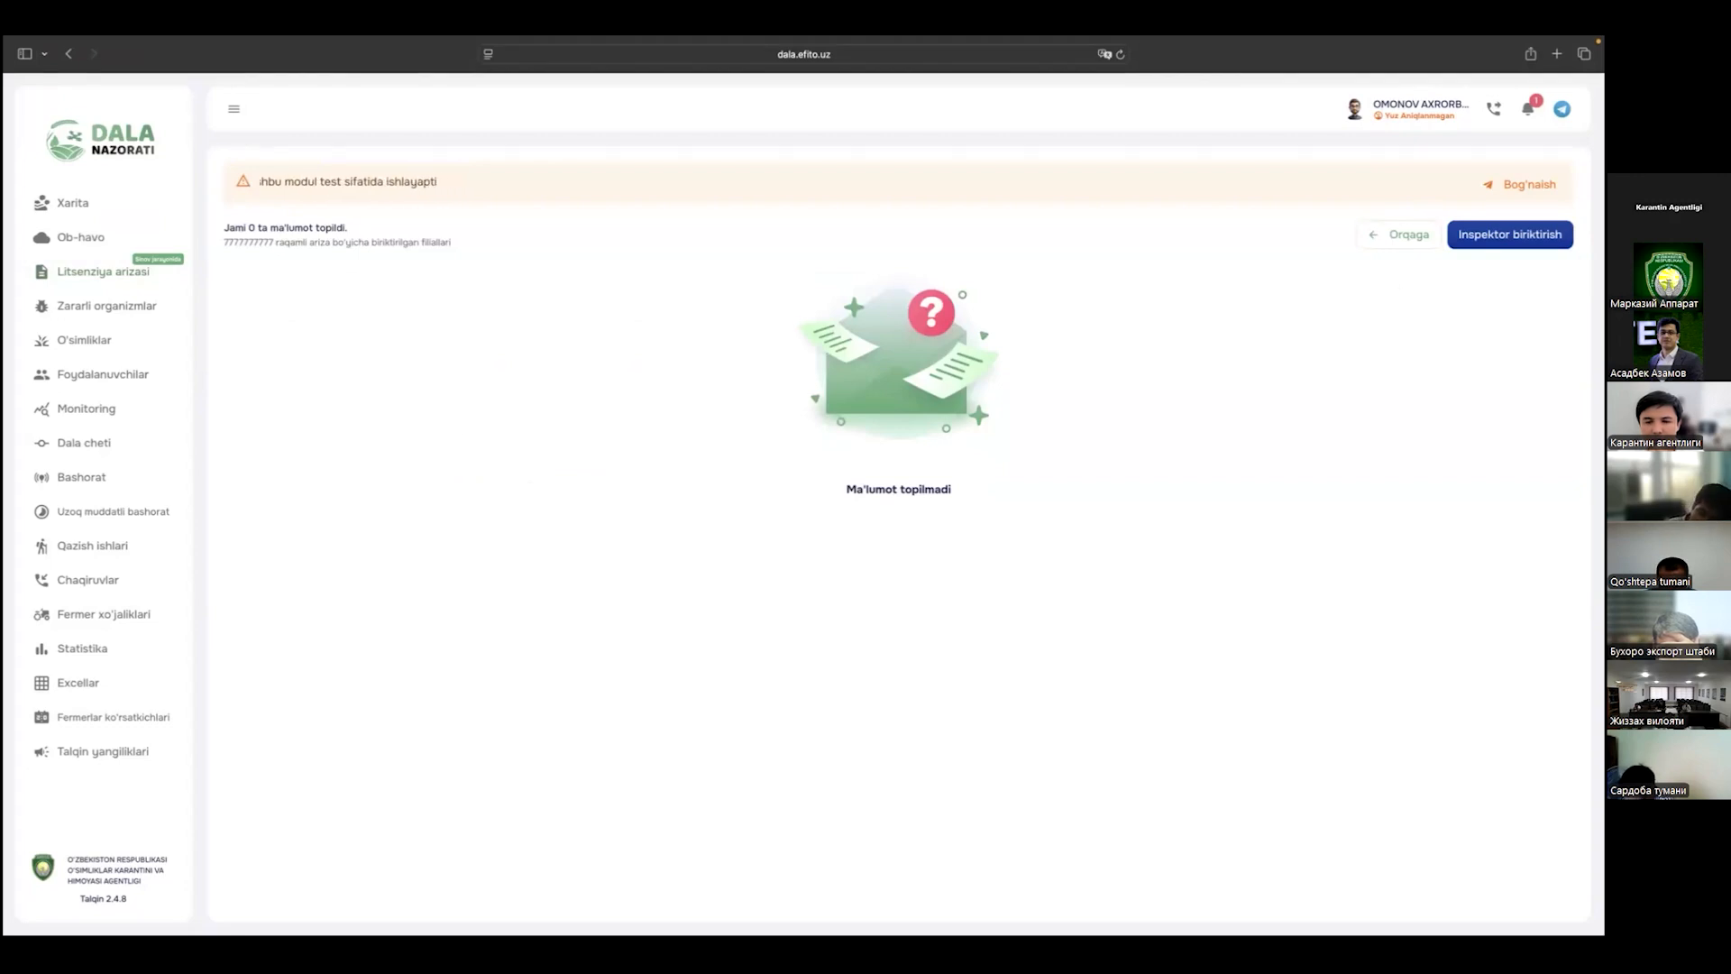
Step: Switch to the private session and reload its page
{"action": "key", "text": "ctrl+Right"}
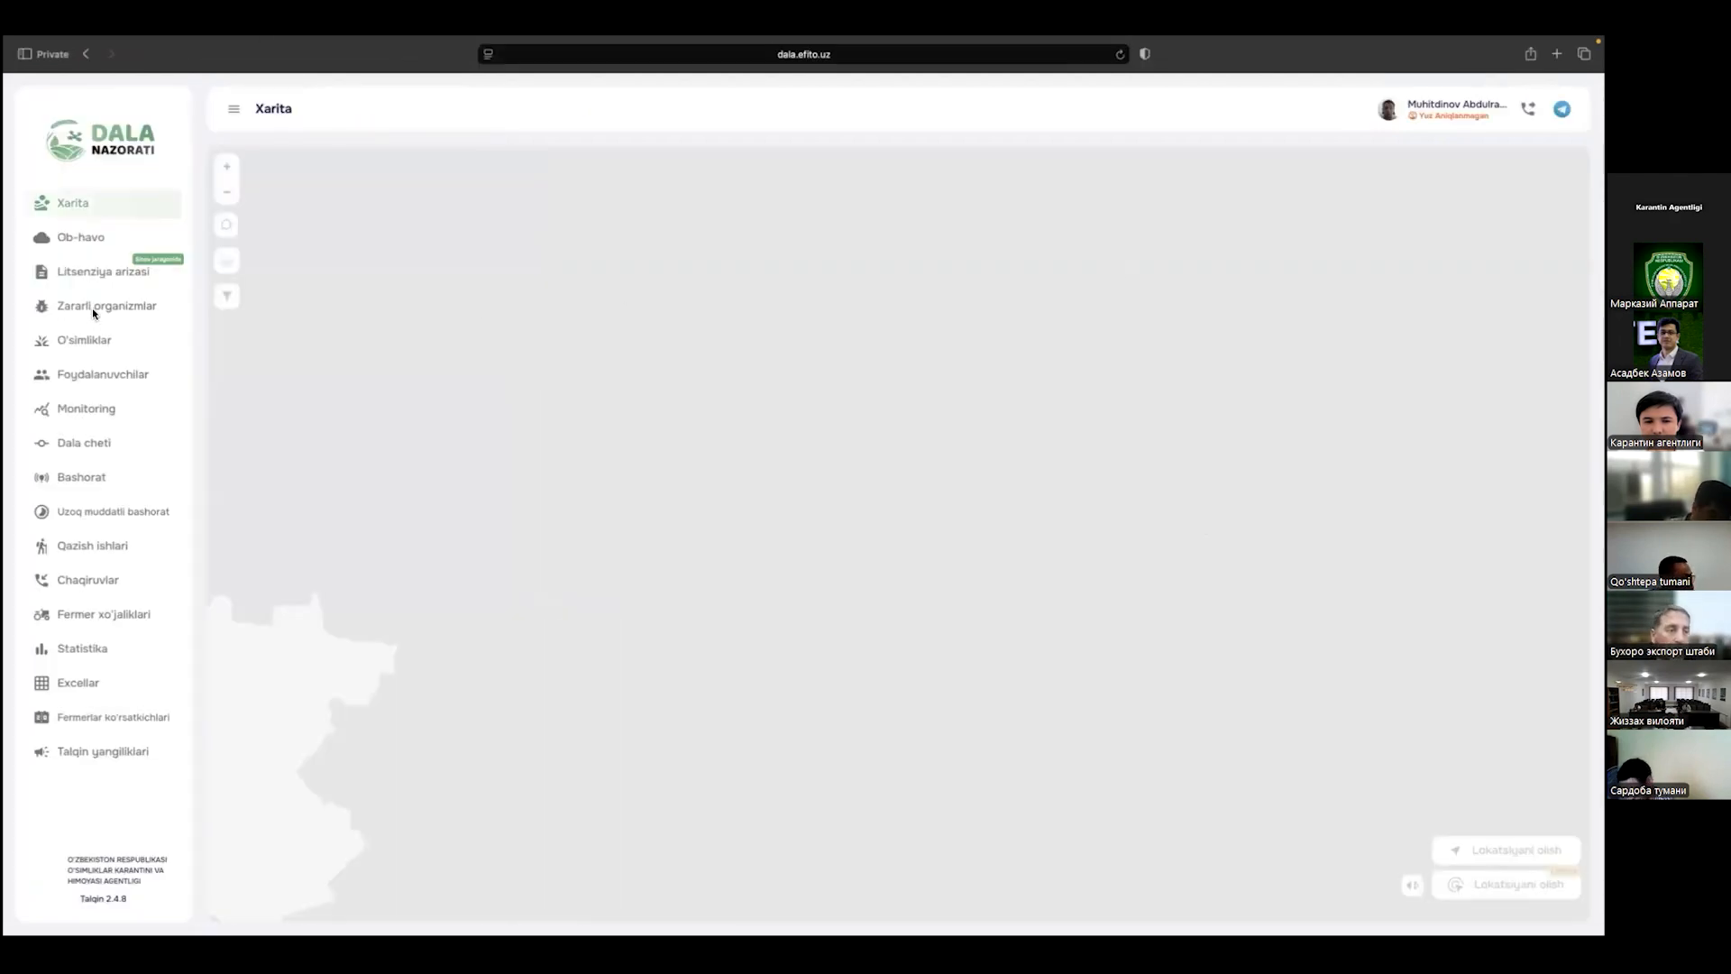
{"action": "key", "text": "shift+super+r"}
{"action": "left_click", "coordinate": [1120, 55]}
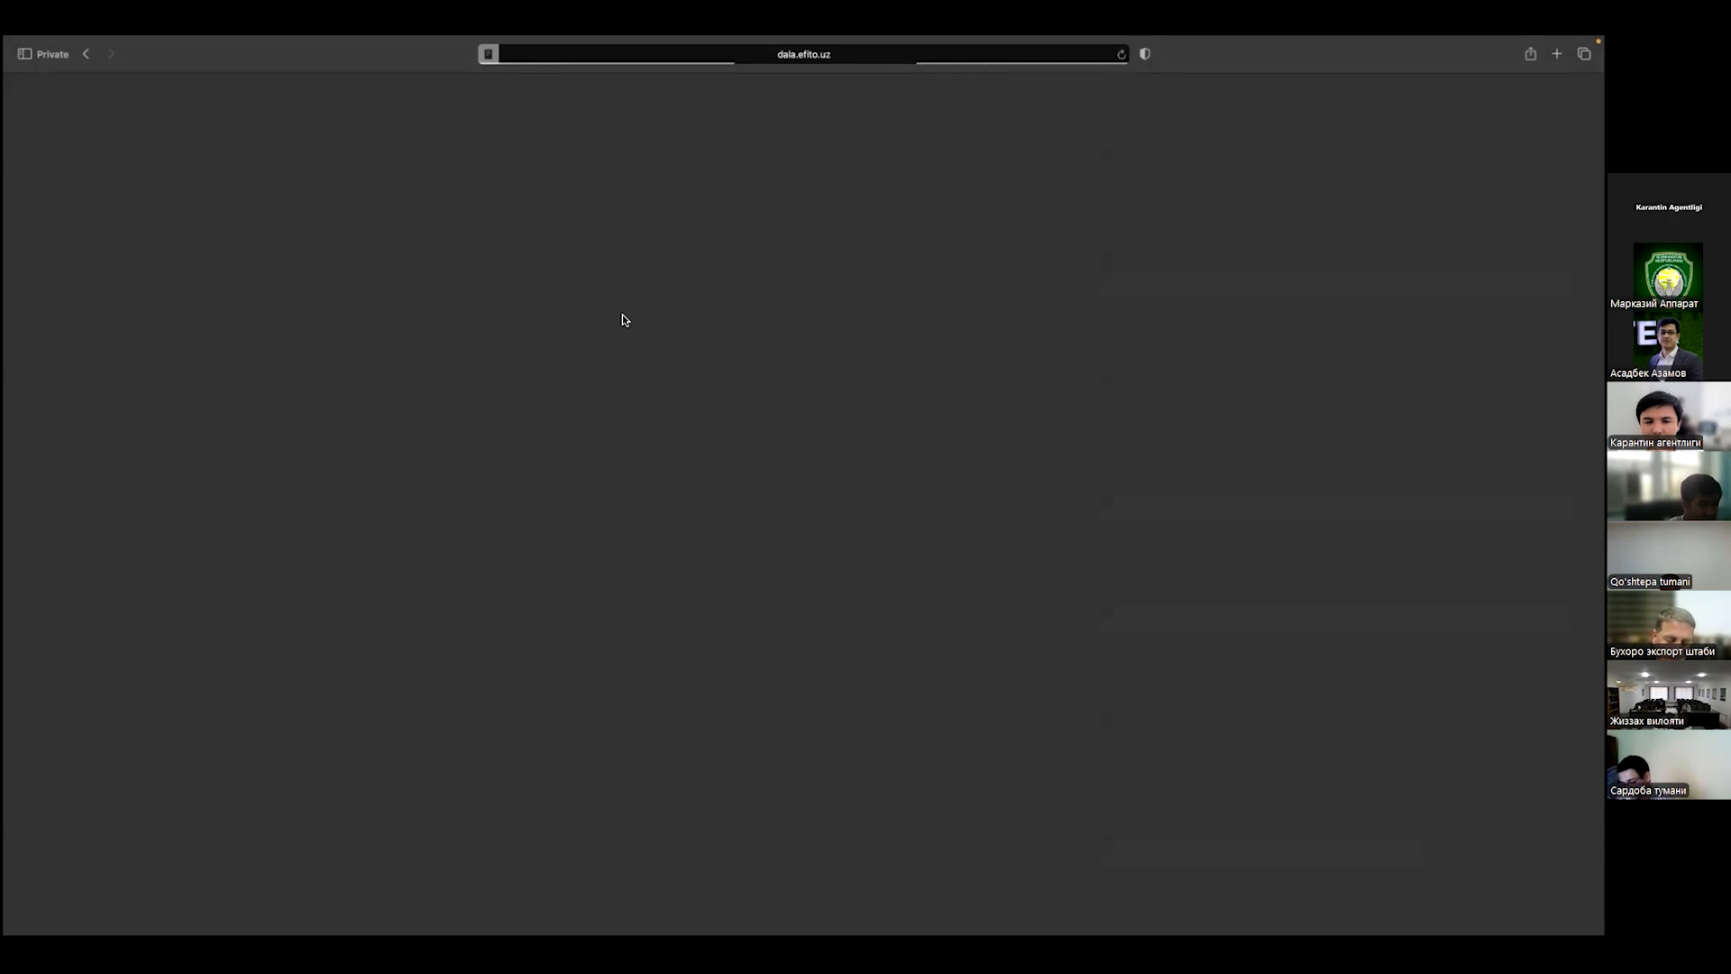
Step: Load dala.efito.uz in a new Safari private window
{"action": "key", "text": "shift+super+n"}
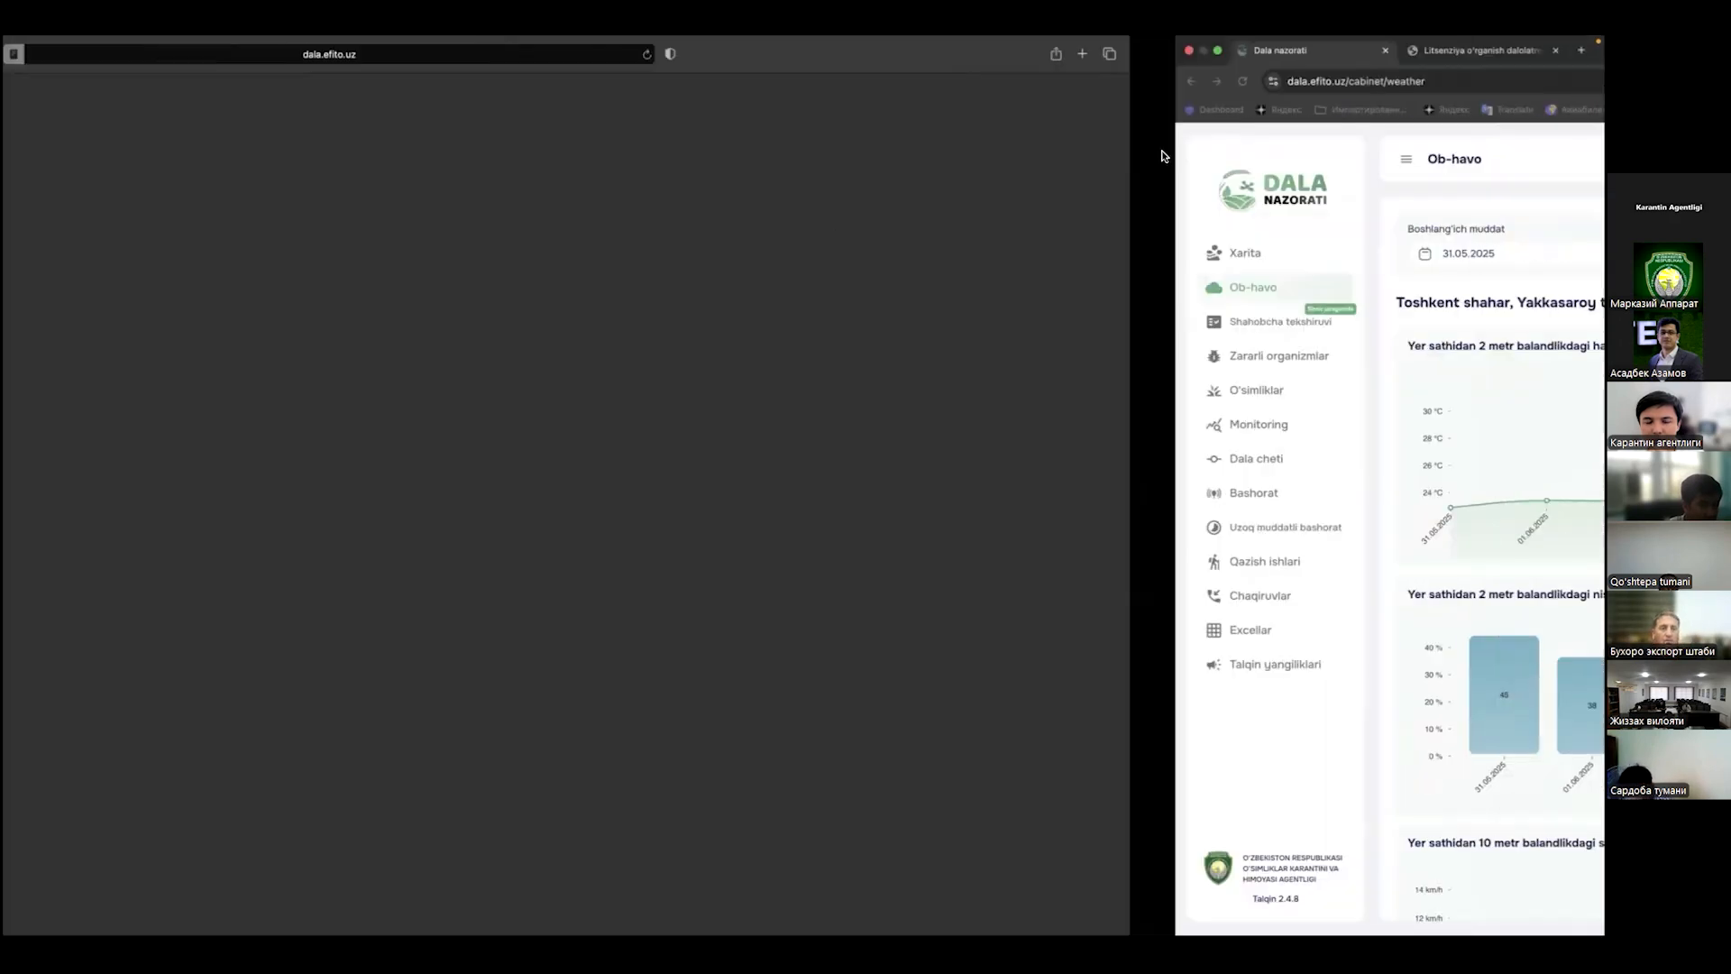
{"action": "key", "text": "Return"}
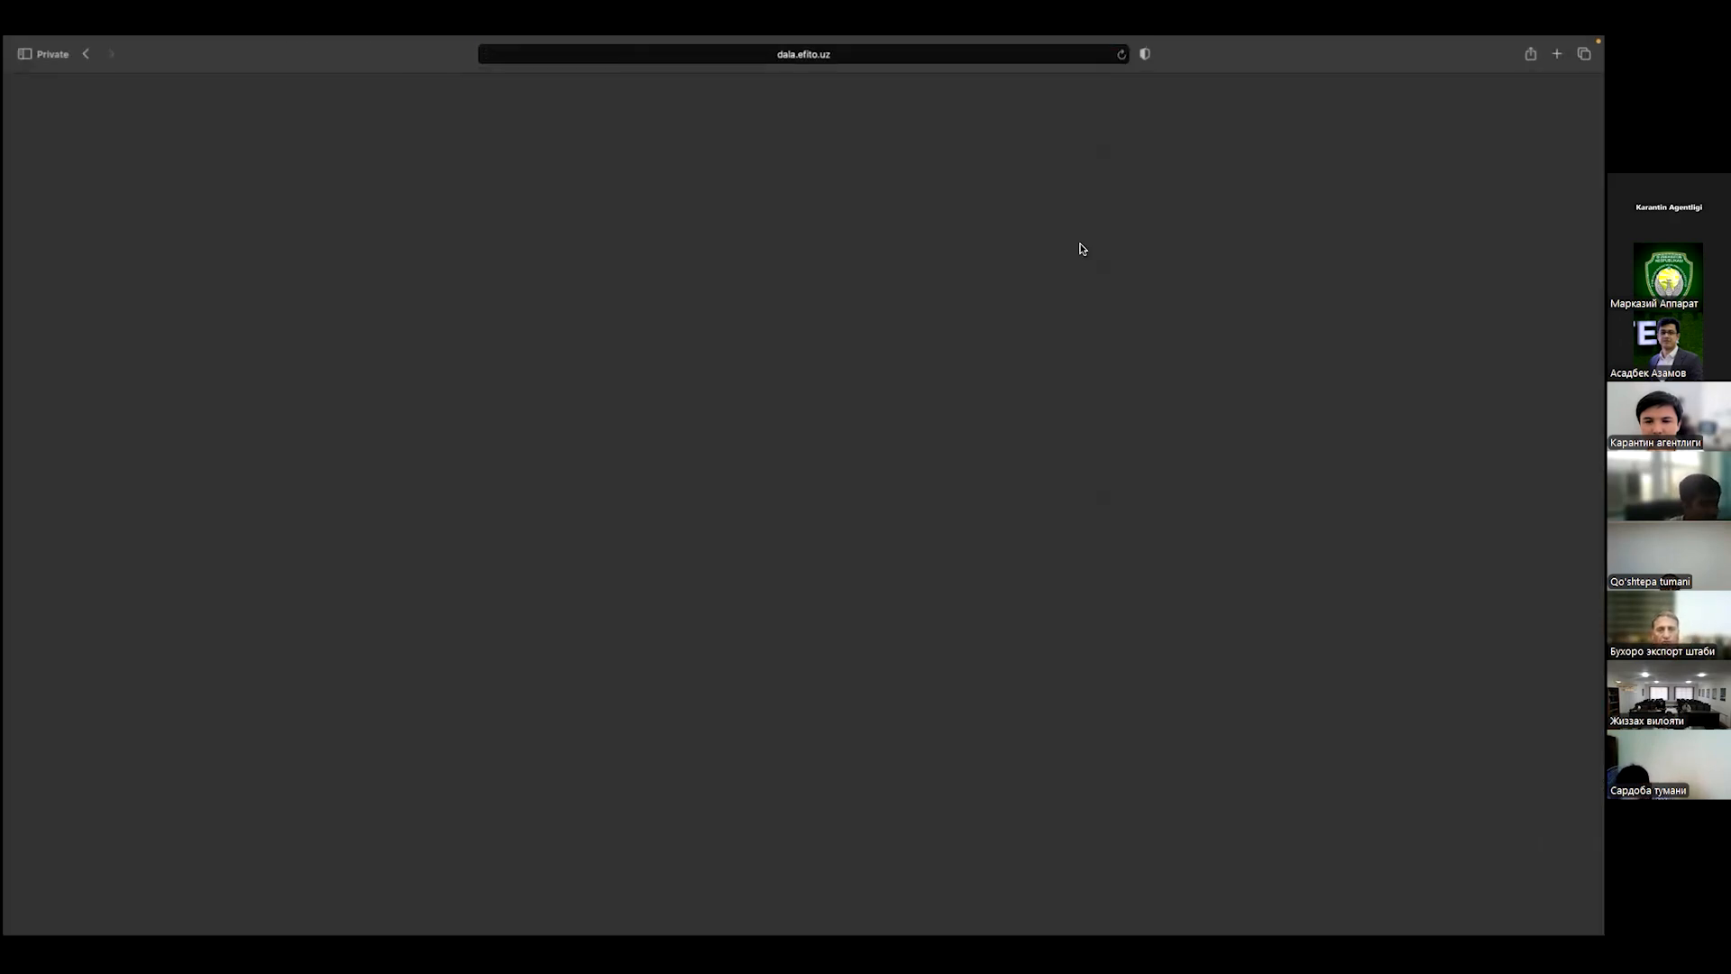
{"action": "key", "text": "ctrl+Left"}
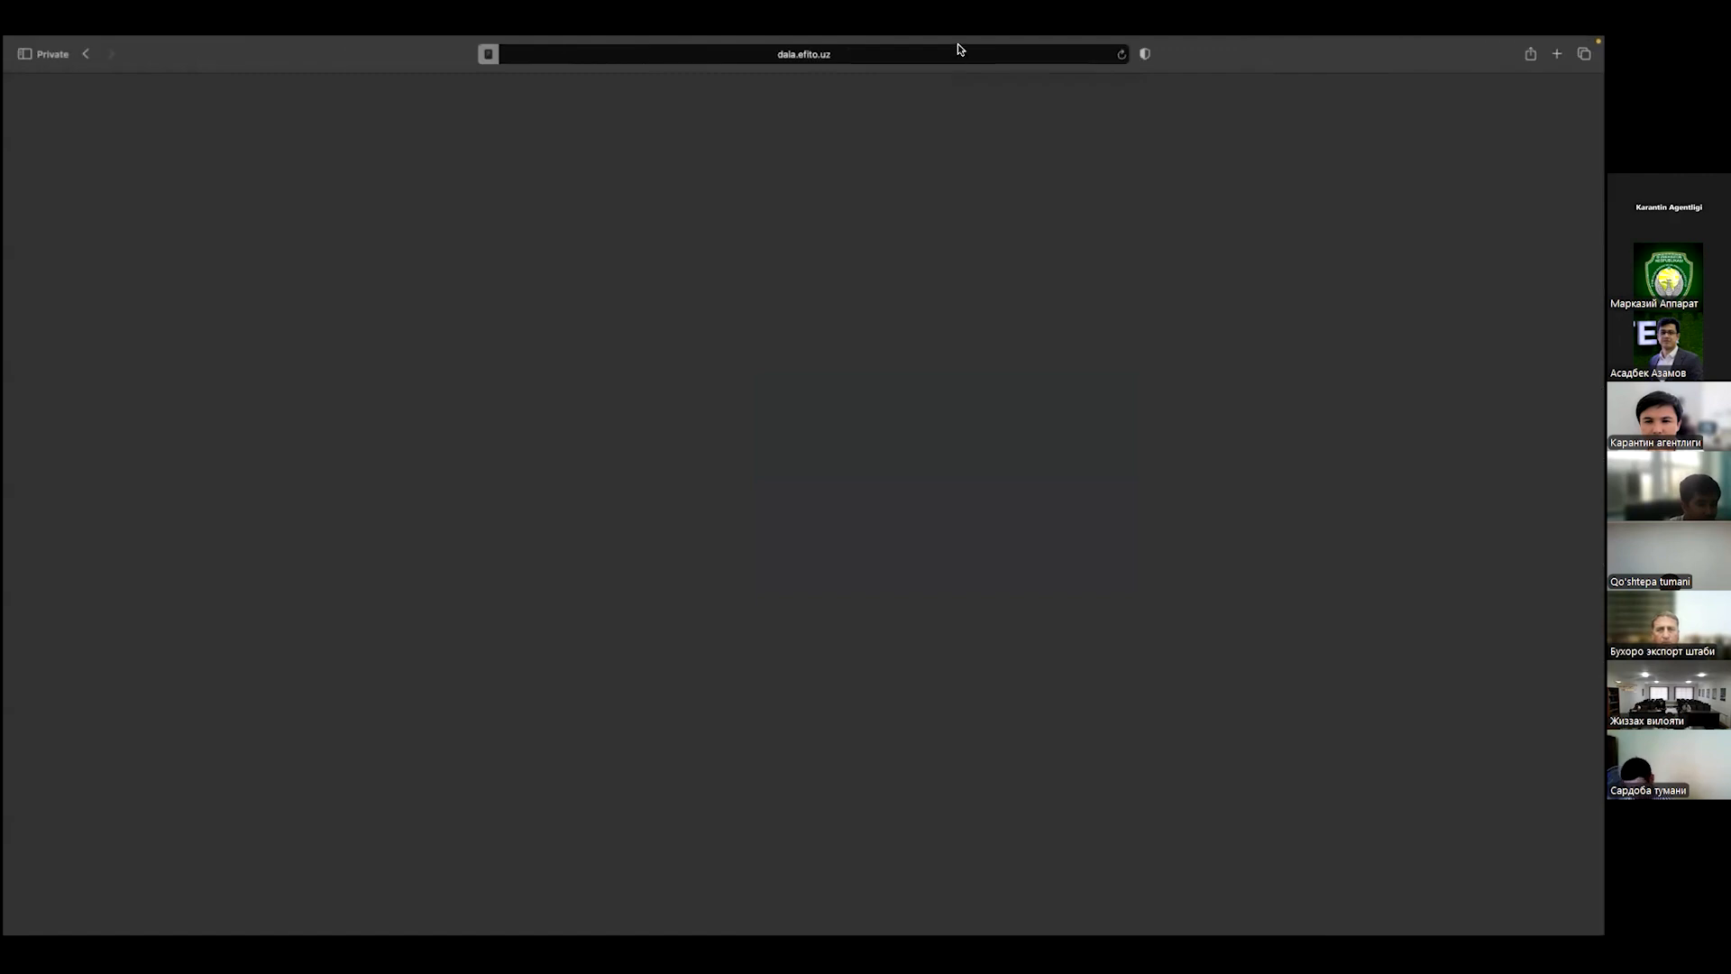
Step: Restore the Safari window to full screen and reload the Dala nazorati page
{"action": "mouse_move", "coordinate": [120, 43]}
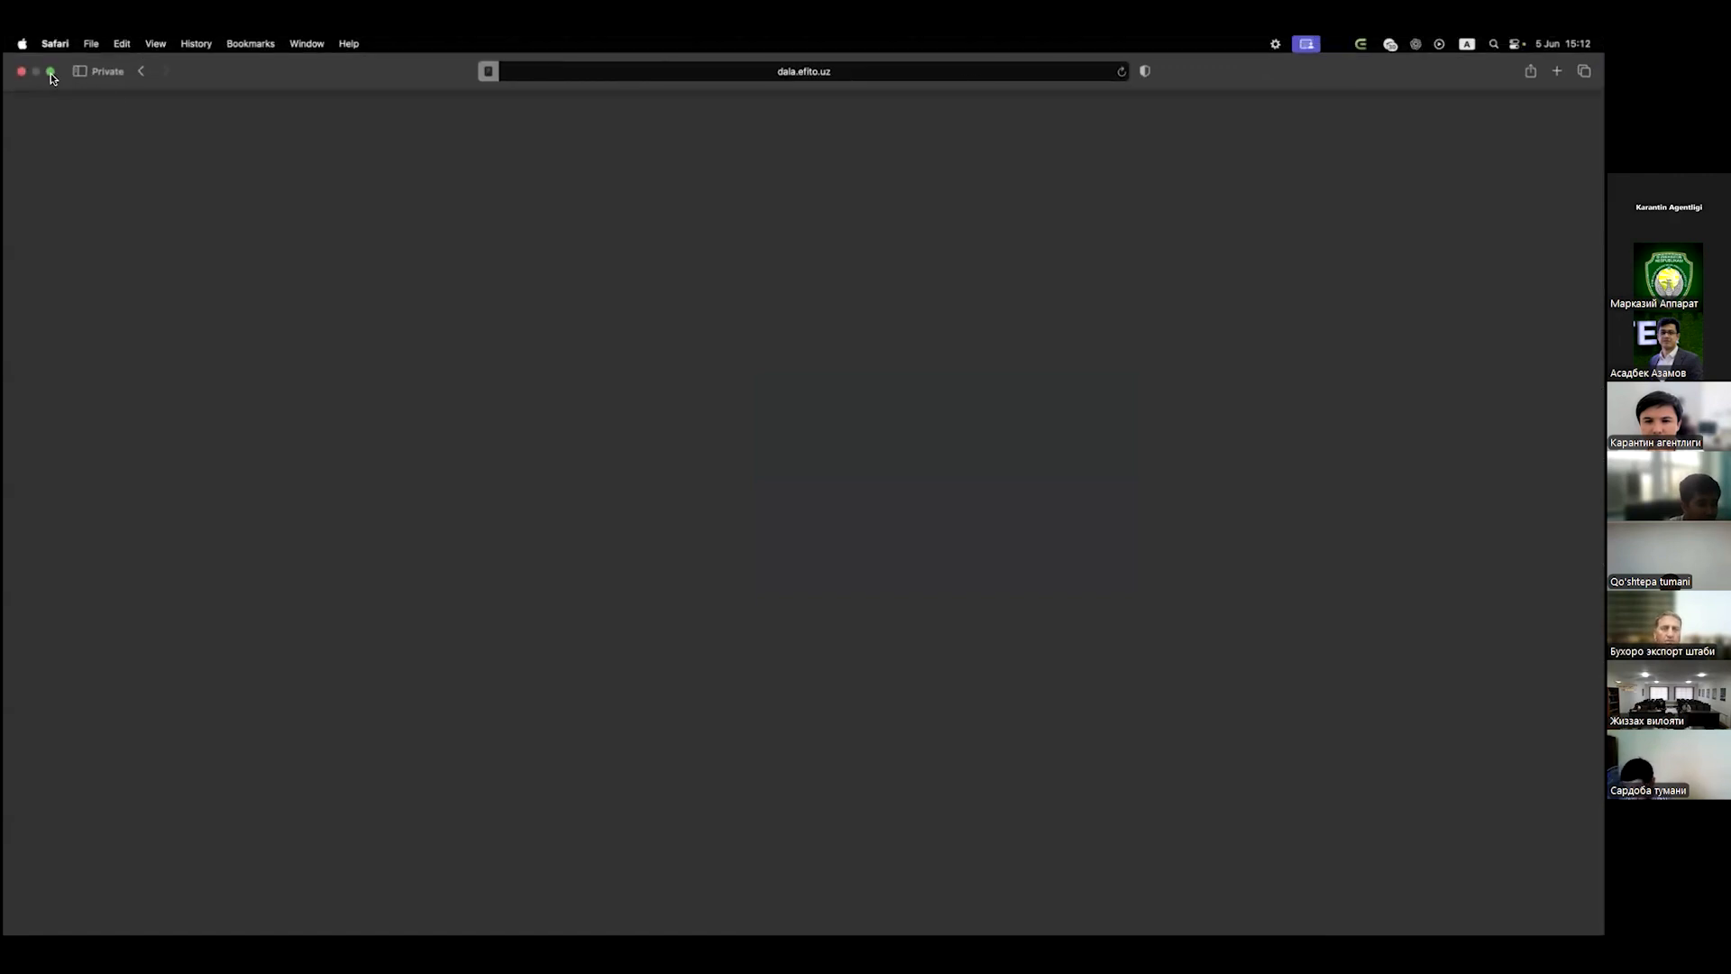
{"action": "left_click", "coordinate": [51, 71]}
{"action": "left_click", "coordinate": [361, 133]}
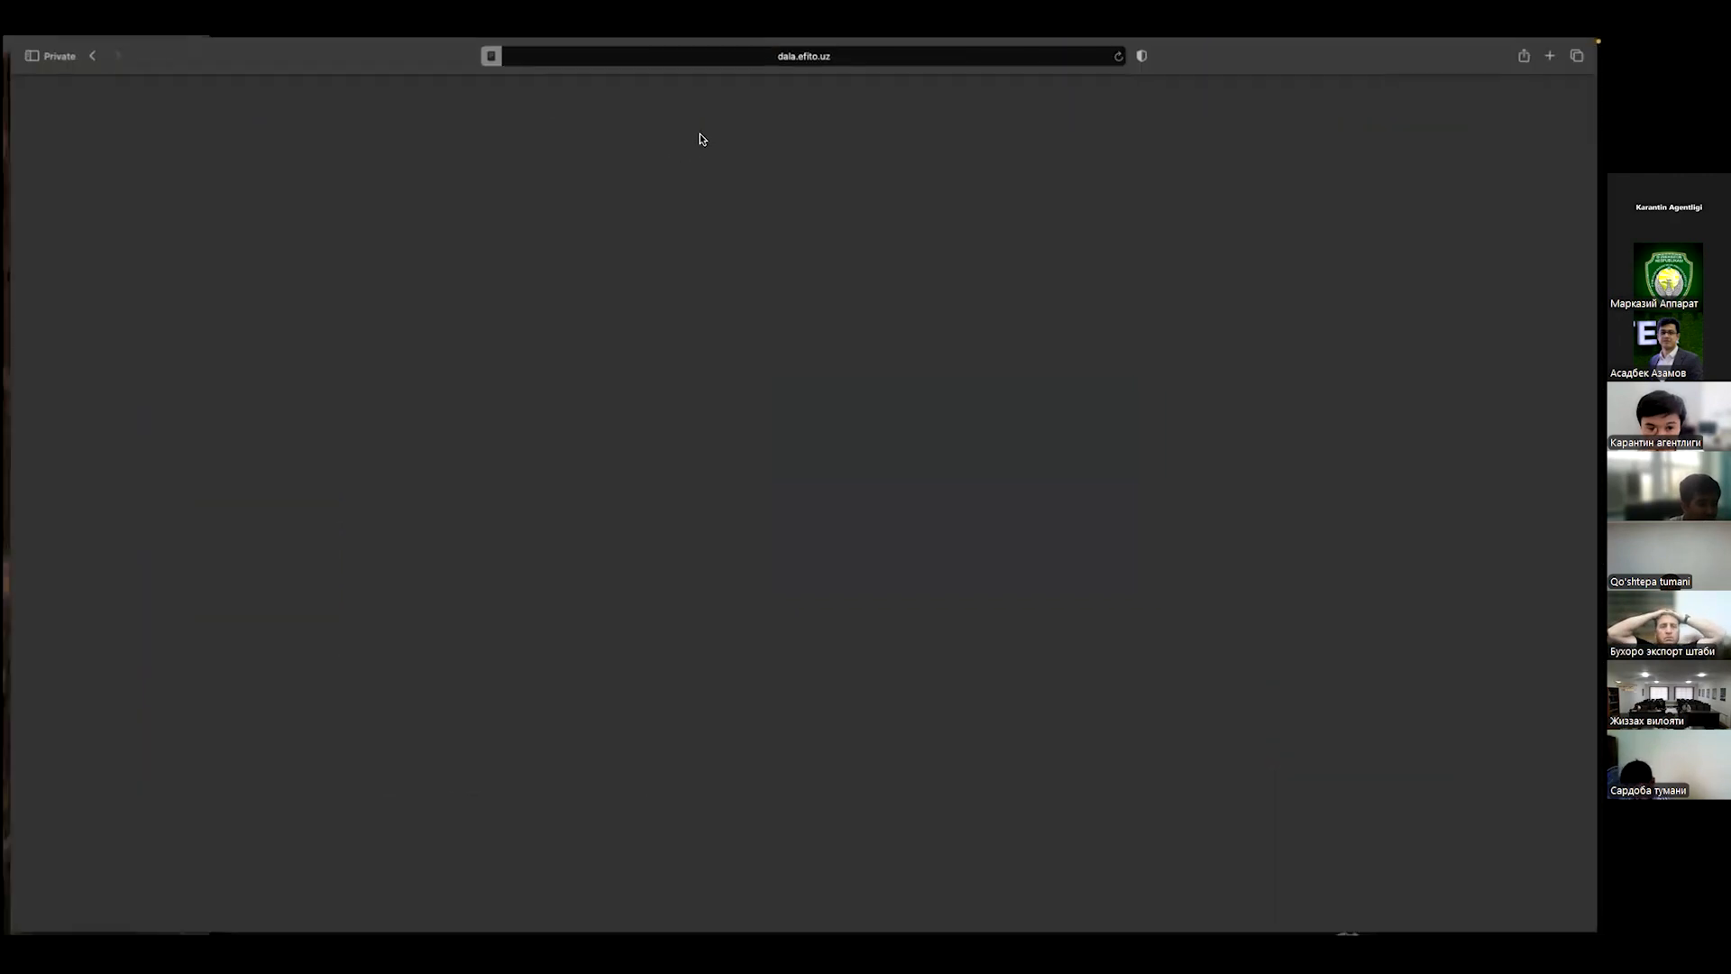
{"action": "left_click", "coordinate": [929, 57]}
{"action": "key", "text": "Return"}
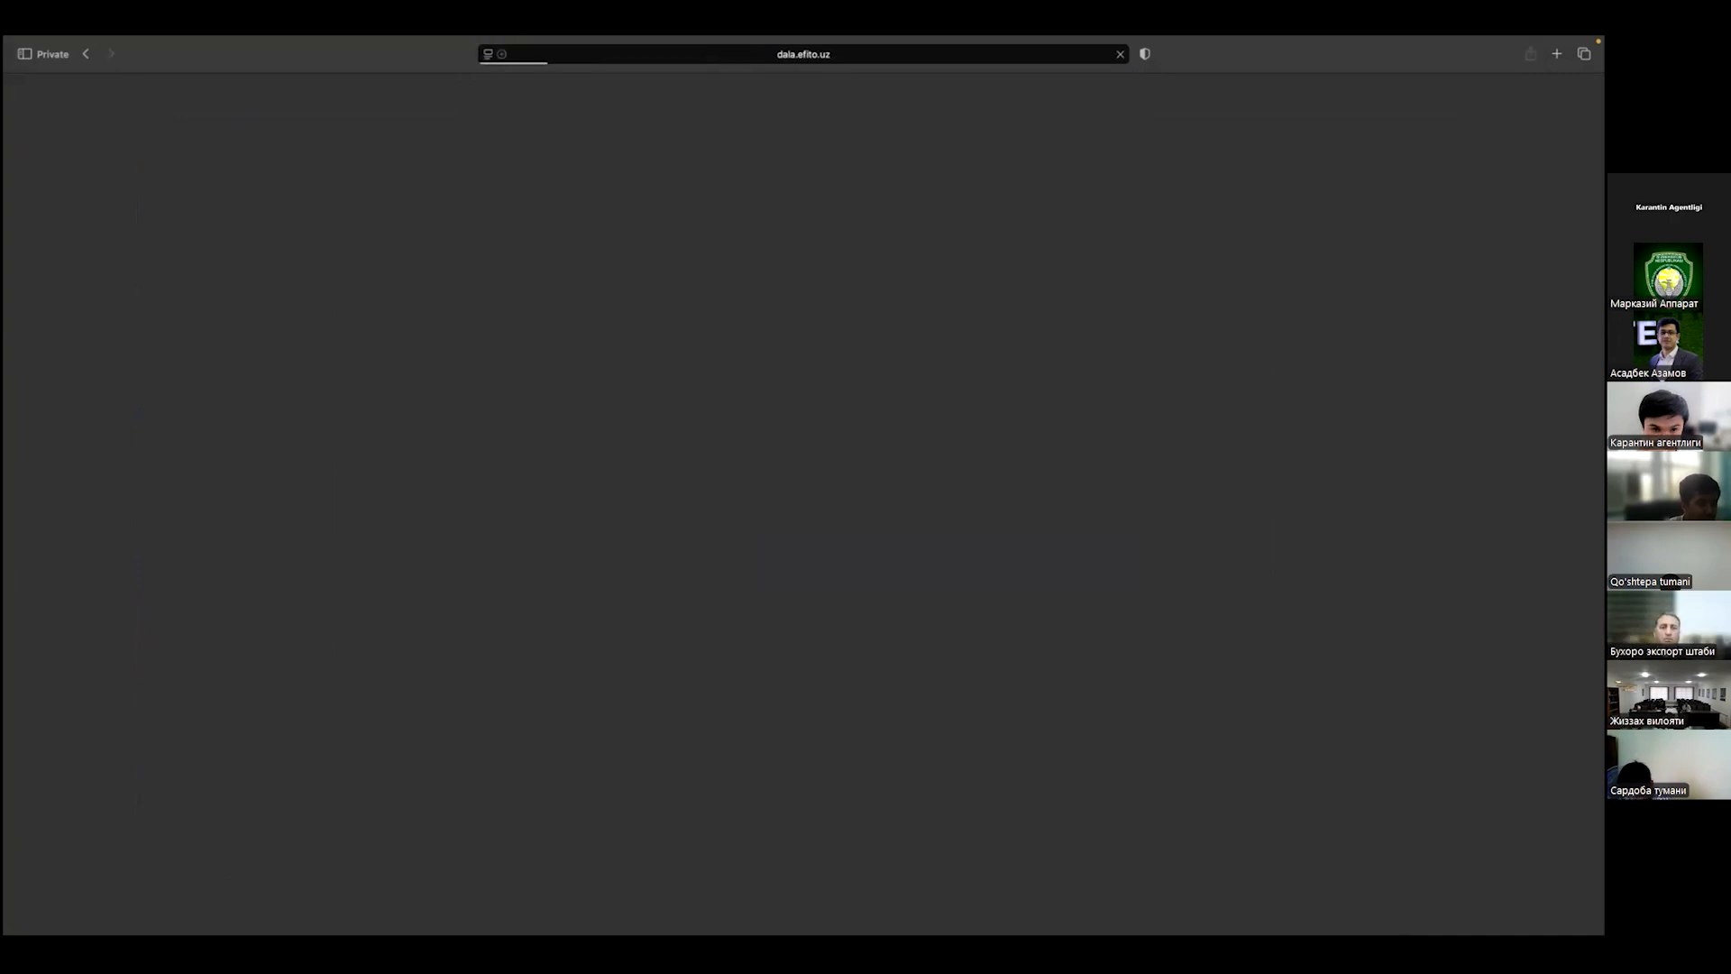
{"action": "key", "text": "ctrl+Left"}
{"action": "key", "text": "ctrl+Right"}
{"action": "key", "text": "ctrl+Right"}
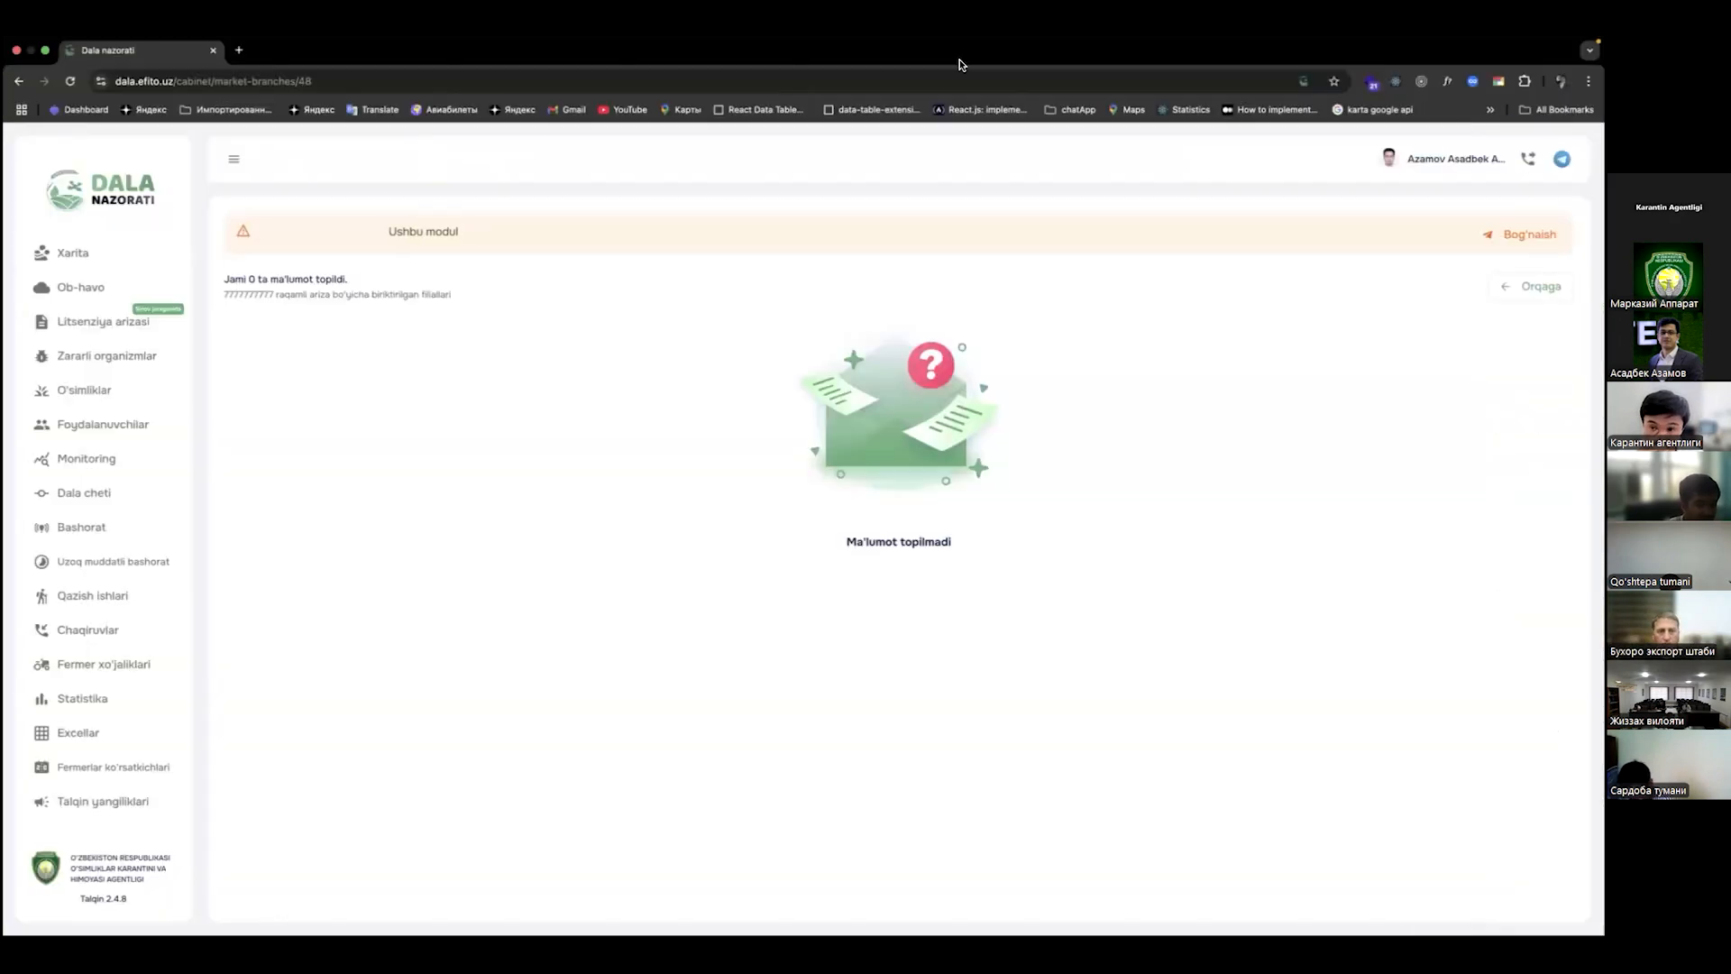
{"action": "key", "text": "ctrl+Left"}
Step: Reopen the application's branch page and bring up the Inspektor biriktirish dialog
{"action": "left_click", "coordinate": [104, 269]}
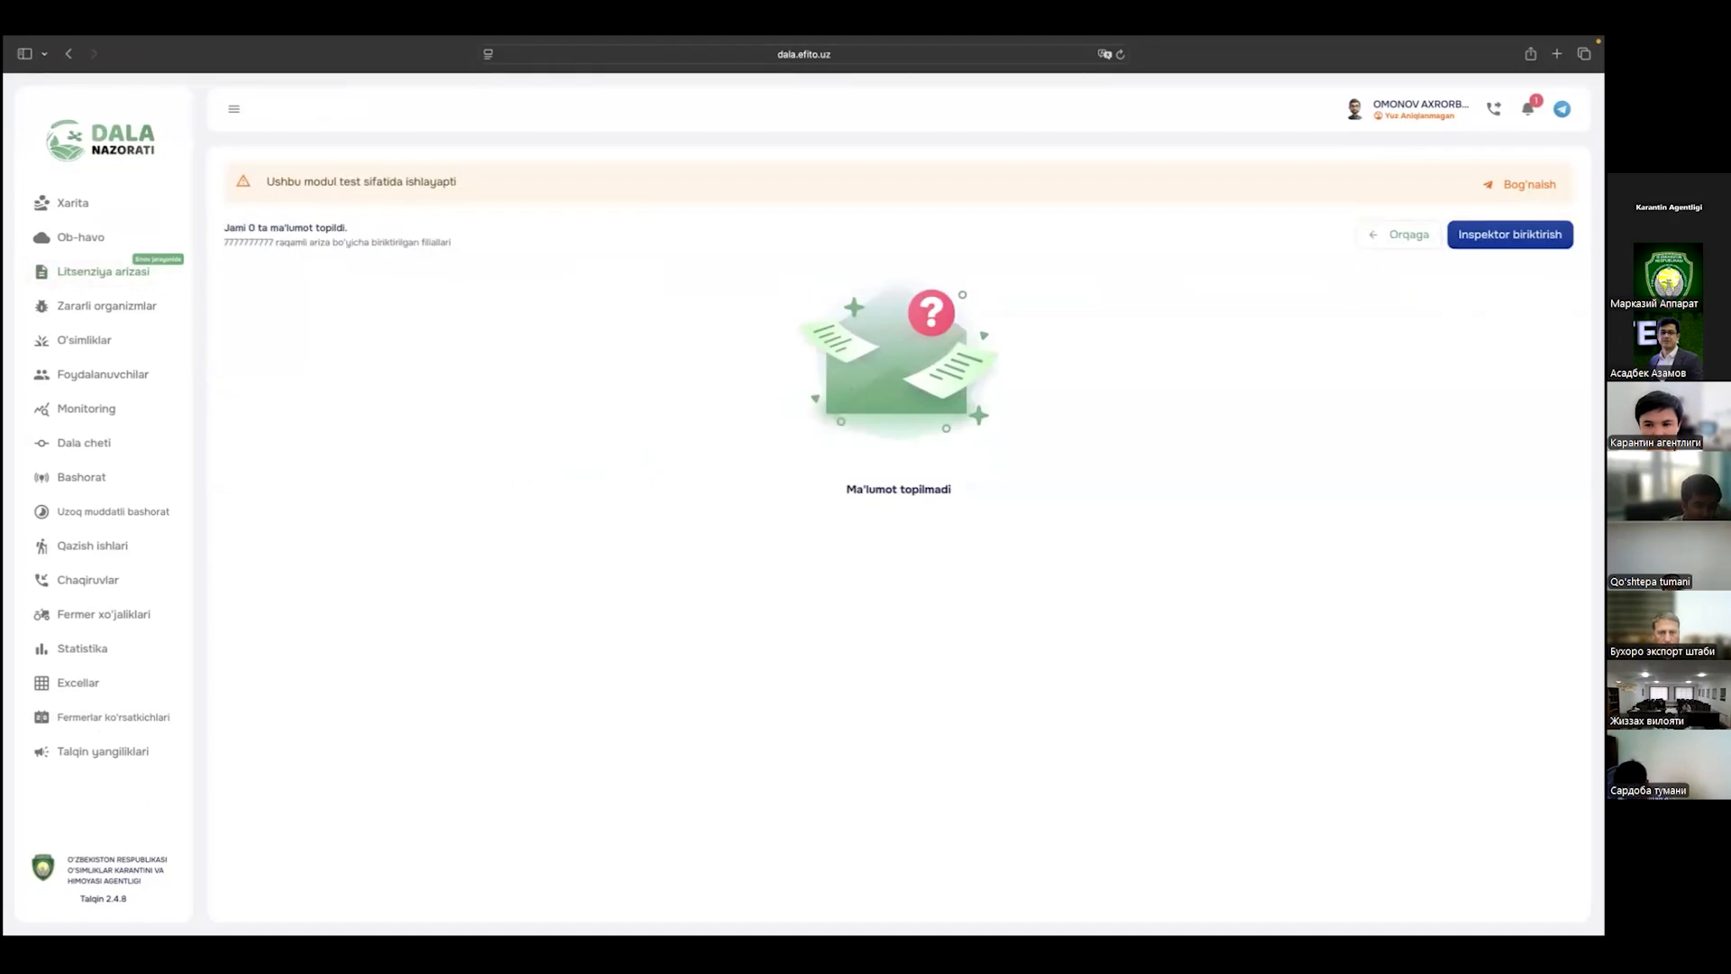
{"action": "left_click", "coordinate": [1510, 235]}
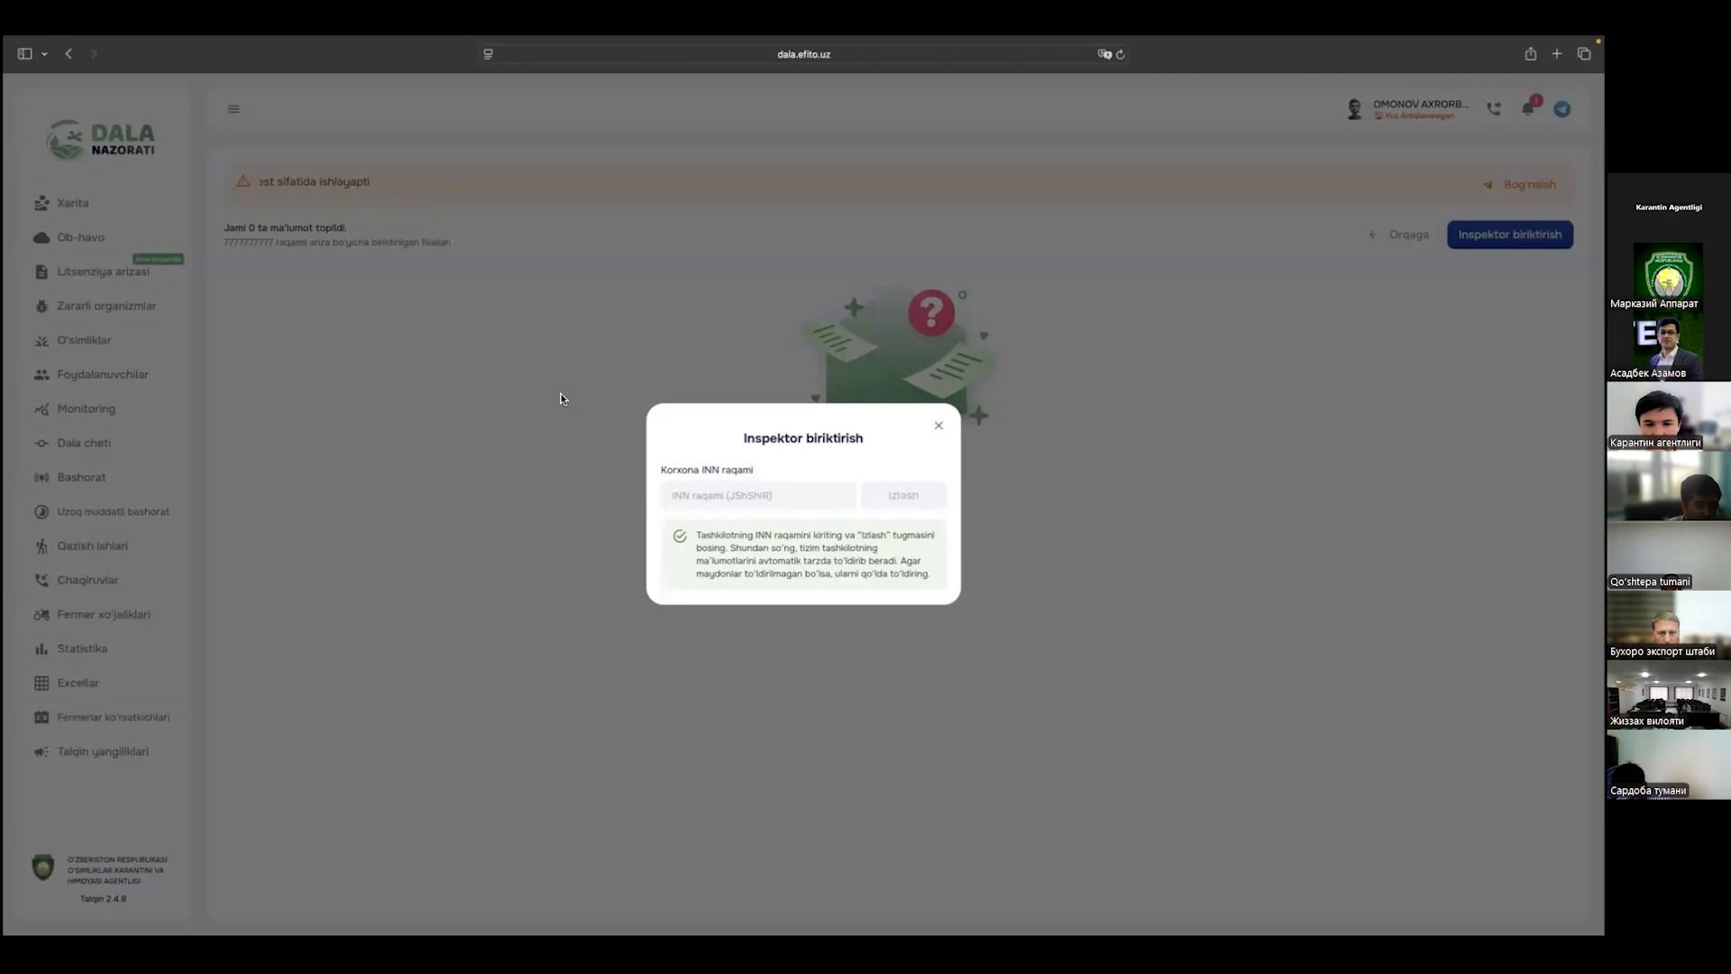
{"action": "left_click", "coordinate": [306, 335]}
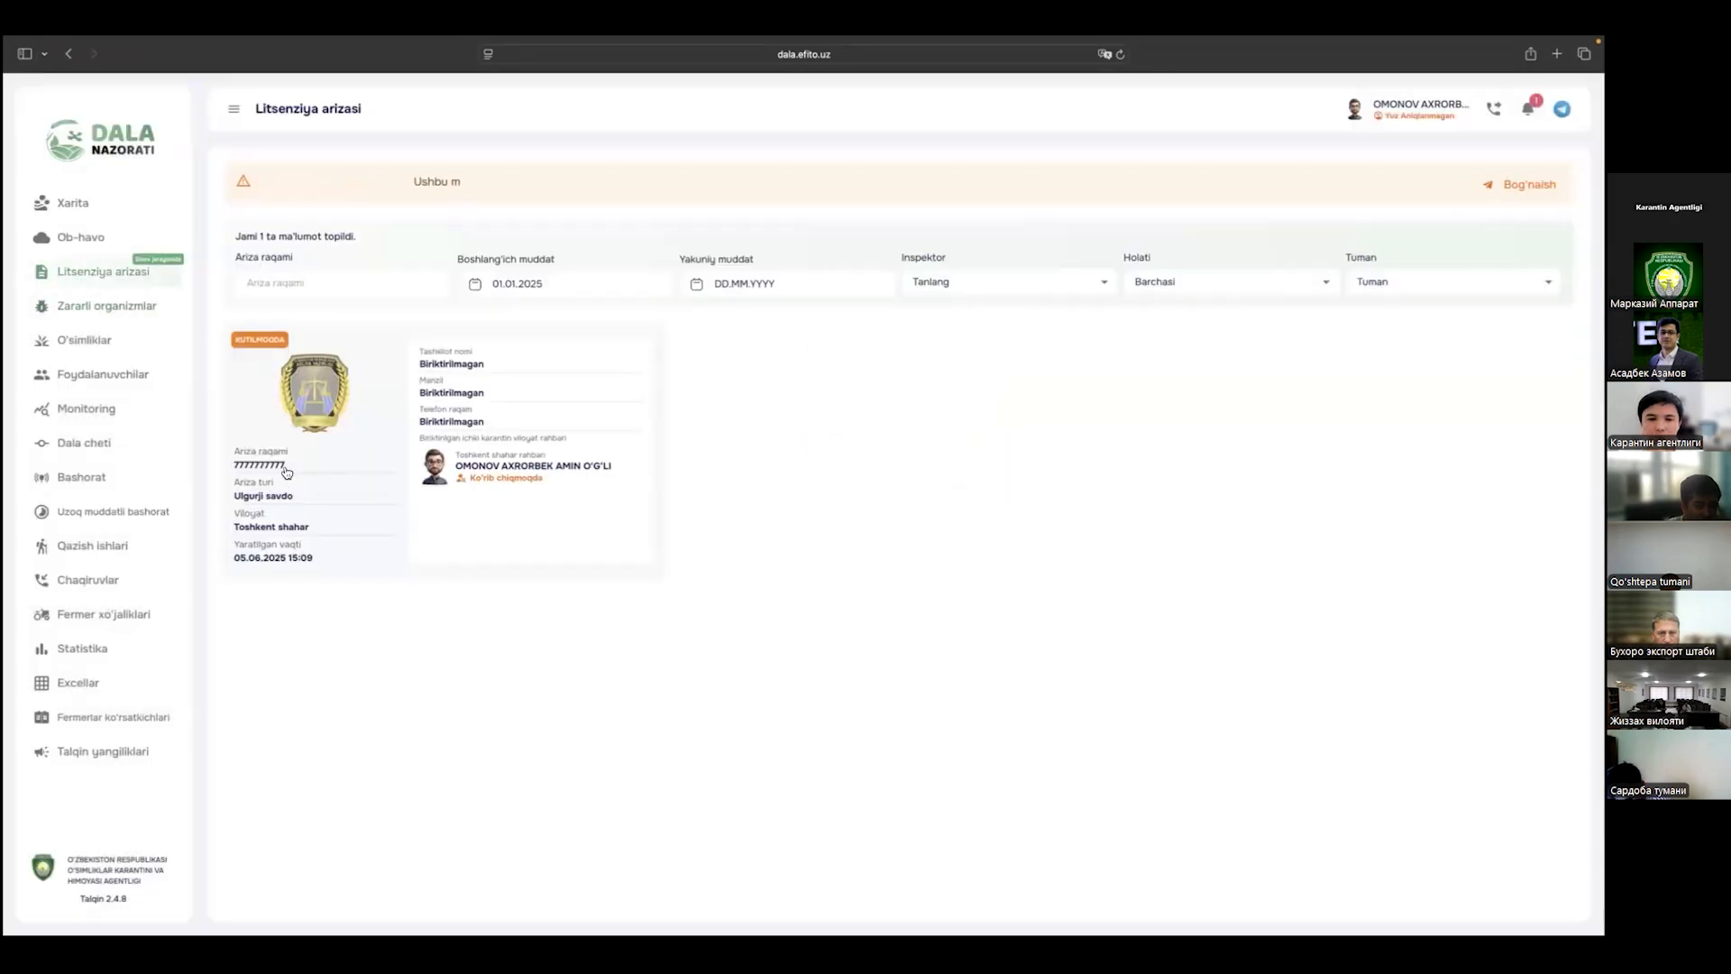
{"action": "left_click", "coordinate": [355, 467]}
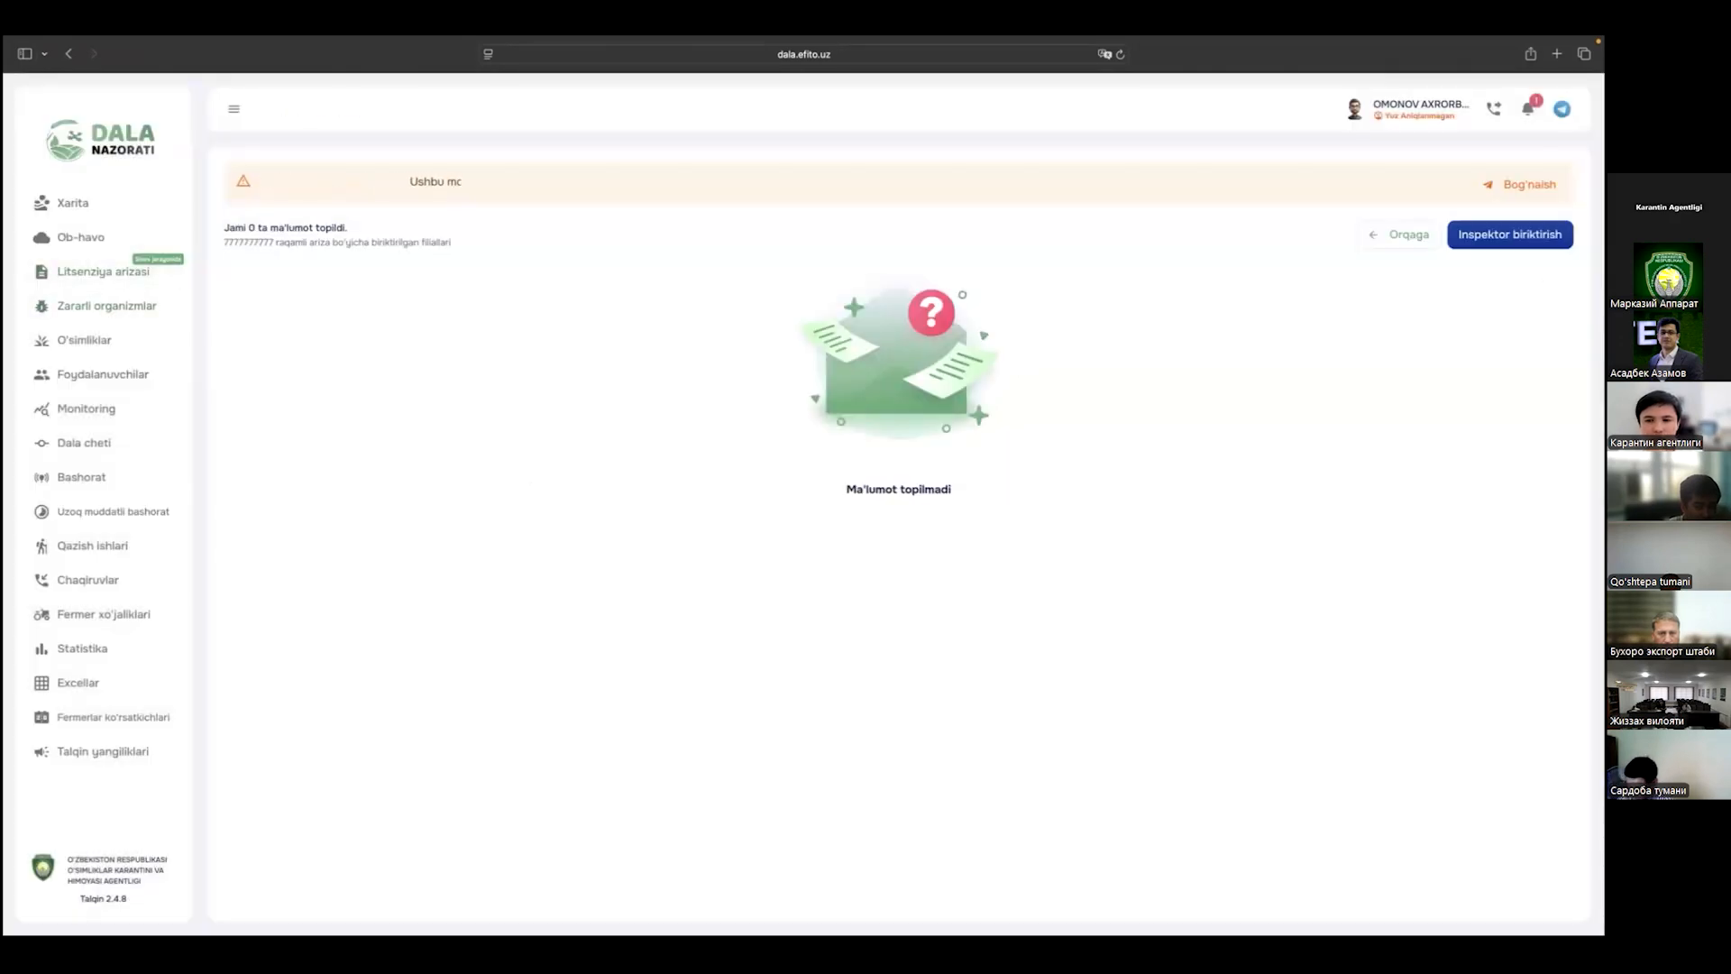
{"action": "left_click", "coordinate": [1510, 235]}
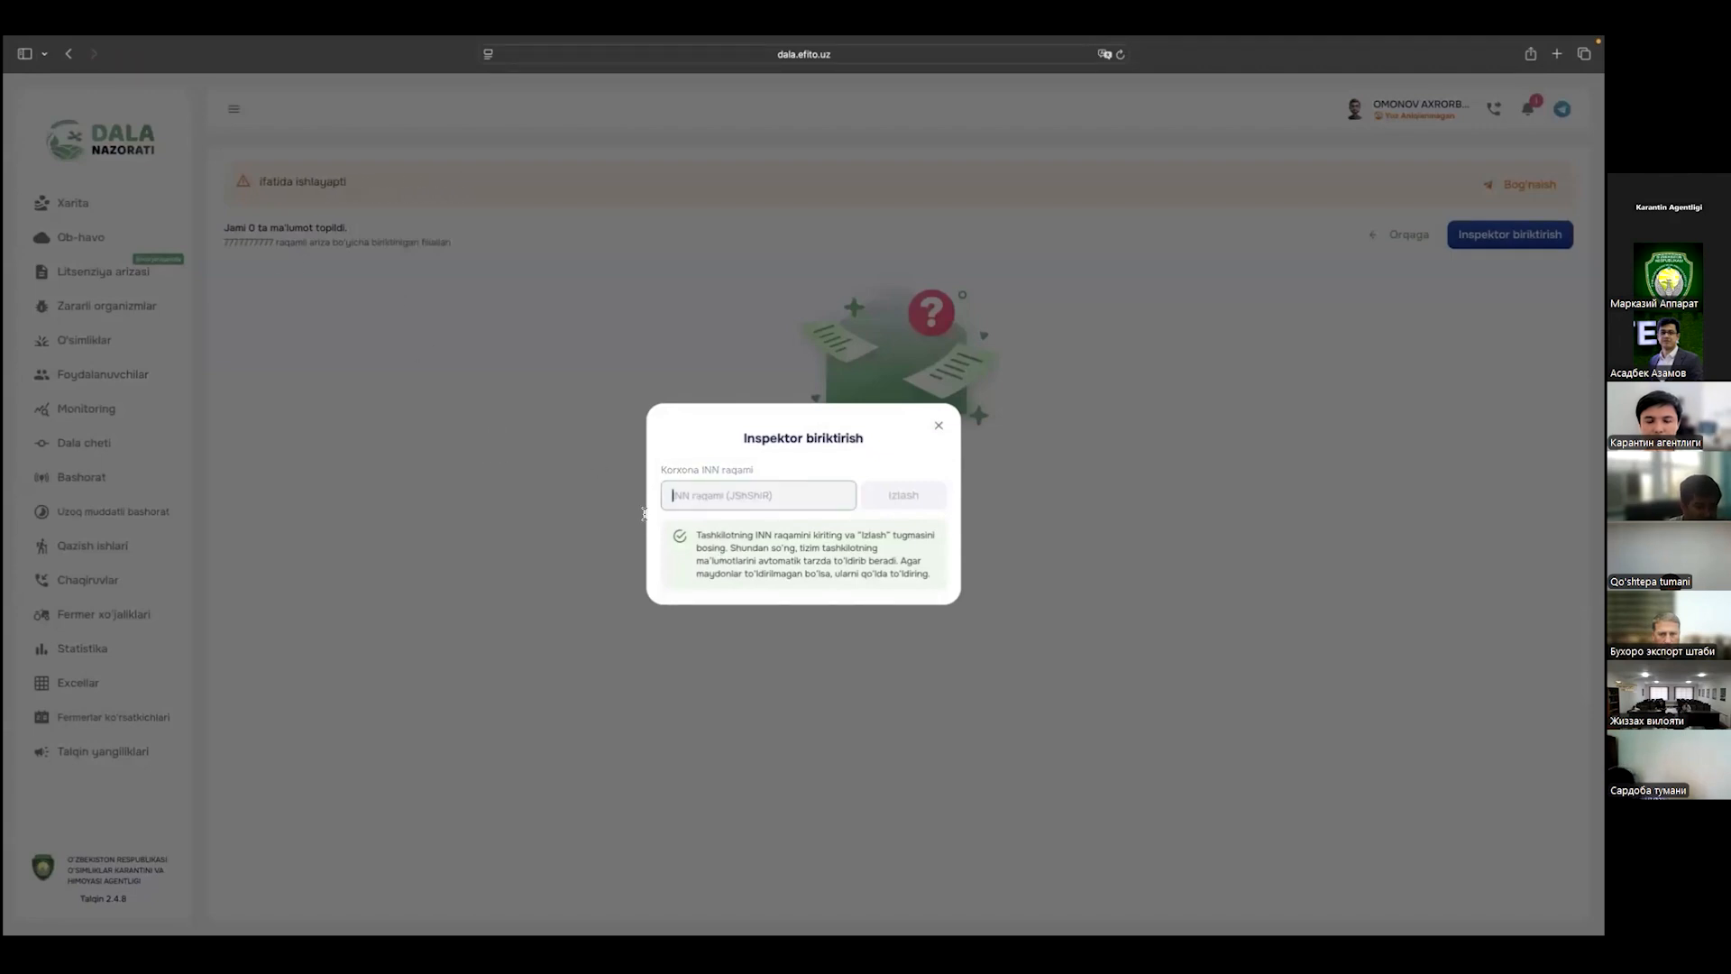
Step: Search the company INN, finding test taashkilot, then change the INN's last digit to 8
{"action": "type", "text": "777777777"}
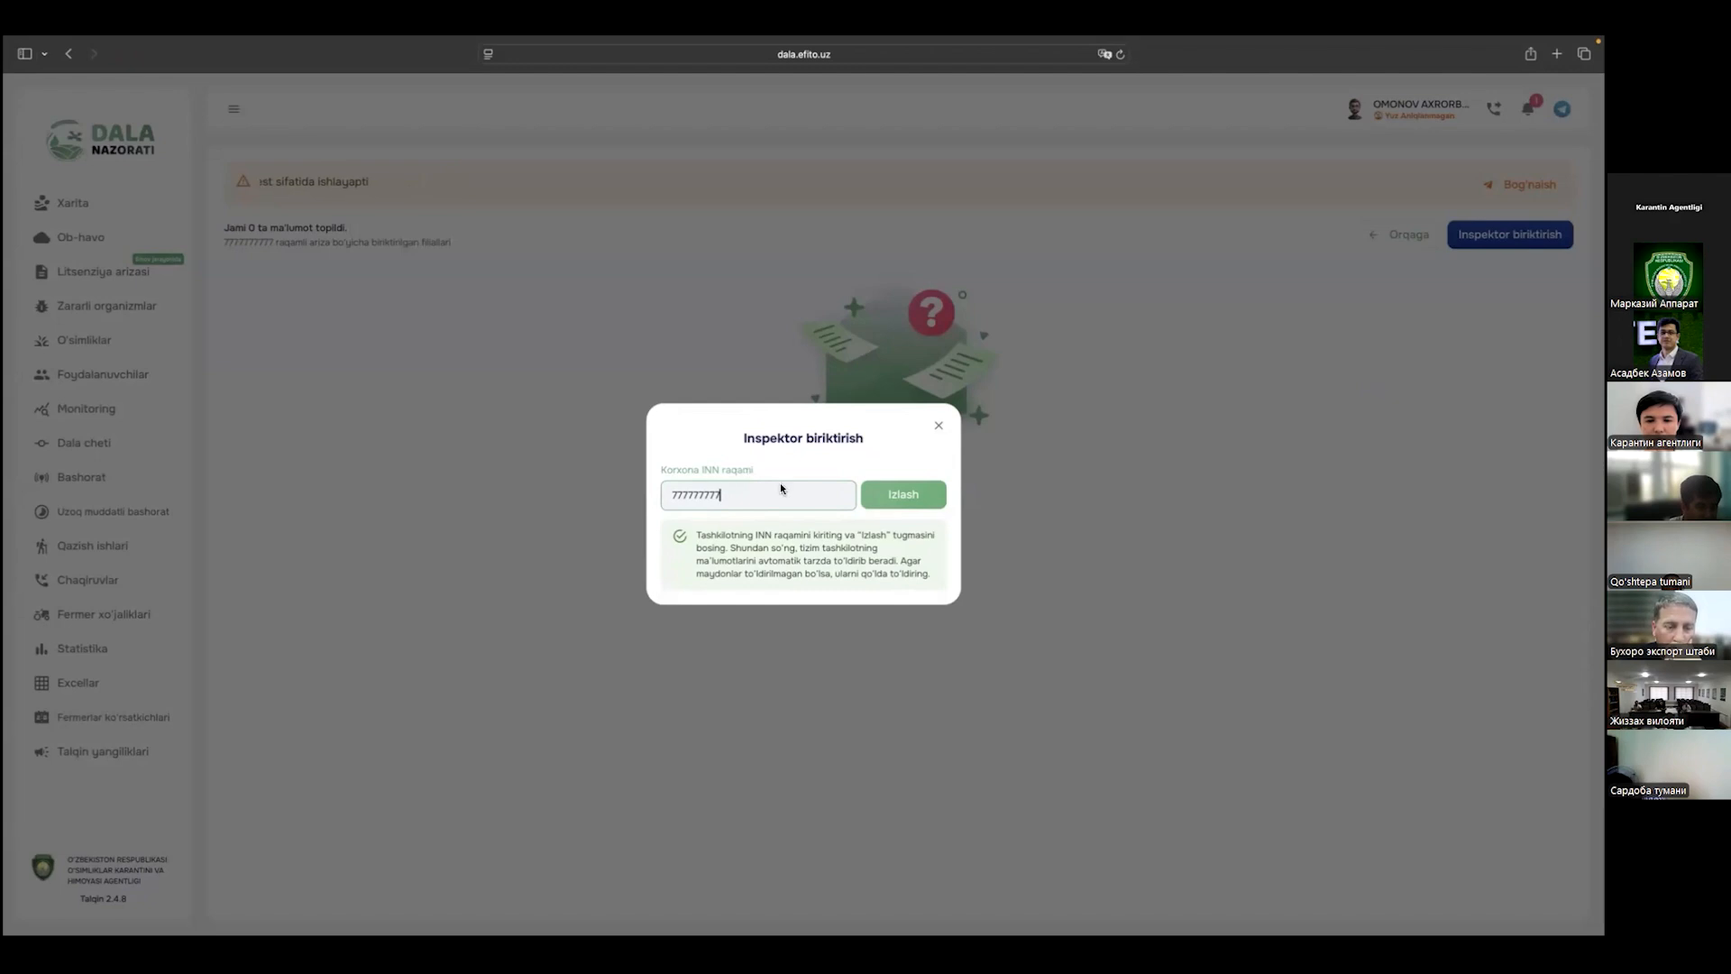
{"action": "left_click", "coordinate": [891, 497]}
{"action": "left_click_drag", "start_coordinate": [687, 416], "coordinate": [670, 416]}
{"action": "left_click_drag", "start_coordinate": [757, 463], "coordinate": [827, 548]}
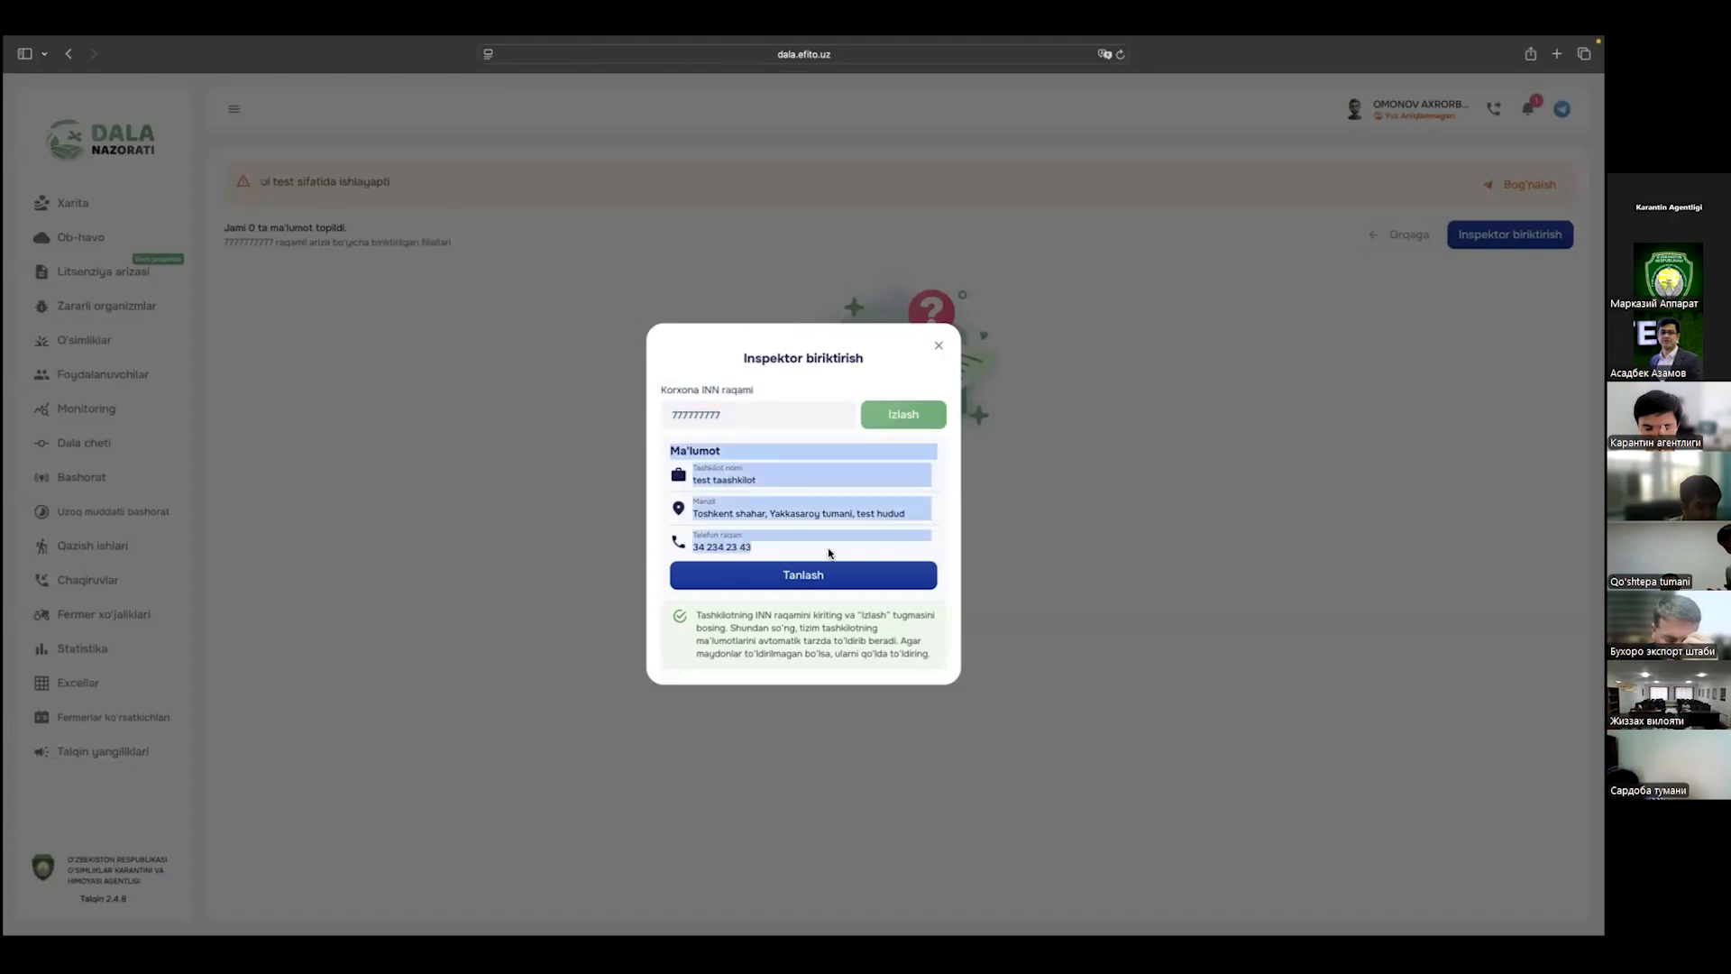
{"action": "left_click", "coordinate": [828, 548]}
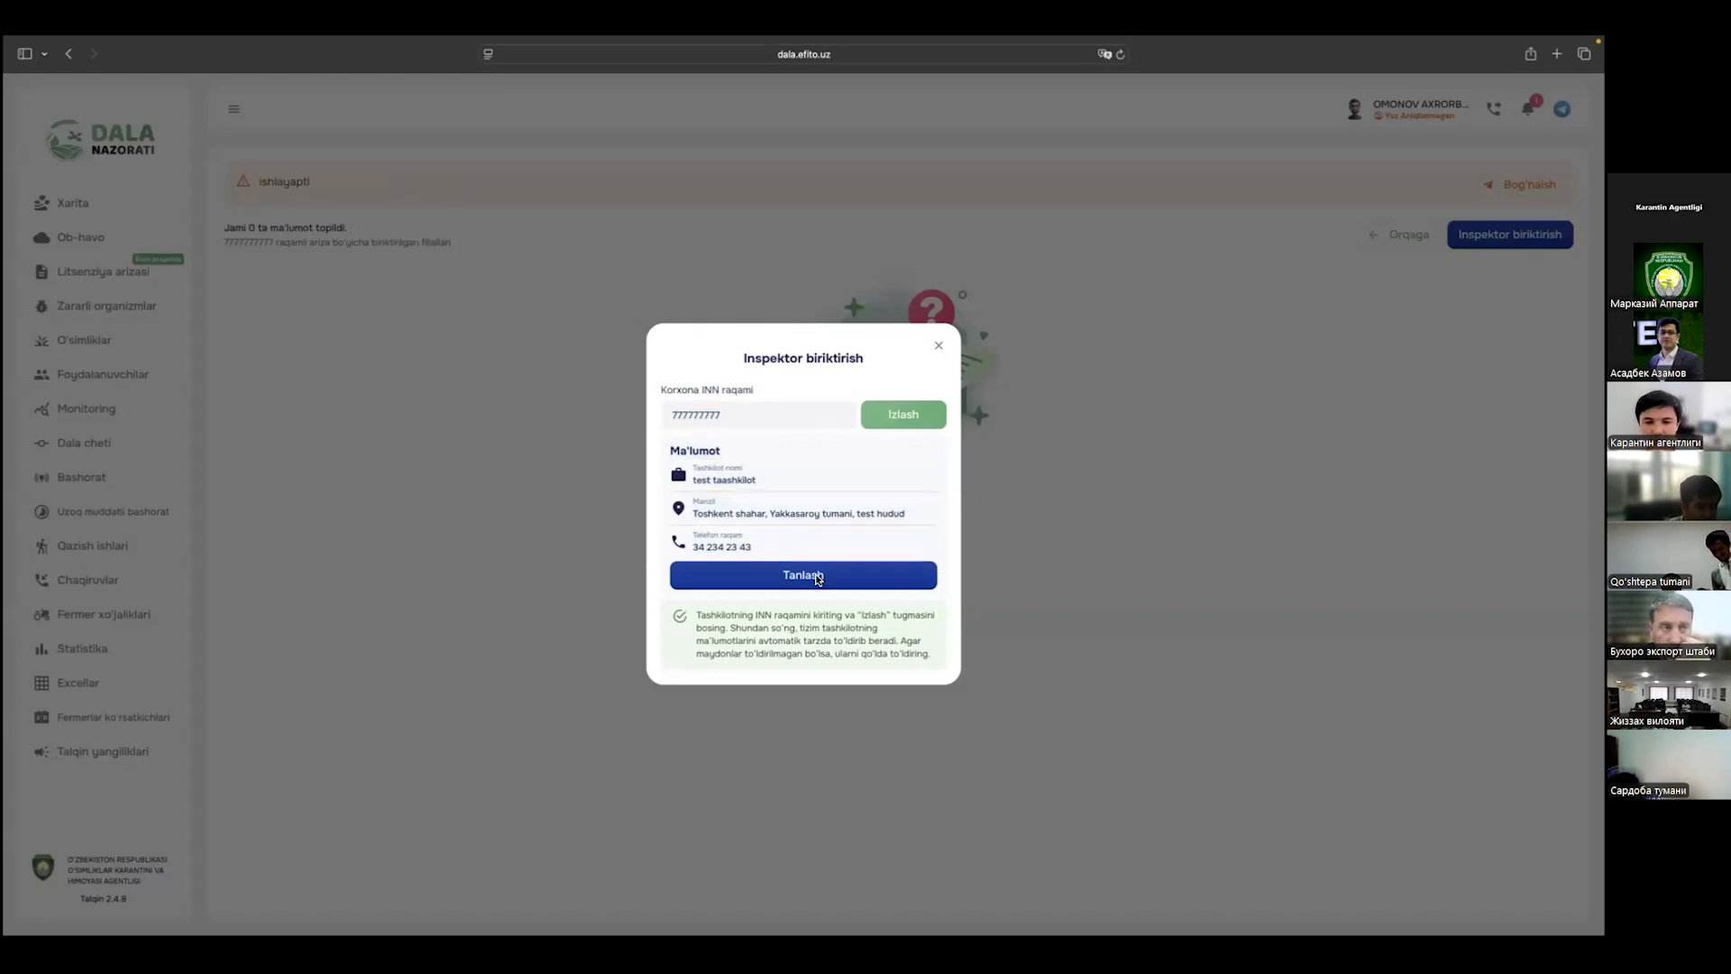
{"action": "left_click", "coordinate": [737, 415]}
{"action": "key", "text": "BackSpace"}
{"action": "type", "text": "8"}
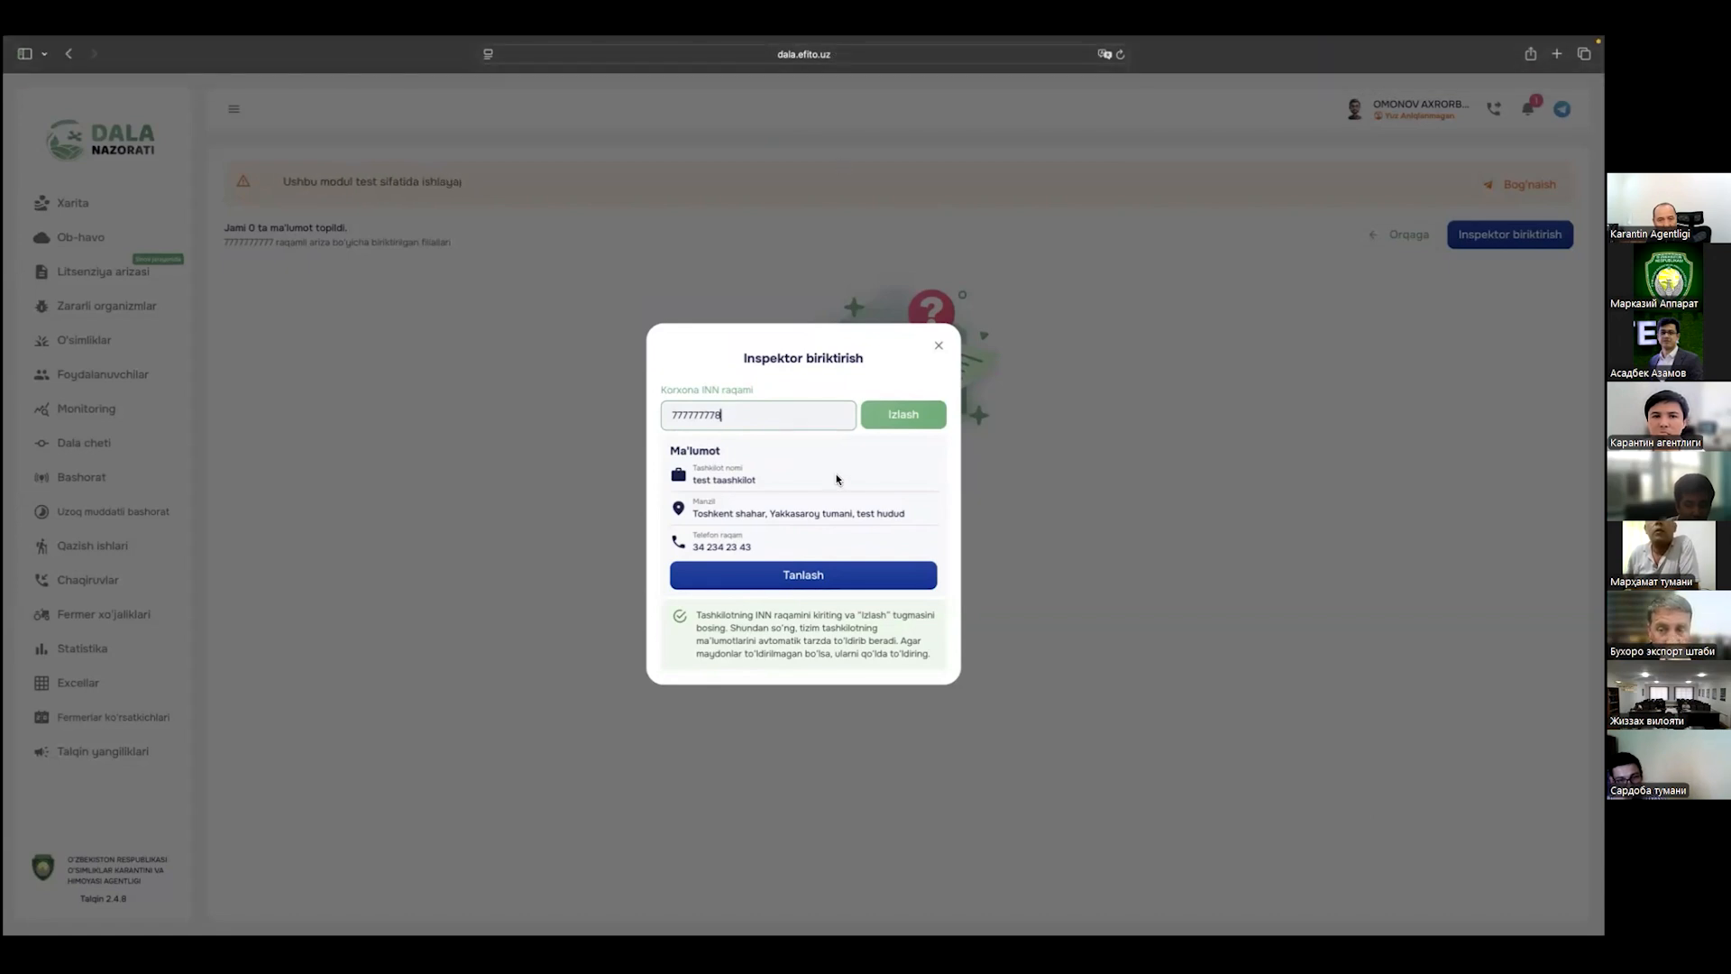
Step: Switch over to the Chrome Ob-havo weather charts
{"action": "key", "text": "ctrl+Right"}
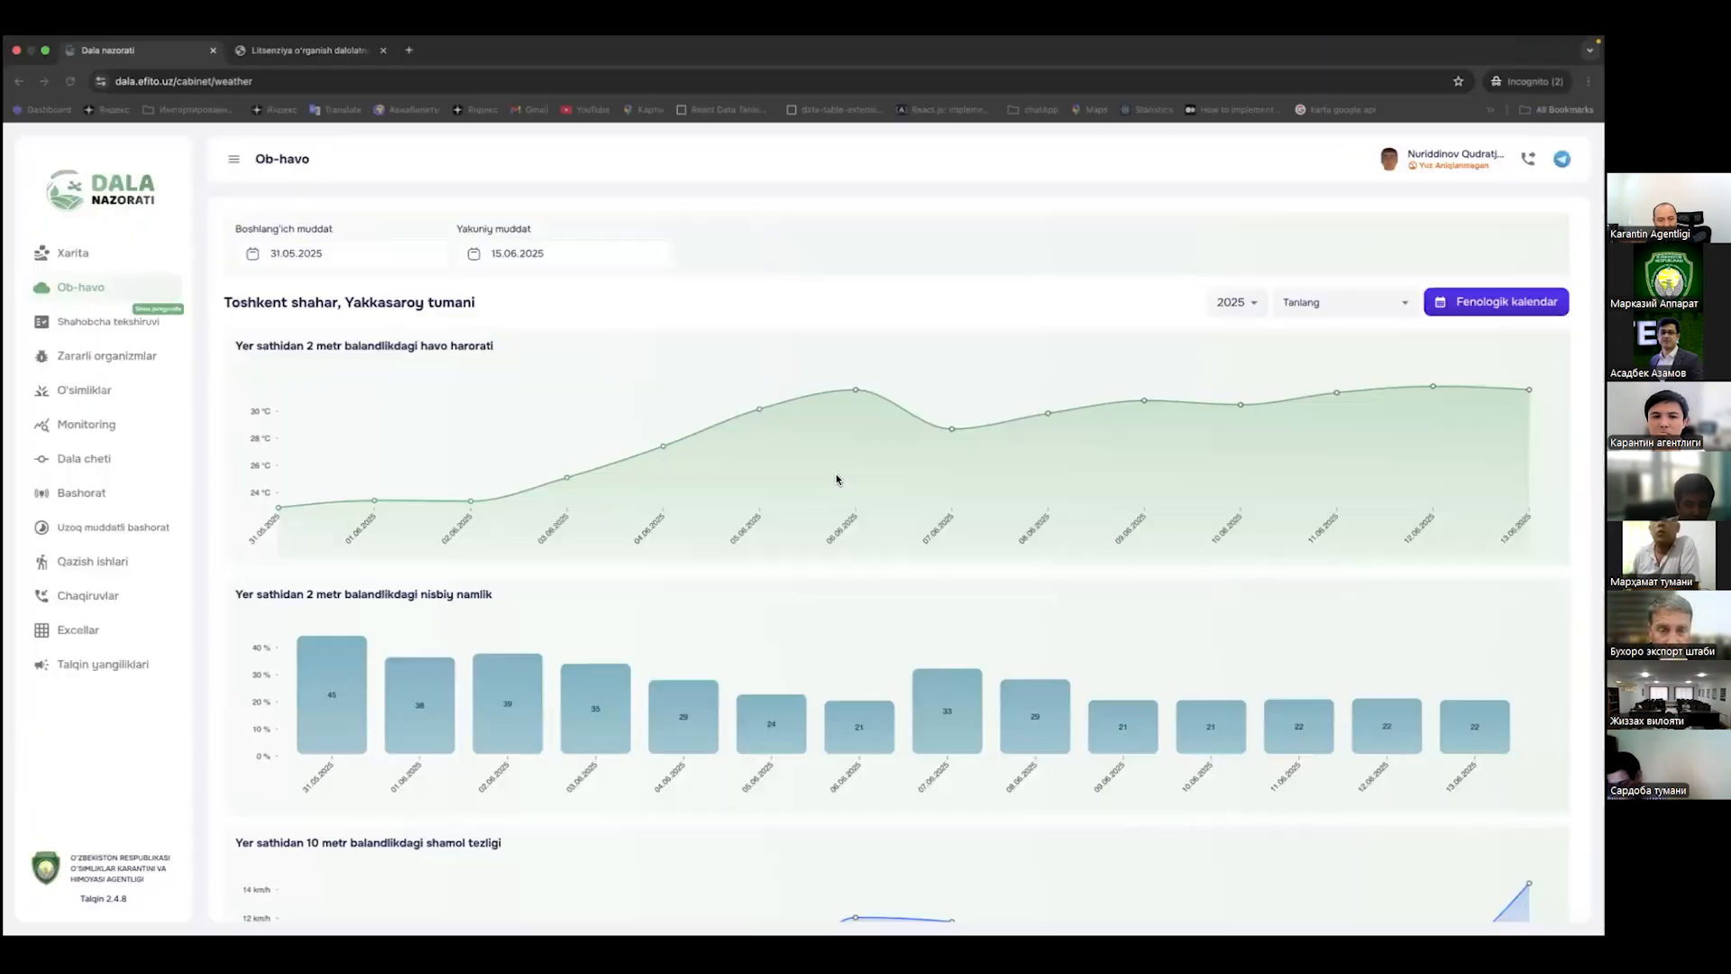
{"action": "key", "text": "super+4"}
{"action": "key", "text": "super+grave"}
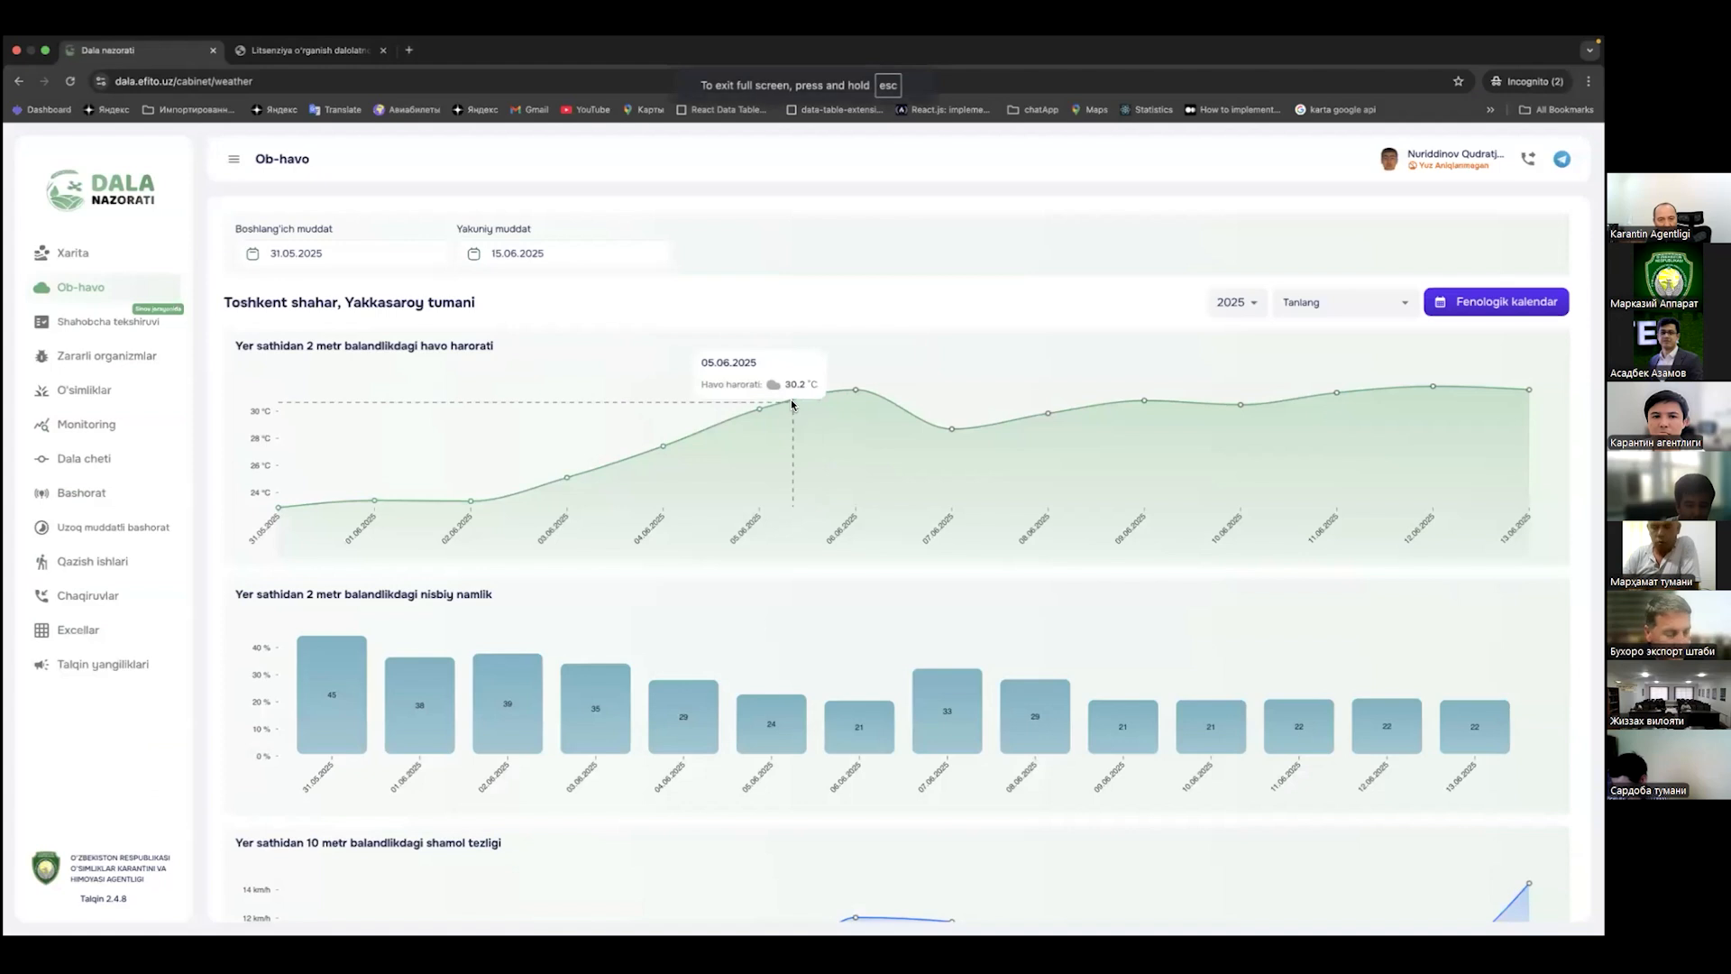
Step: Switch to the private Safari window and reload the Xarita map page
{"action": "key", "text": "ctrl+Left"}
{"action": "key", "text": "ctrl+Right"}
{"action": "key", "text": "ctrl+Right"}
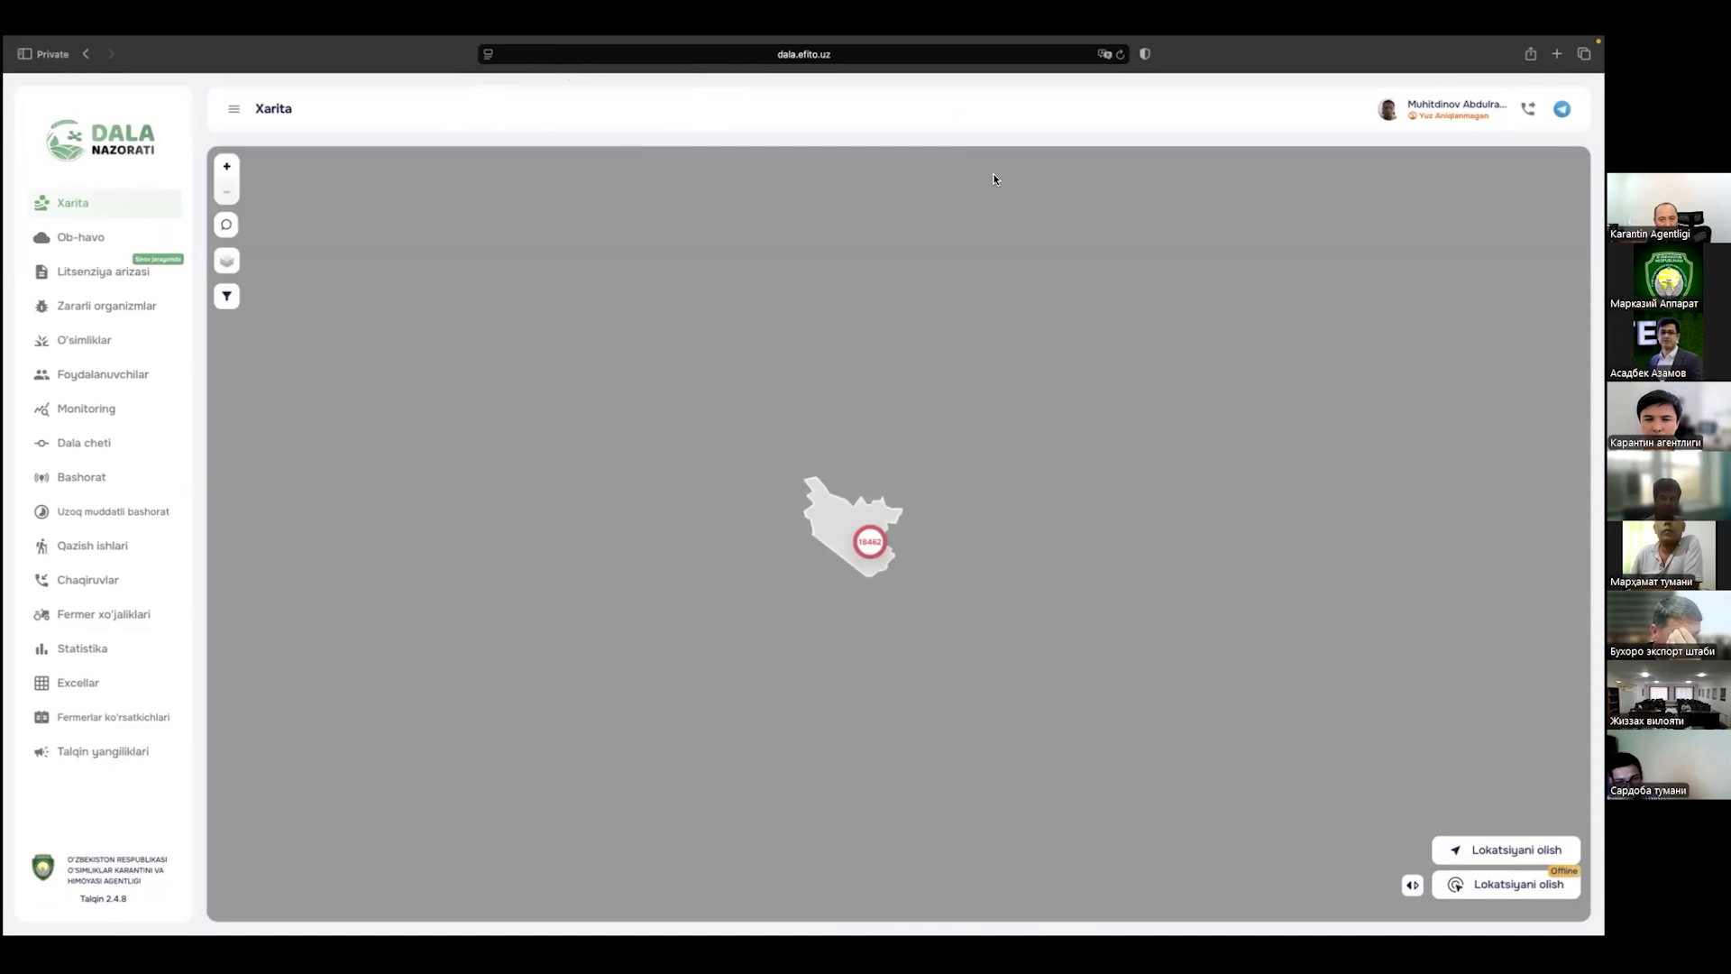
{"action": "left_click", "coordinate": [1122, 55]}
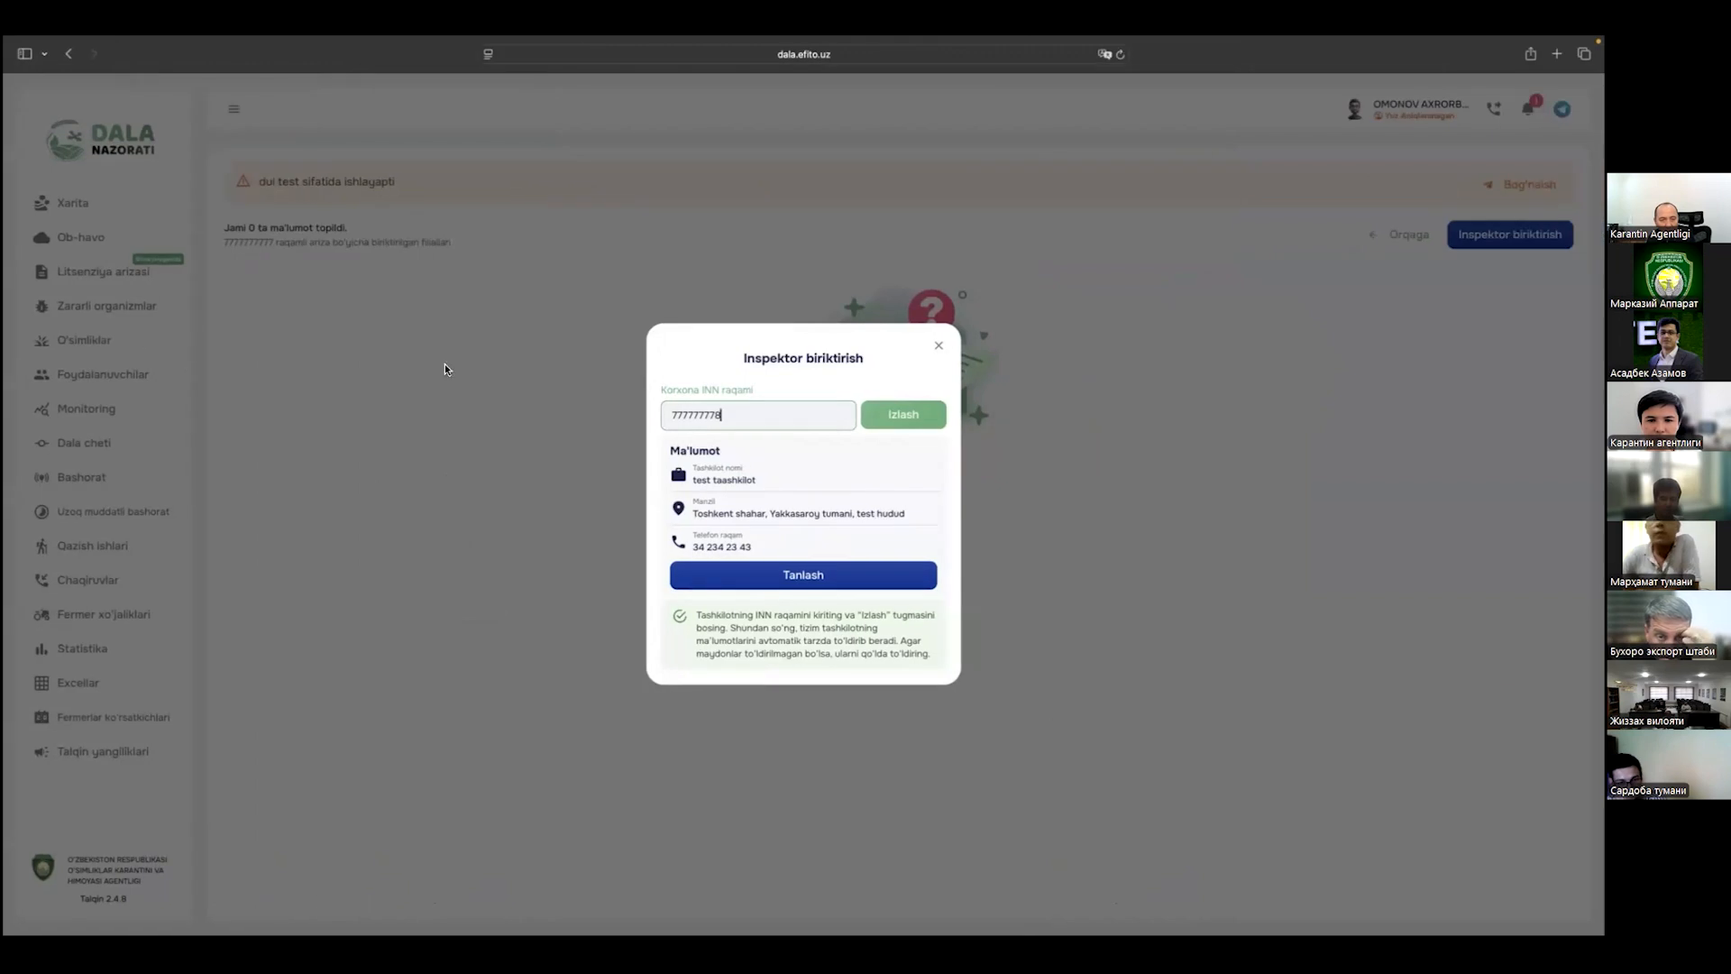
{"action": "mouse_move", "coordinate": [527, 42]}
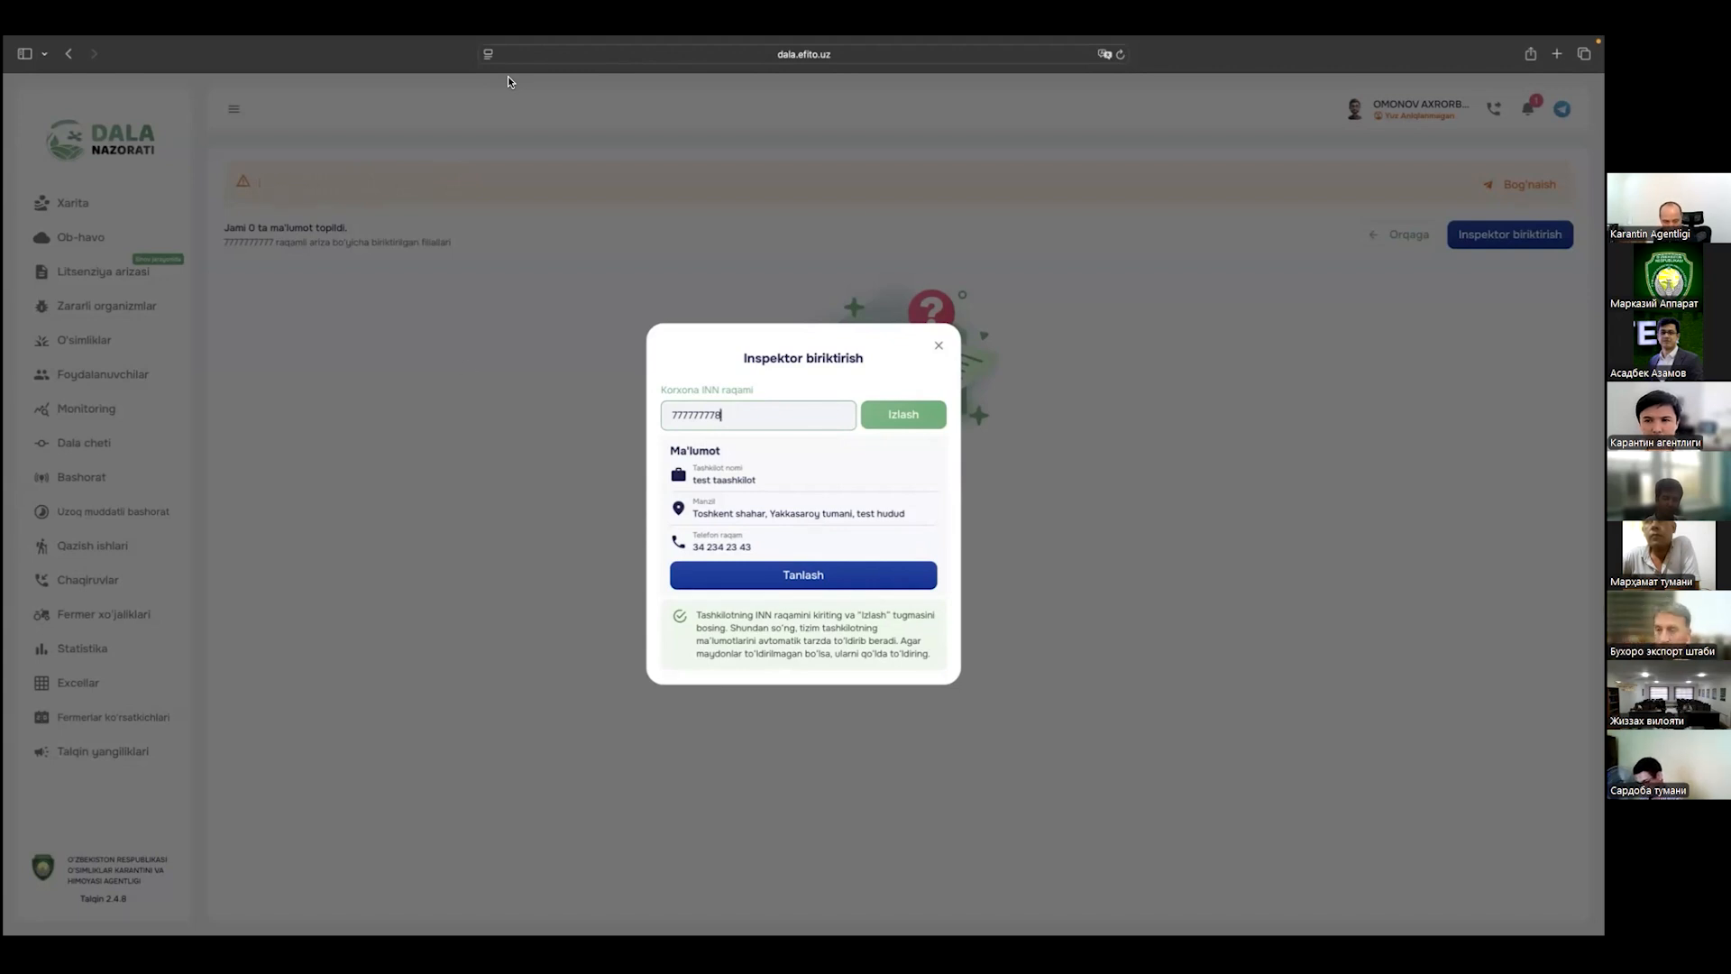
Step: Reopen the application's Inspektor biriktirish dialog and search the company INN
{"action": "left_click", "coordinate": [180, 276]}
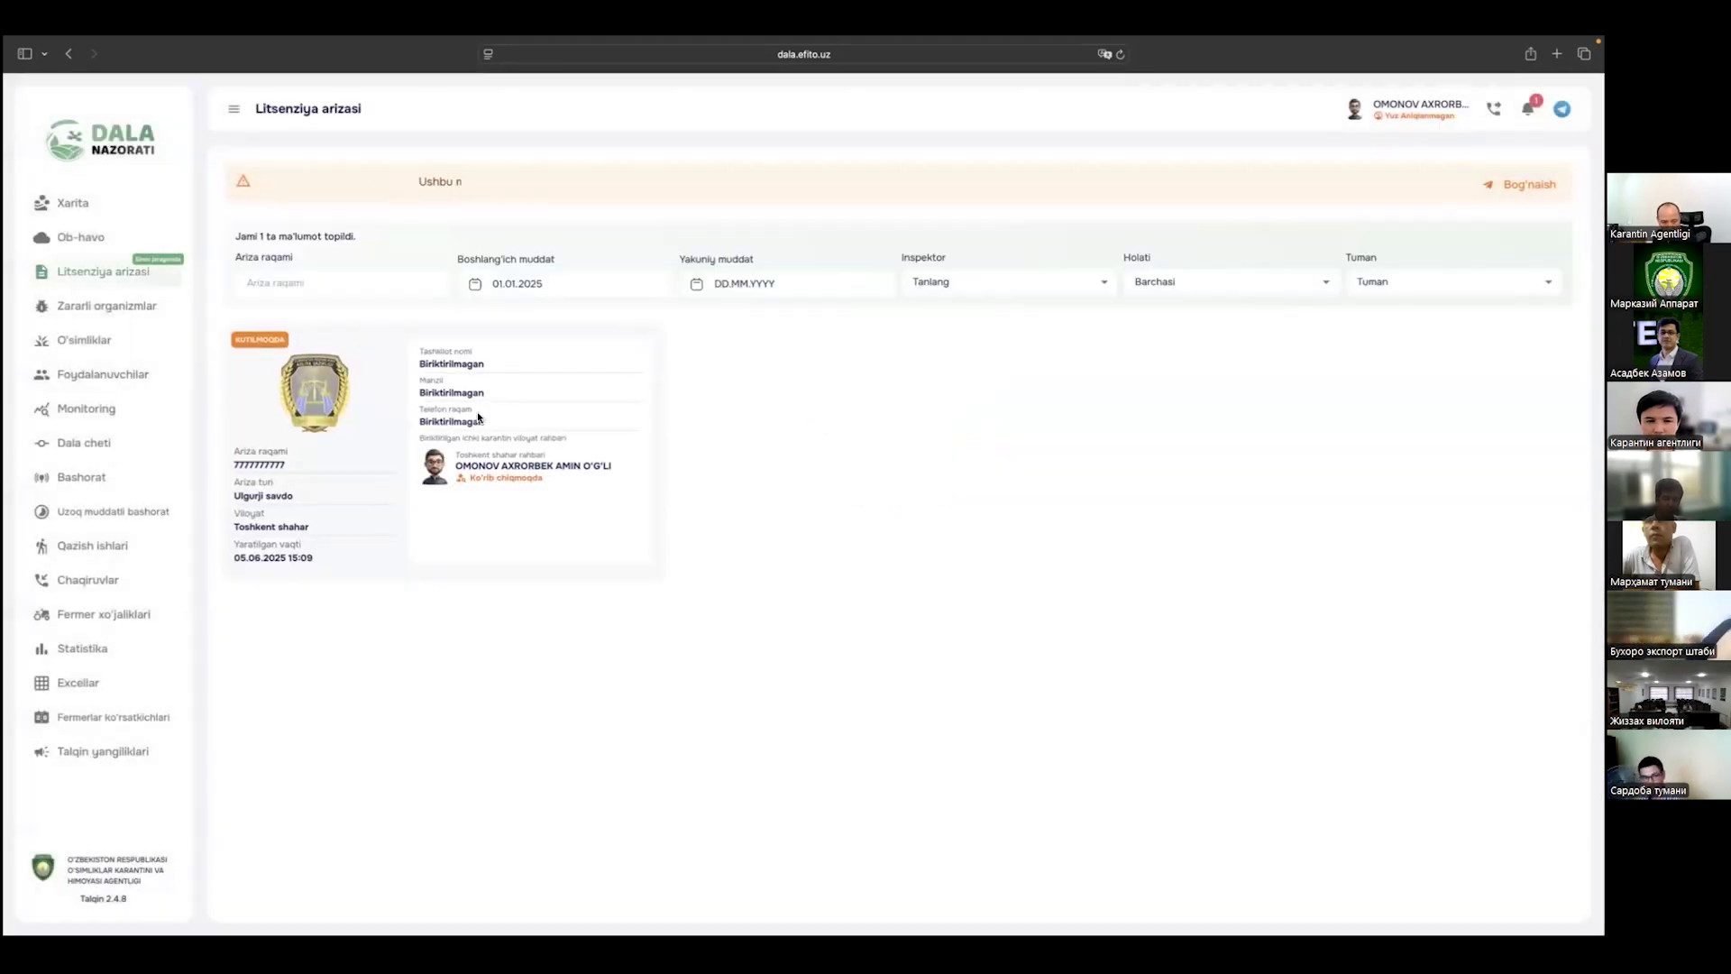
{"action": "left_click", "coordinate": [404, 438]}
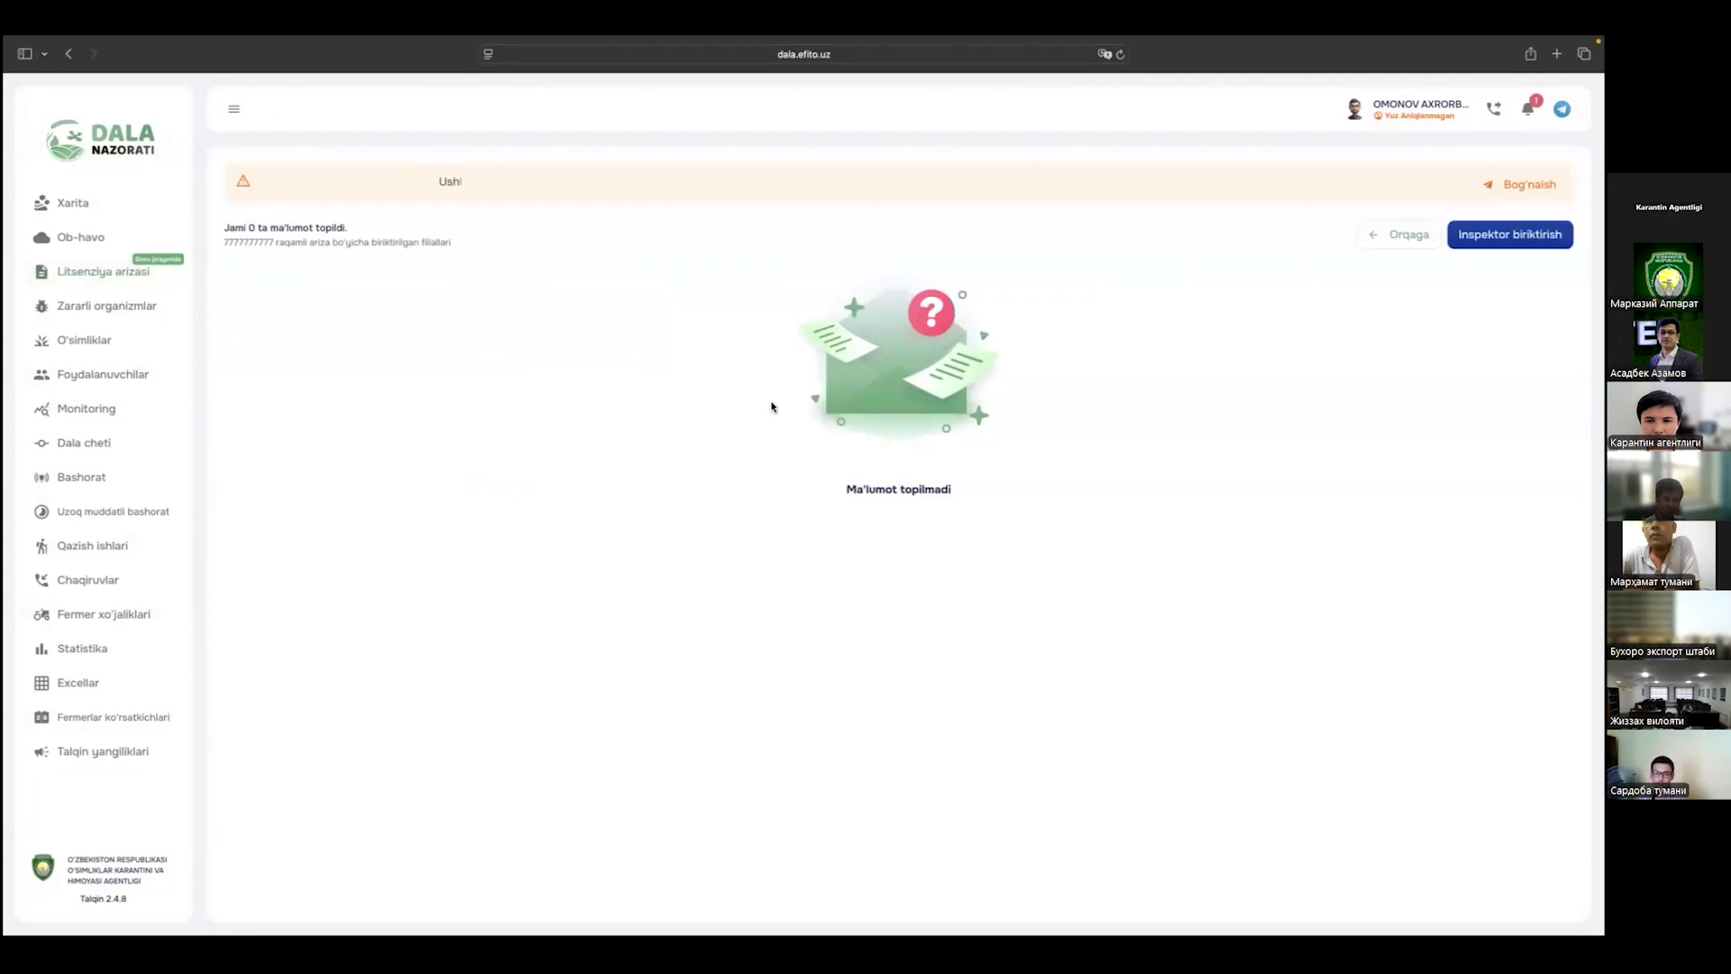
{"action": "left_click", "coordinate": [1510, 234]}
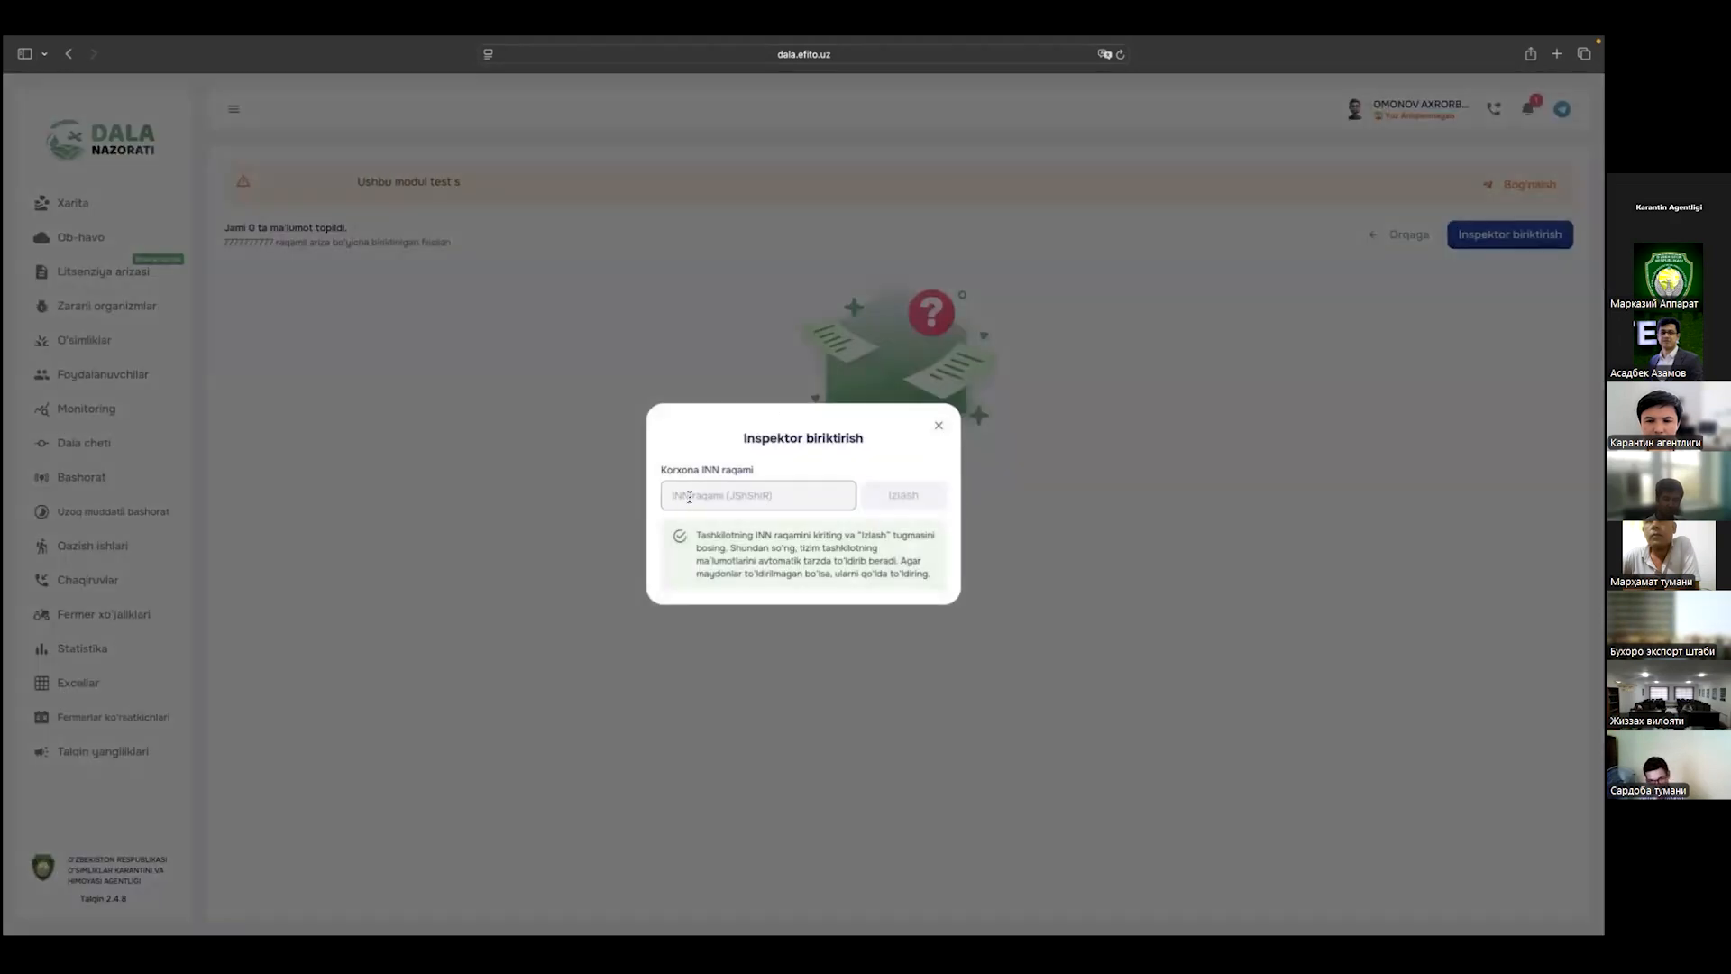
{"action": "type", "text": "777777777"}
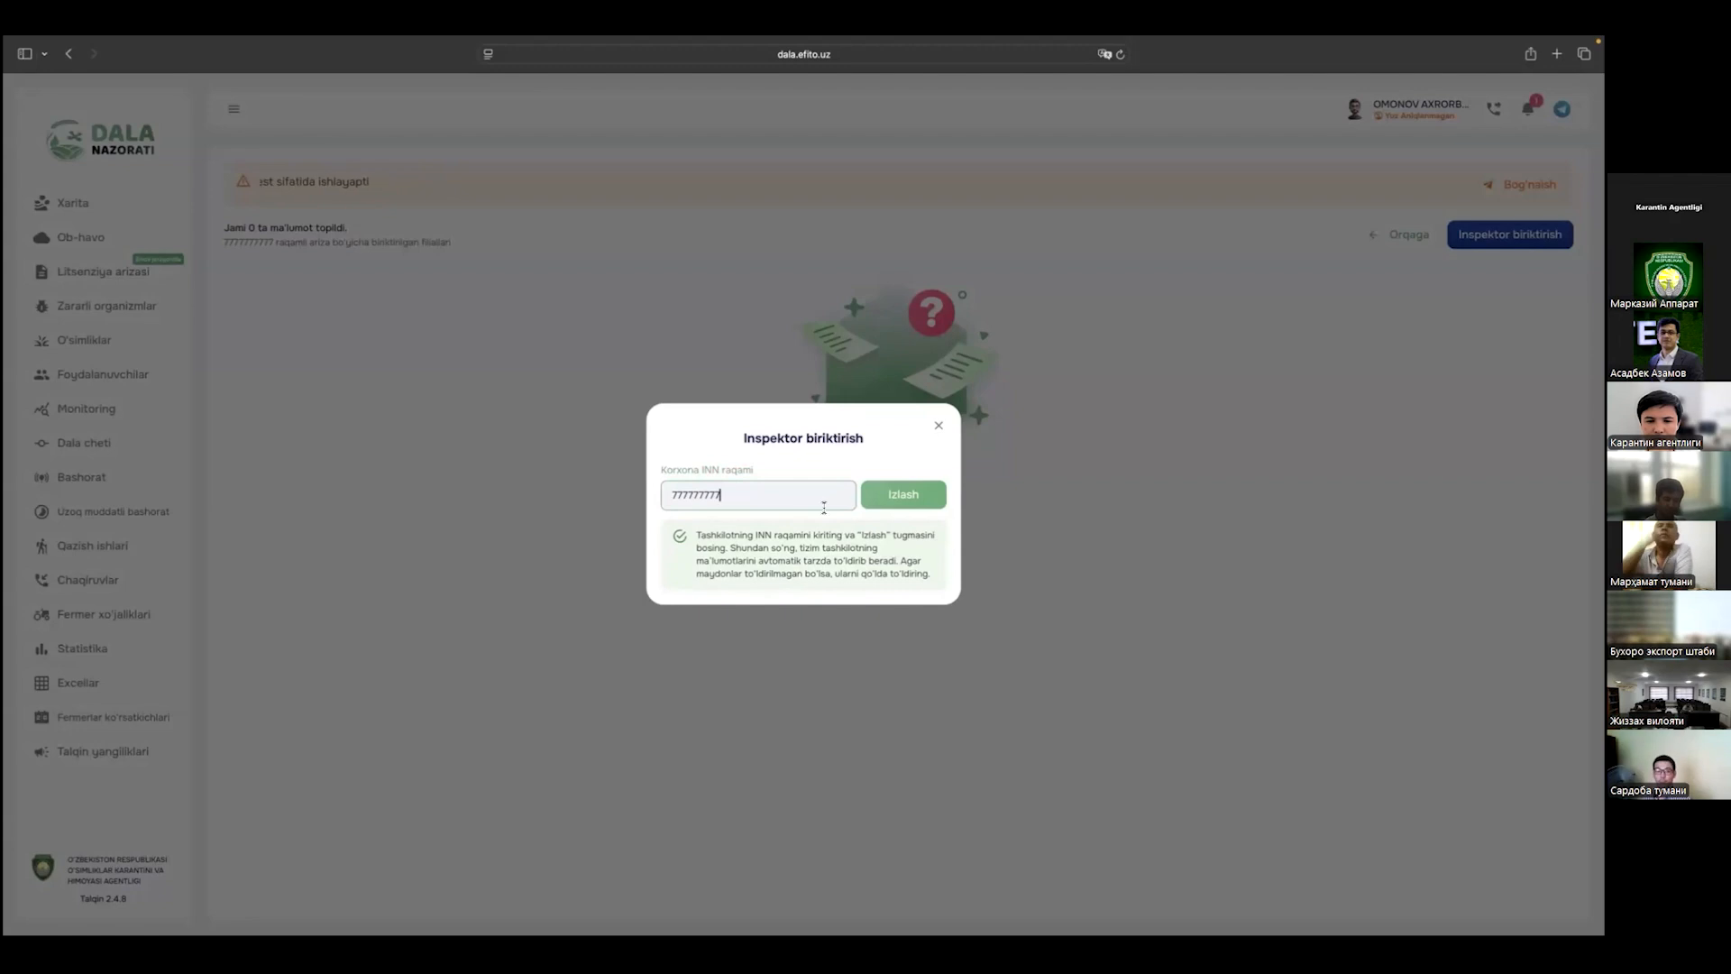
{"action": "left_click", "coordinate": [879, 500]}
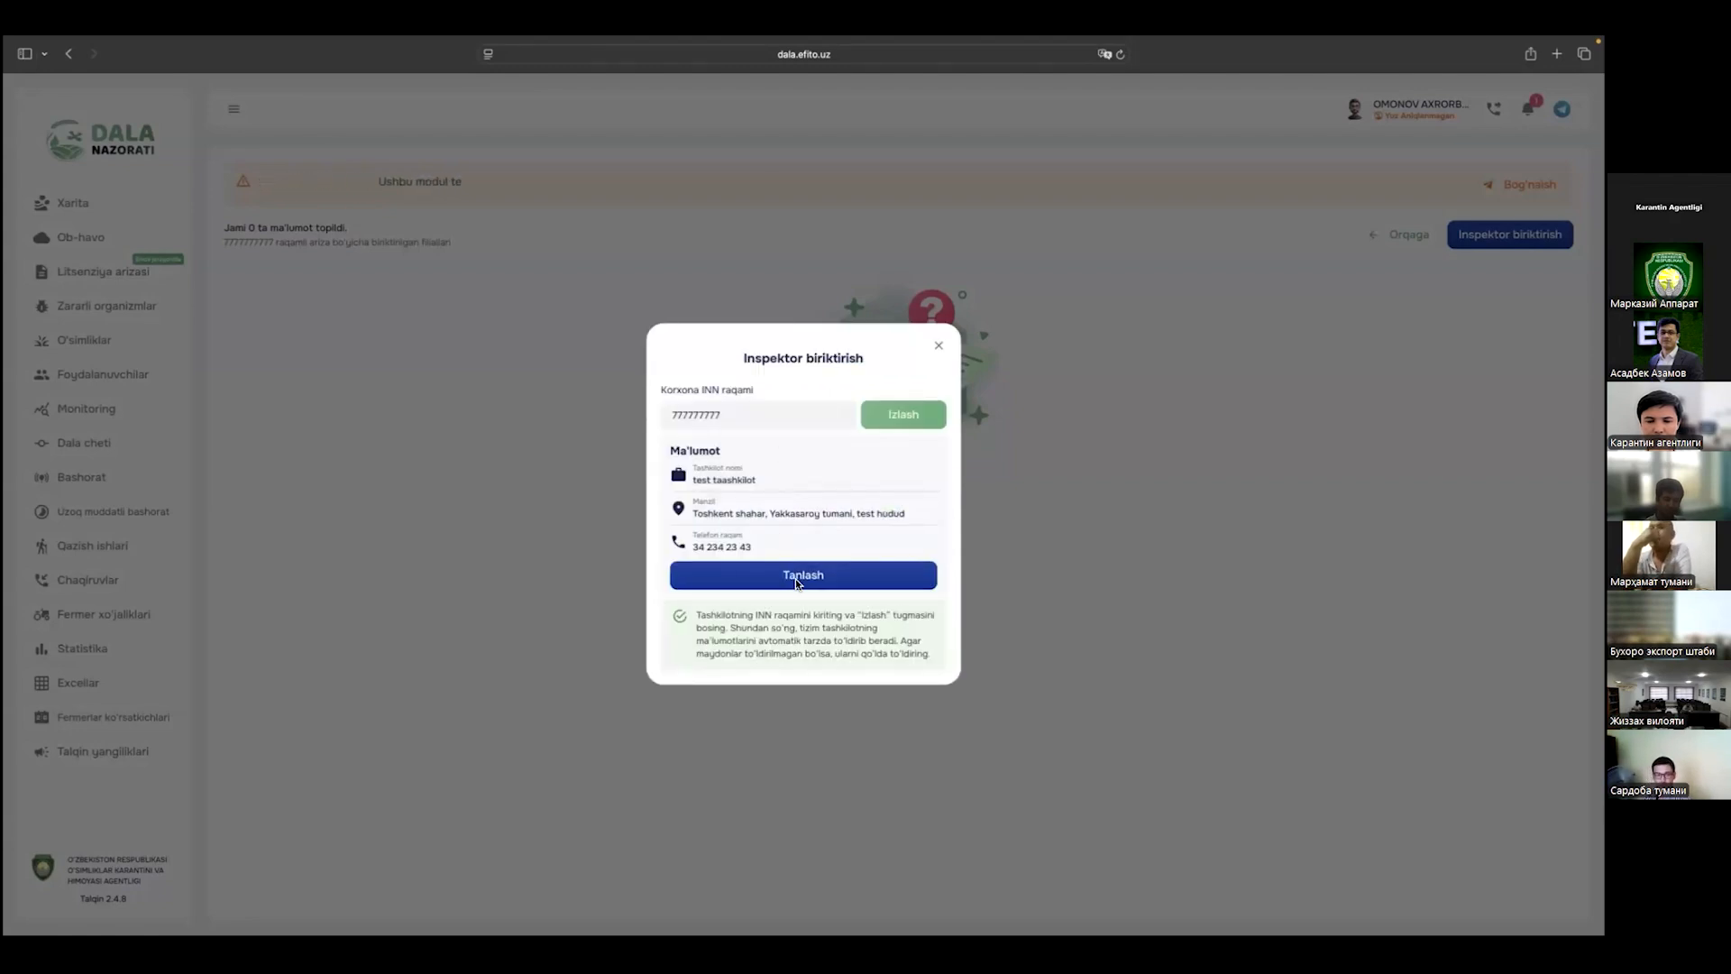
Step: Change the INN's last digit to 8 and search again, bringing up a blank organisation form
{"action": "left_click", "coordinate": [803, 414]}
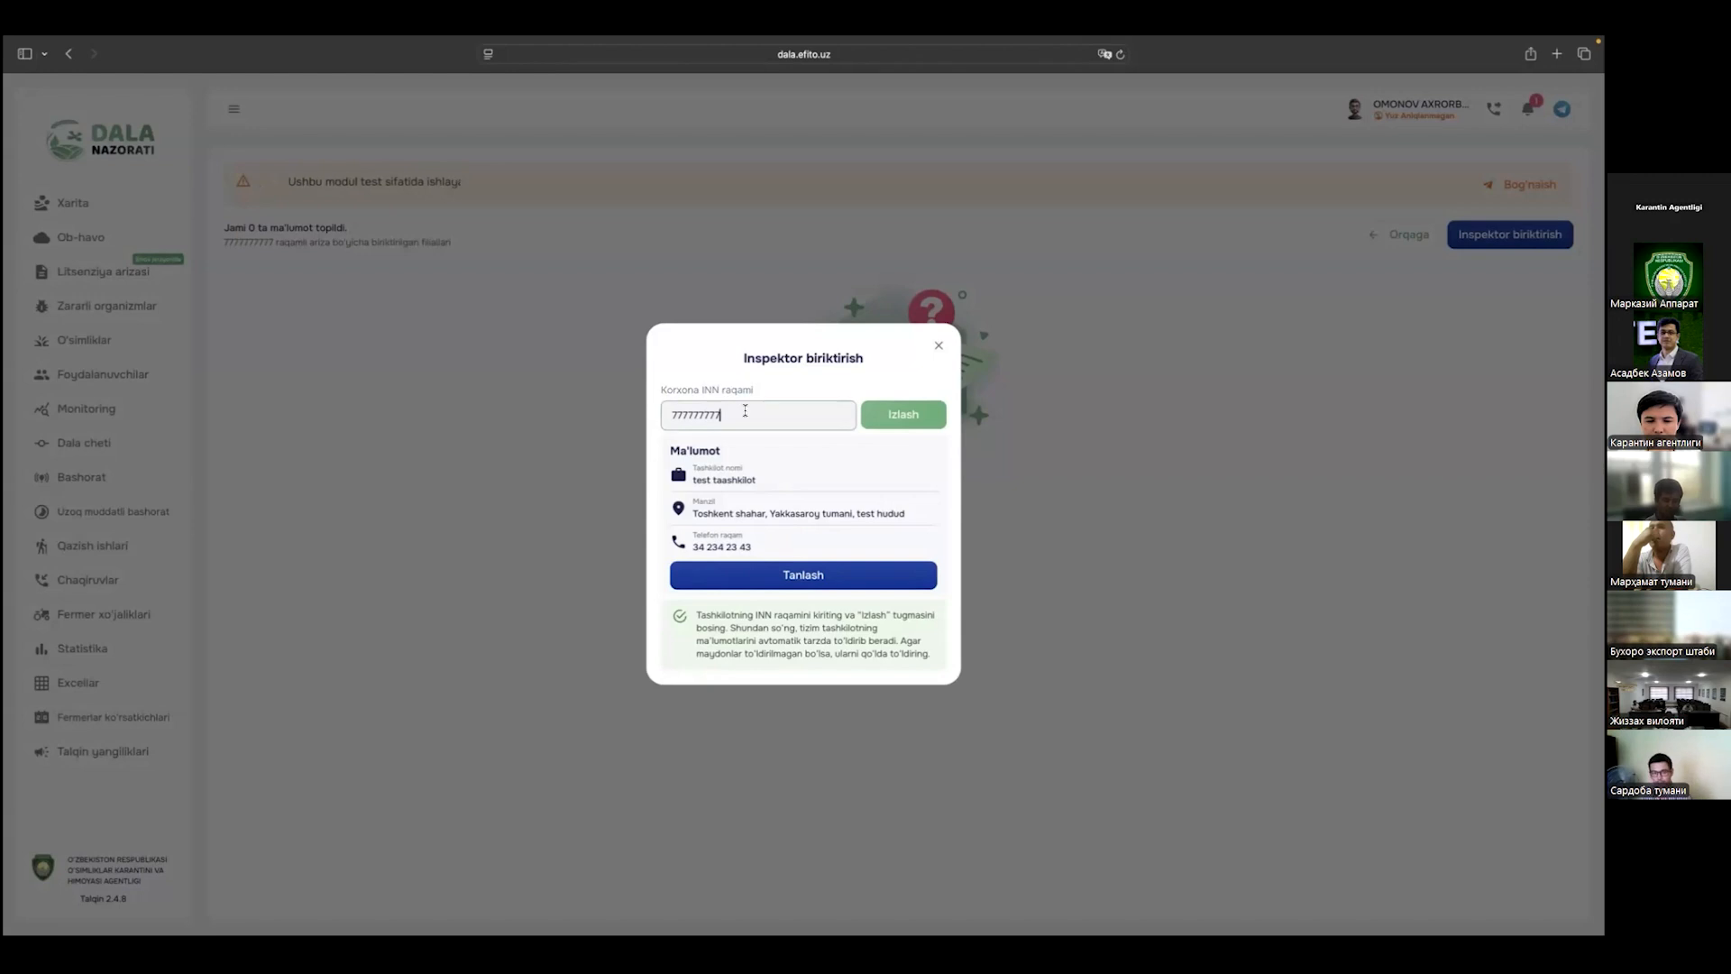
{"action": "key", "text": "BackSpace"}
{"action": "type", "text": "8"}
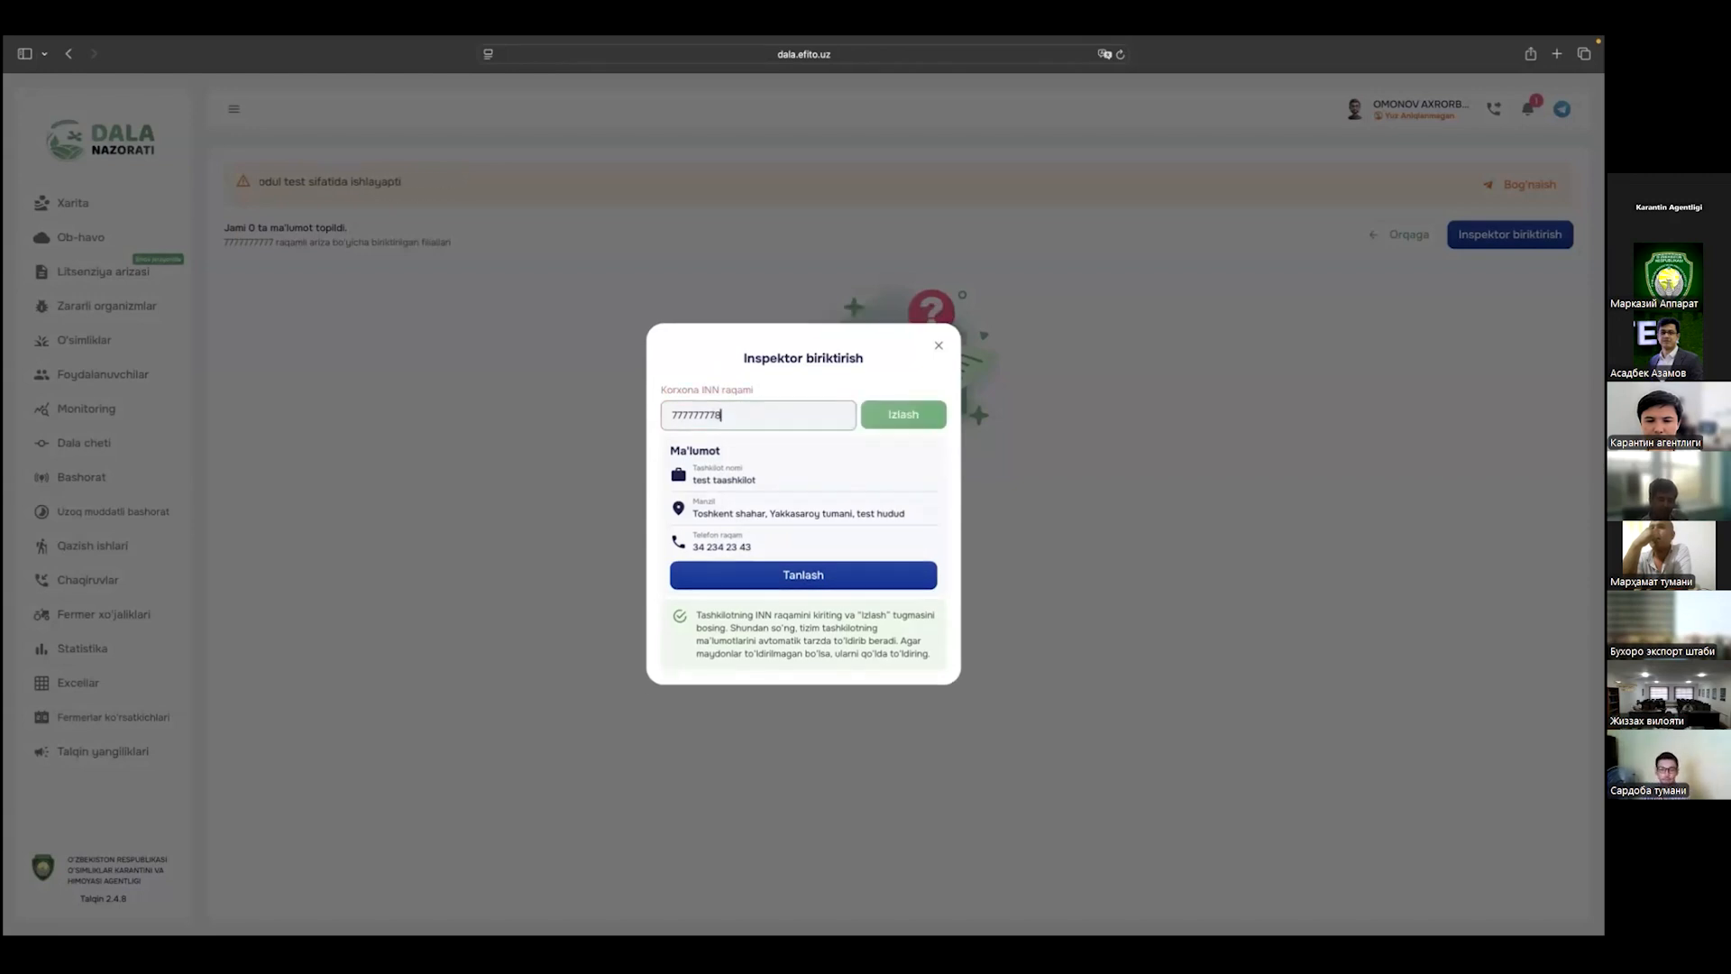
{"action": "left_click", "coordinate": [888, 420]}
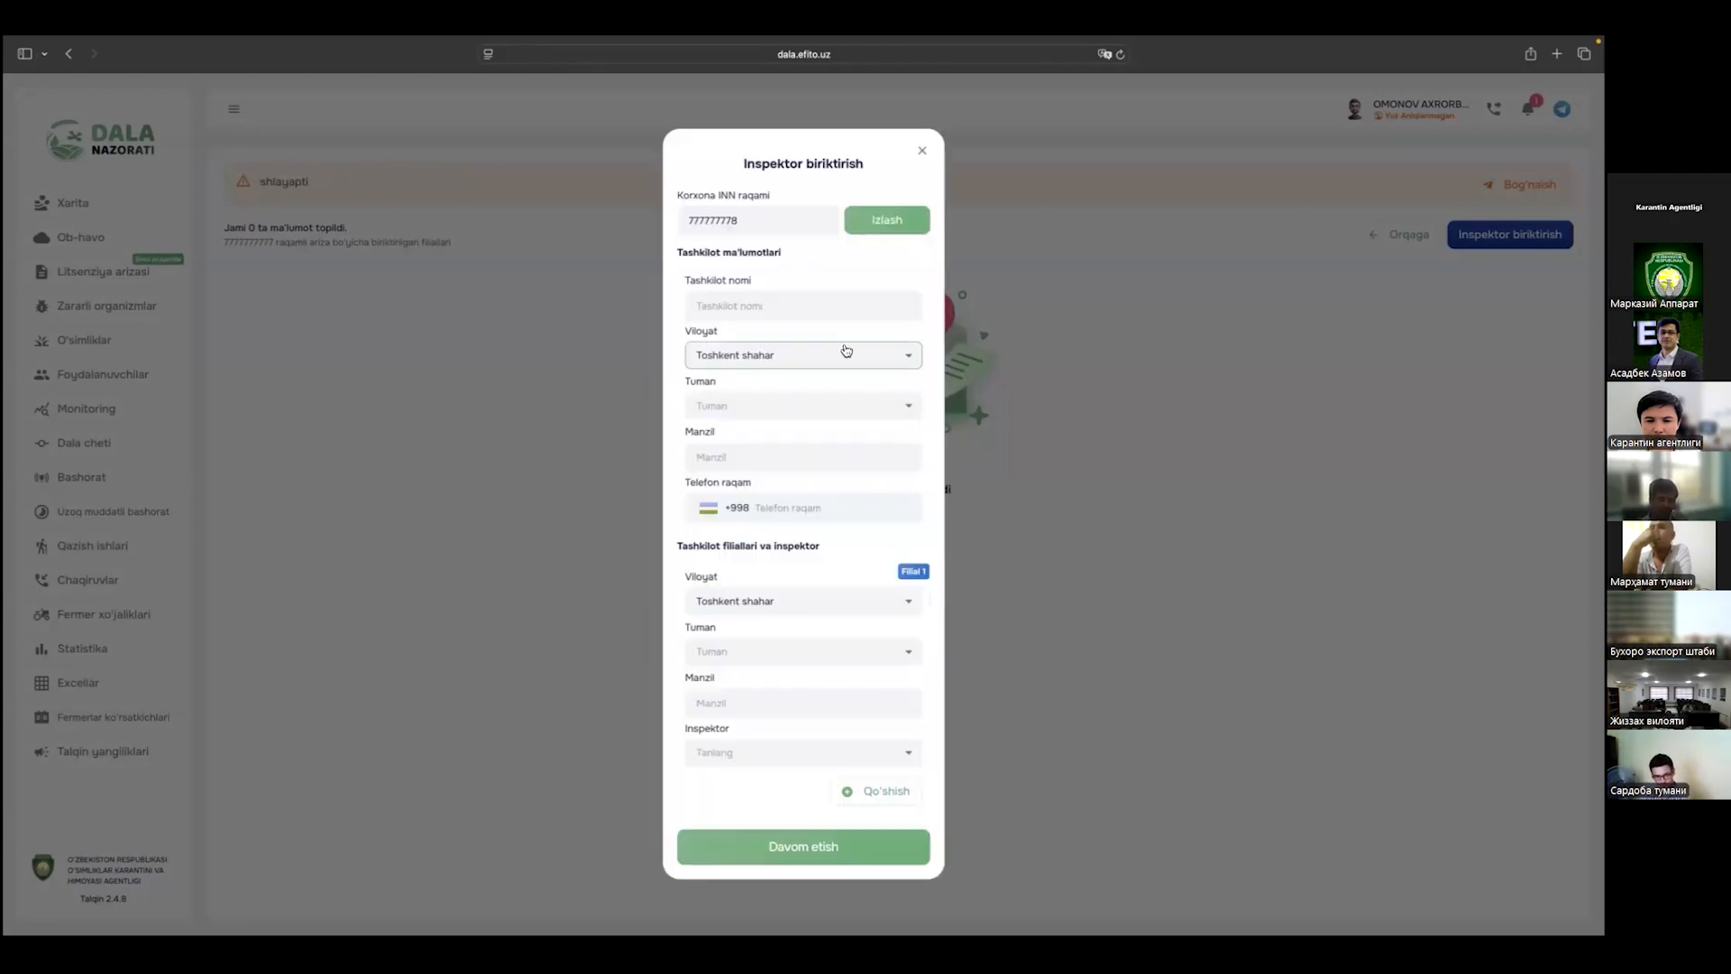
Step: Enter the organisation name Test mchj and choose Yakkasaroy tumani as its district
{"action": "left_click", "coordinate": [745, 306]}
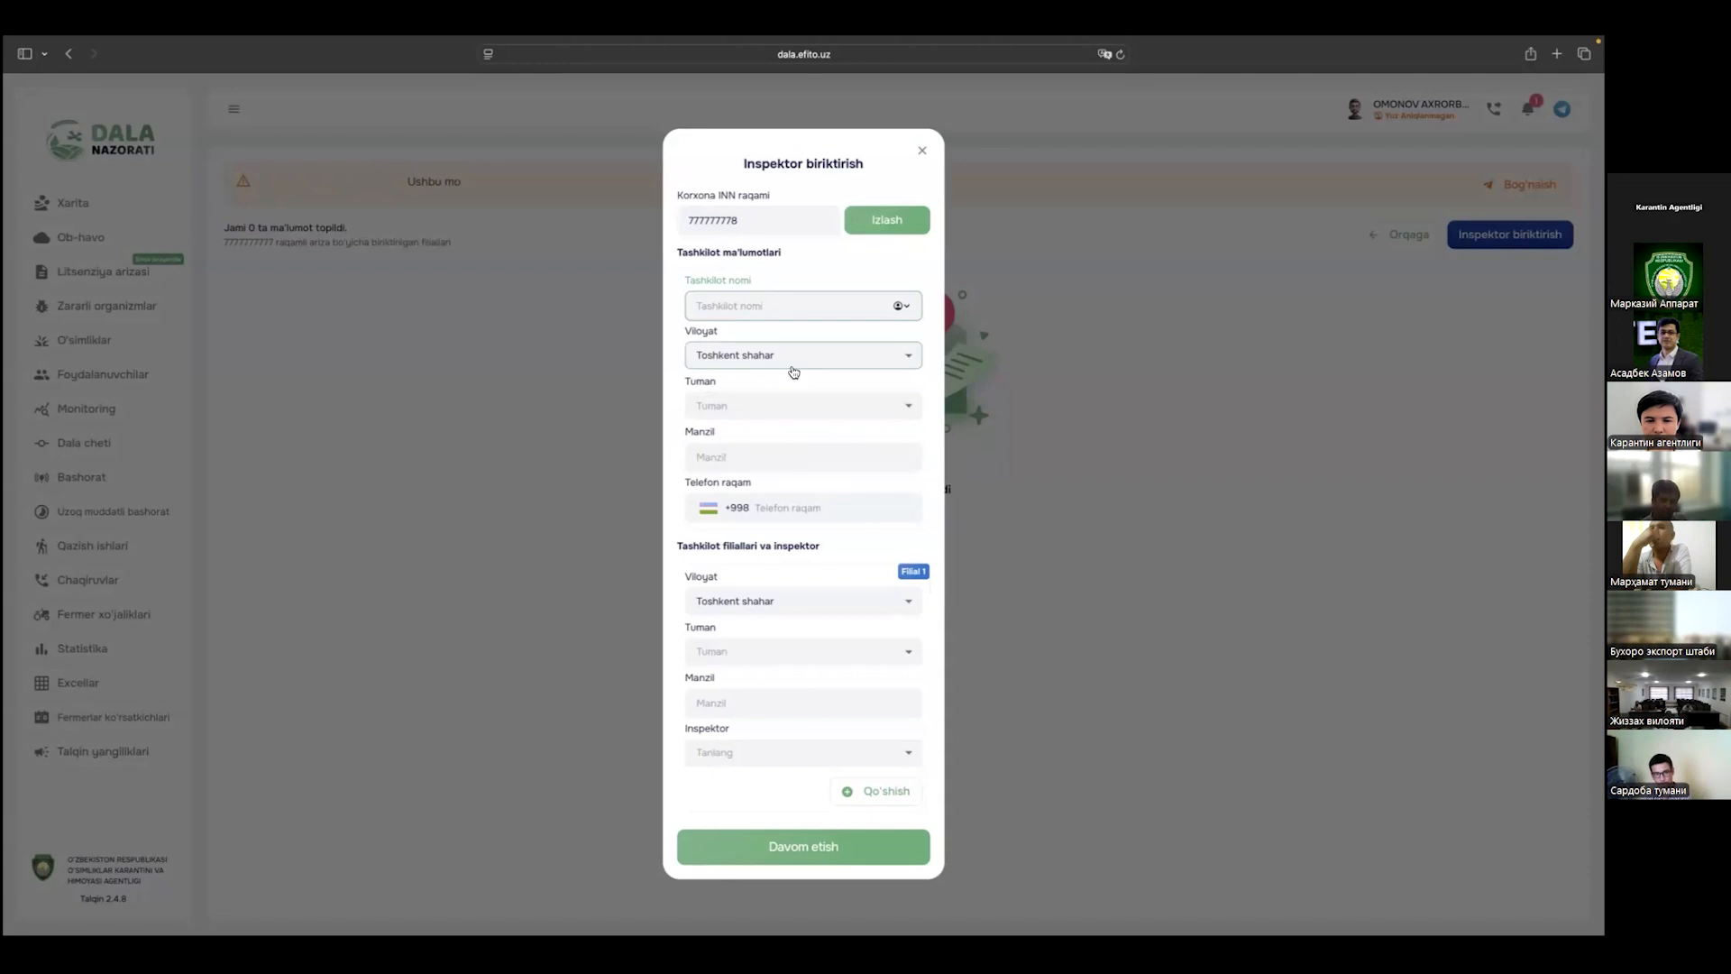
{"action": "left_click", "coordinate": [750, 405]}
{"action": "left_click", "coordinate": [790, 397]}
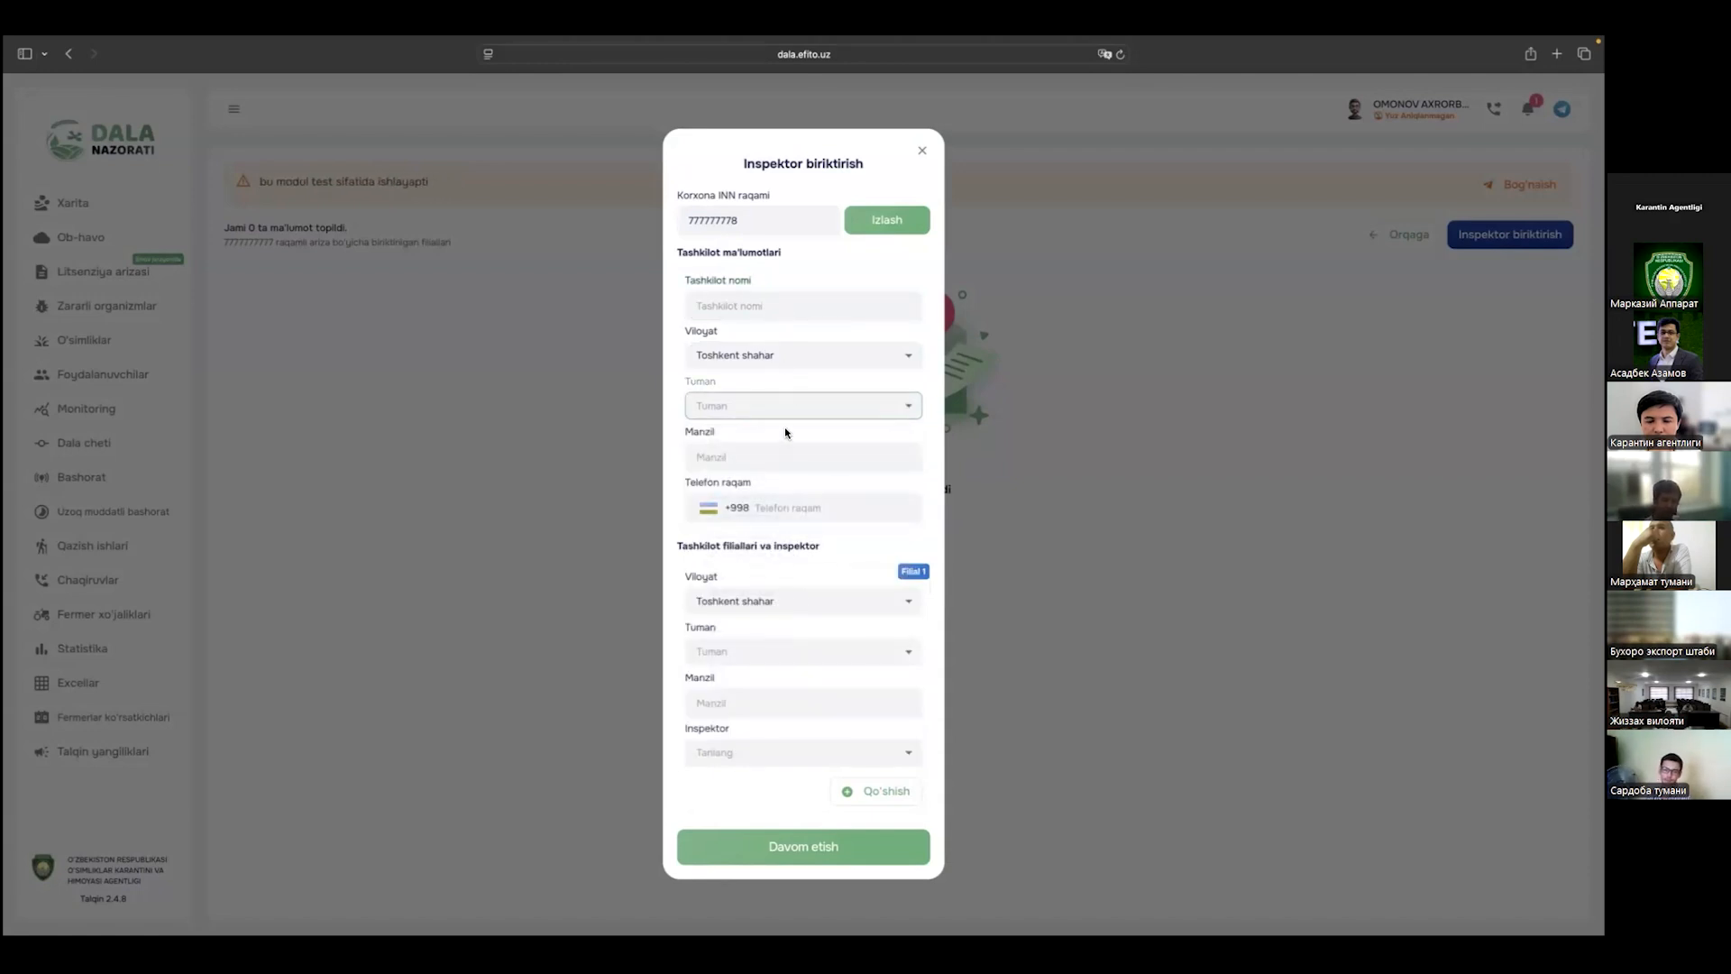
{"action": "left_click", "coordinate": [777, 302]}
{"action": "type", "text": "Test mchj"}
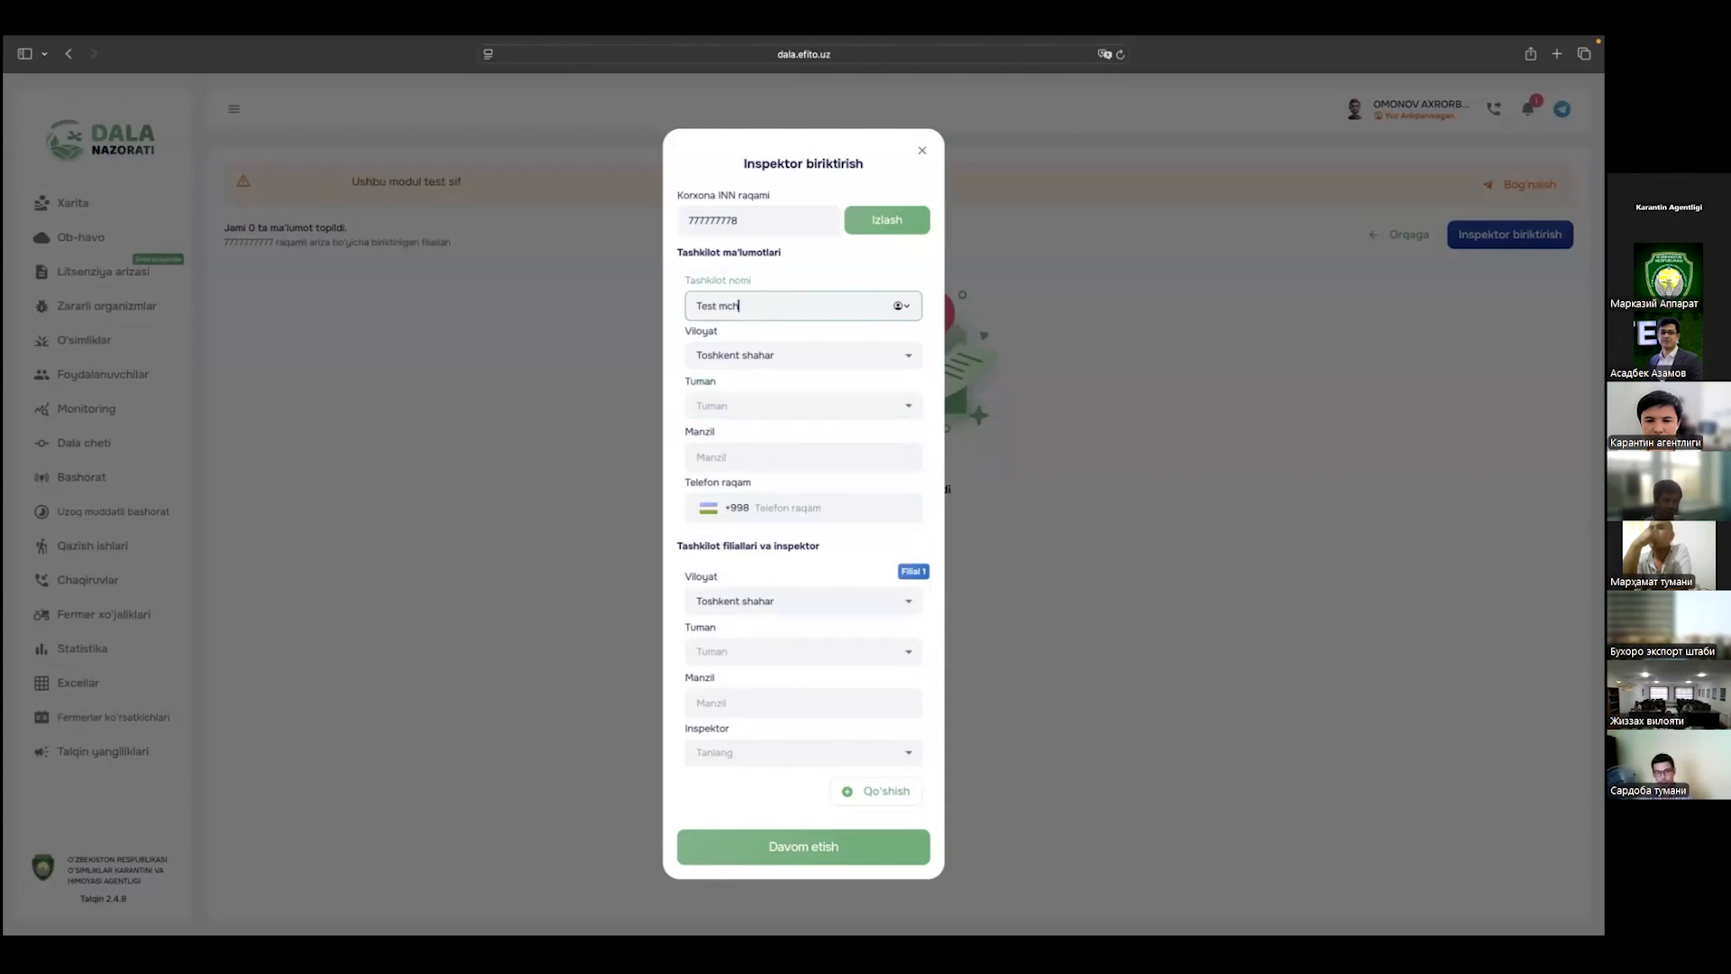
{"action": "left_click", "coordinate": [785, 406]}
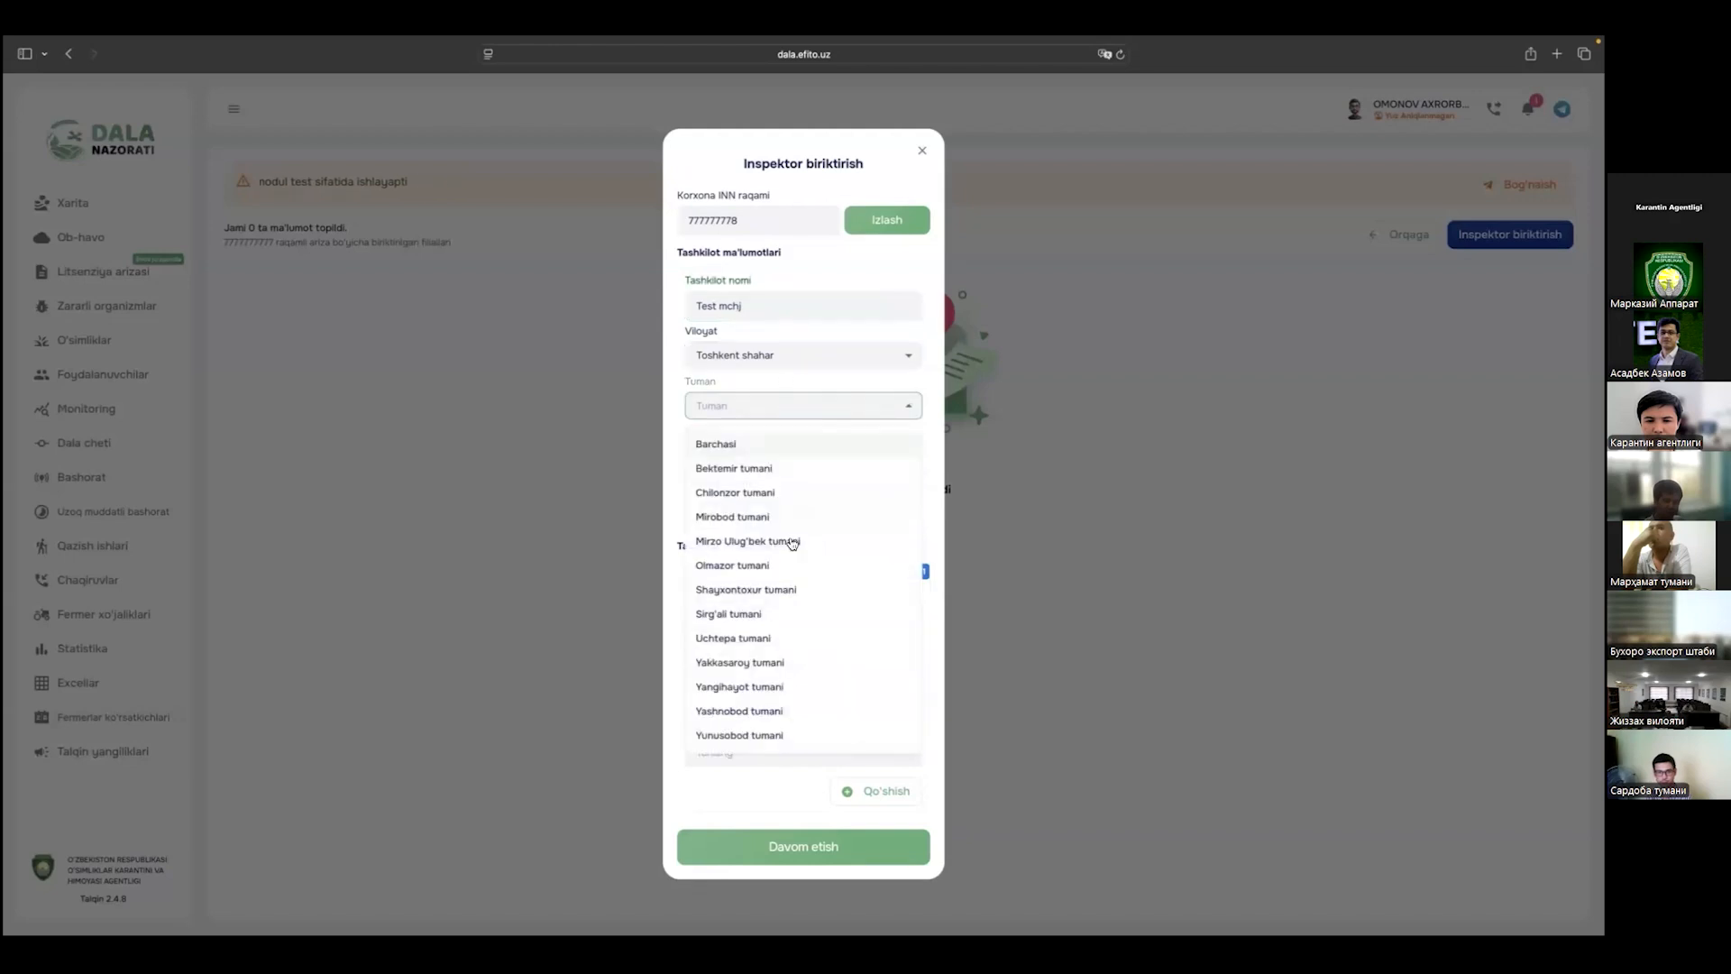
{"action": "left_click", "coordinate": [756, 663]}
Step: Enter the address 'test manzil' and the organisation's phone number
{"action": "left_click", "coordinate": [770, 458]}
{"action": "type", "text": "test manzil"}
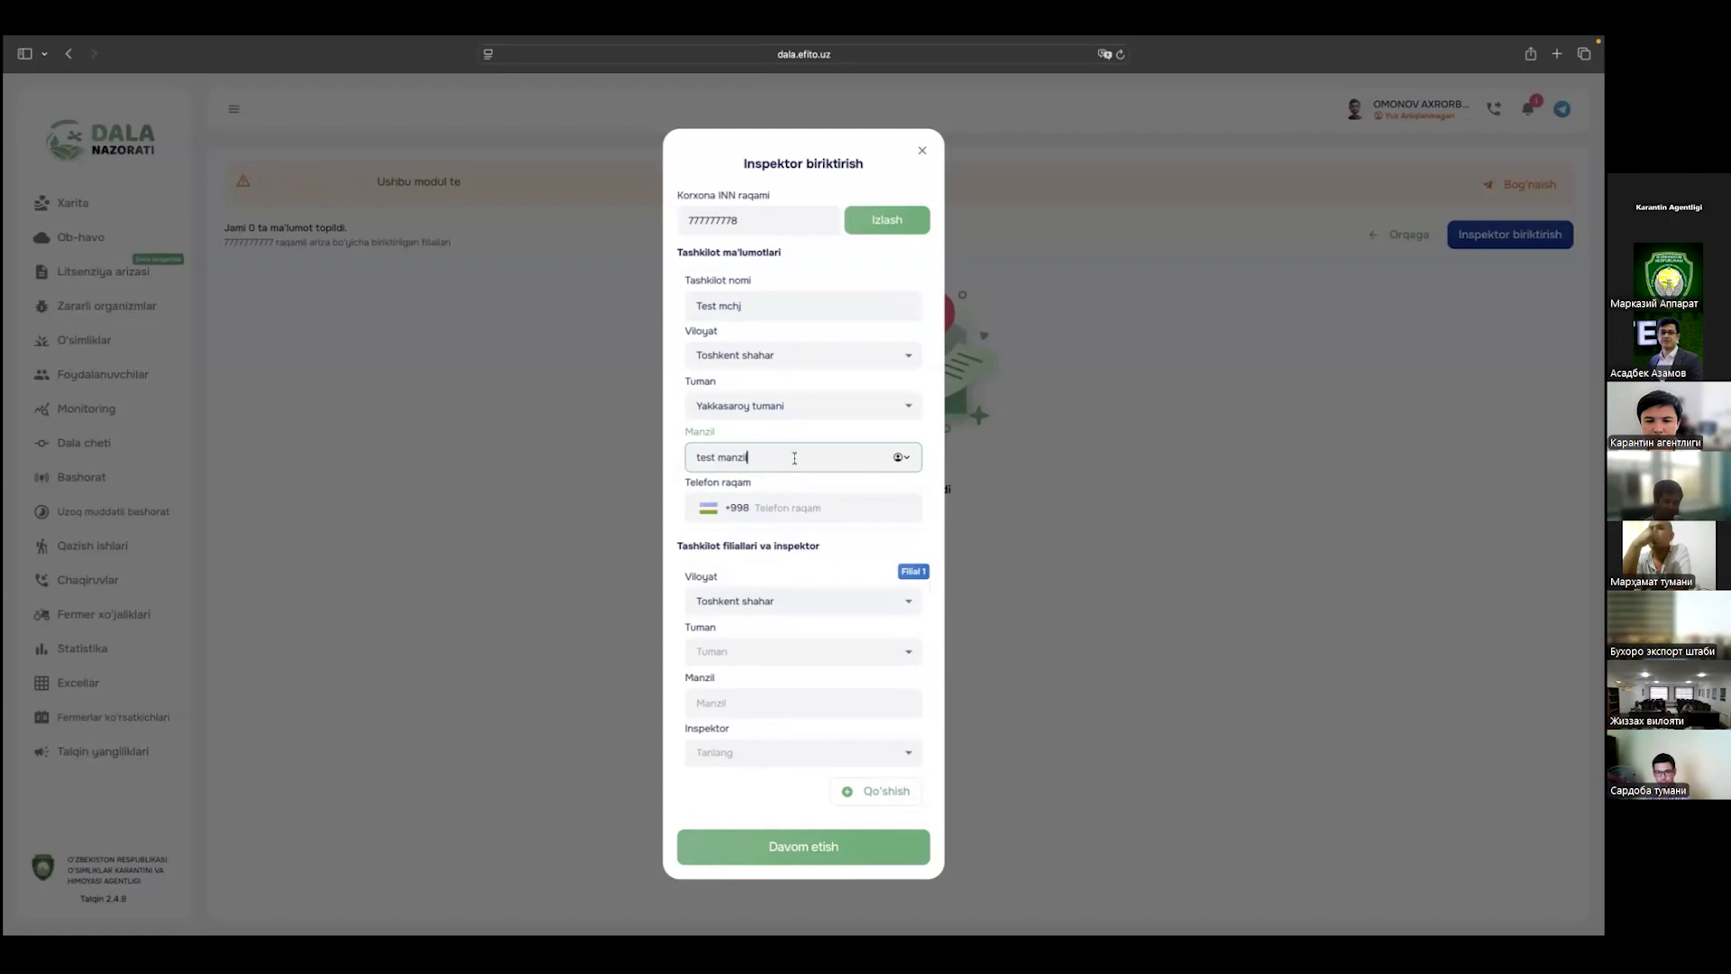
{"action": "left_click", "coordinate": [814, 506]}
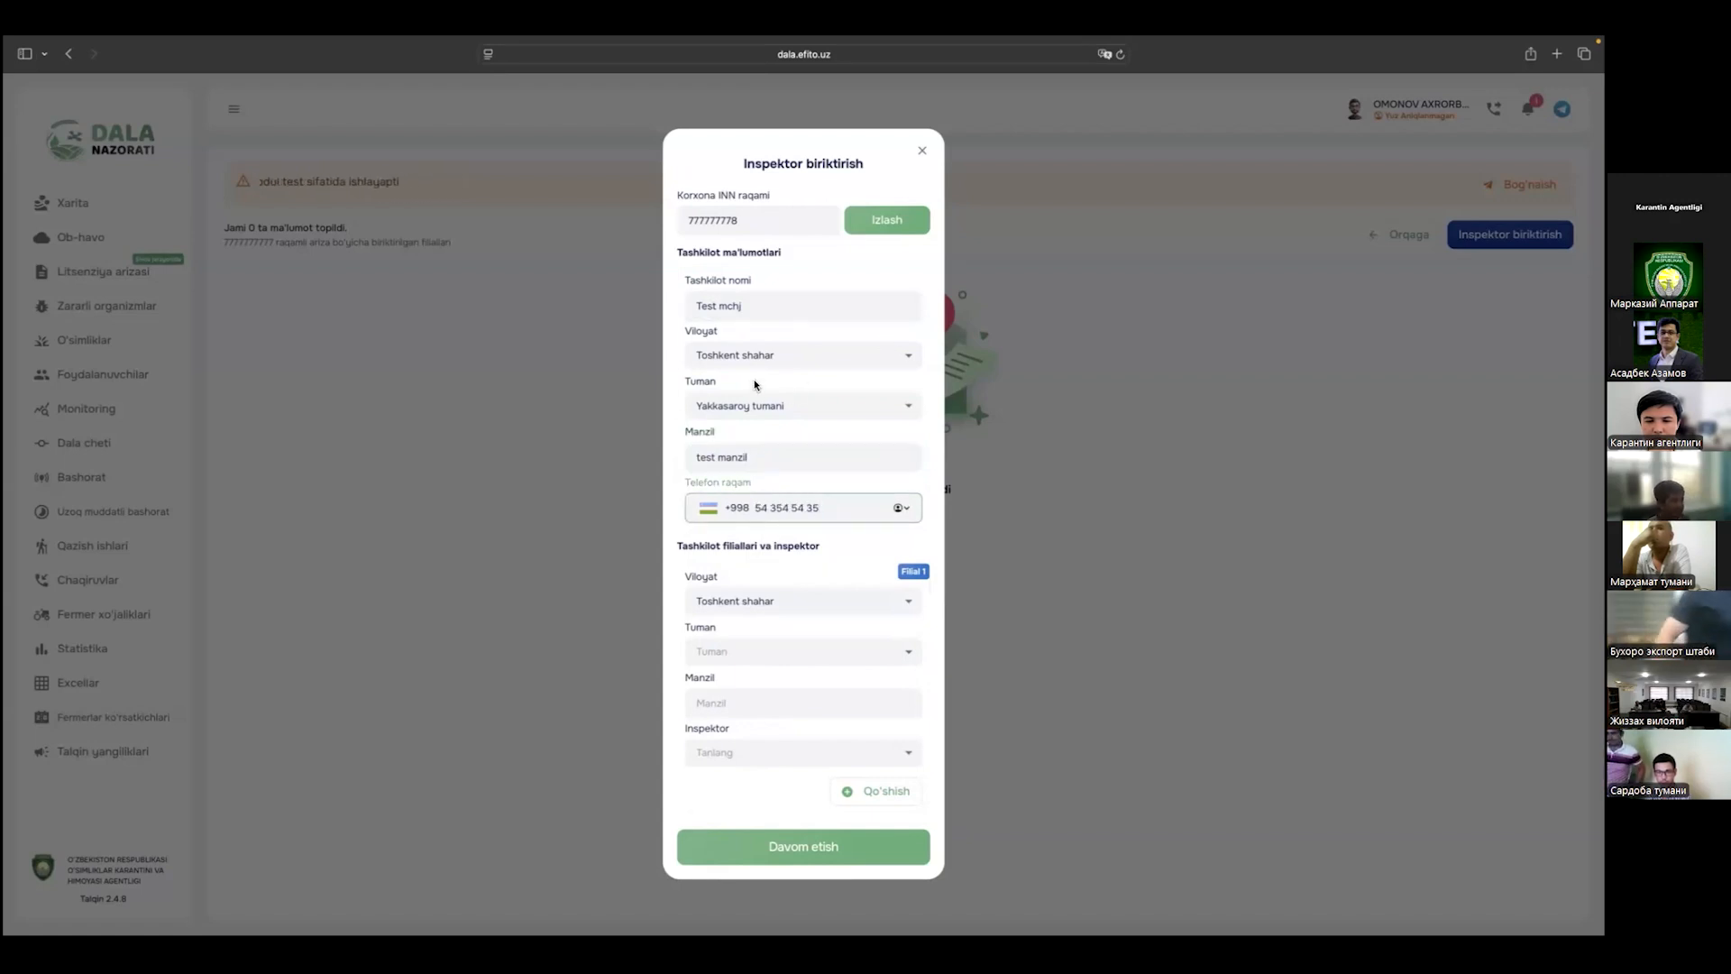
{"action": "left_click", "coordinate": [770, 555]}
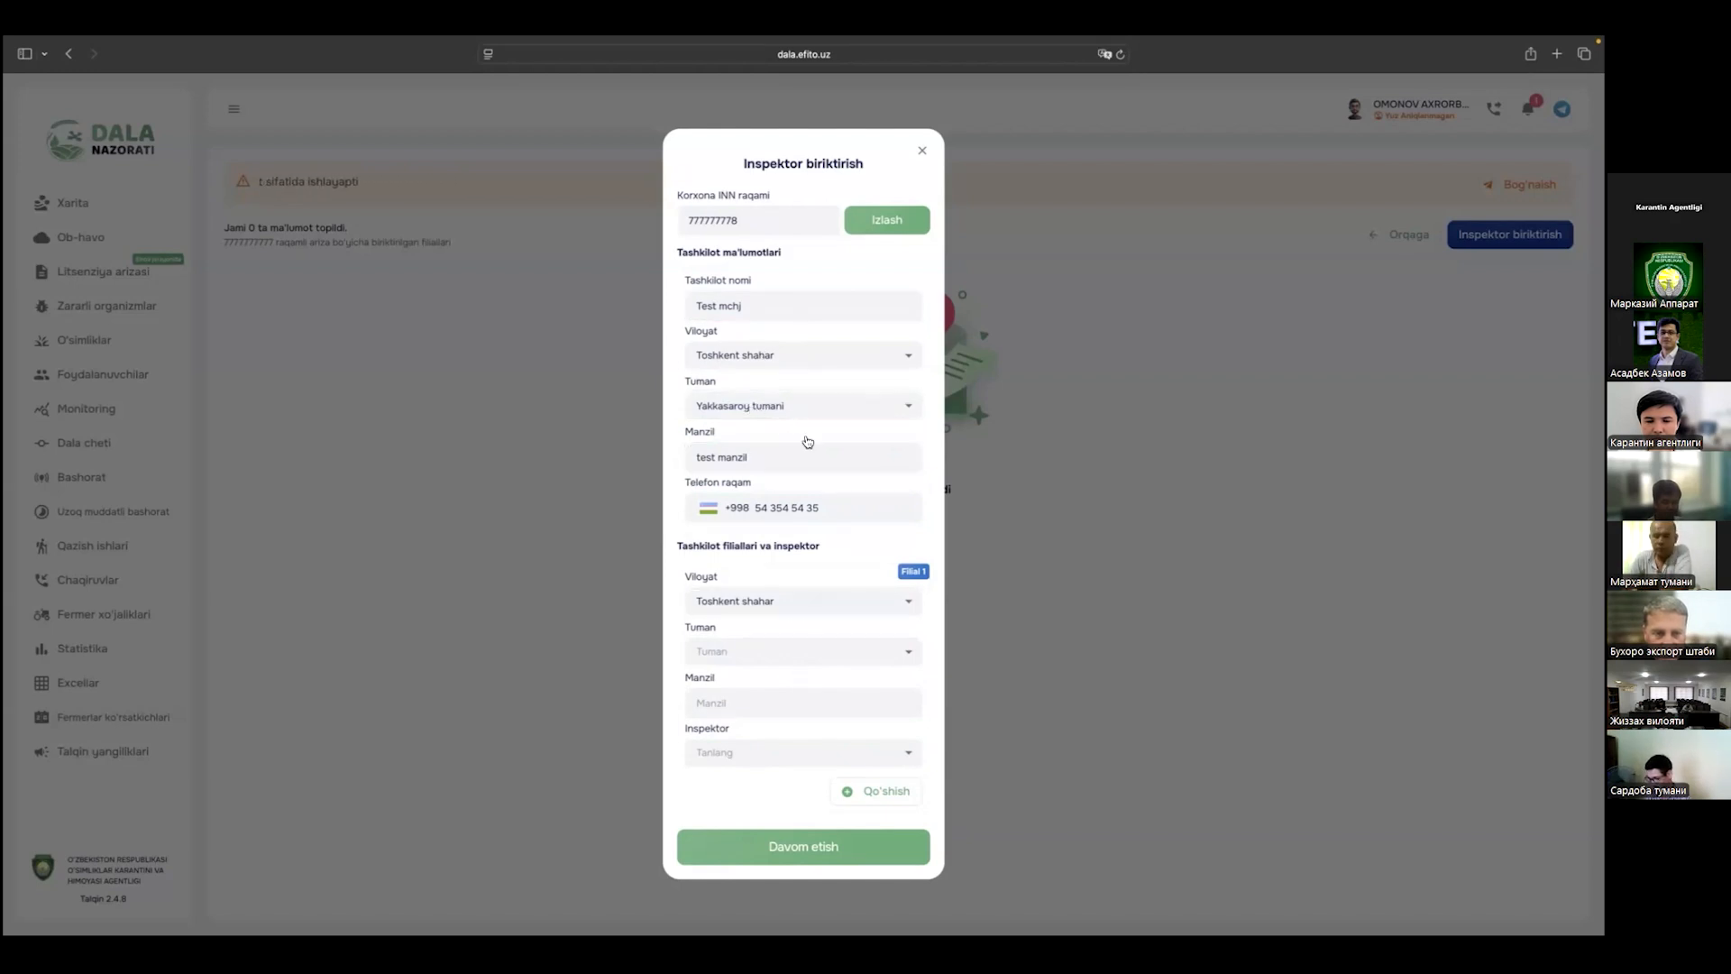
Step: Set the first branch to Toshkent shahar, Yakkasaroy tumani, address bobur ko'chasi
{"action": "left_click", "coordinate": [799, 611]}
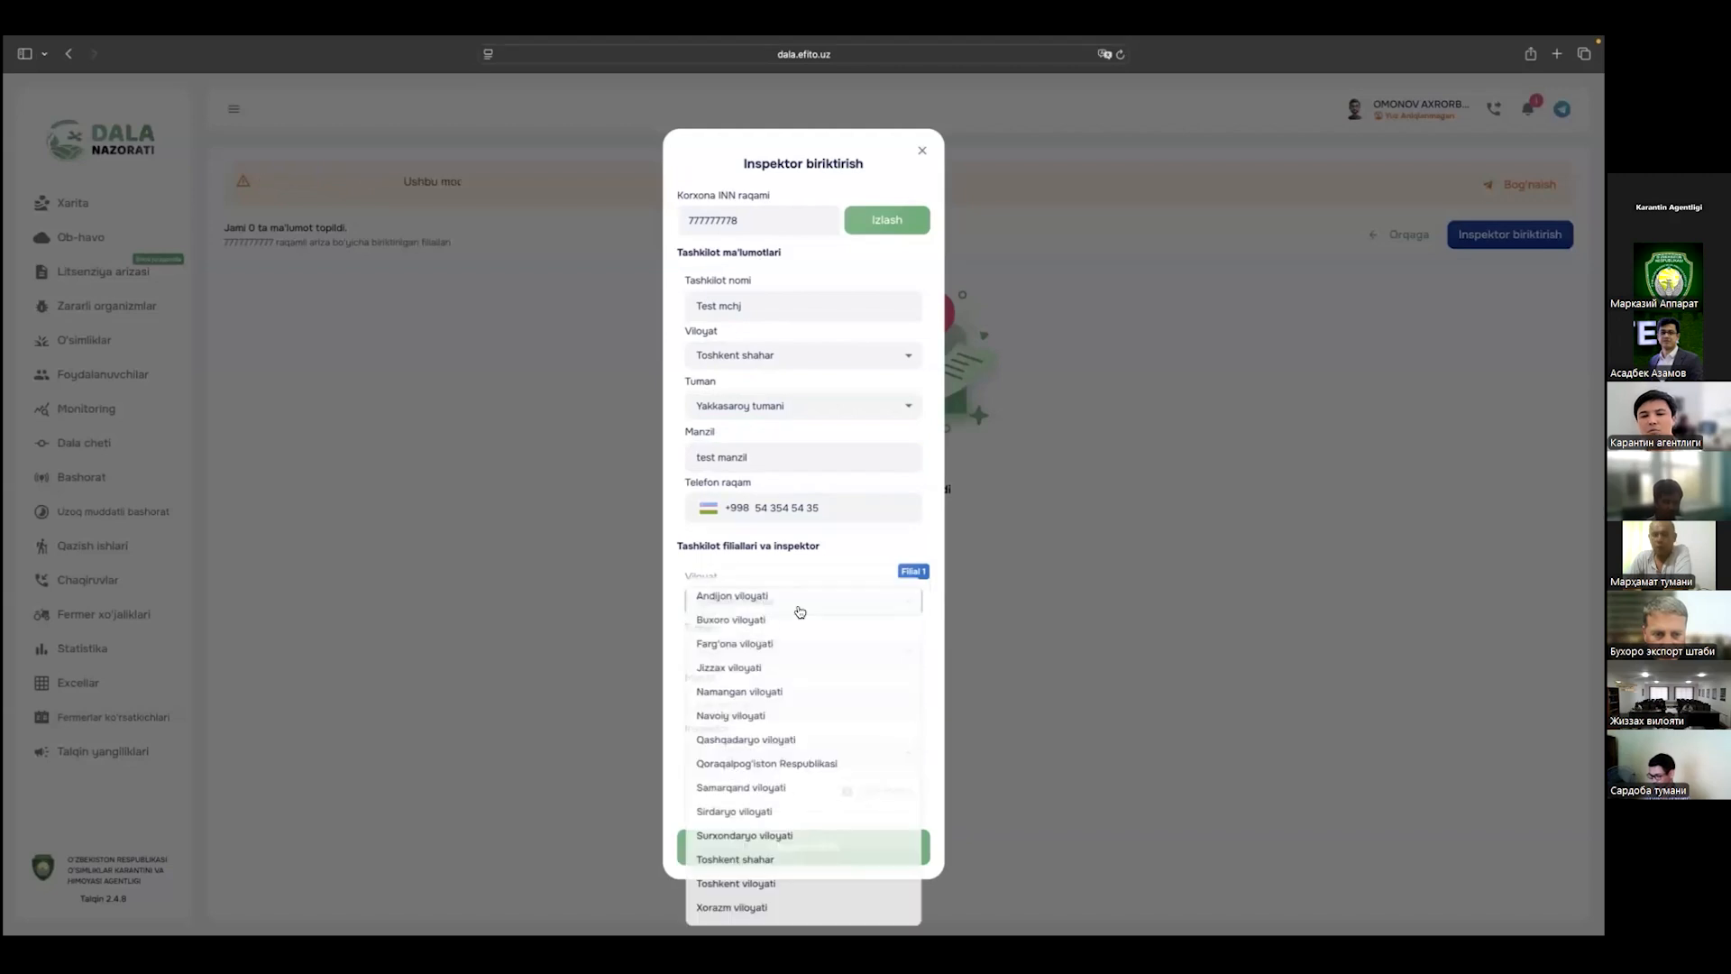
{"action": "left_click", "coordinate": [748, 858]}
{"action": "left_click", "coordinate": [768, 649]}
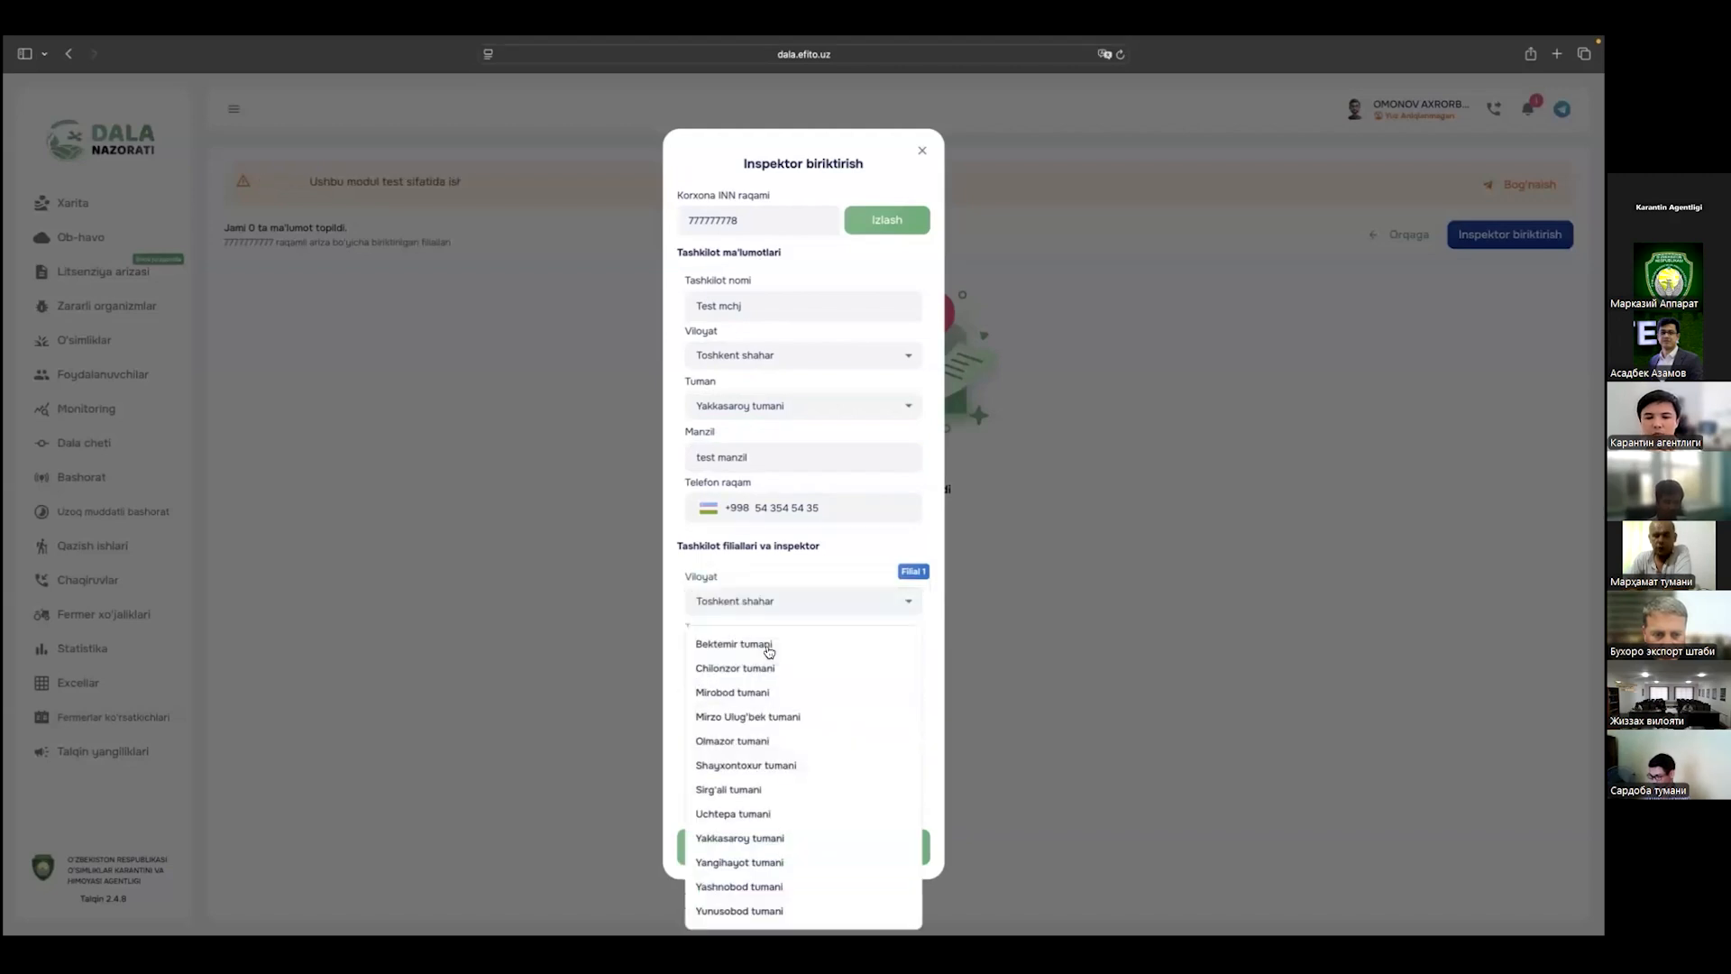
{"action": "left_click", "coordinate": [760, 838]}
{"action": "left_click", "coordinate": [749, 704]}
{"action": "type", "text": "bobo"}
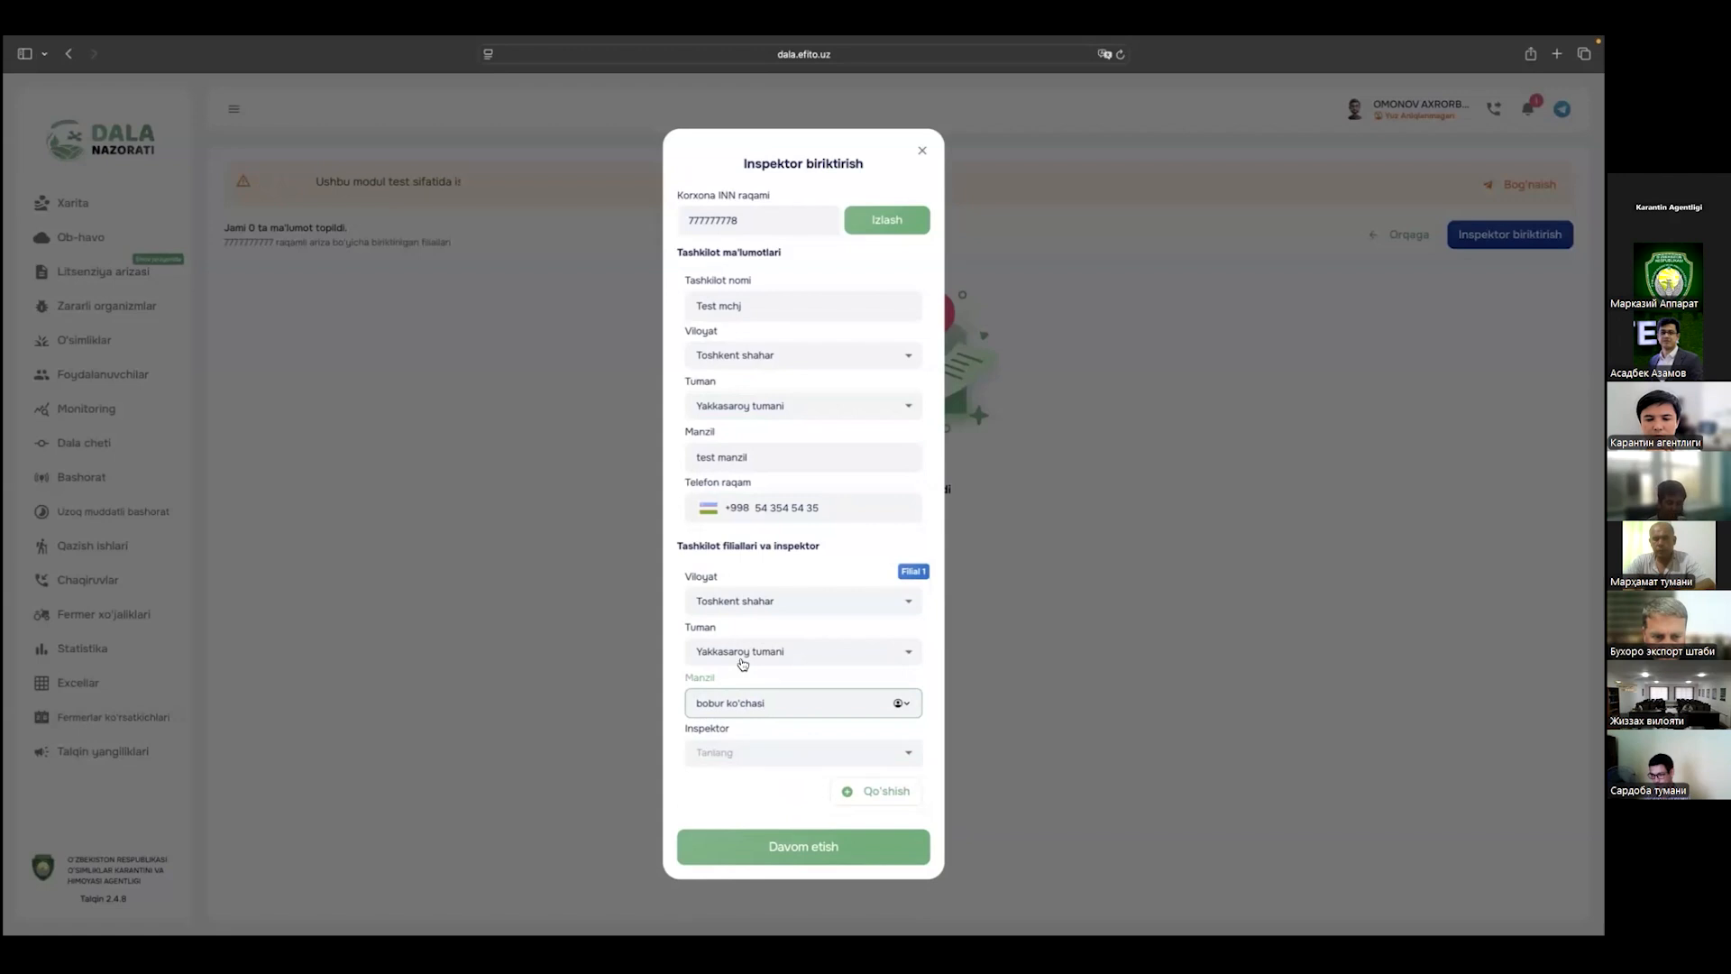
Step: Assign the first available inspector to this branch and add a second branch block
{"action": "left_click", "coordinate": [774, 748]}
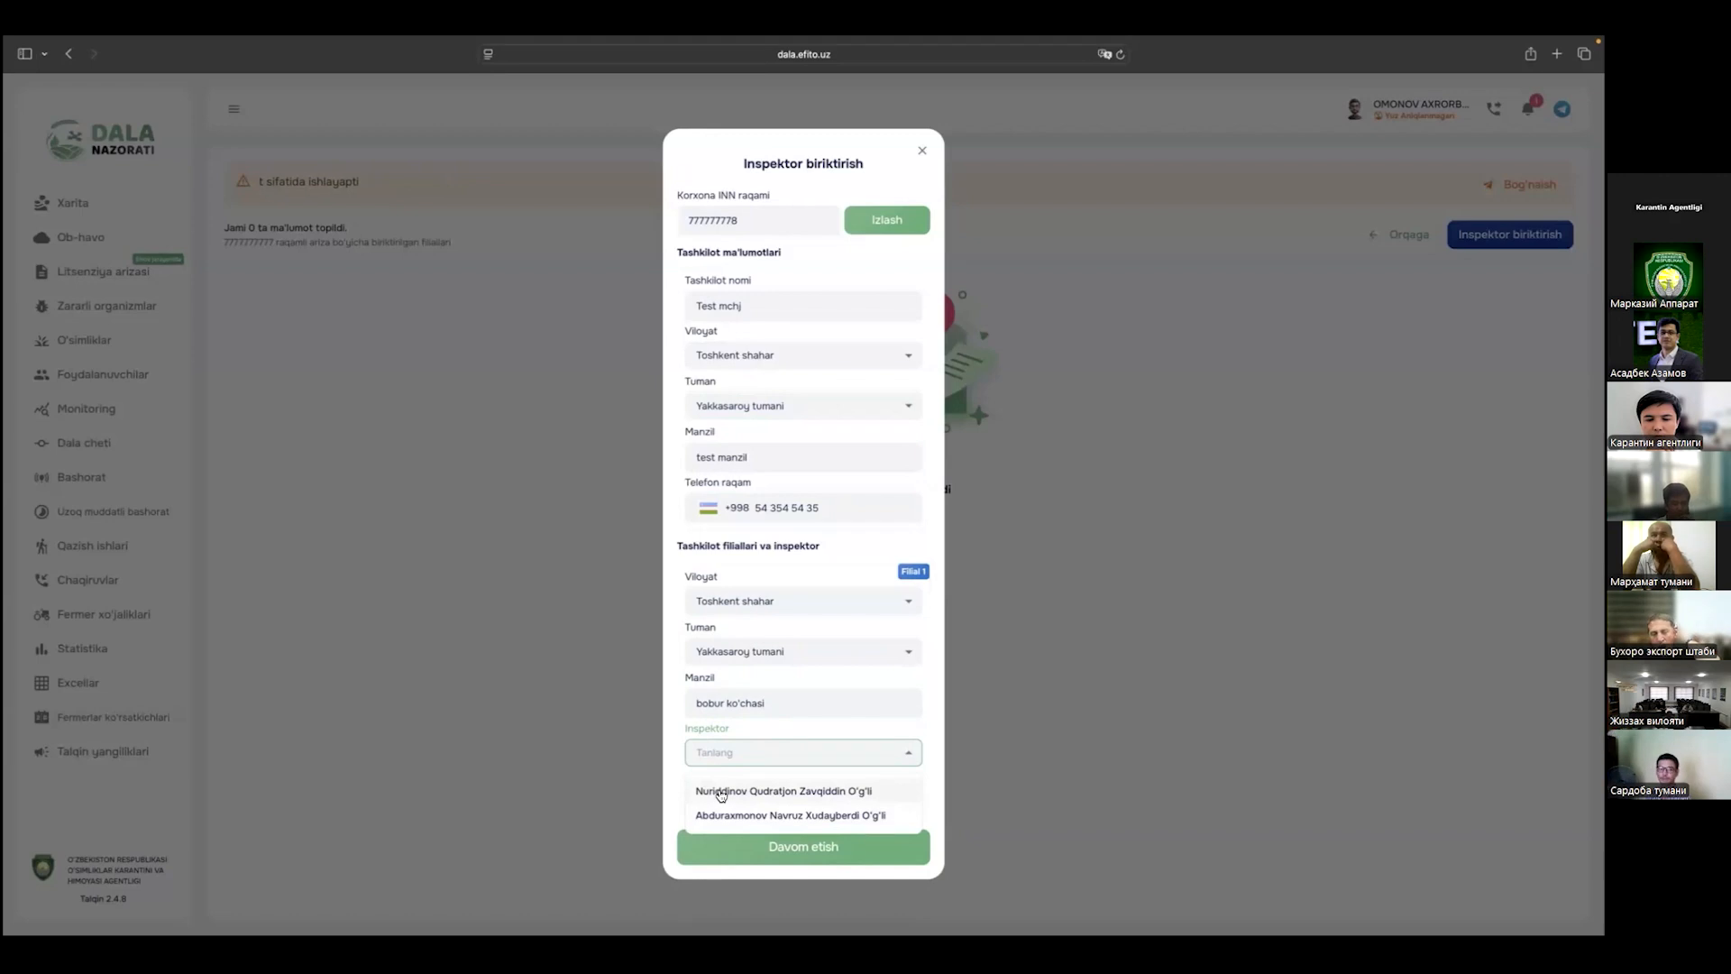
{"action": "left_click", "coordinate": [721, 792]}
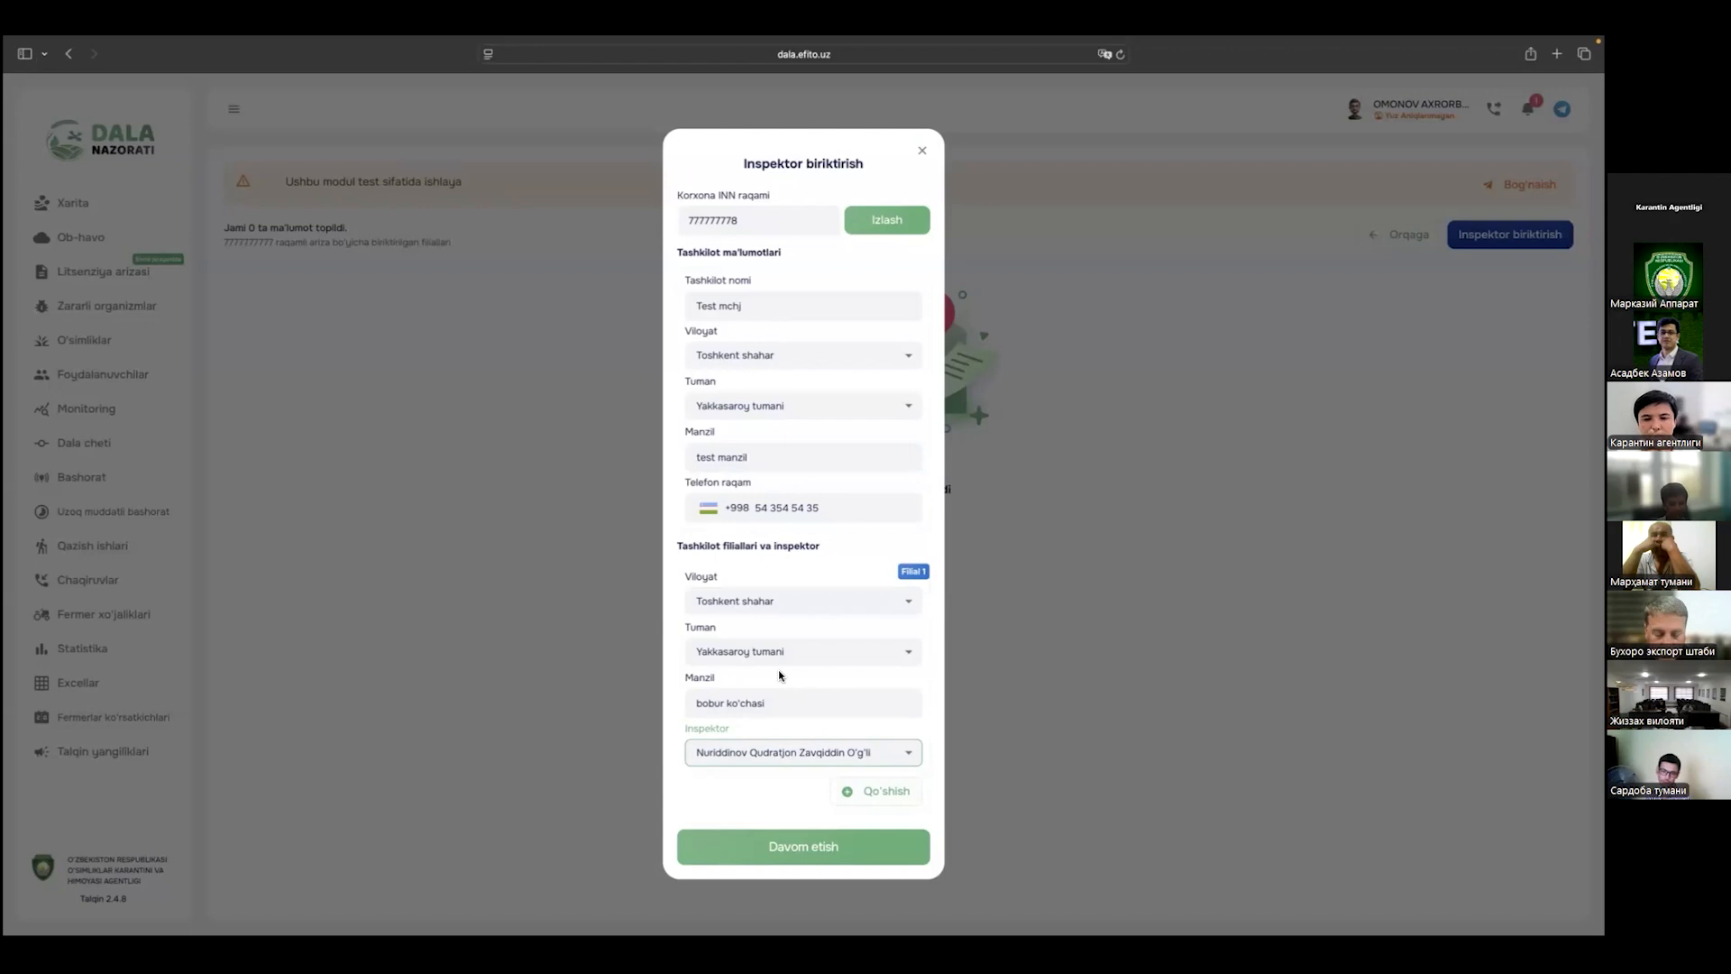
{"action": "left_click", "coordinate": [847, 799]}
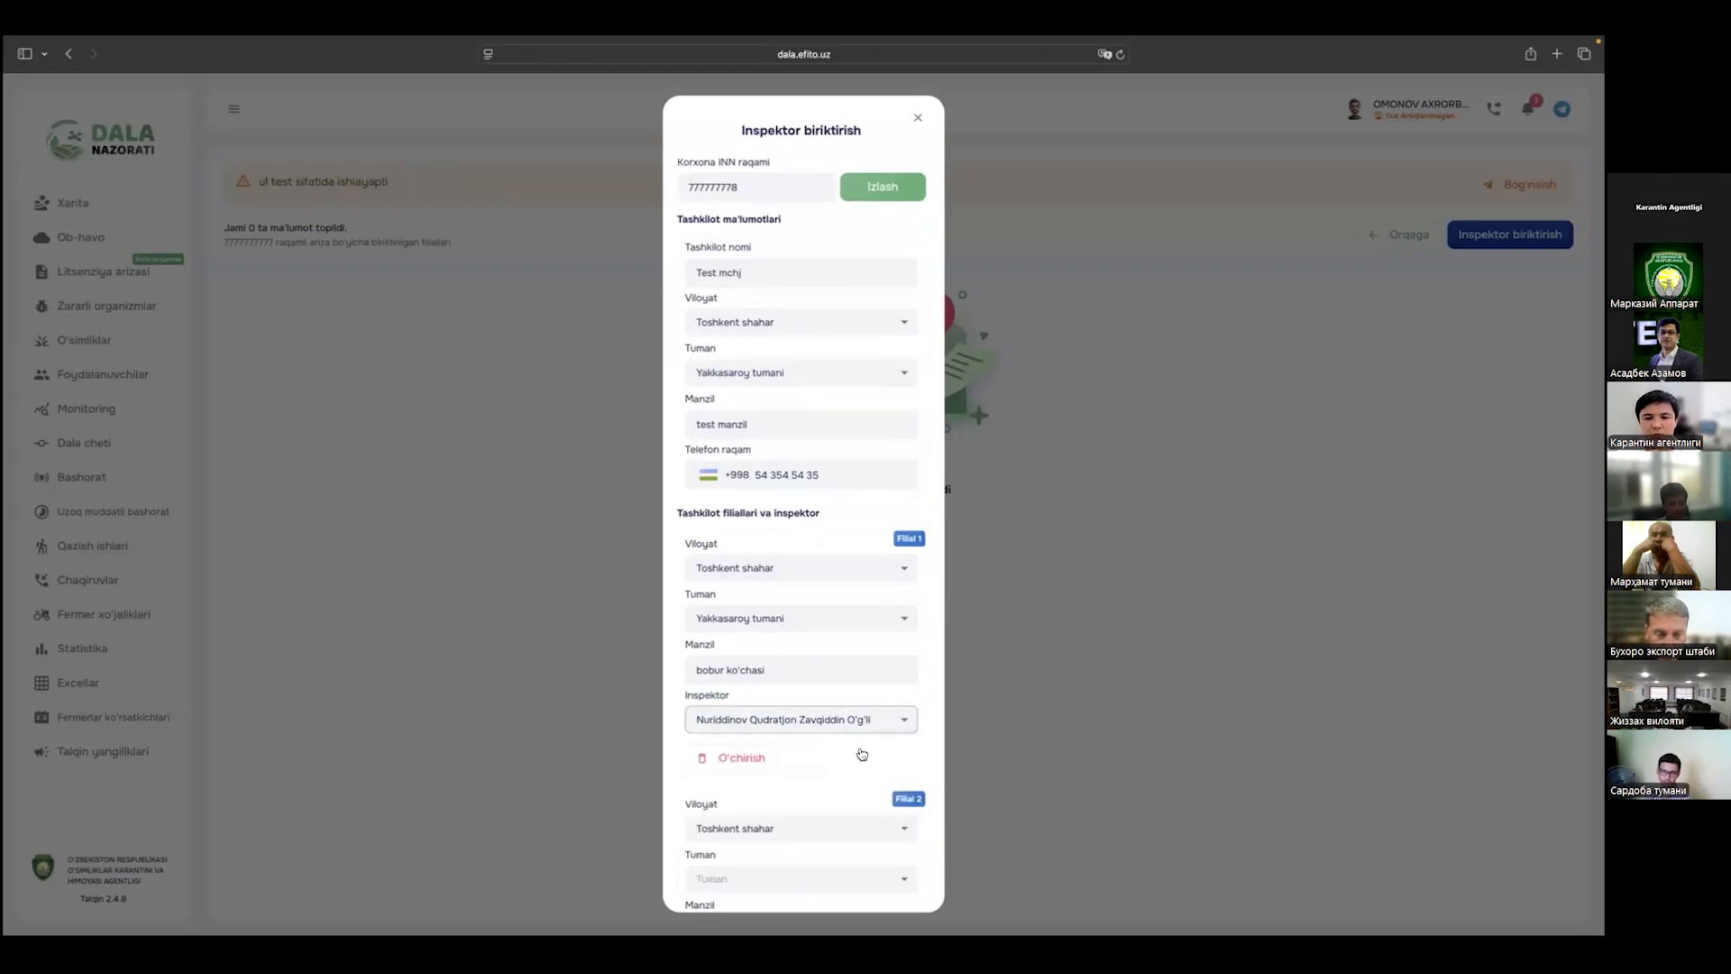
Step: Set the second branch's region to Buxoro viloyati
{"action": "scroll", "coordinate": [851, 719], "scroll_direction": "down", "scroll_amount": 3}
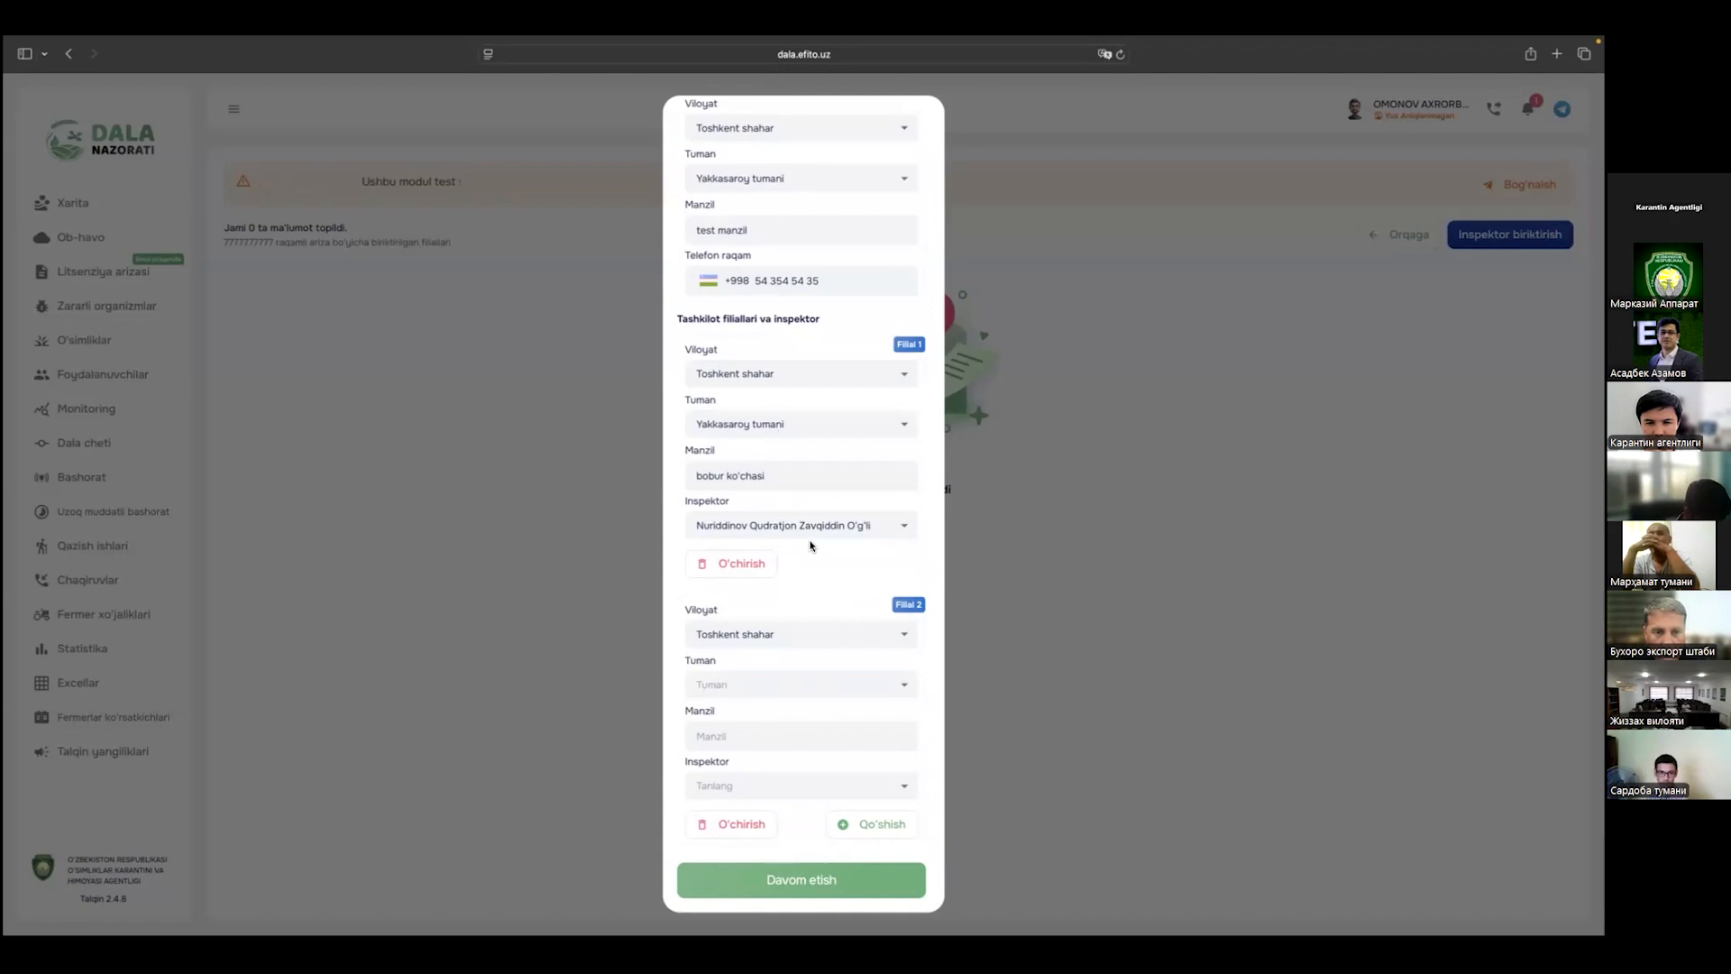
{"action": "left_click", "coordinate": [818, 632]}
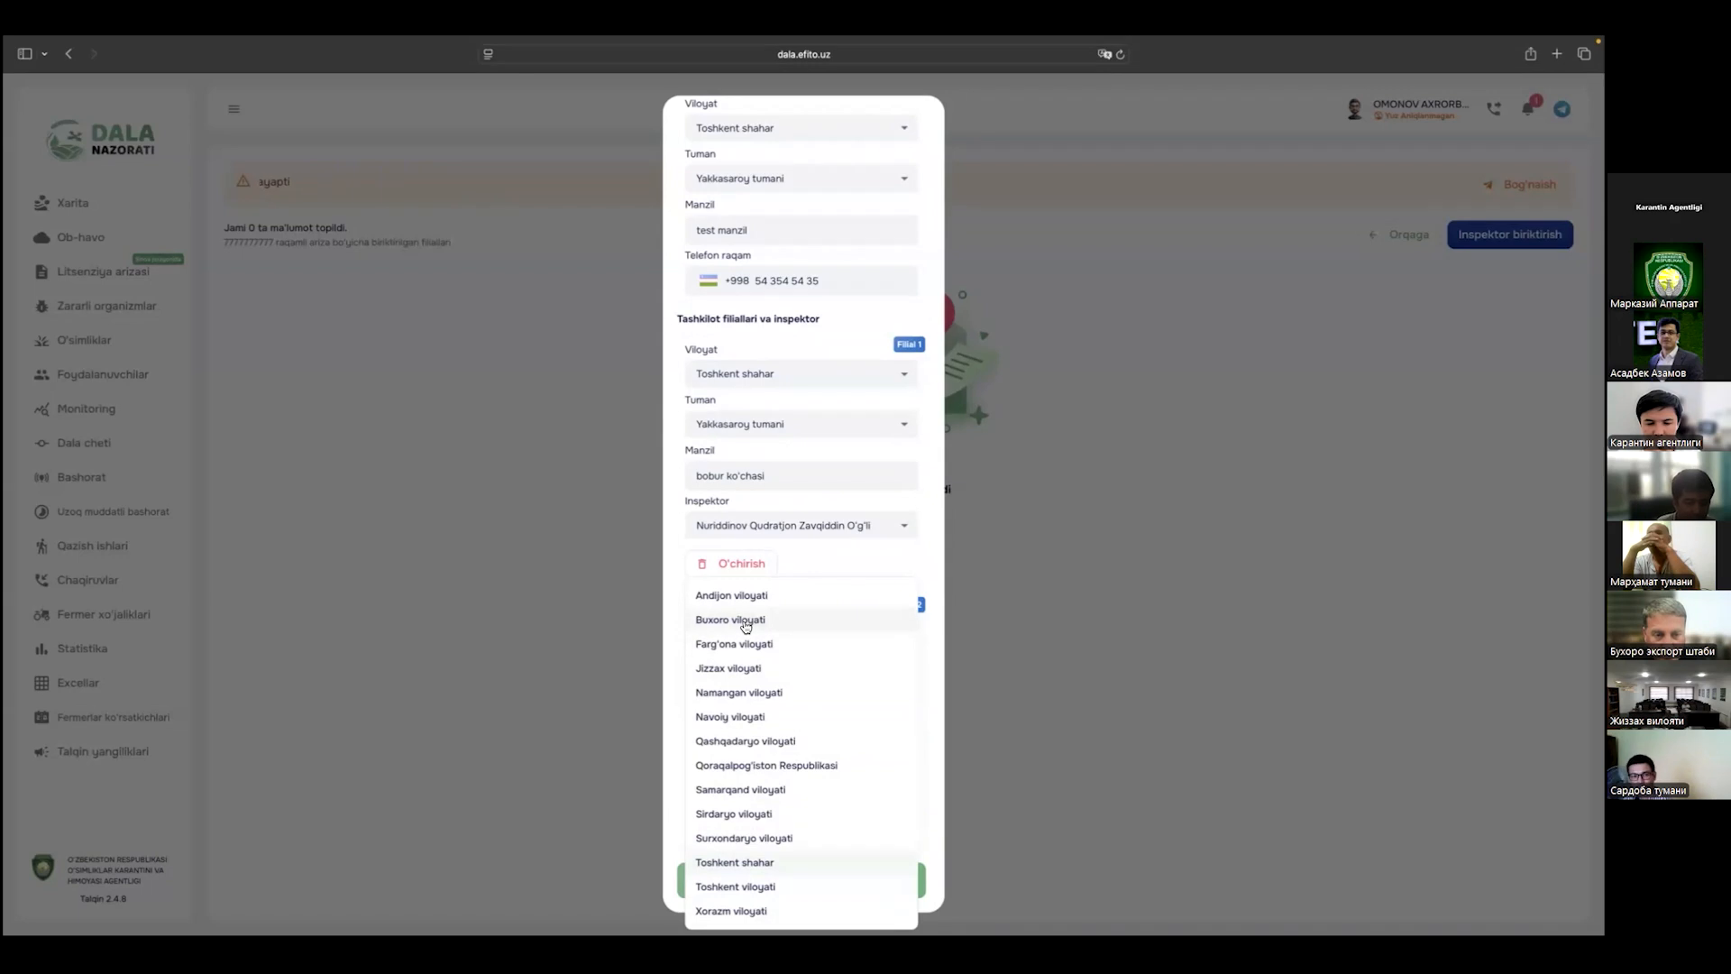
{"action": "left_click", "coordinate": [746, 622]}
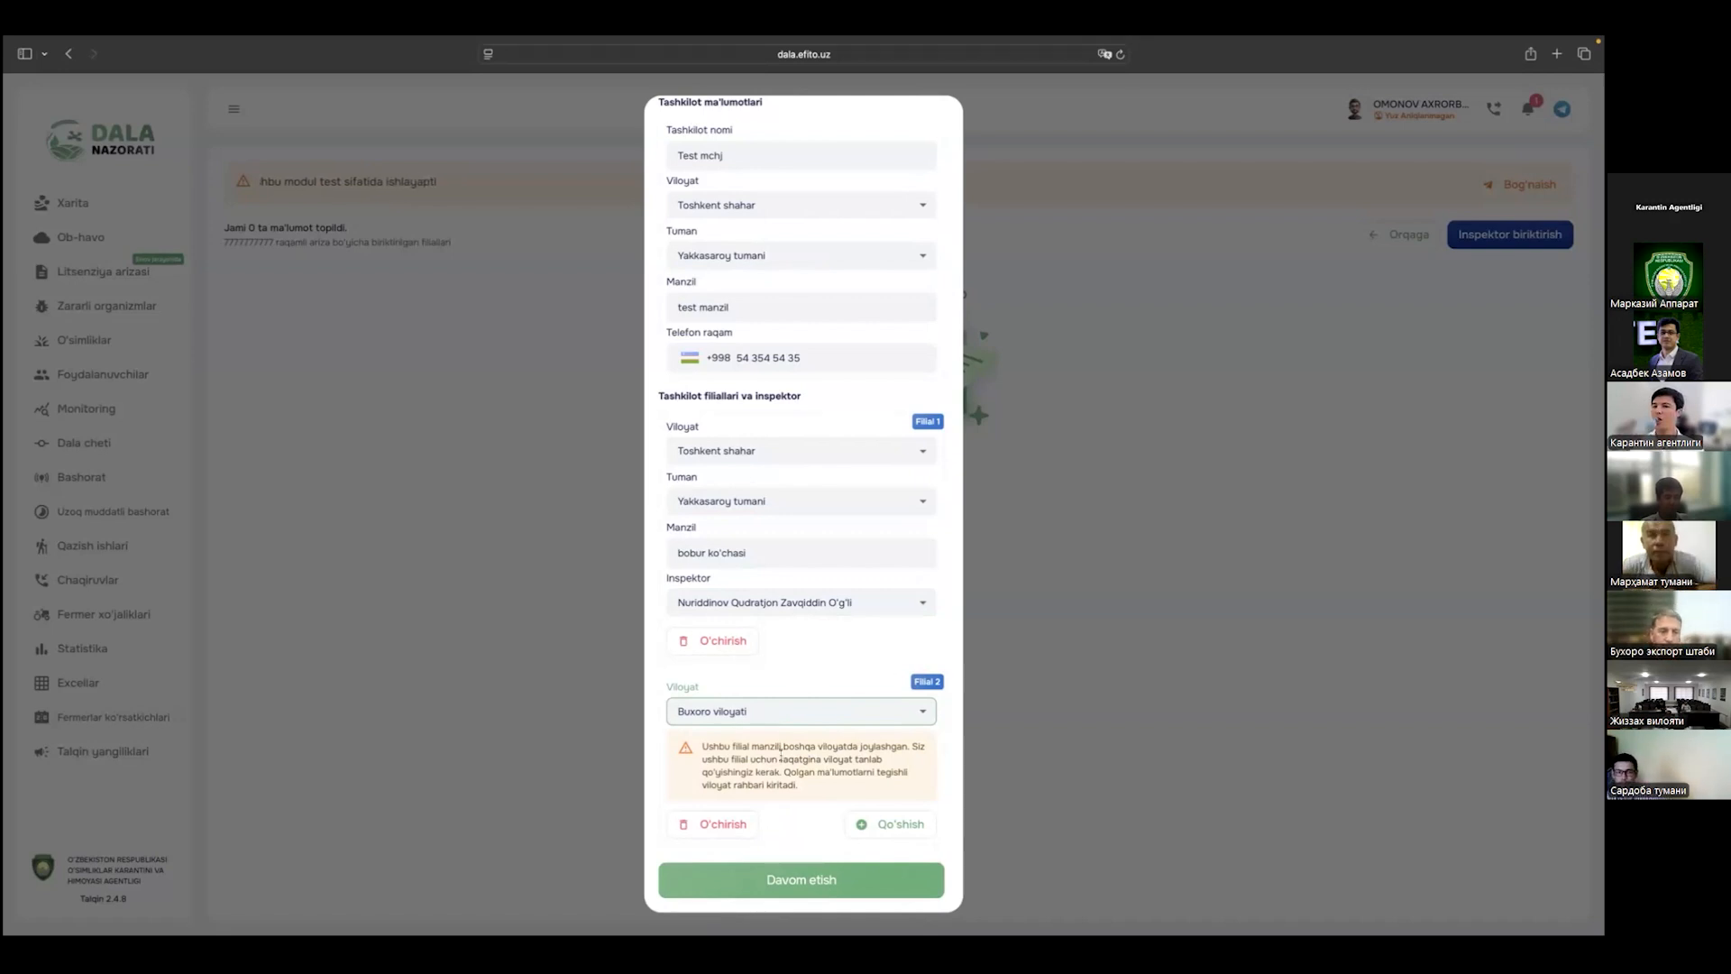
{"action": "left_click", "coordinate": [735, 712]}
{"action": "left_click", "coordinate": [716, 622]}
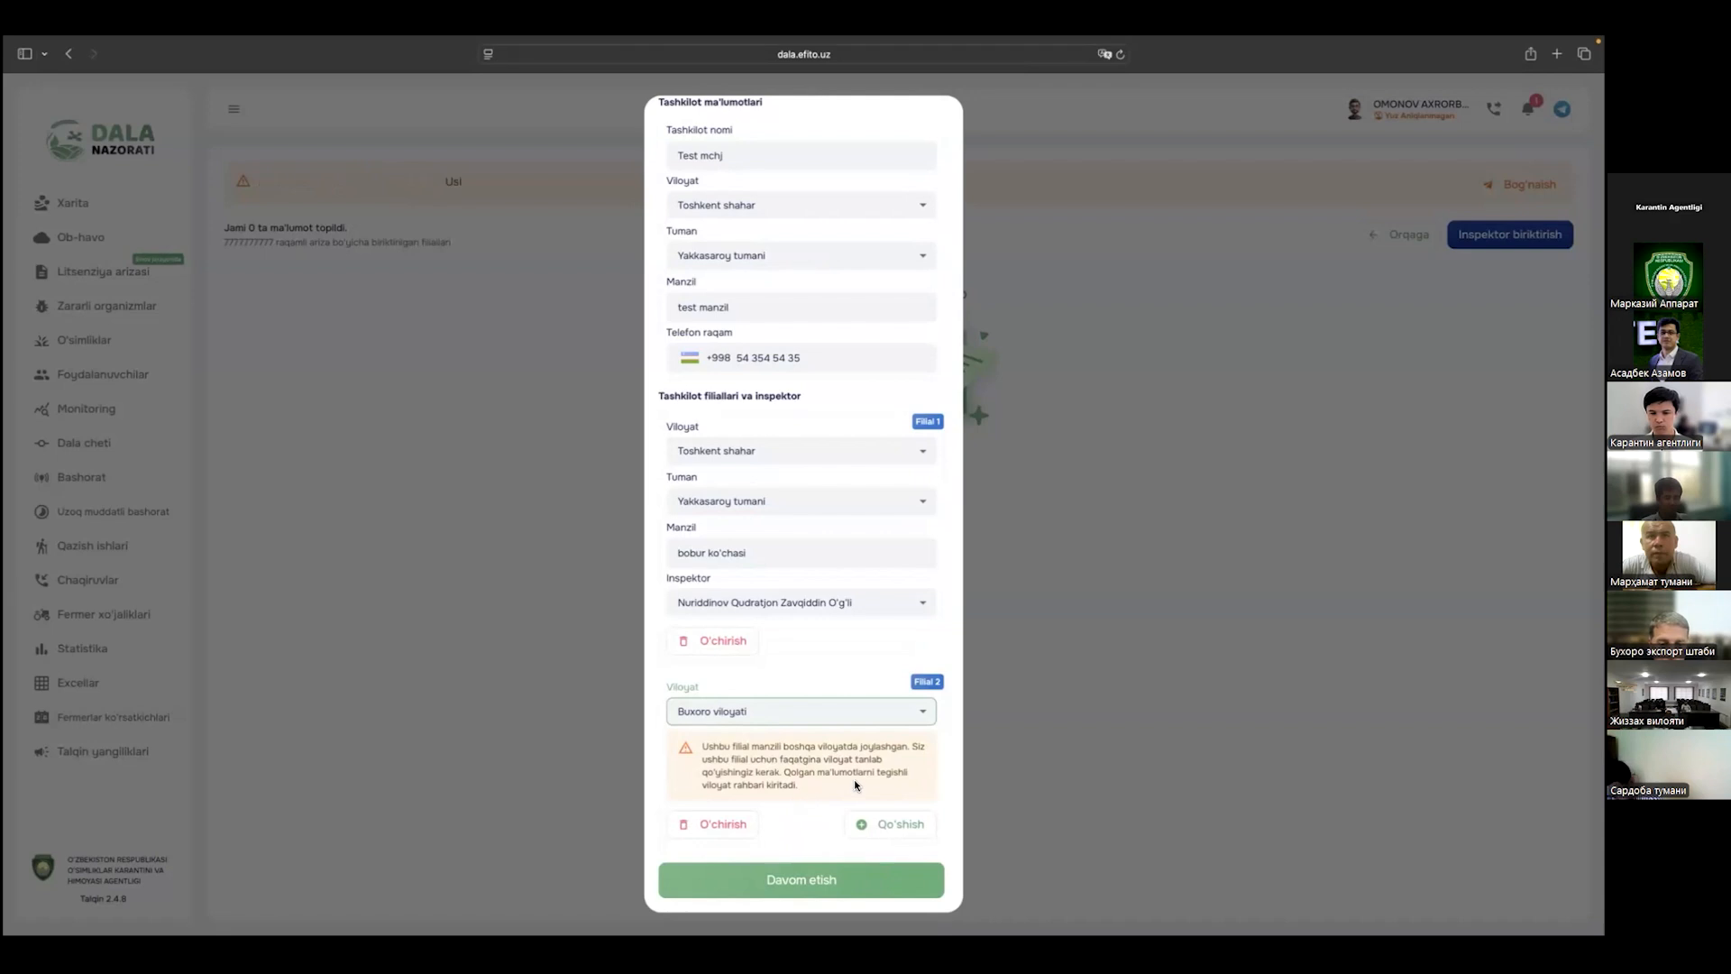
Step: Add and then delete a third branch, and submit the assignment with Davom etish
{"action": "left_click", "coordinate": [895, 825]}
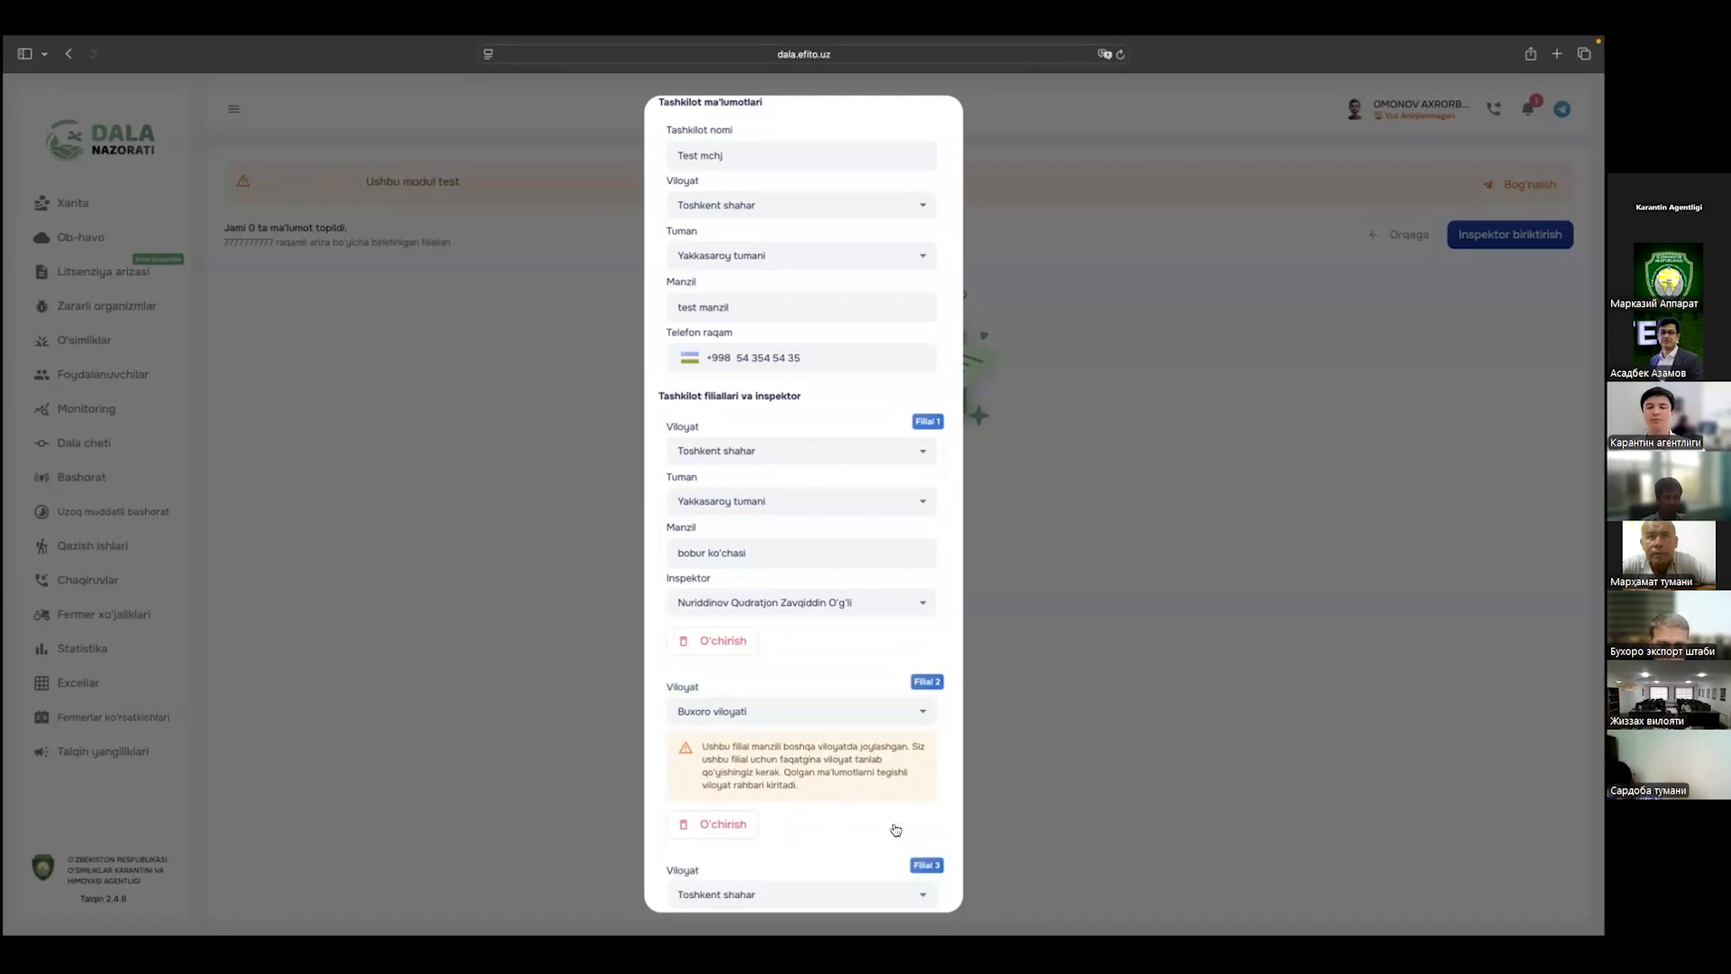
{"action": "scroll", "coordinate": [856, 748], "scroll_direction": "down", "scroll_amount": 3}
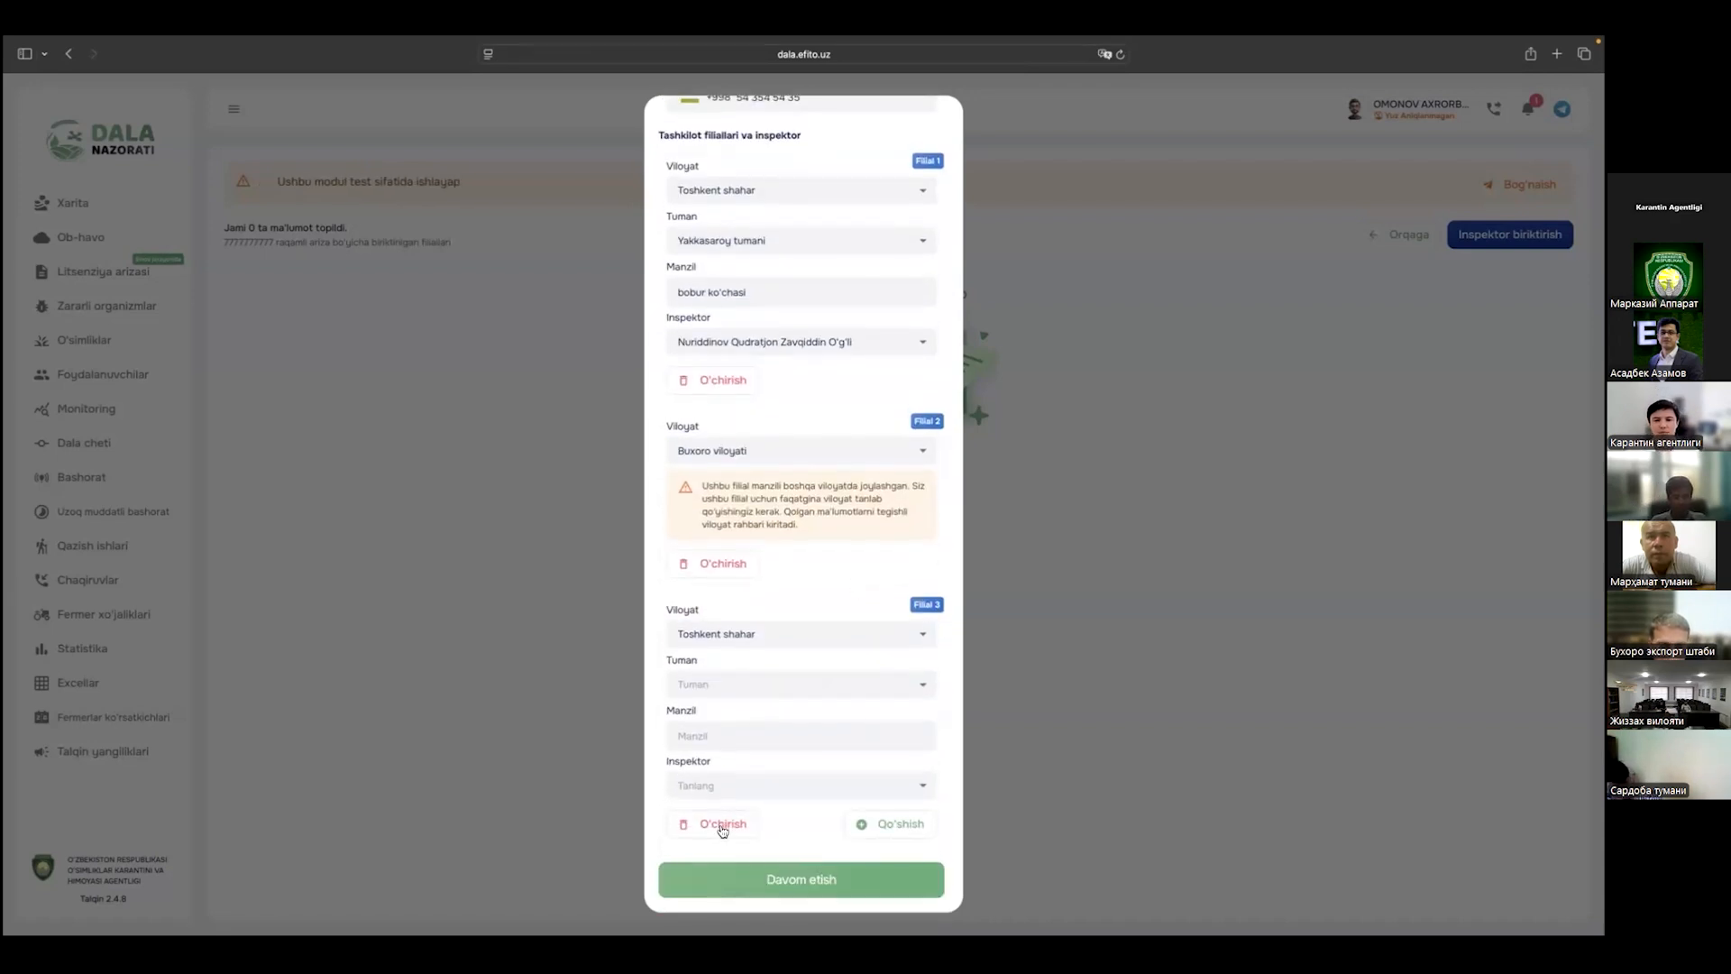
{"action": "left_click", "coordinate": [721, 823]}
{"action": "scroll", "coordinate": [721, 397], "scroll_direction": "up", "scroll_amount": 3}
{"action": "scroll", "coordinate": [741, 468], "scroll_direction": "down", "scroll_amount": 3}
{"action": "left_click", "coordinate": [826, 881]}
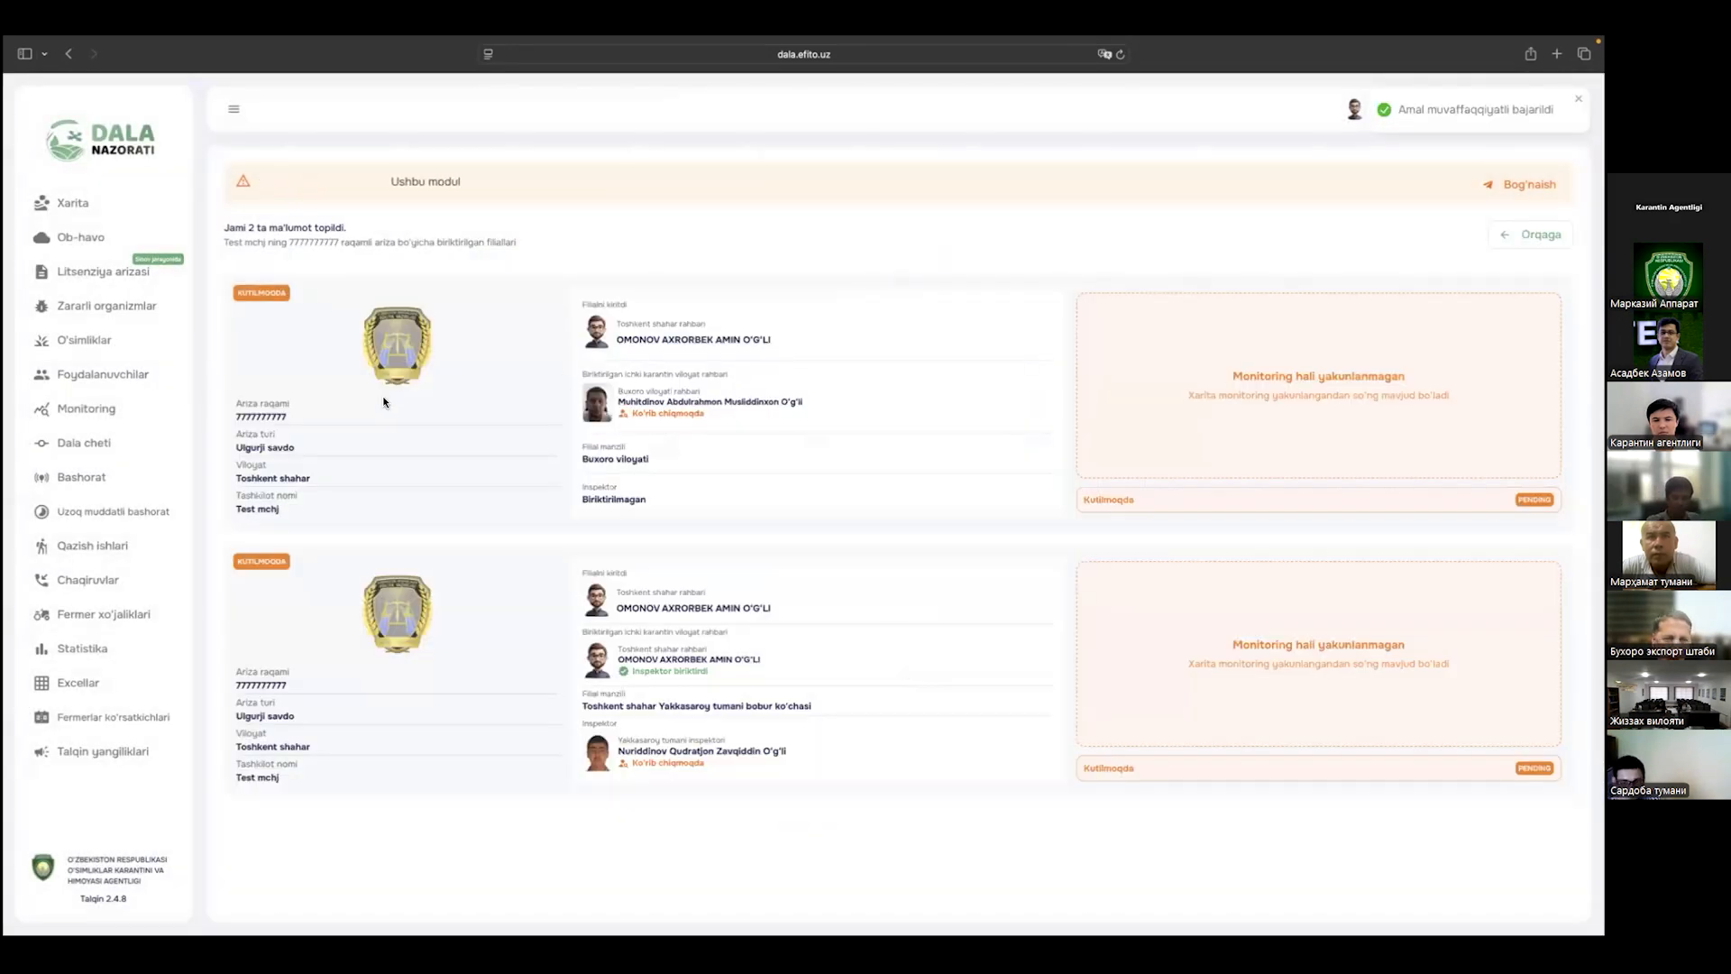
Step: Open the Test mchj application from Litsenziya arizasi and review both branch cards' statuses
{"action": "left_click", "coordinate": [153, 273]}
{"action": "left_click", "coordinate": [361, 434]}
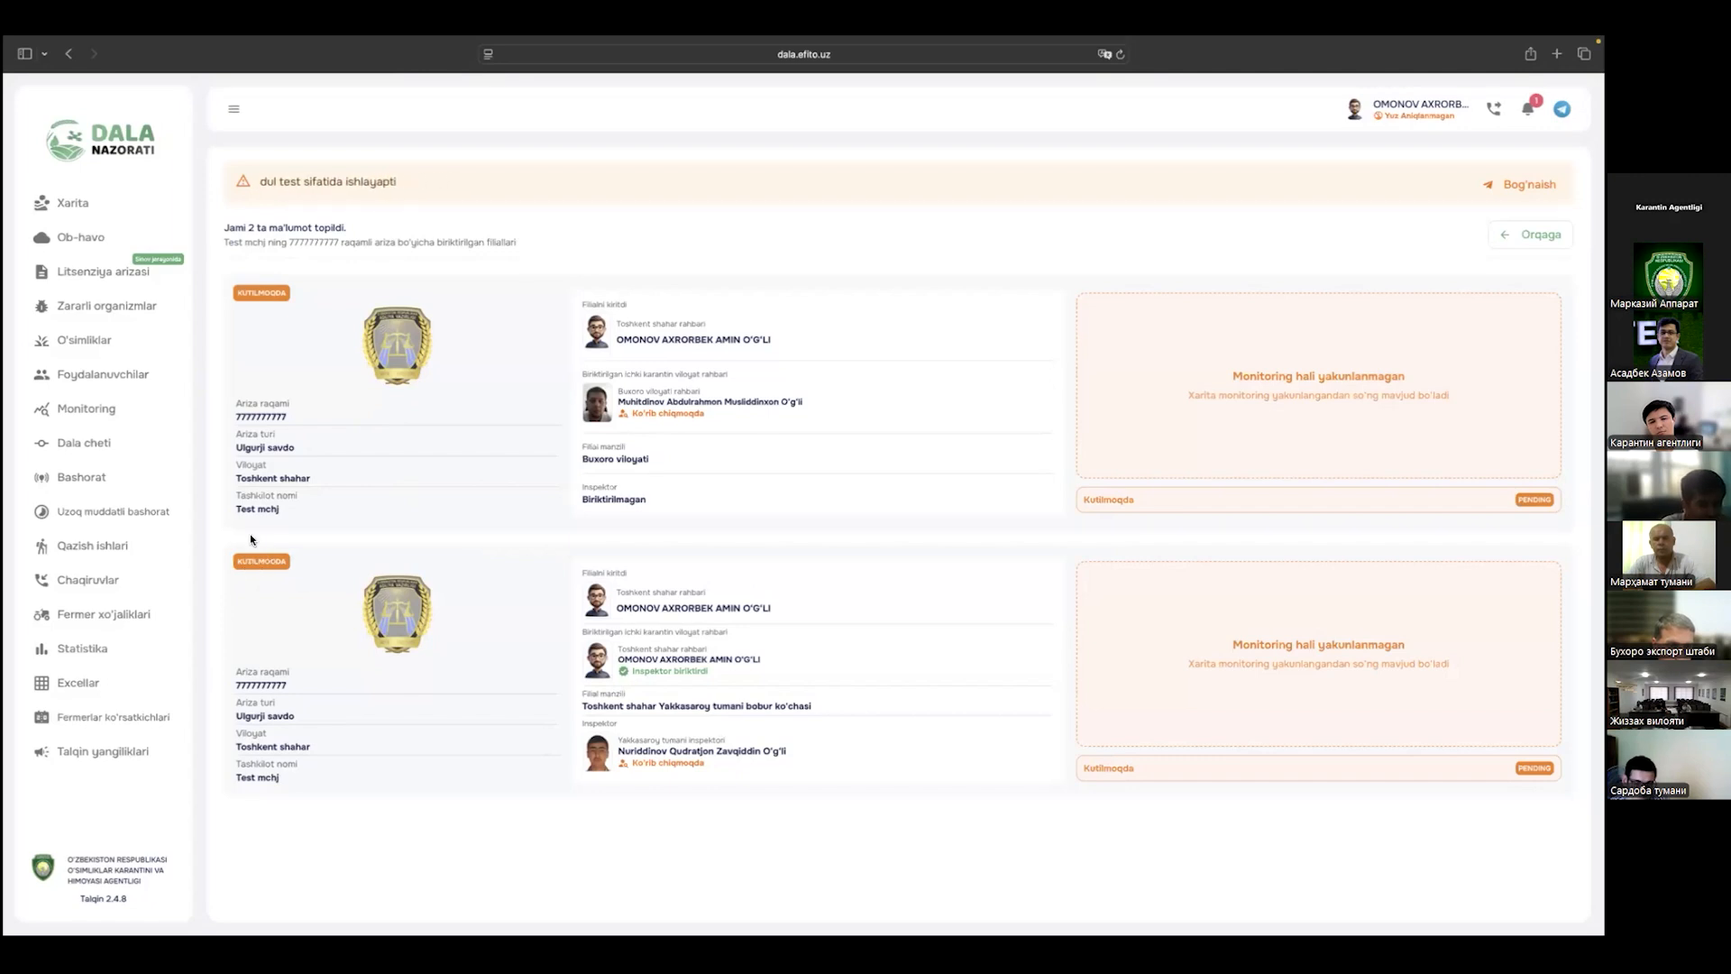
{"action": "left_click_drag", "start_coordinate": [233, 403], "coordinate": [306, 414]}
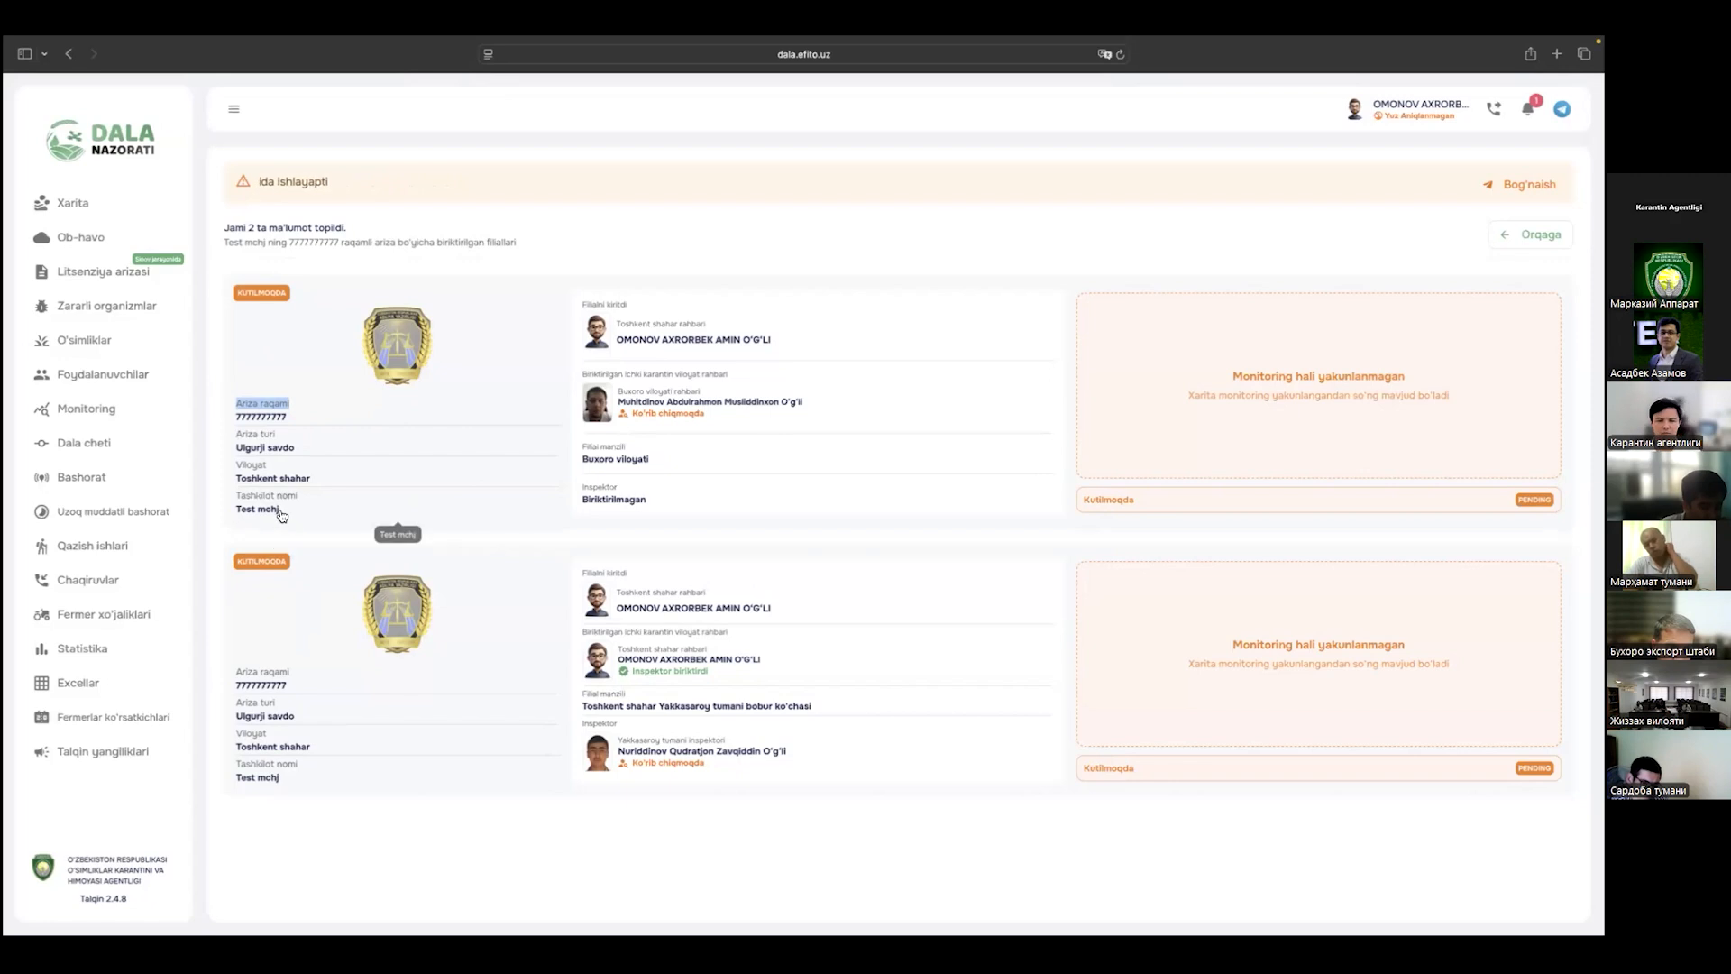
{"action": "left_click", "coordinate": [511, 533]}
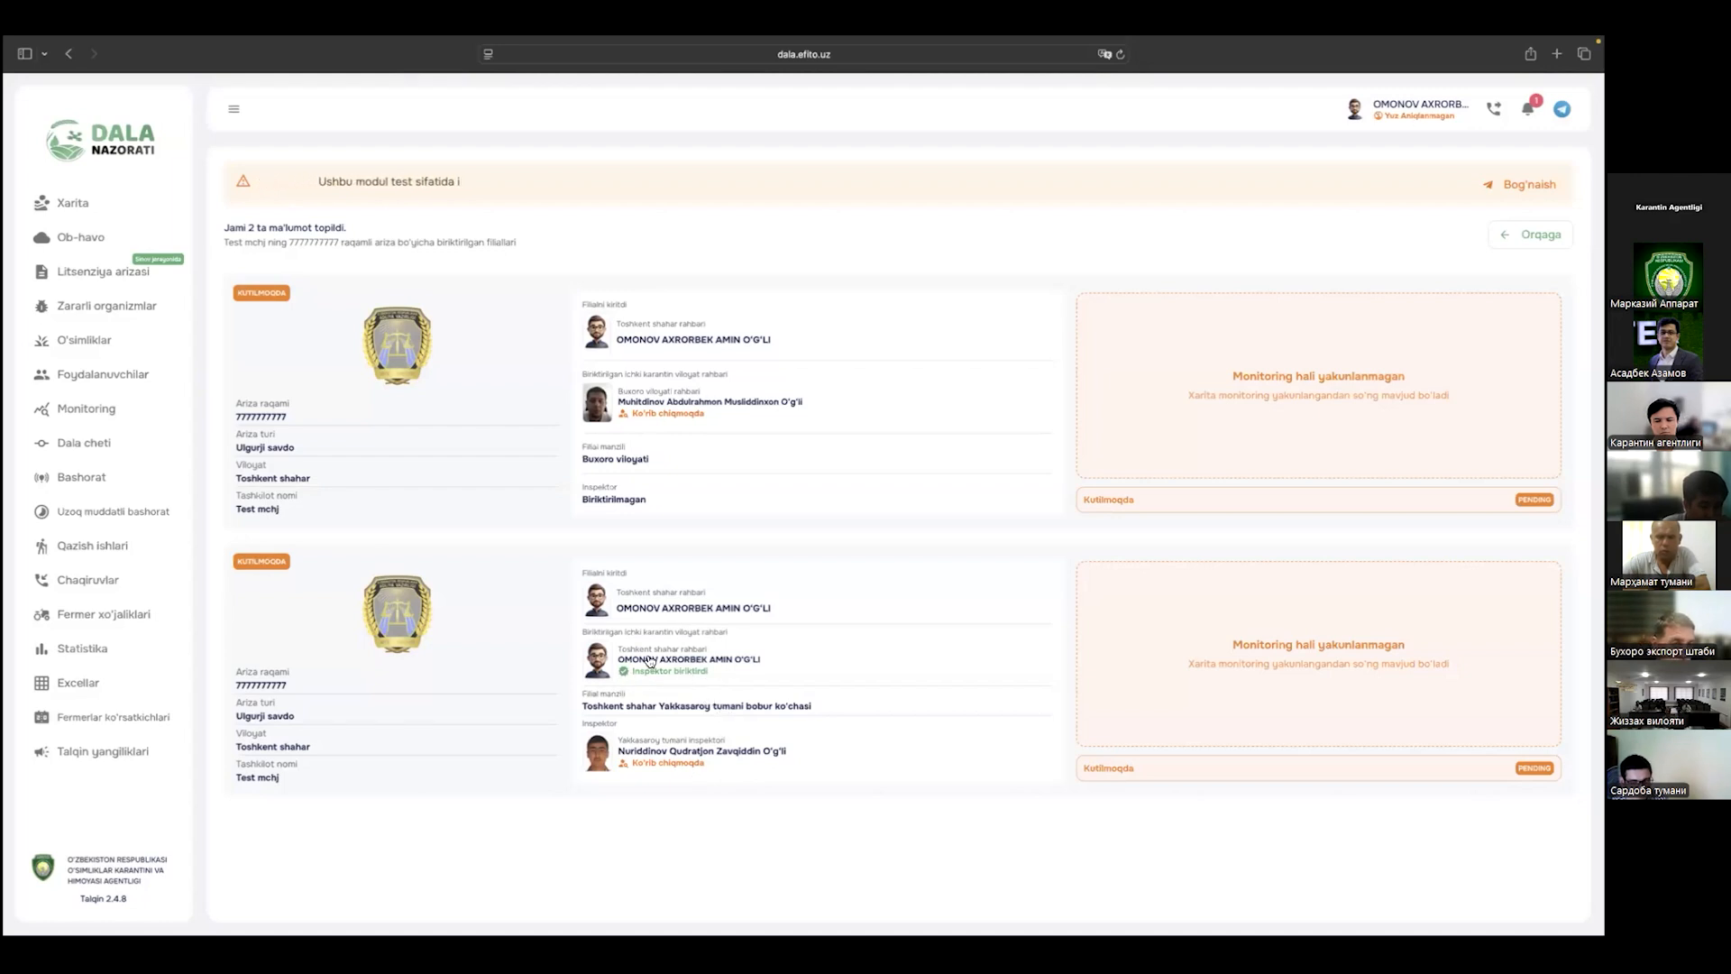
{"action": "left_click_drag", "start_coordinate": [715, 678], "coordinate": [655, 676]}
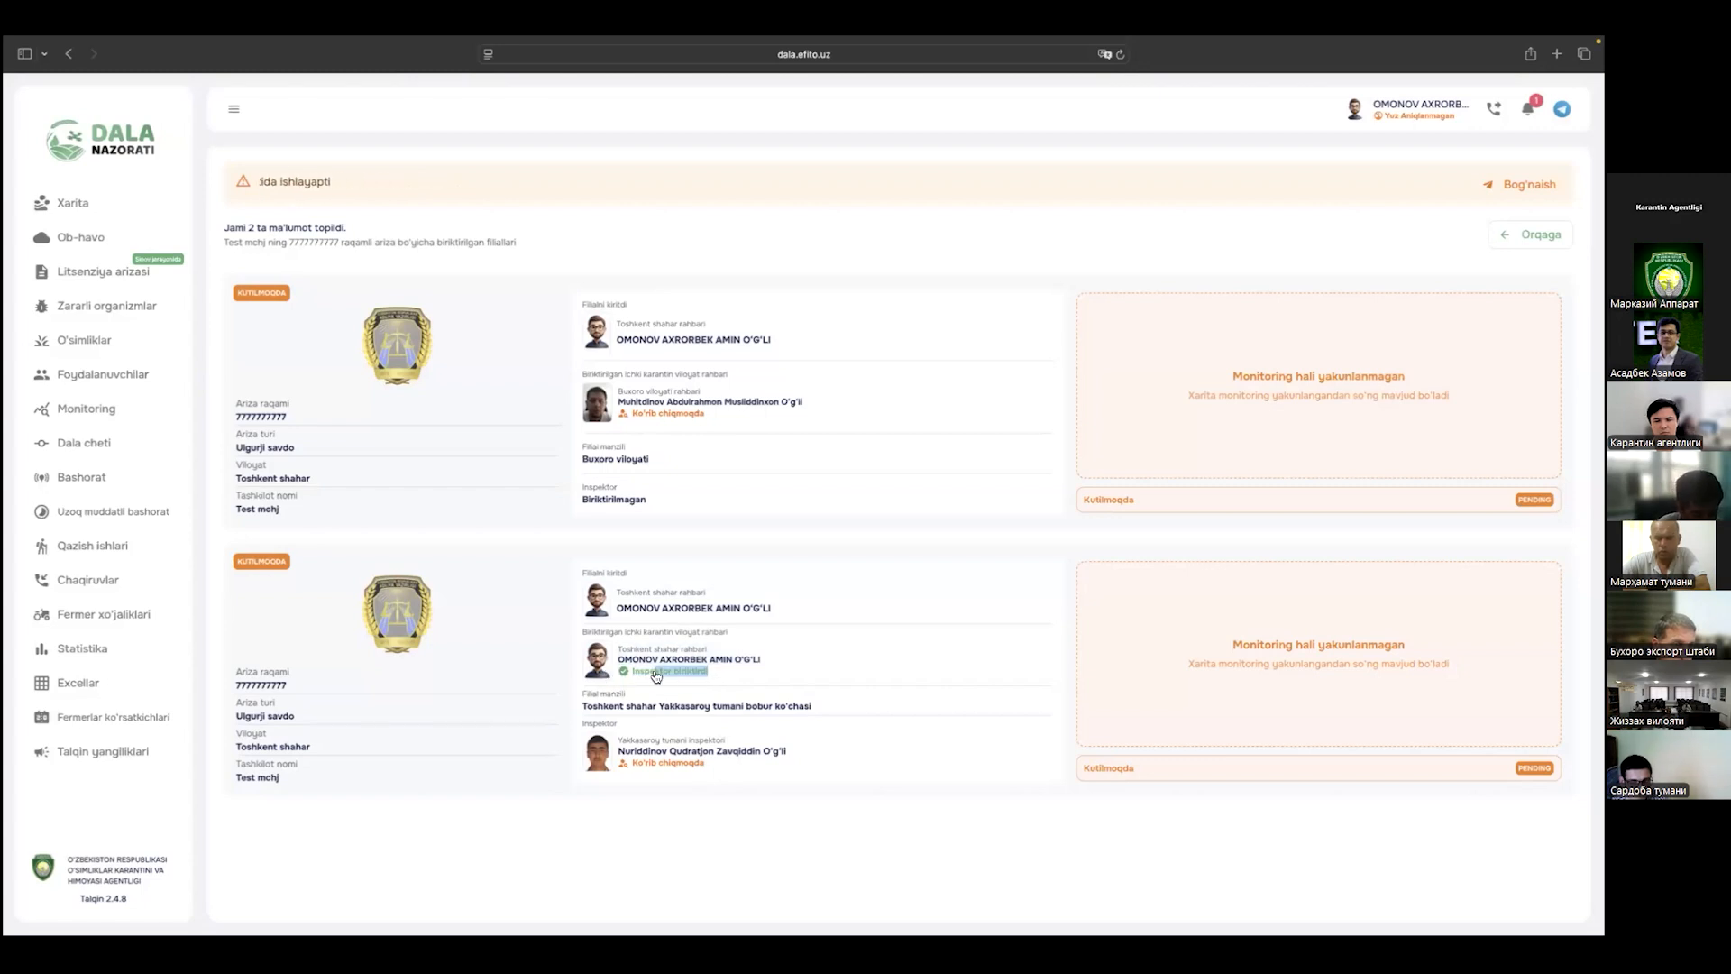
{"action": "left_click", "coordinate": [559, 532]}
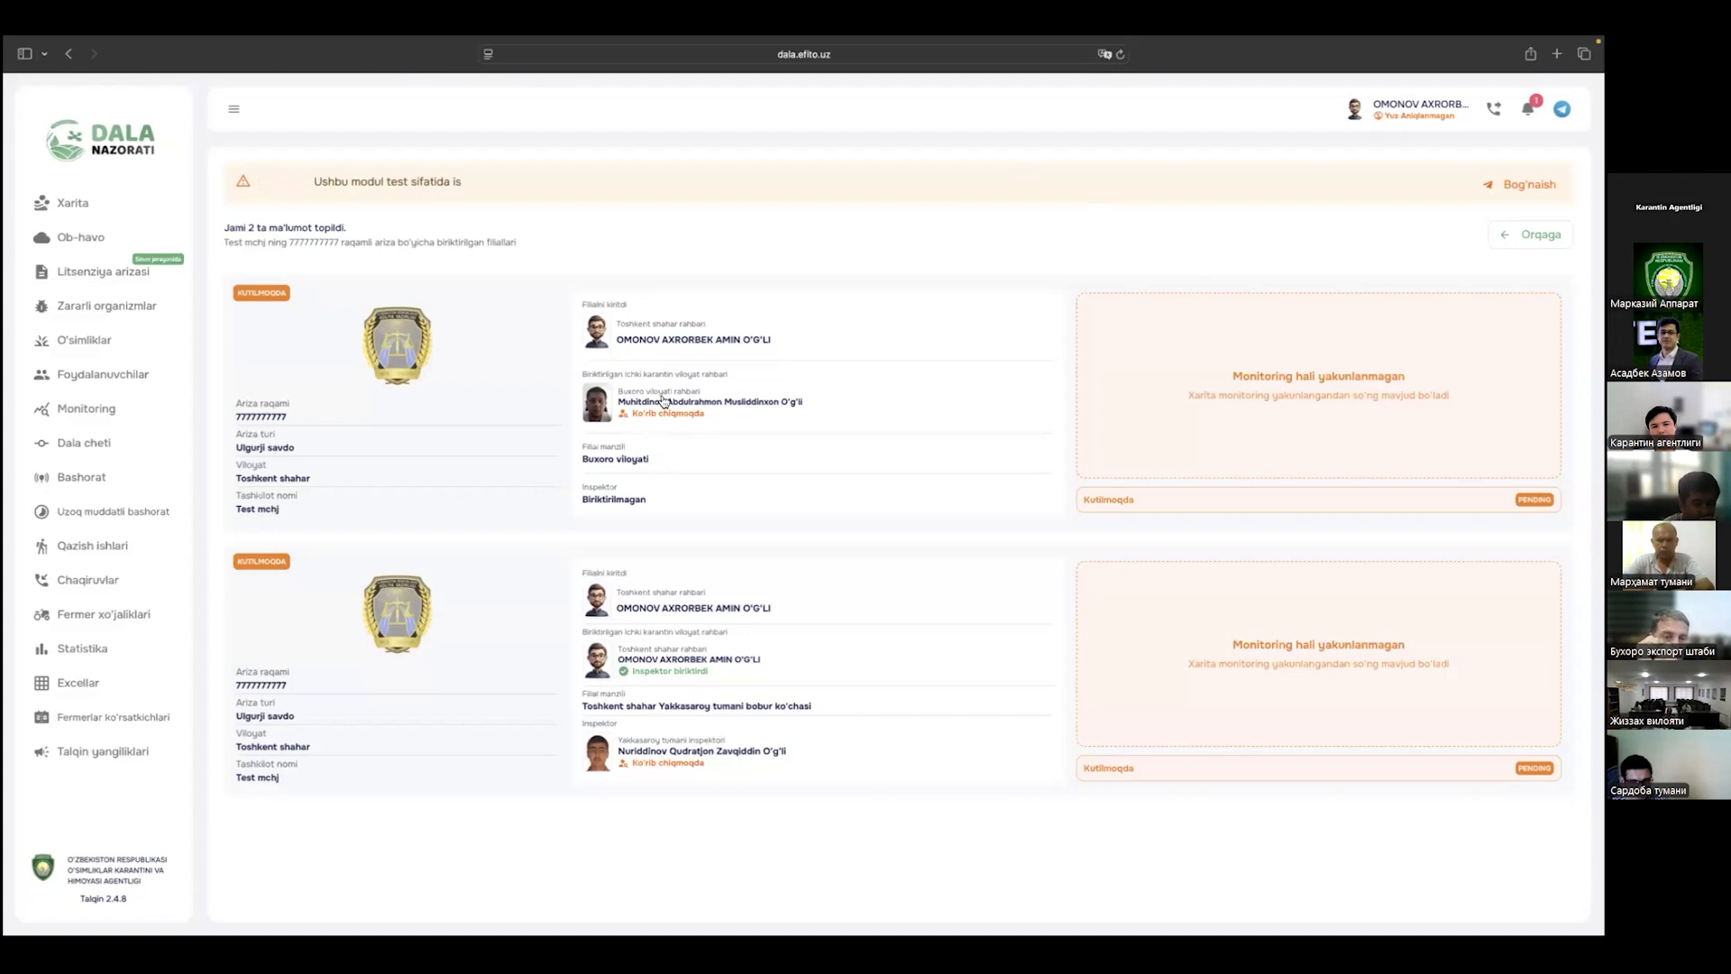
{"action": "left_click_drag", "start_coordinate": [616, 403], "coordinate": [811, 406]}
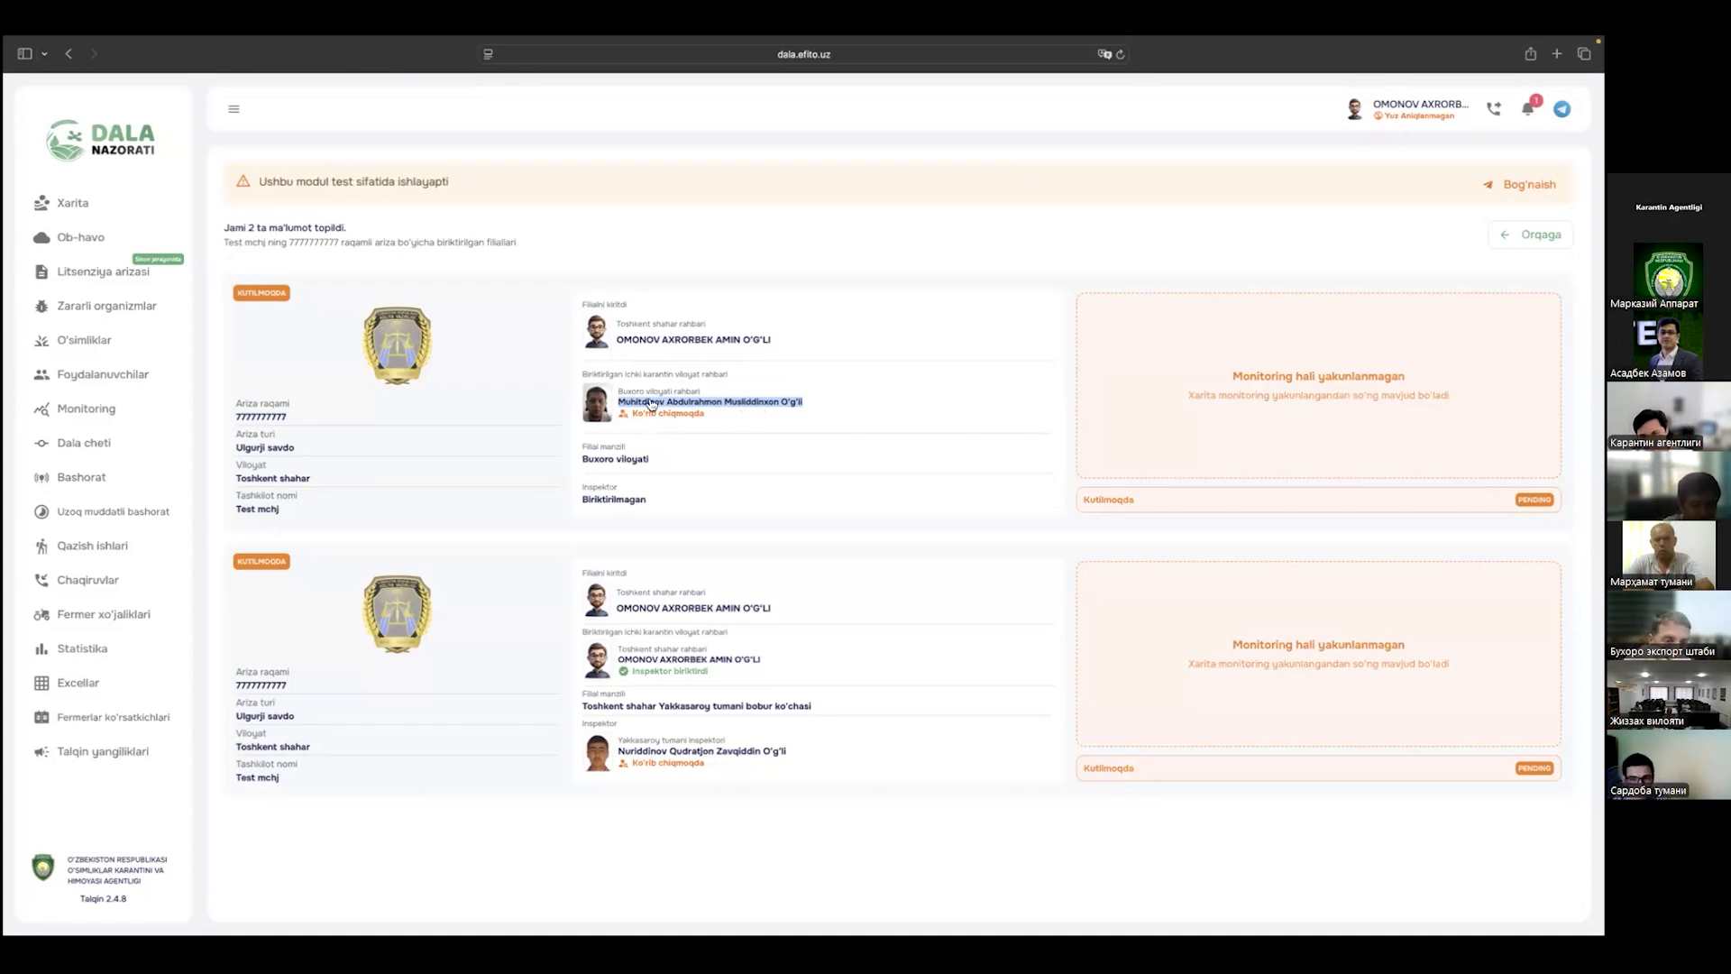
Step: Reopen the application's branch list and compare it with the Tashkent head's window
{"action": "key", "text": "ctrl+Left"}
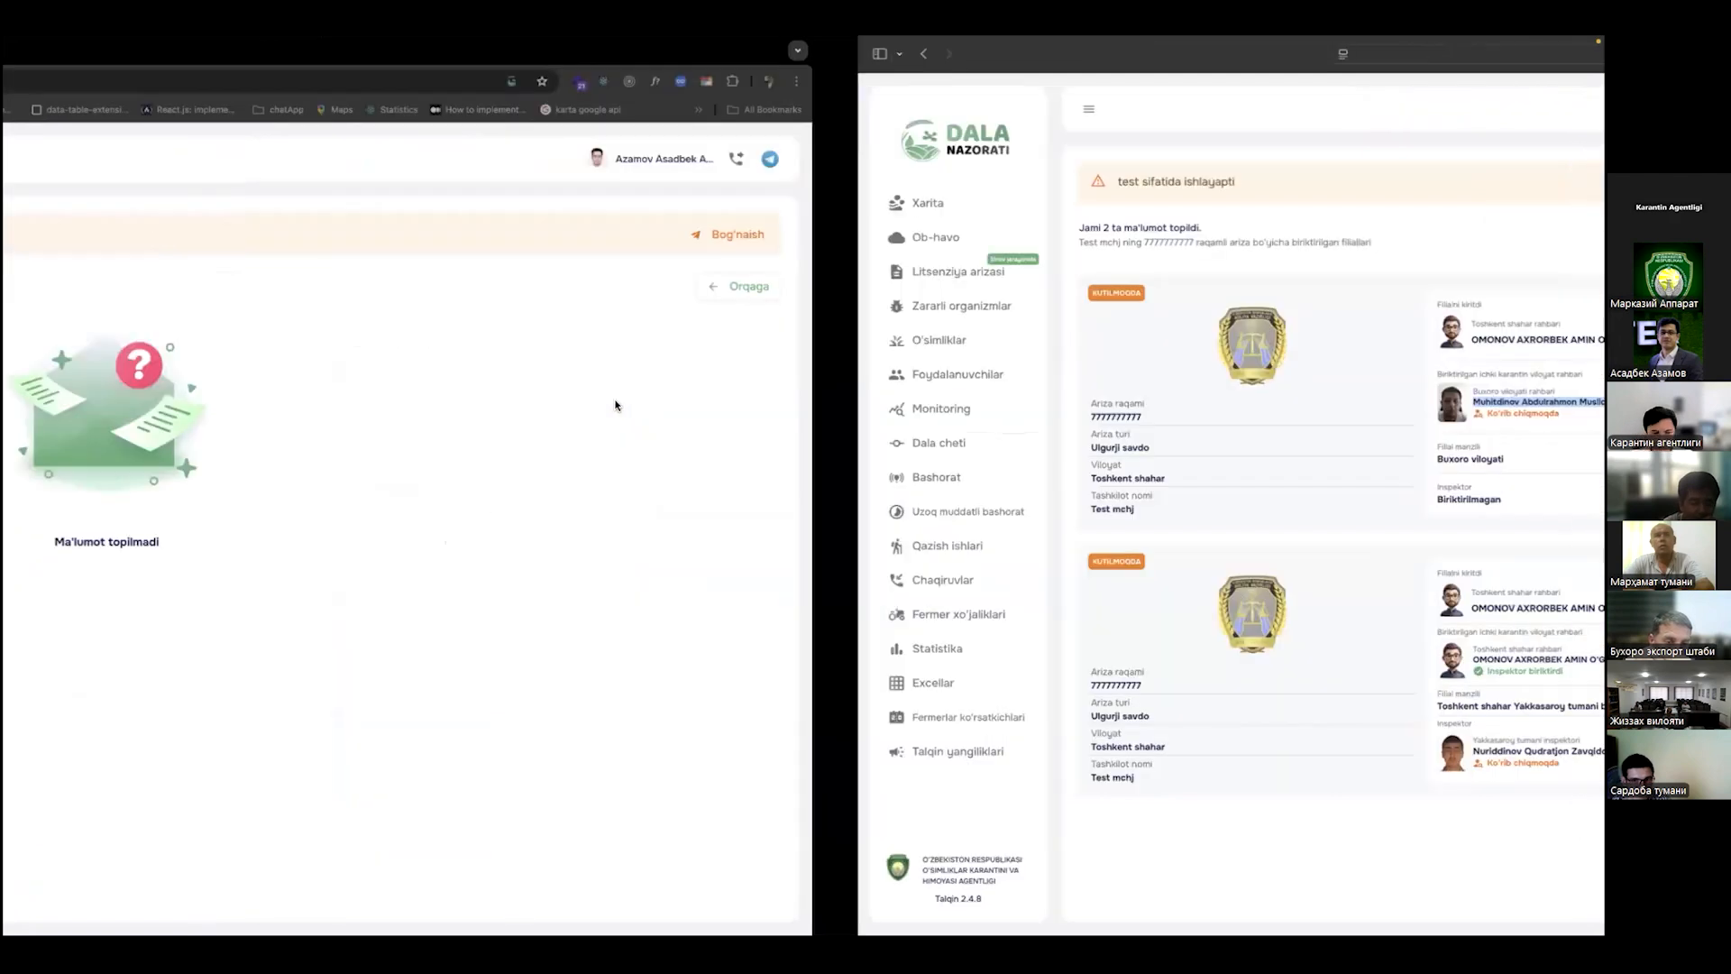
{"action": "key", "text": "ctrl+Right"}
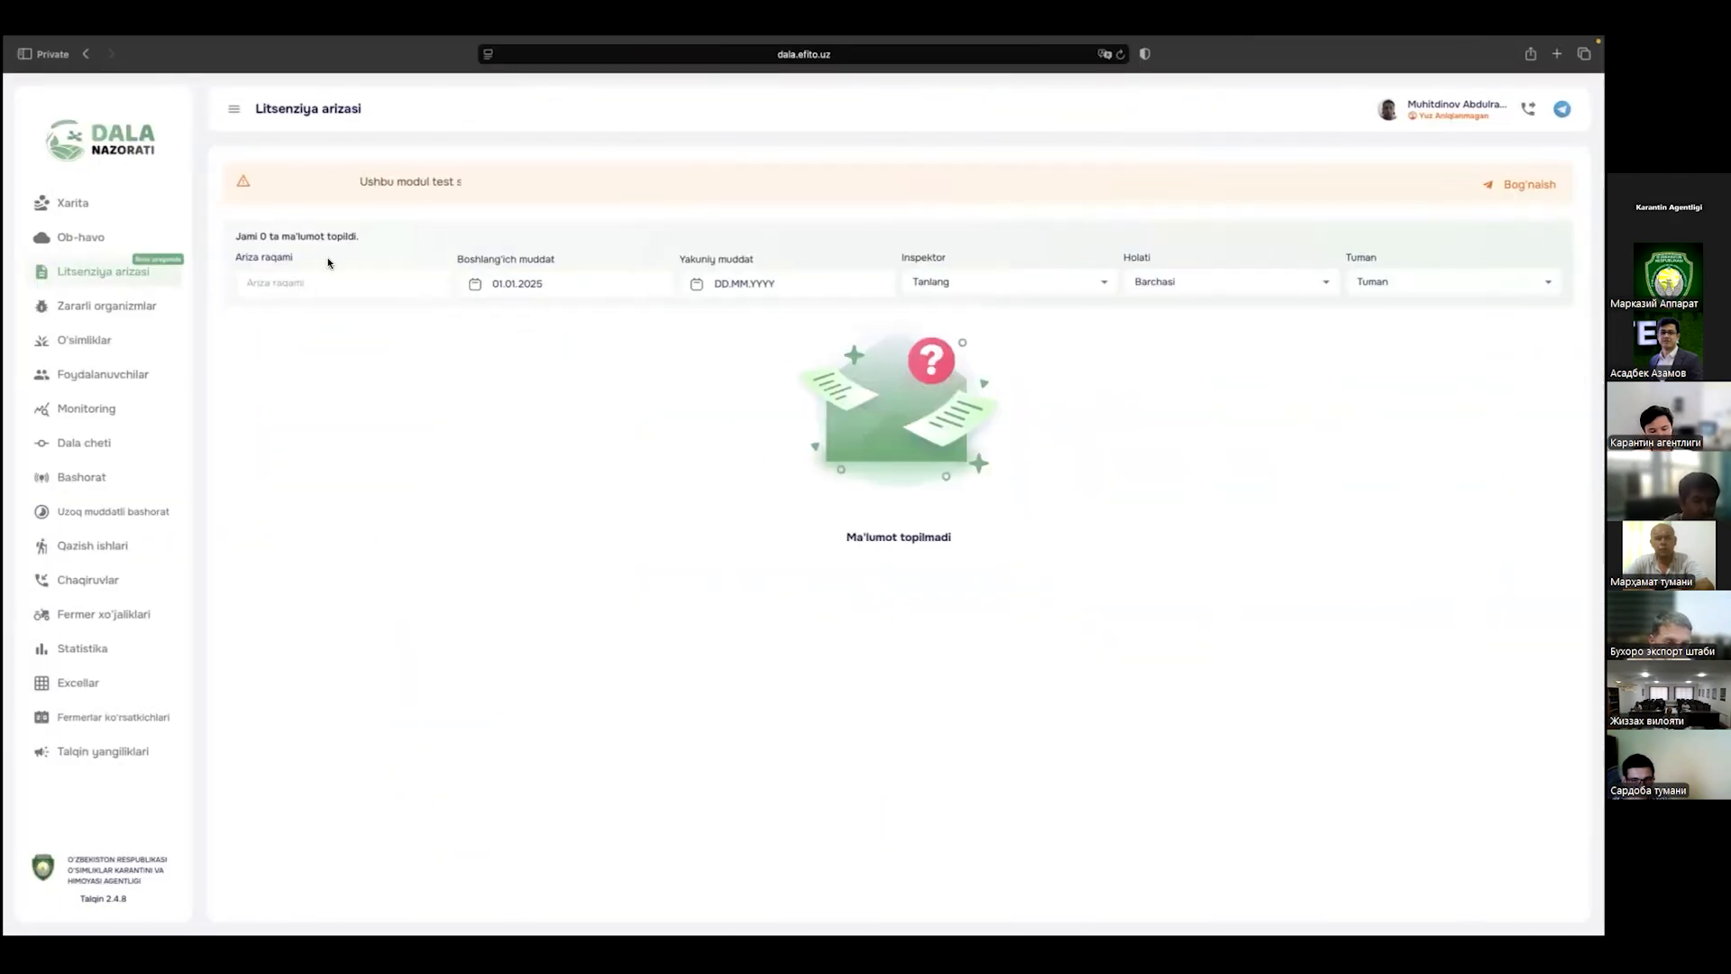
{"action": "left_click", "coordinate": [119, 306]}
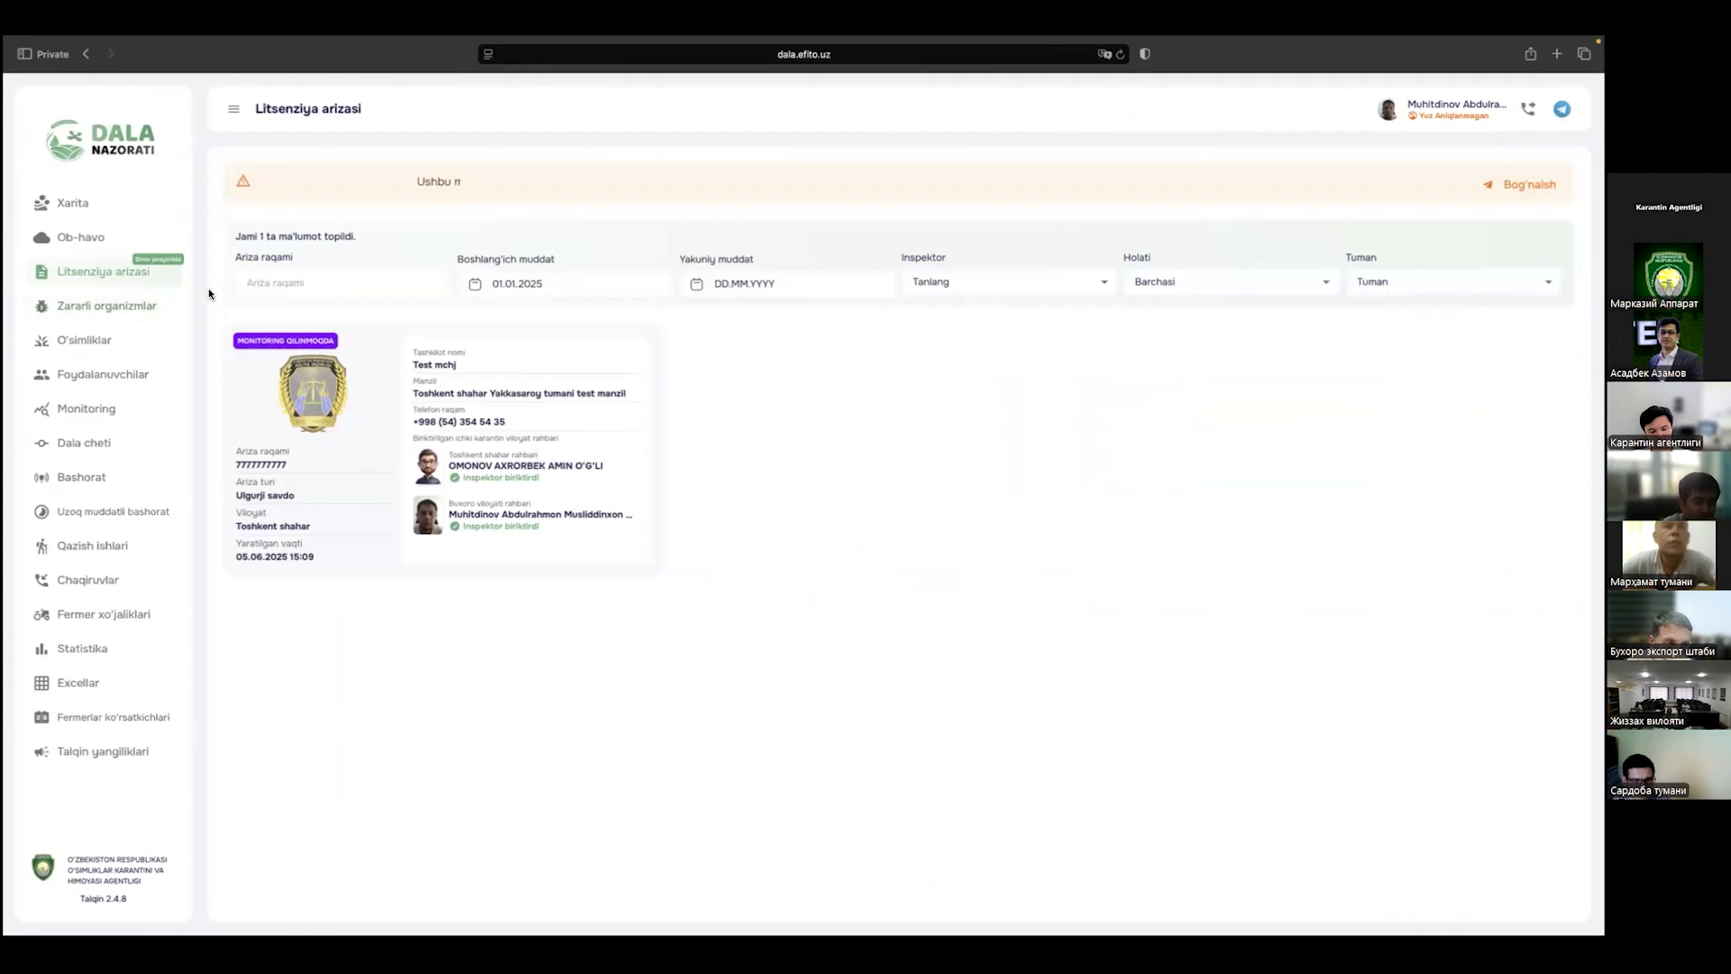
{"action": "left_click", "coordinate": [282, 389]}
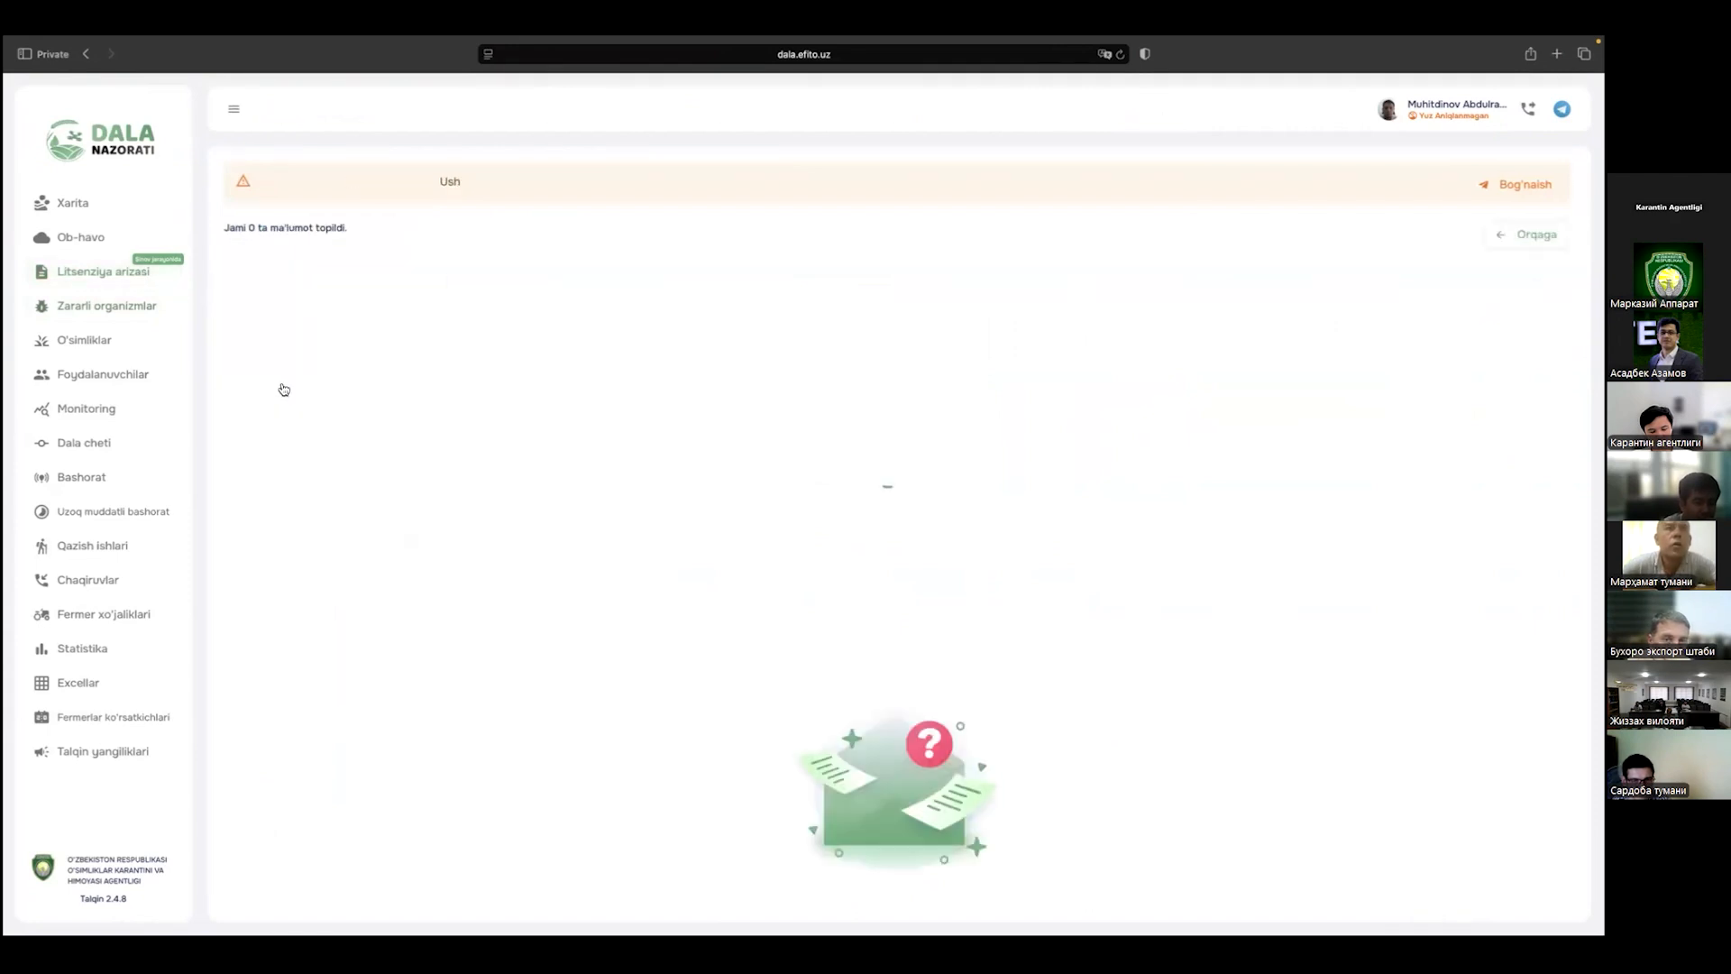
{"action": "key", "text": "ctrl+Right"}
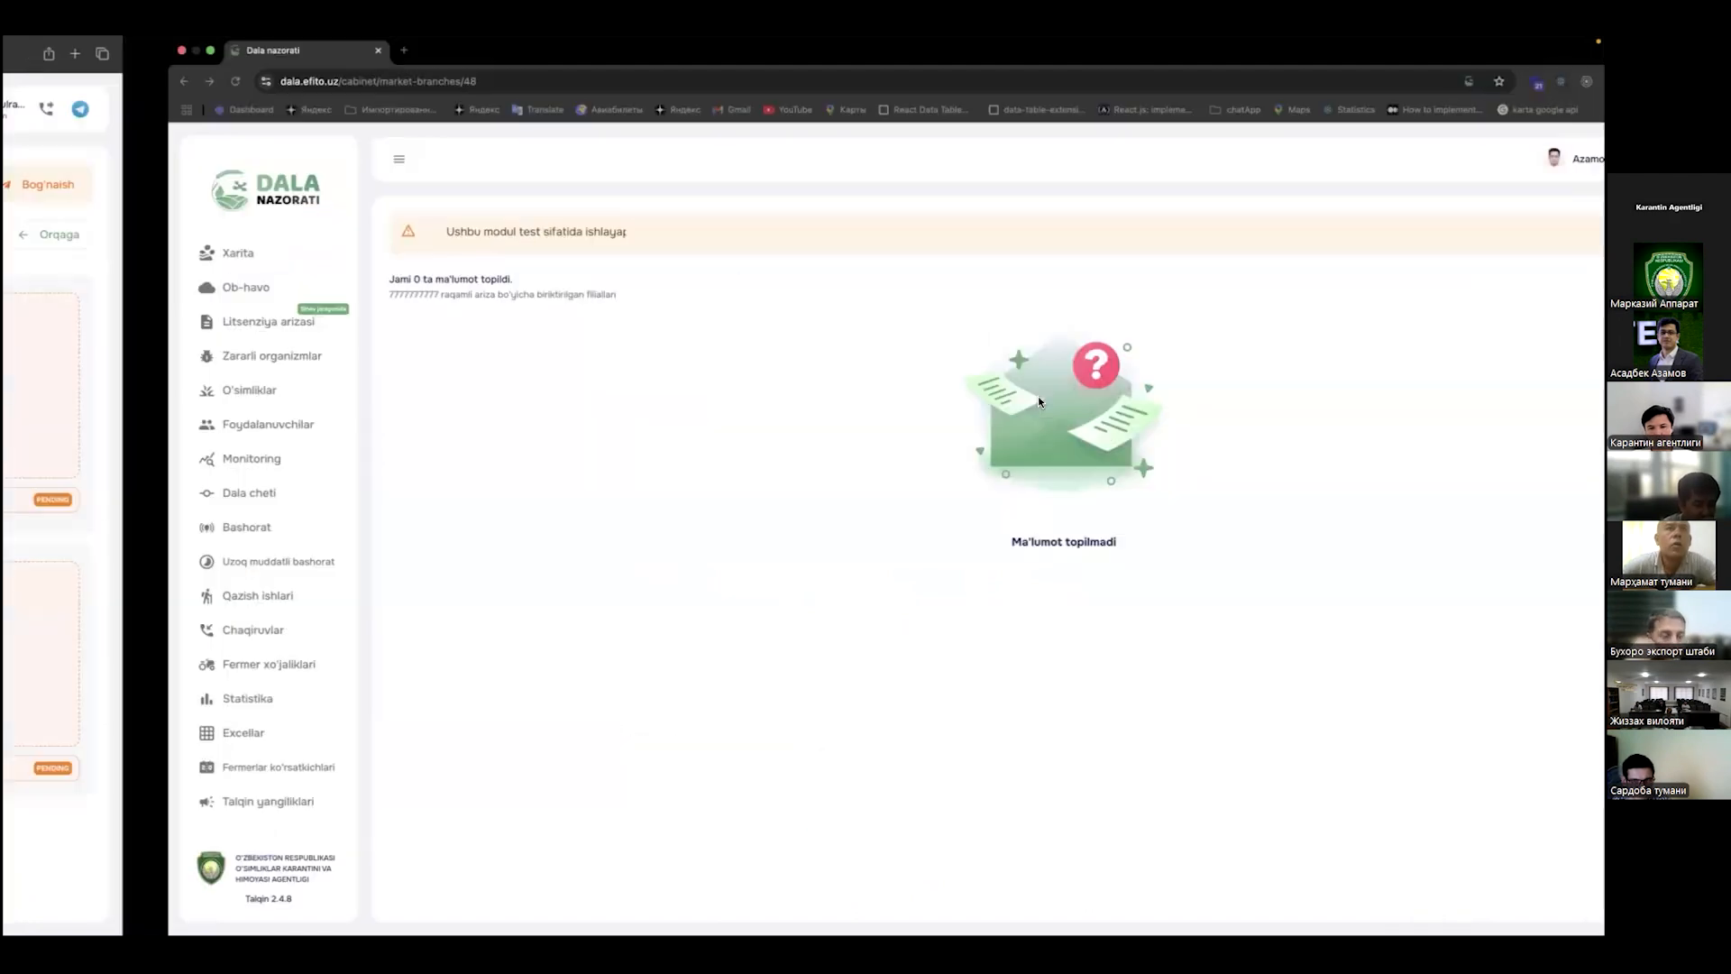
{"action": "key", "text": "ctrl+Right"}
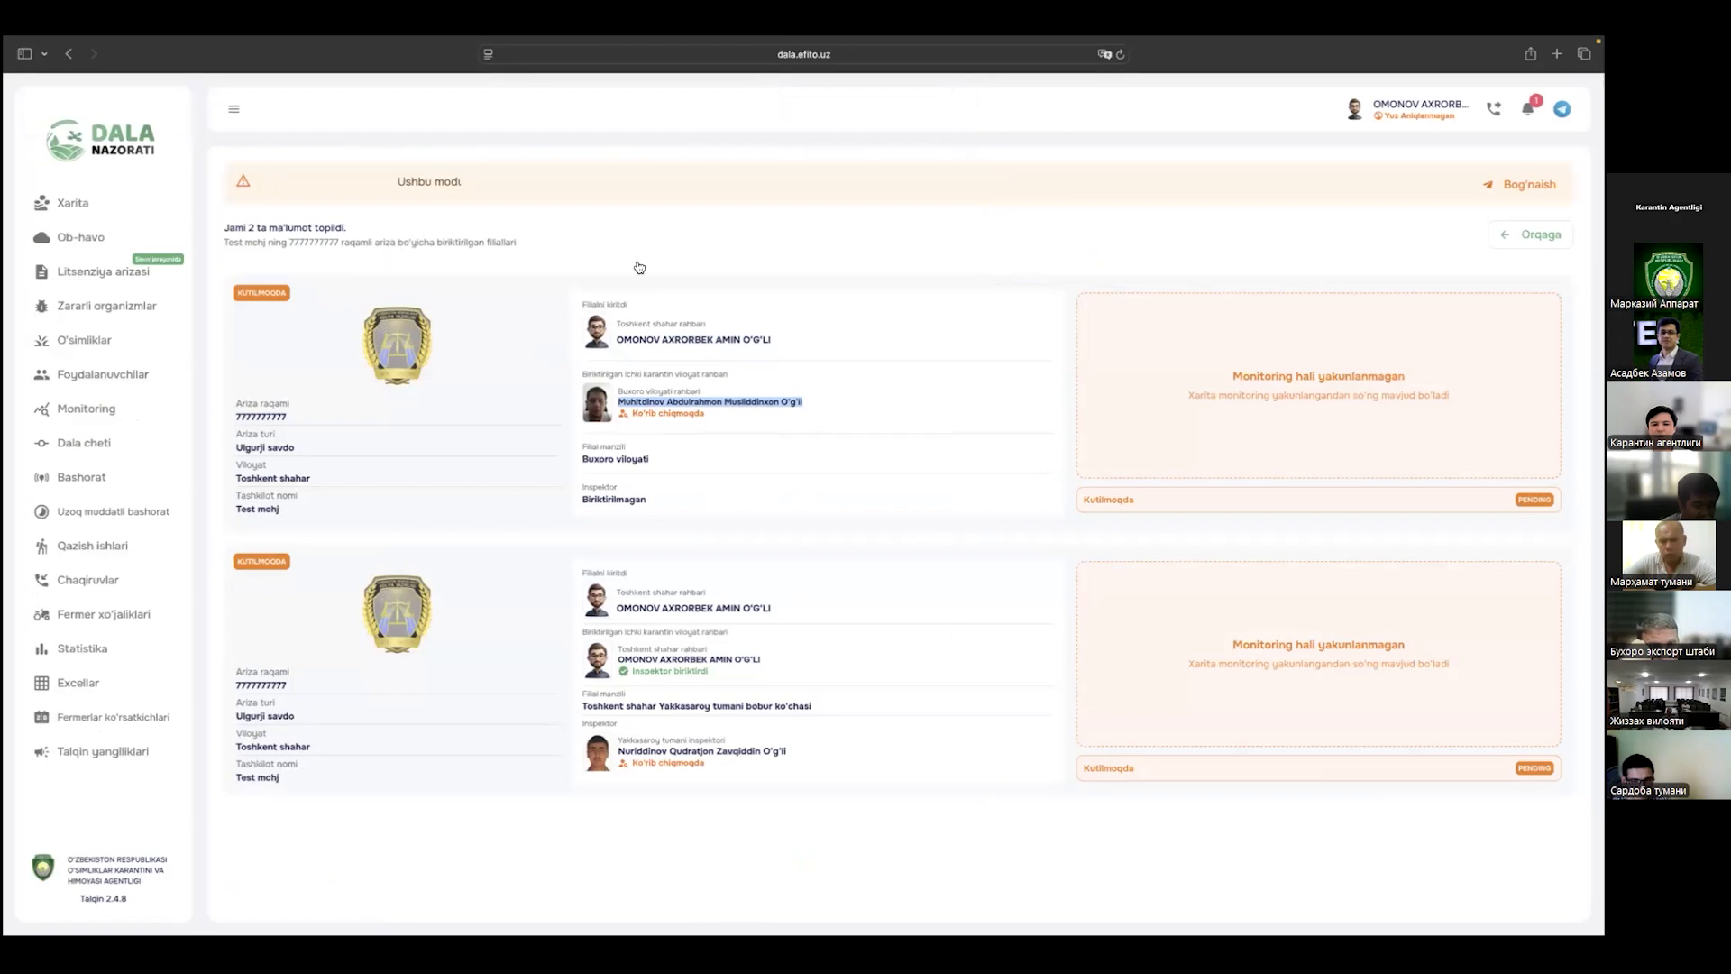
{"action": "left_click", "coordinate": [757, 416]}
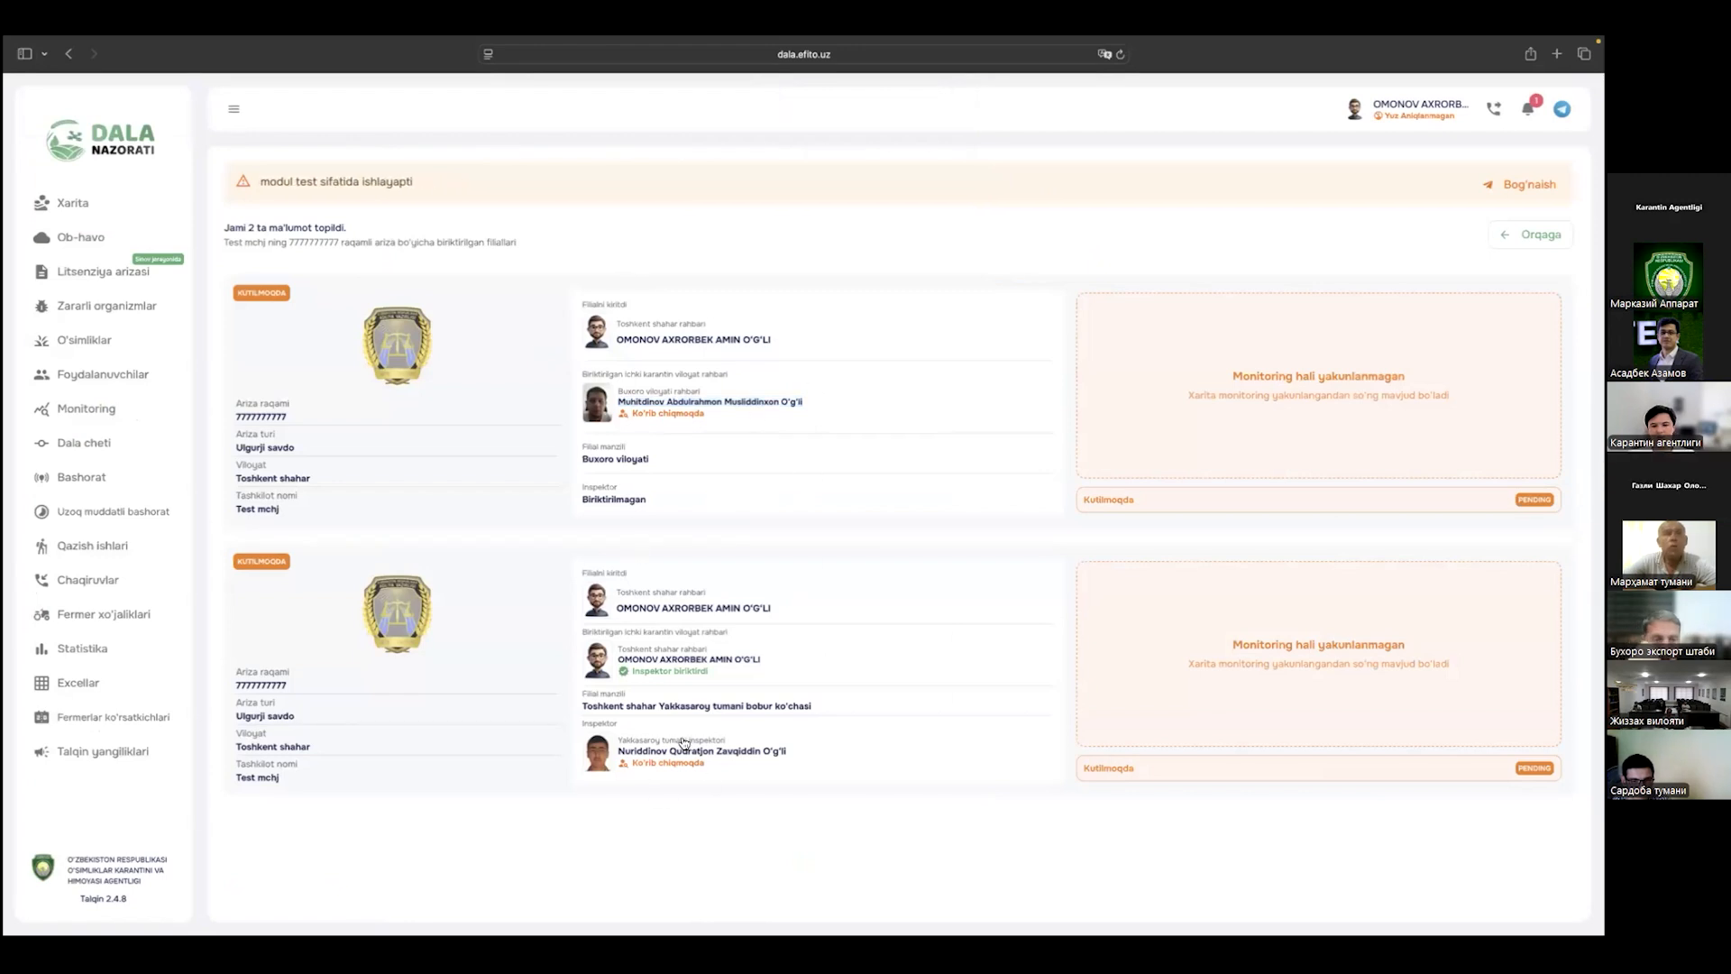
Step: In the Bukhara regional head's window, check the signed-in profile and open Litsenziya arizasi
{"action": "key", "text": "ctrl+Left"}
{"action": "key", "text": "ctrl+Left"}
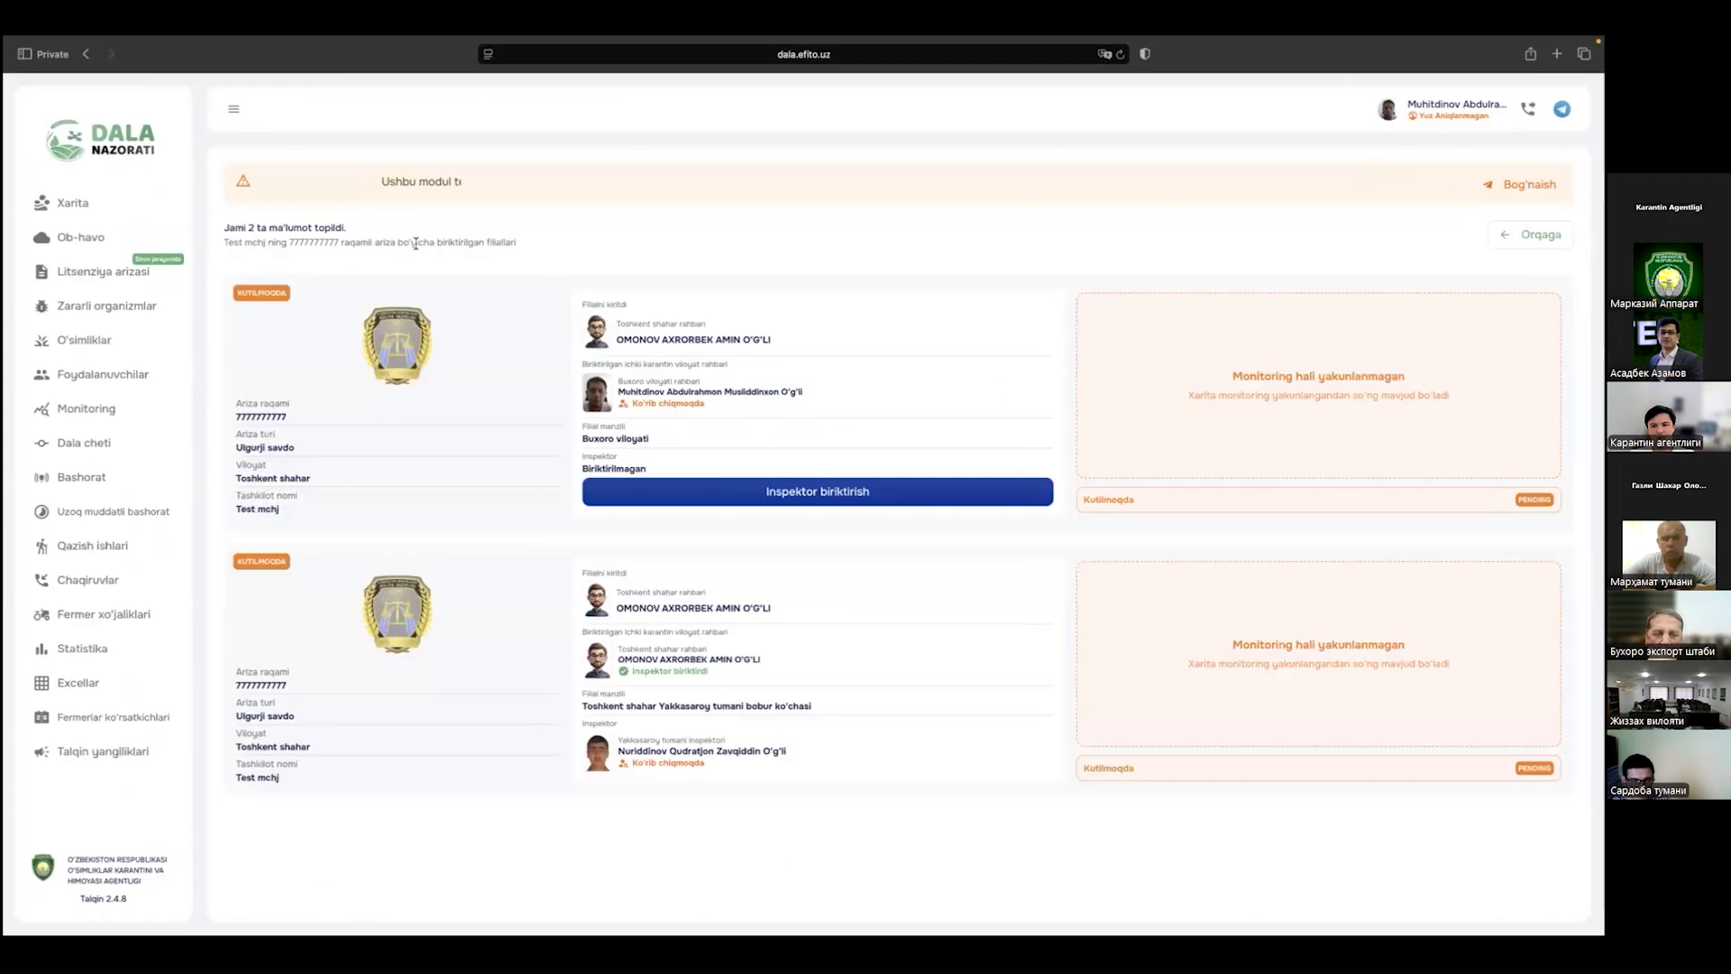
{"action": "left_click", "coordinate": [1438, 110]}
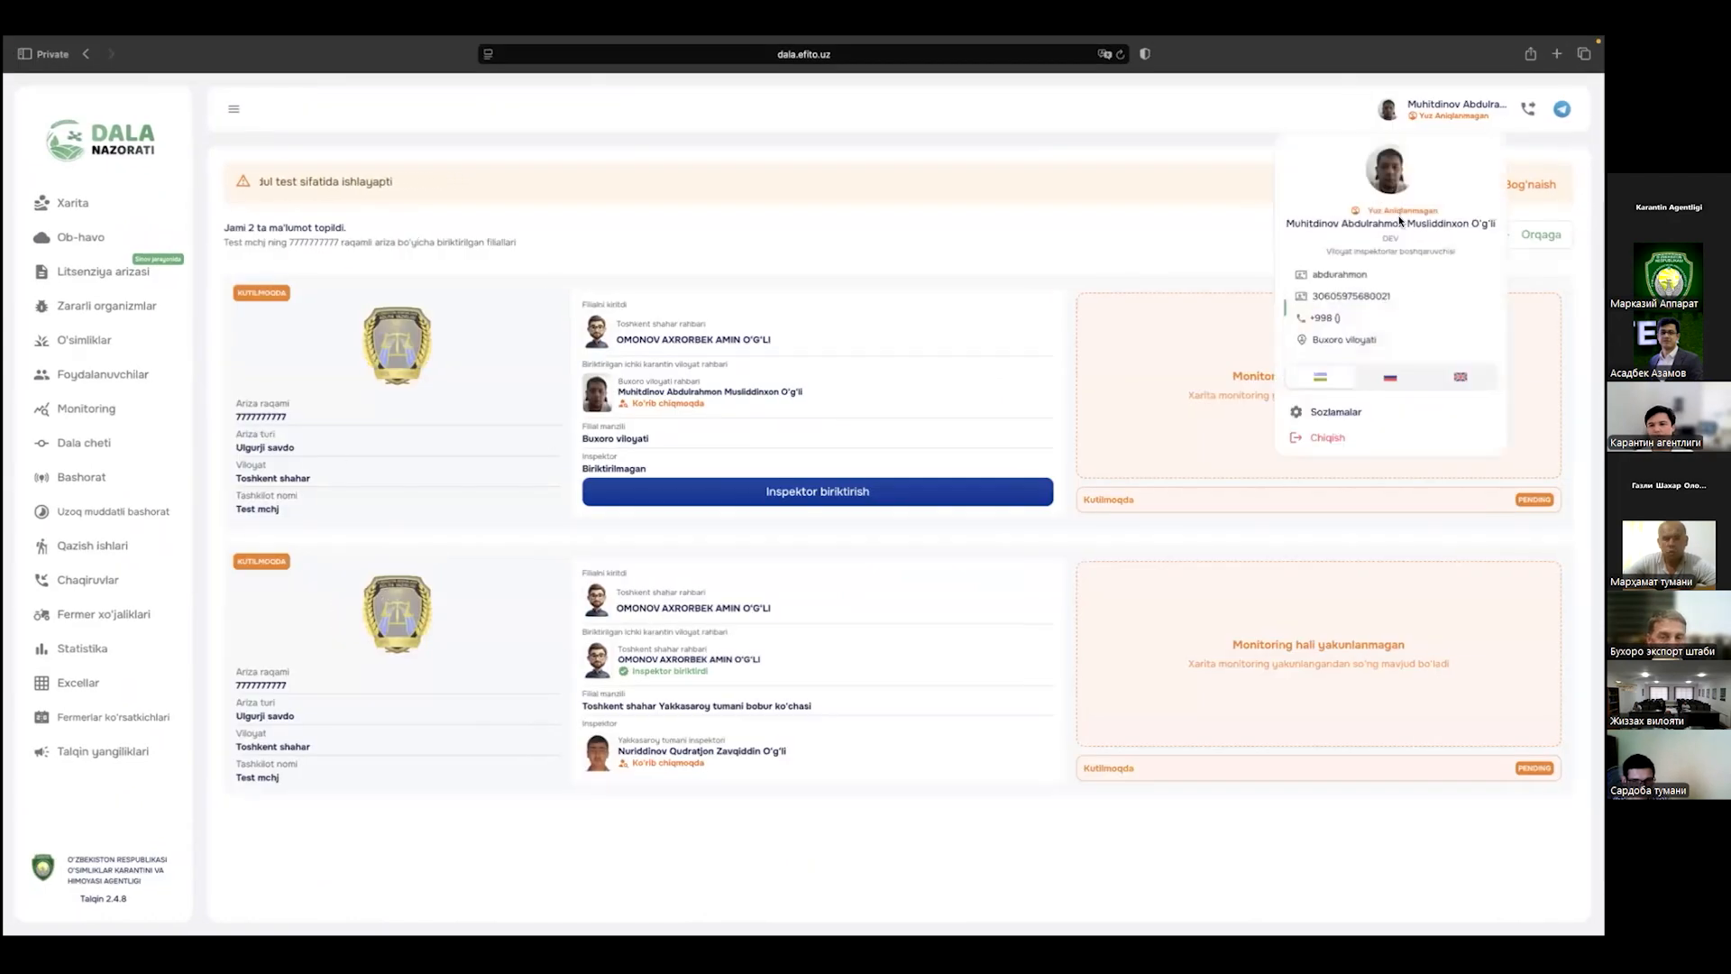
{"action": "left_click", "coordinate": [483, 410]}
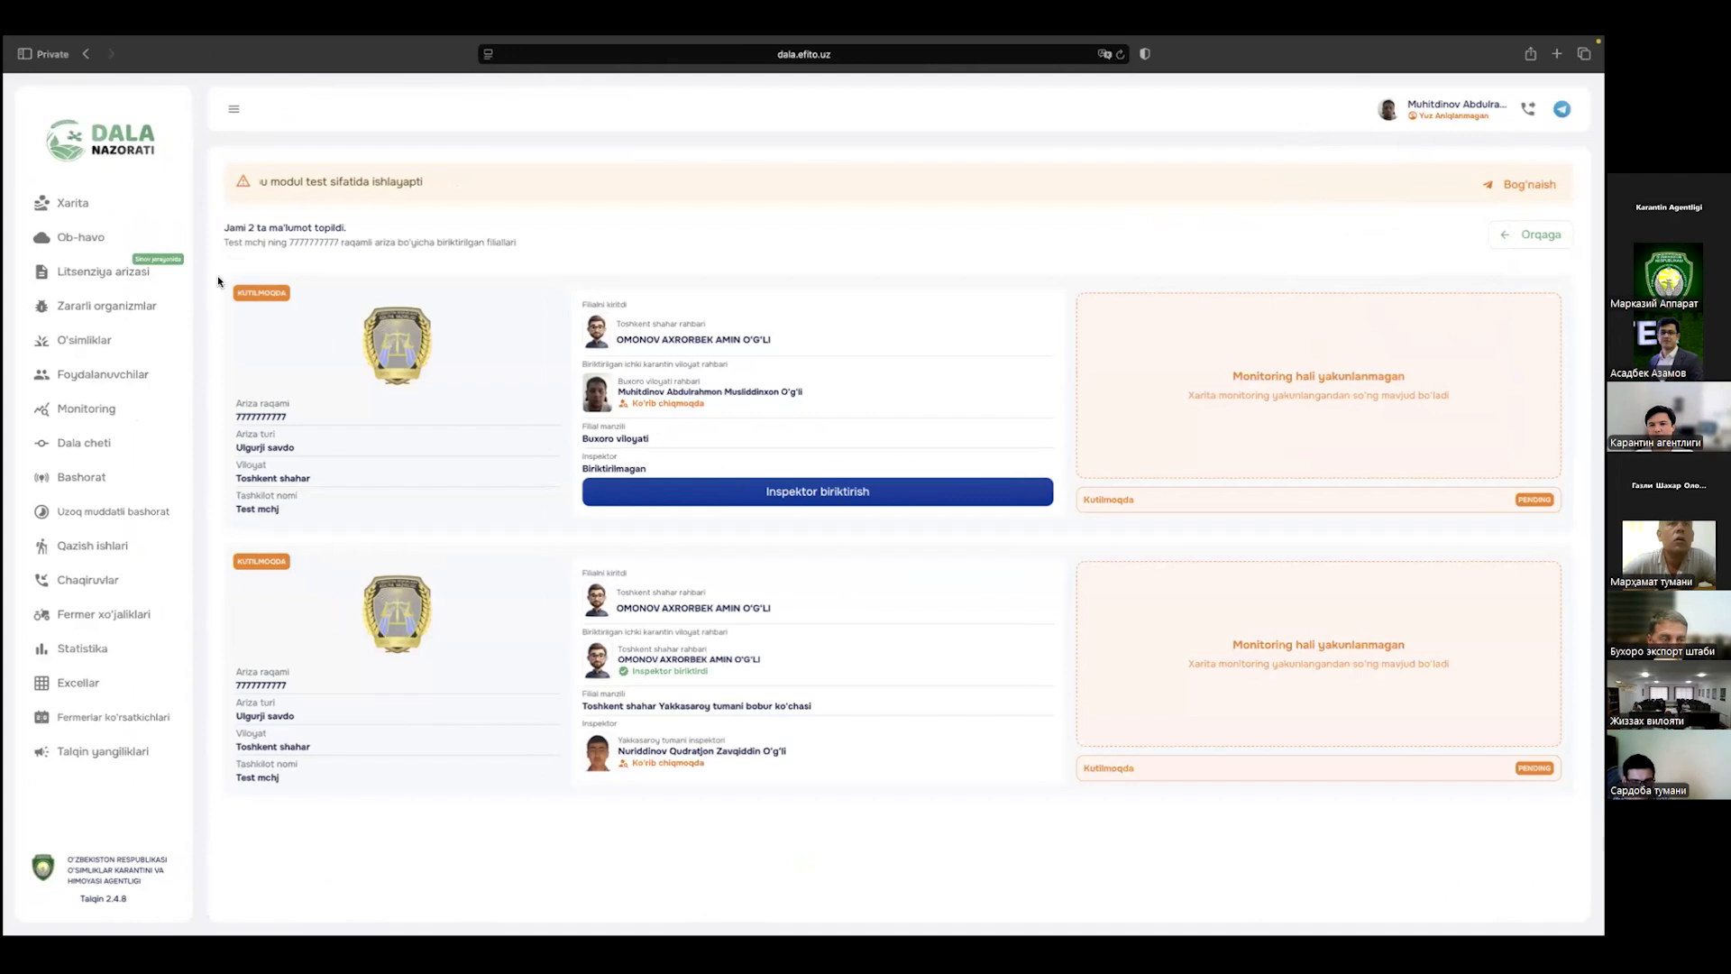
{"action": "left_click", "coordinate": [125, 266]}
Step: Assign an inspector to the Buxoro branch with district Shofirkon tumani and address 'test'
{"action": "left_click", "coordinate": [394, 481]}
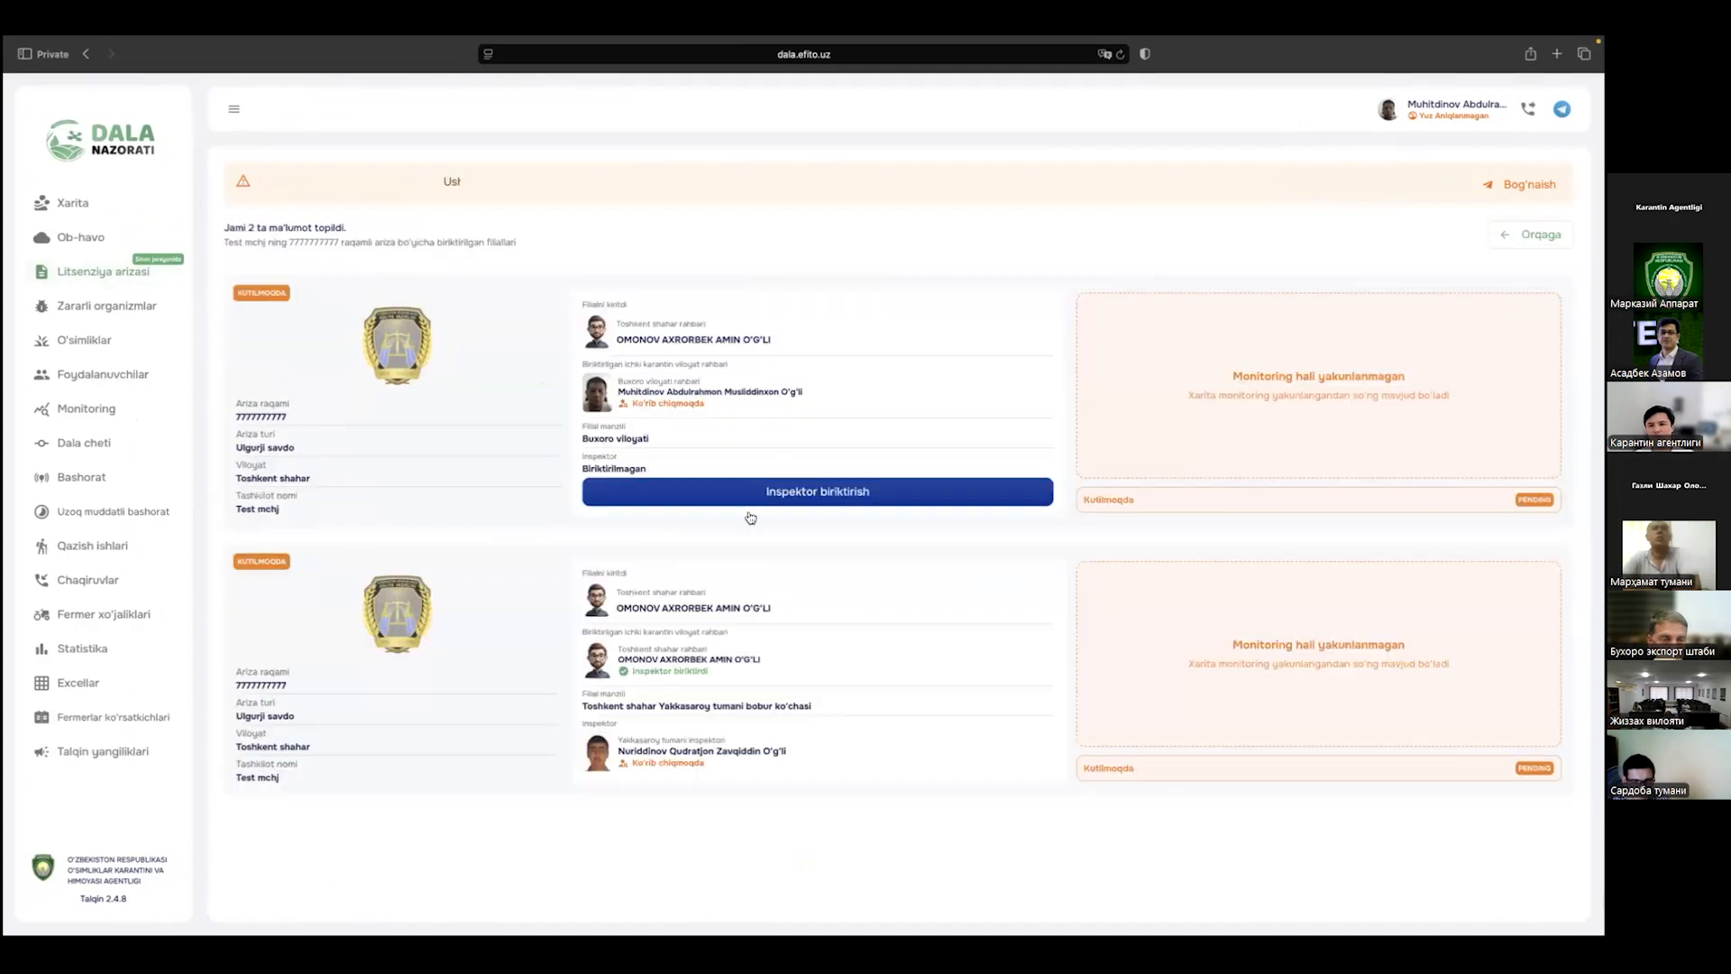
{"action": "left_click", "coordinate": [780, 498]}
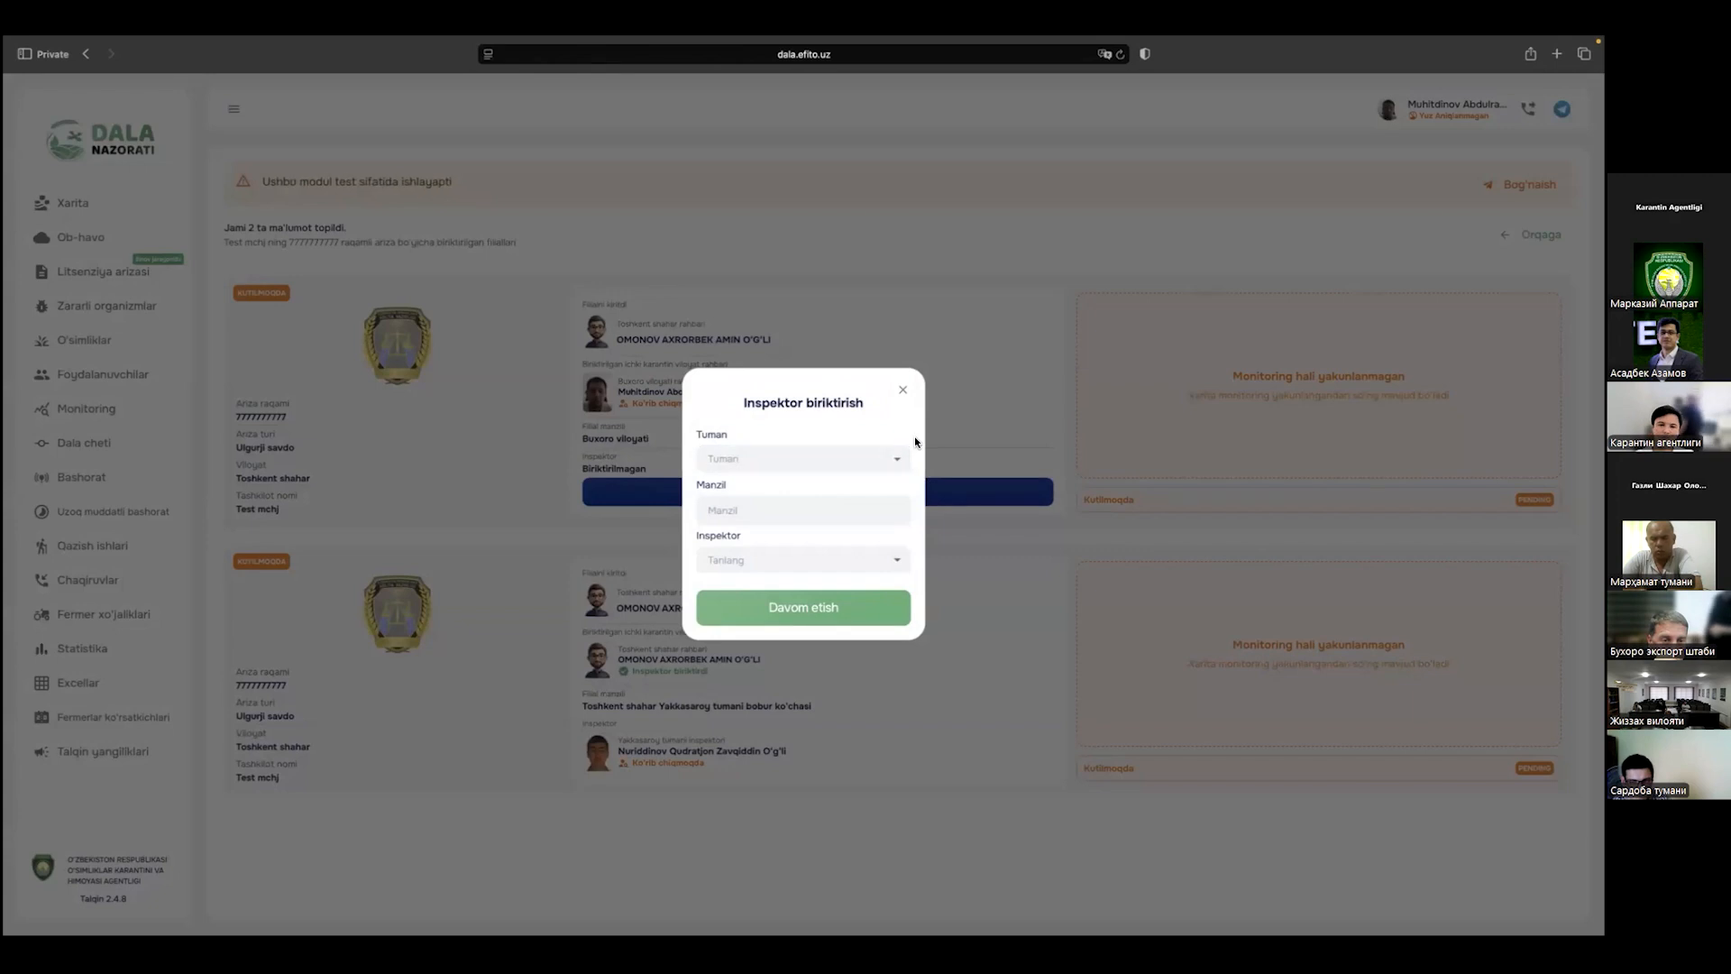
{"action": "left_click", "coordinate": [800, 458]}
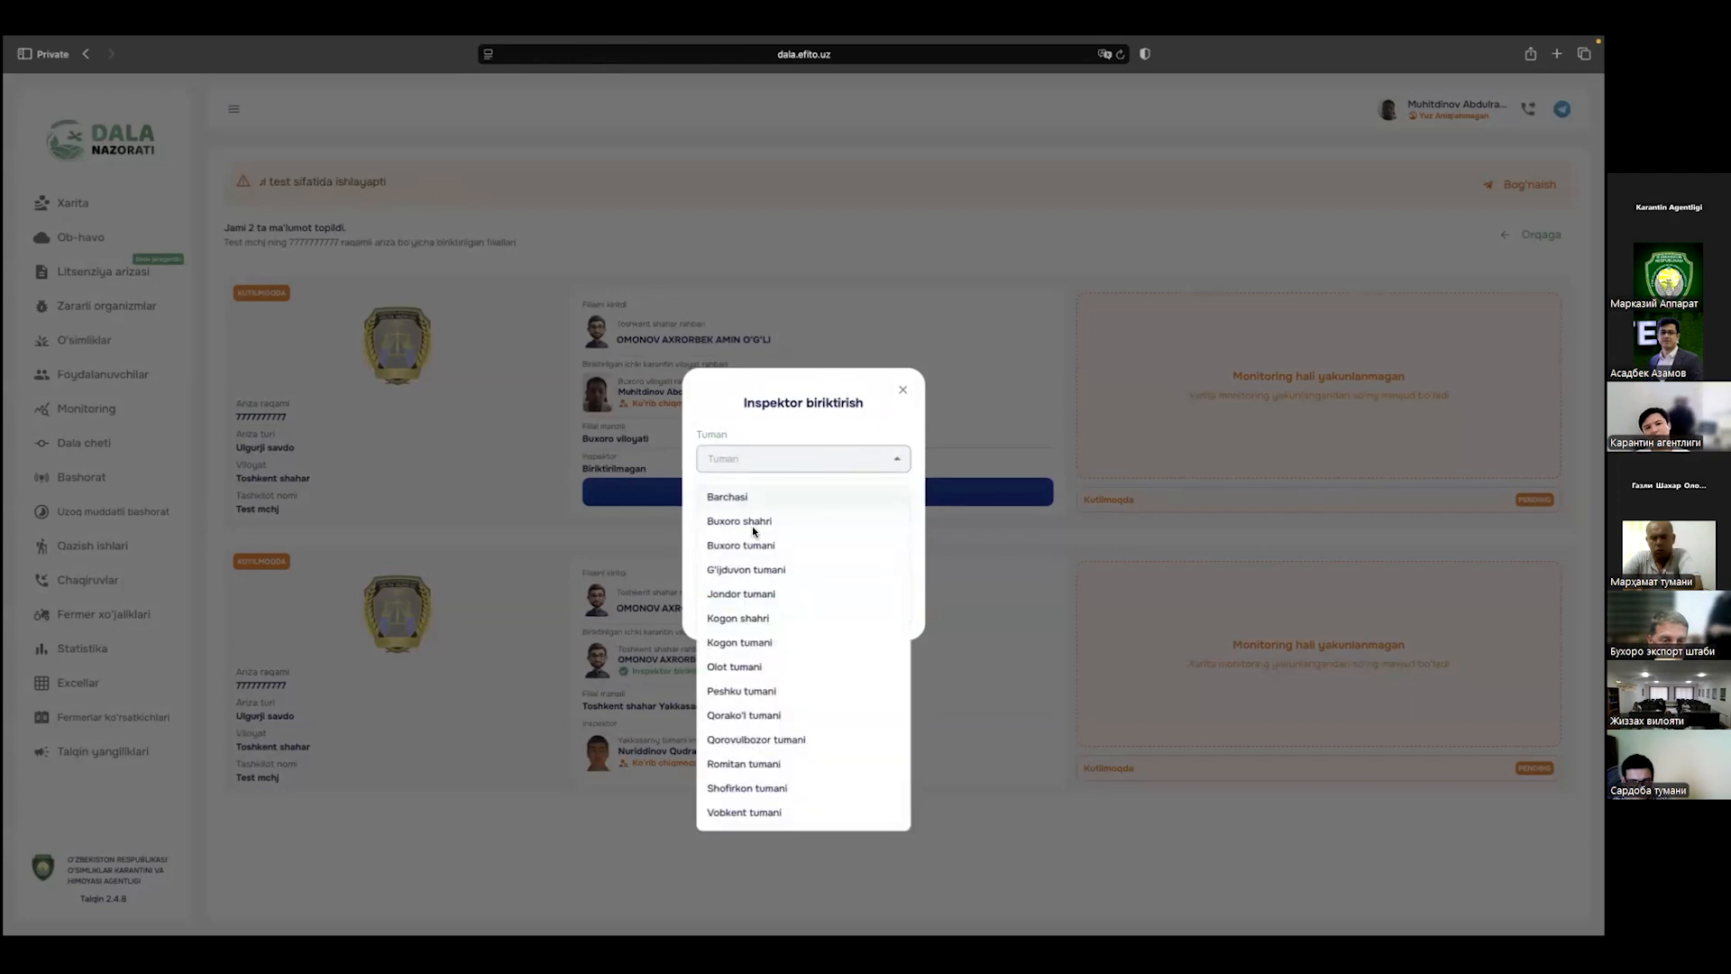
{"action": "left_click", "coordinate": [762, 788]}
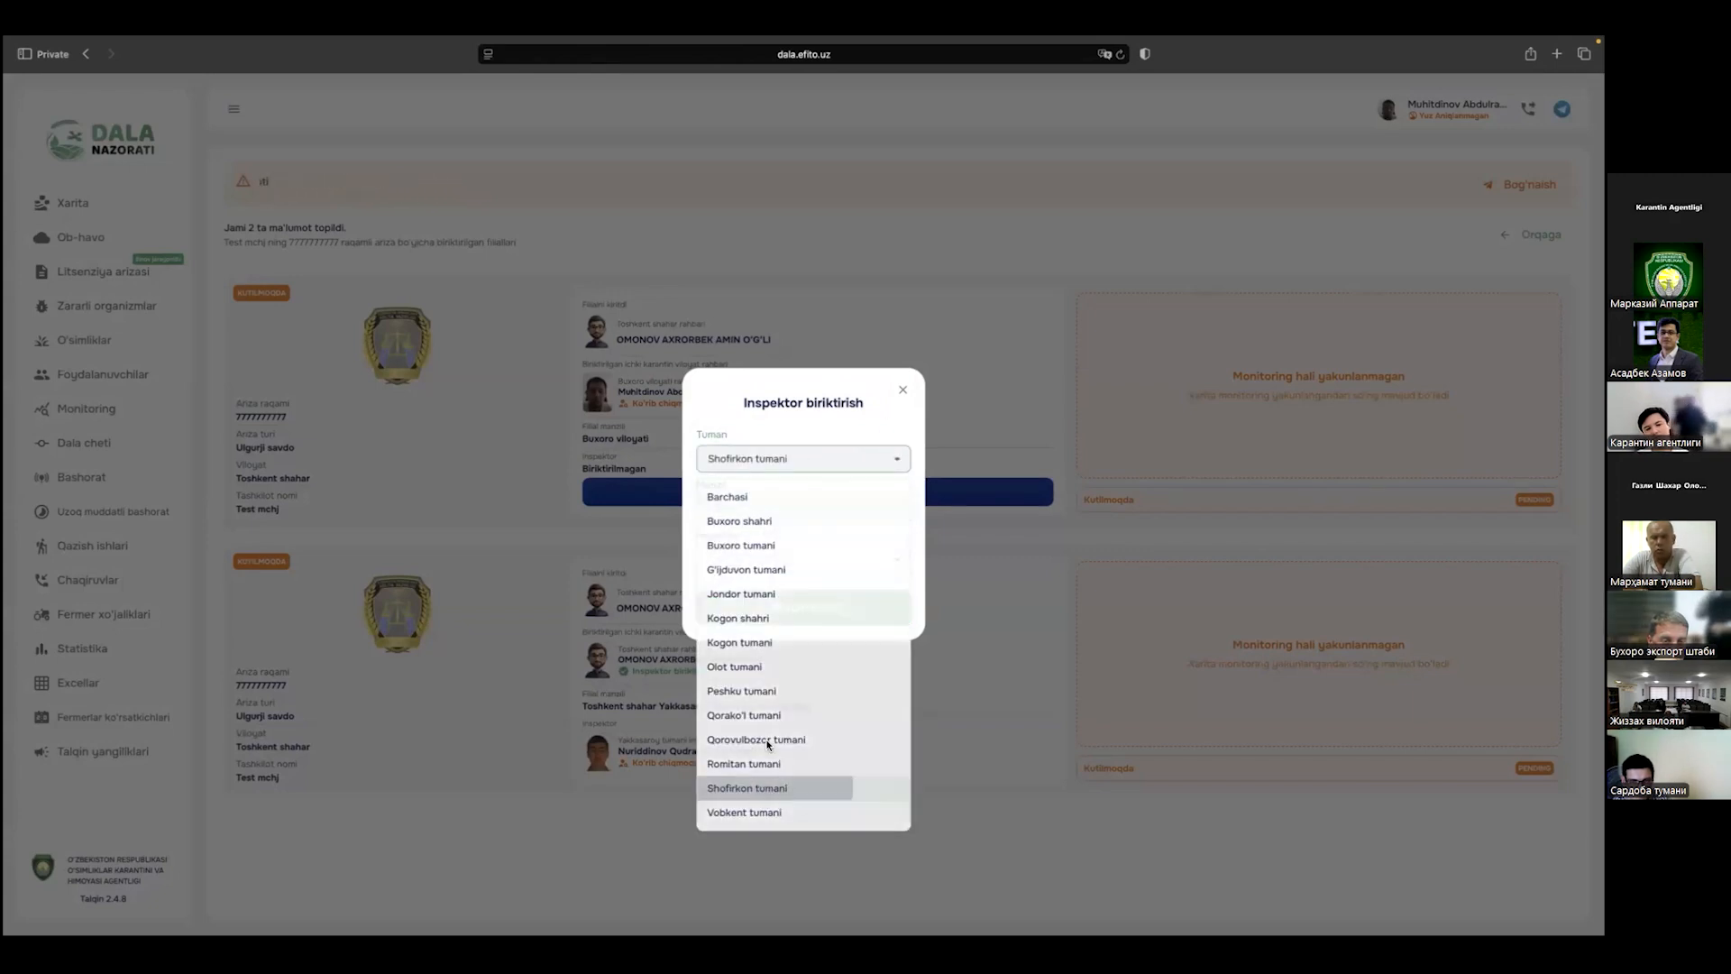
{"action": "left_click", "coordinate": [771, 513]}
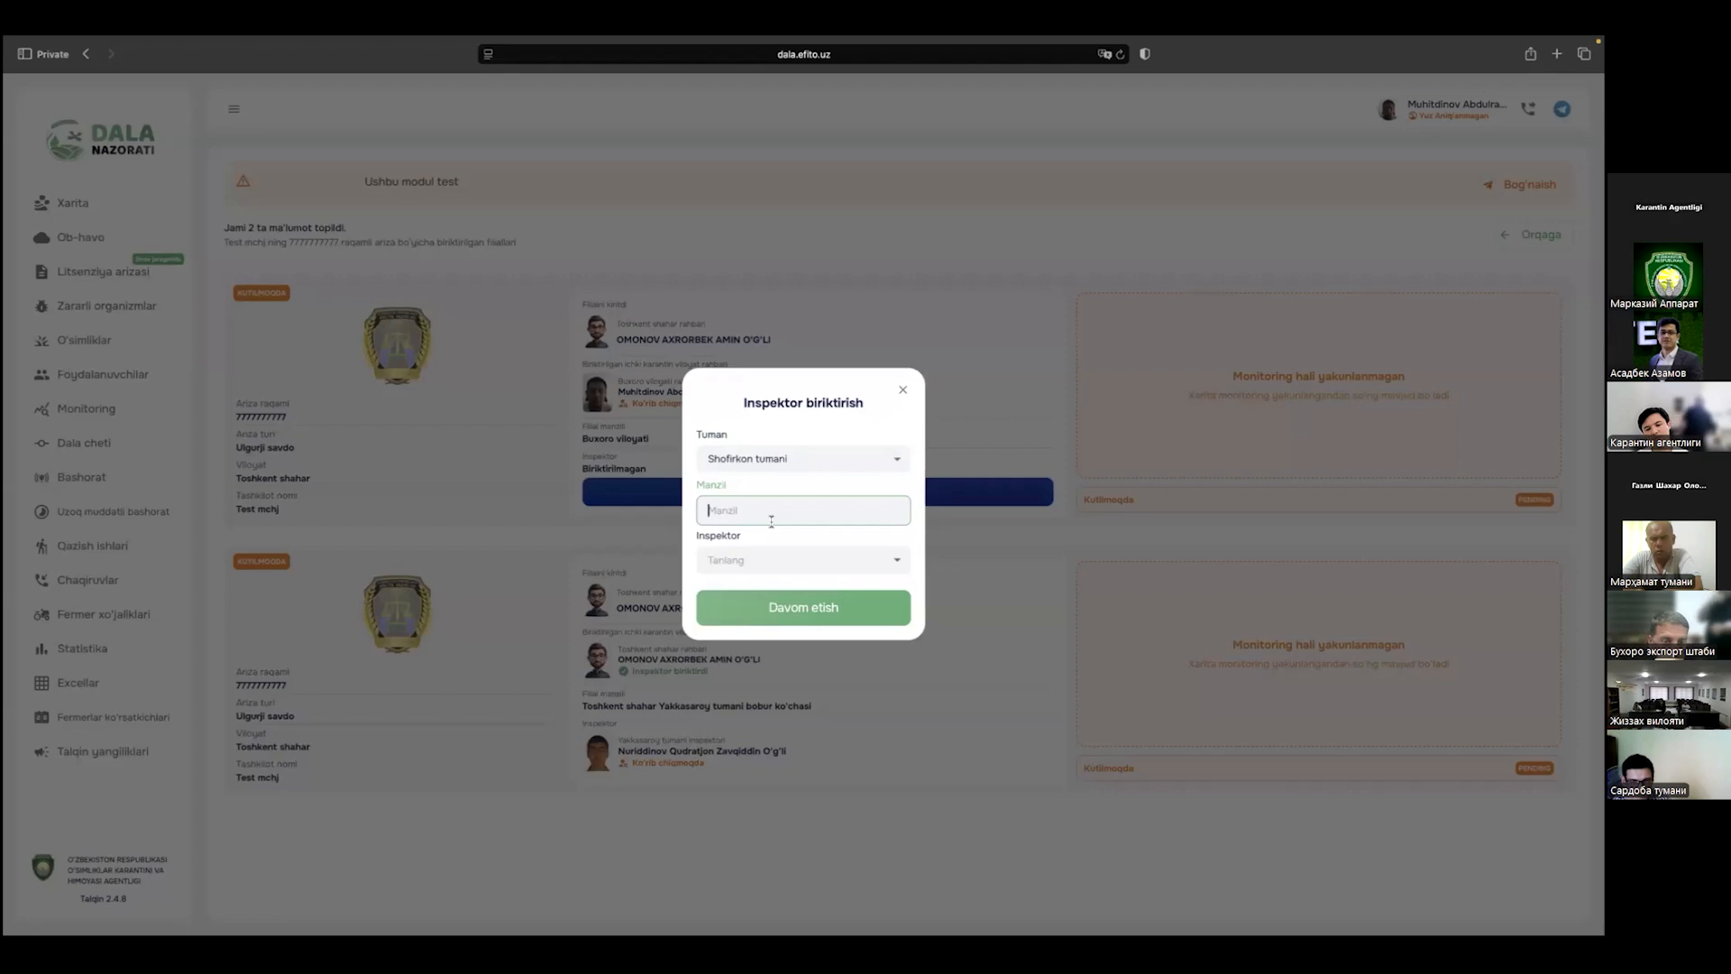
{"action": "type", "text": "test"}
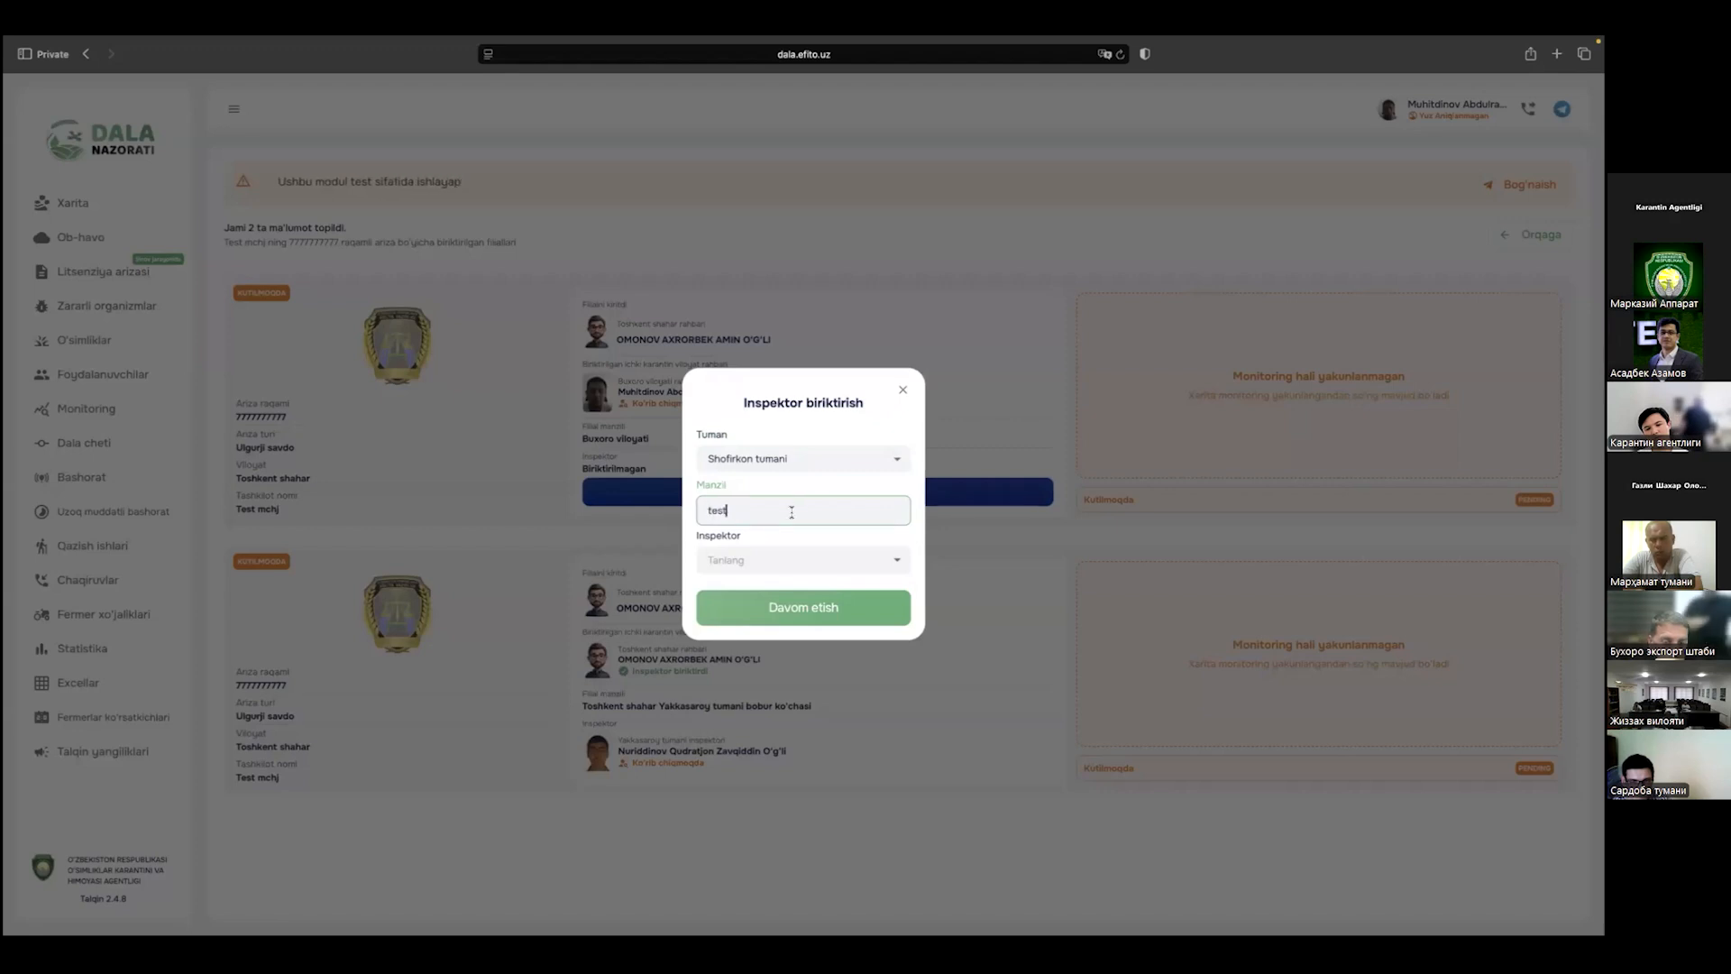
{"action": "left_click", "coordinate": [768, 558]}
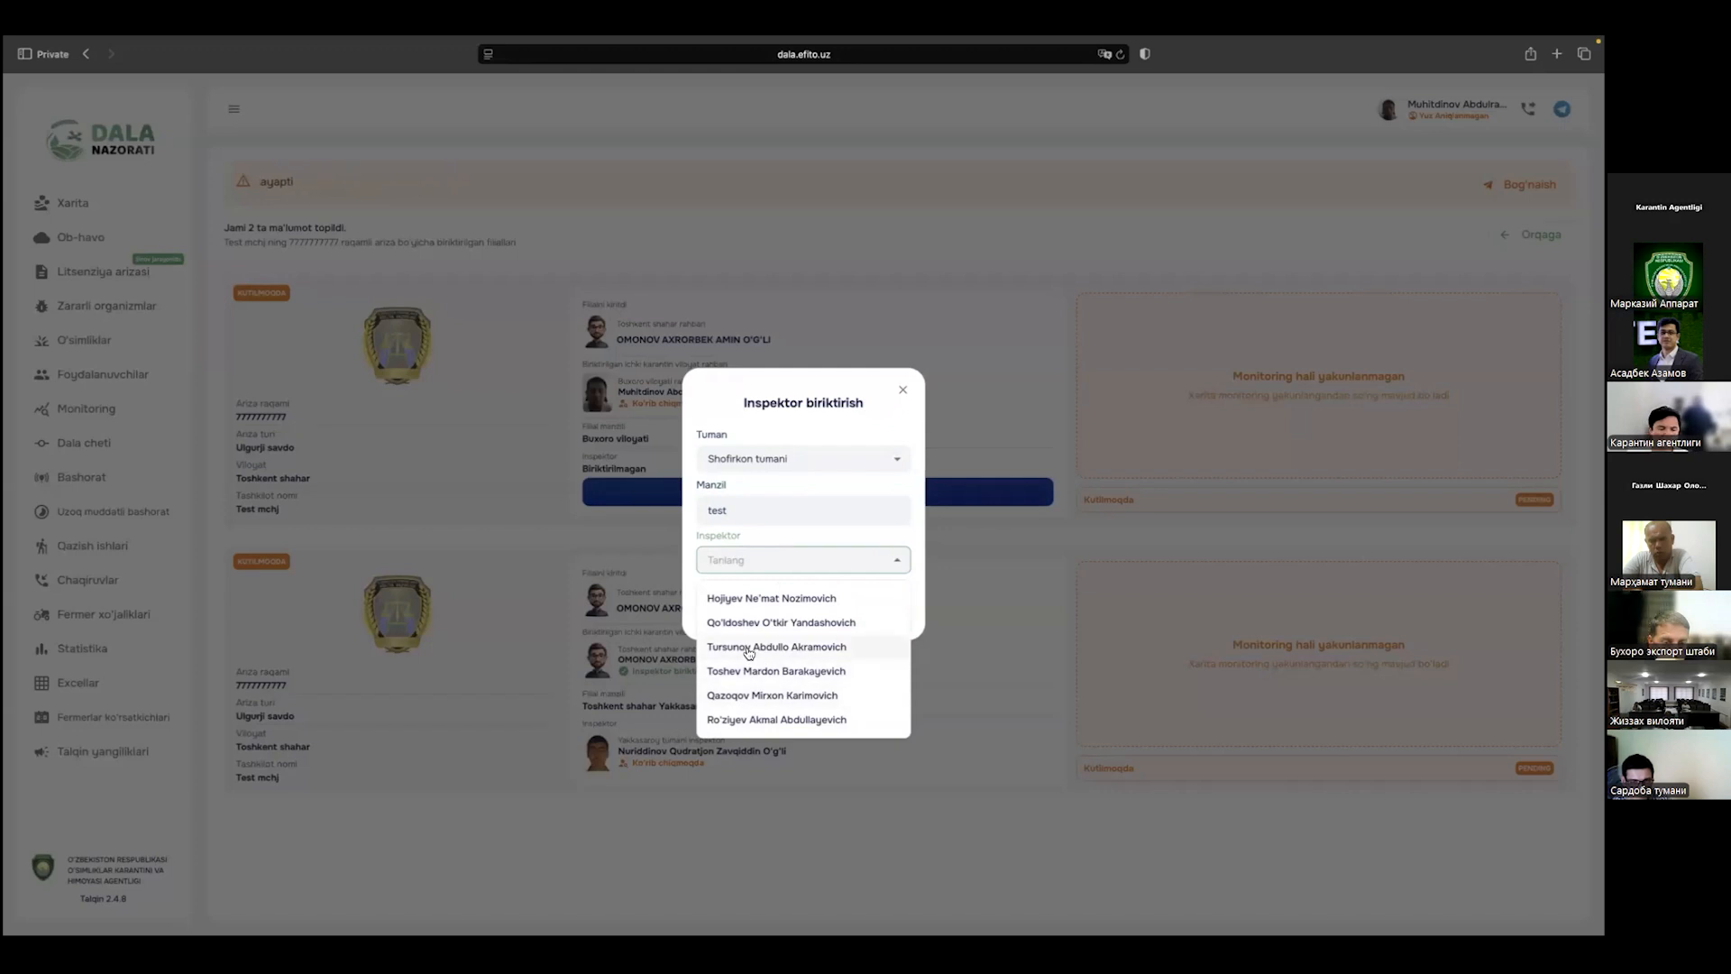
{"action": "left_click", "coordinate": [816, 646]}
{"action": "left_click", "coordinate": [813, 603]}
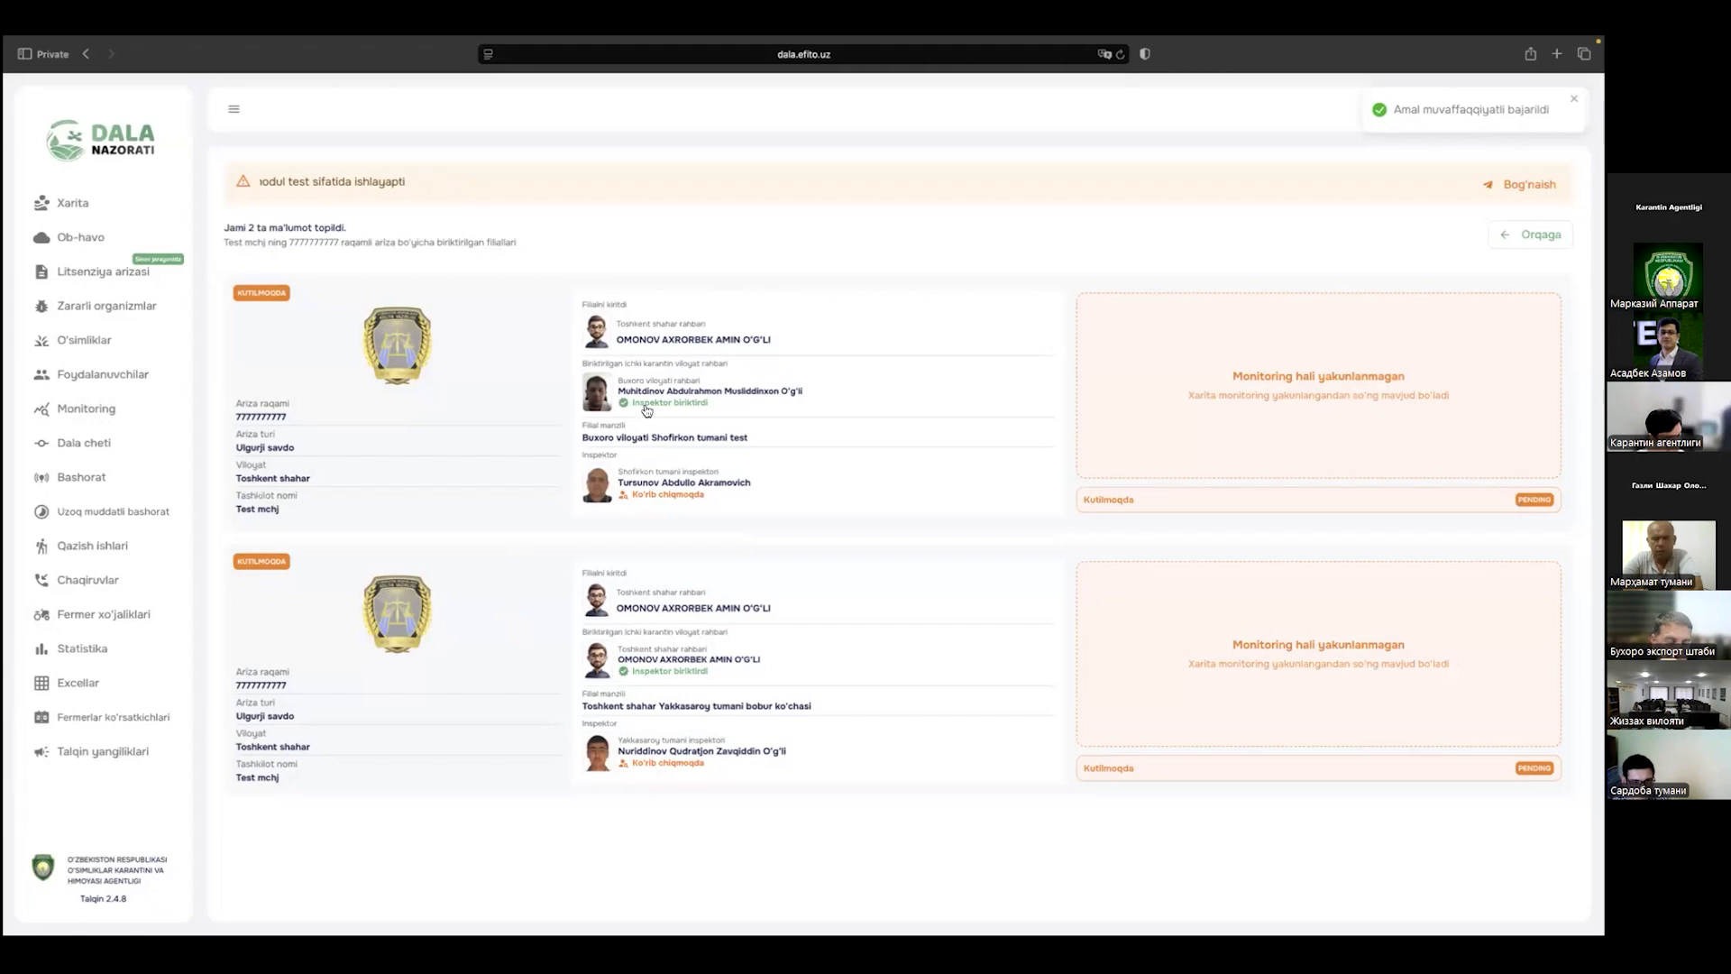
Step: In the Tashkent head's window, check both branches' review statuses on the application
{"action": "key", "text": "ctrl+Right"}
{"action": "key", "text": "ctrl+Right"}
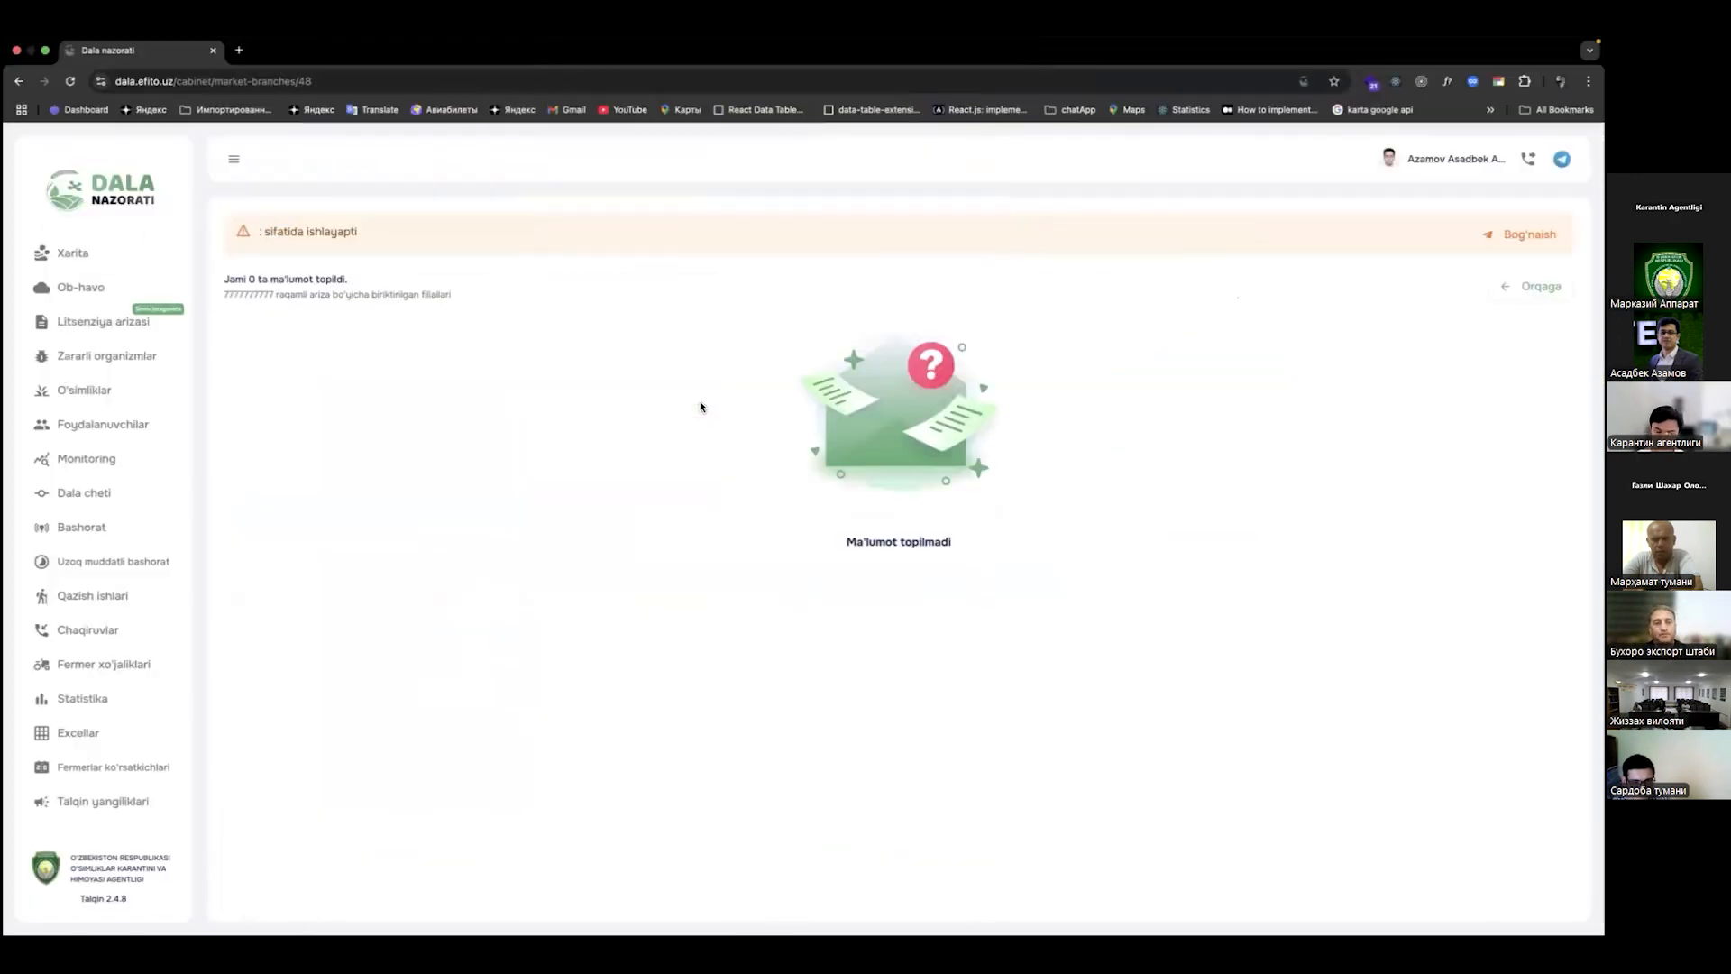
{"action": "left_click", "coordinate": [141, 270]}
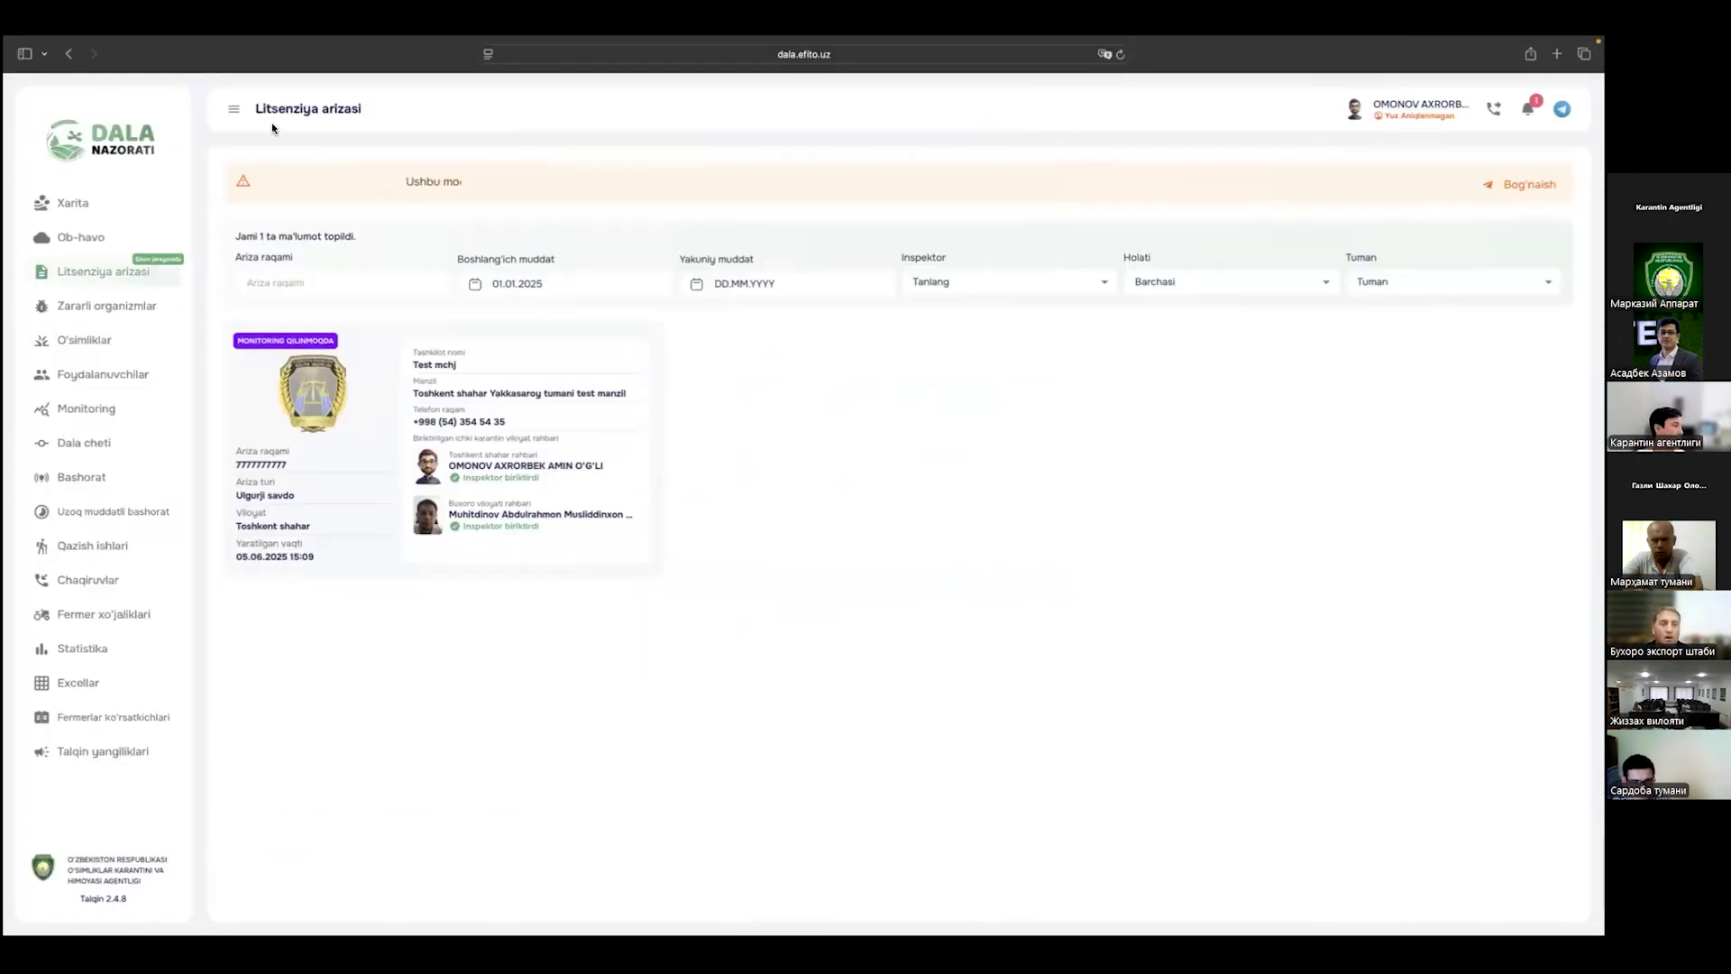
{"action": "left_click", "coordinate": [369, 451]}
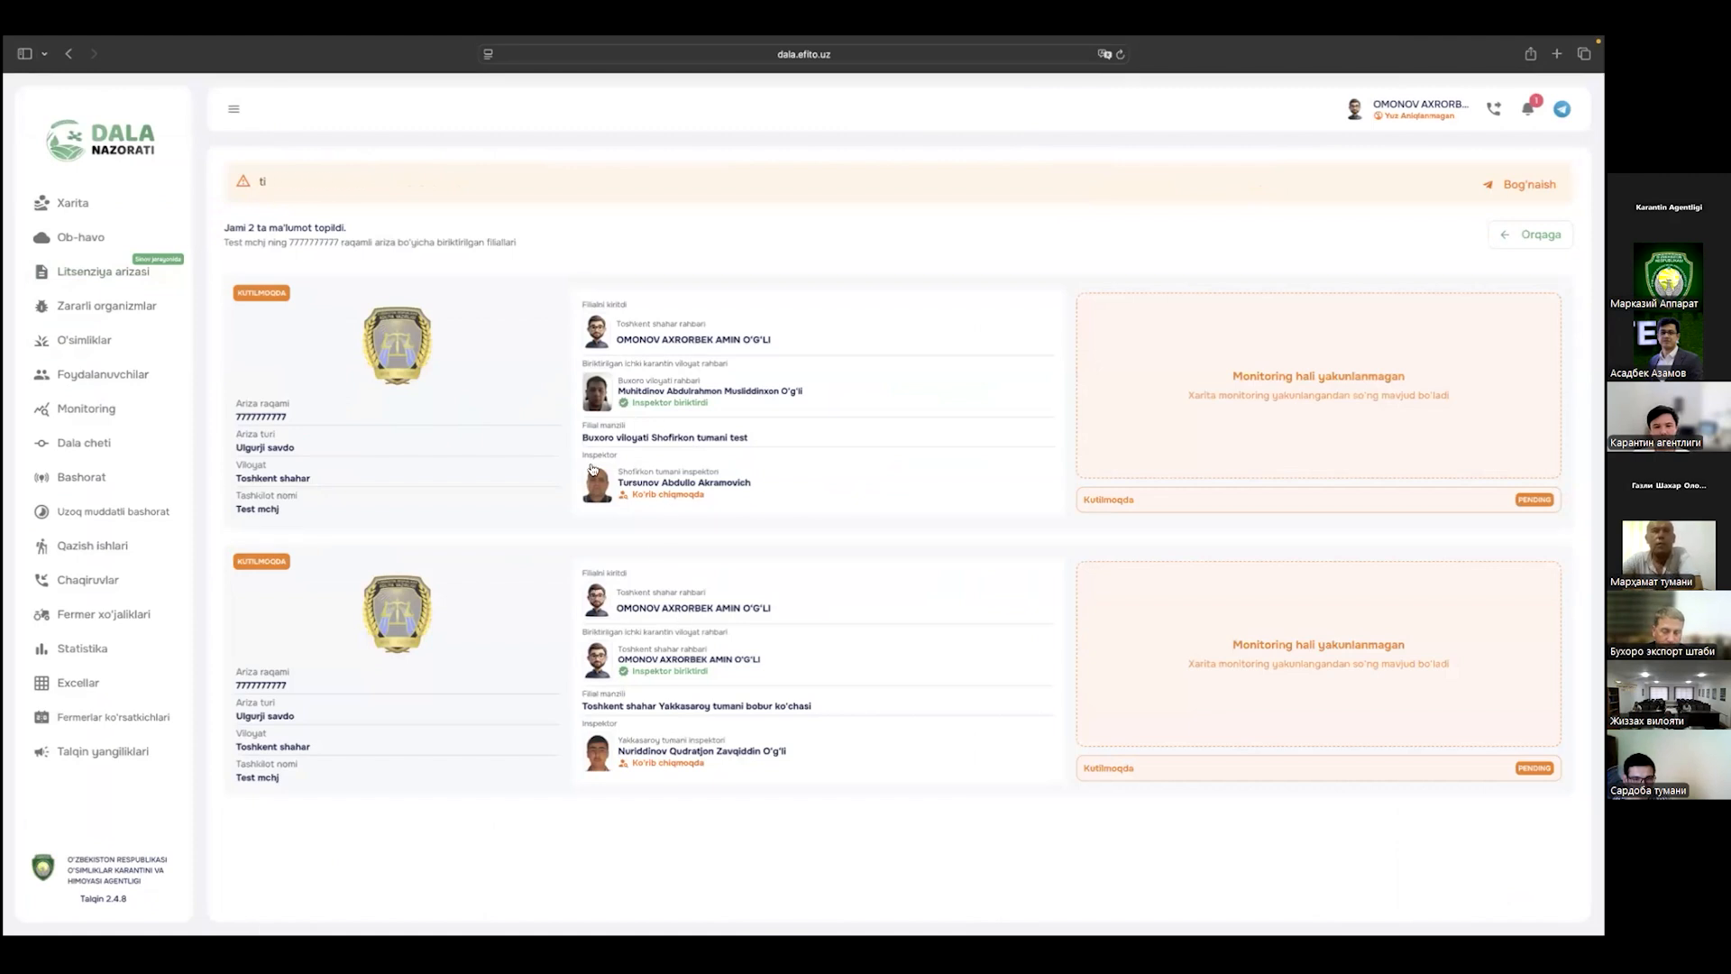
{"action": "triple_click", "coordinate": [665, 499]}
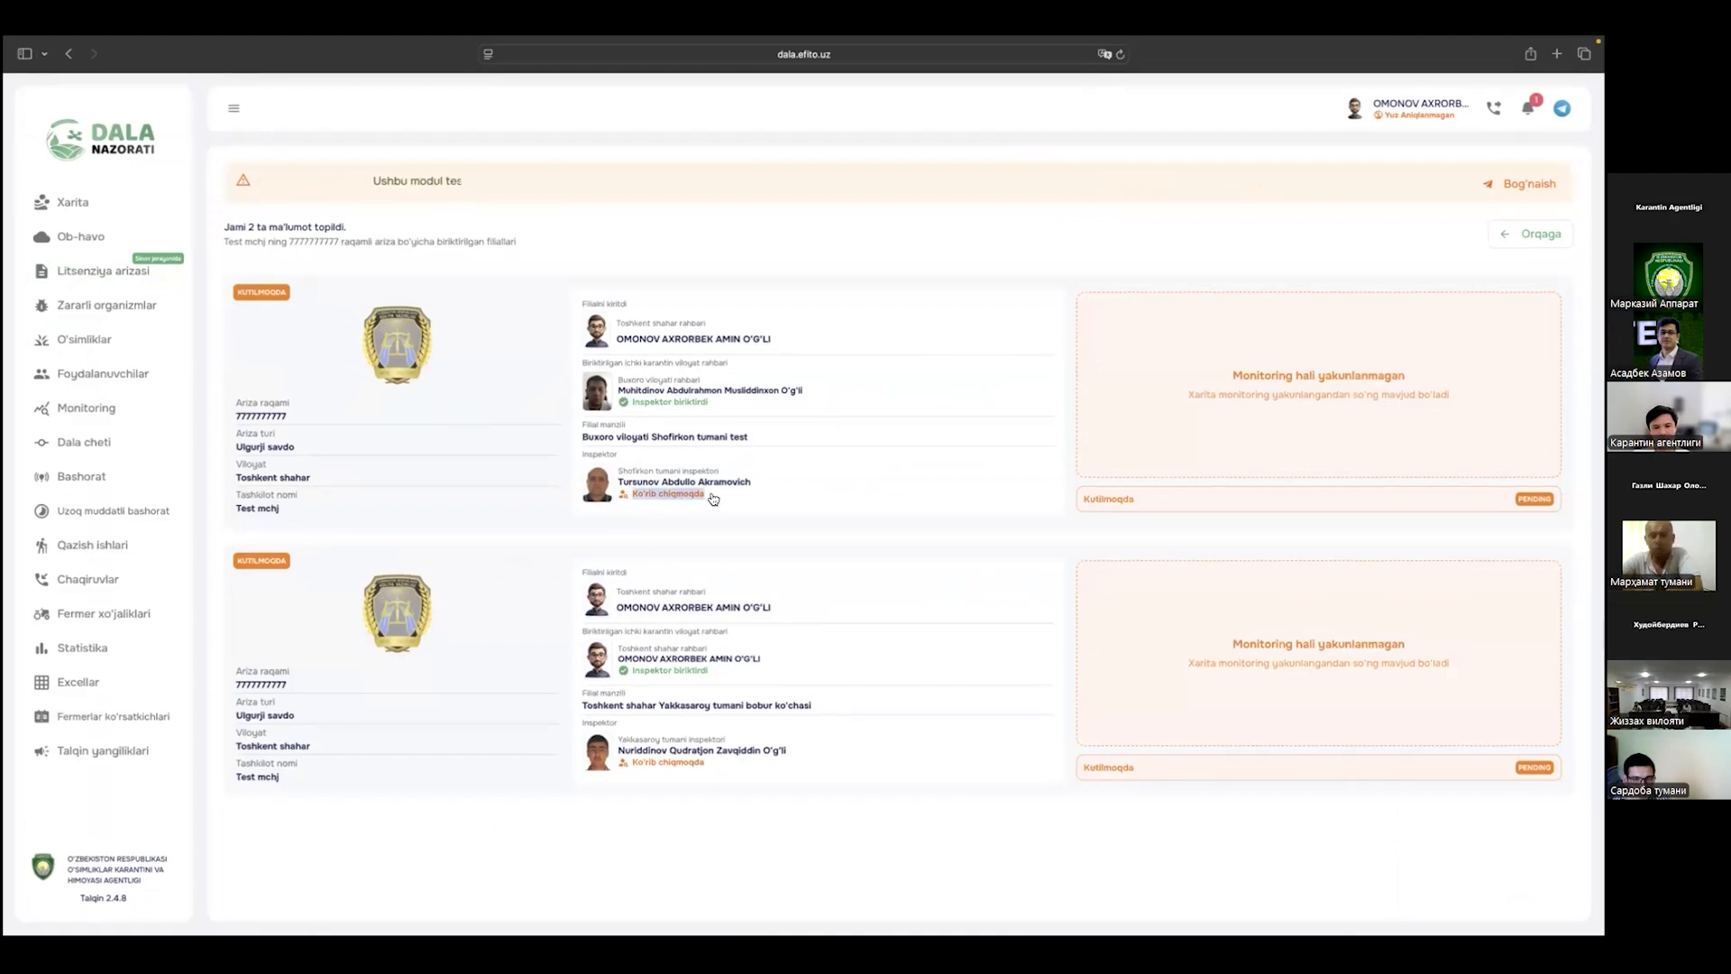
{"action": "triple_click", "coordinate": [715, 769]}
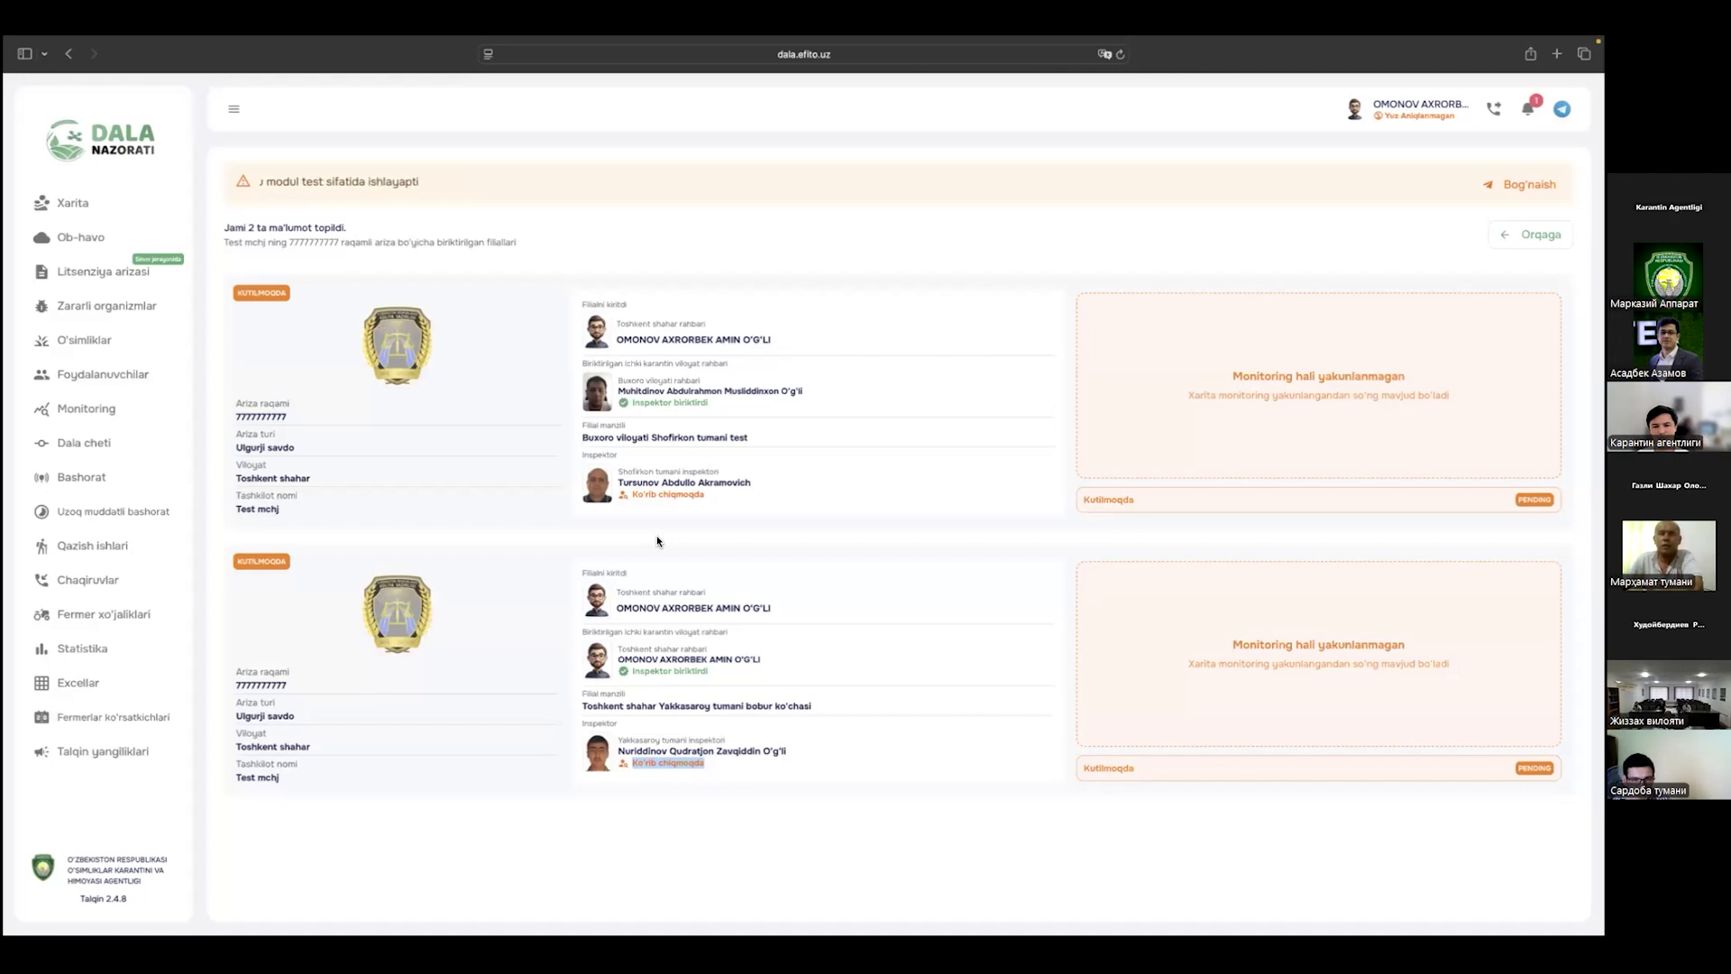
Step: Move to the Yakkasaroy district inspector's browser window
{"action": "key", "text": "ctrl+Left"}
{"action": "key", "text": "ctrl+Right"}
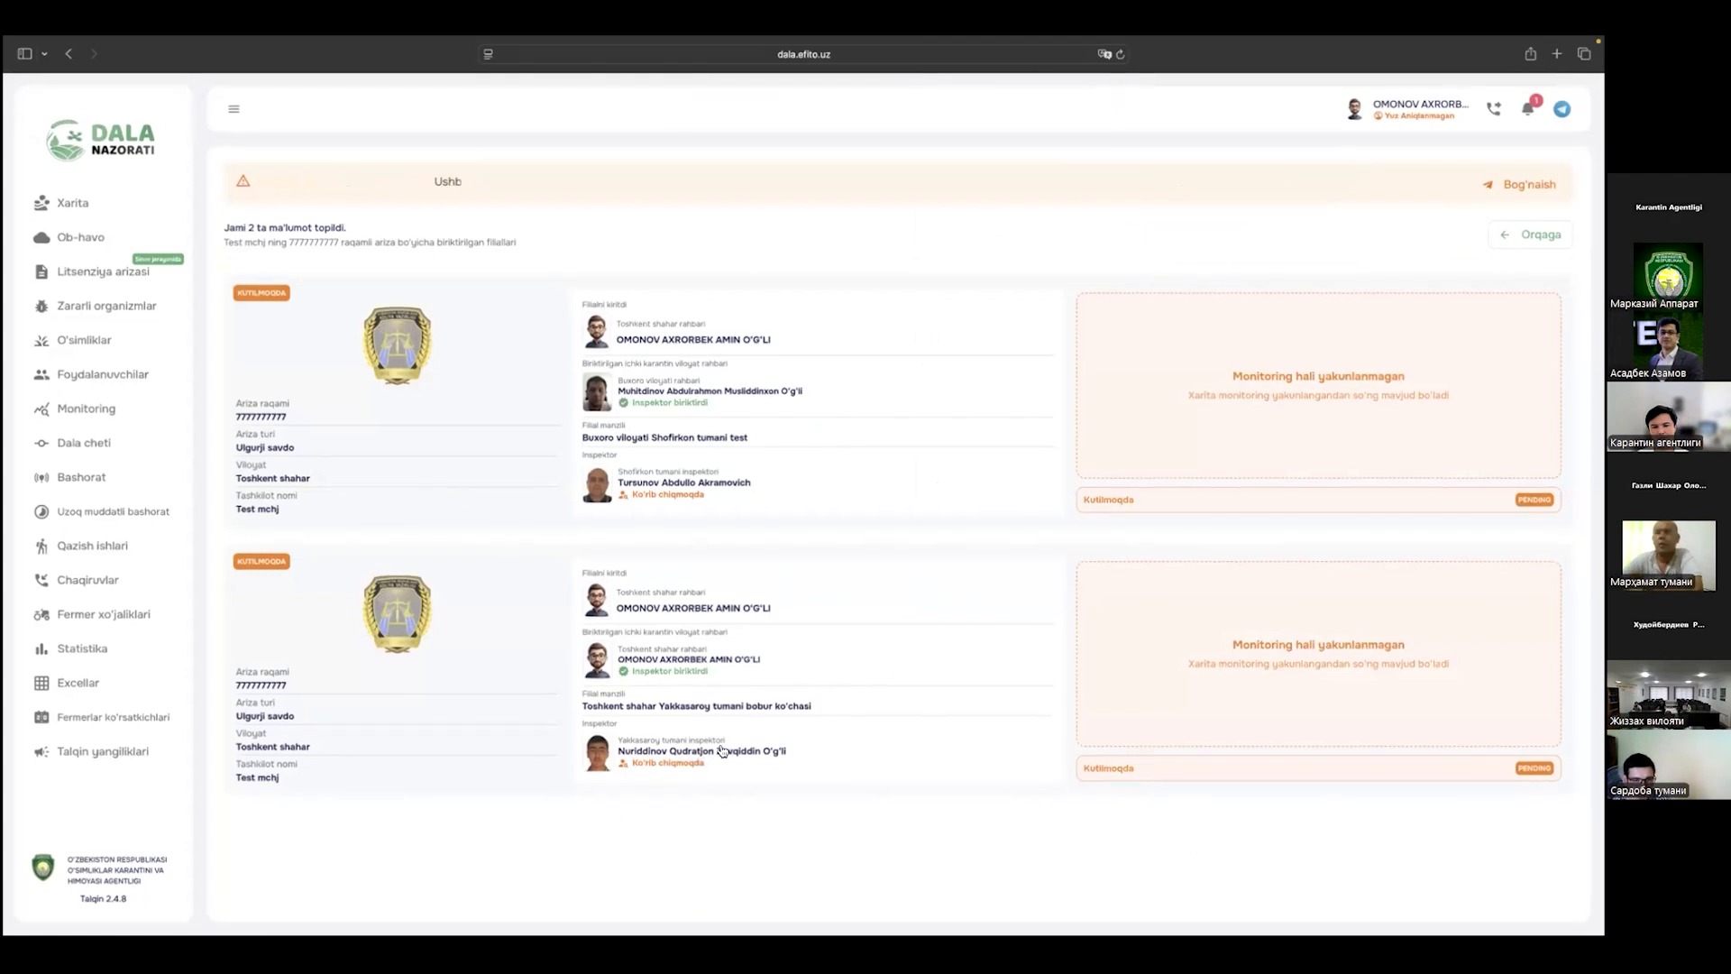
{"action": "key", "text": "ctrl+Left"}
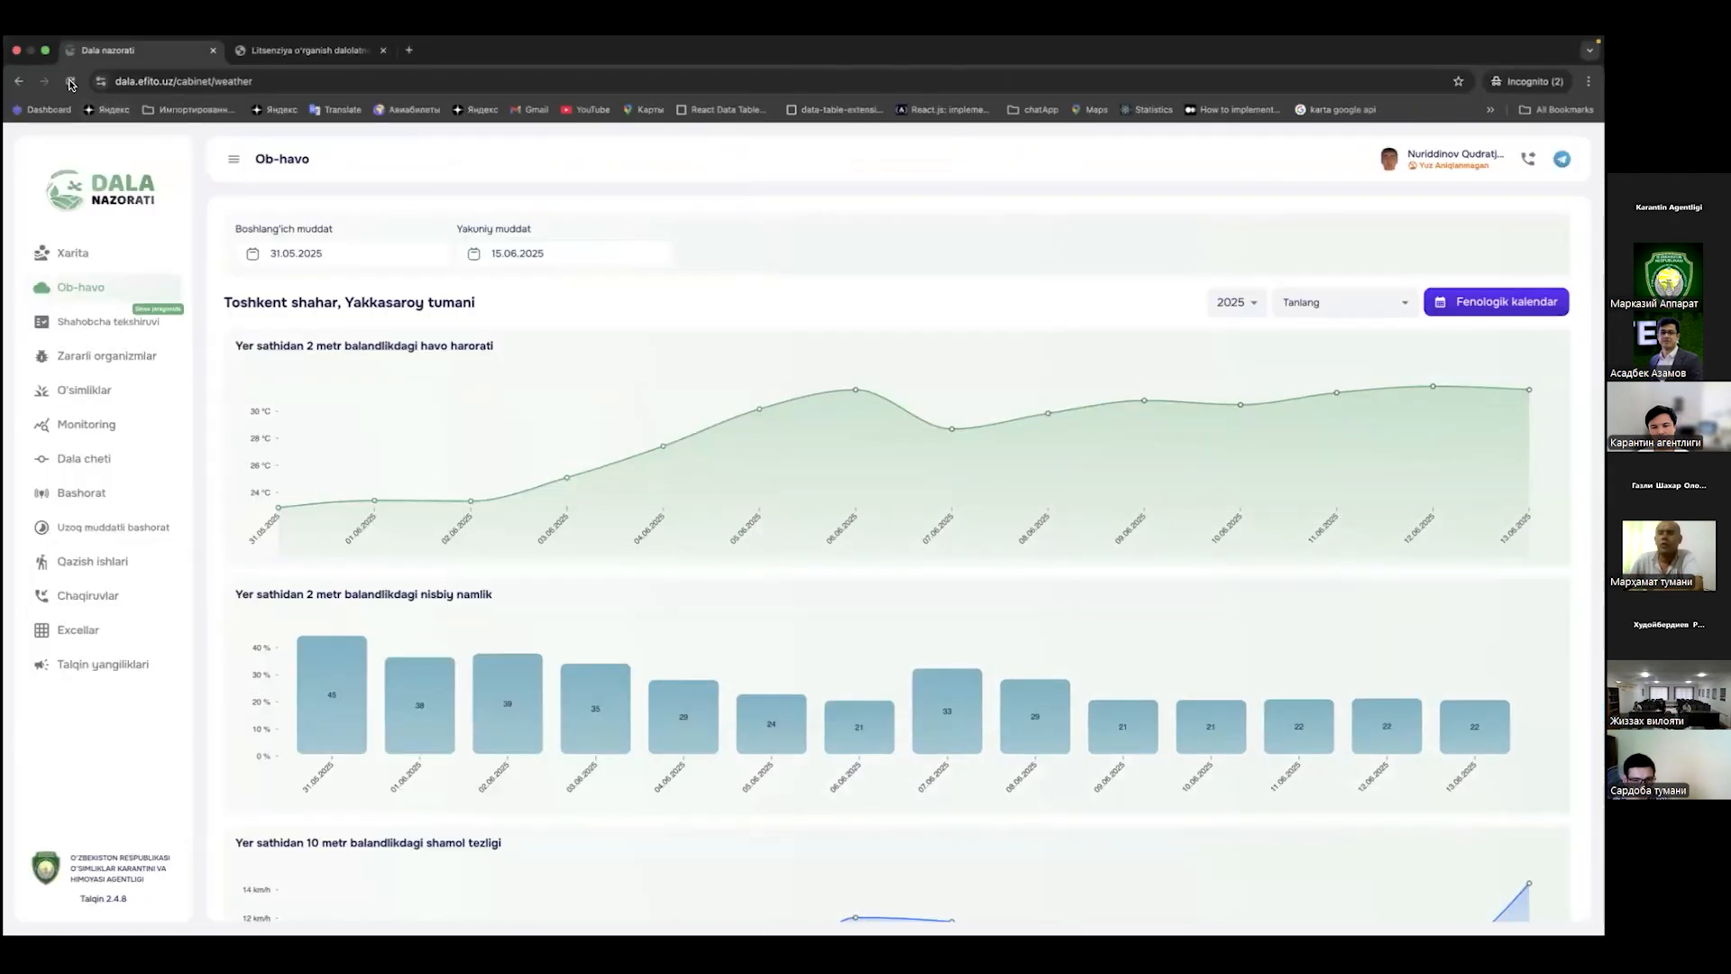
Step: As the district inspector, reload Ob-havo and open Shahobcha tekshiruvi listing the Test mchj branch
{"action": "left_click", "coordinate": [179, 286]}
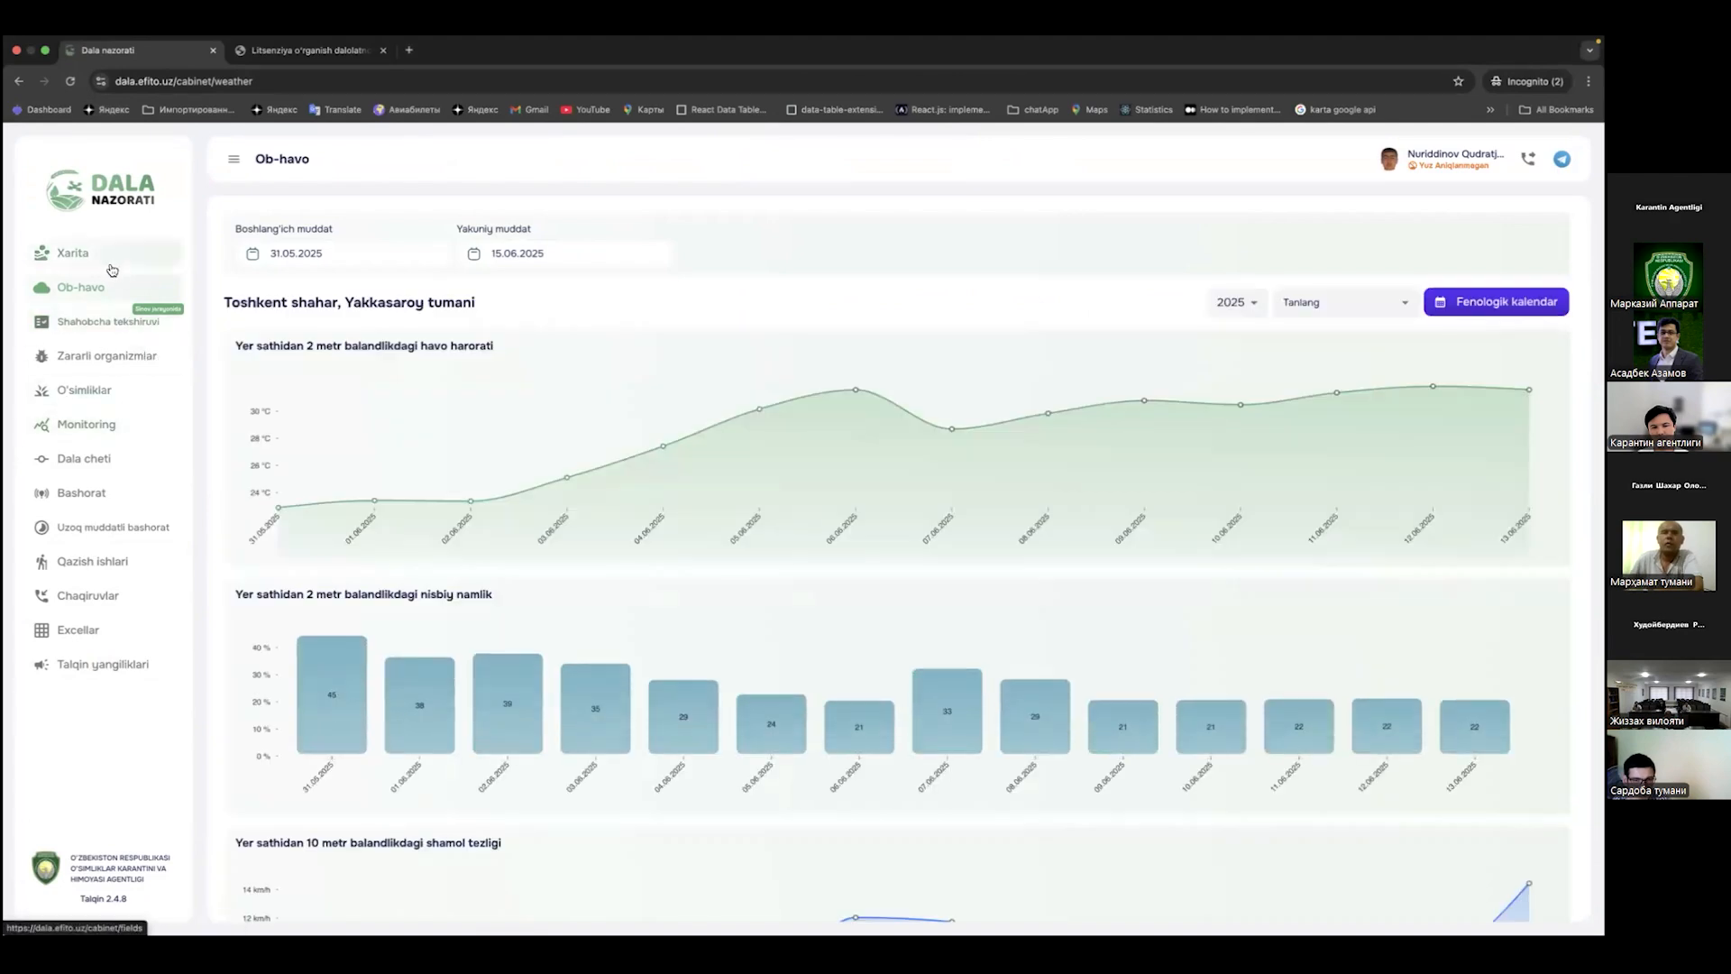
{"action": "key", "text": "ctrl+Right"}
{"action": "key", "text": "ctrl+Right"}
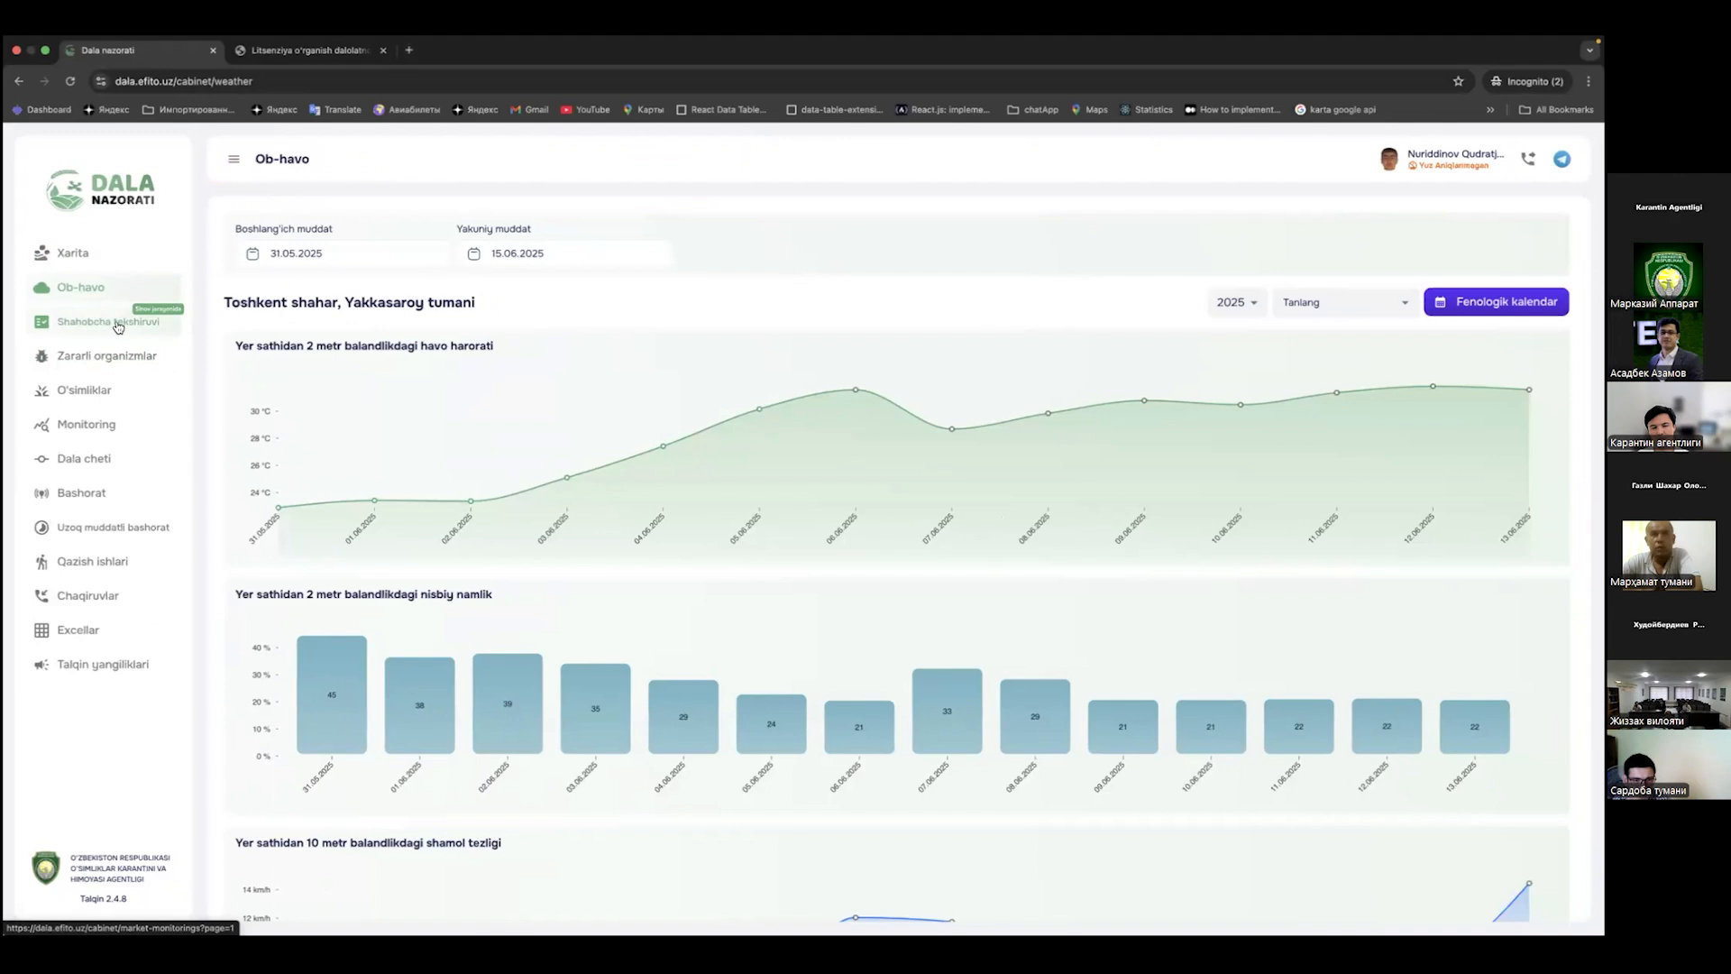
{"action": "left_click", "coordinate": [118, 326]}
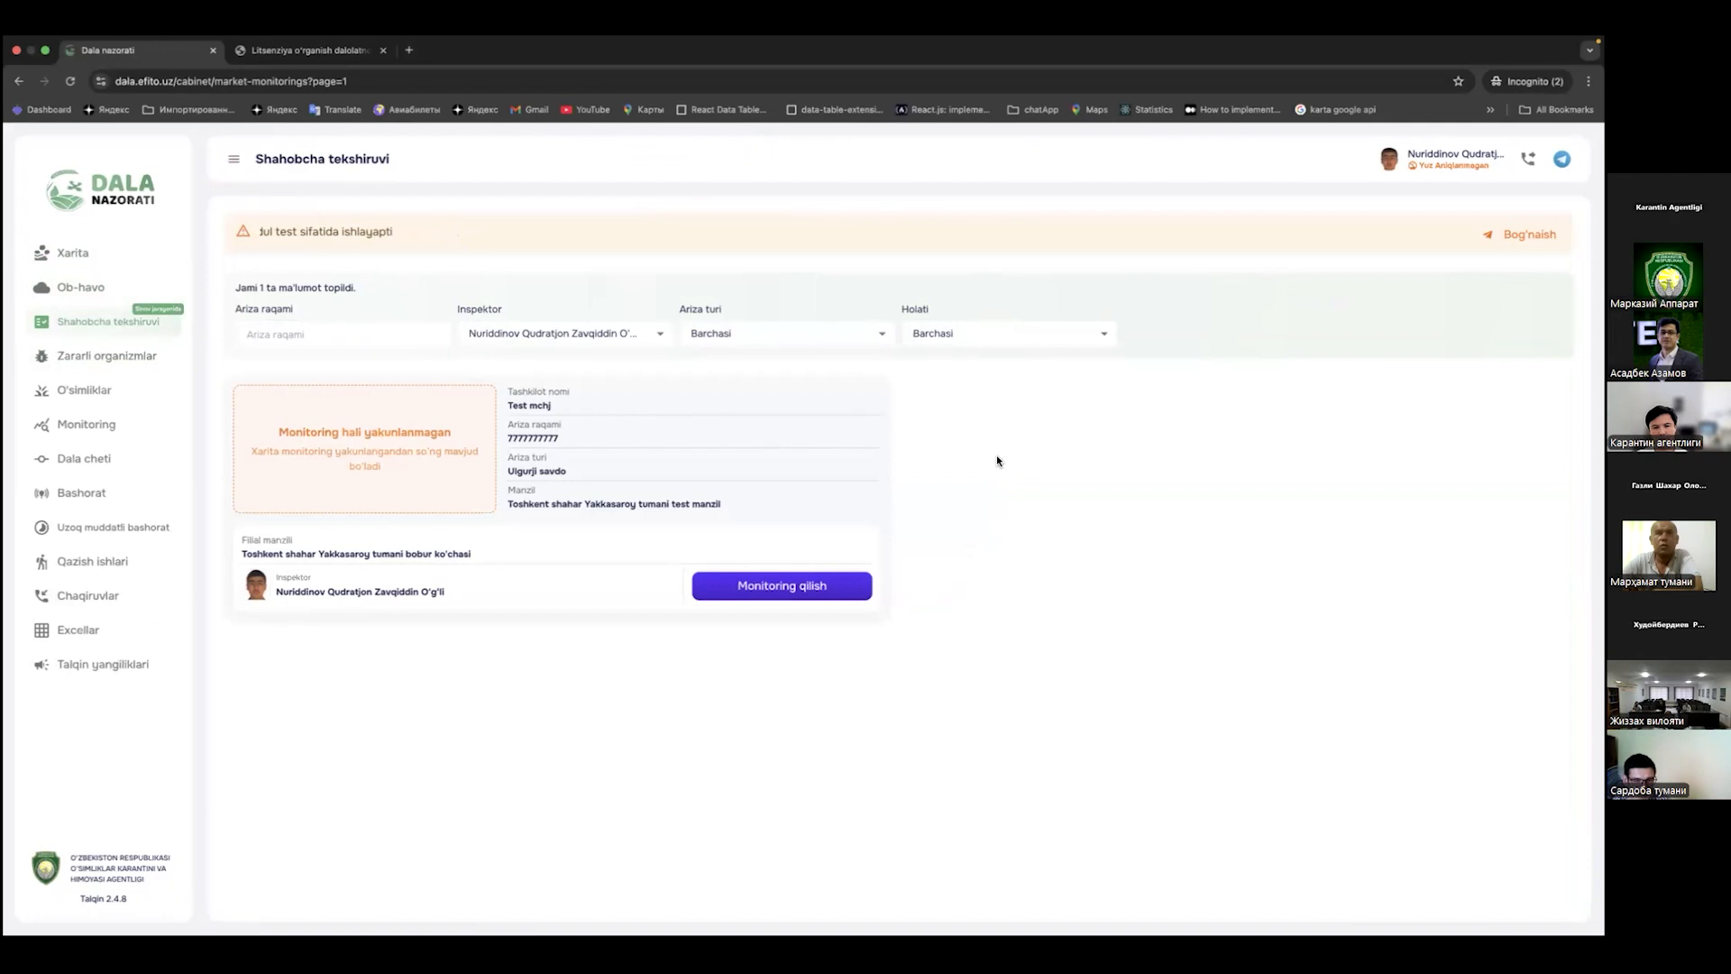
{"action": "left_click", "coordinate": [1438, 155]}
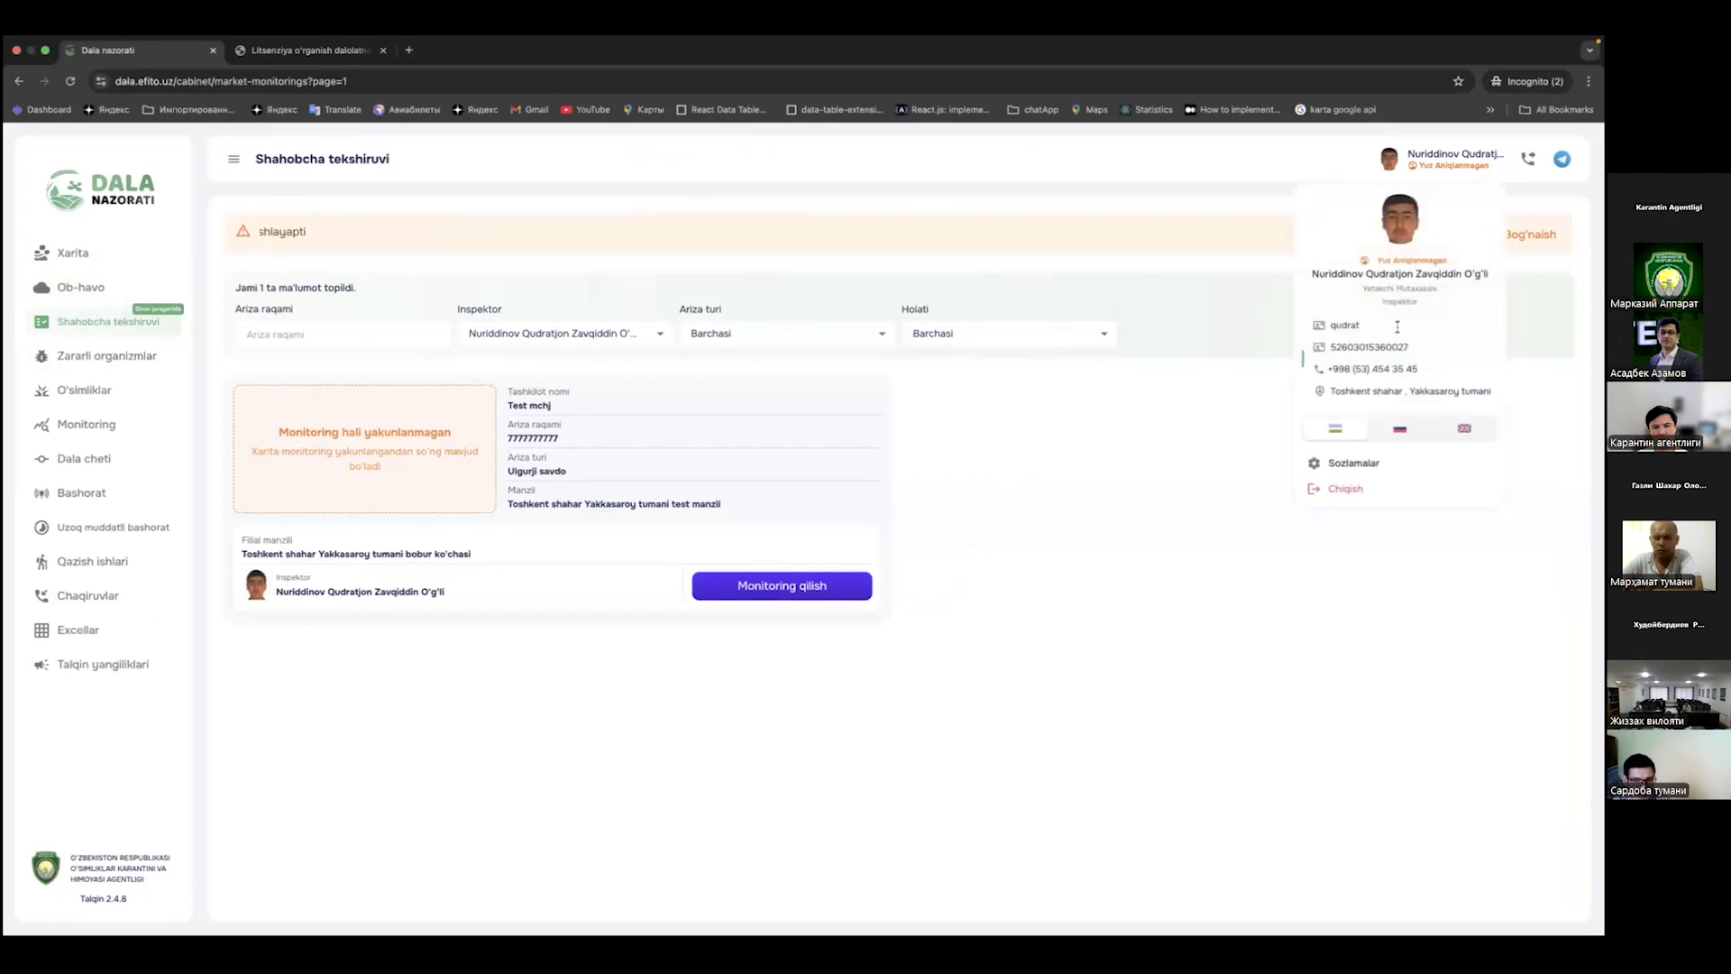
{"action": "left_click", "coordinate": [1058, 245]}
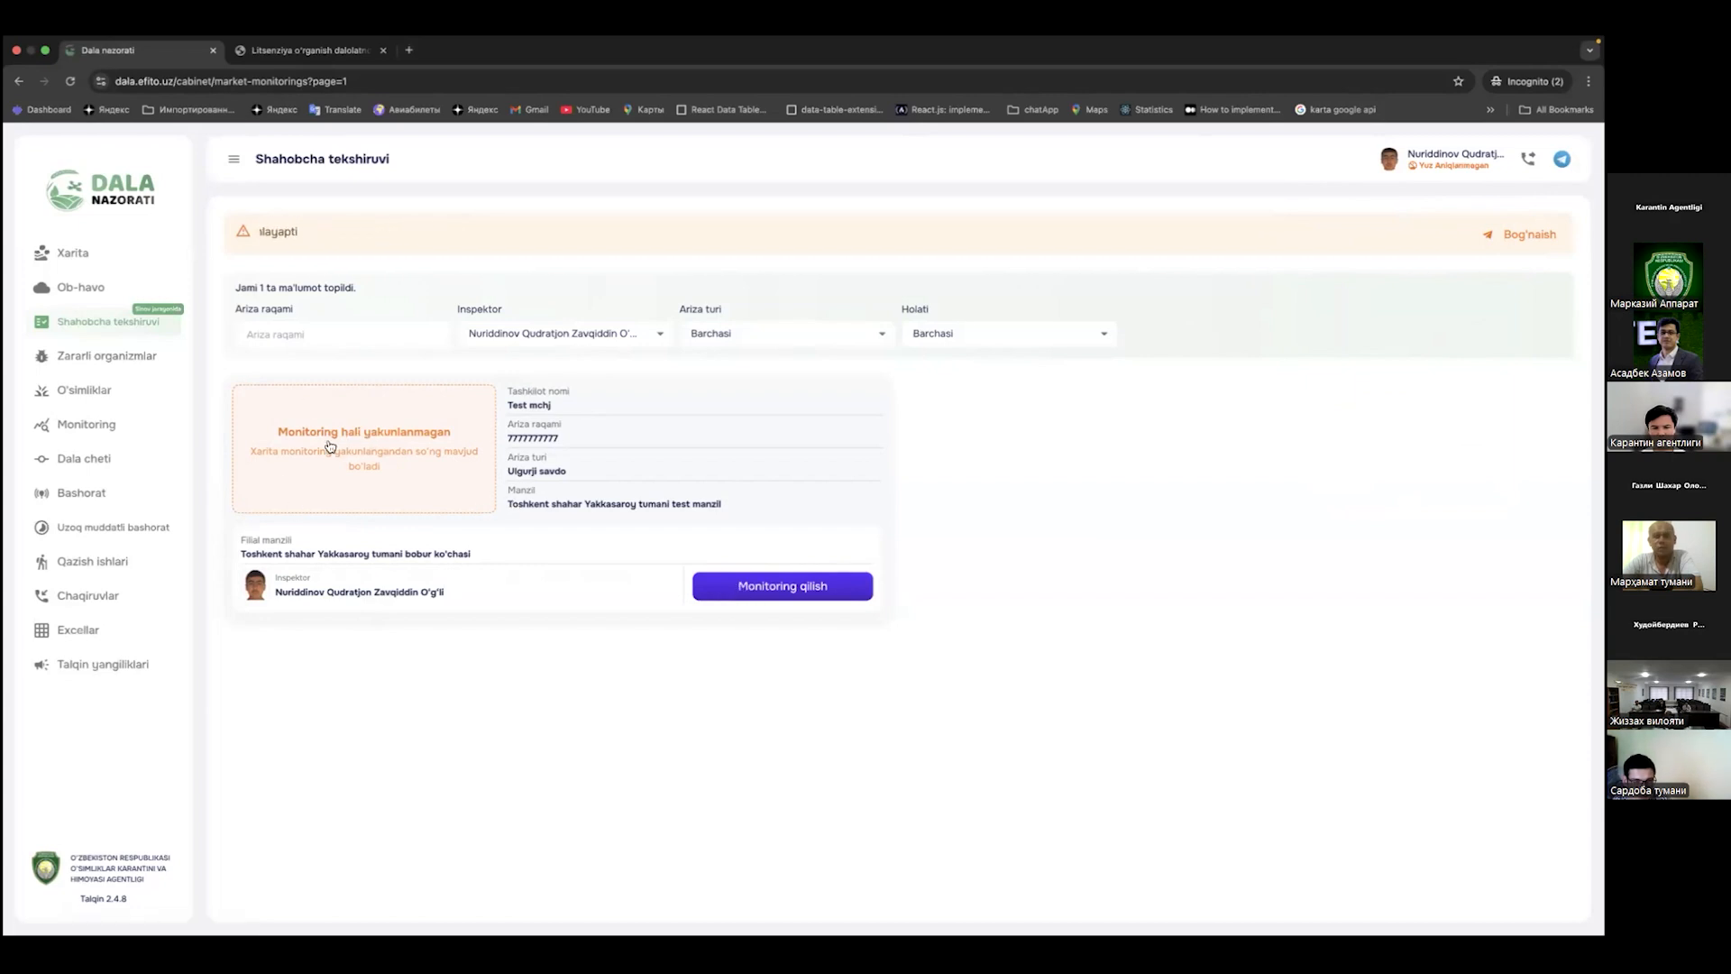
Step: Start Monitoring qilish on the Test mchj branch, fetch its map location and confirm it
{"action": "left_click", "coordinate": [806, 588]}
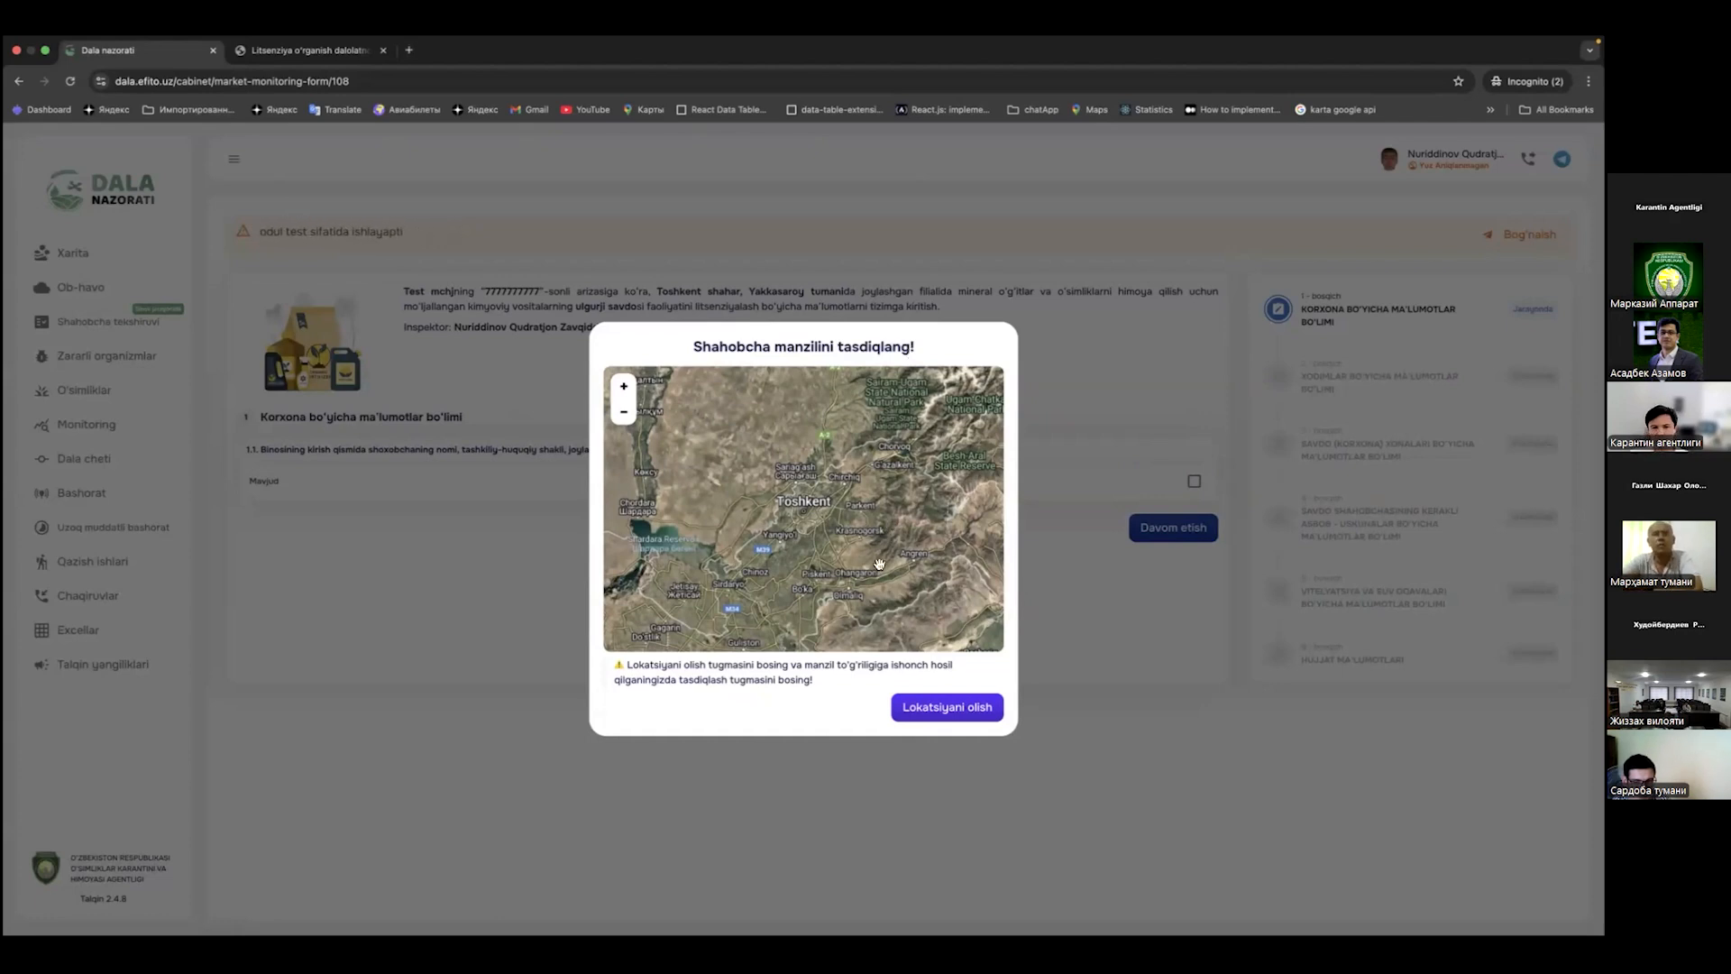
{"action": "left_click", "coordinate": [946, 709]}
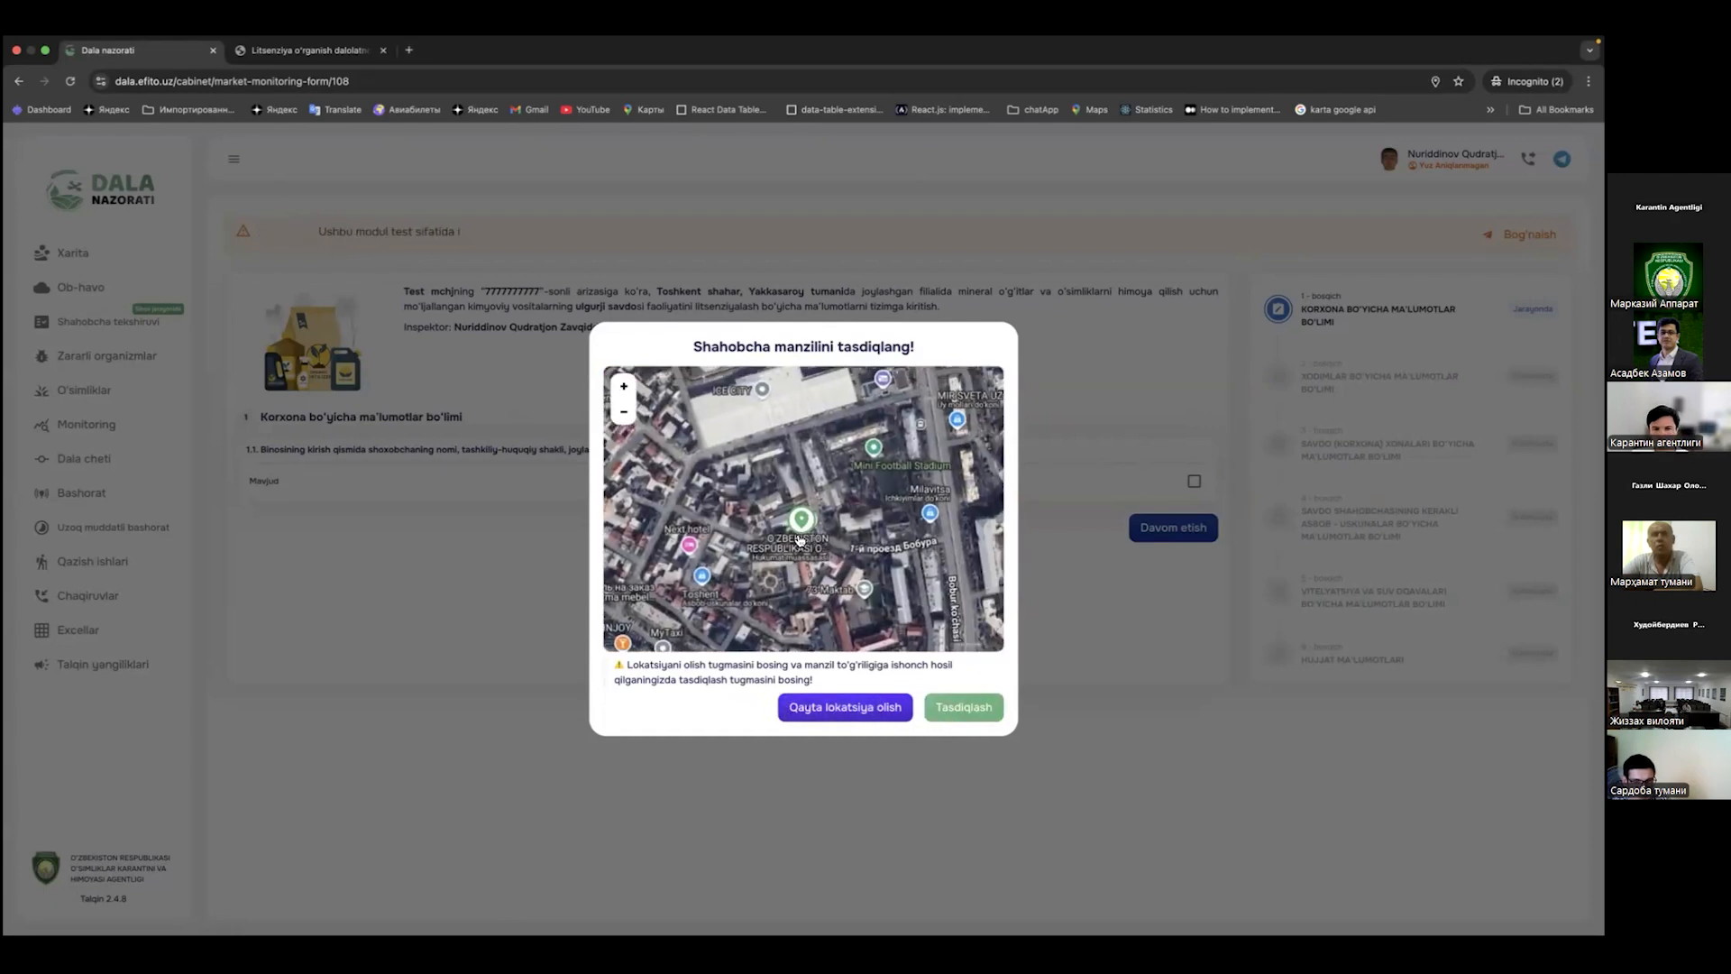
{"action": "scroll", "coordinate": [800, 532], "scroll_direction": "up", "scroll_amount": 3}
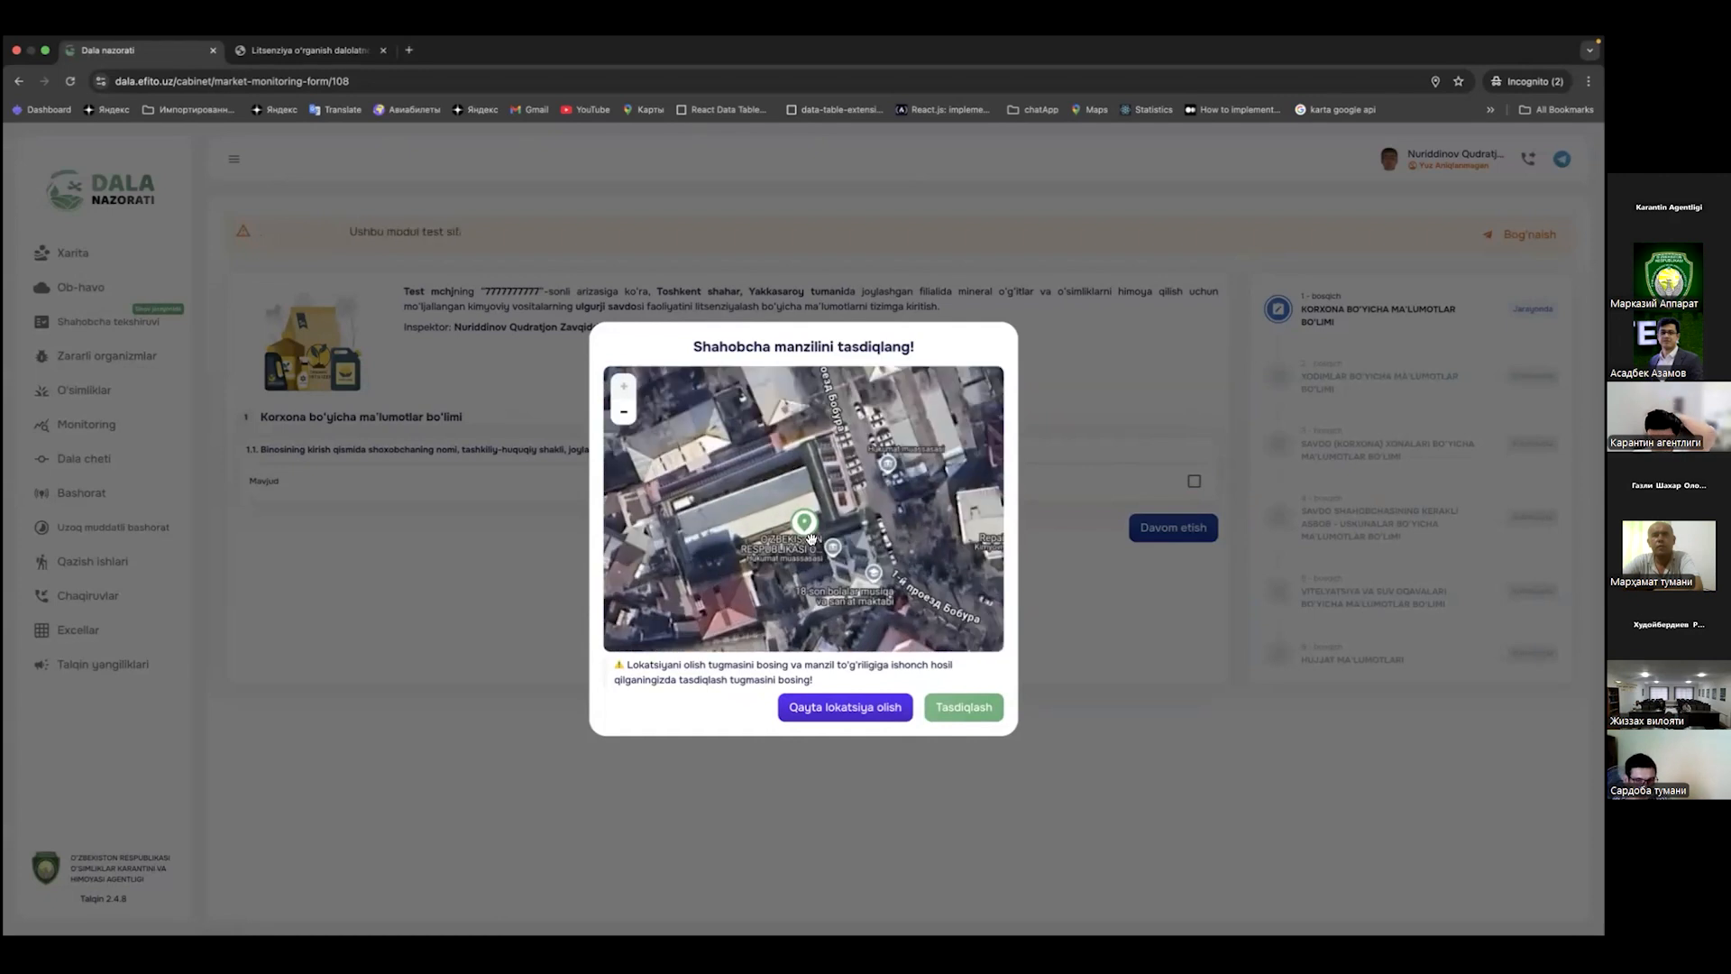
{"action": "left_click", "coordinate": [971, 708]}
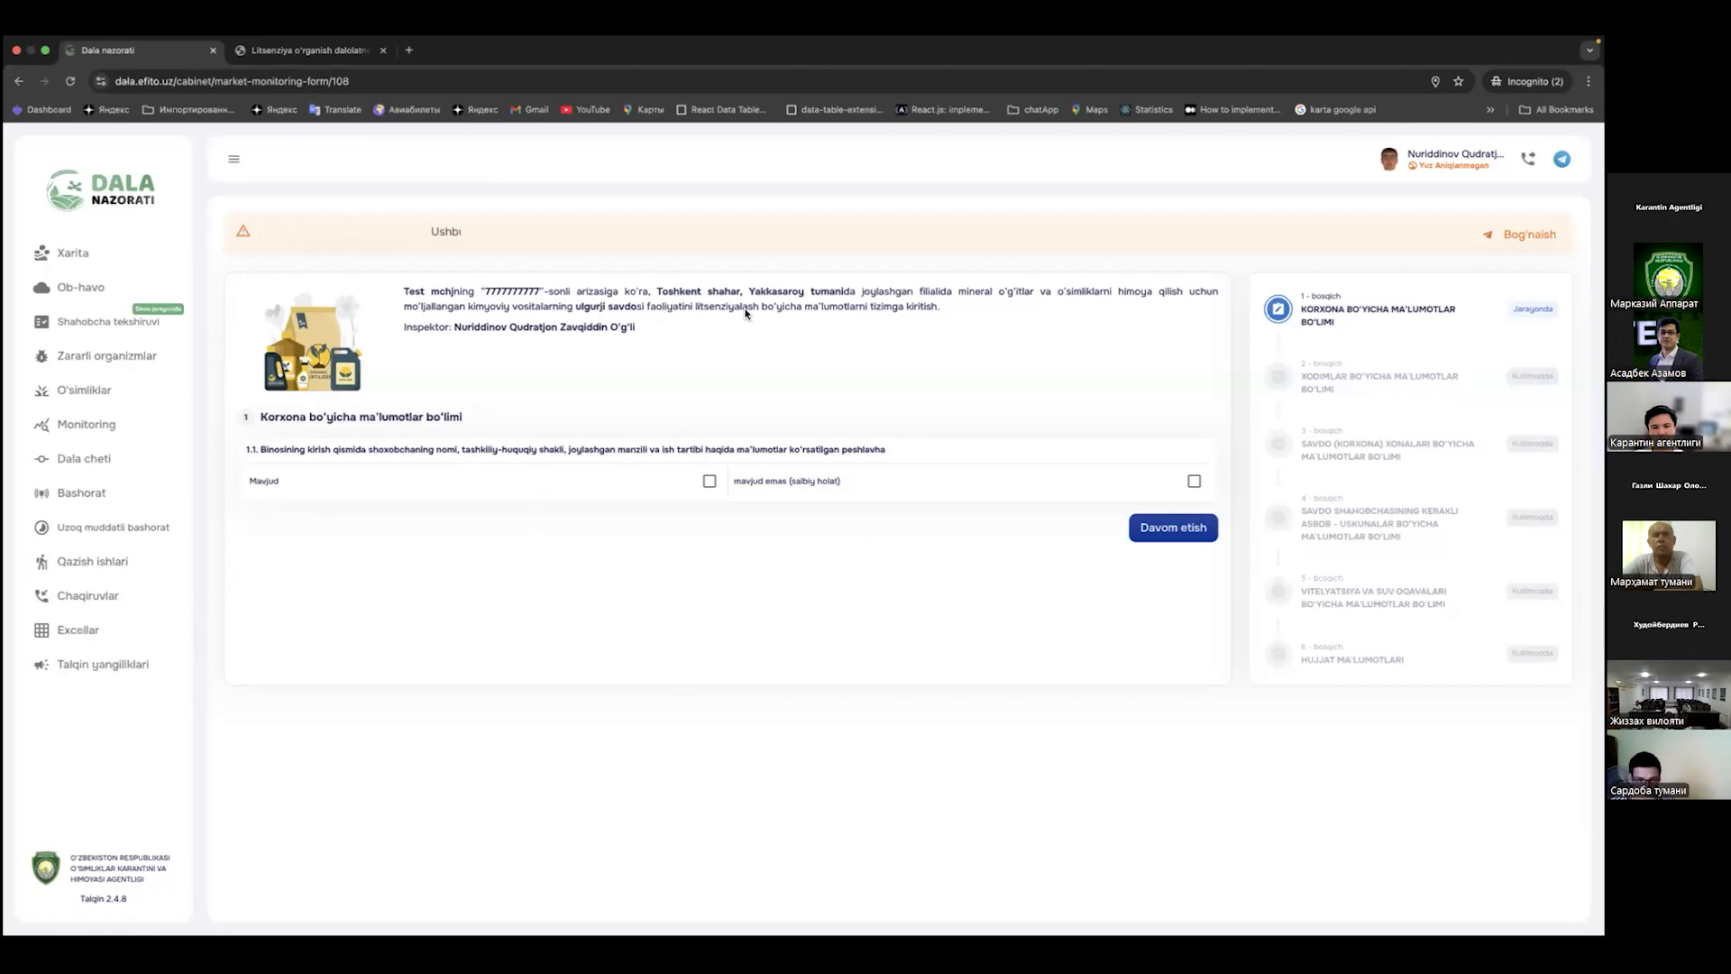
Step: Read the application description and question 1.1 about the entrance signboard
{"action": "left_click_drag", "start_coordinate": [394, 289], "coordinate": [539, 290]}
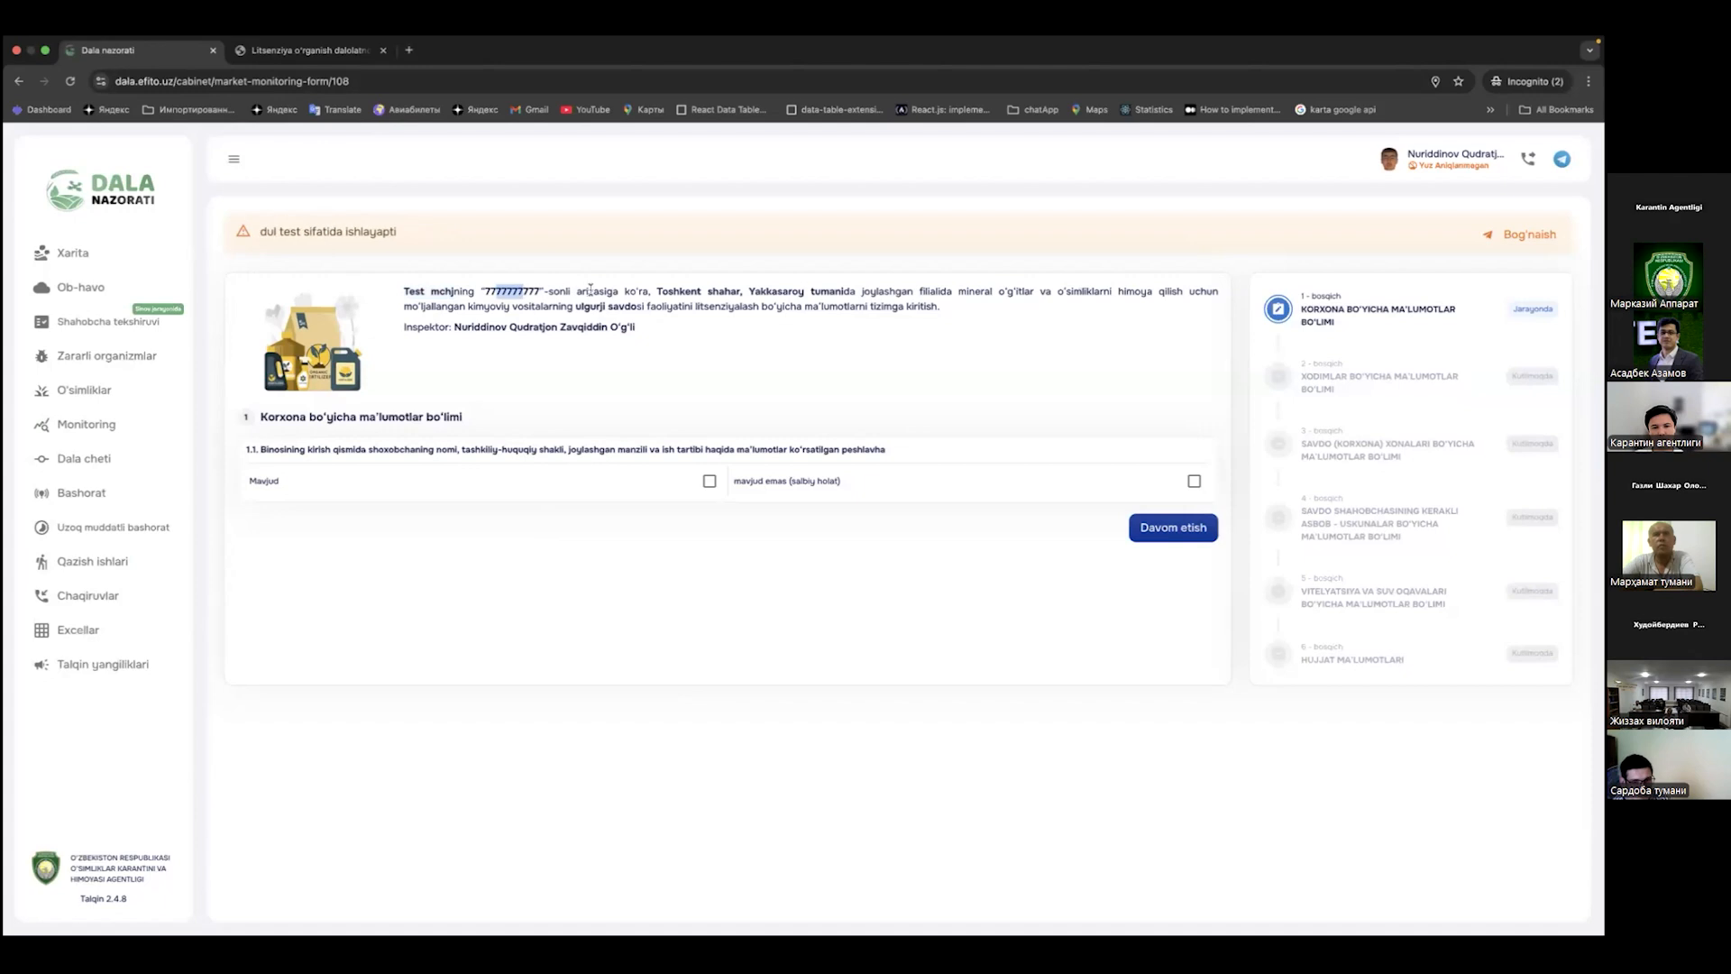
{"action": "left_click_drag", "start_coordinate": [576, 306], "coordinate": [631, 309]}
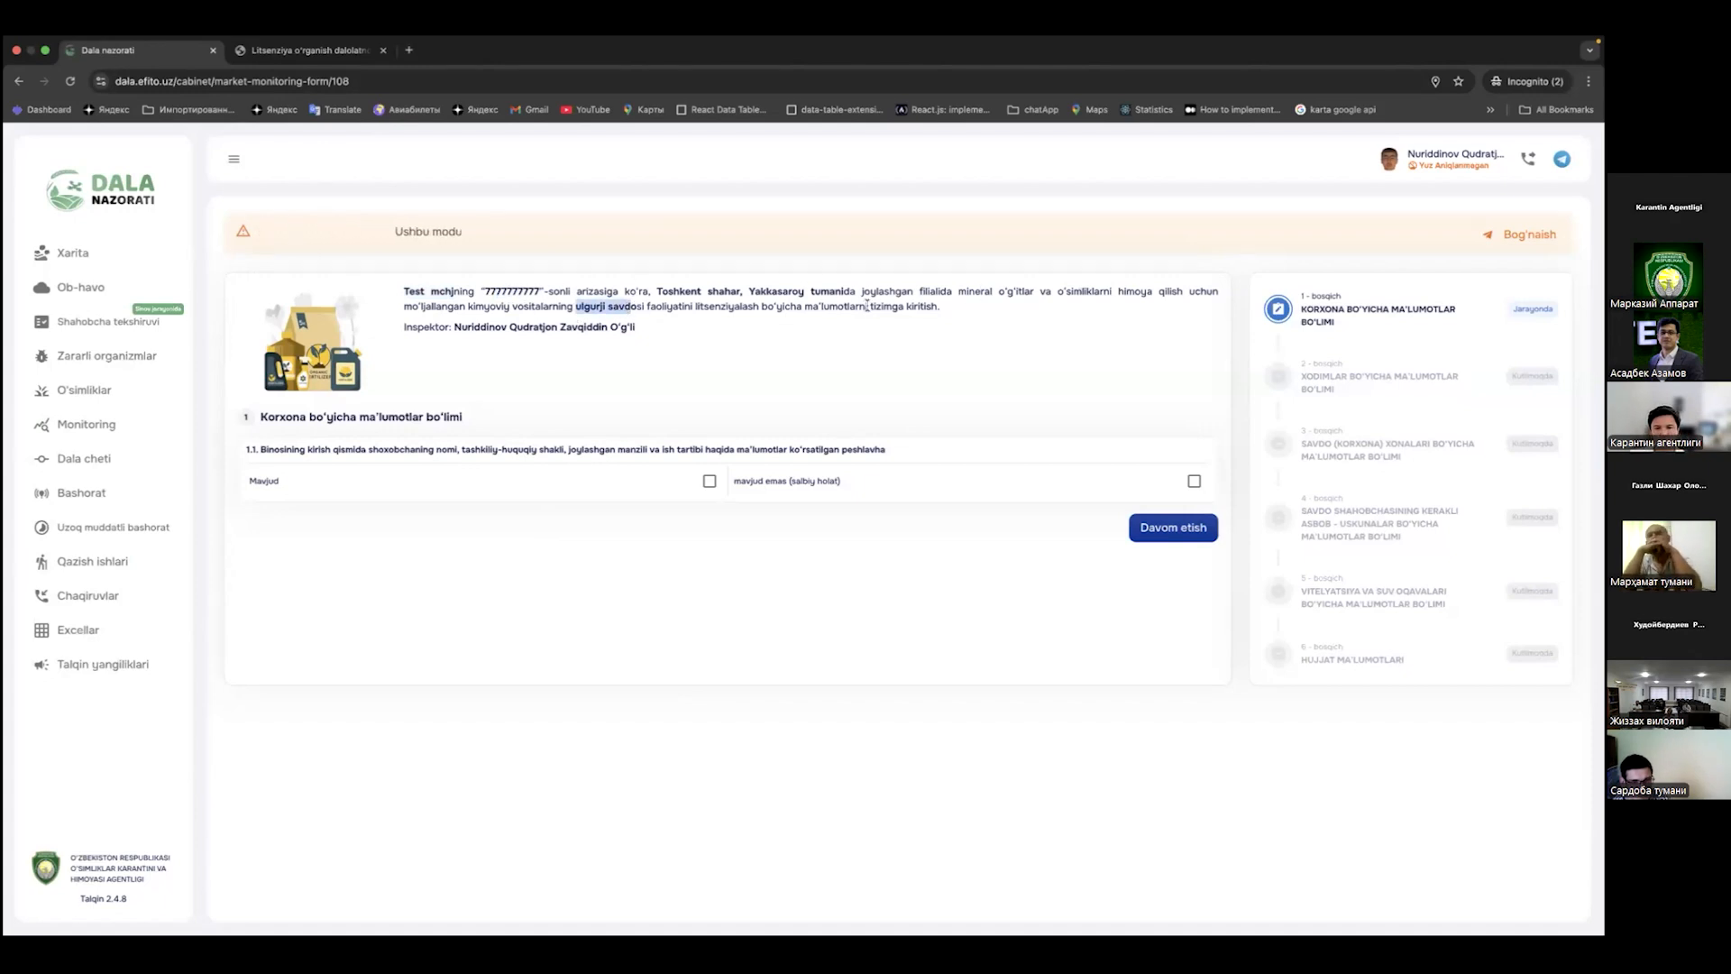
{"action": "left_click_drag", "start_coordinate": [941, 307], "coordinate": [639, 328]}
{"action": "left_click", "coordinate": [704, 337]}
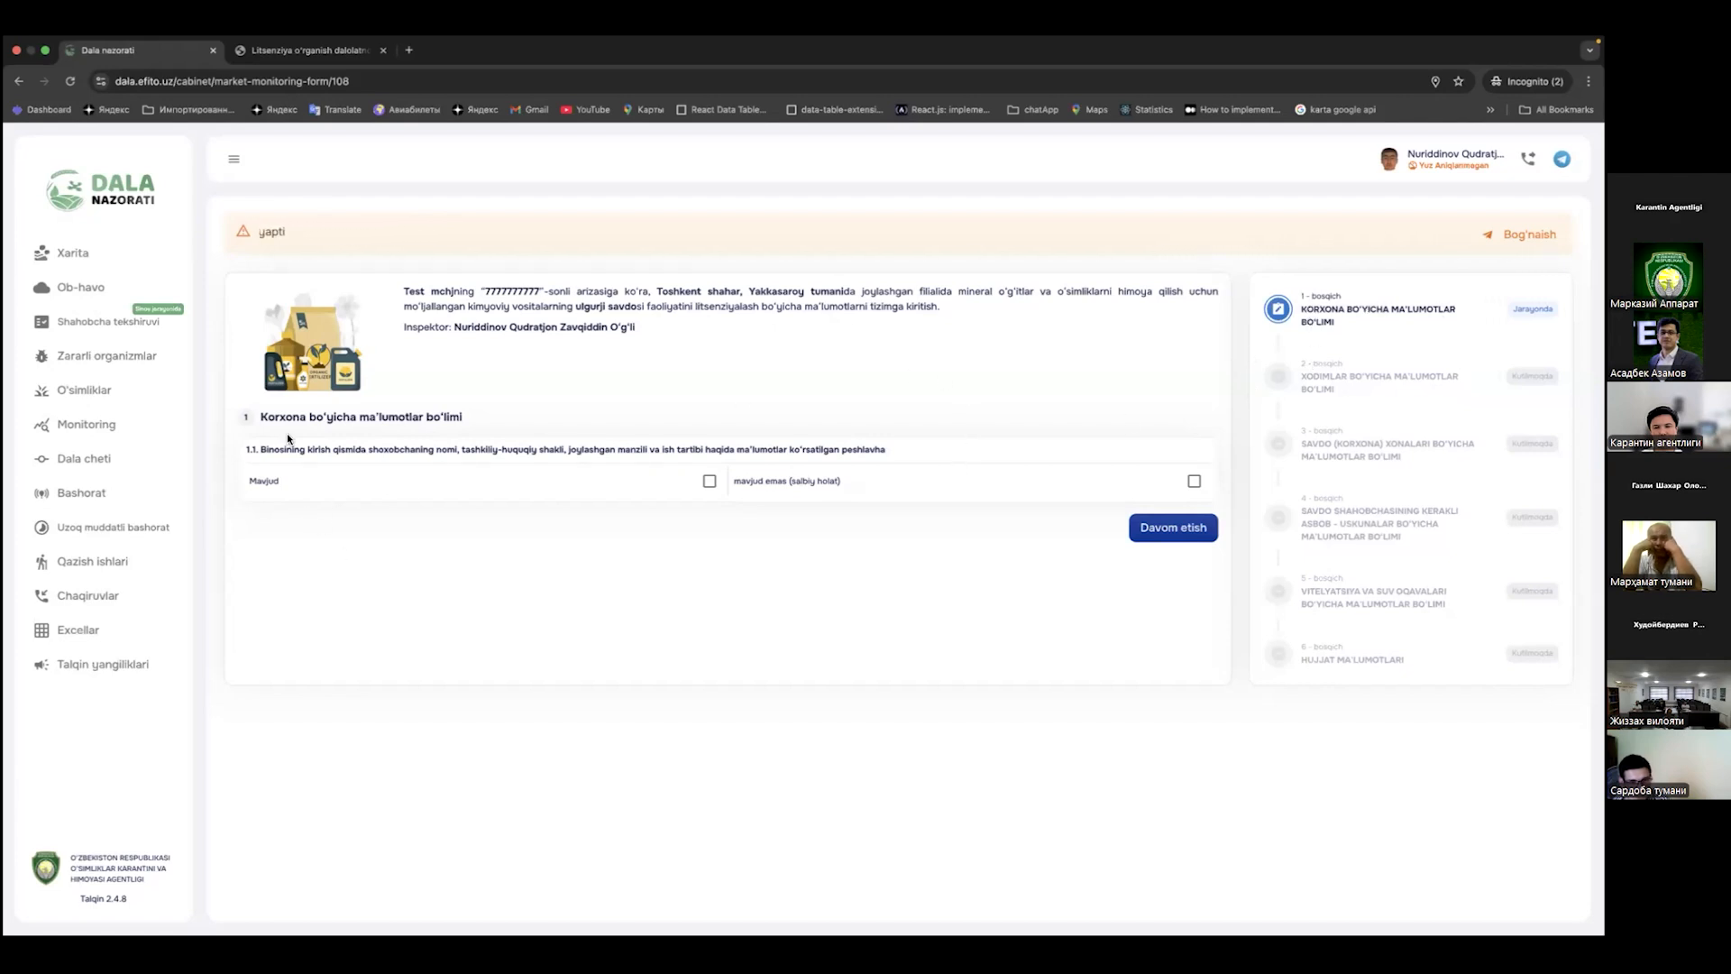
{"action": "left_click_drag", "start_coordinate": [263, 416], "coordinate": [459, 418]}
{"action": "left_click", "coordinate": [415, 427]}
{"action": "left_click_drag", "start_coordinate": [260, 449], "coordinate": [886, 449]}
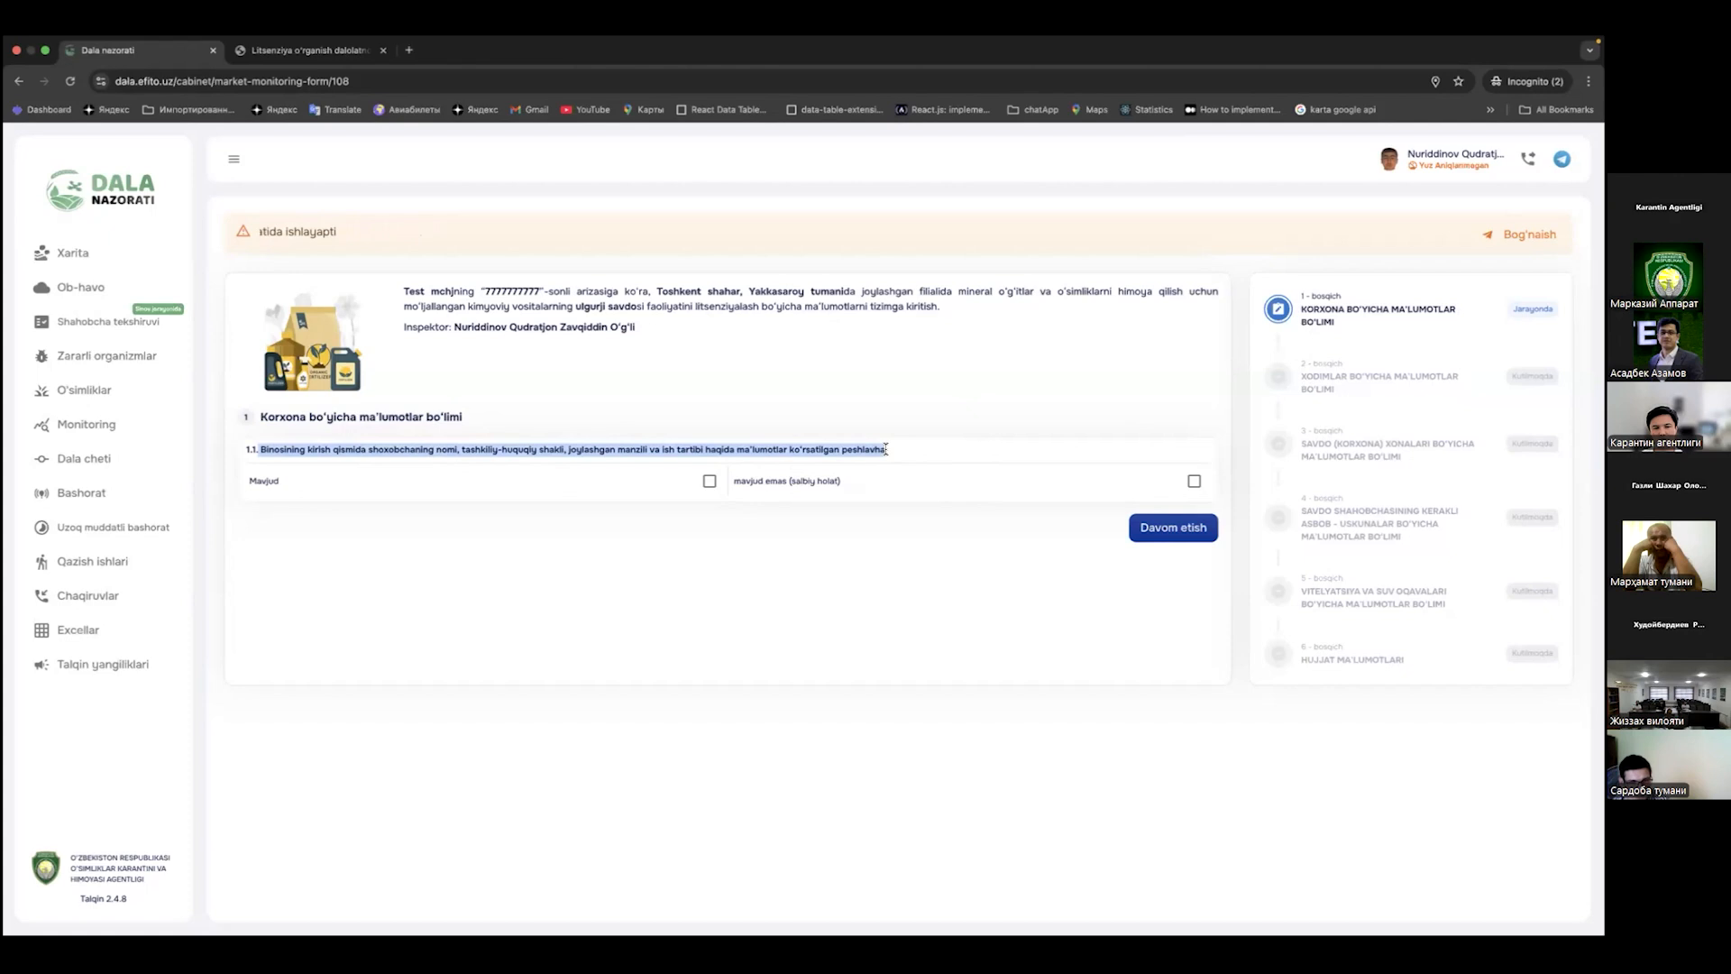
{"action": "left_click", "coordinate": [452, 555]}
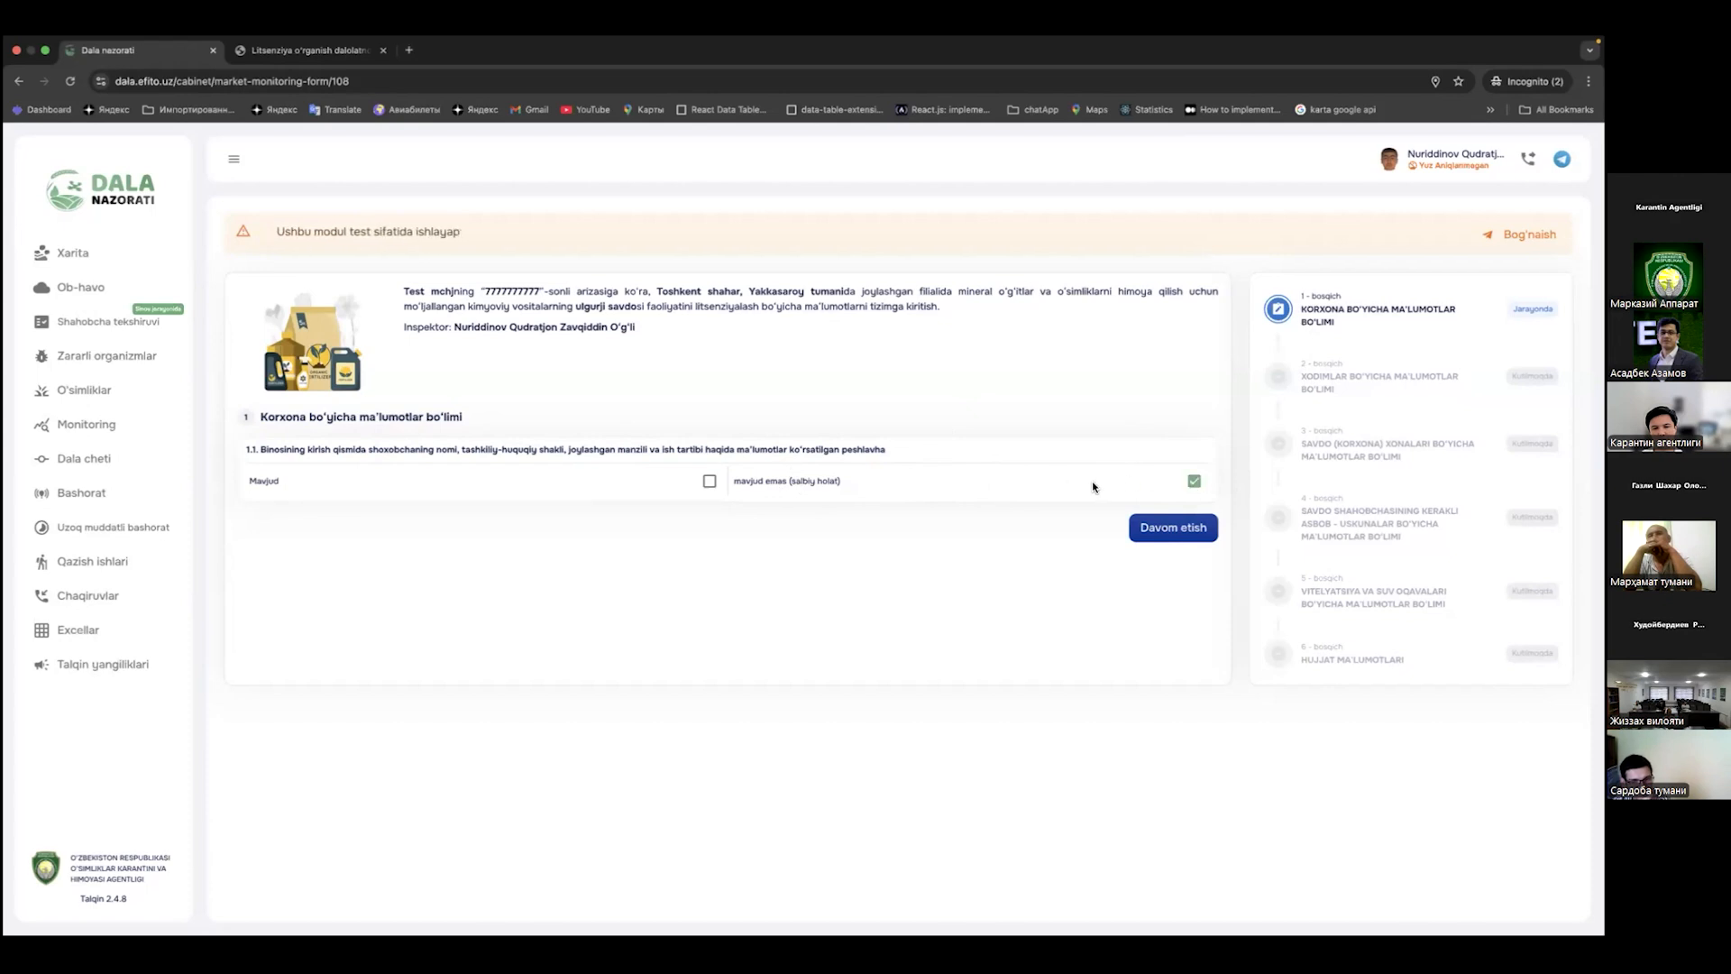
Step: Answer the 1.1 signboard question as Mavjud and capture a camera photo of the signboard
{"action": "left_click", "coordinate": [710, 481]}
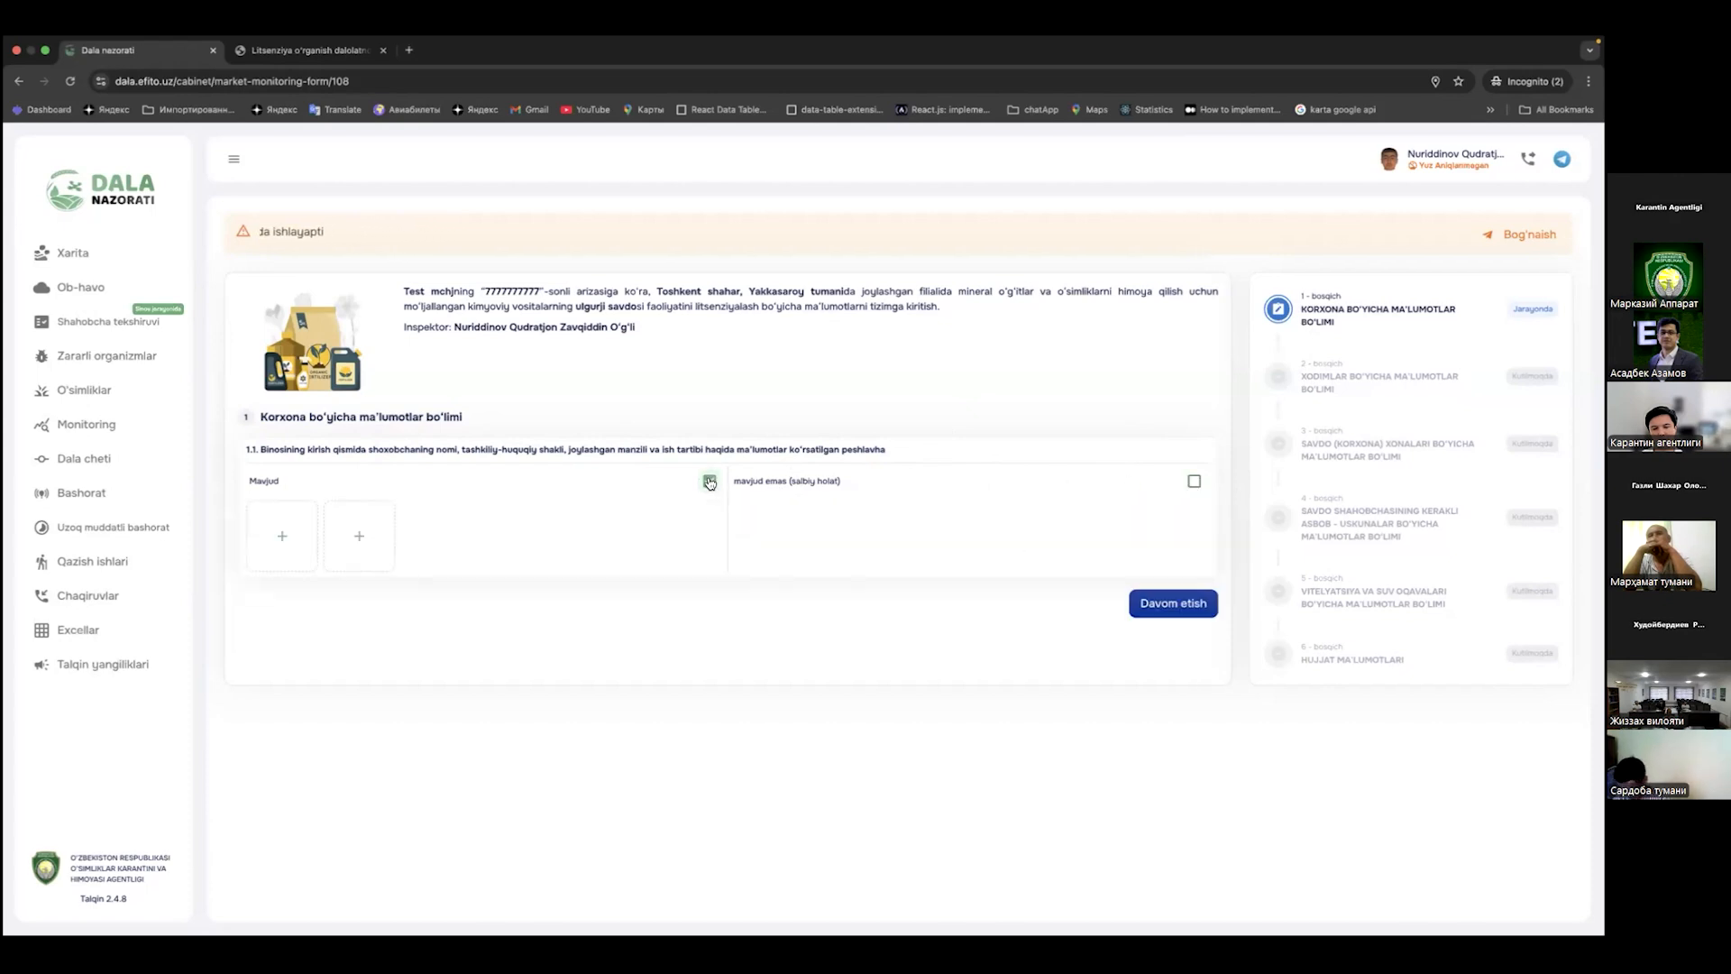
{"action": "left_click", "coordinate": [1187, 616]}
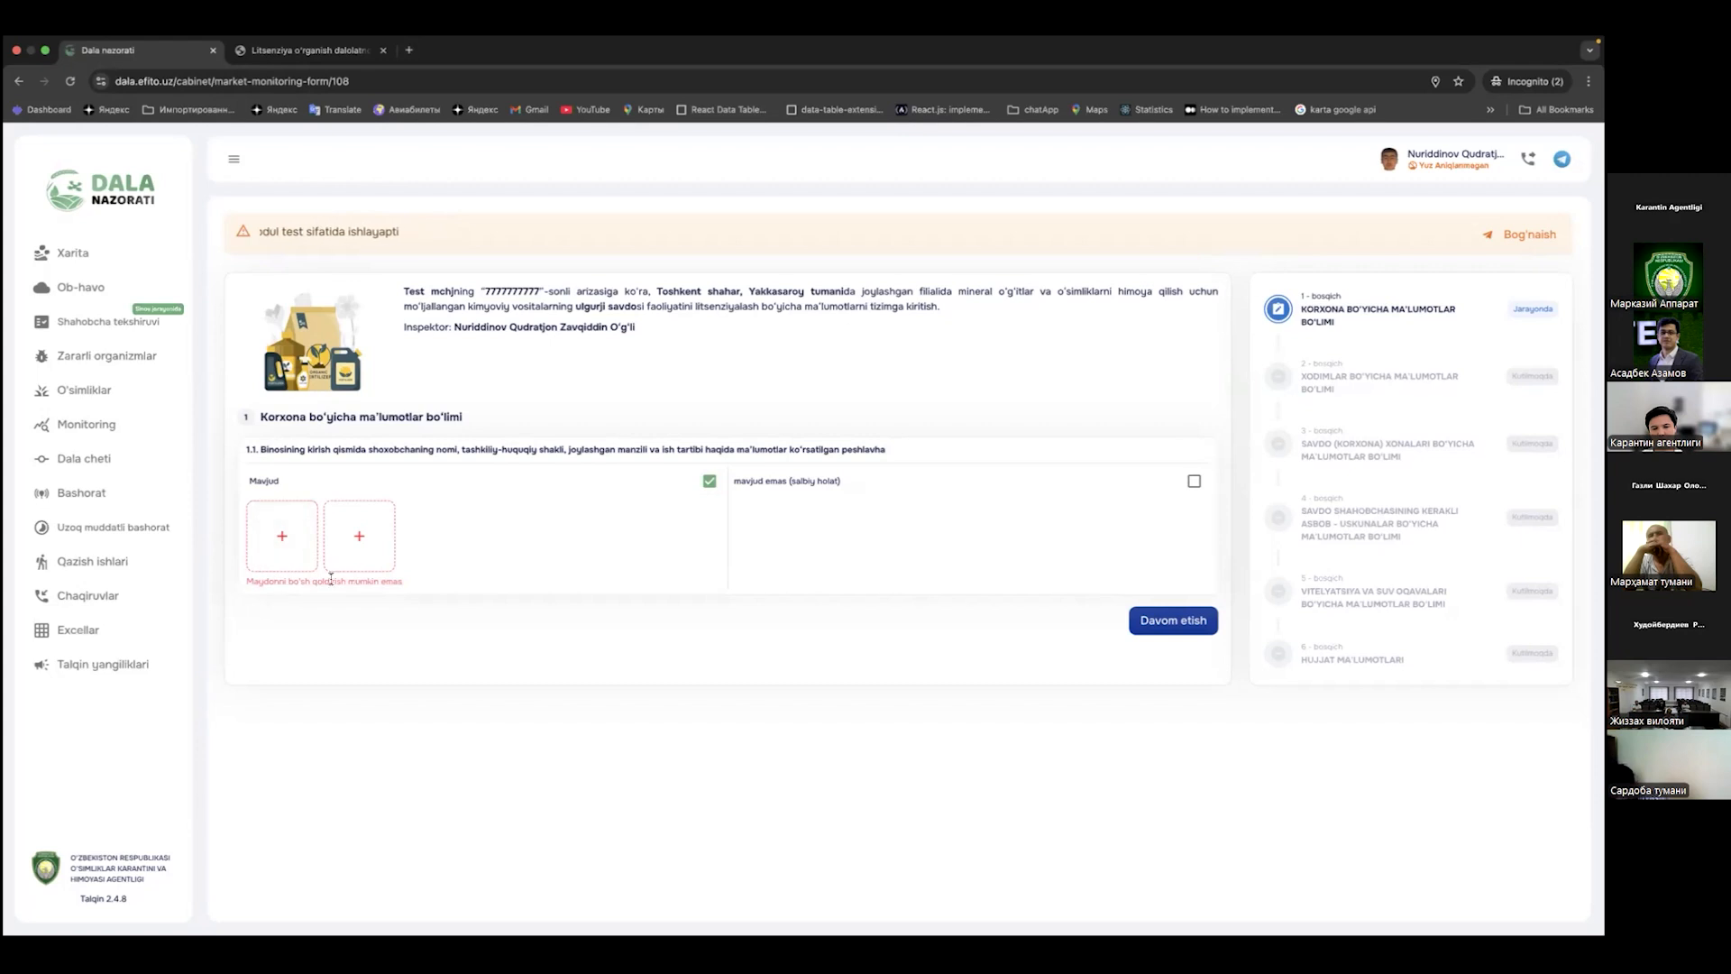
{"action": "left_click", "coordinate": [282, 539]}
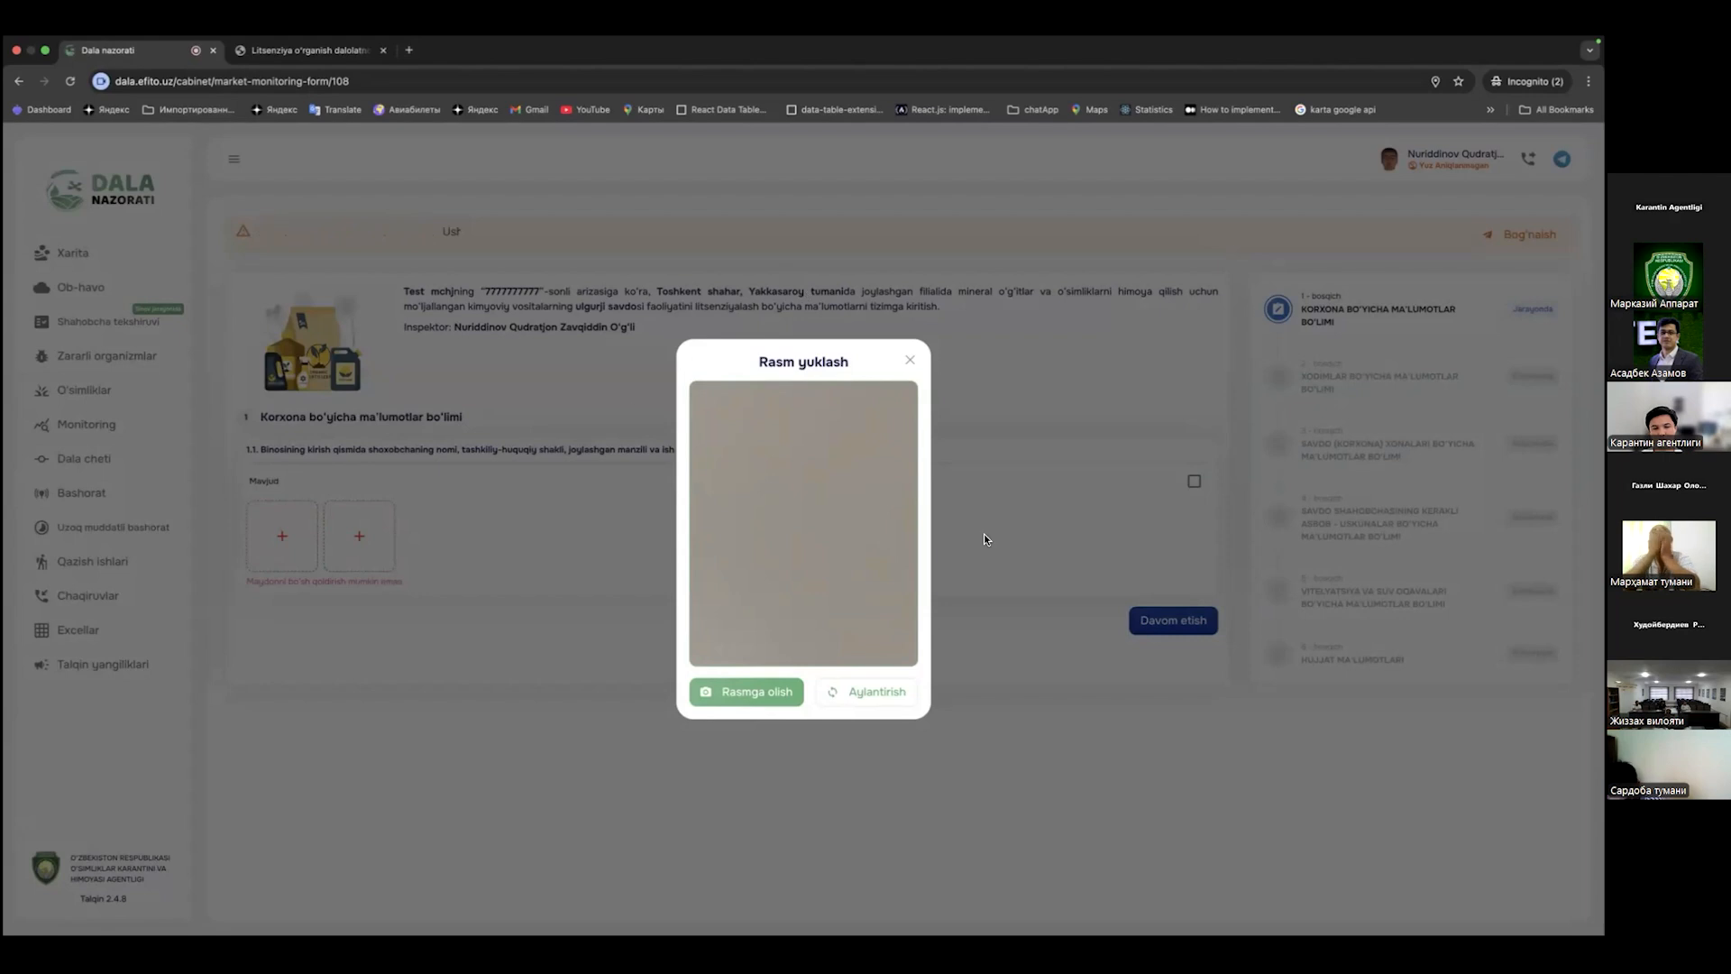
{"action": "left_click", "coordinate": [741, 689]}
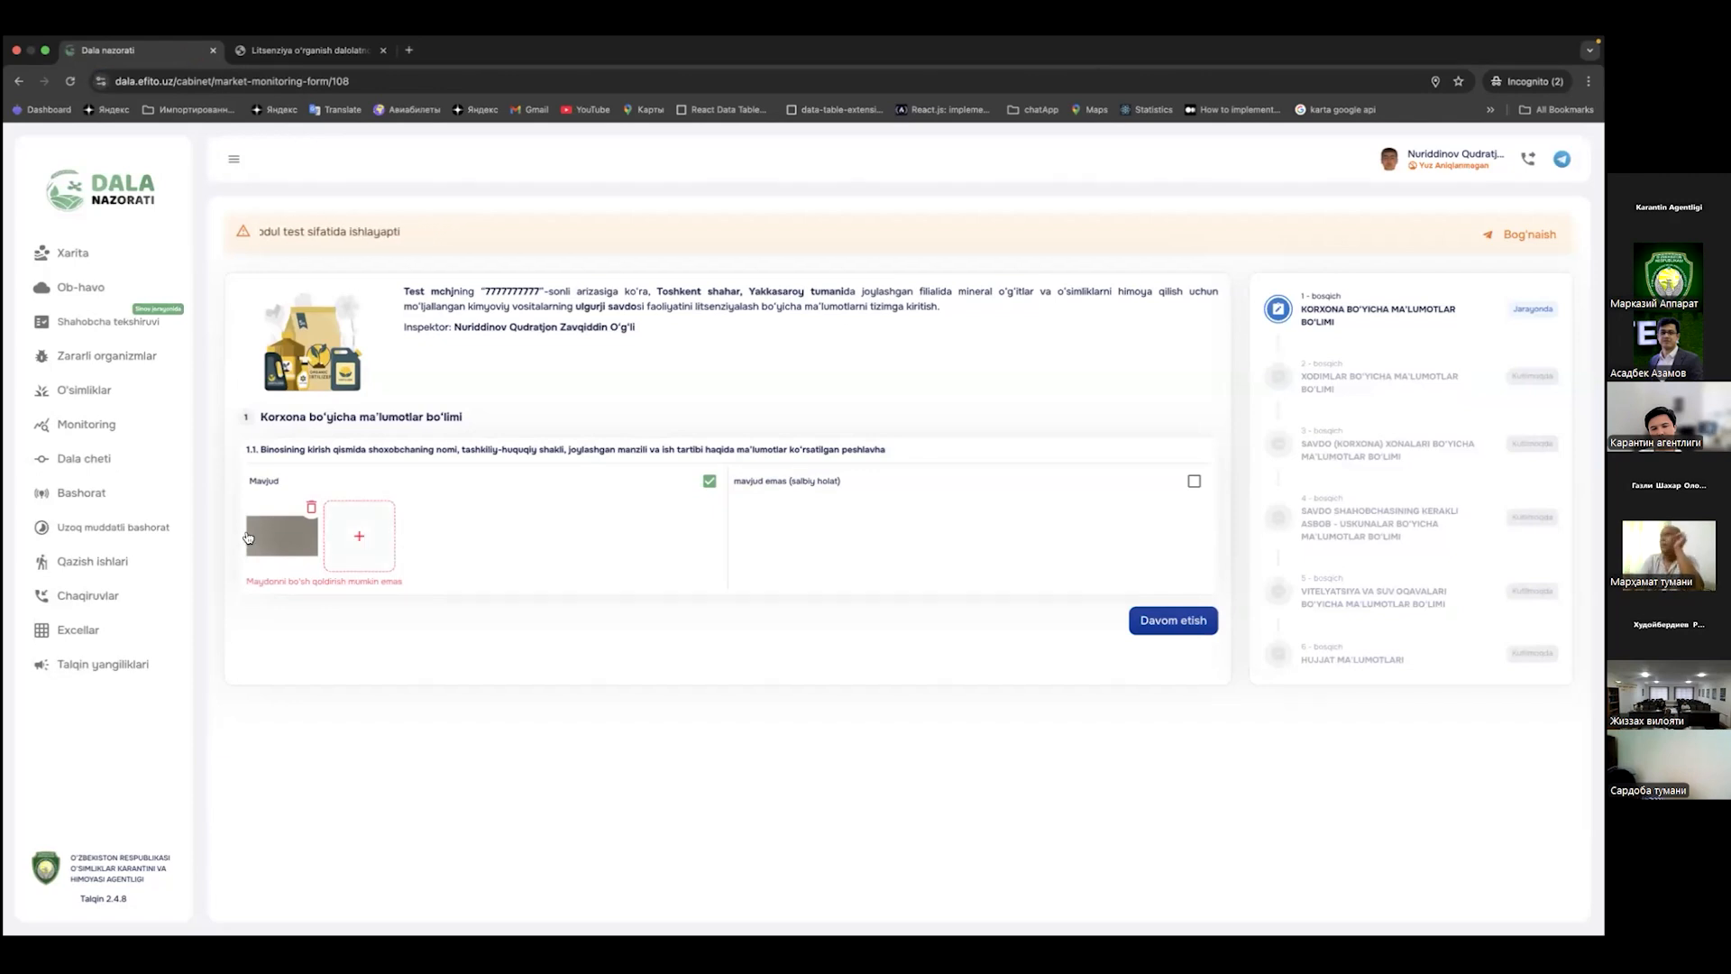
Step: Move on to step 2, the Xodimlar bo'yicha ma'lumotlar staff section
{"action": "left_click", "coordinate": [1156, 622]}
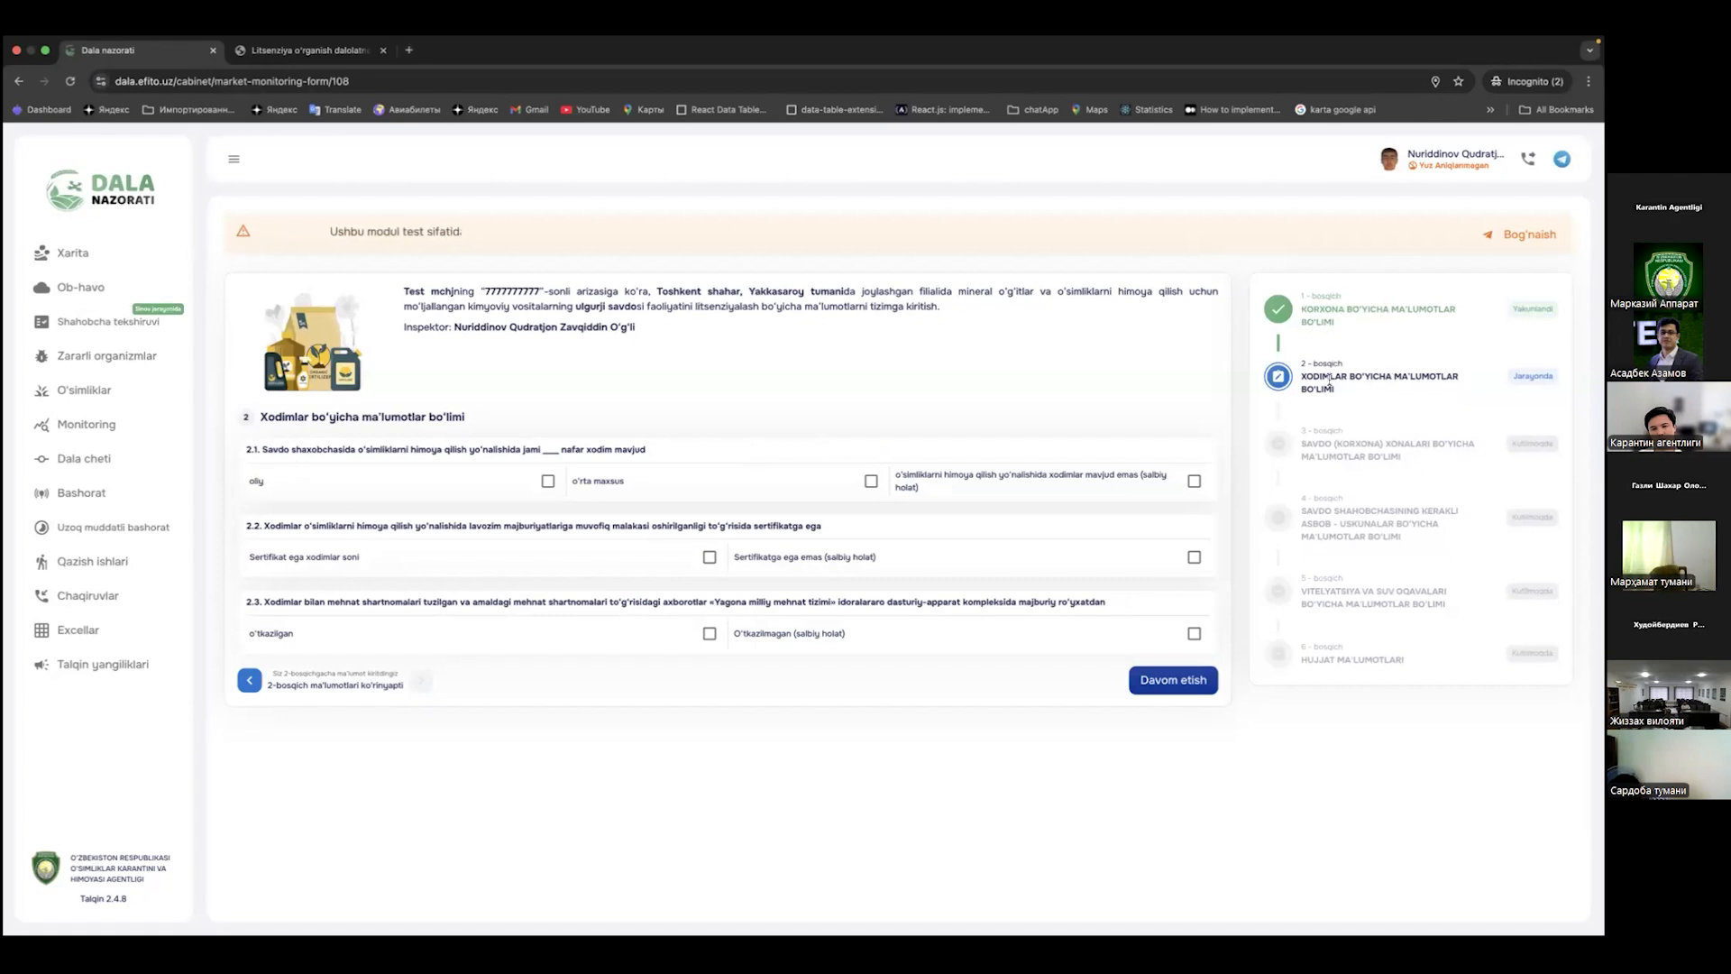
{"action": "left_click_drag", "start_coordinate": [1301, 372], "coordinate": [1336, 390]}
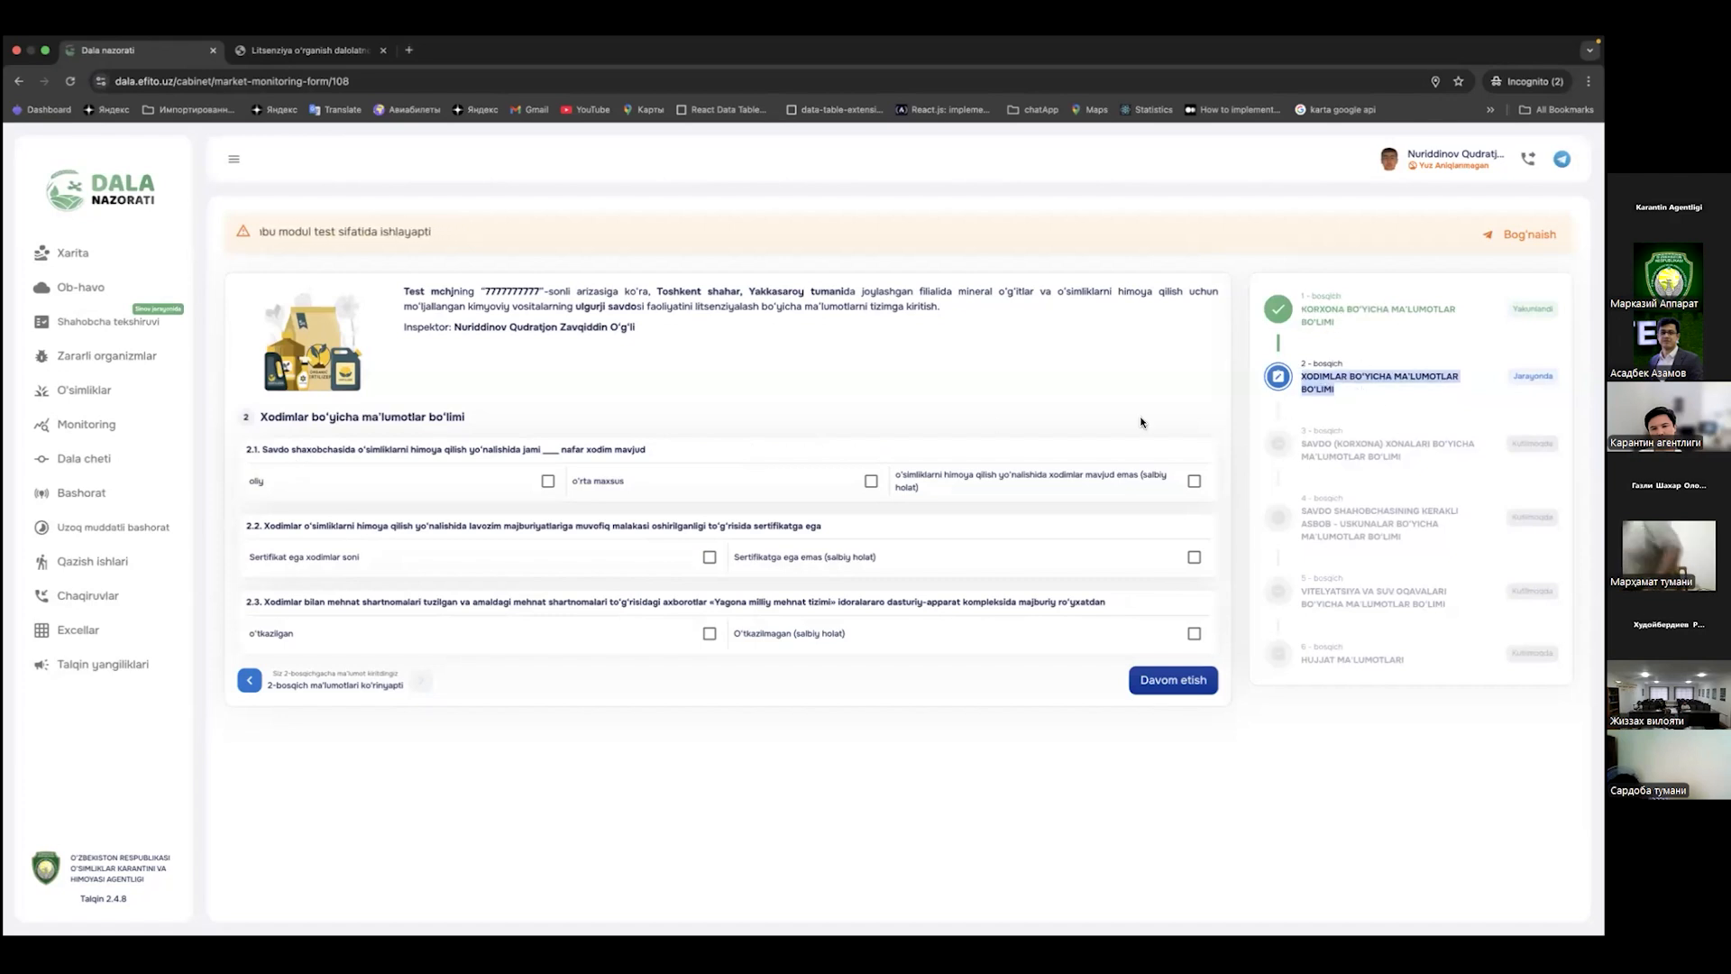
{"action": "left_click", "coordinate": [507, 393]}
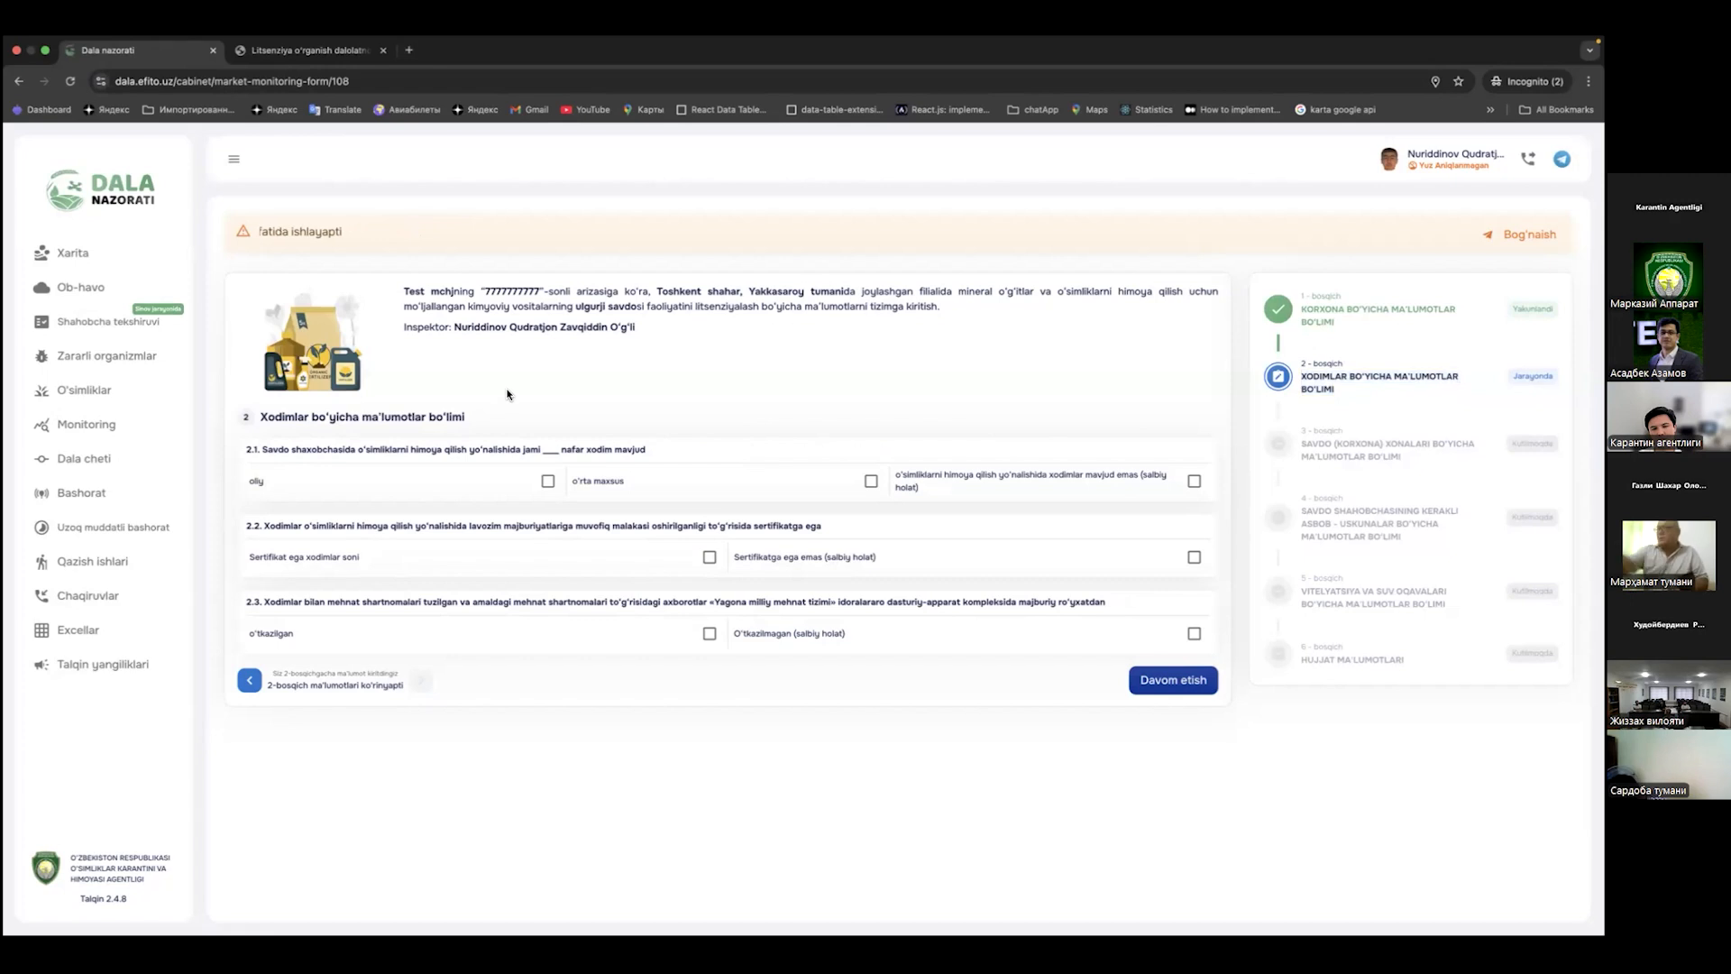
{"action": "triple_click", "coordinate": [359, 418]}
{"action": "left_click", "coordinate": [259, 448]}
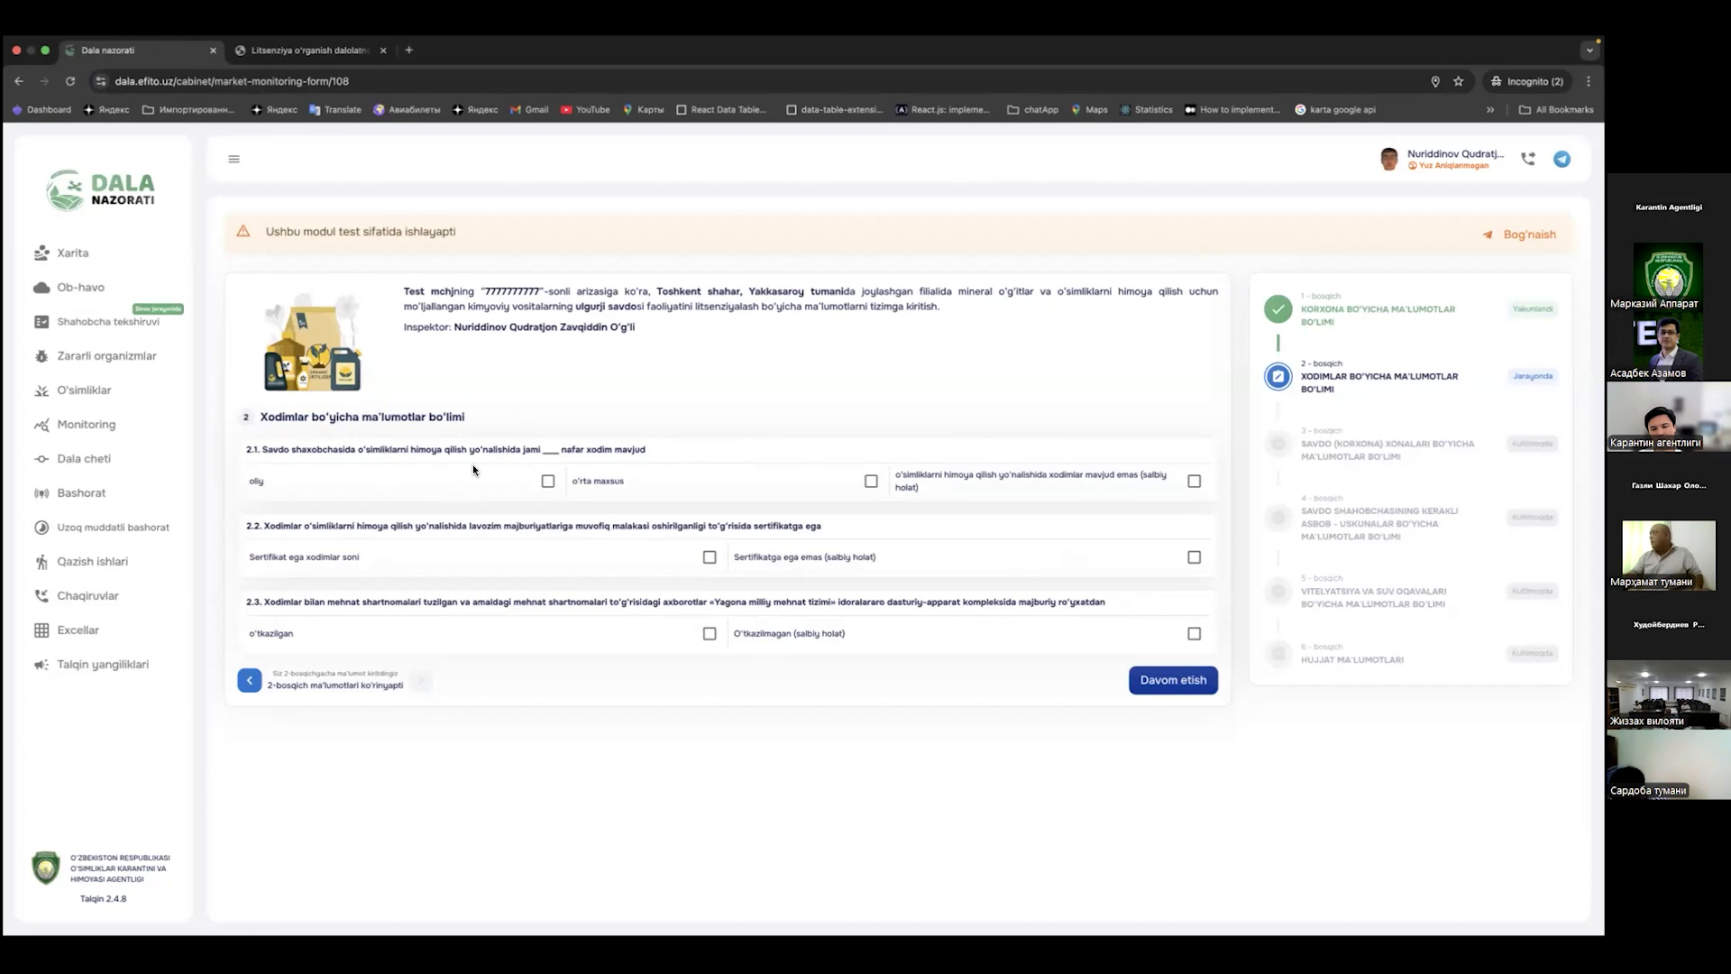
Step: Record 4 oliy-educated and 4 certified staff with contracts O'tkazilmagan, then continue to step 3
{"action": "left_click", "coordinate": [548, 481]}
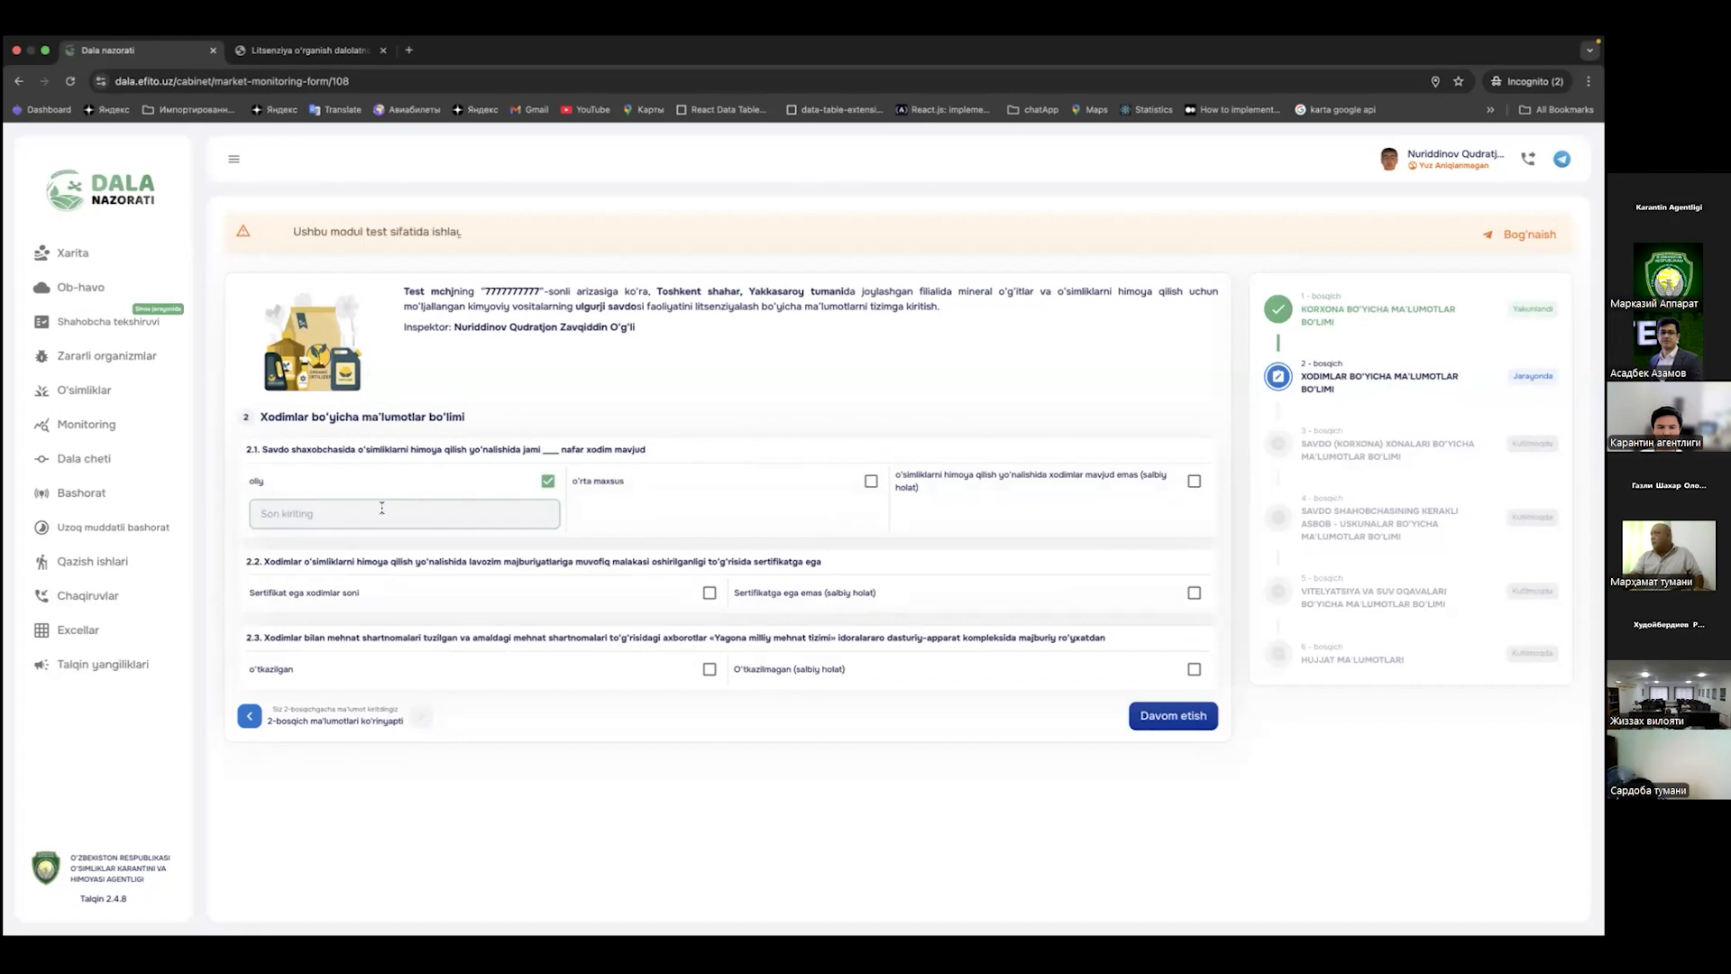
{"action": "type", "text": "4"}
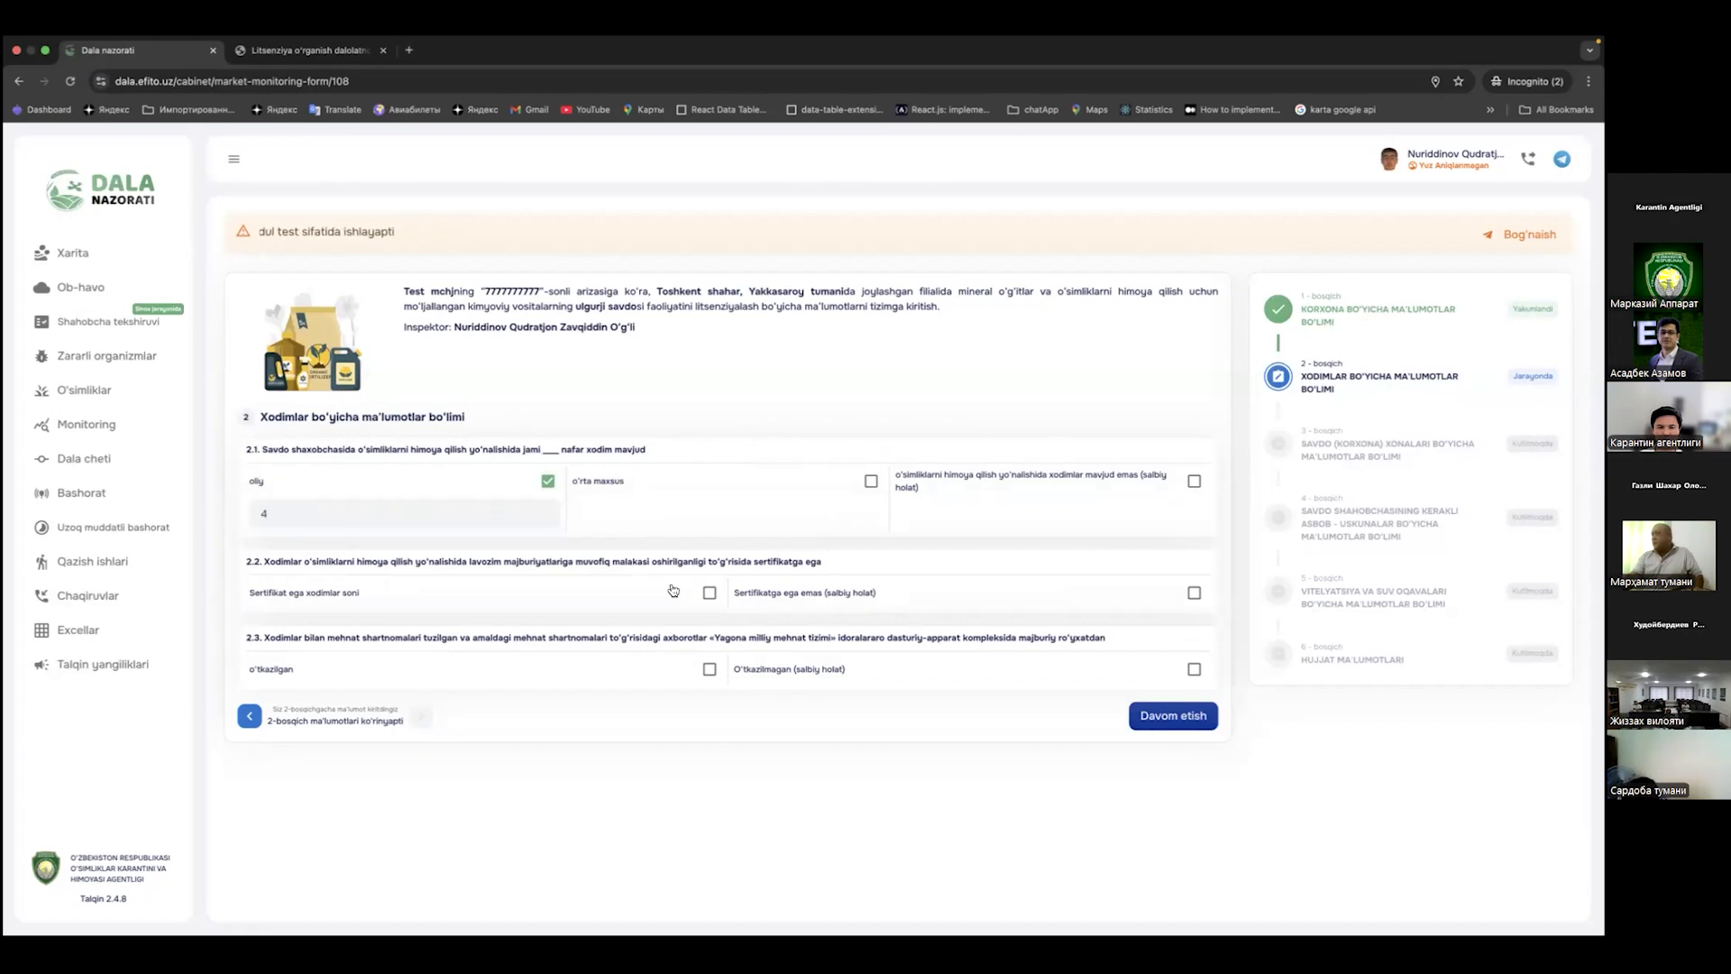
{"action": "left_click", "coordinate": [710, 592]}
{"action": "left_click", "coordinate": [543, 615]}
{"action": "type", "text": "4"}
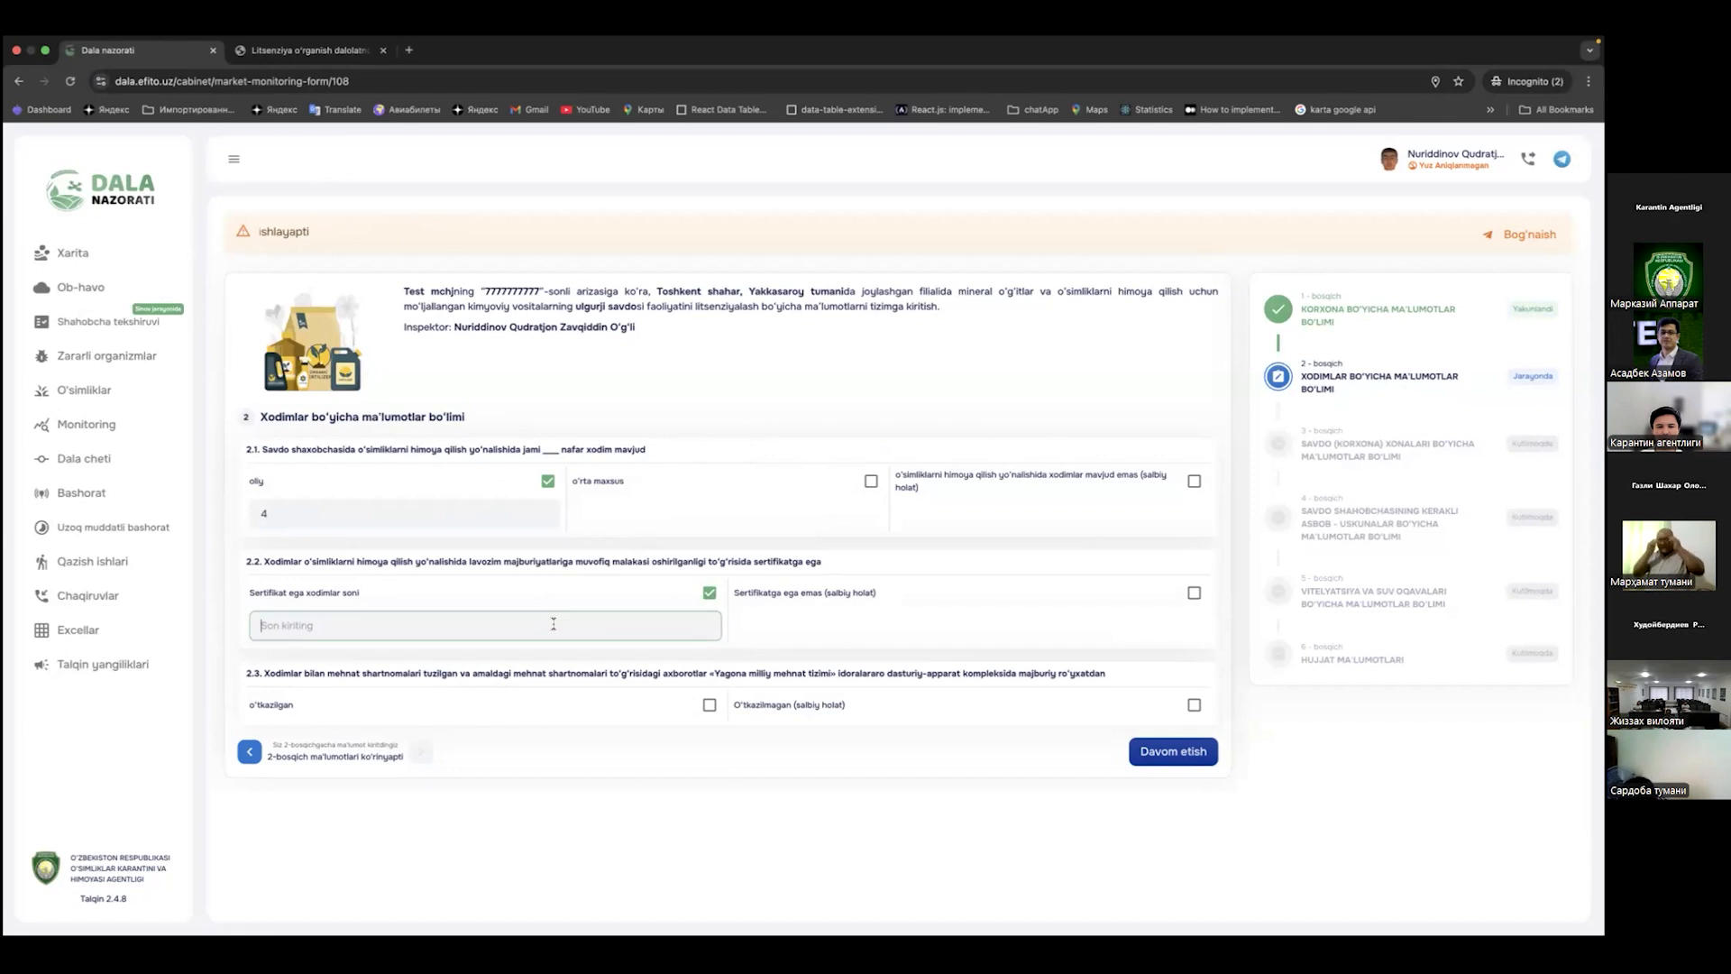
{"action": "left_click", "coordinate": [1165, 700]}
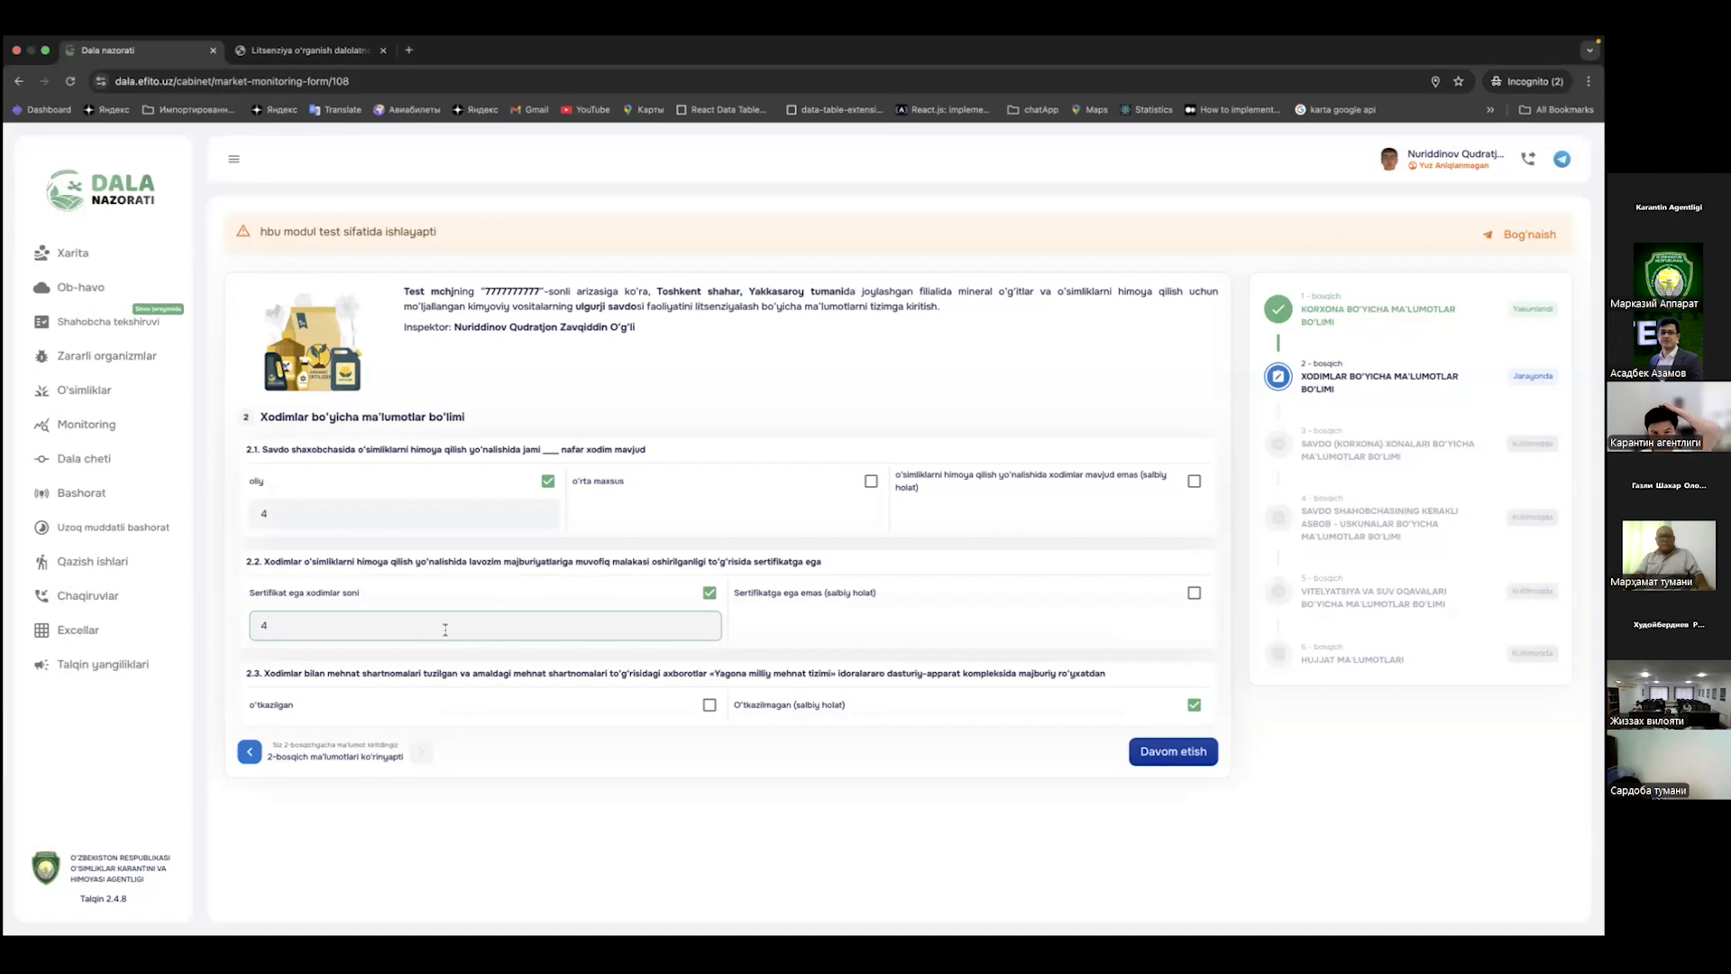
{"action": "left_click", "coordinate": [1174, 752]}
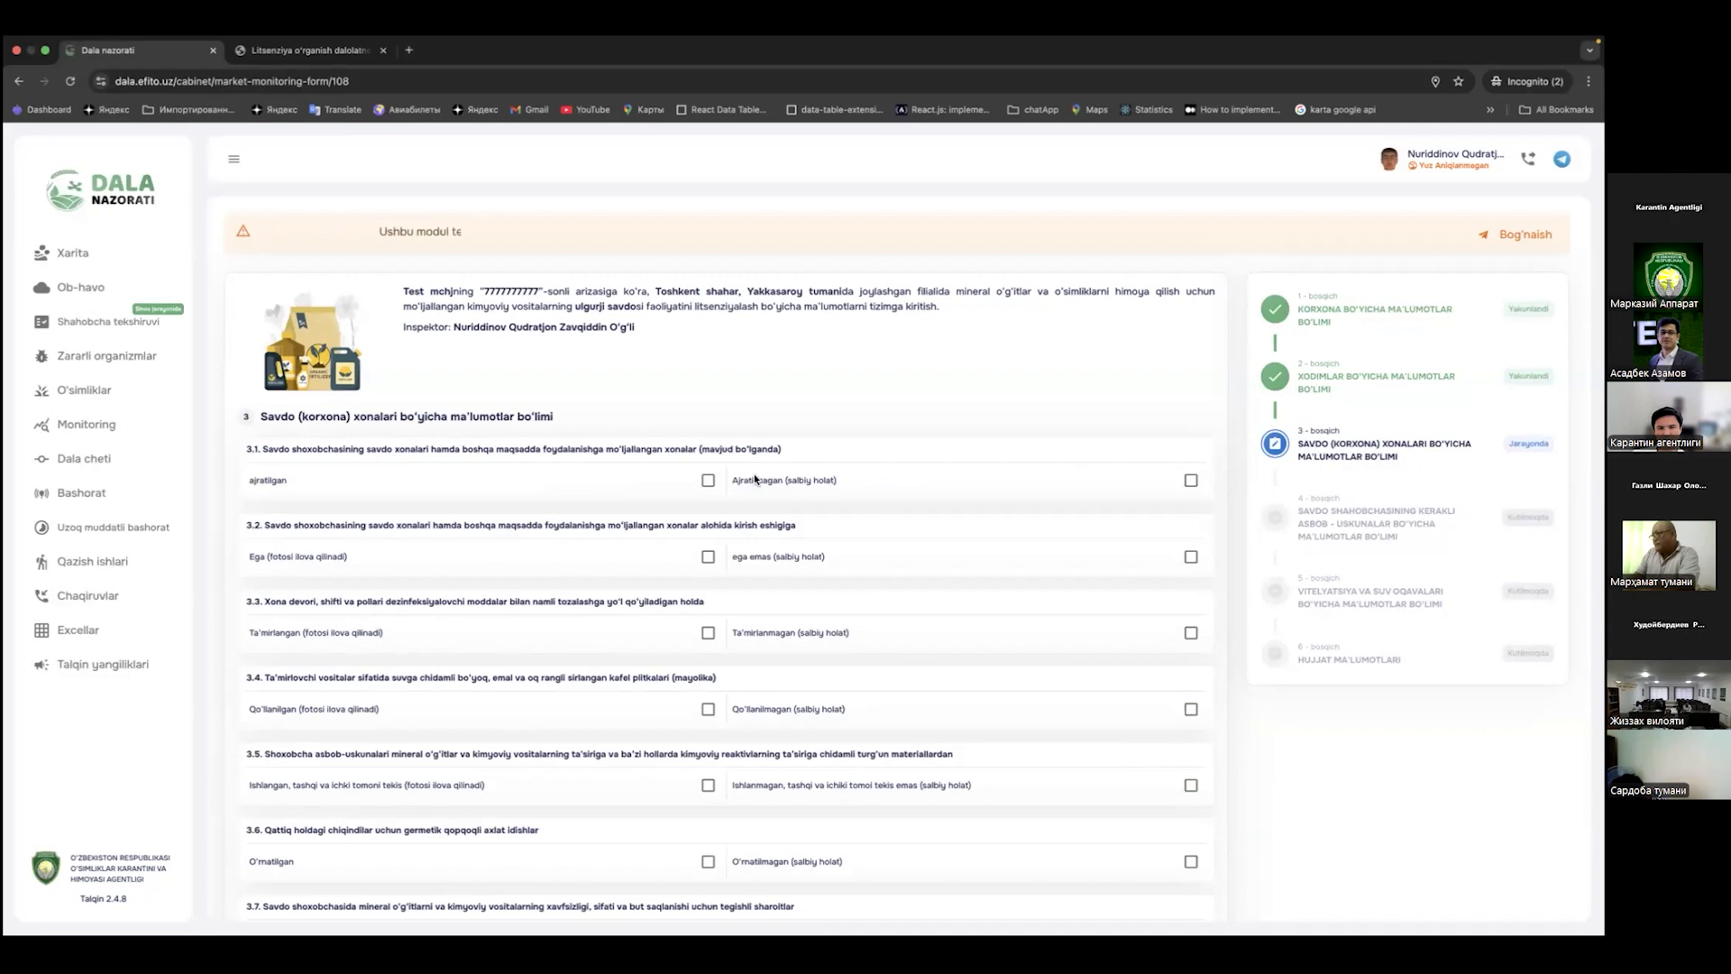
{"action": "scroll", "coordinate": [754, 473], "scroll_direction": "down", "scroll_amount": 3}
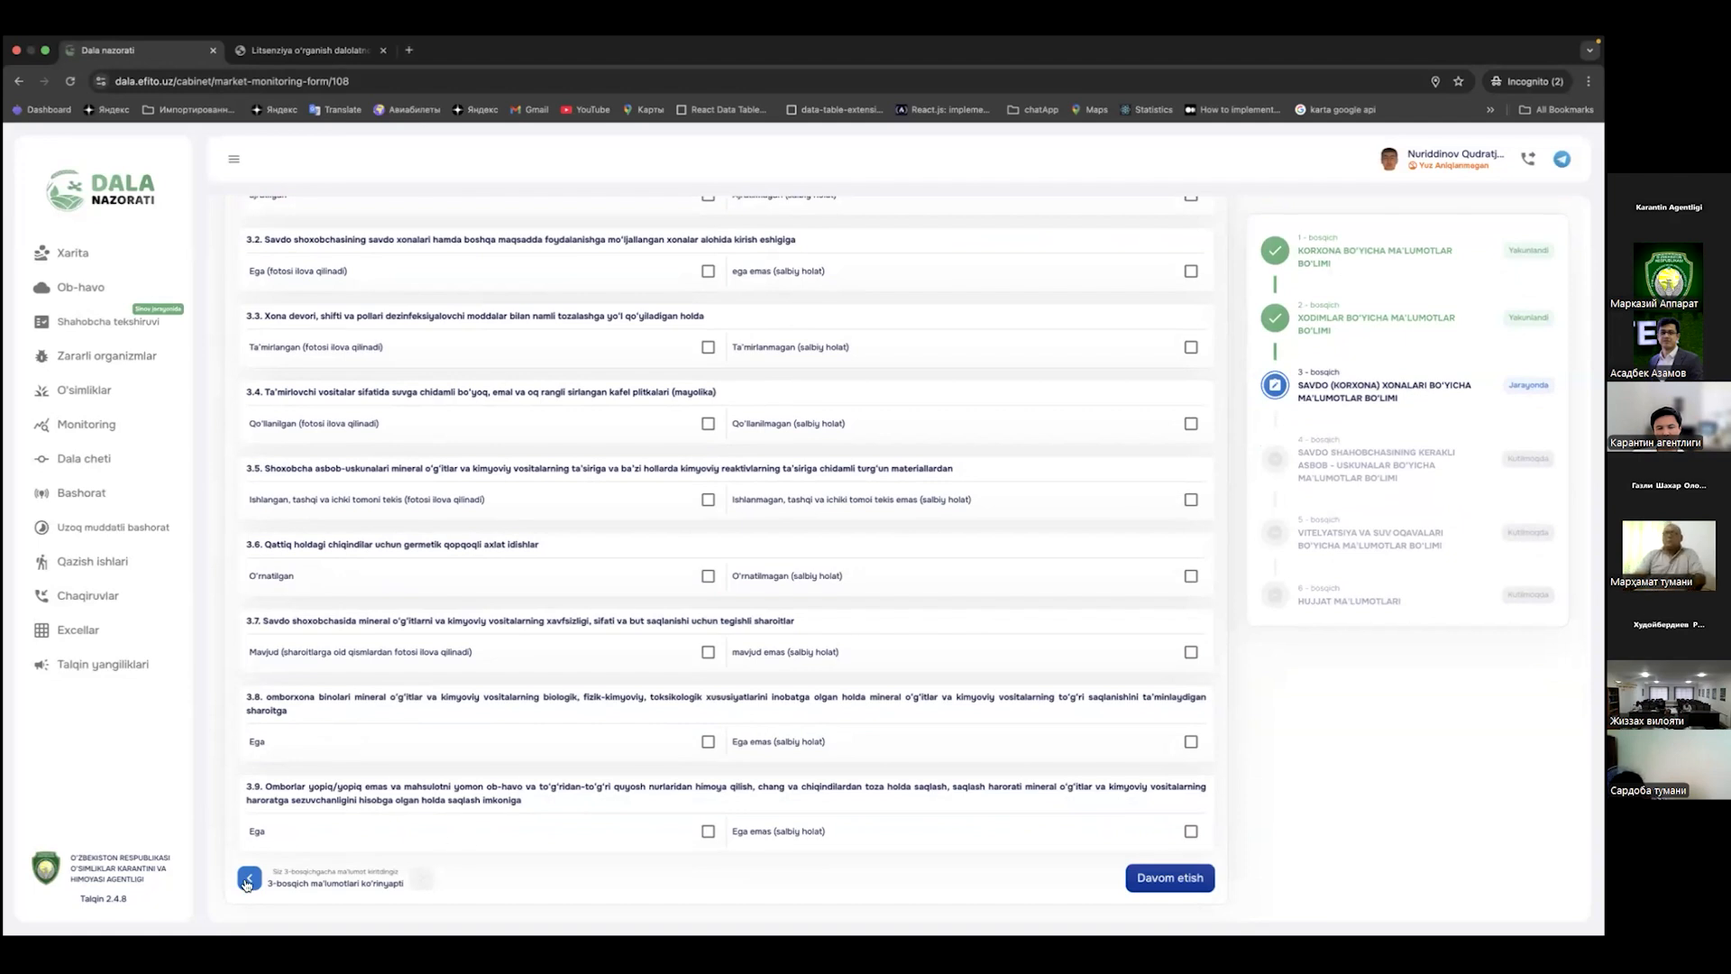
{"action": "left_click", "coordinate": [248, 879]}
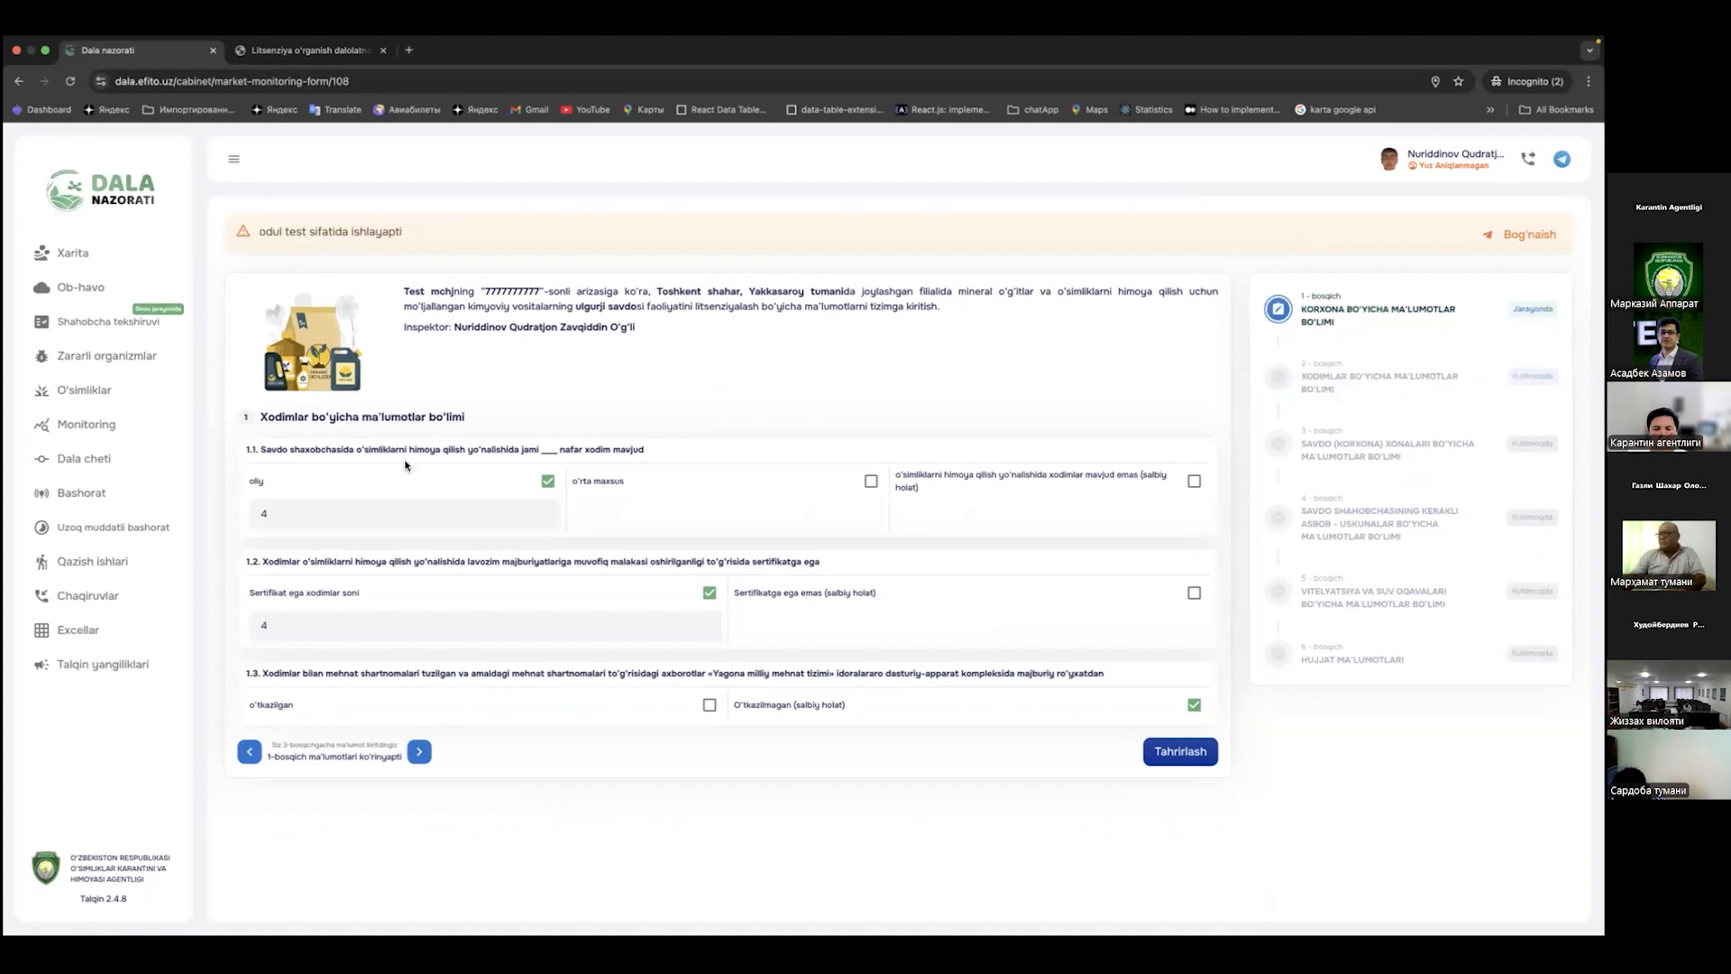
{"action": "left_click", "coordinate": [419, 752]}
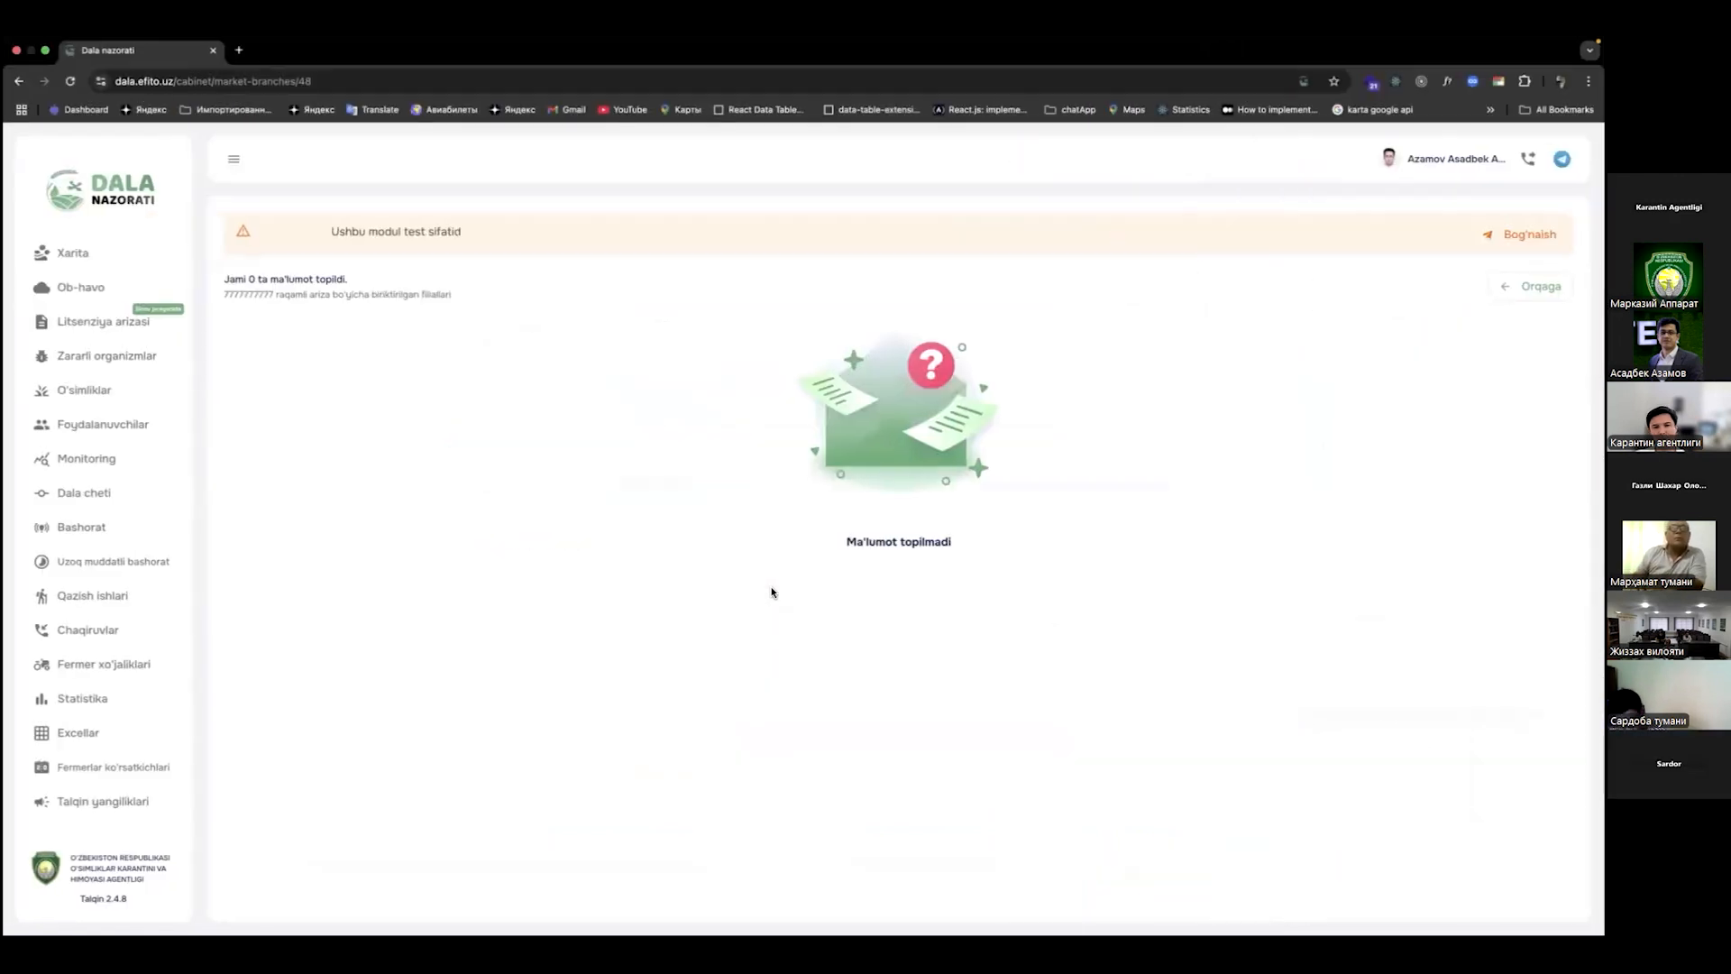
Step: In the Tashkent head's window, open the application's branch list from Litsenziya arizasi
{"action": "key", "text": "ctrl+Right"}
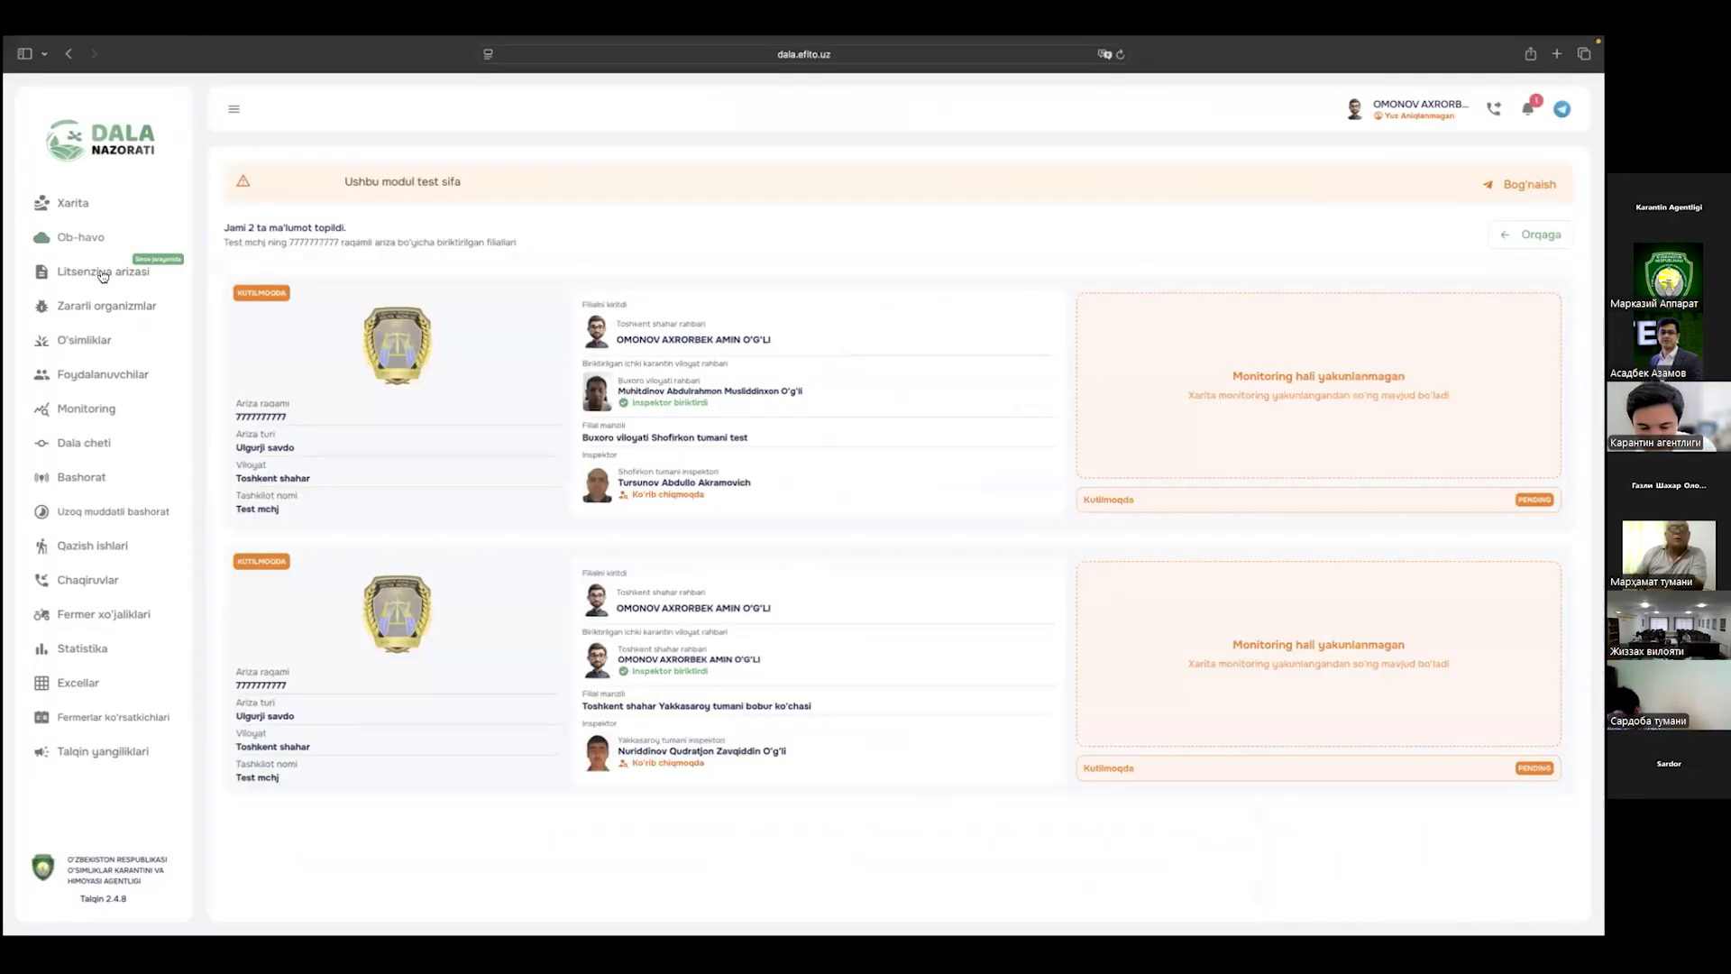
{"action": "left_click", "coordinate": [103, 273]}
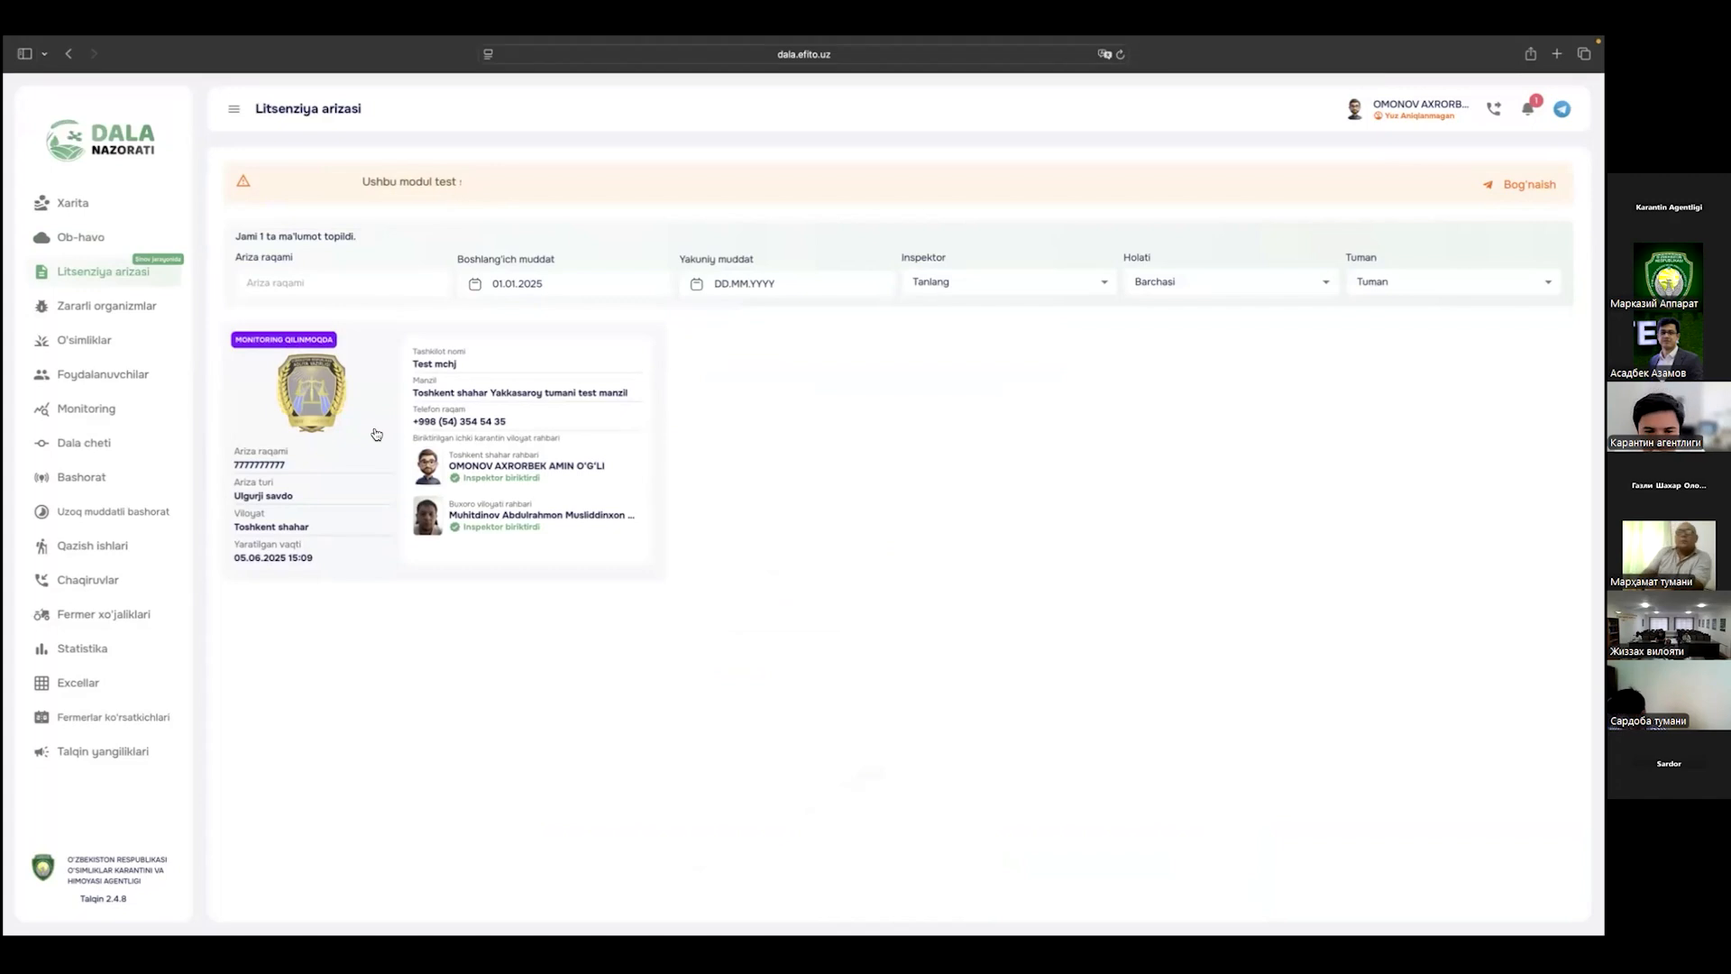
{"action": "left_click", "coordinate": [376, 435]}
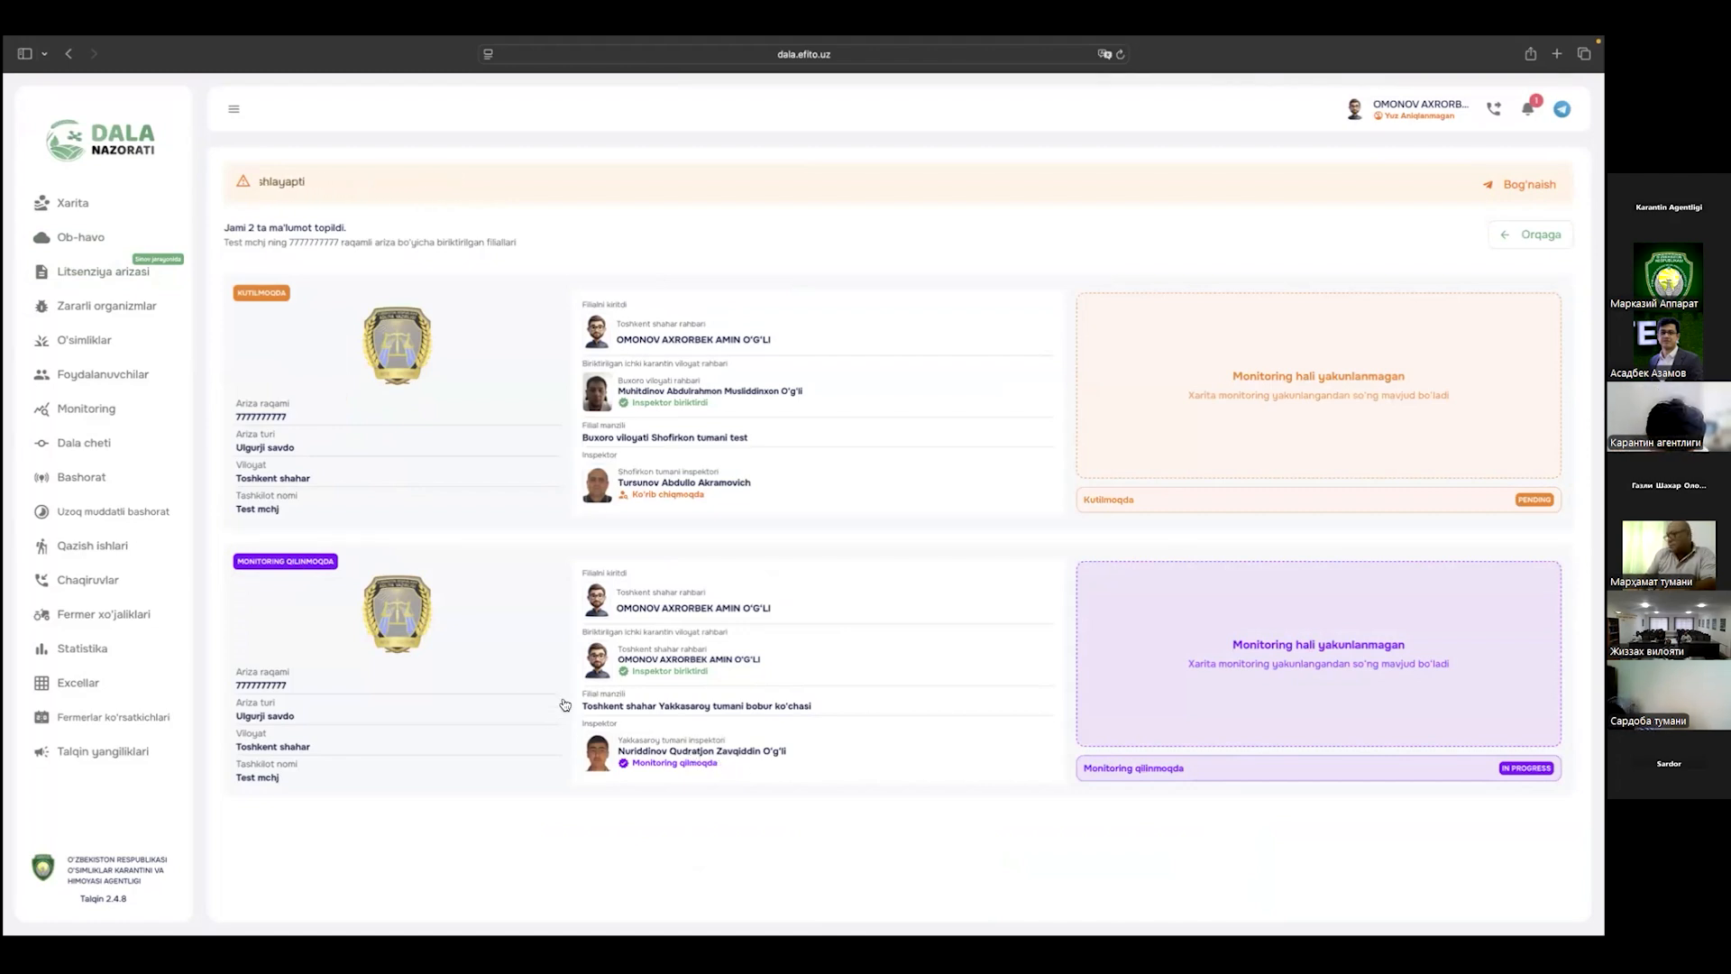
Step: Back in the inspector's form, mark 3.1 rooms not allocated and the 3.2 separate entrance absent
{"action": "key", "text": "super+Tab"}
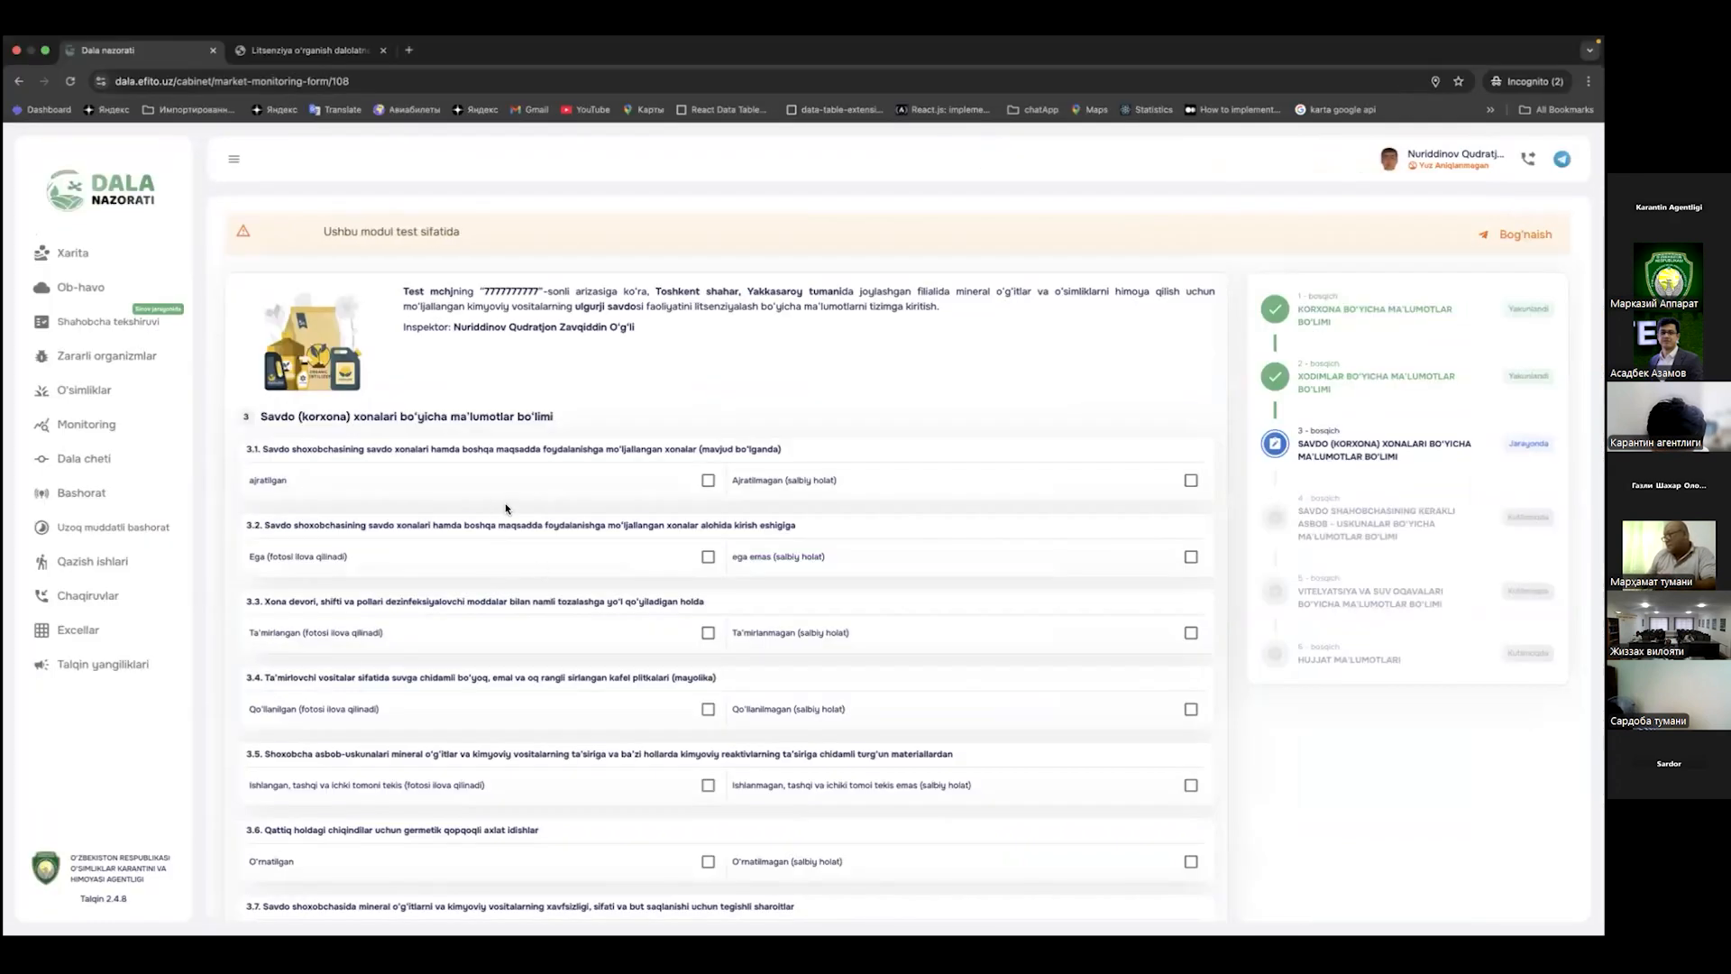
{"action": "key", "text": "super+Tab"}
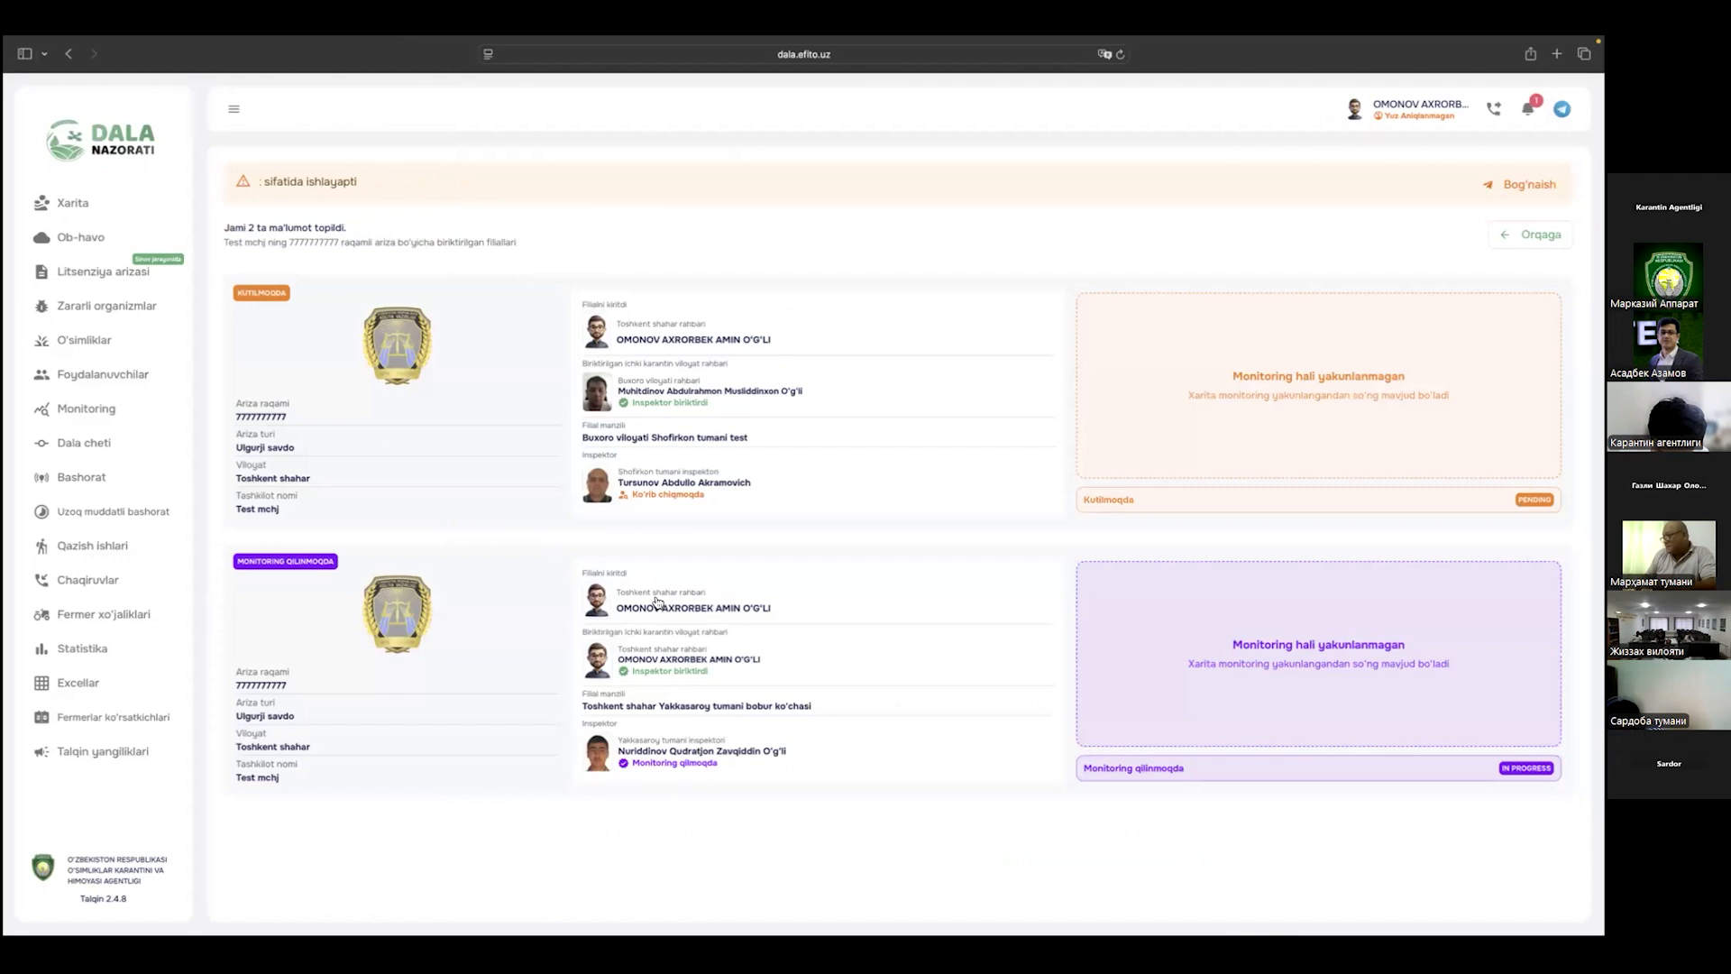
{"action": "key", "text": "super+Tab"}
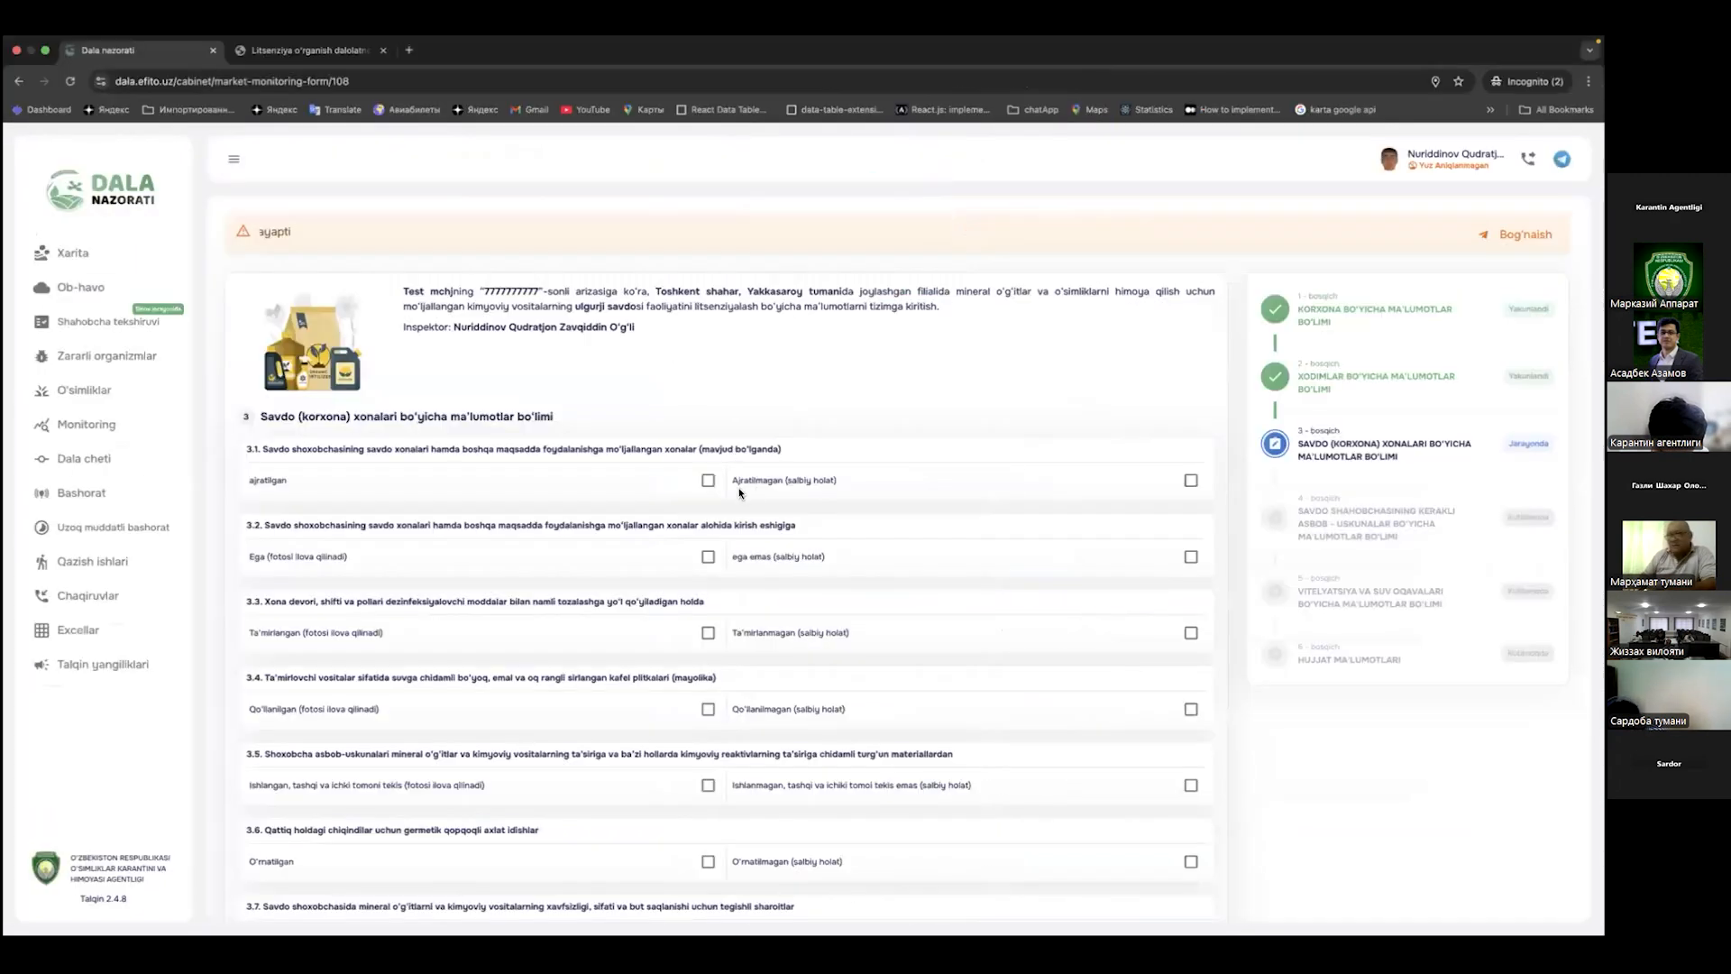
{"action": "left_click", "coordinate": [1191, 481]}
{"action": "left_click", "coordinate": [1191, 558]}
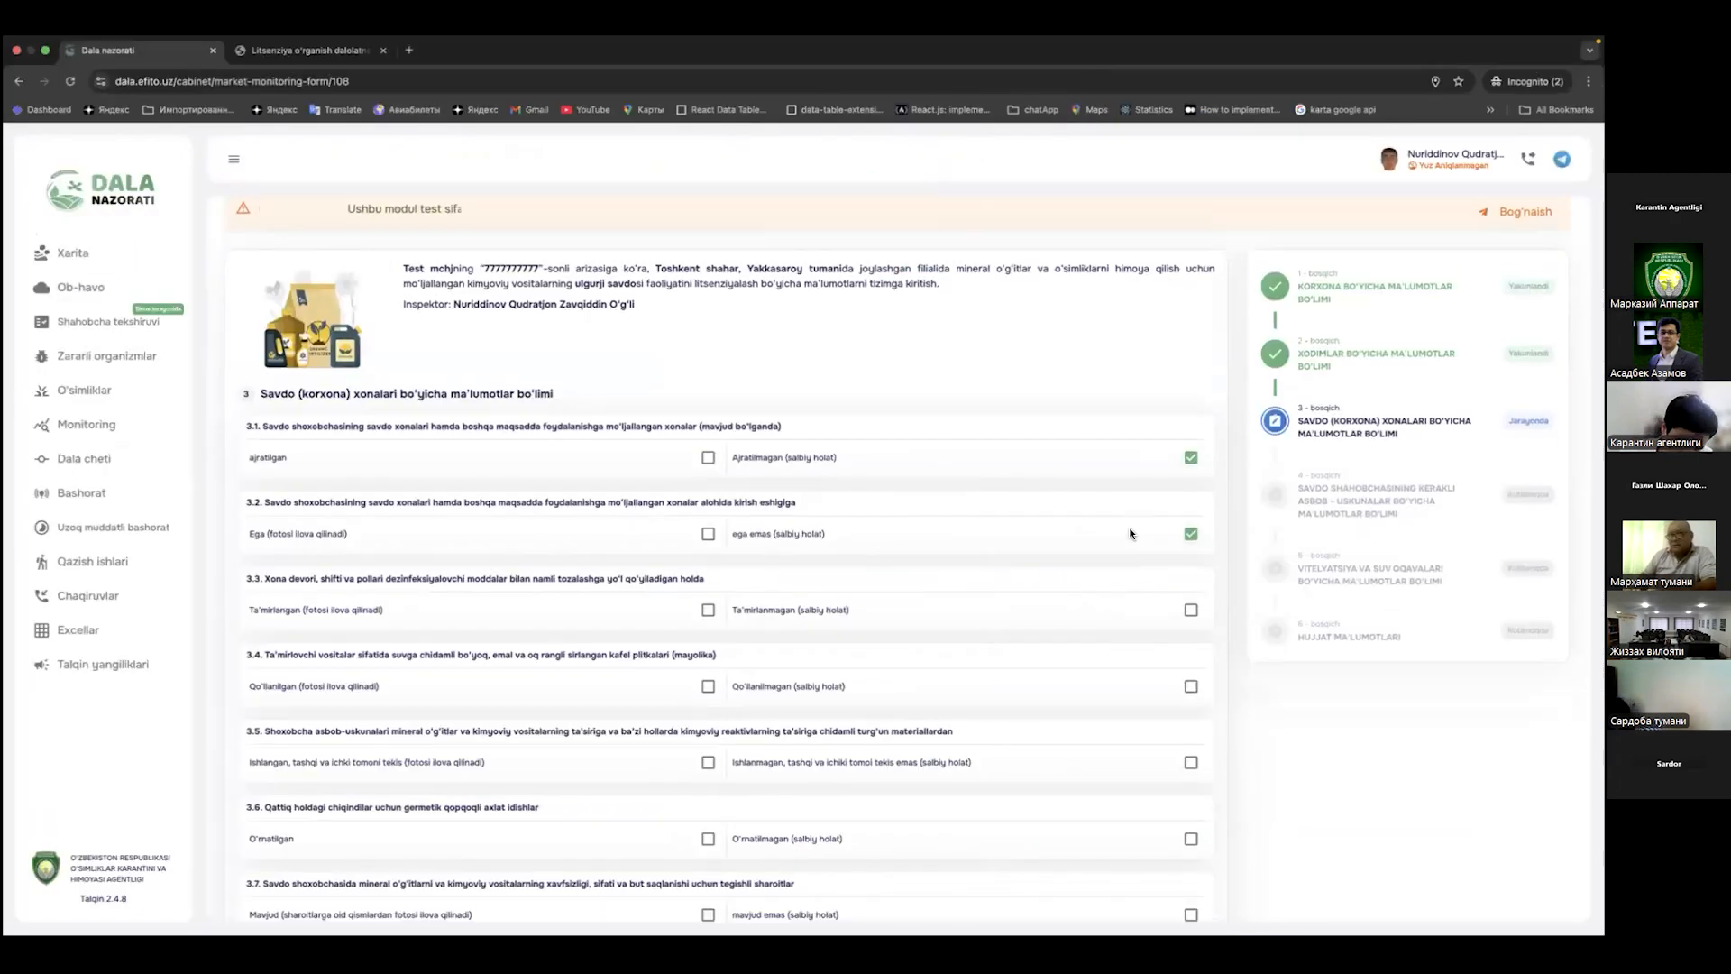
{"action": "scroll", "coordinate": [1168, 385], "scroll_direction": "down", "scroll_amount": 5}
Step: Mark 3.3 renovated with an uploaded photo, answer 3.4–3.5 negatively, and submit step 3
{"action": "left_click", "coordinate": [708, 347]}
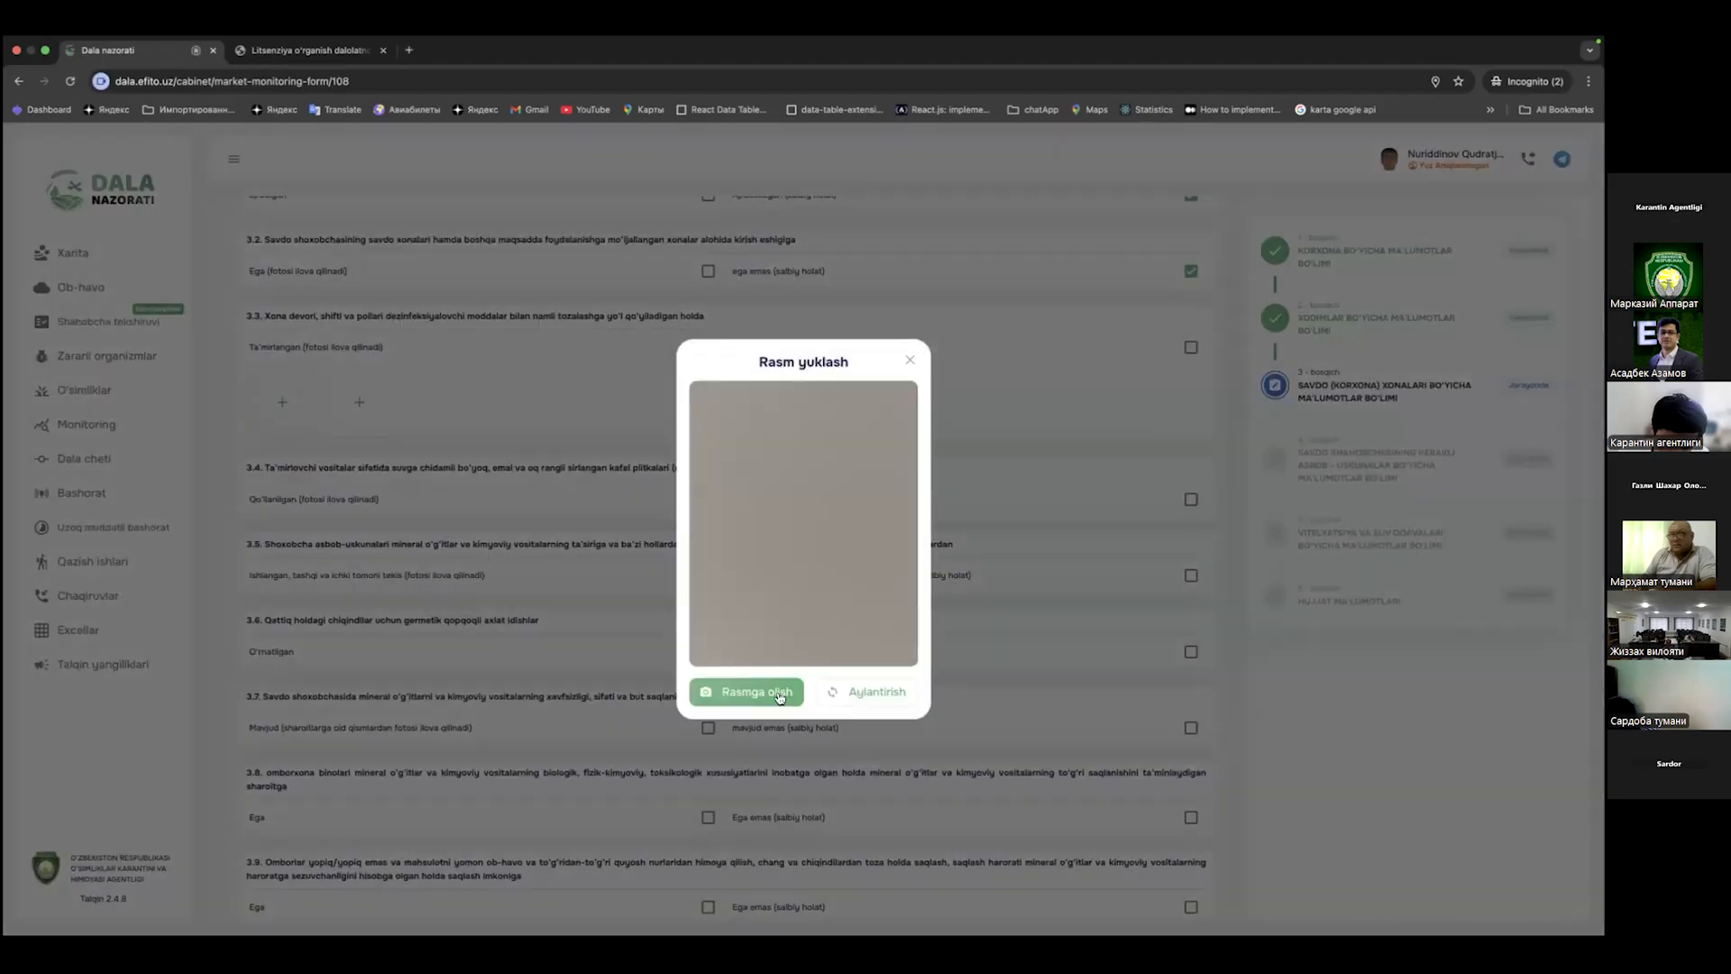
{"action": "left_click", "coordinate": [779, 697]}
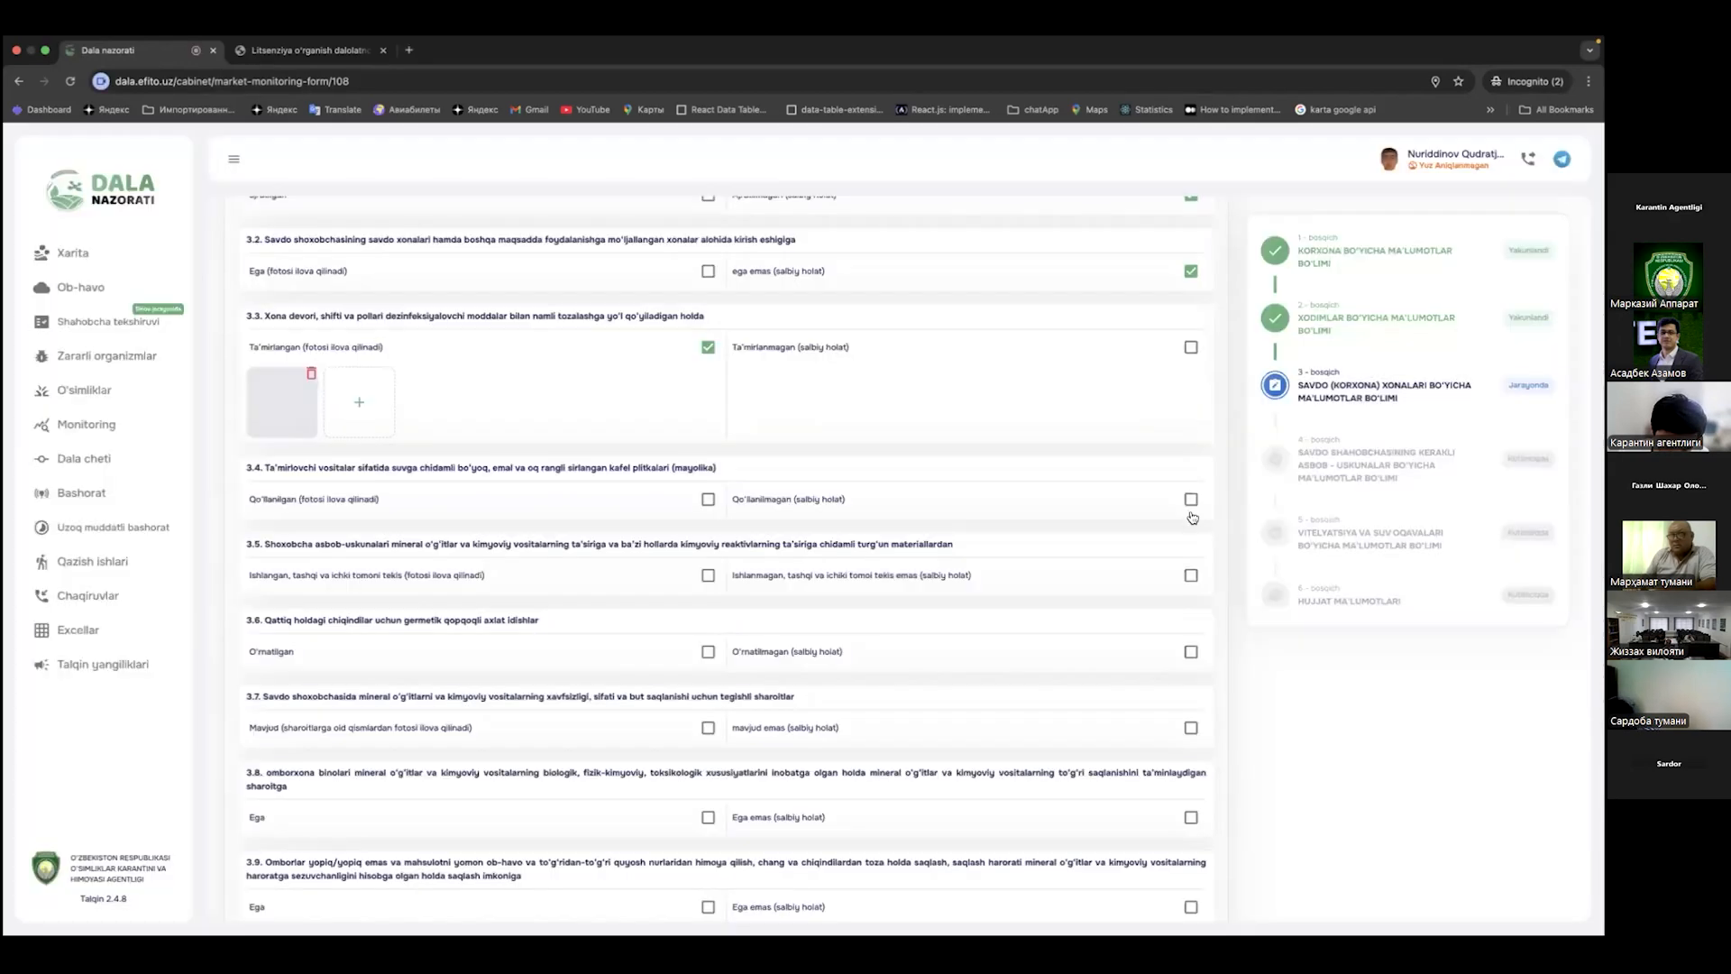
{"action": "left_click", "coordinate": [1191, 500]}
{"action": "left_click", "coordinate": [1191, 575]}
{"action": "scroll", "coordinate": [1171, 582], "scroll_direction": "down", "scroll_amount": 1}
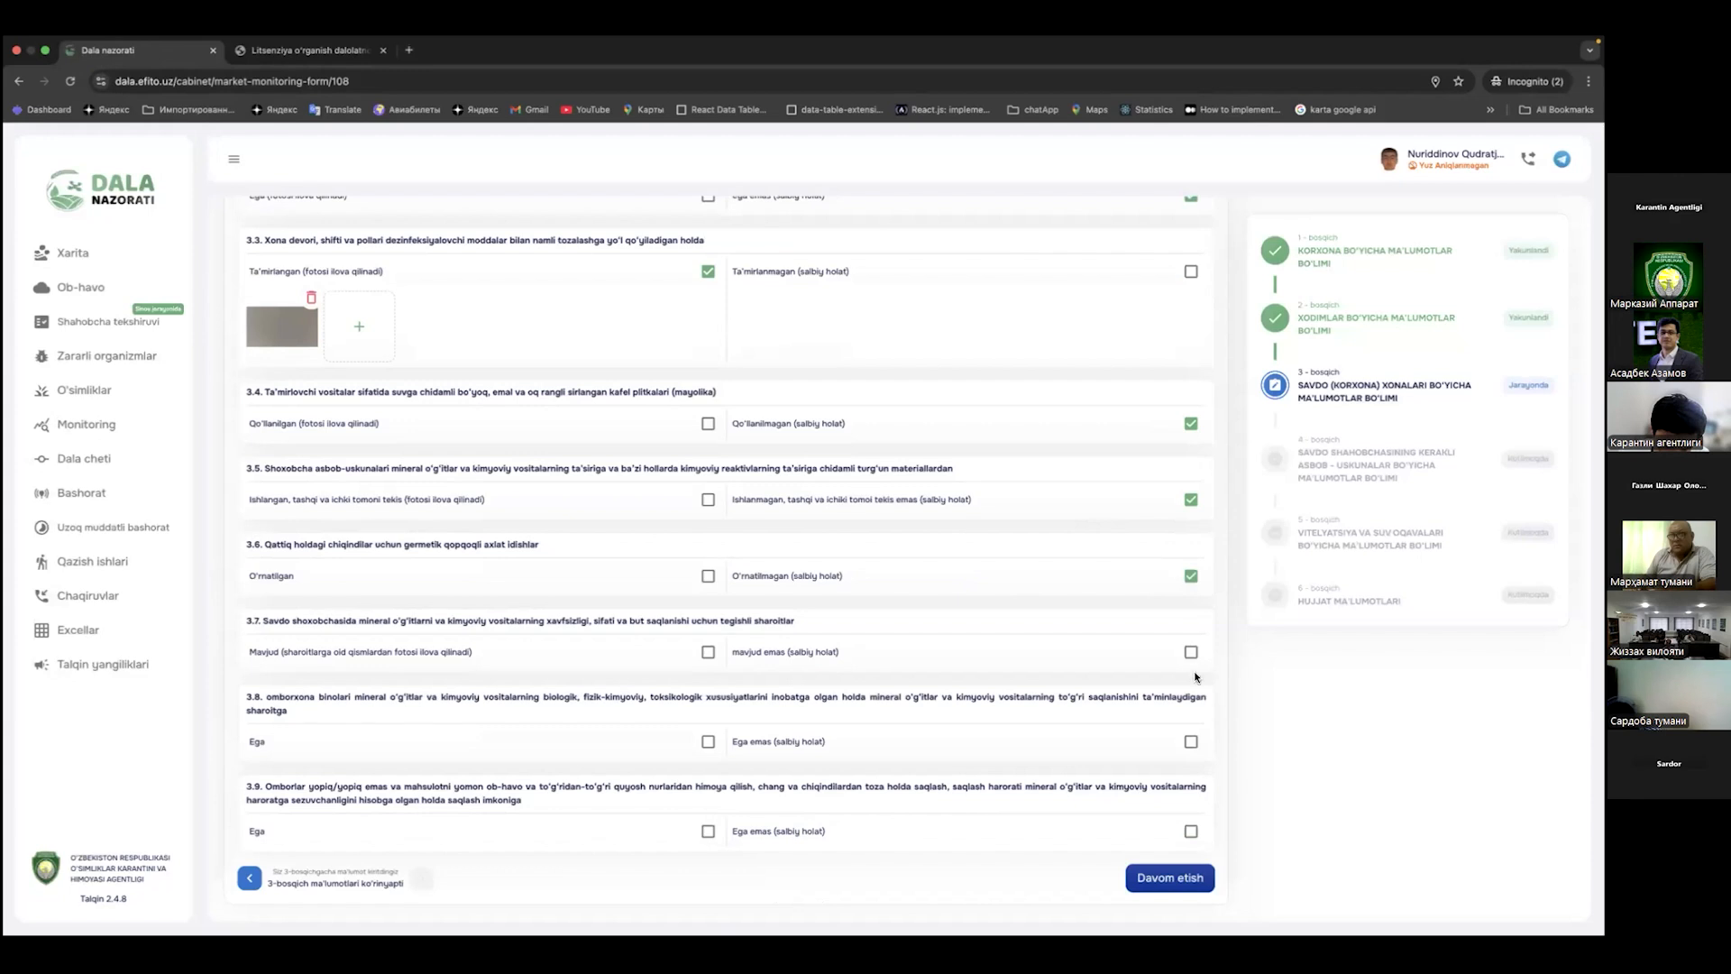
{"action": "left_click", "coordinate": [1170, 877]}
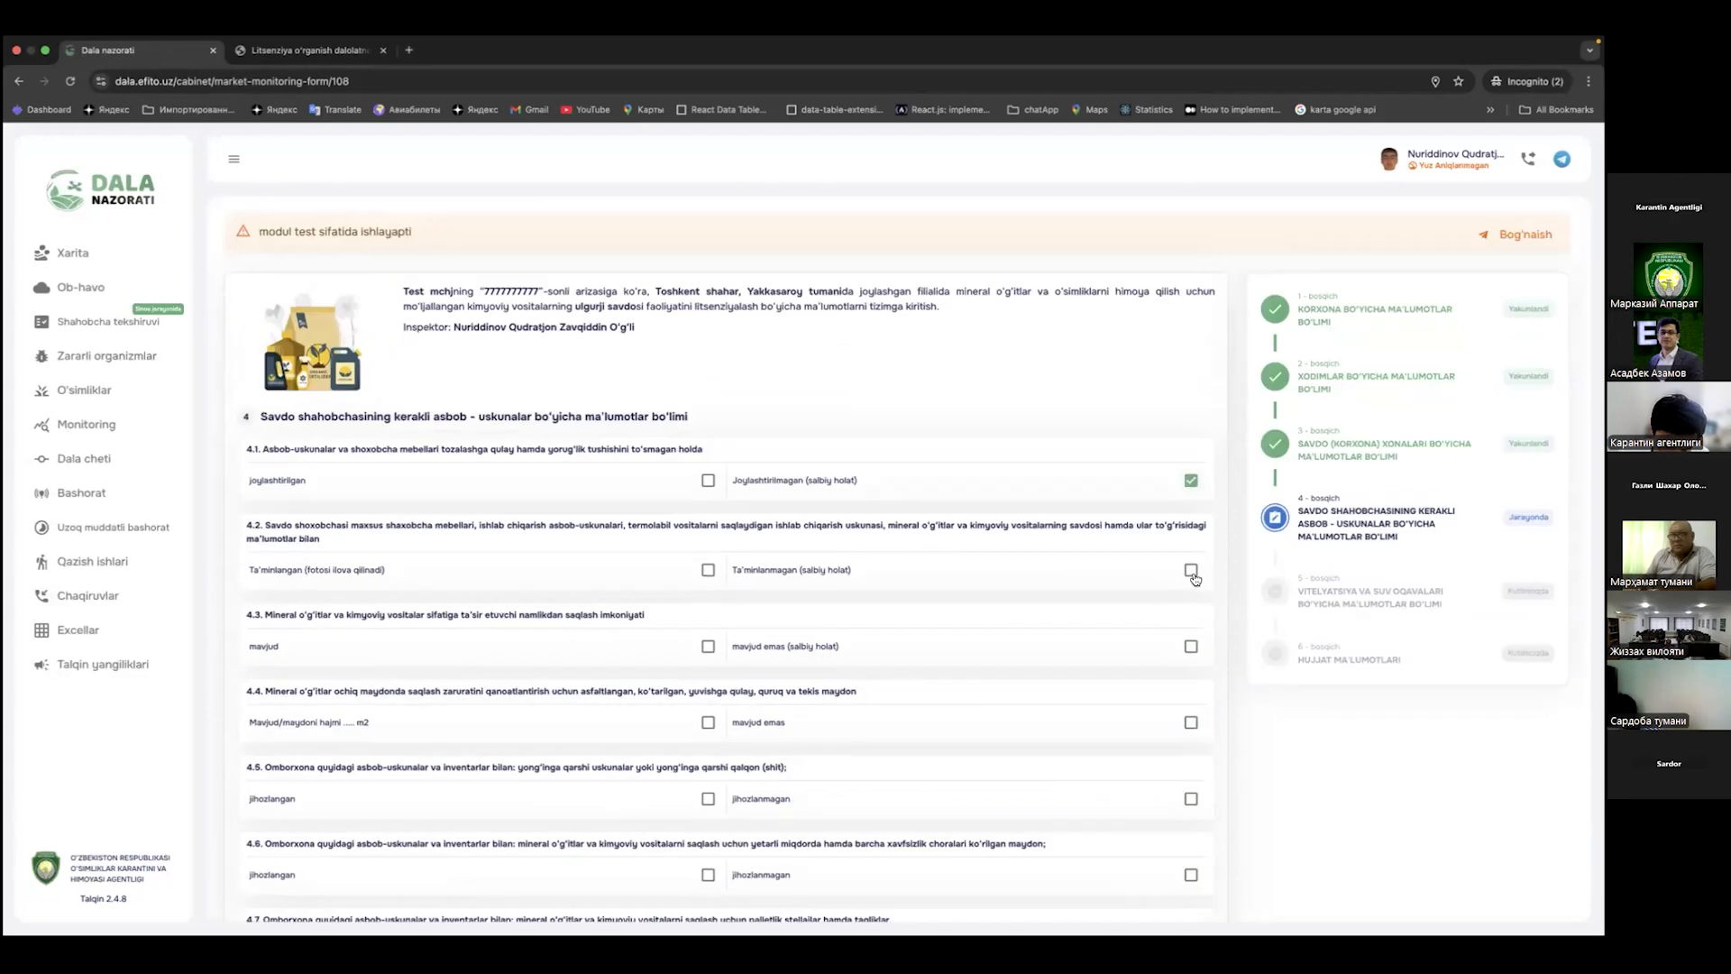
Step: Answer step 4 negatively (4.2 not provided, 4.3 and 4.4 not available) and submit it
{"action": "left_click", "coordinate": [1191, 569]}
{"action": "left_click", "coordinate": [1191, 646]}
{"action": "left_click", "coordinate": [1191, 722]}
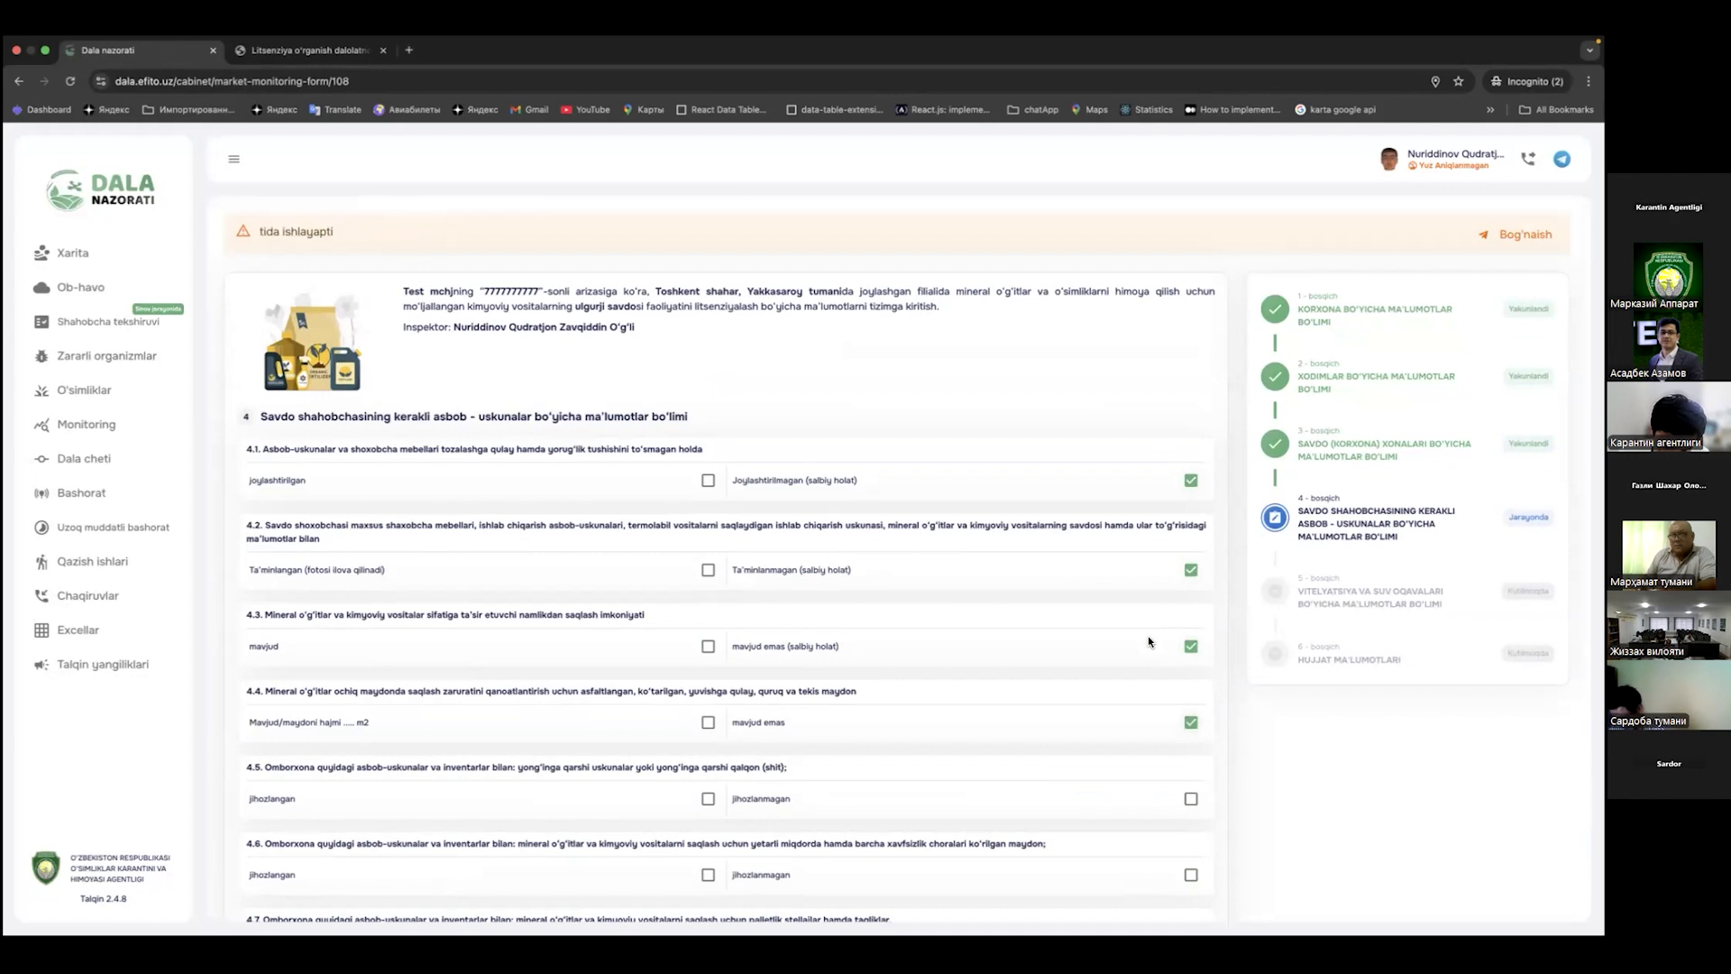
{"action": "scroll", "coordinate": [1190, 535], "scroll_direction": "down", "scroll_amount": 3}
{"action": "left_click", "coordinate": [1190, 829]}
{"action": "left_click", "coordinate": [1165, 877]}
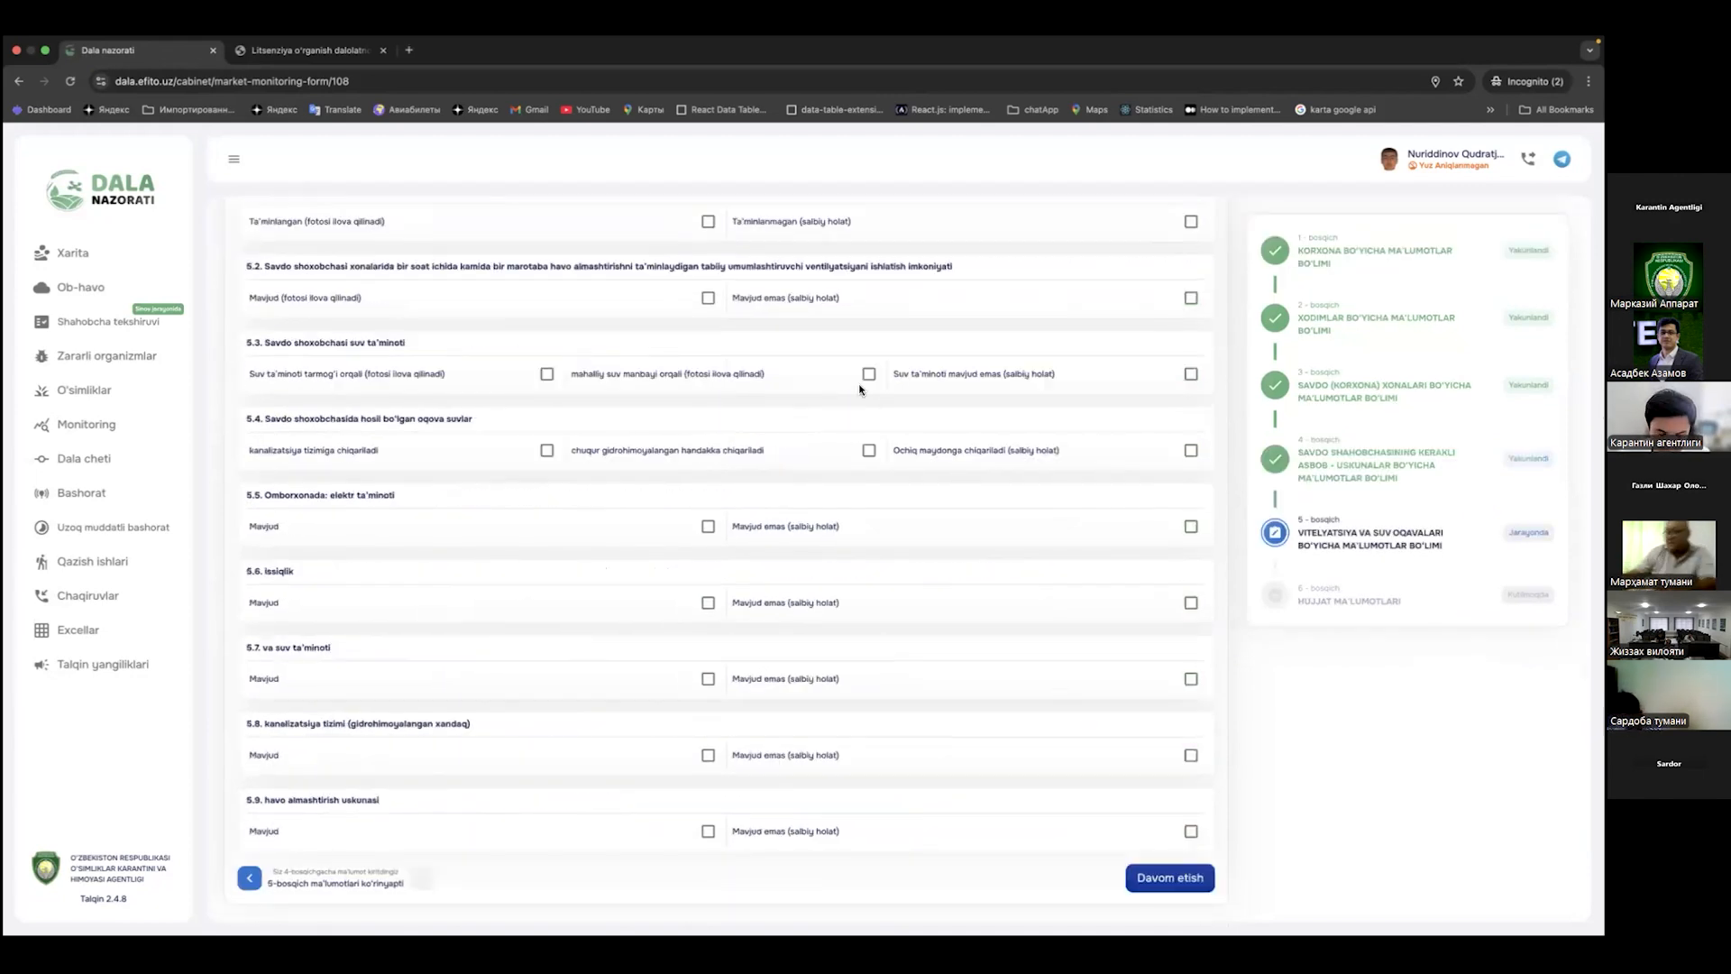
Step: Mark 5.1 provided with a photo, 5.2 and 5.7 not available, 5.4 discharged to open ground, then submit step 5
{"action": "left_click", "coordinate": [708, 480]}
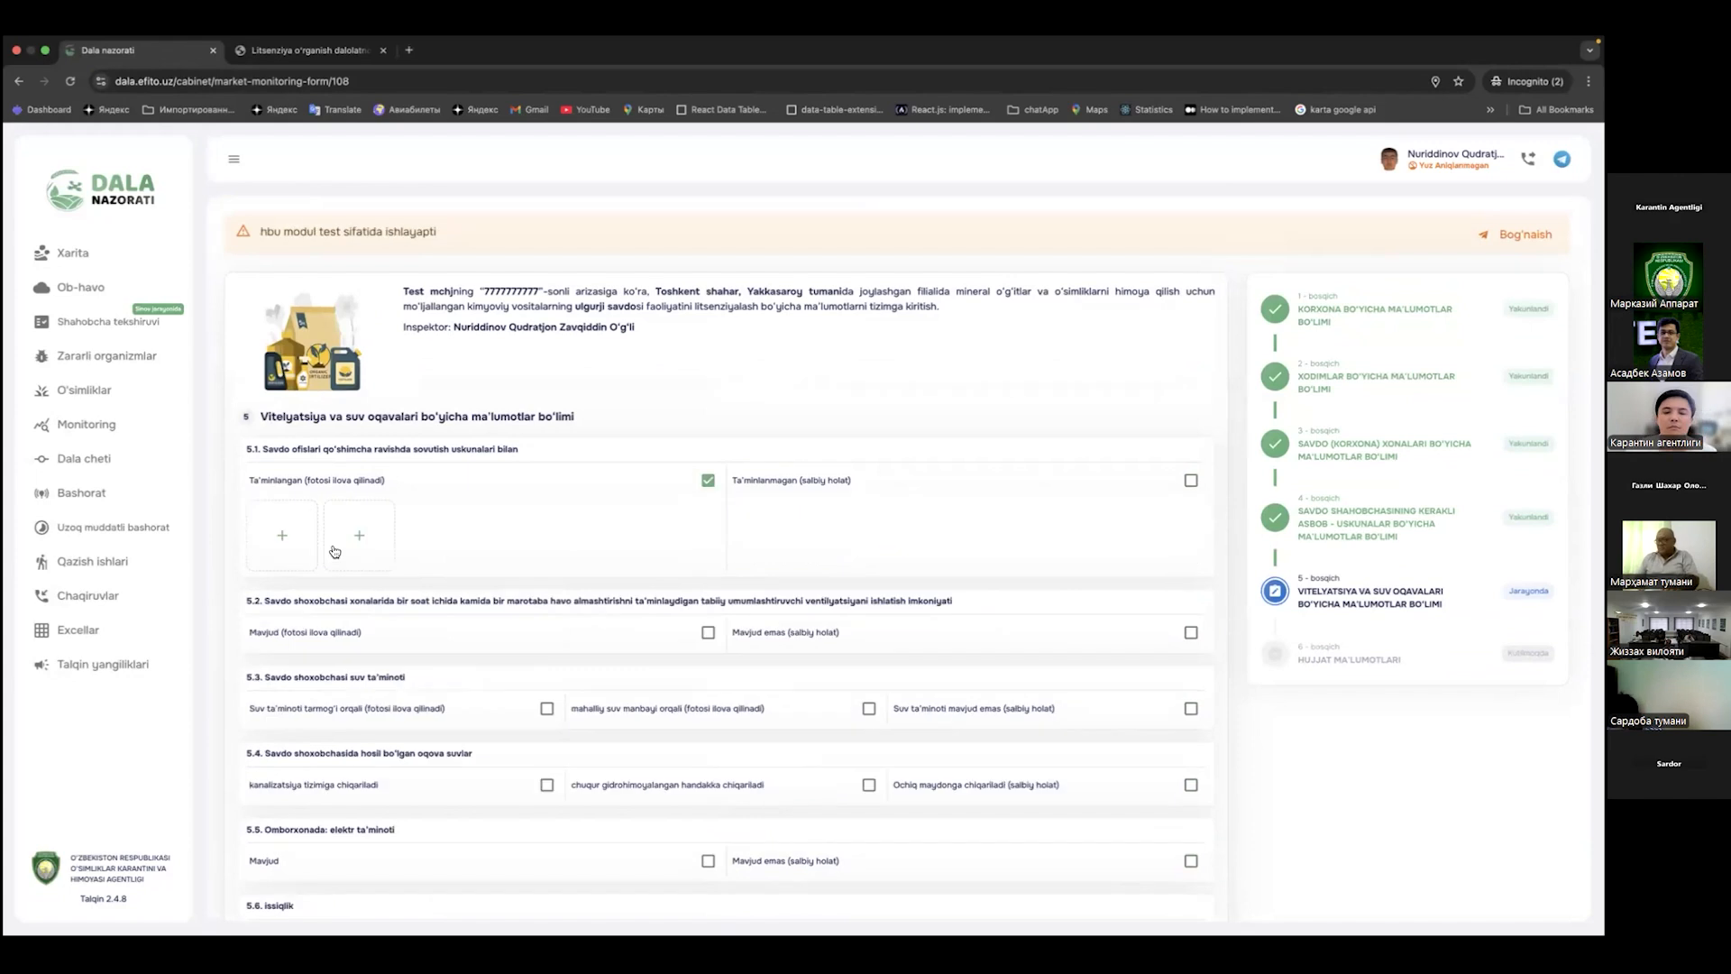
{"action": "left_click", "coordinate": [333, 551]}
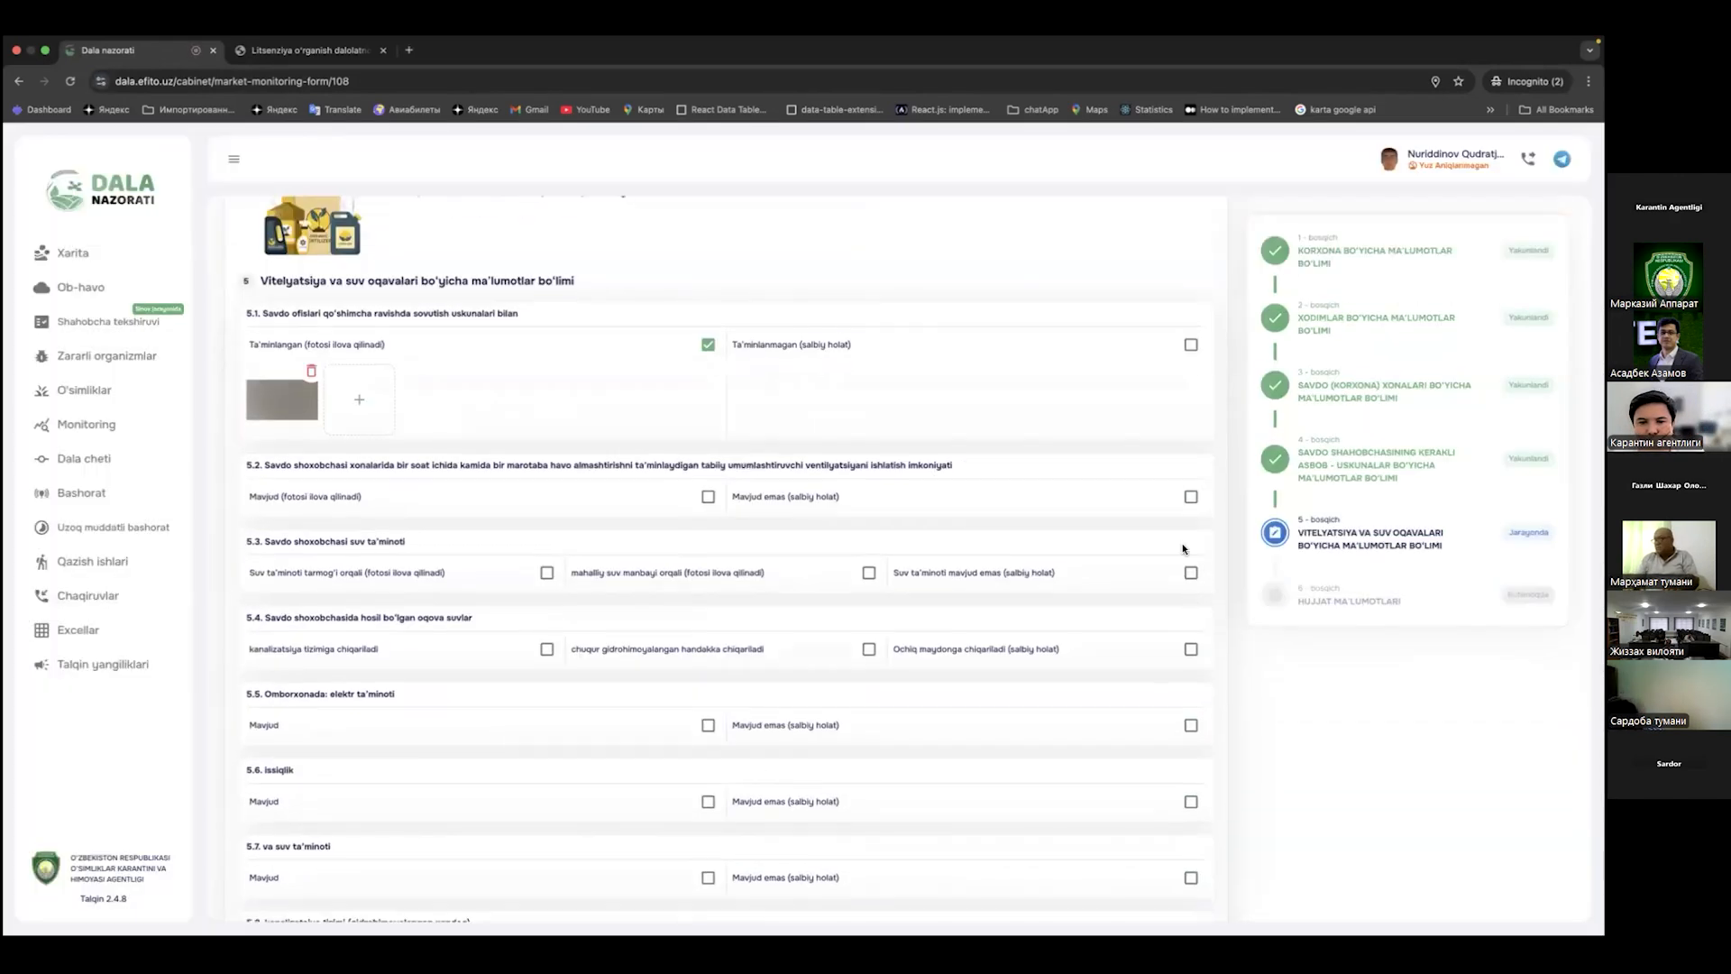
{"action": "left_click", "coordinate": [1191, 495]}
{"action": "left_click", "coordinate": [1191, 649]}
{"action": "scroll", "coordinate": [1194, 545], "scroll_direction": "down", "scroll_amount": 3}
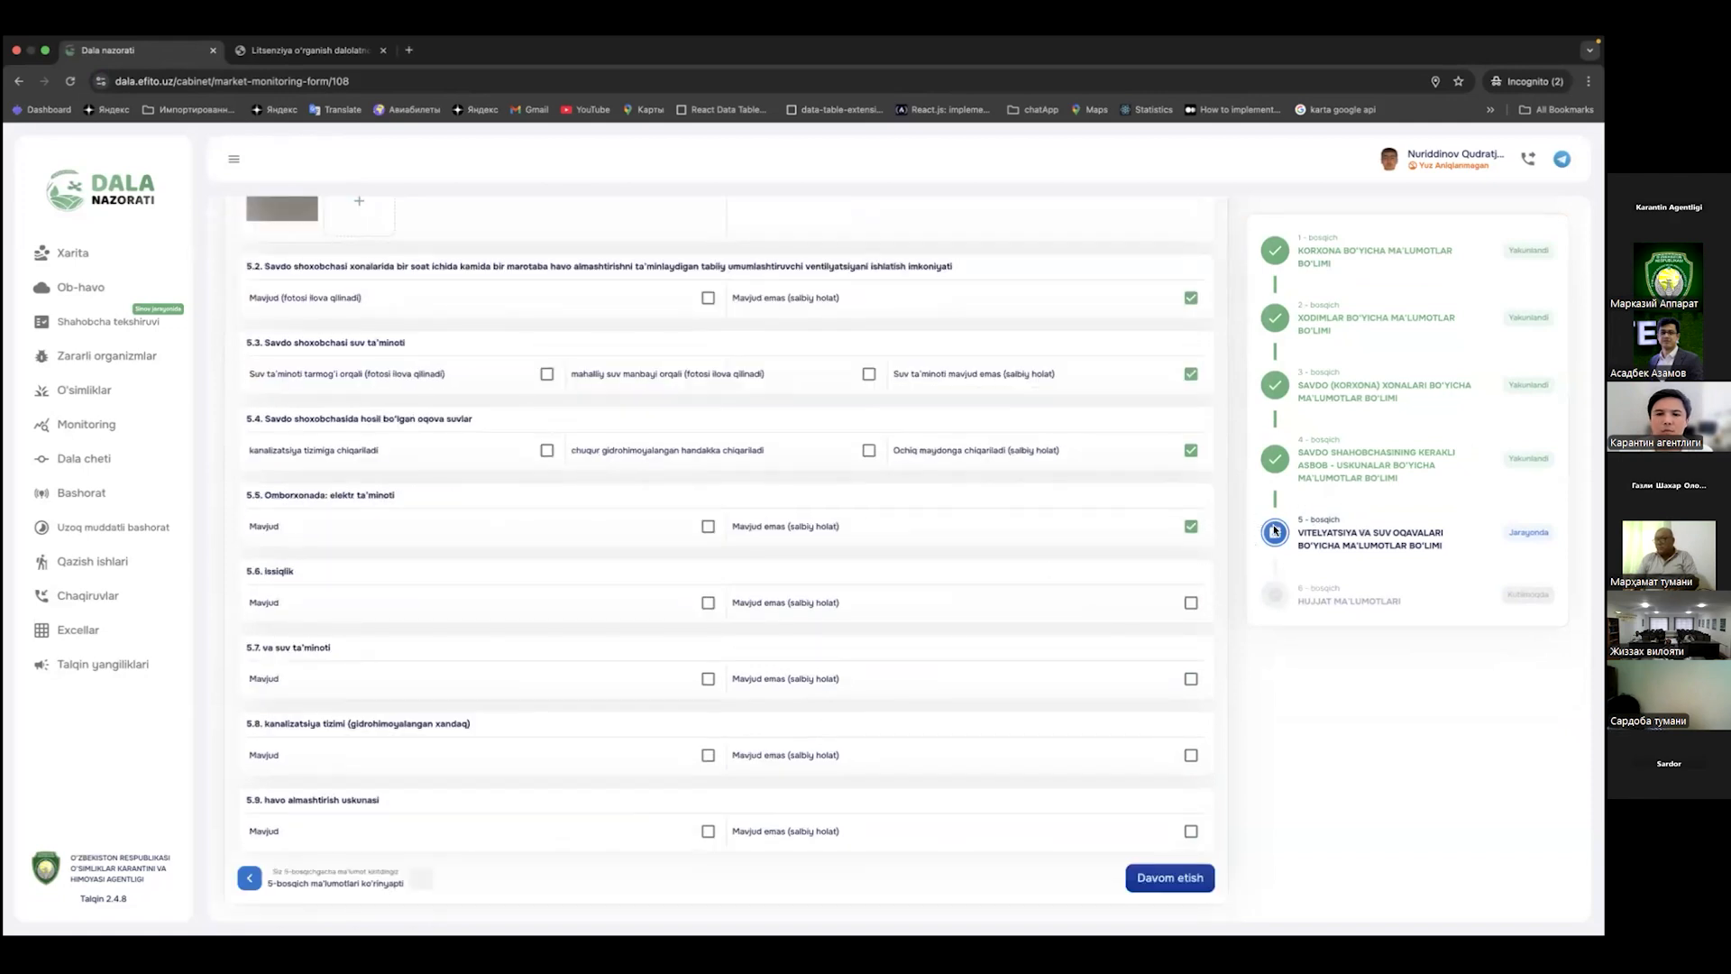
{"action": "left_click", "coordinate": [1191, 678]}
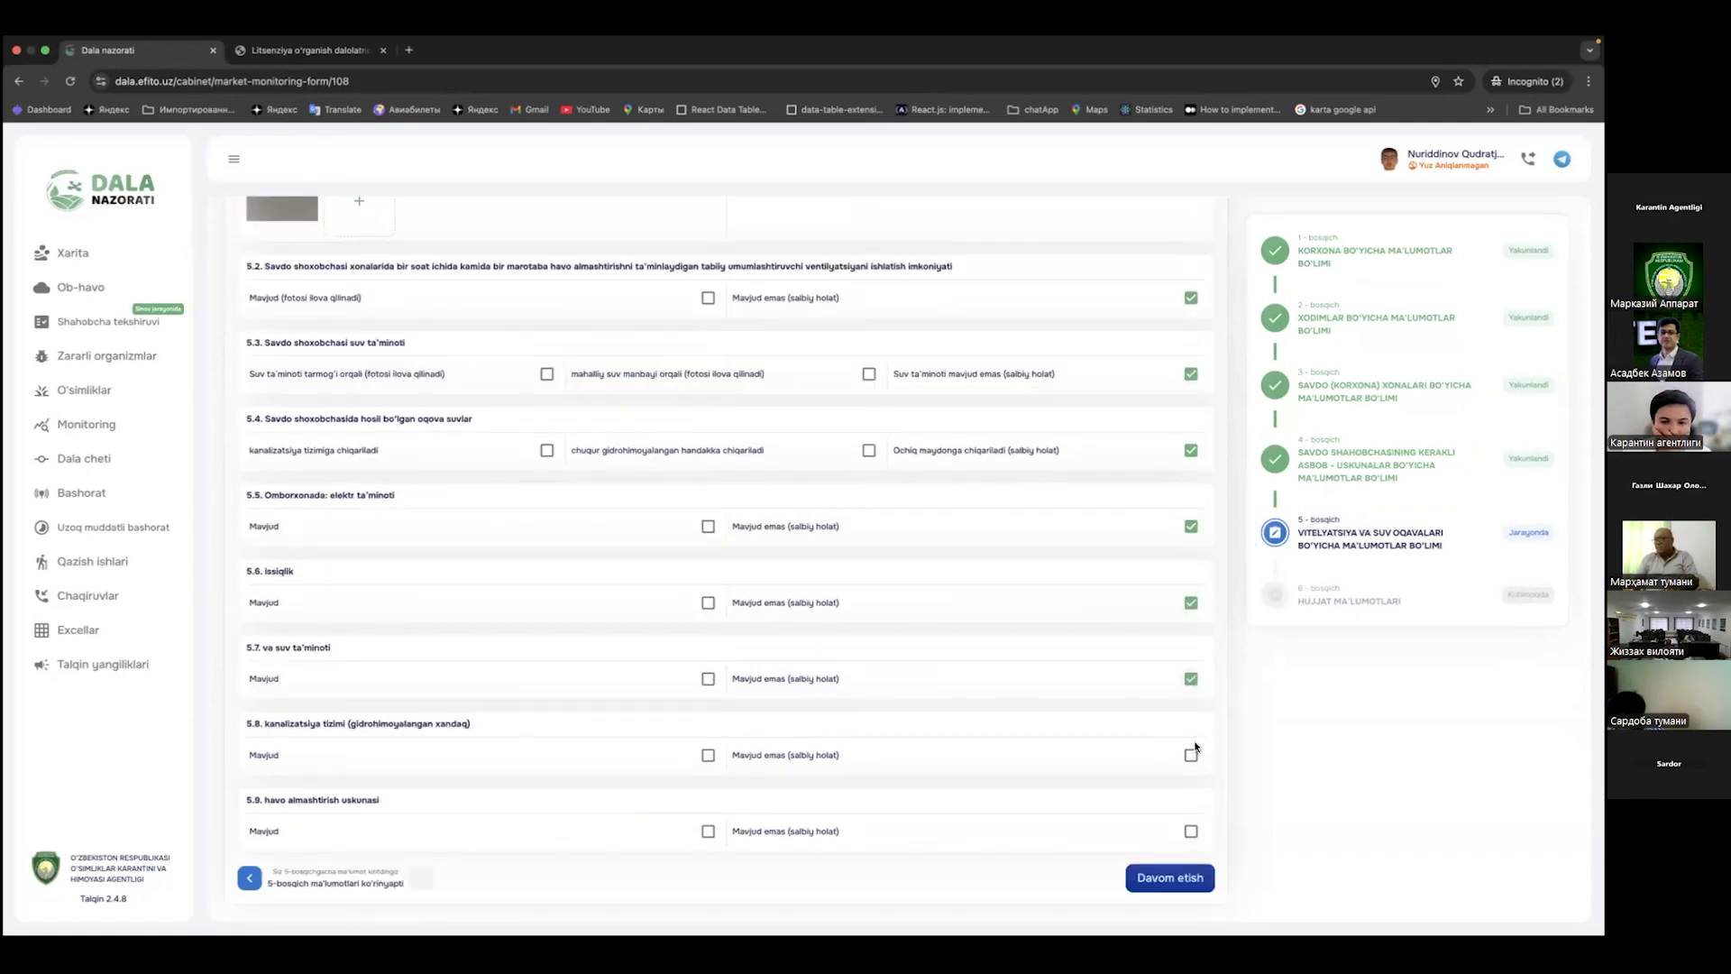
{"action": "left_click", "coordinate": [1164, 879]}
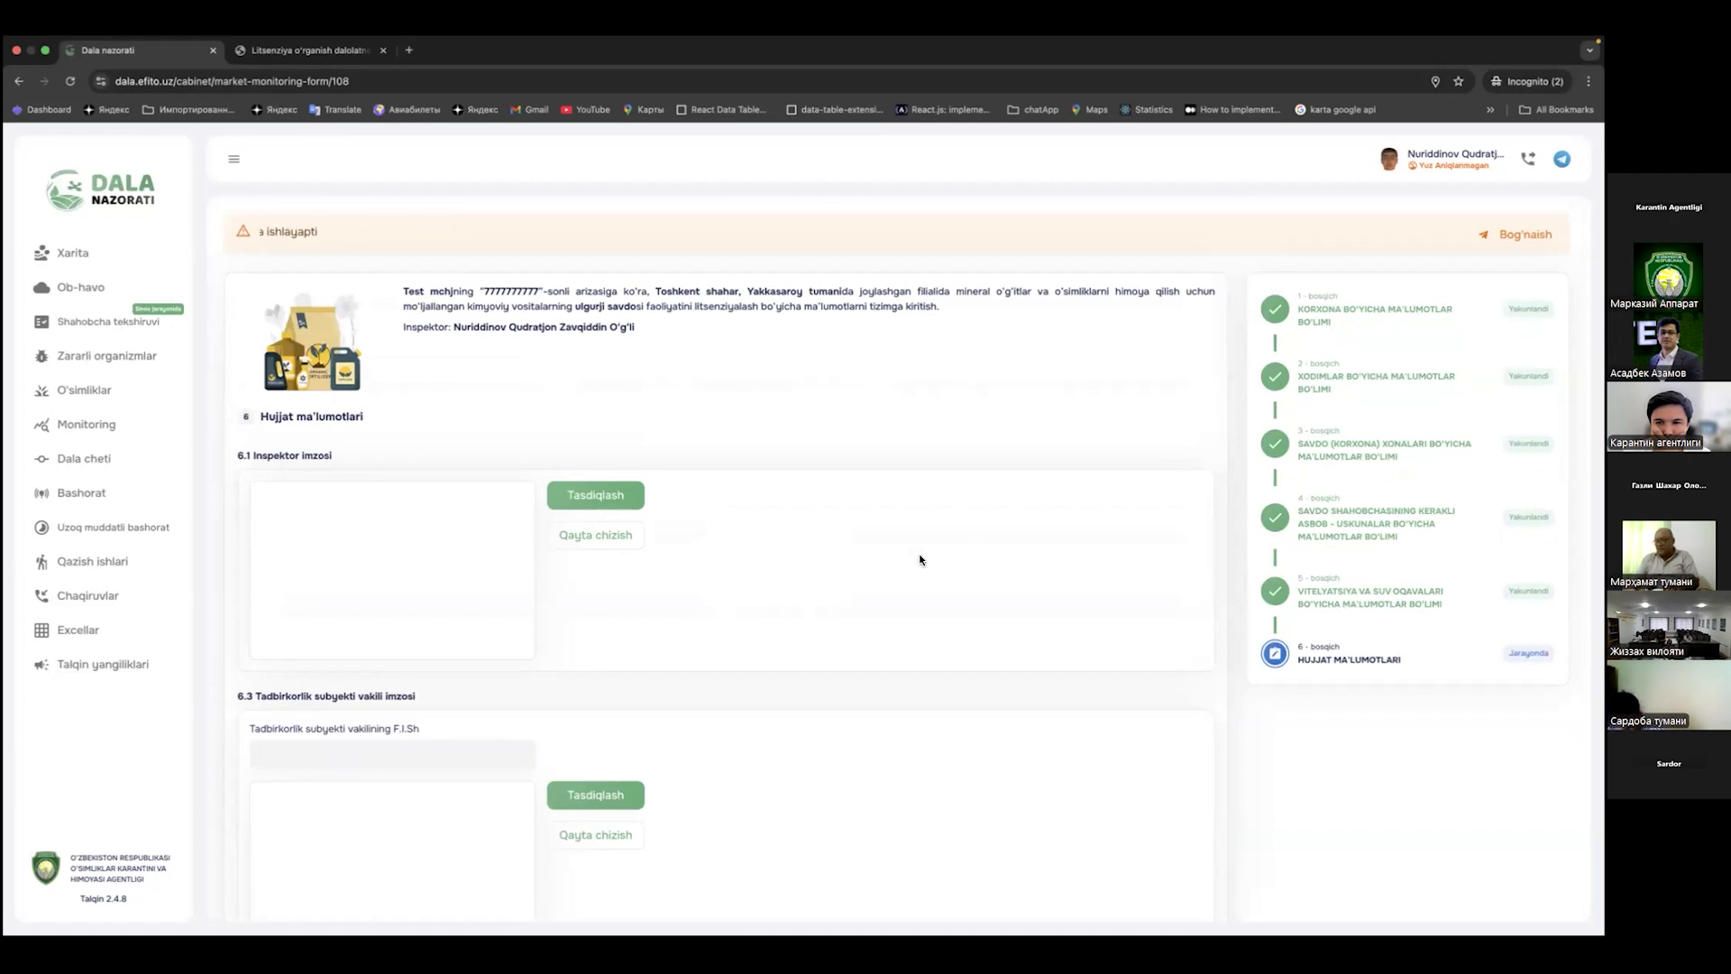
Step: Draw the inspector's signature in the 6.1 Inspektor imzosi pad and confirm it with Tasdiqlash
{"action": "scroll", "coordinate": [900, 564], "scroll_direction": "down", "scroll_amount": 2}
{"action": "scroll", "coordinate": [899, 565], "scroll_direction": "down", "scroll_amount": 5}
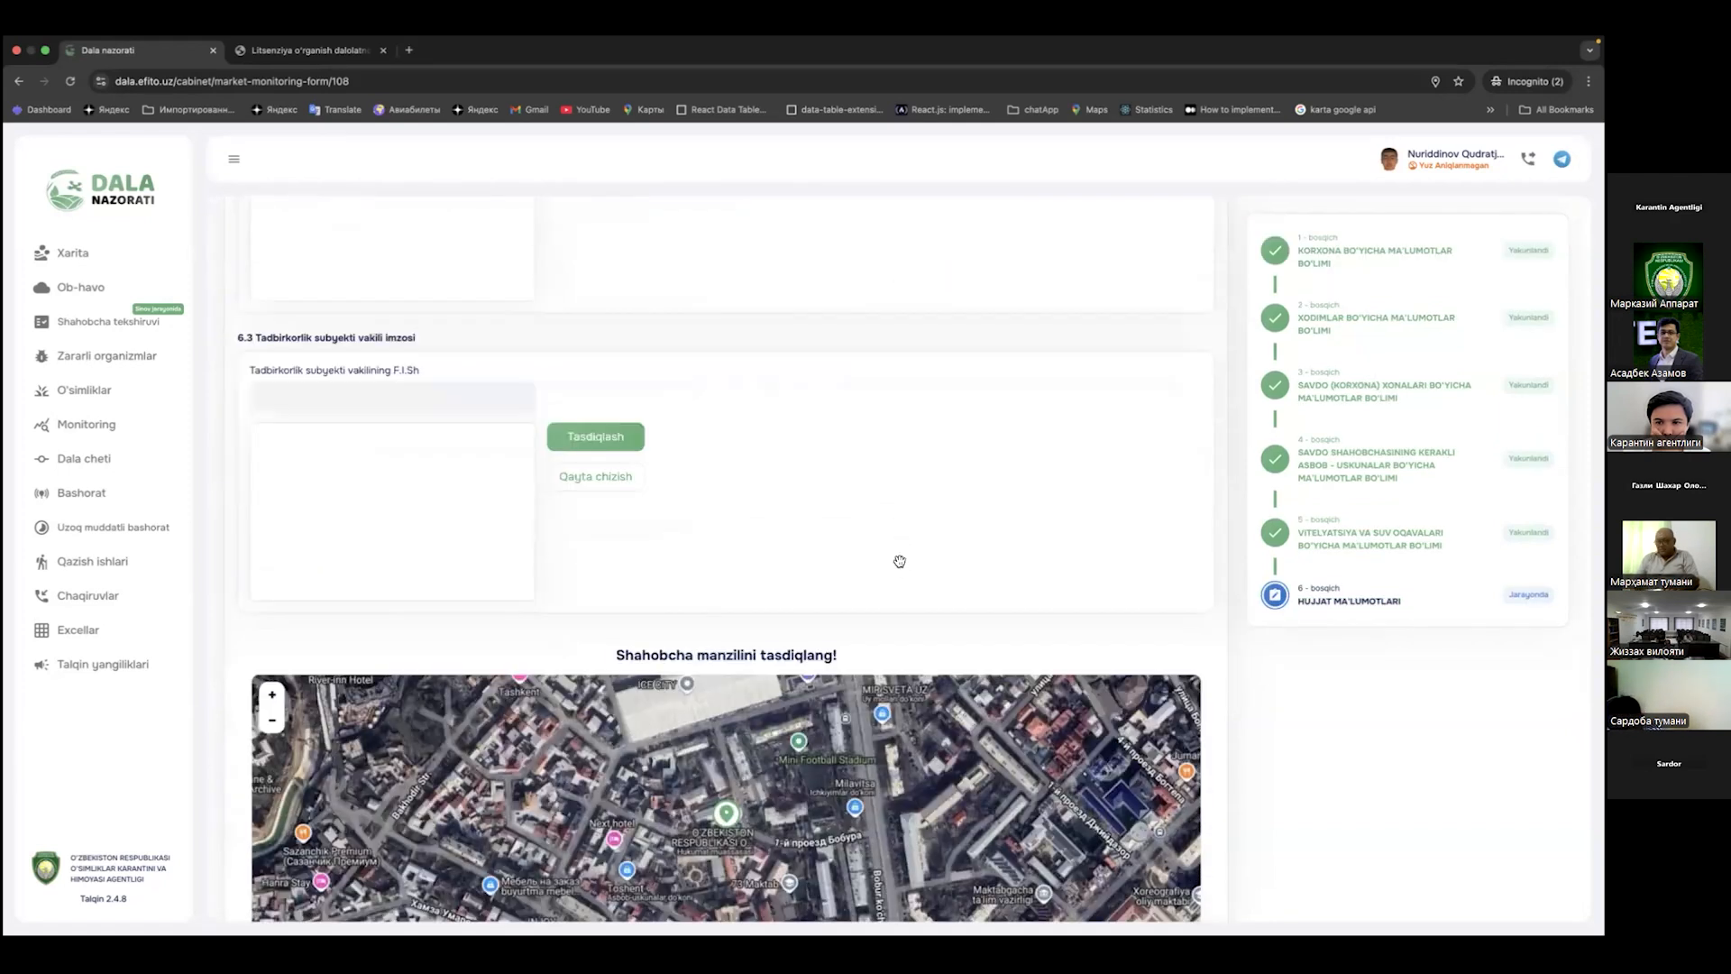
{"action": "scroll", "coordinate": [828, 687], "scroll_direction": "up", "scroll_amount": 3}
{"action": "scroll", "coordinate": [835, 355], "scroll_direction": "up", "scroll_amount": 7}
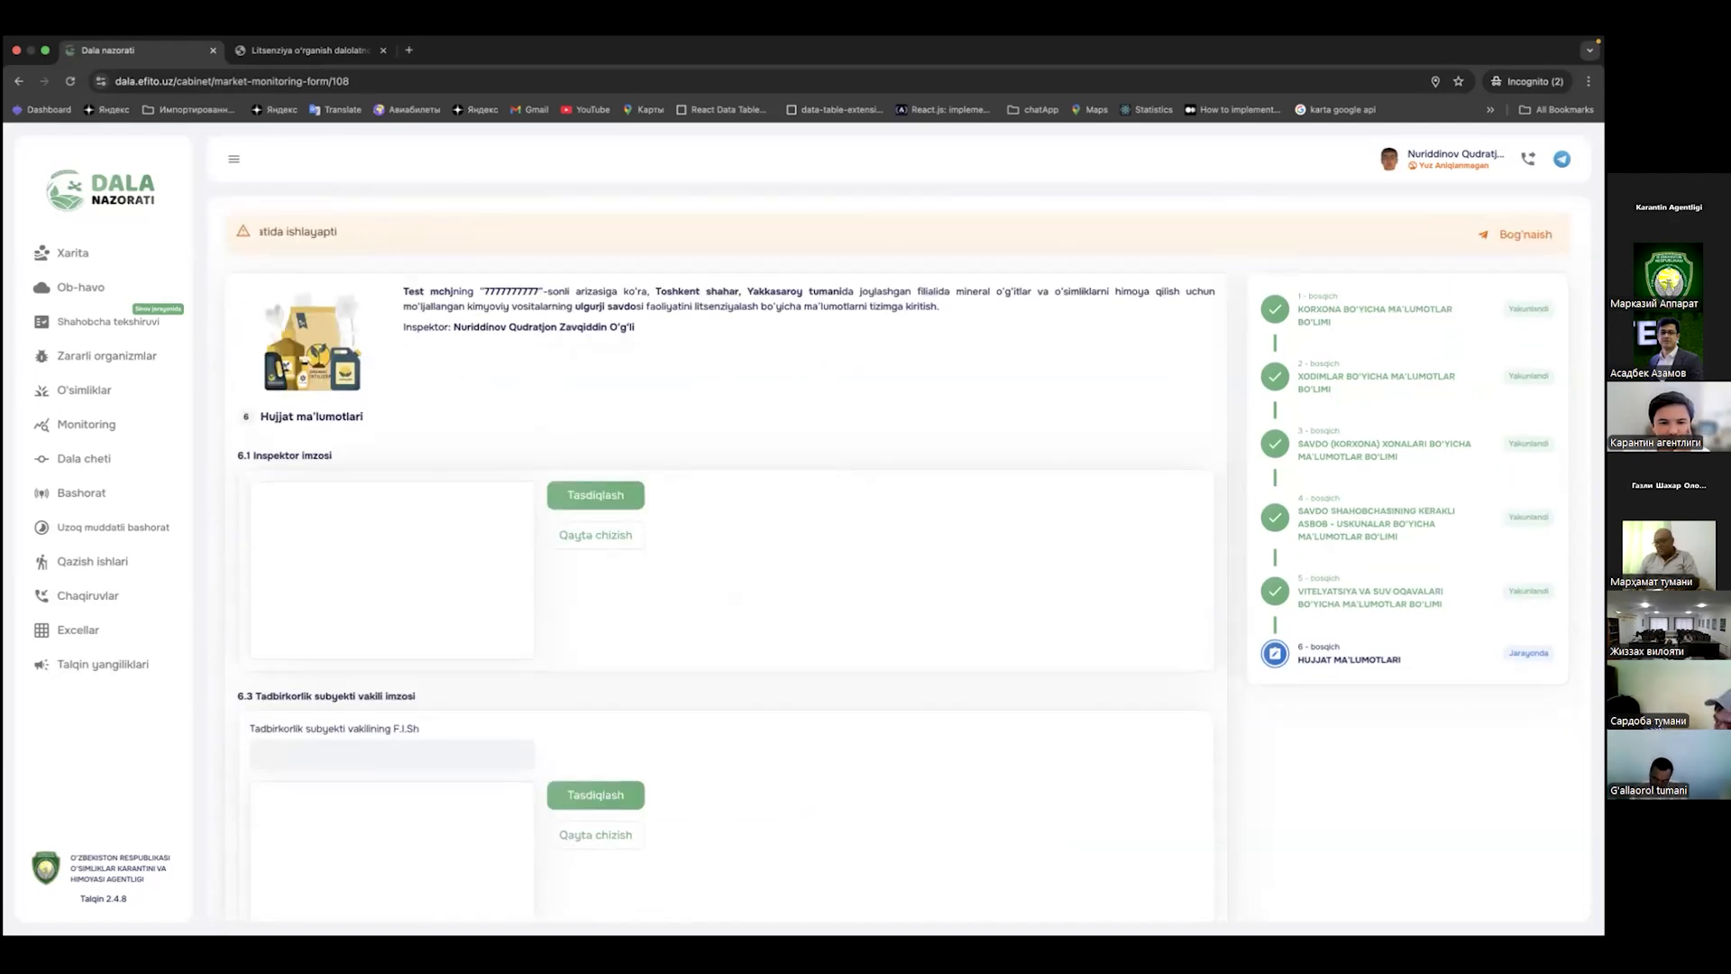
{"action": "triple_click", "coordinate": [331, 458]}
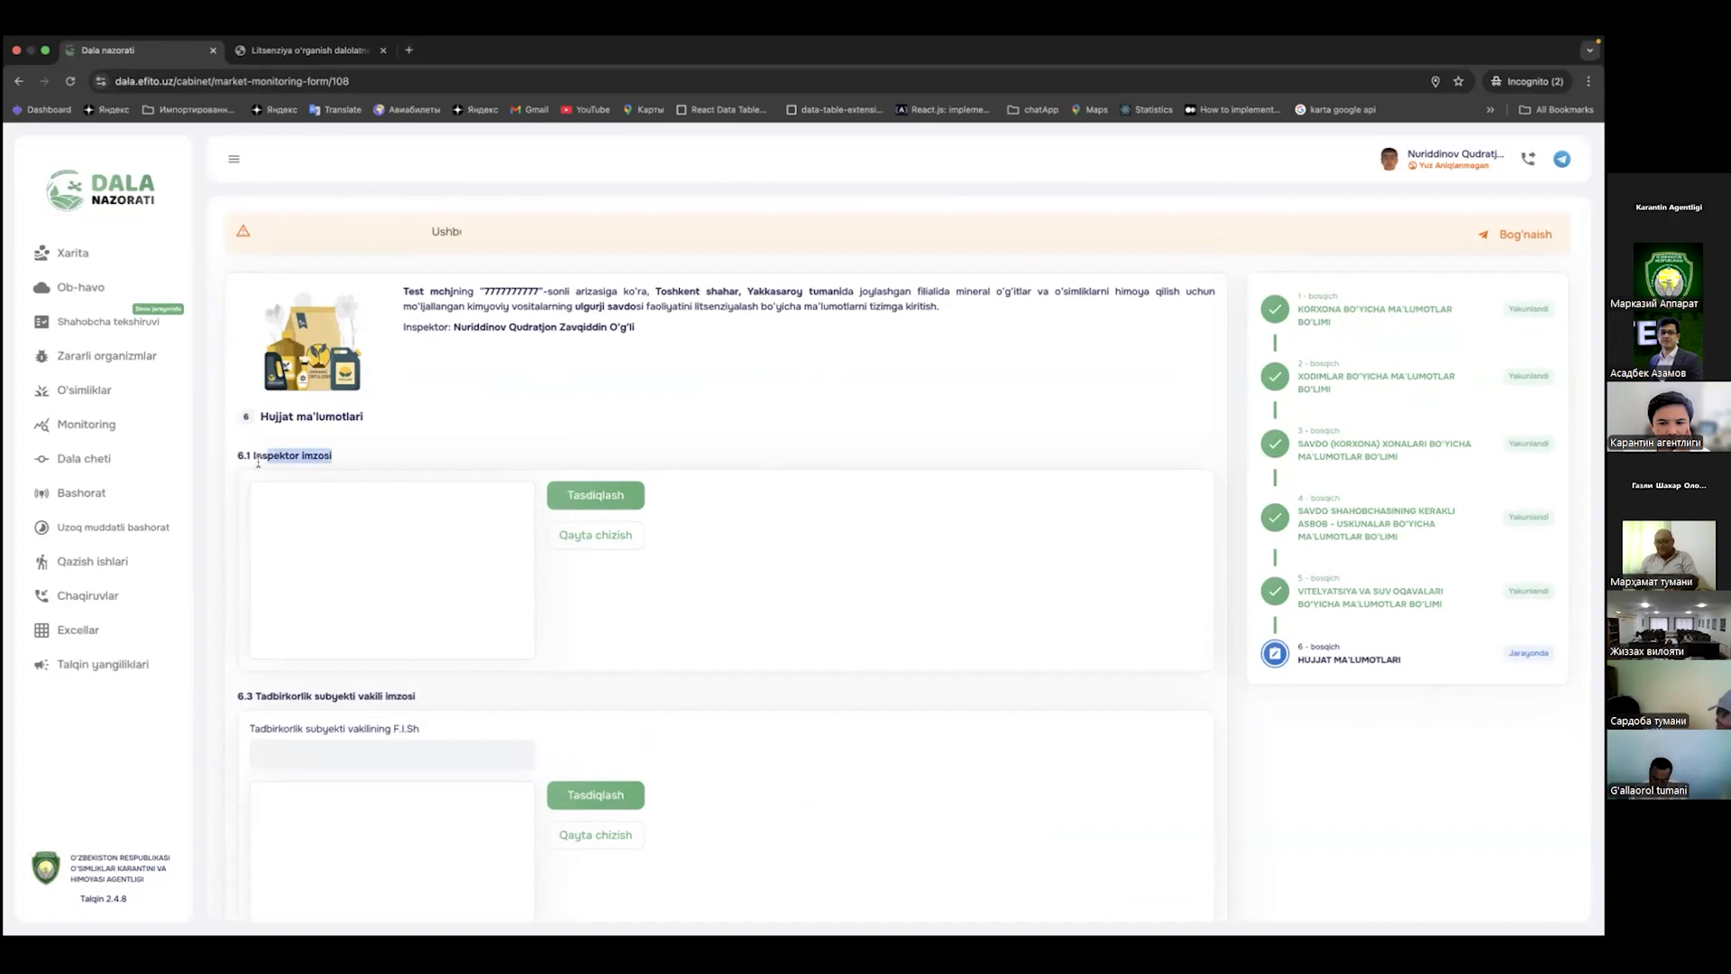
{"action": "left_click", "coordinate": [392, 451]}
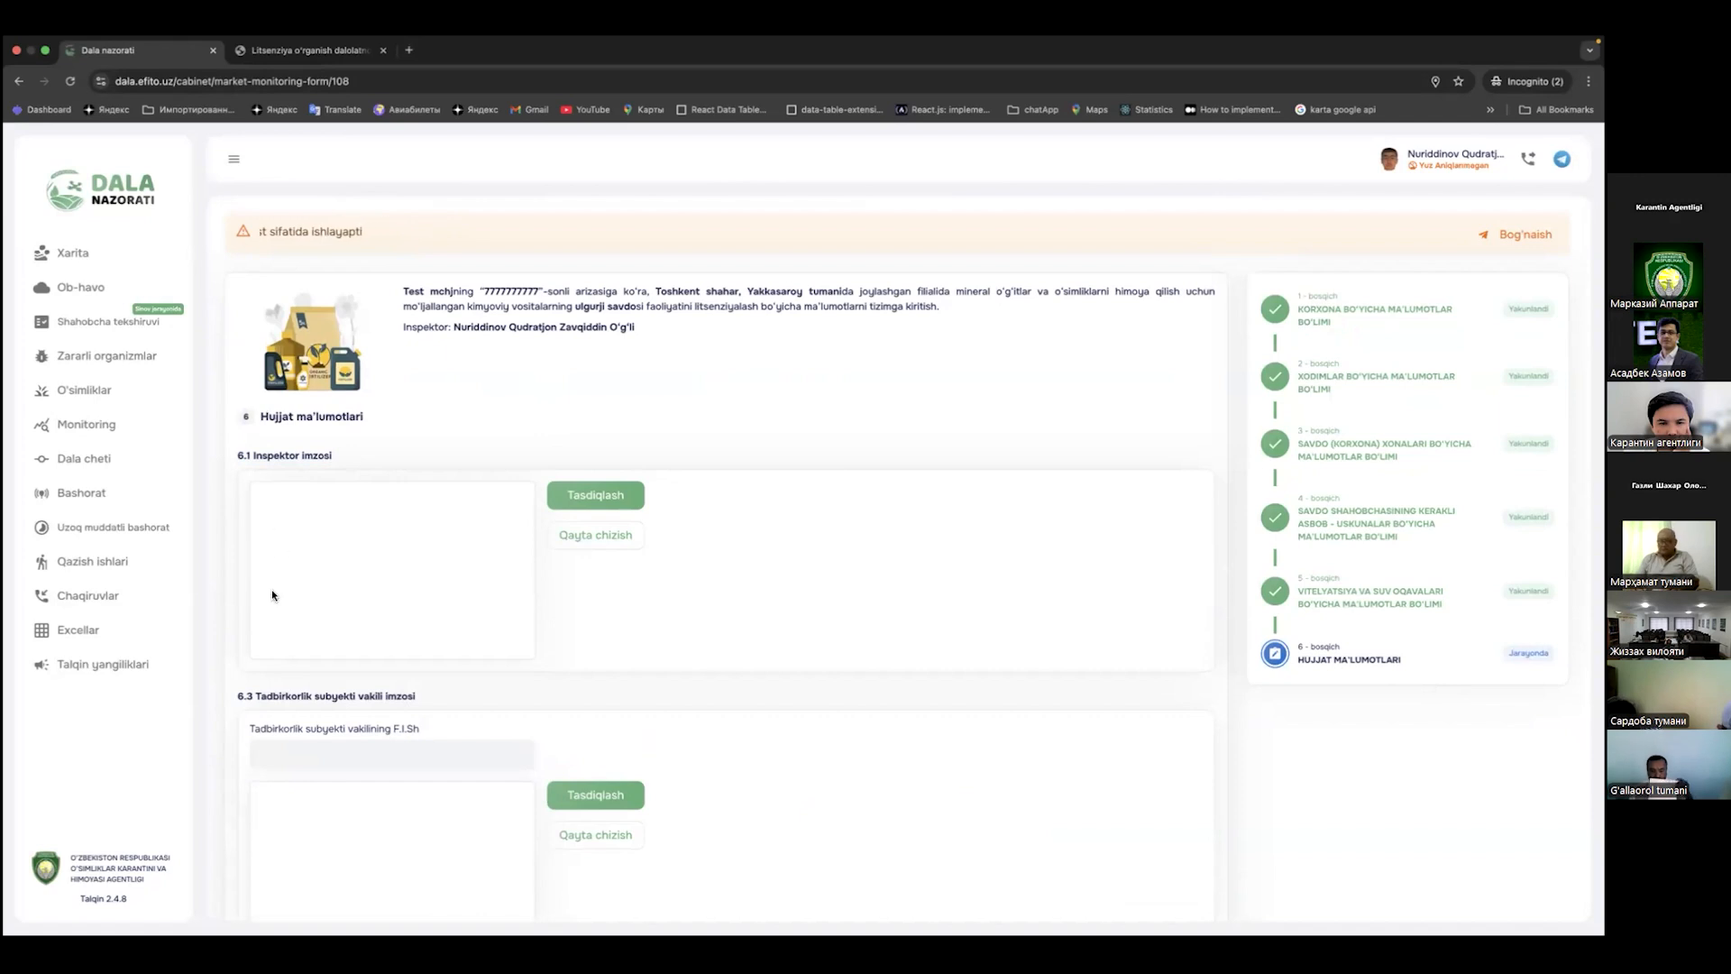
{"action": "mouse_move", "coordinate": [308, 566]}
{"action": "left_mouse_down"}
{"action": "mouse_move", "coordinate": [287, 612]}
{"action": "mouse_move", "coordinate": [419, 577]}
{"action": "mouse_move", "coordinate": [462, 539]}
{"action": "left_mouse_up"}
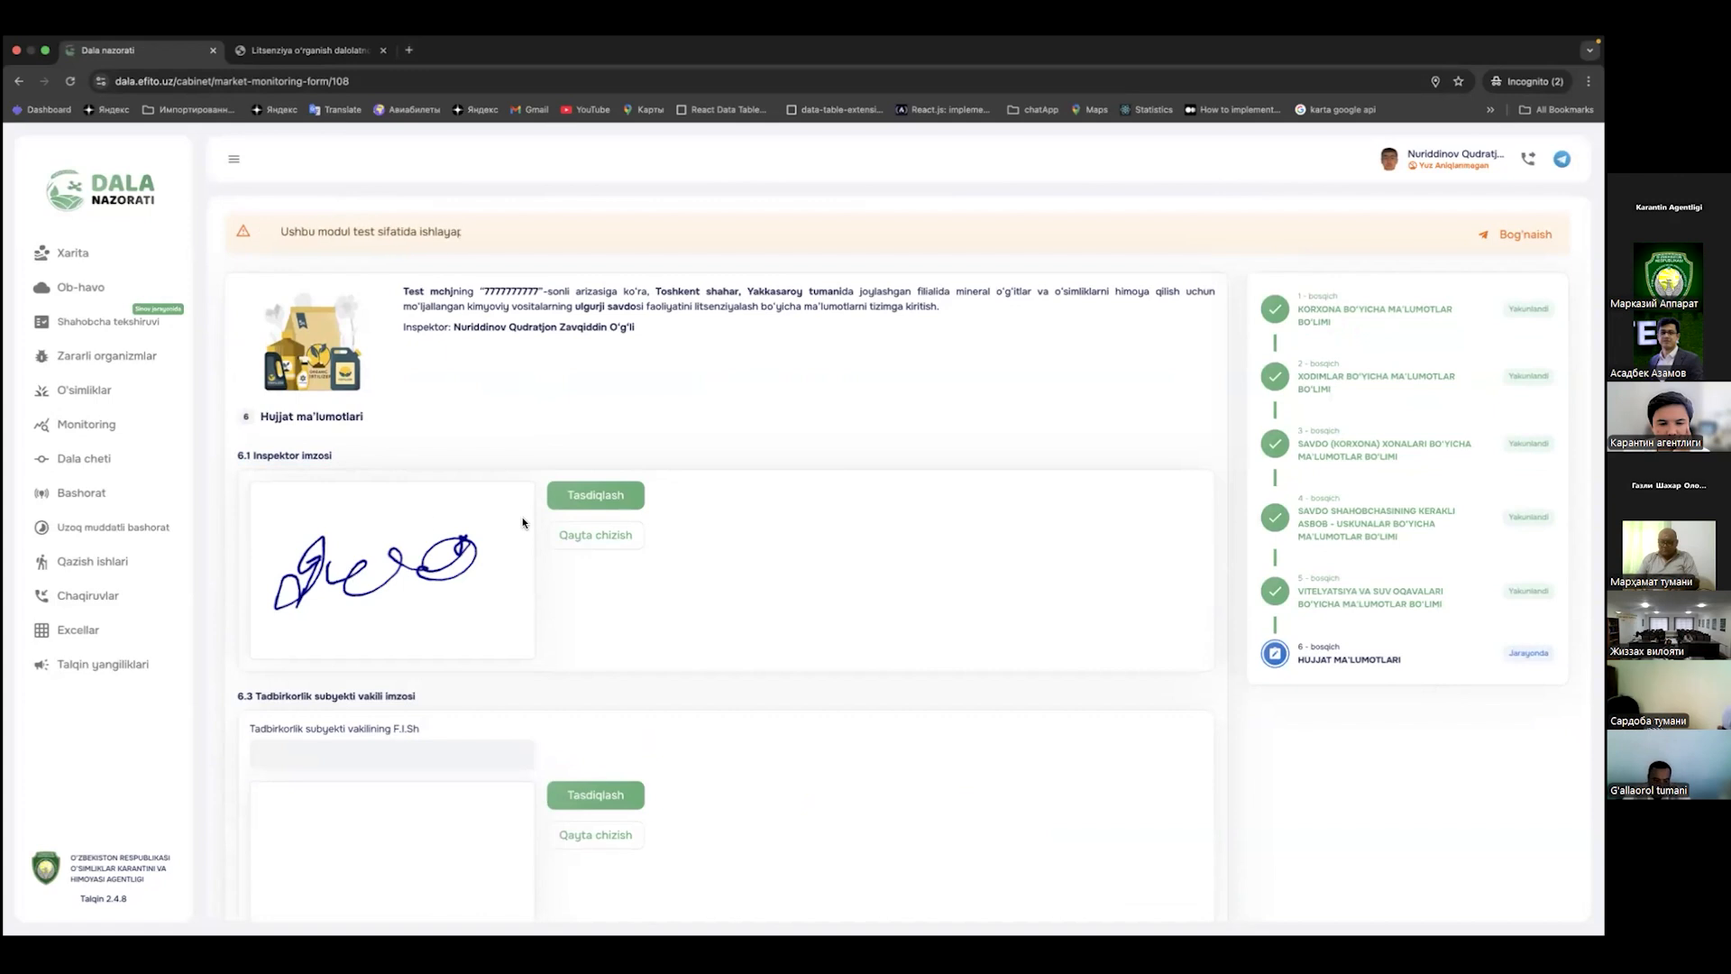
{"action": "left_click", "coordinate": [597, 496]}
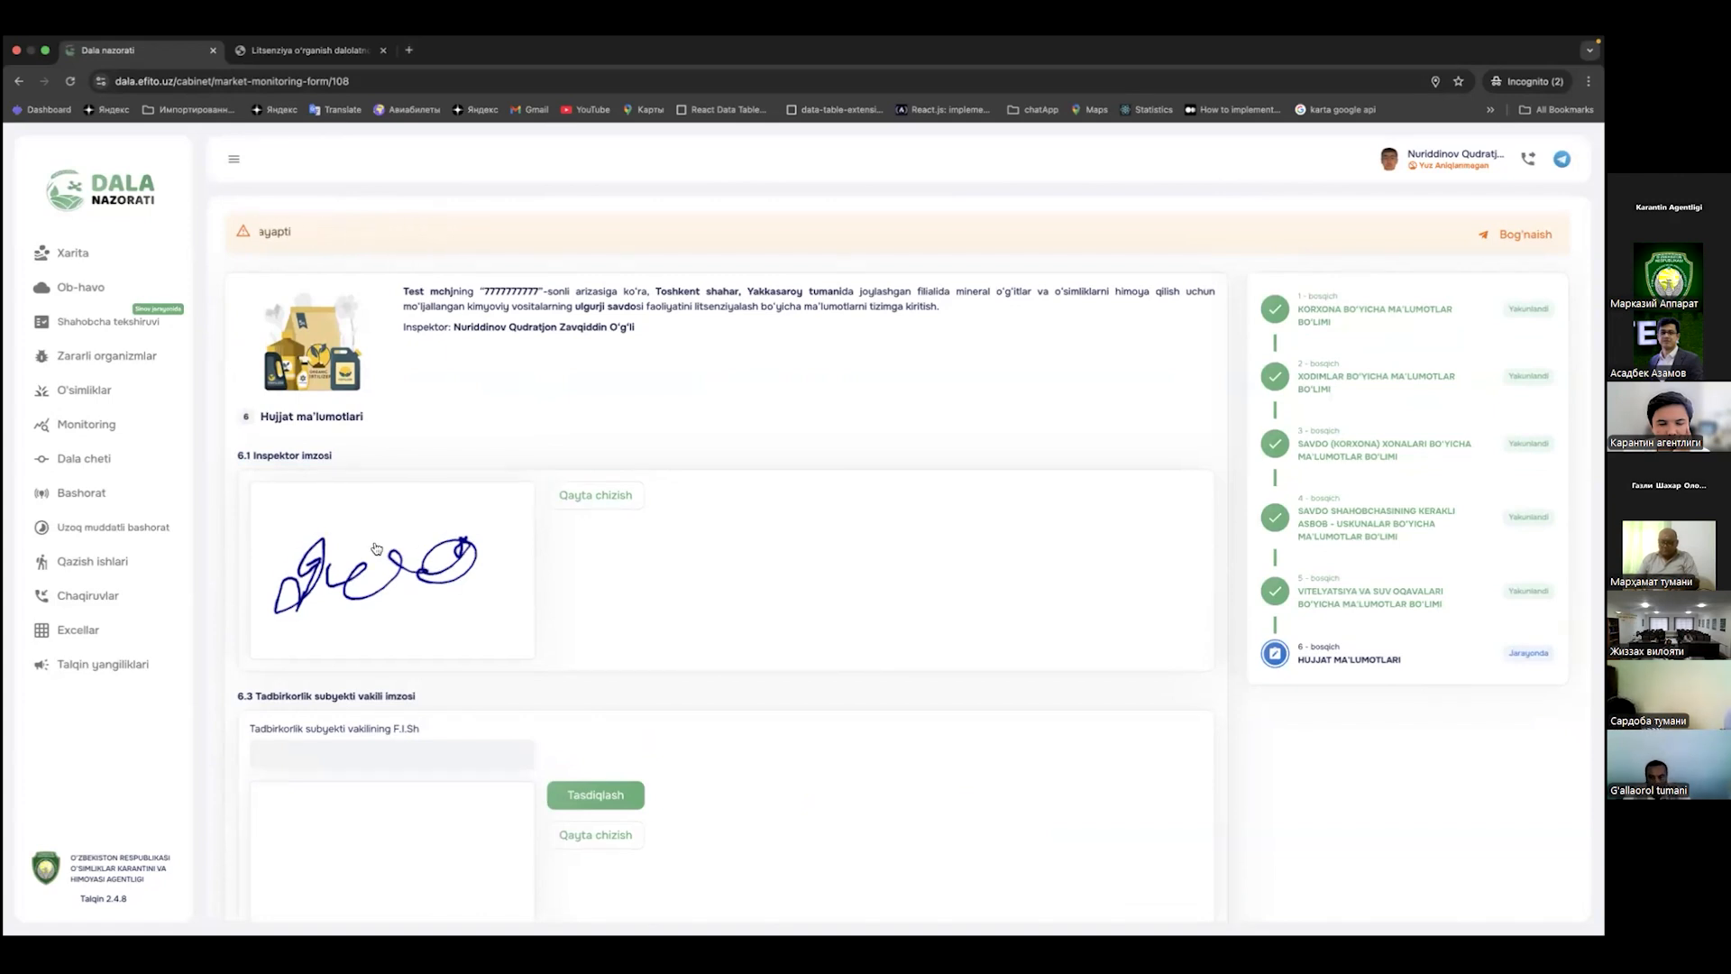
{"action": "scroll", "coordinate": [581, 556], "scroll_direction": "down", "scroll_amount": 3}
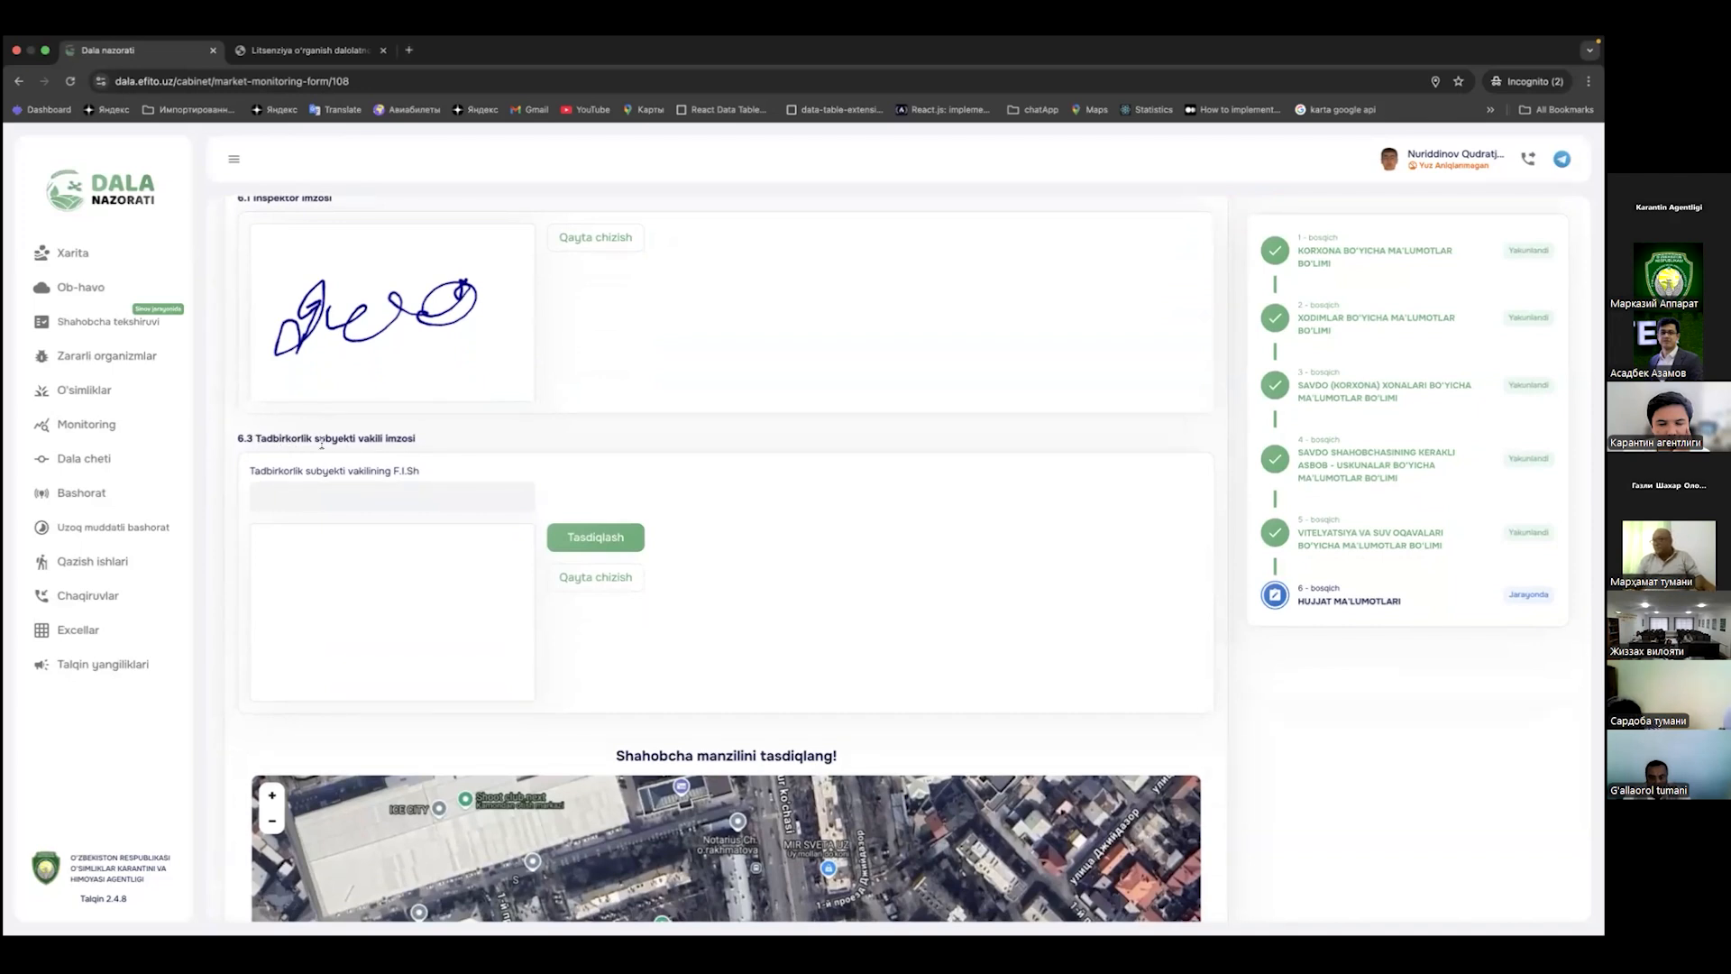
Step: Enter the business representative's full name in the 6.3 F.I.Sh field
{"action": "triple_click", "coordinate": [254, 439]}
{"action": "left_click", "coordinate": [348, 493]}
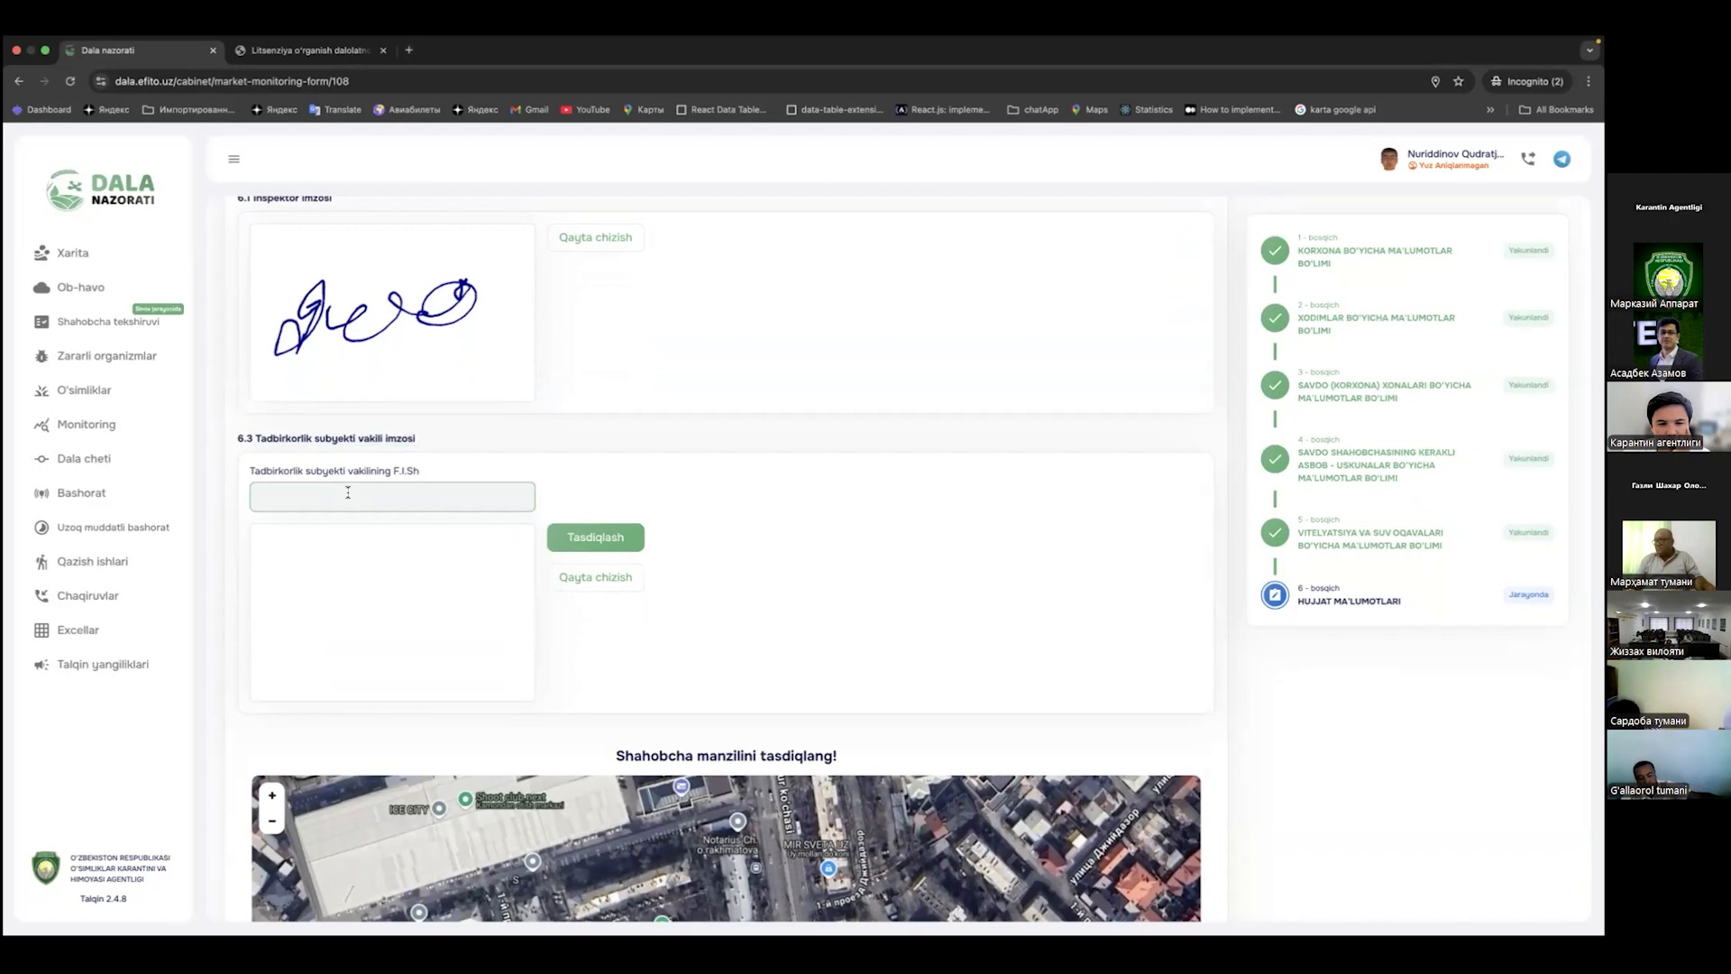
{"action": "left_click", "coordinate": [348, 492]}
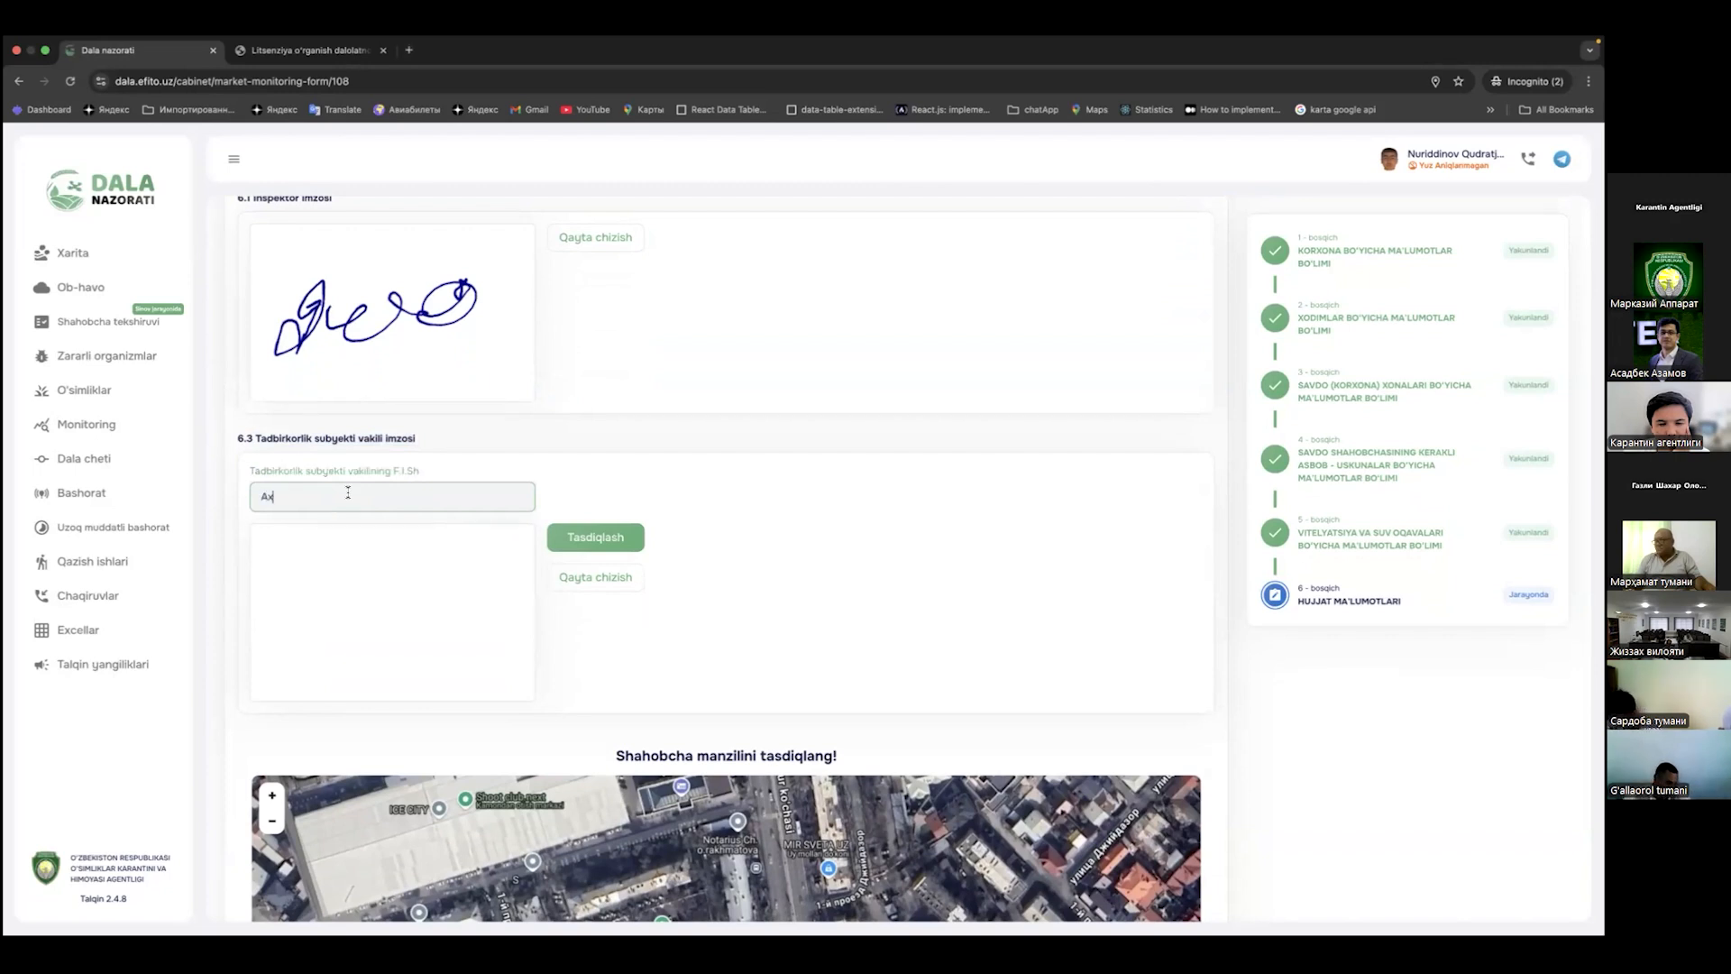
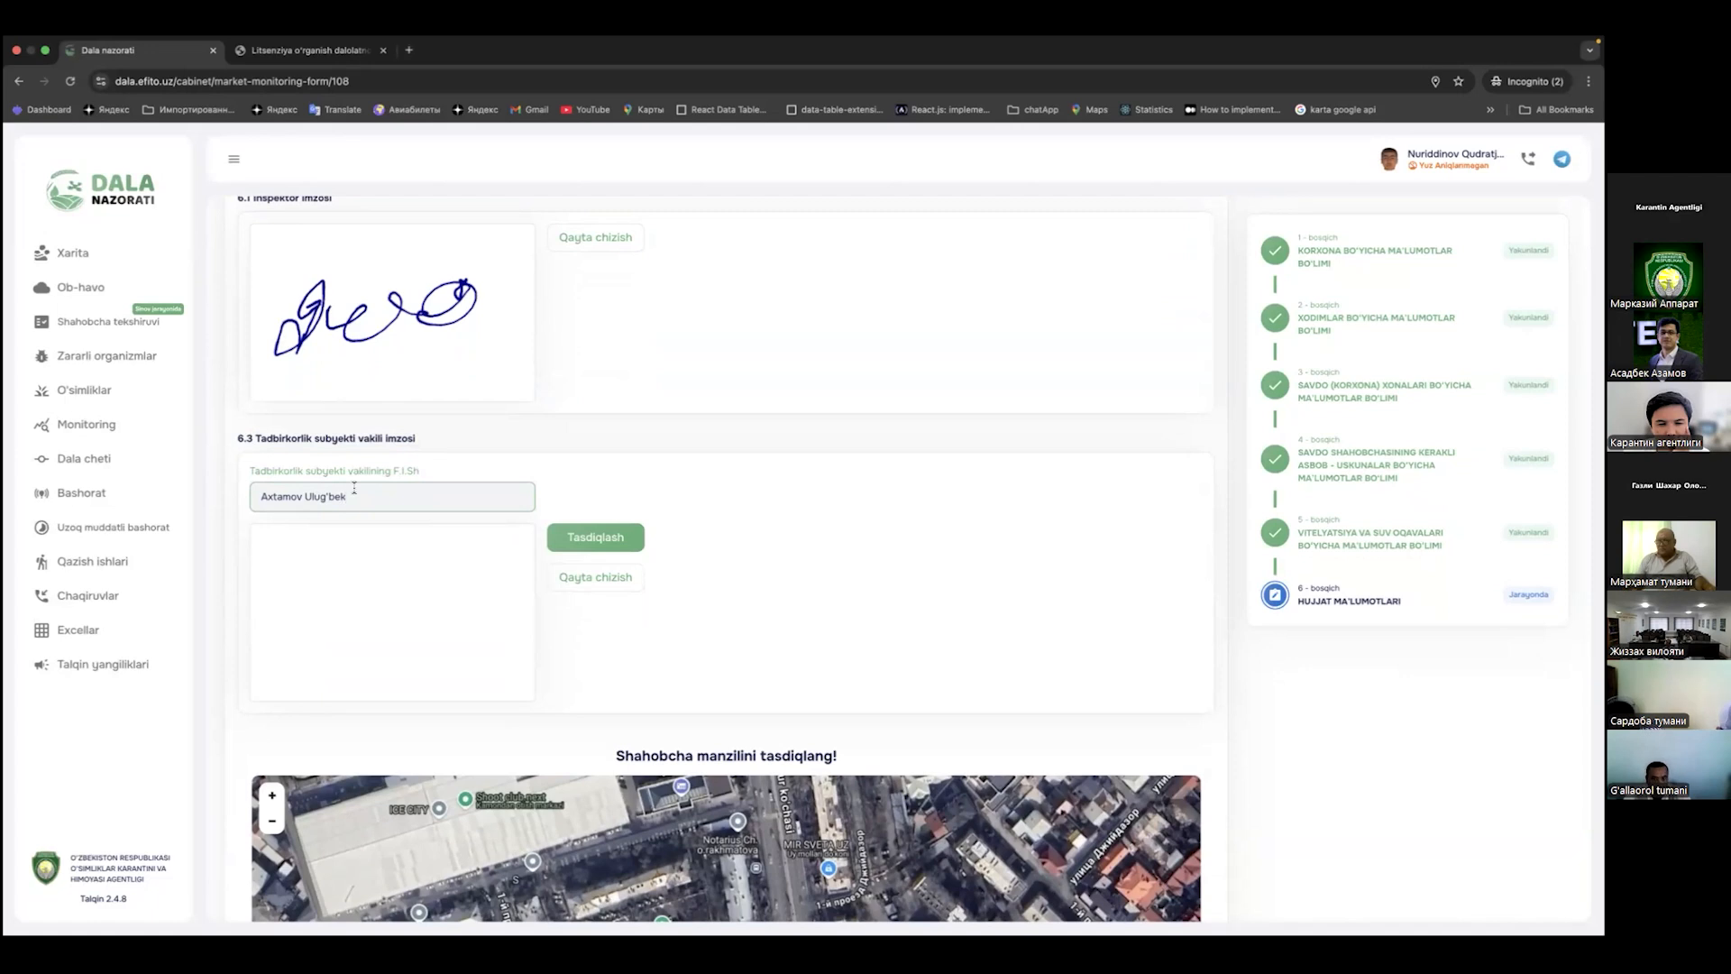
{"action": "left_click", "coordinate": [626, 465]}
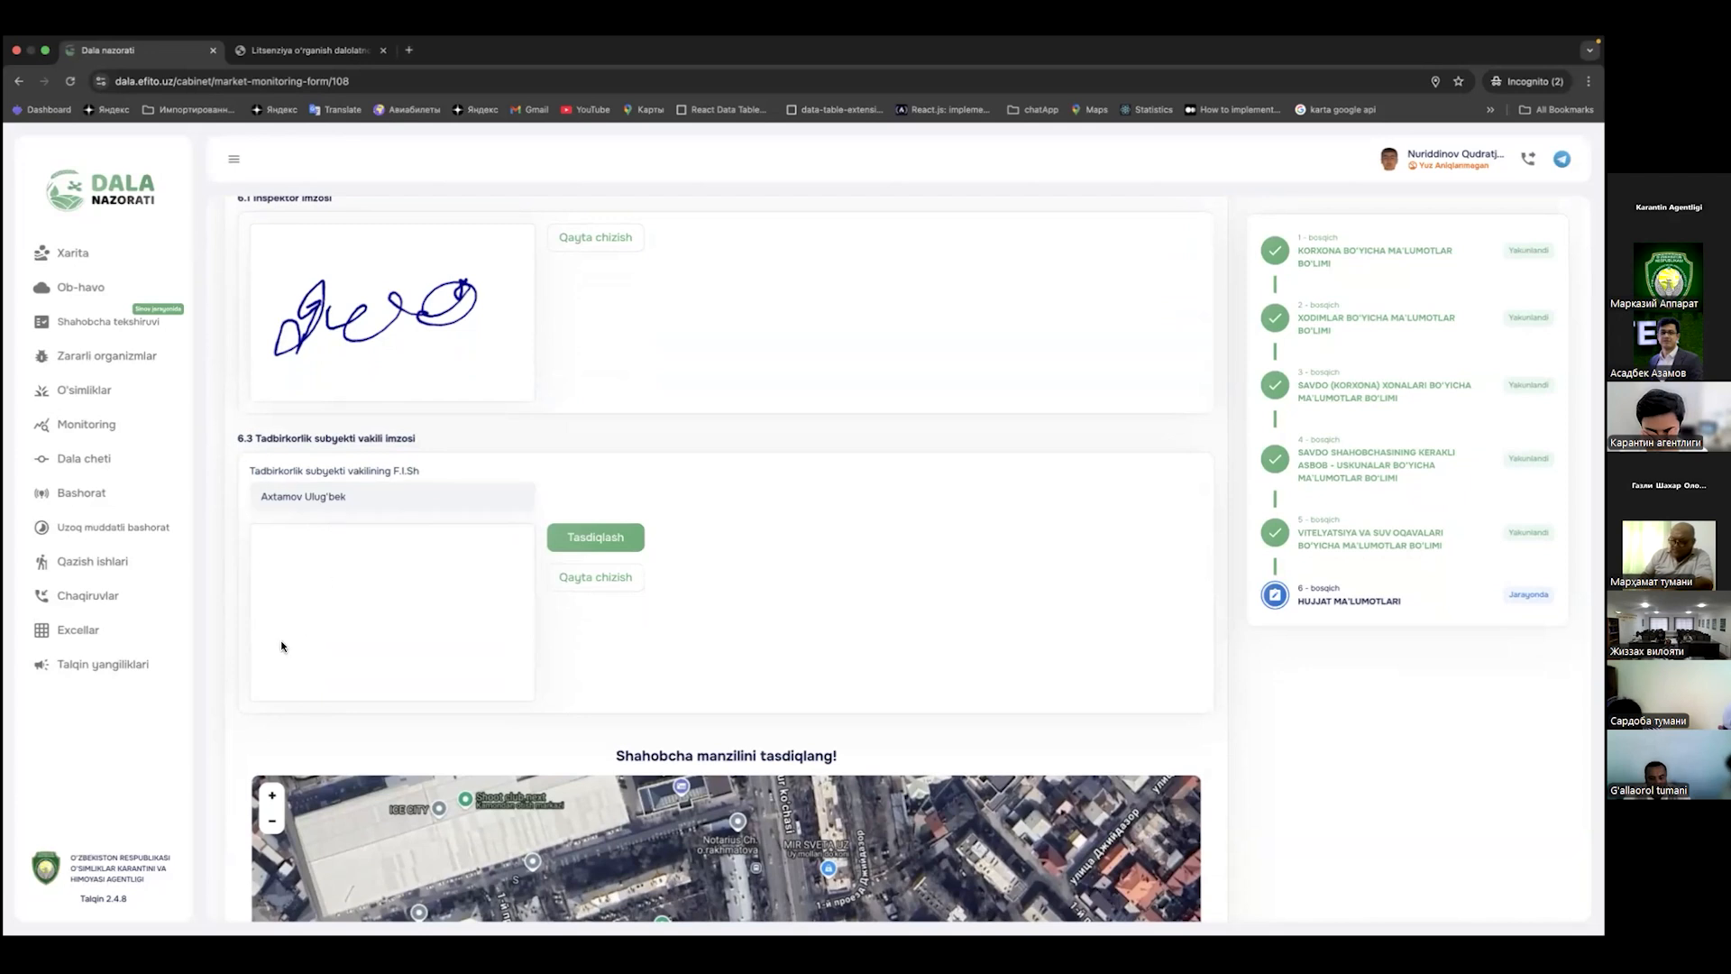
Step: Draw the representative's signature in the 6.3 pad and confirm it with Tasdiqlash
{"action": "mouse_move", "coordinate": [327, 570]}
{"action": "left_mouse_down"}
{"action": "mouse_move", "coordinate": [313, 628]}
{"action": "mouse_move", "coordinate": [431, 596]}
{"action": "left_mouse_up"}
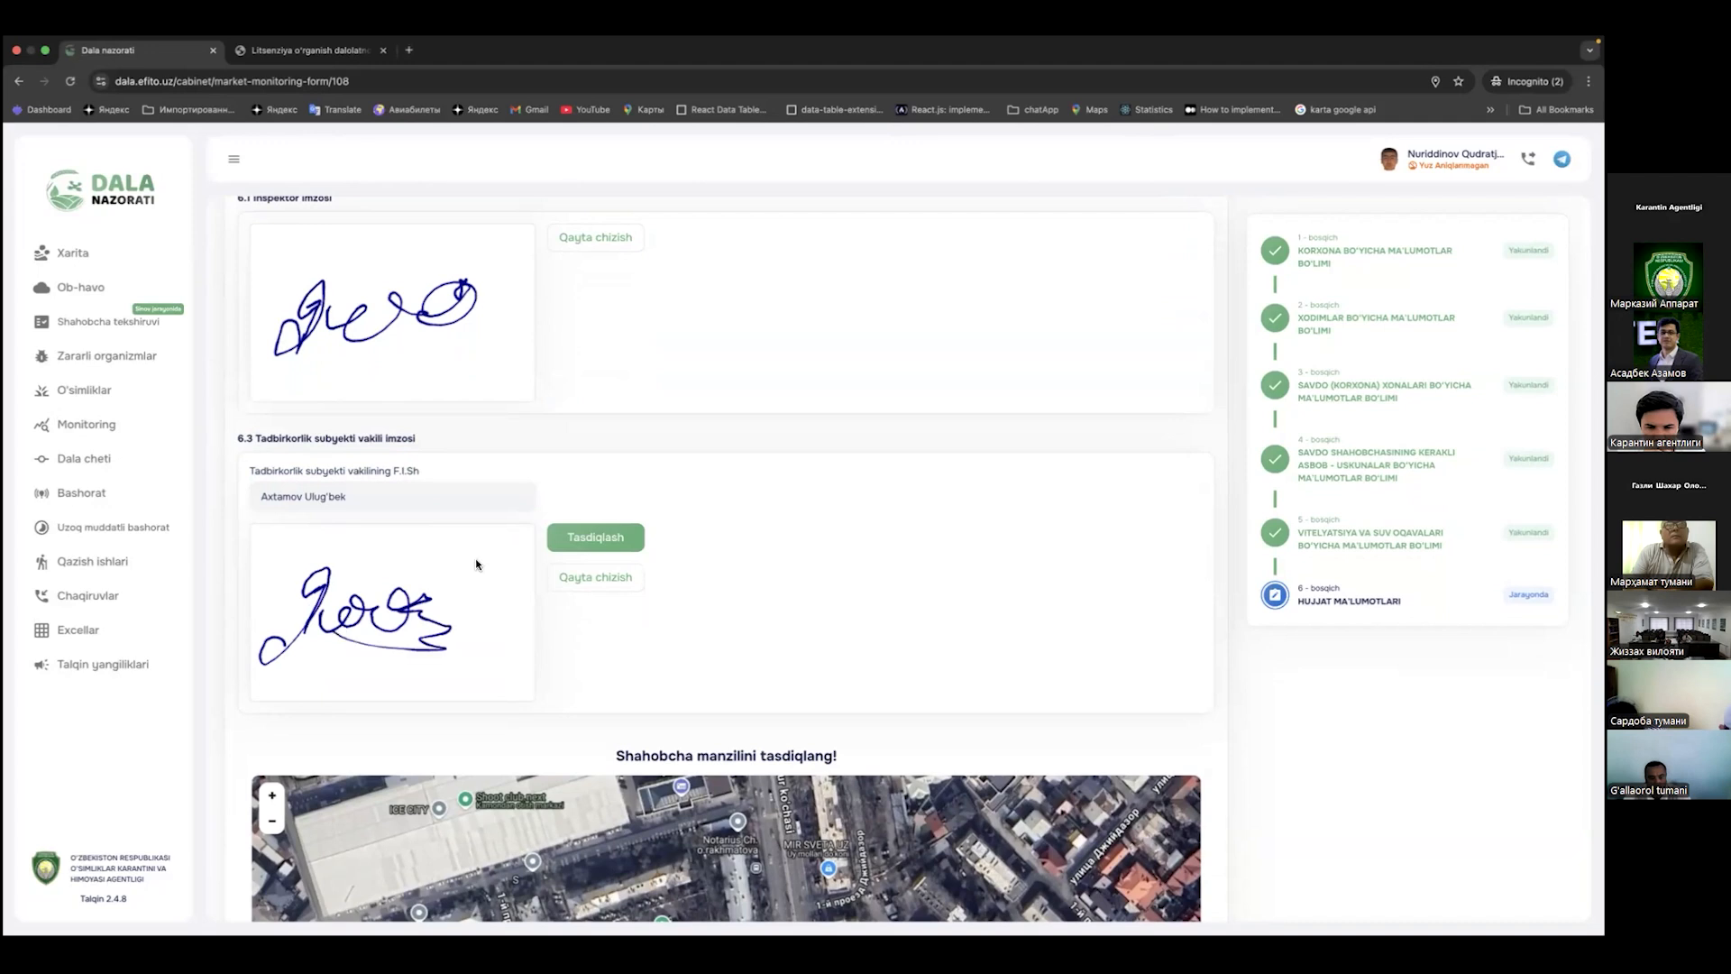
{"action": "left_click", "coordinate": [588, 535]}
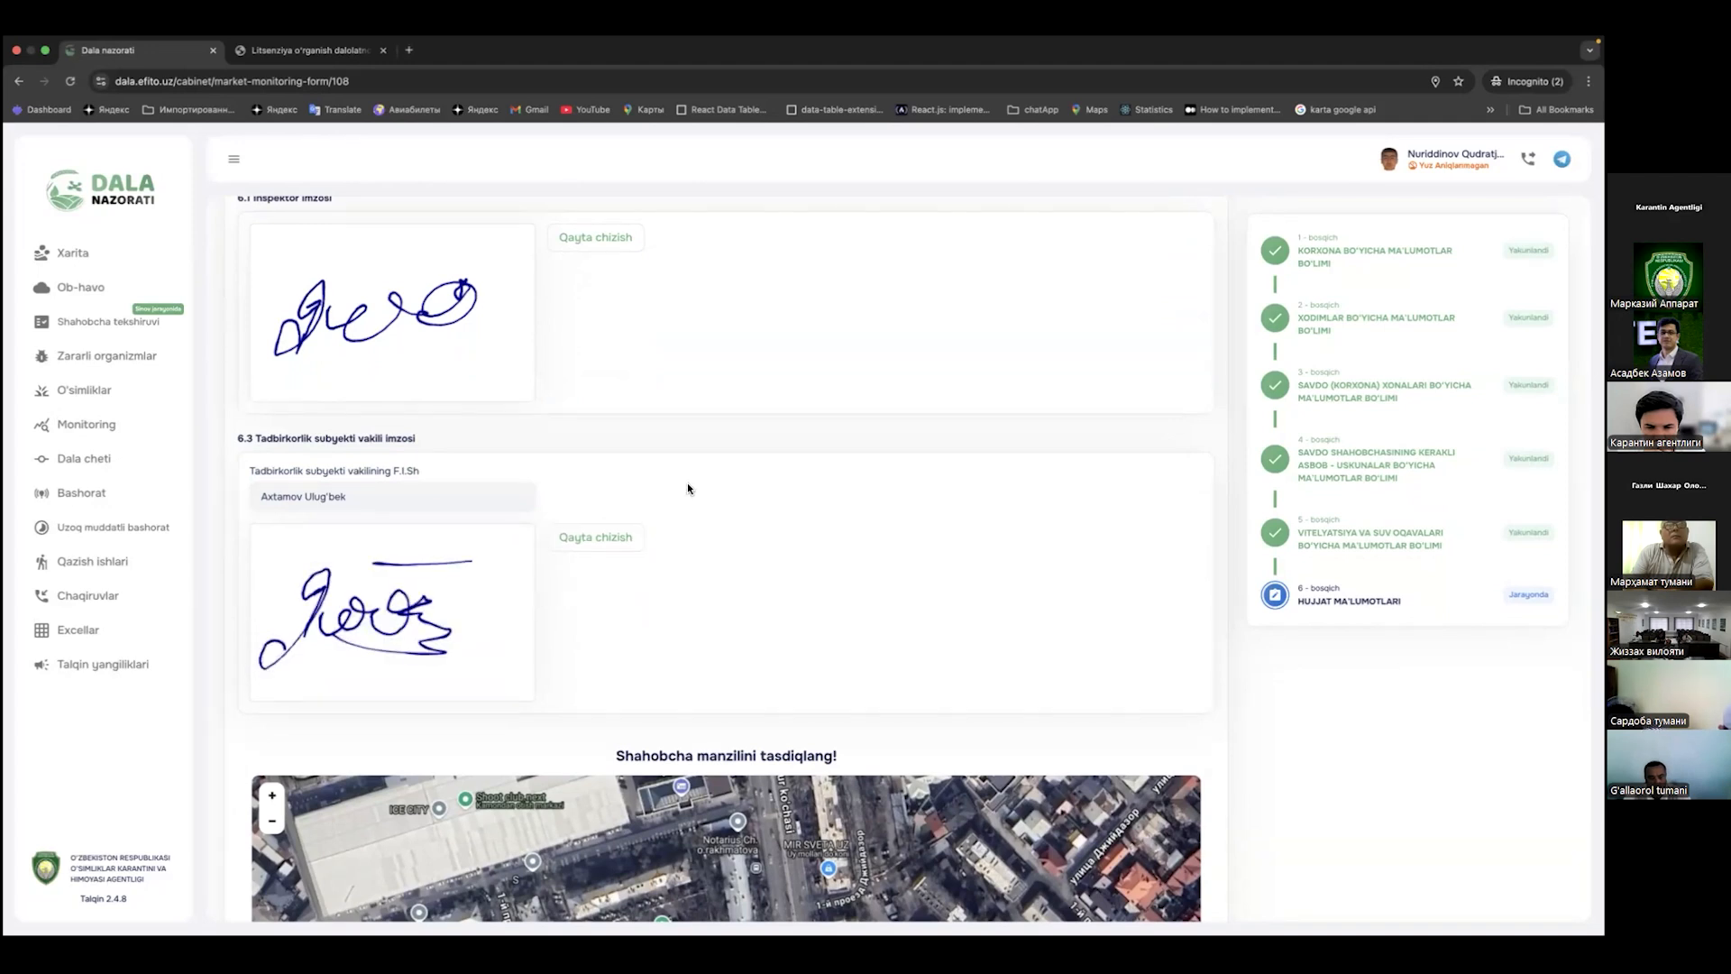
{"action": "scroll", "coordinate": [687, 483], "scroll_direction": "up", "scroll_amount": 2}
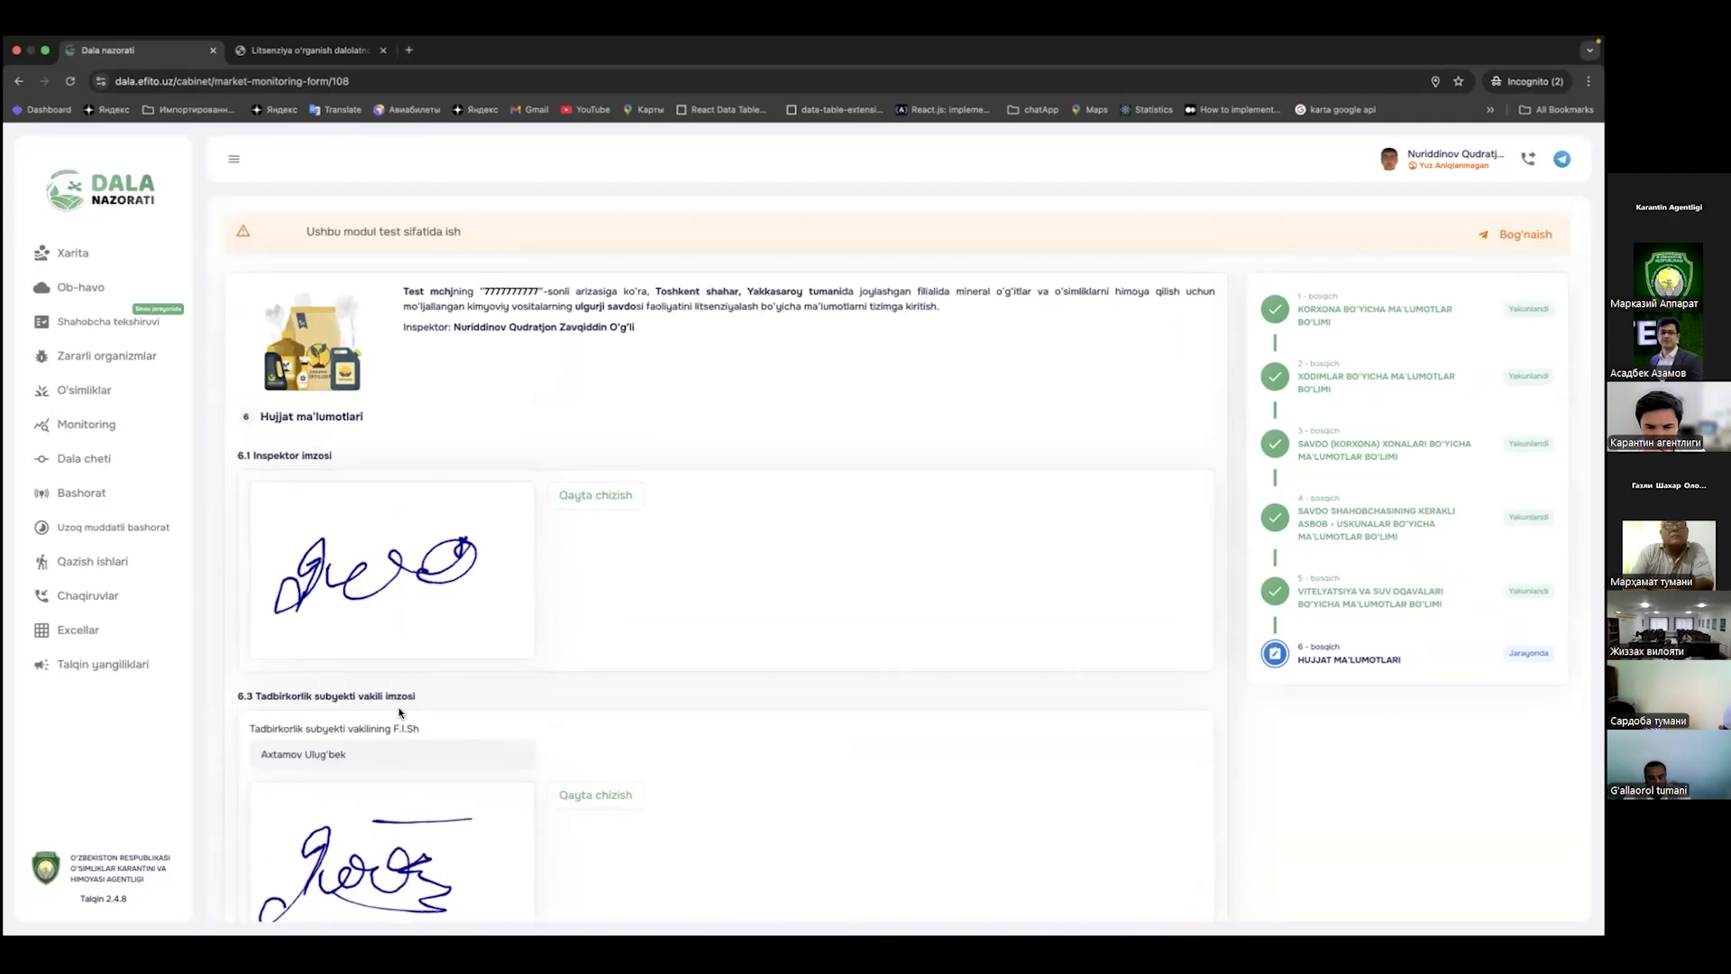
{"action": "scroll", "coordinate": [414, 476], "scroll_direction": "down", "scroll_amount": 2}
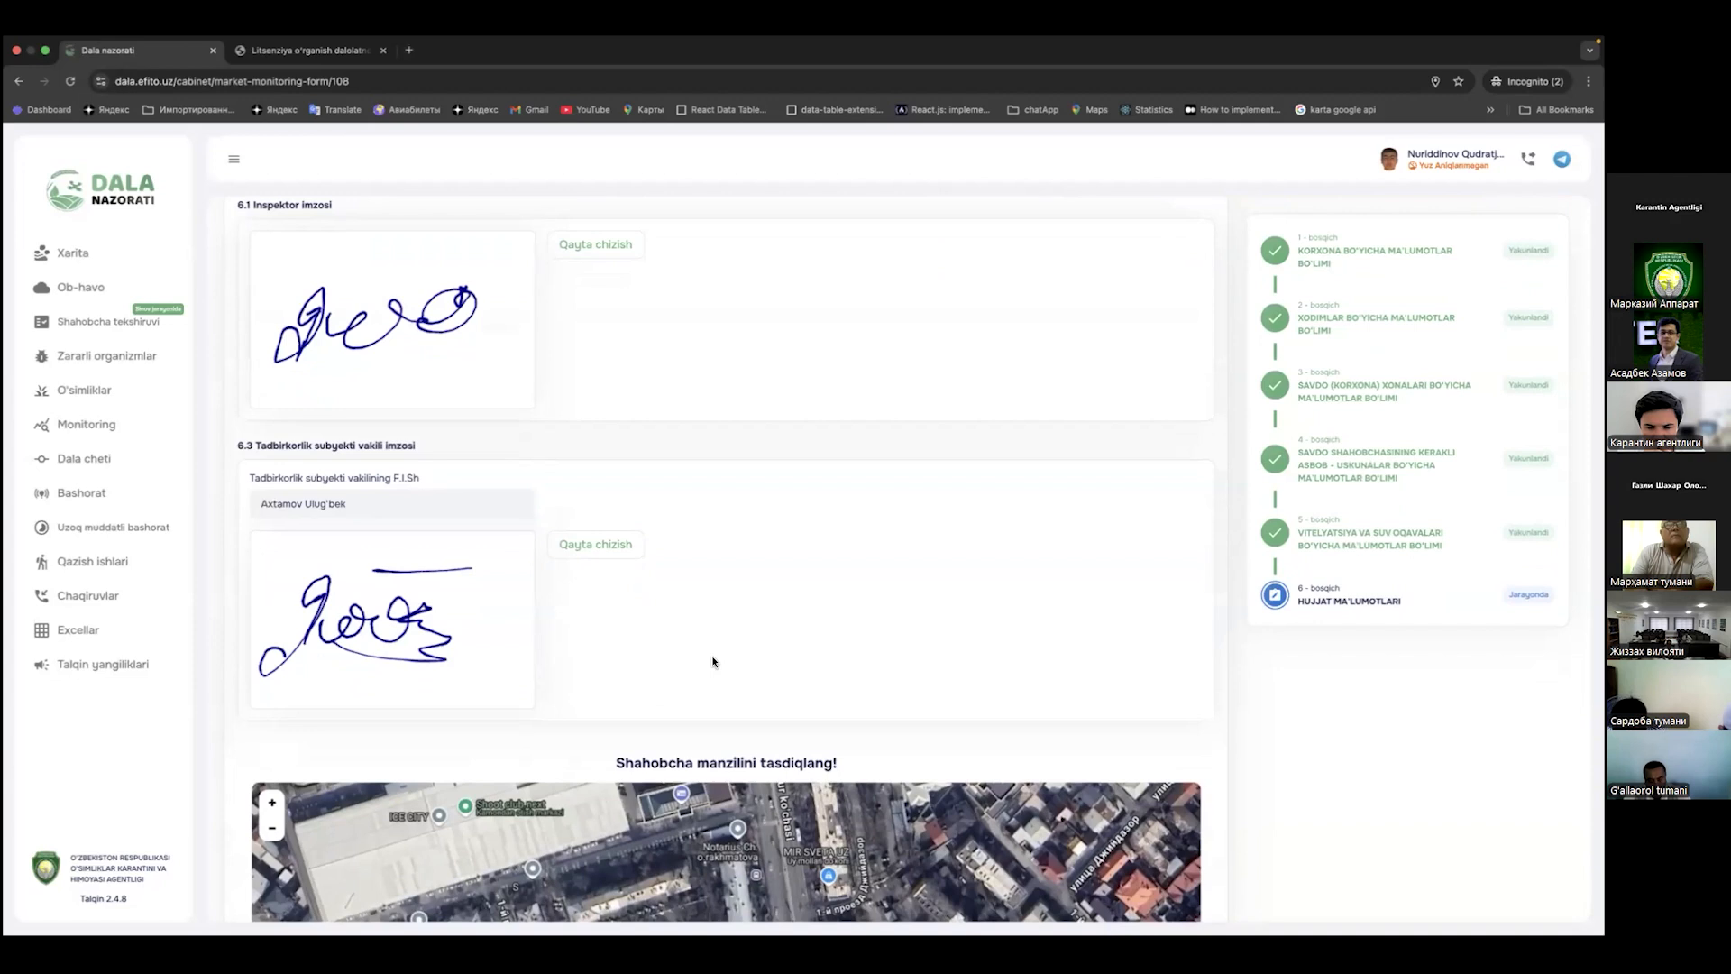
Step: Re-capture the branch location with Qayta lokatsiya olish and submit the completed inspection form
{"action": "scroll", "coordinate": [704, 490], "scroll_direction": "down", "scroll_amount": 3}
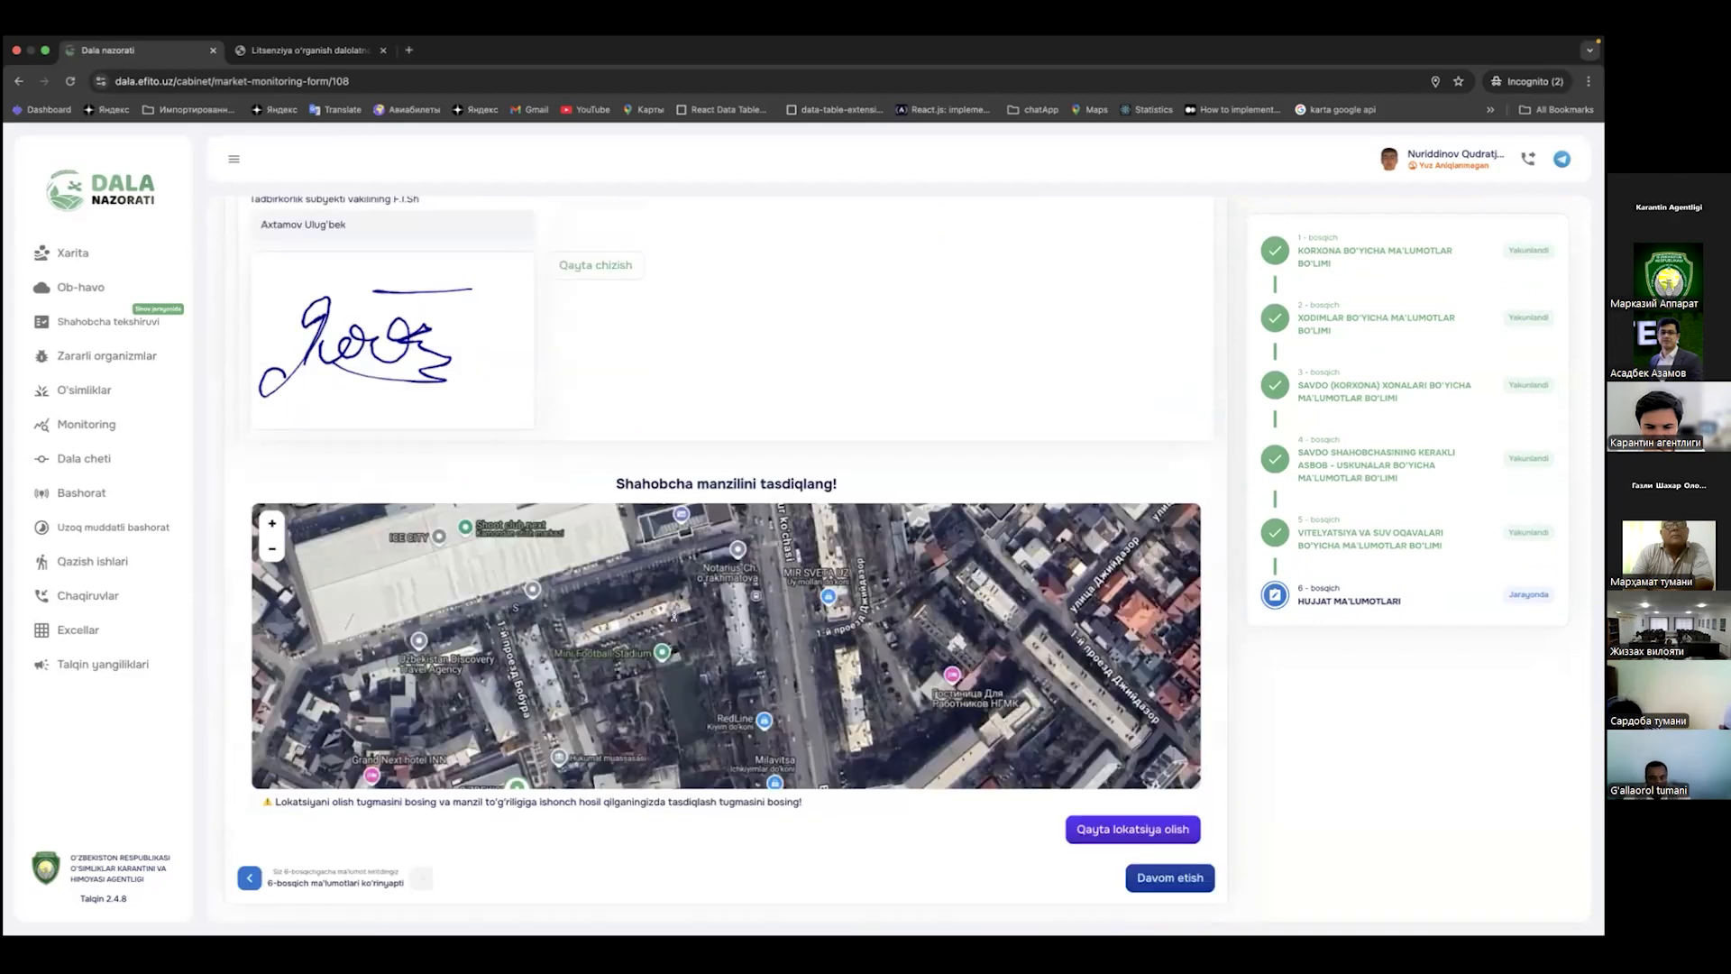
{"action": "scroll", "coordinate": [843, 663], "scroll_direction": "down", "scroll_amount": 3}
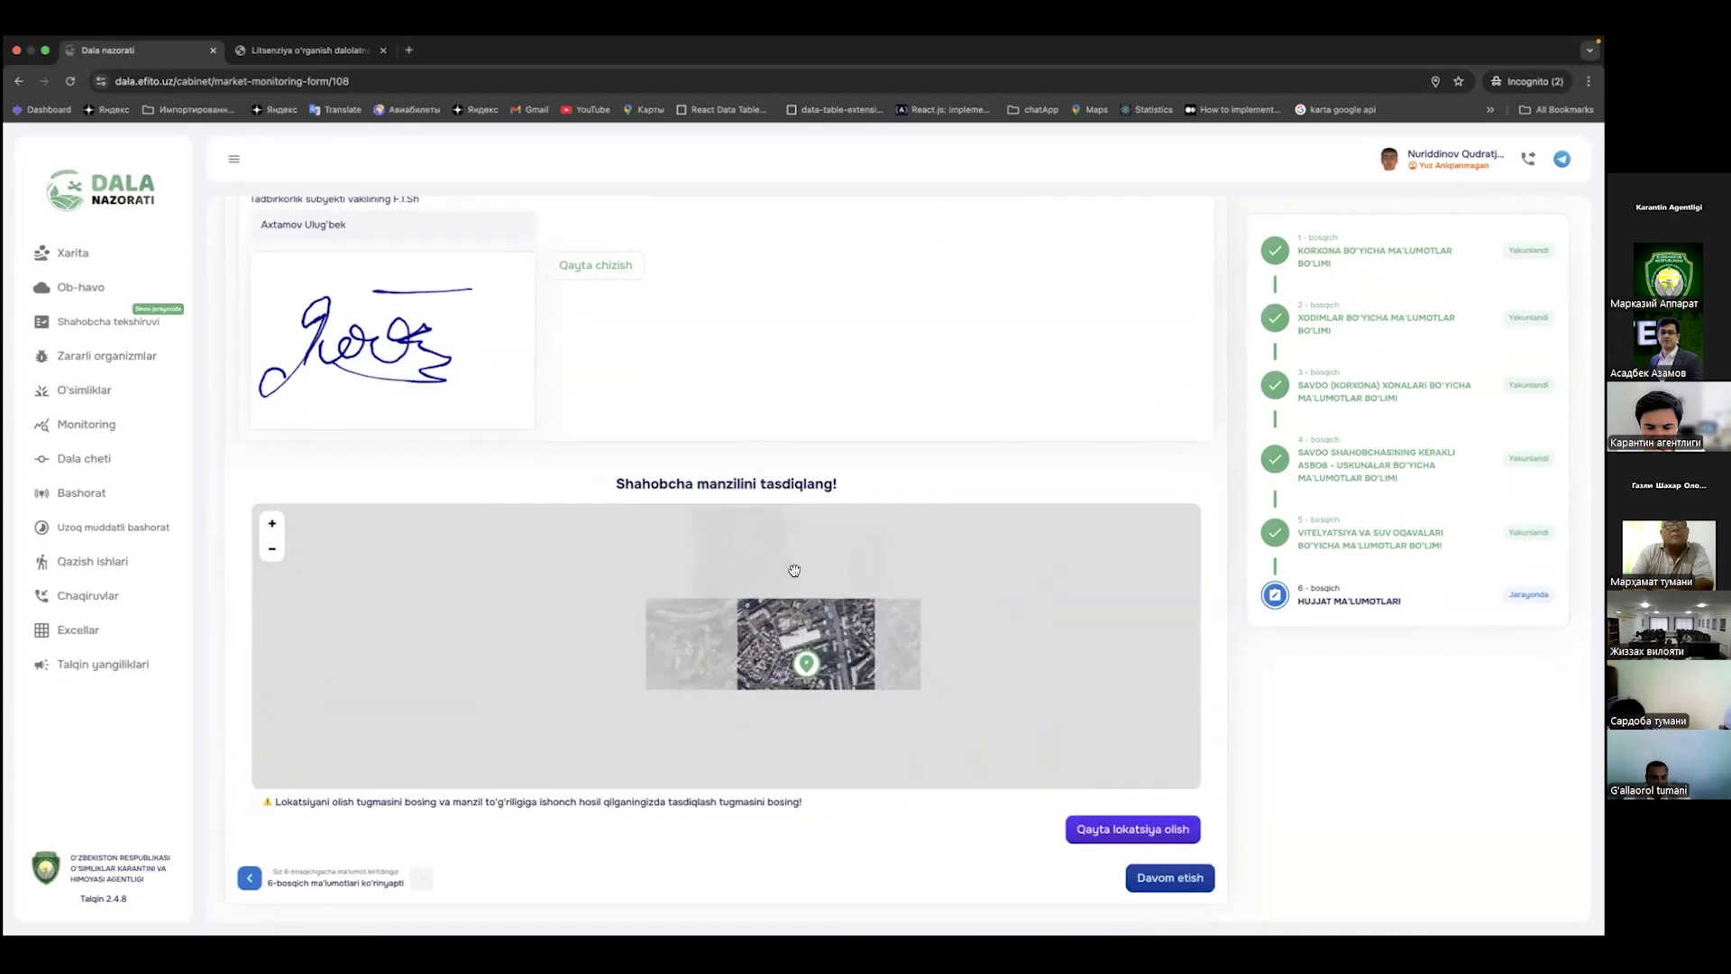
{"action": "scroll", "coordinate": [780, 591], "scroll_direction": "up", "scroll_amount": 4}
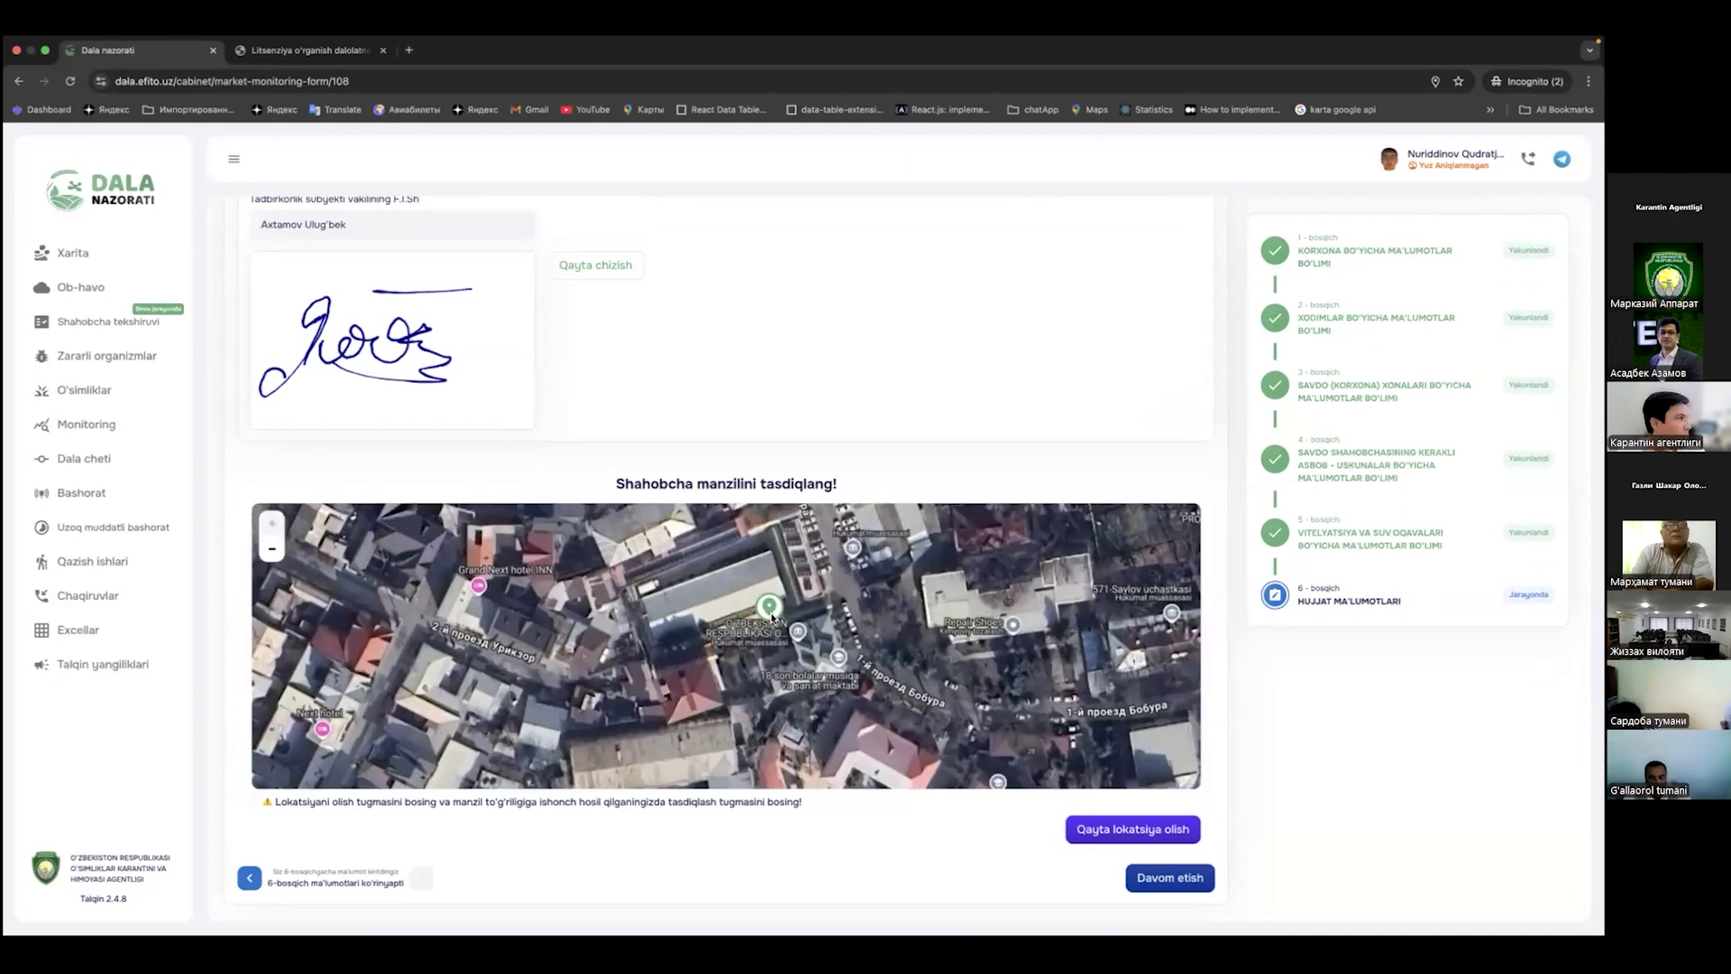
{"action": "left_click", "coordinate": [1121, 830]}
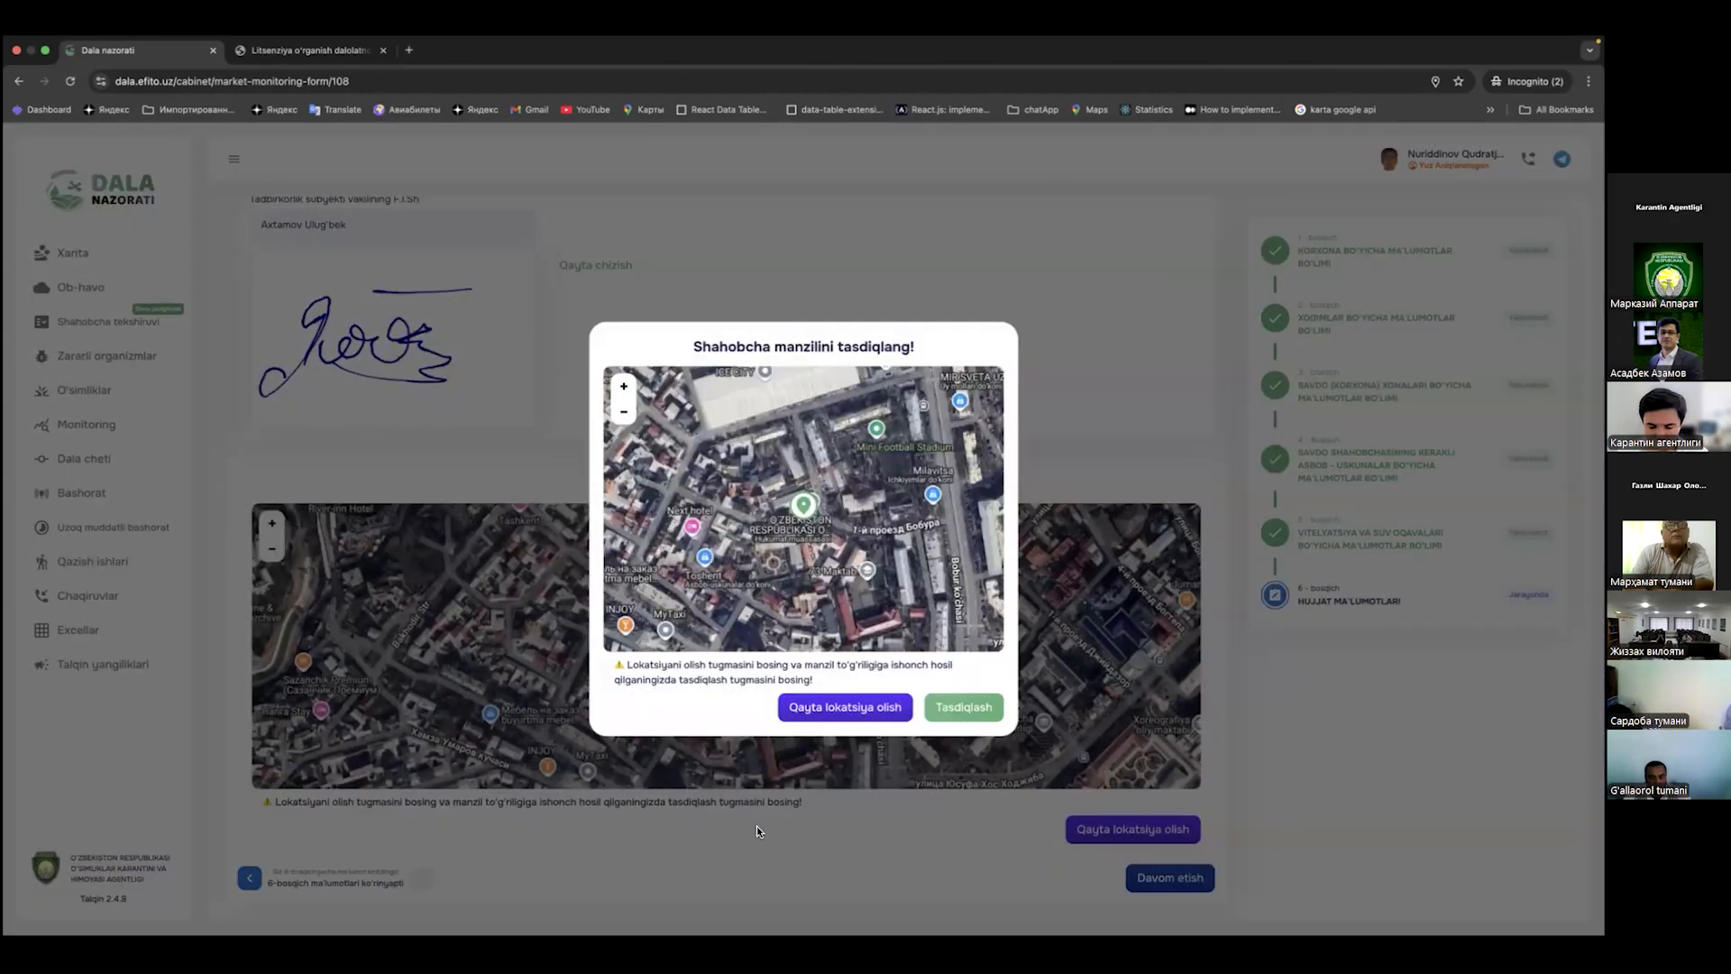
{"action": "left_click", "coordinate": [875, 816]}
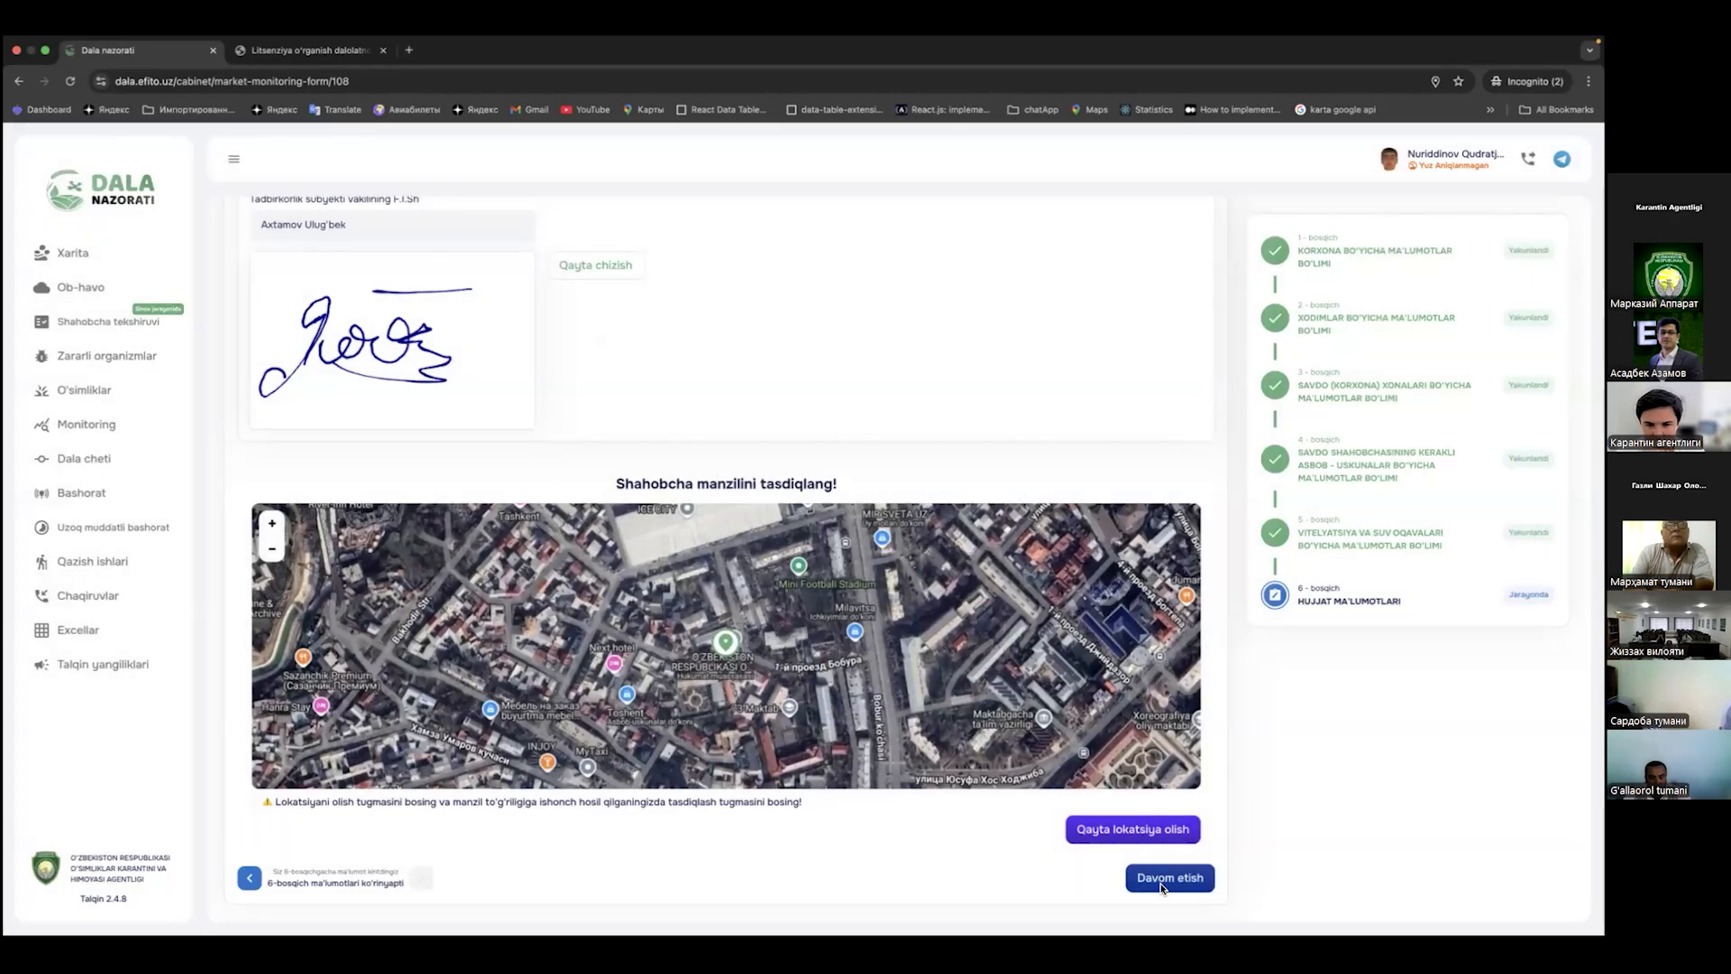
{"action": "left_click", "coordinate": [1168, 879]}
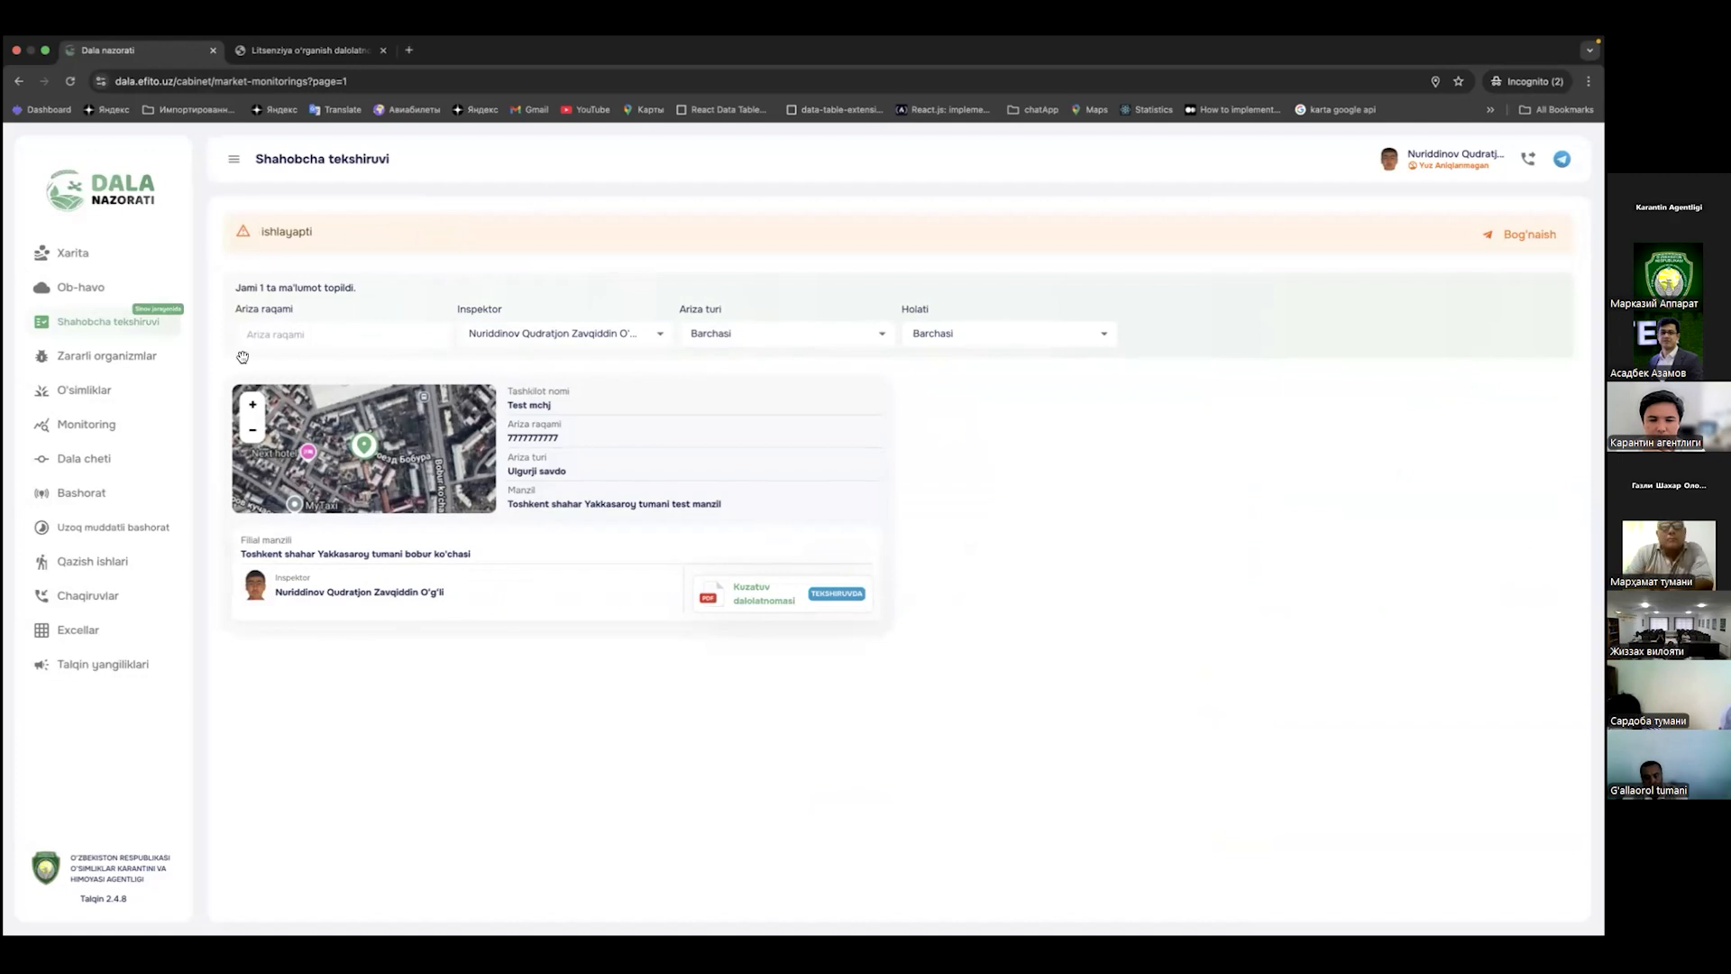
Step: In the inspector's Shahobcha tekshiruvi window, open the branch's Kuzatuv dalolatnomasi PDF
{"action": "key", "text": "super+Tab"}
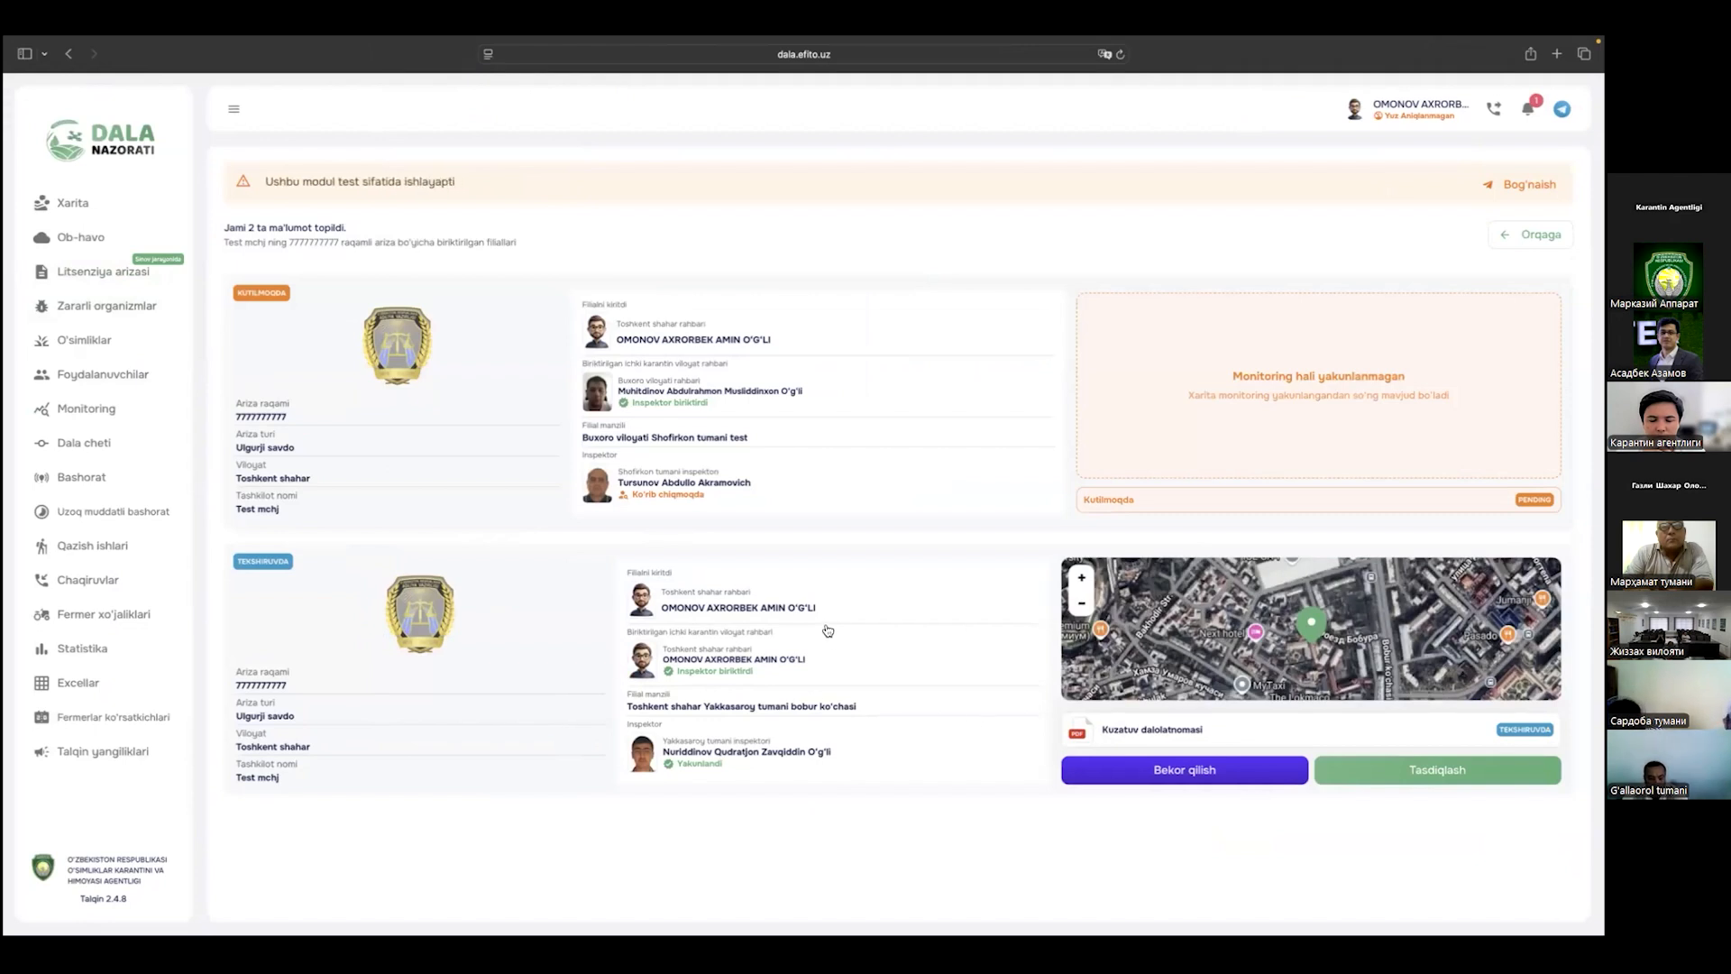
{"action": "key", "text": "super+Tab"}
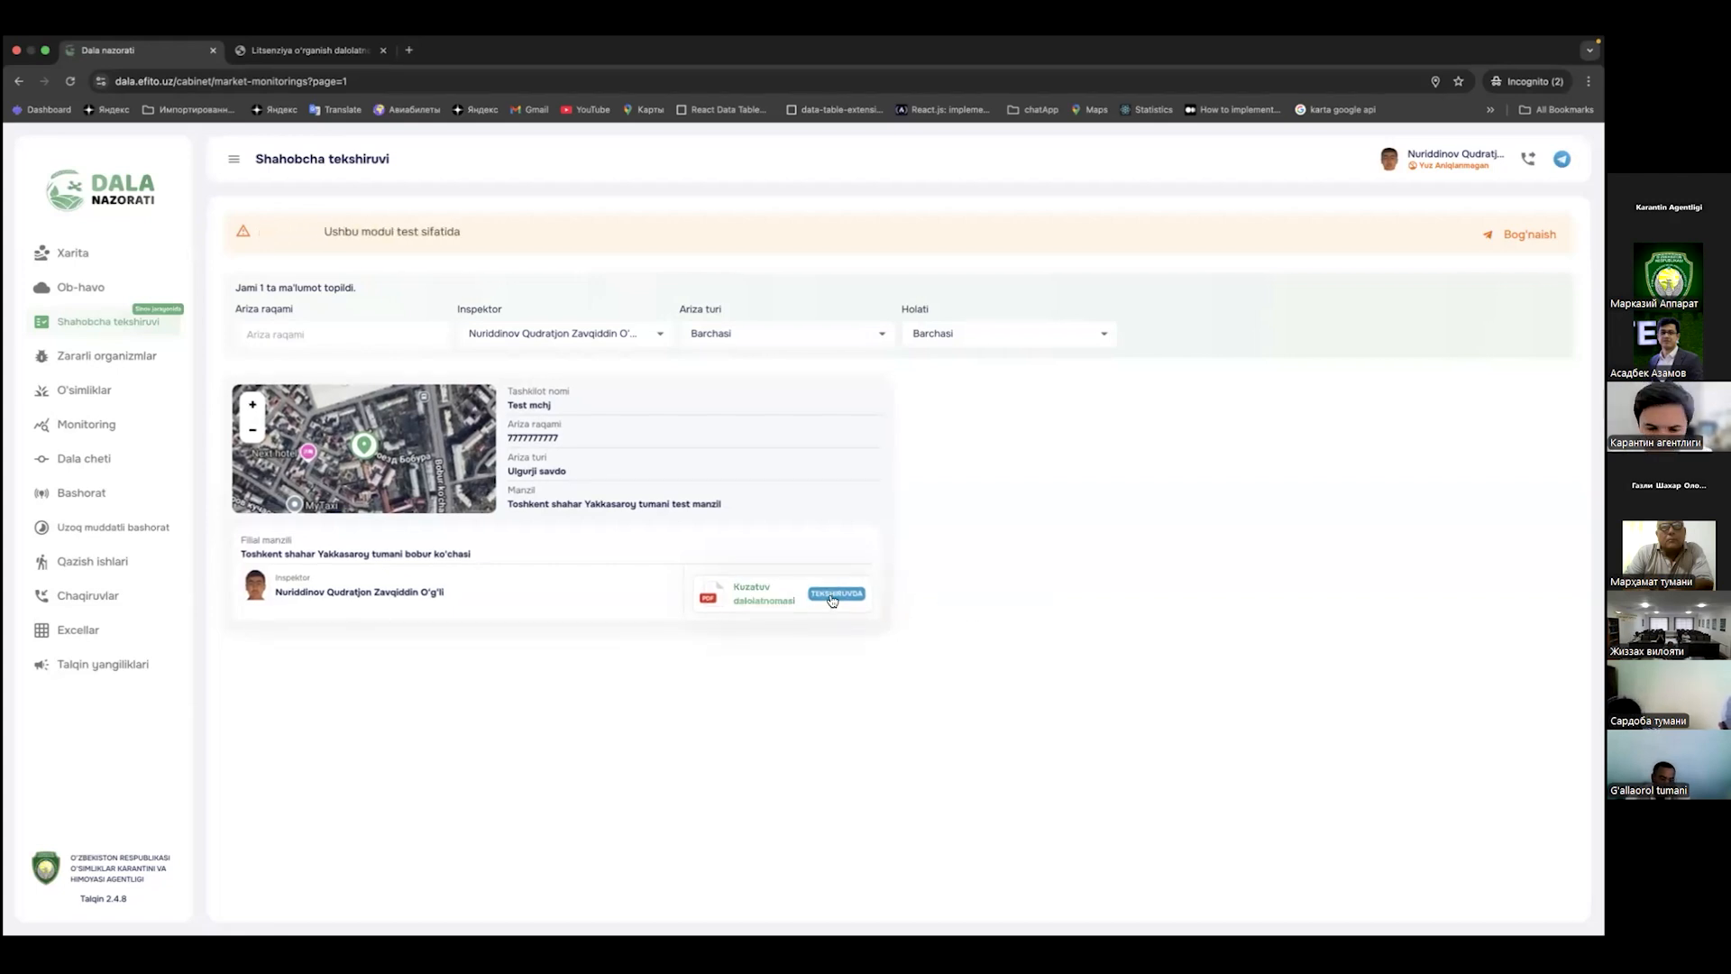
{"action": "left_click", "coordinate": [728, 602]}
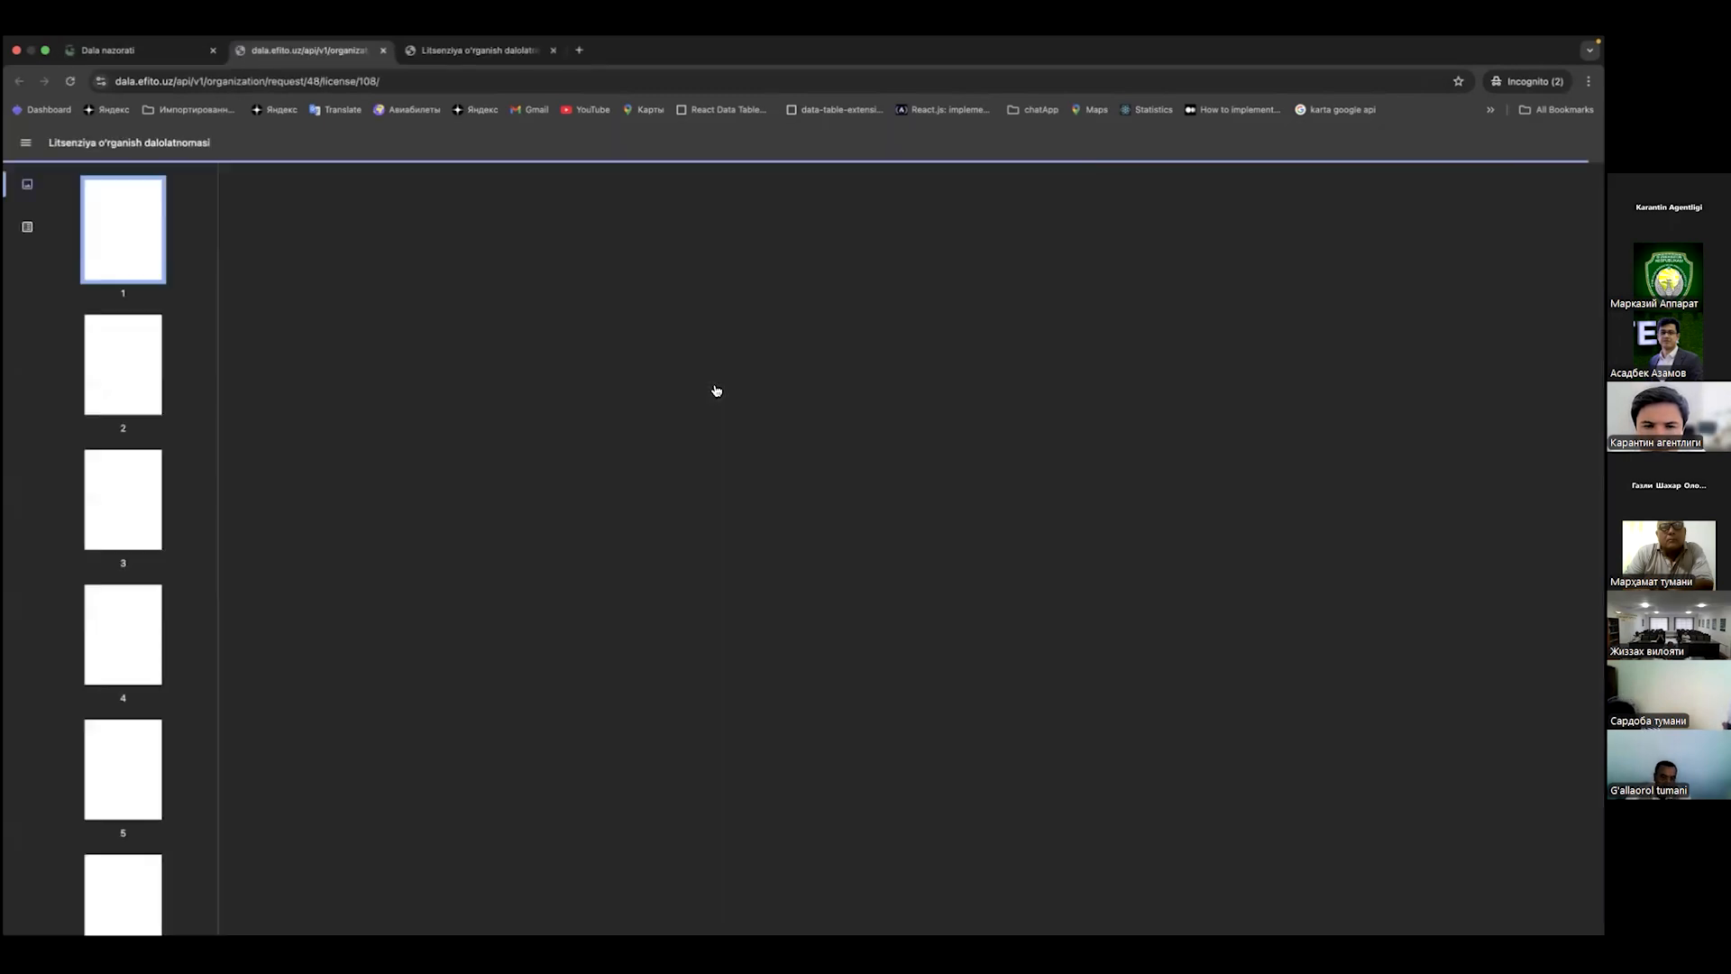
Step: Scroll through the 9-page report and its photo pages, then return to the page 5 signatures
{"action": "scroll", "coordinate": [766, 408], "scroll_direction": "down", "scroll_amount": 10}
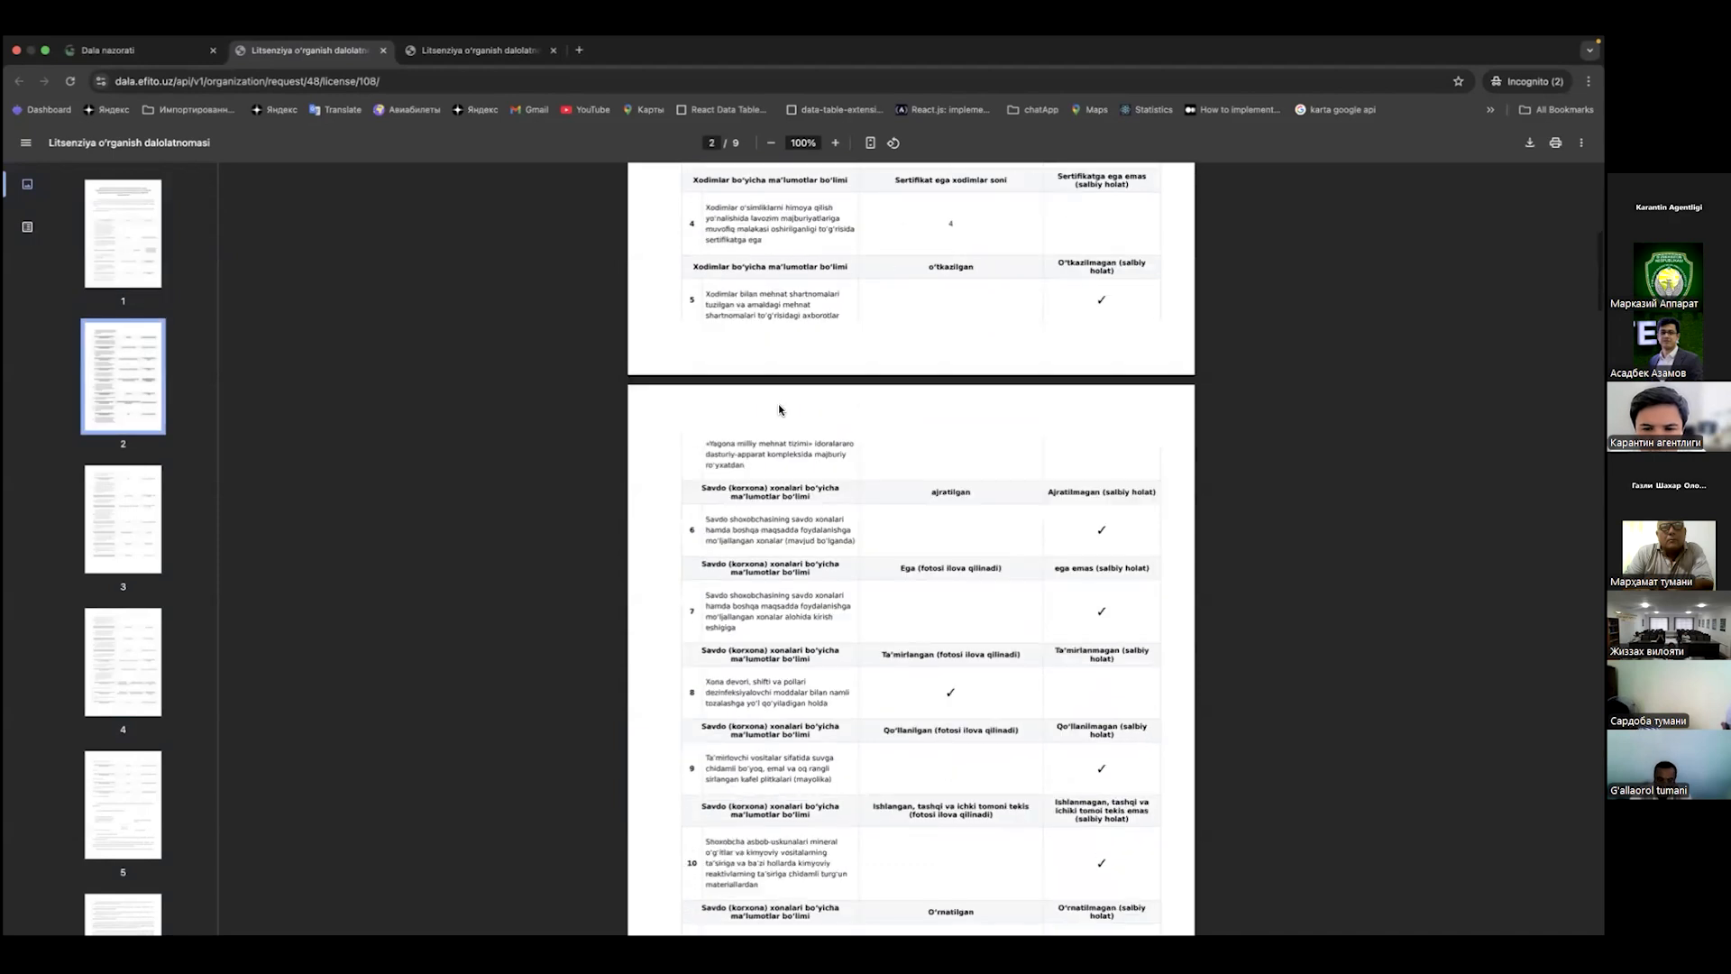
{"action": "scroll", "coordinate": [780, 410], "scroll_direction": "down", "scroll_amount": 7}
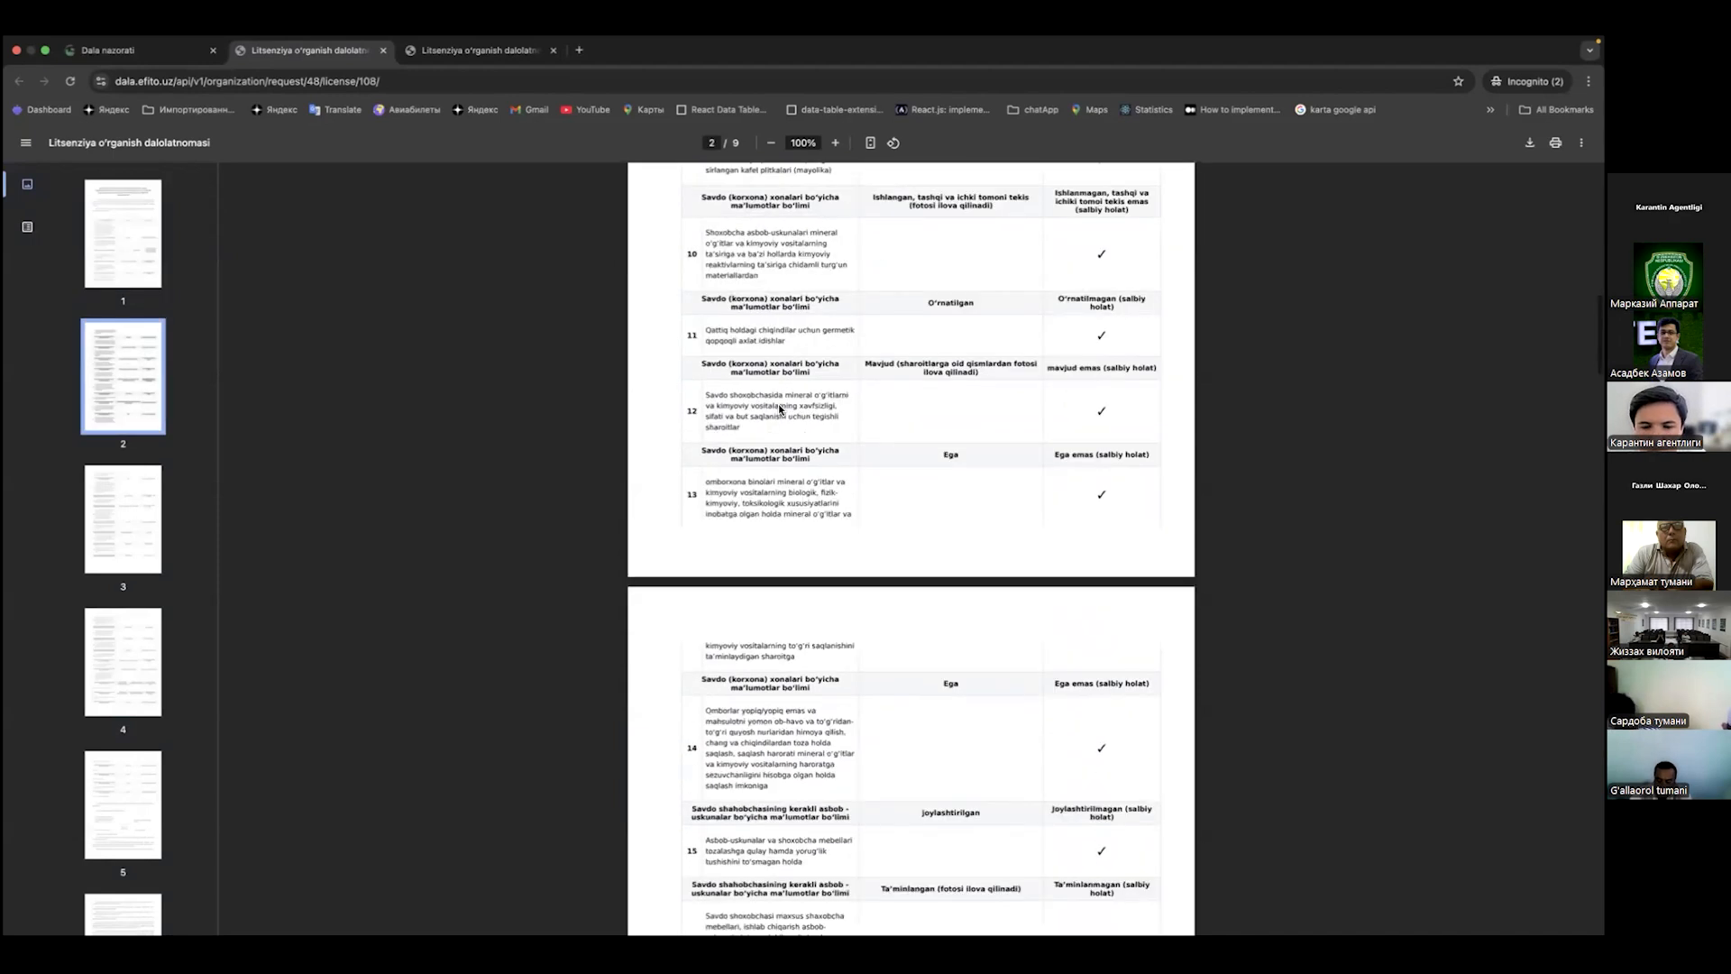
{"action": "scroll", "coordinate": [780, 410], "scroll_direction": "up", "scroll_amount": 15}
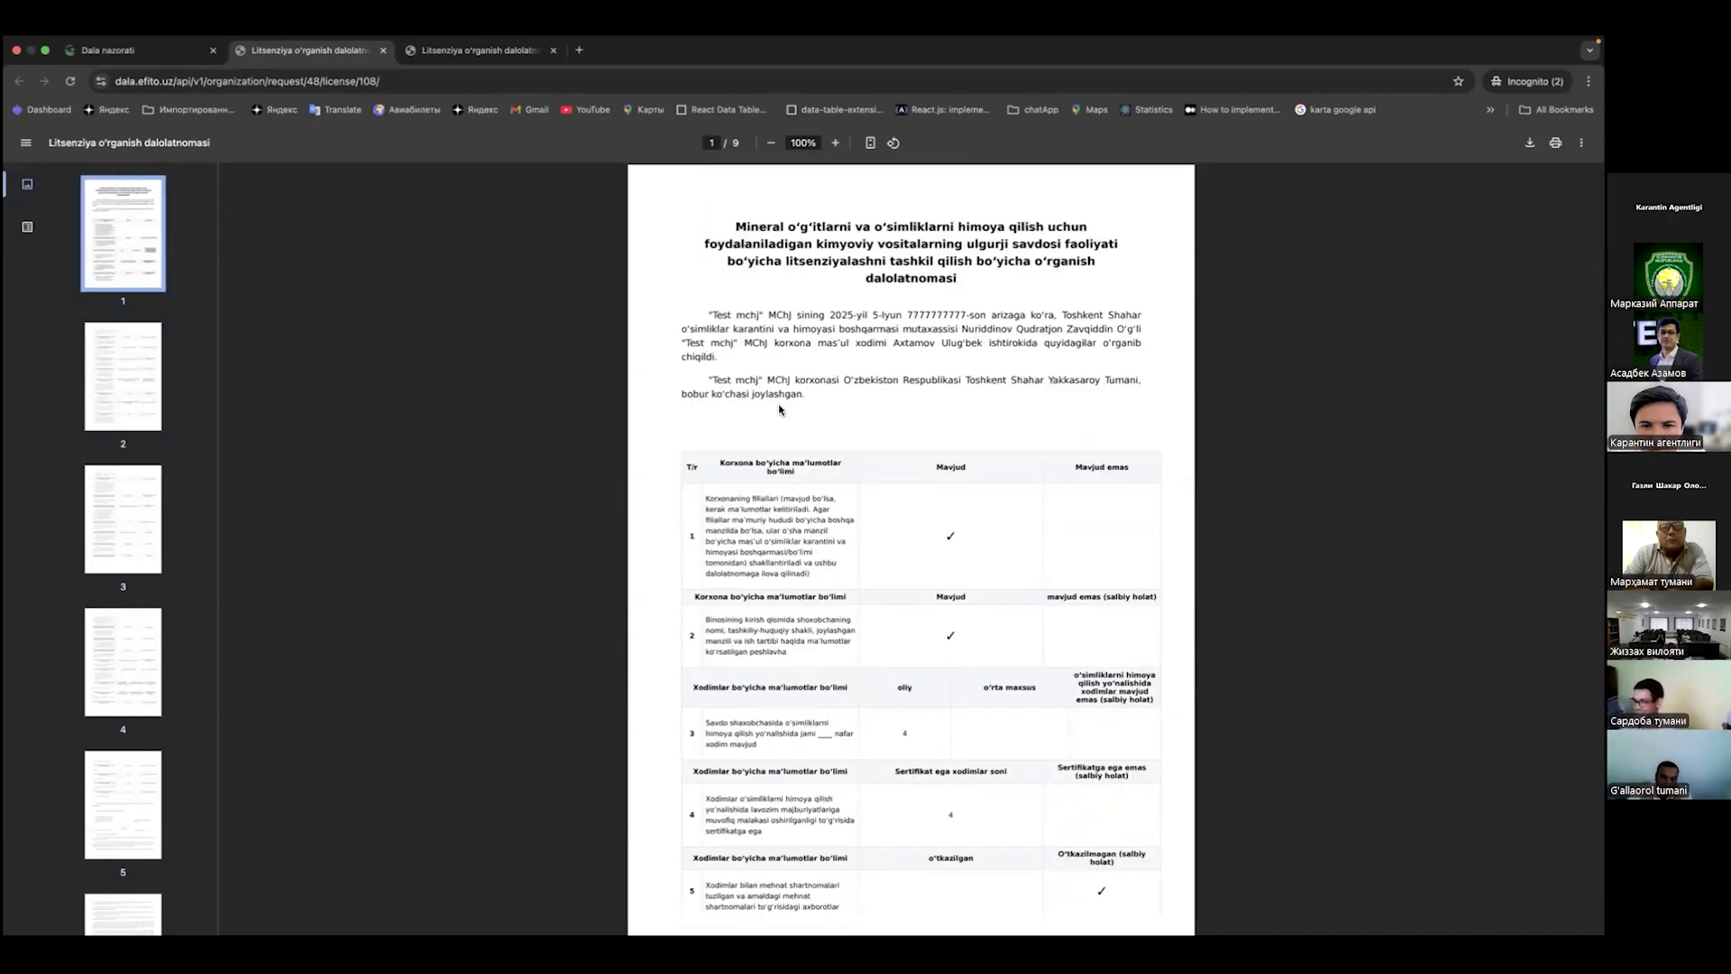
{"action": "scroll", "coordinate": [958, 384], "scroll_direction": "down", "scroll_amount": 9}
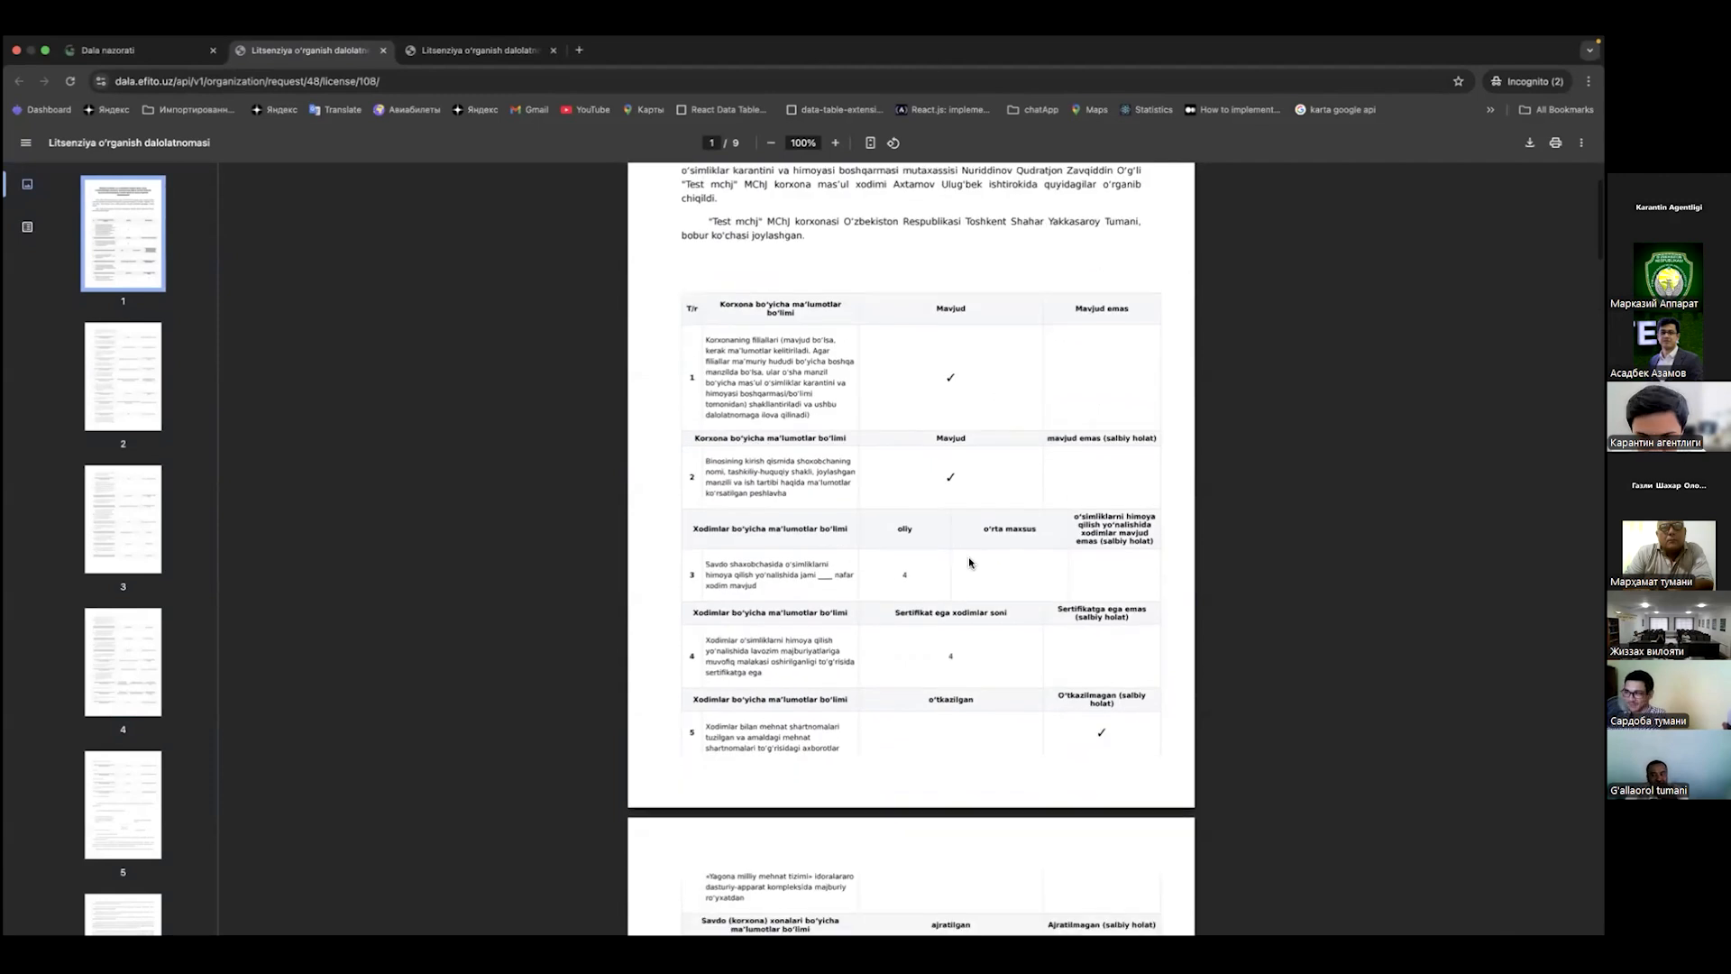
{"action": "scroll", "coordinate": [1059, 532], "scroll_direction": "down", "scroll_amount": 10}
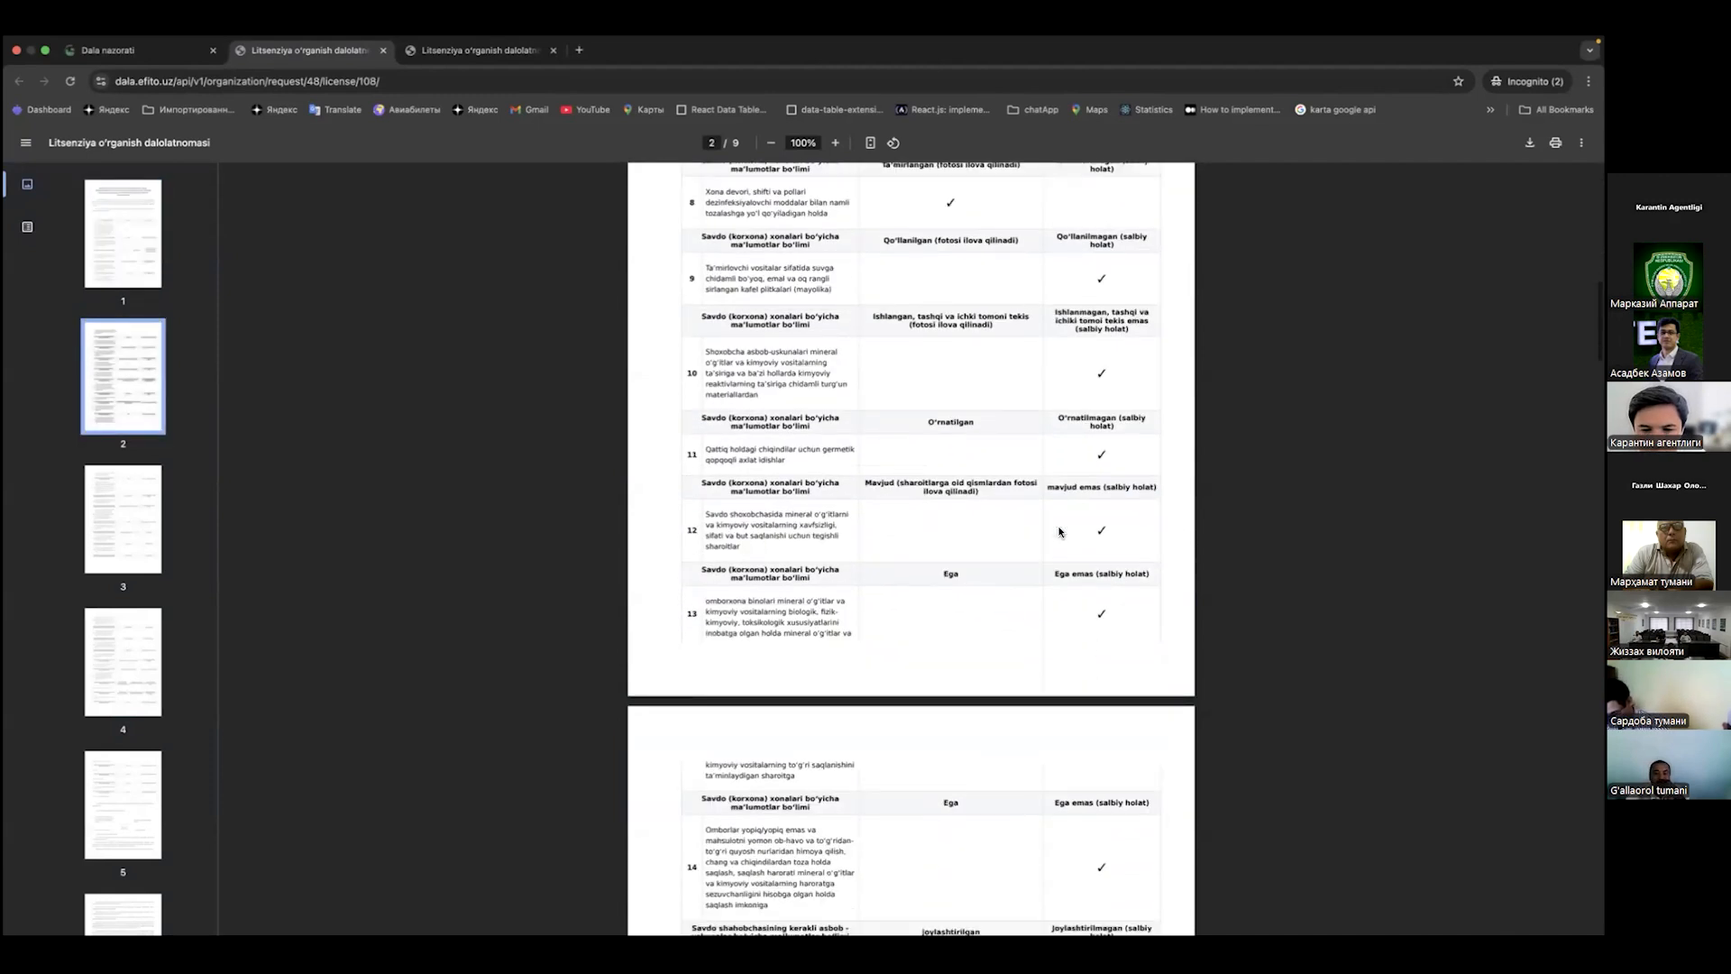
{"action": "scroll", "coordinate": [1060, 532], "scroll_direction": "down", "scroll_amount": 12}
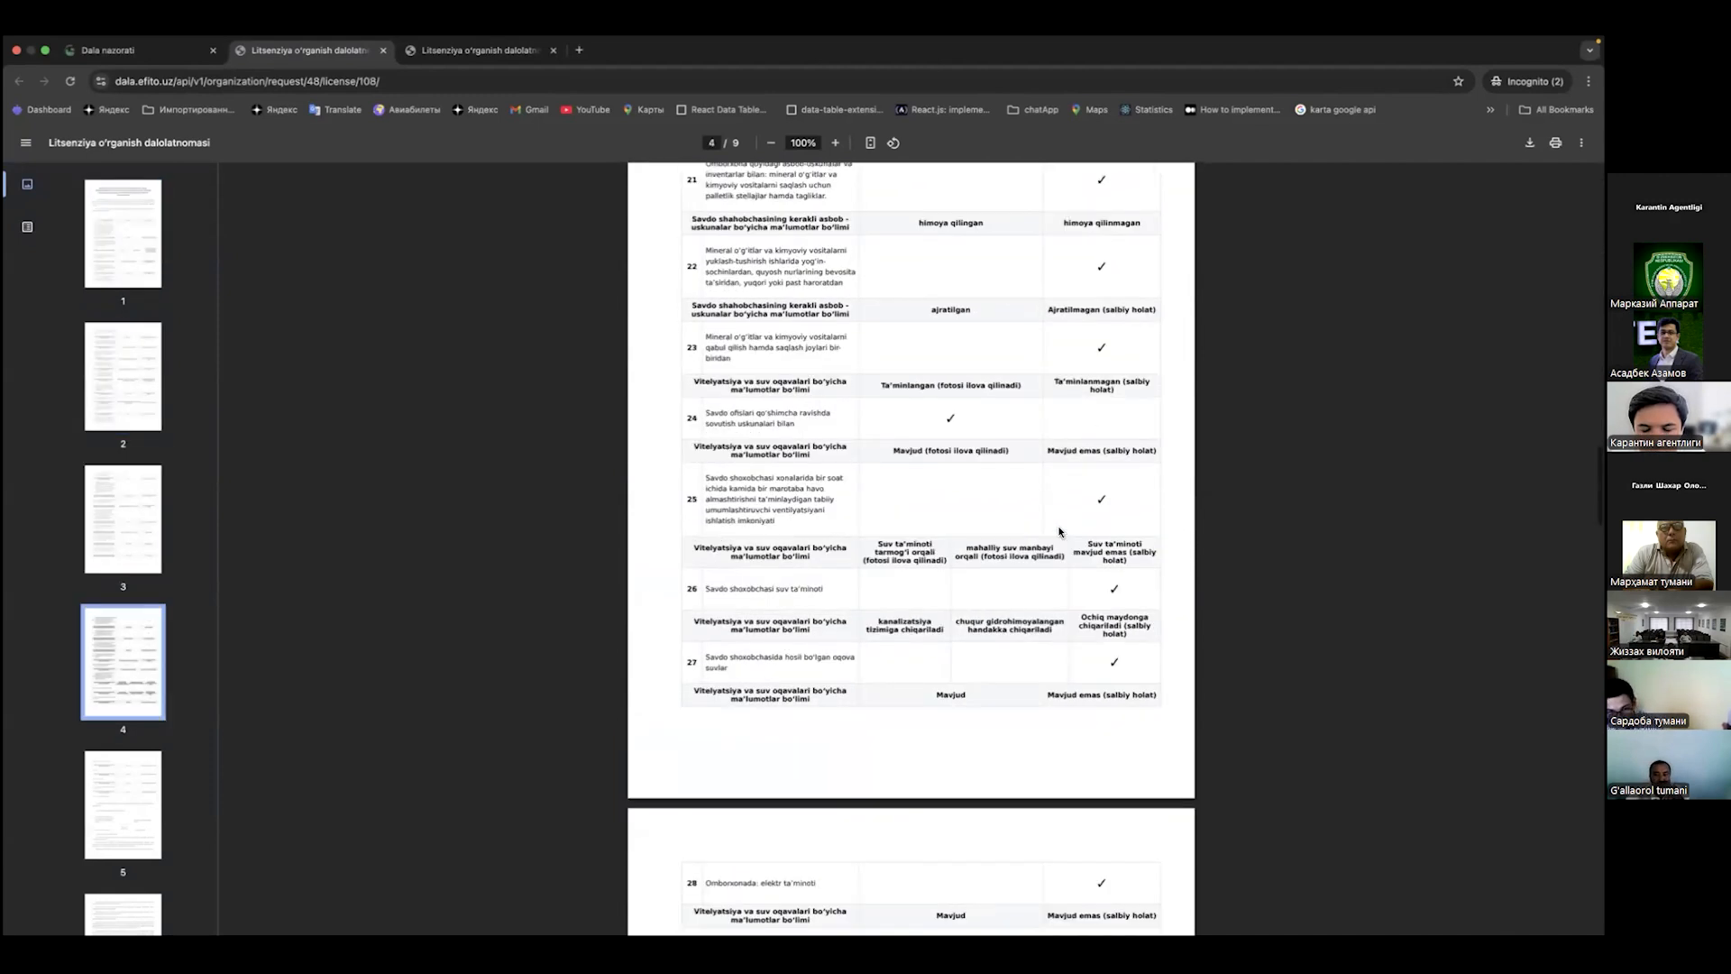
{"action": "scroll", "coordinate": [950, 479], "scroll_direction": "up", "scroll_amount": 1}
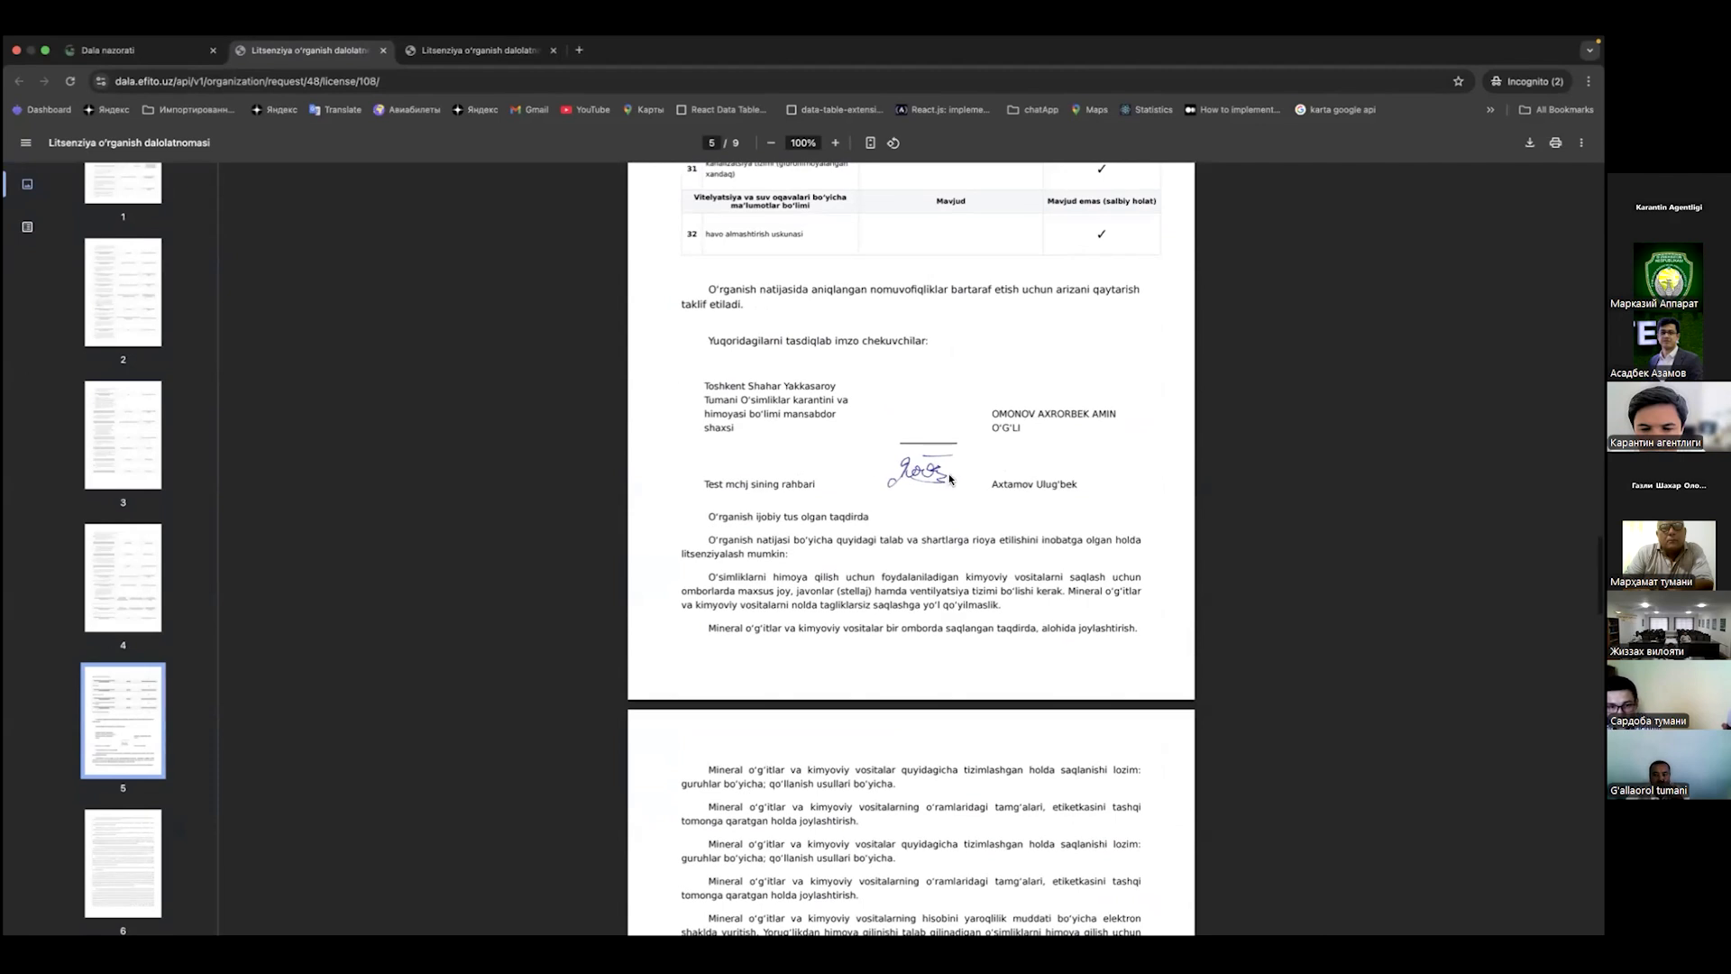
{"action": "scroll", "coordinate": [965, 481], "scroll_direction": "down", "scroll_amount": 2}
{"action": "scroll", "coordinate": [978, 478], "scroll_direction": "down", "scroll_amount": 20}
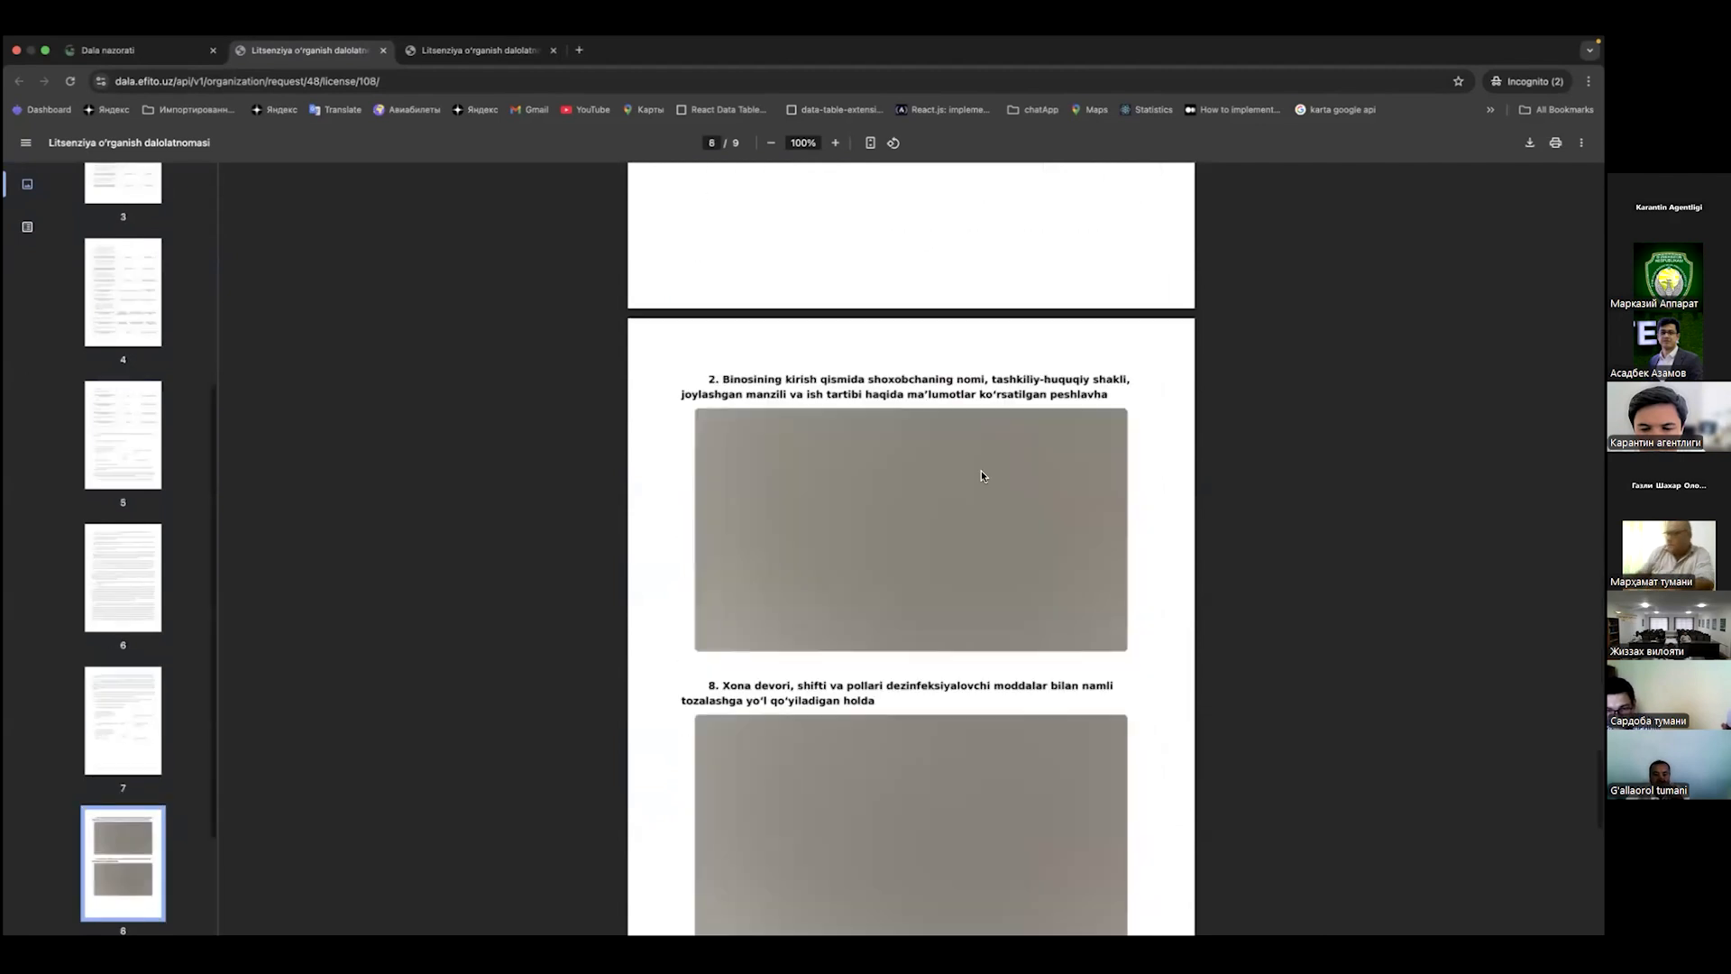
{"action": "left_click_drag", "start_coordinate": [705, 374], "coordinate": [1116, 394]}
{"action": "left_click", "coordinate": [1117, 394]}
{"action": "scroll", "coordinate": [986, 511], "scroll_direction": "down", "scroll_amount": 10}
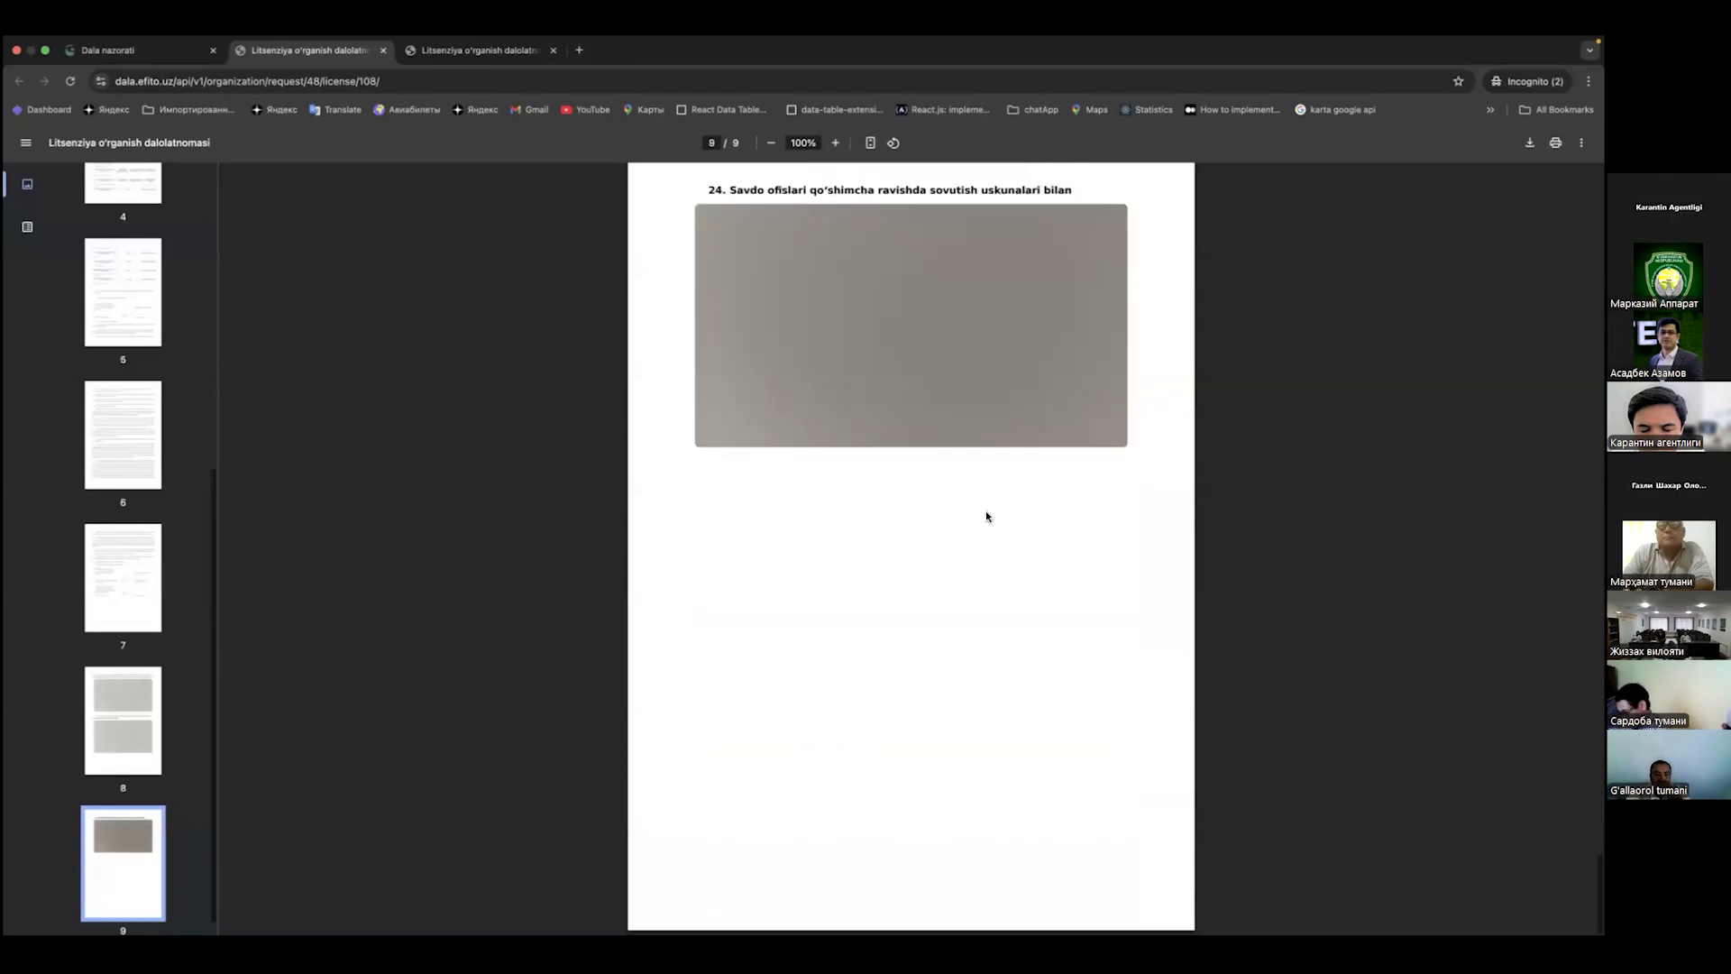
{"action": "scroll", "coordinate": [986, 516], "scroll_direction": "up", "scroll_amount": 12}
{"action": "scroll", "coordinate": [986, 517], "scroll_direction": "up", "scroll_amount": 15}
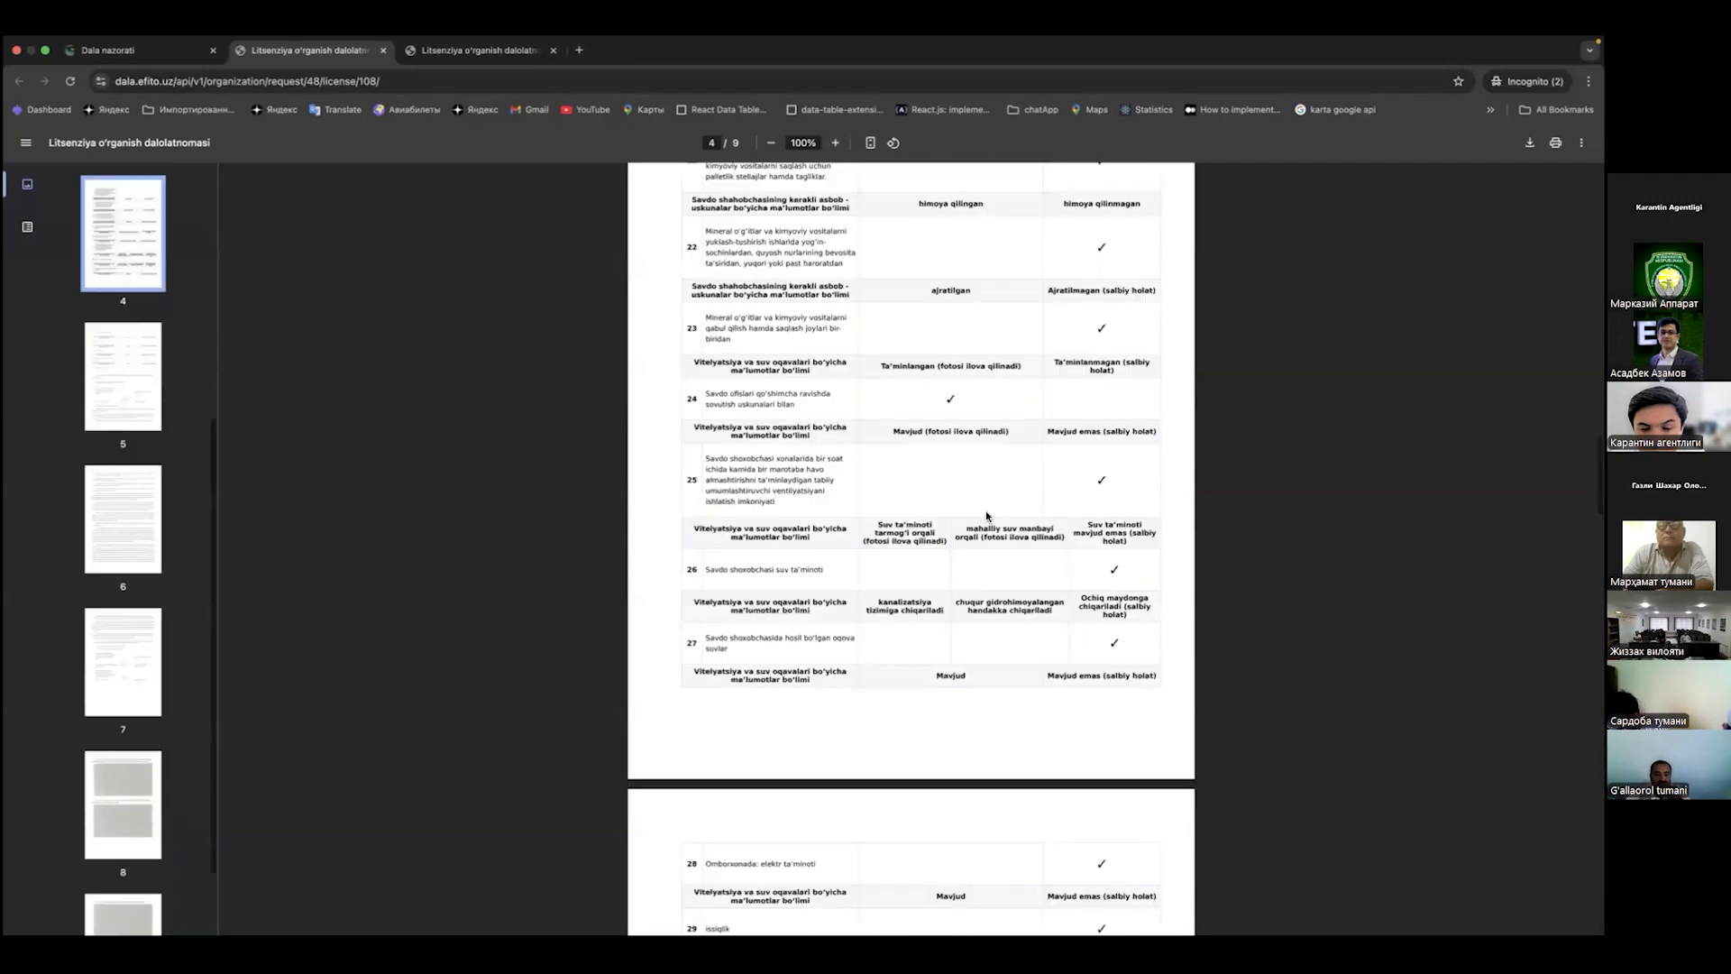
{"action": "scroll", "coordinate": [986, 516], "scroll_direction": "down", "scroll_amount": 7}
{"action": "scroll", "coordinate": [918, 595], "scroll_direction": "up", "scroll_amount": 5}
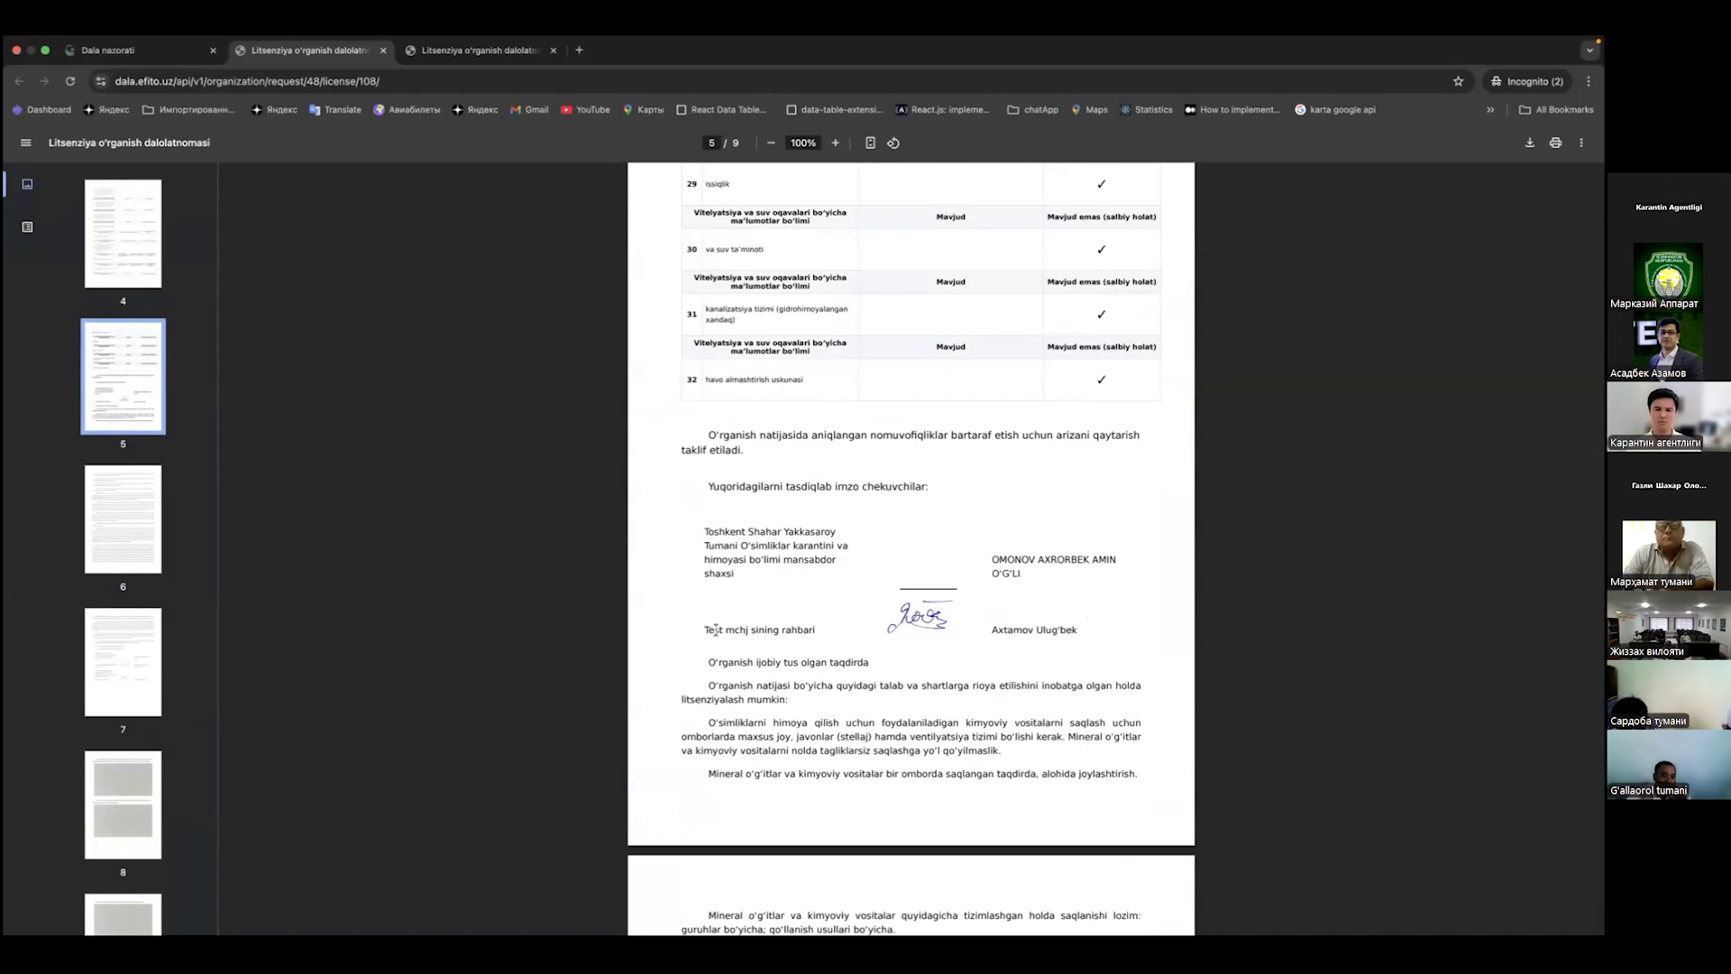
{"action": "scroll", "coordinate": [925, 622], "scroll_direction": "up", "scroll_amount": 1}
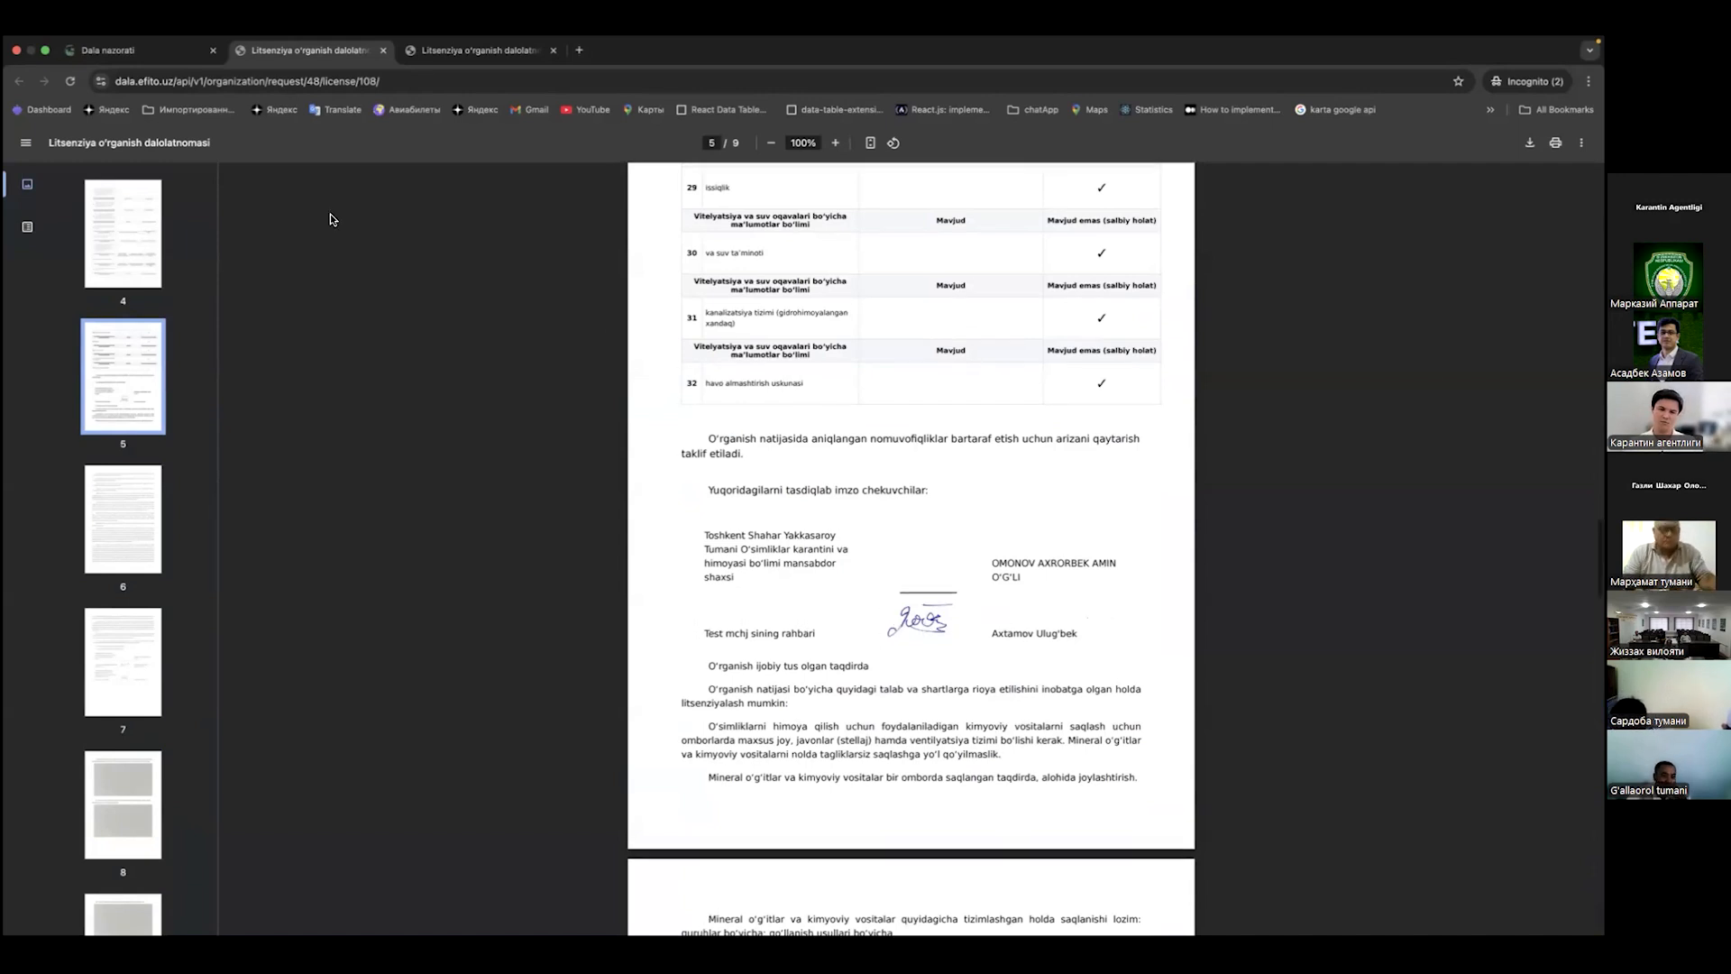
Step: Go back to the head's Test mchj application page listing the Toshkent and Buxoro branches
{"action": "left_click", "coordinate": [171, 50]}
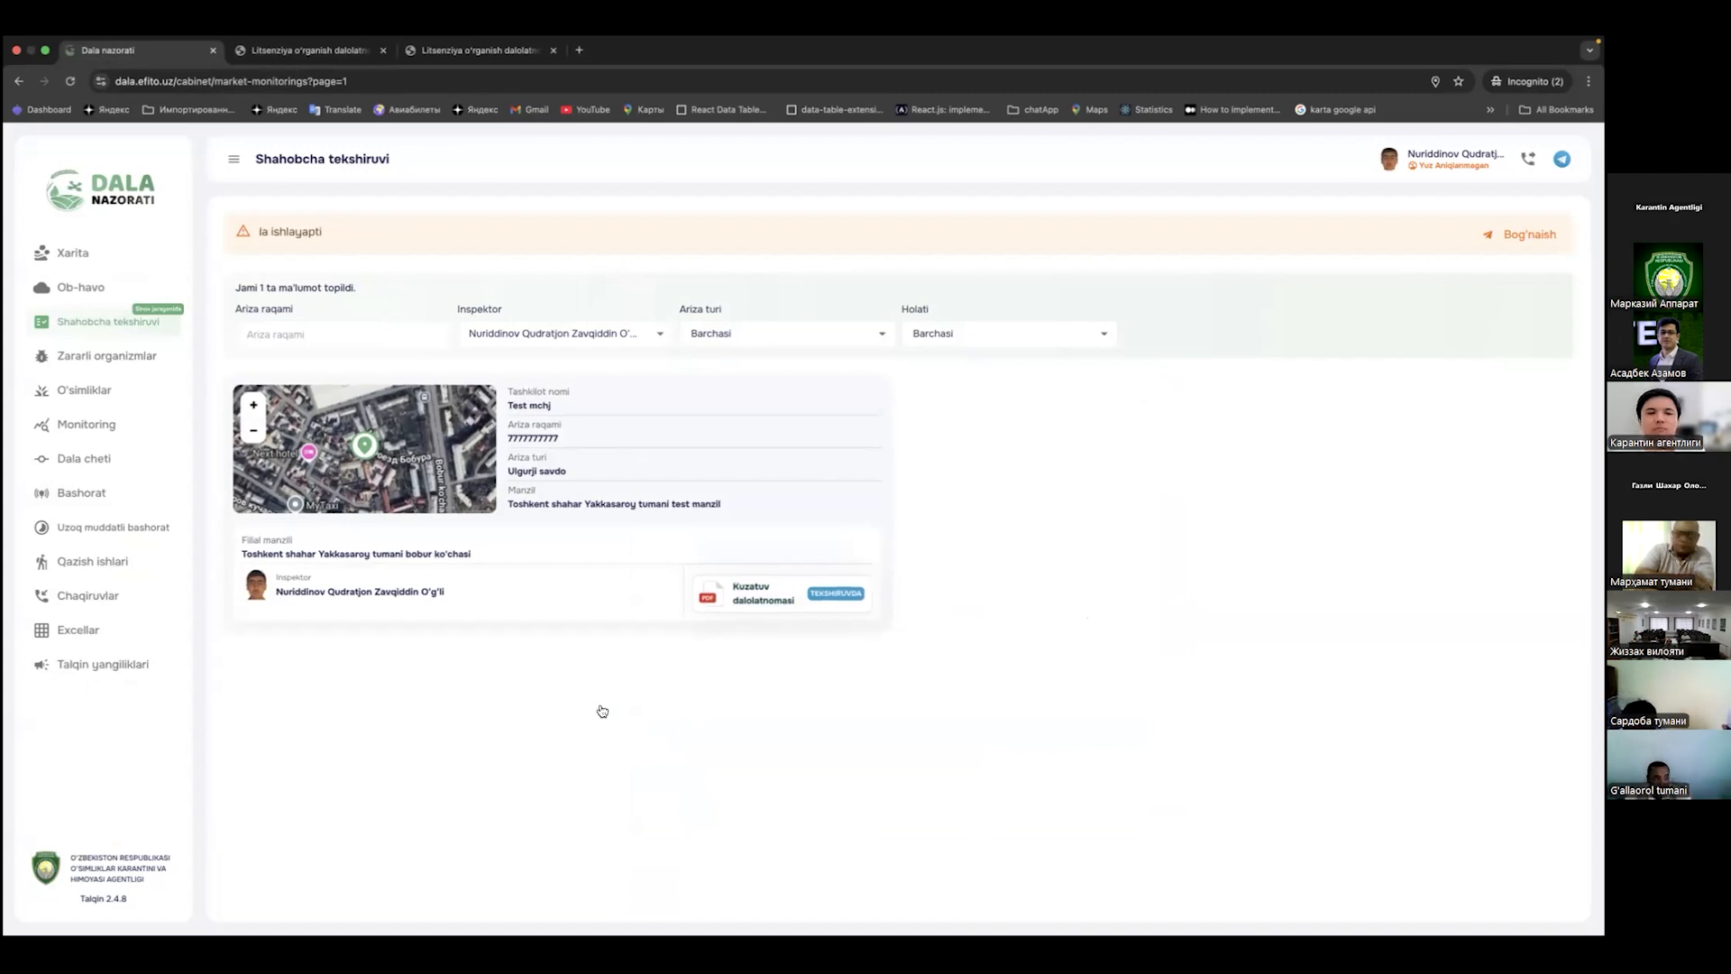
{"action": "key", "text": "ctrl+Left"}
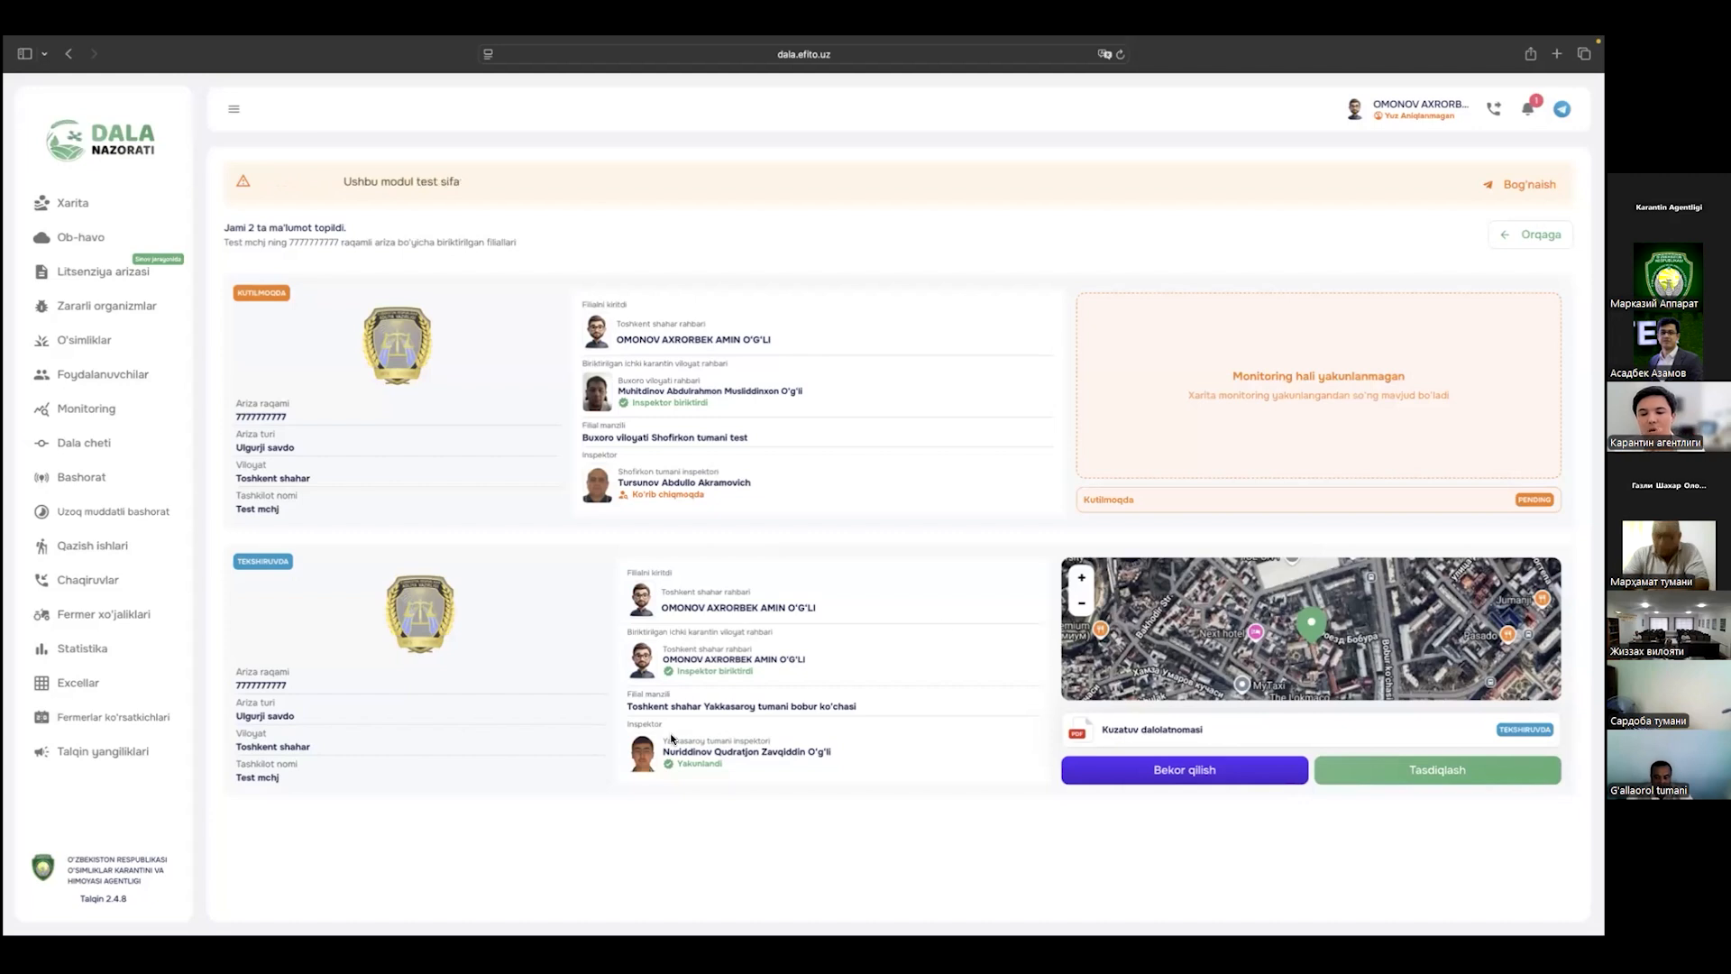
Step: Open the Toshkent branch's Kuzatuv dalolatnomasi PDF in a new tab, skim it, and return to the branch page
{"action": "double_click", "coordinate": [701, 764]}
{"action": "left_click", "coordinate": [1040, 747]}
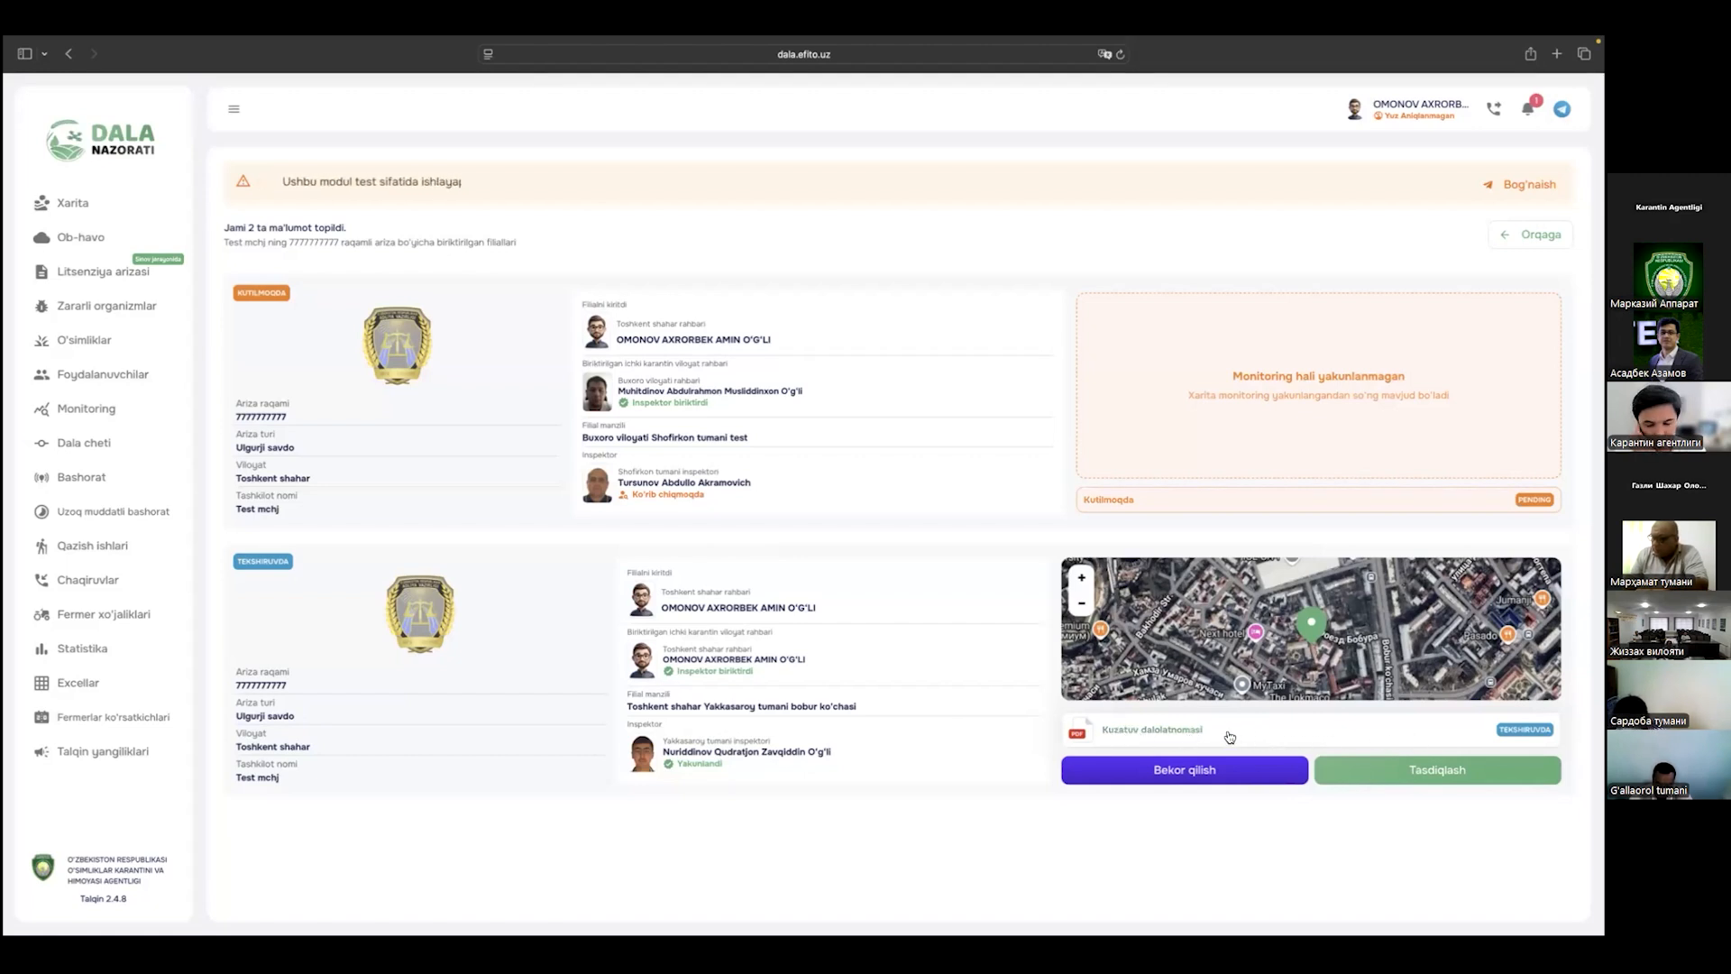
{"action": "left_click", "coordinate": [1228, 729]}
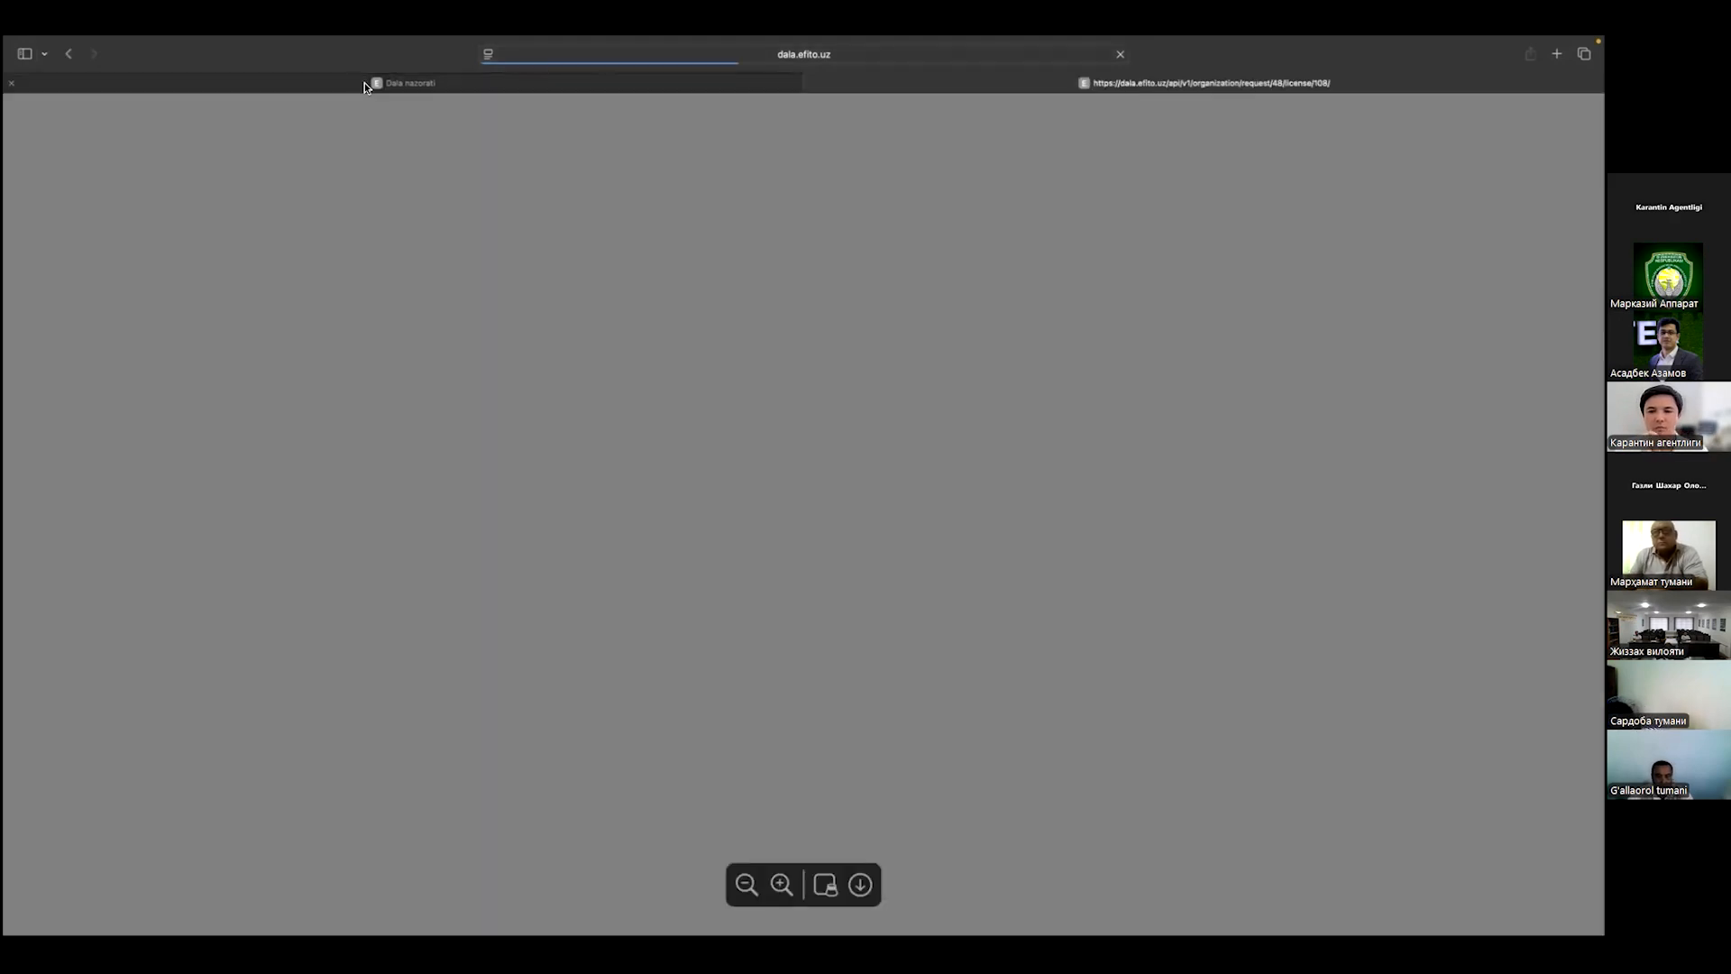
{"action": "scroll", "coordinate": [647, 494], "scroll_direction": "down", "scroll_amount": 15}
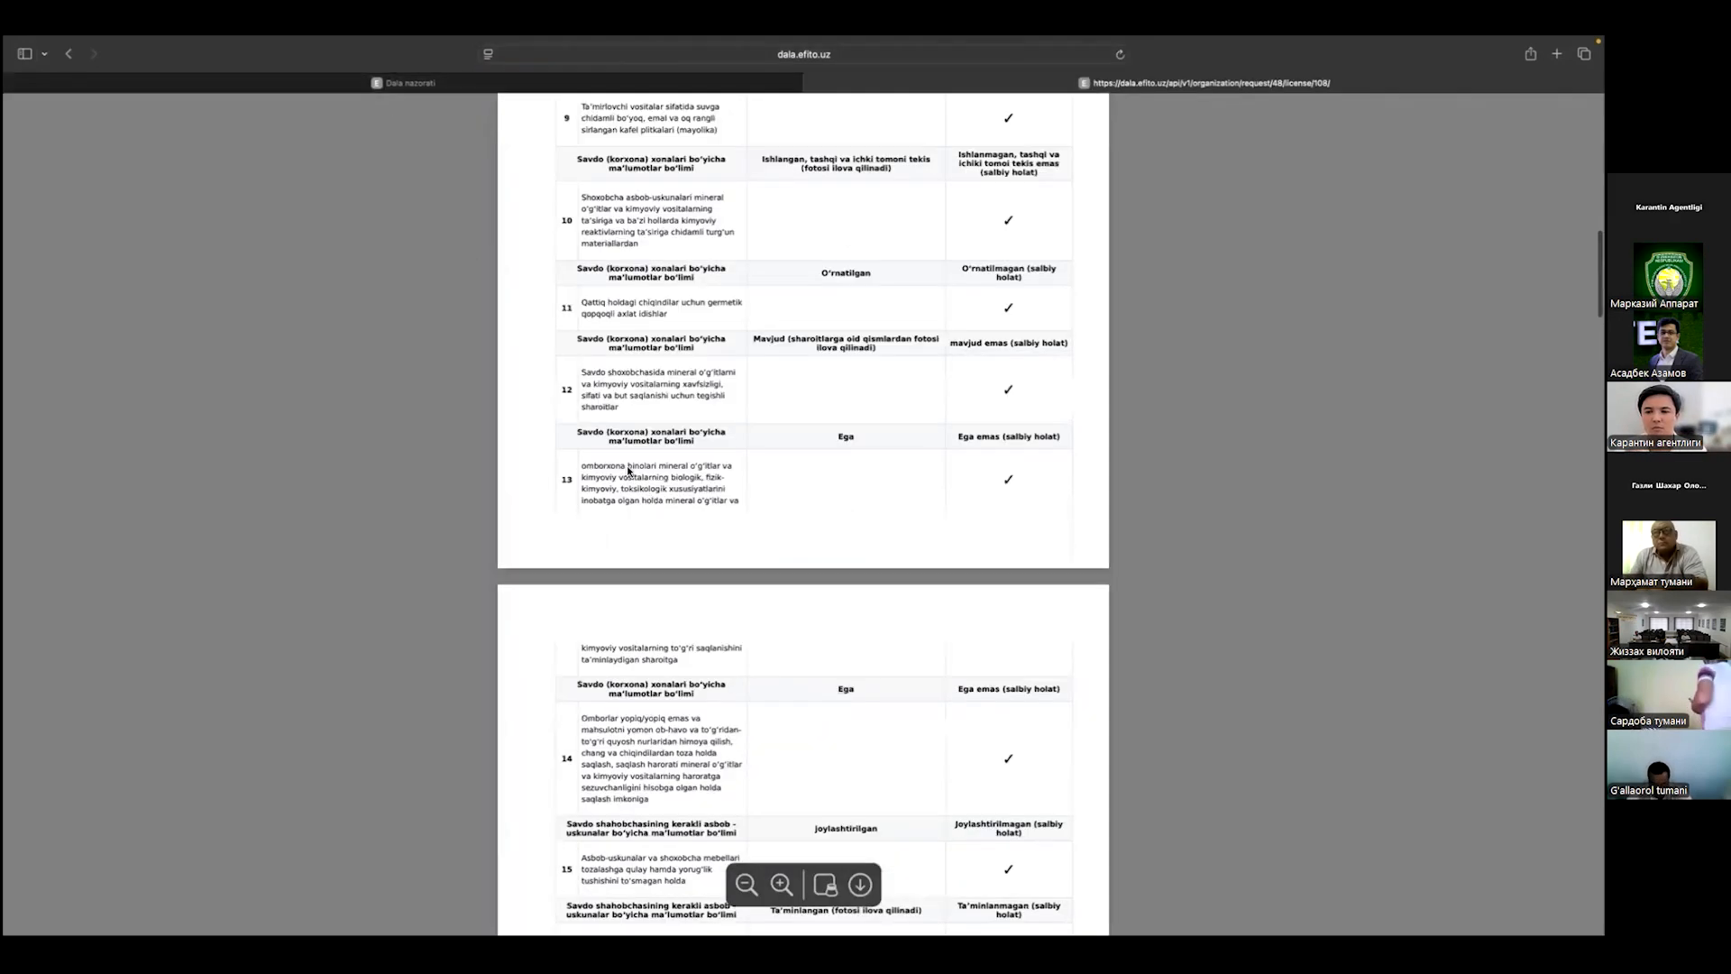
{"action": "left_click", "coordinate": [387, 83]}
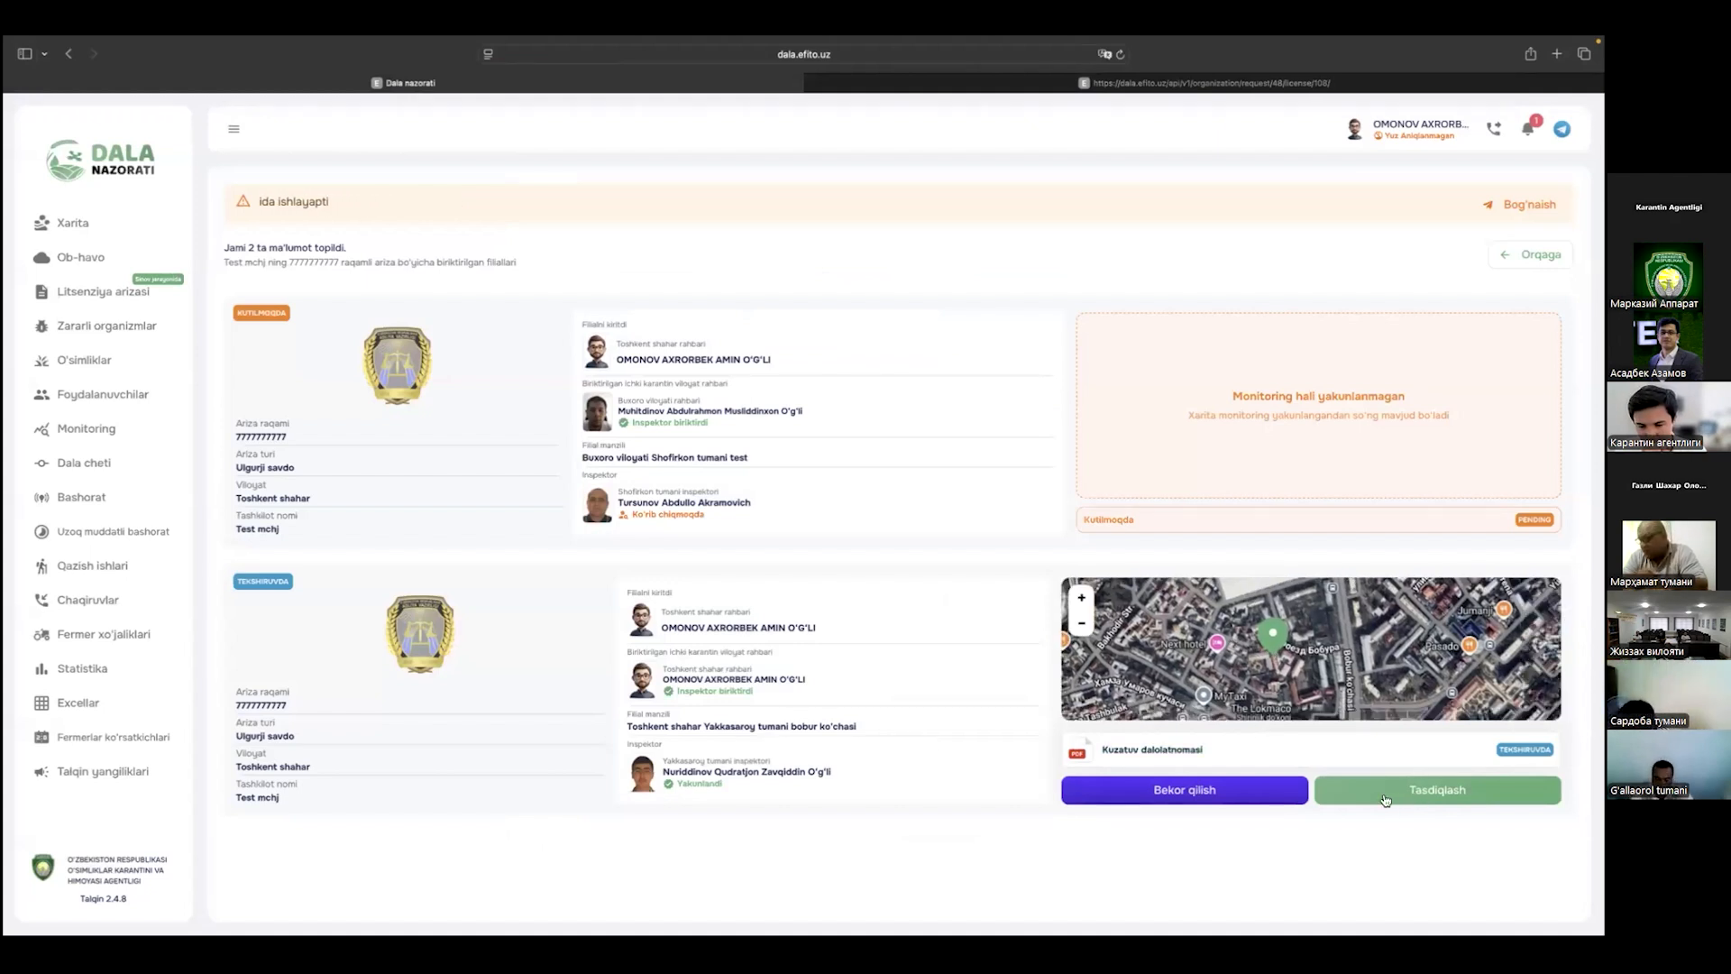
Step: Approve the Toshkent branch's Kuzatuv dalolatnomasi with a hand-drawn signature in the Tasdiqlash modal
{"action": "left_click", "coordinate": [1229, 791]}
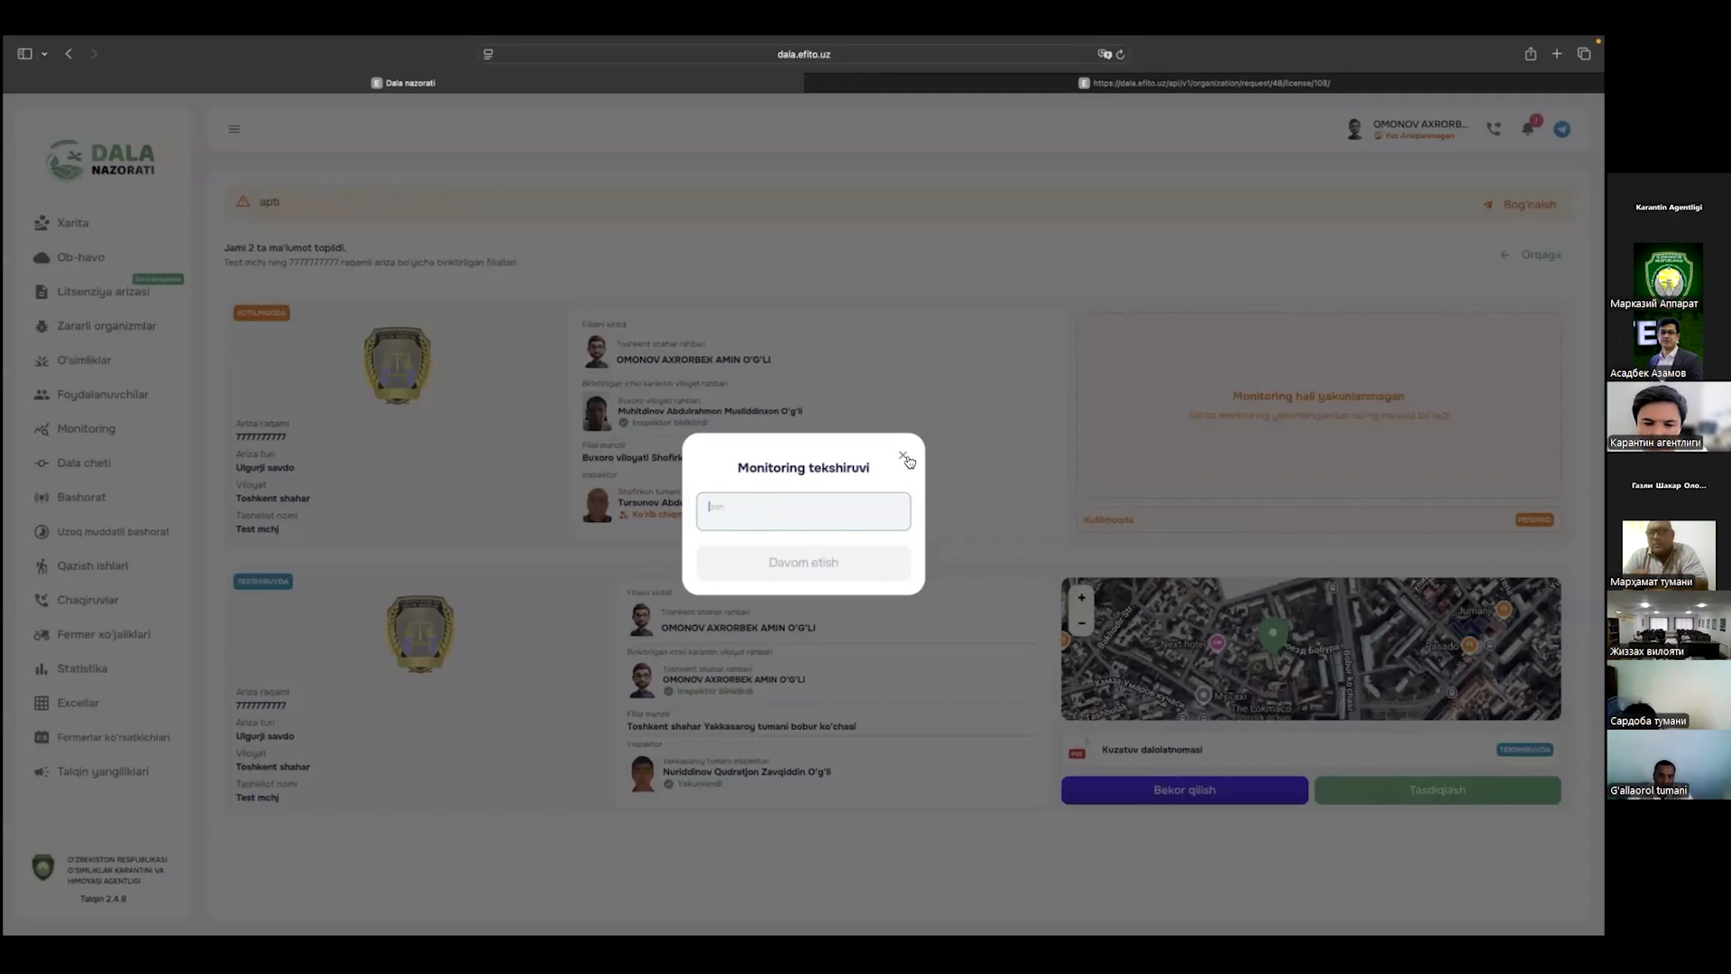
{"action": "left_click", "coordinate": [1044, 504]}
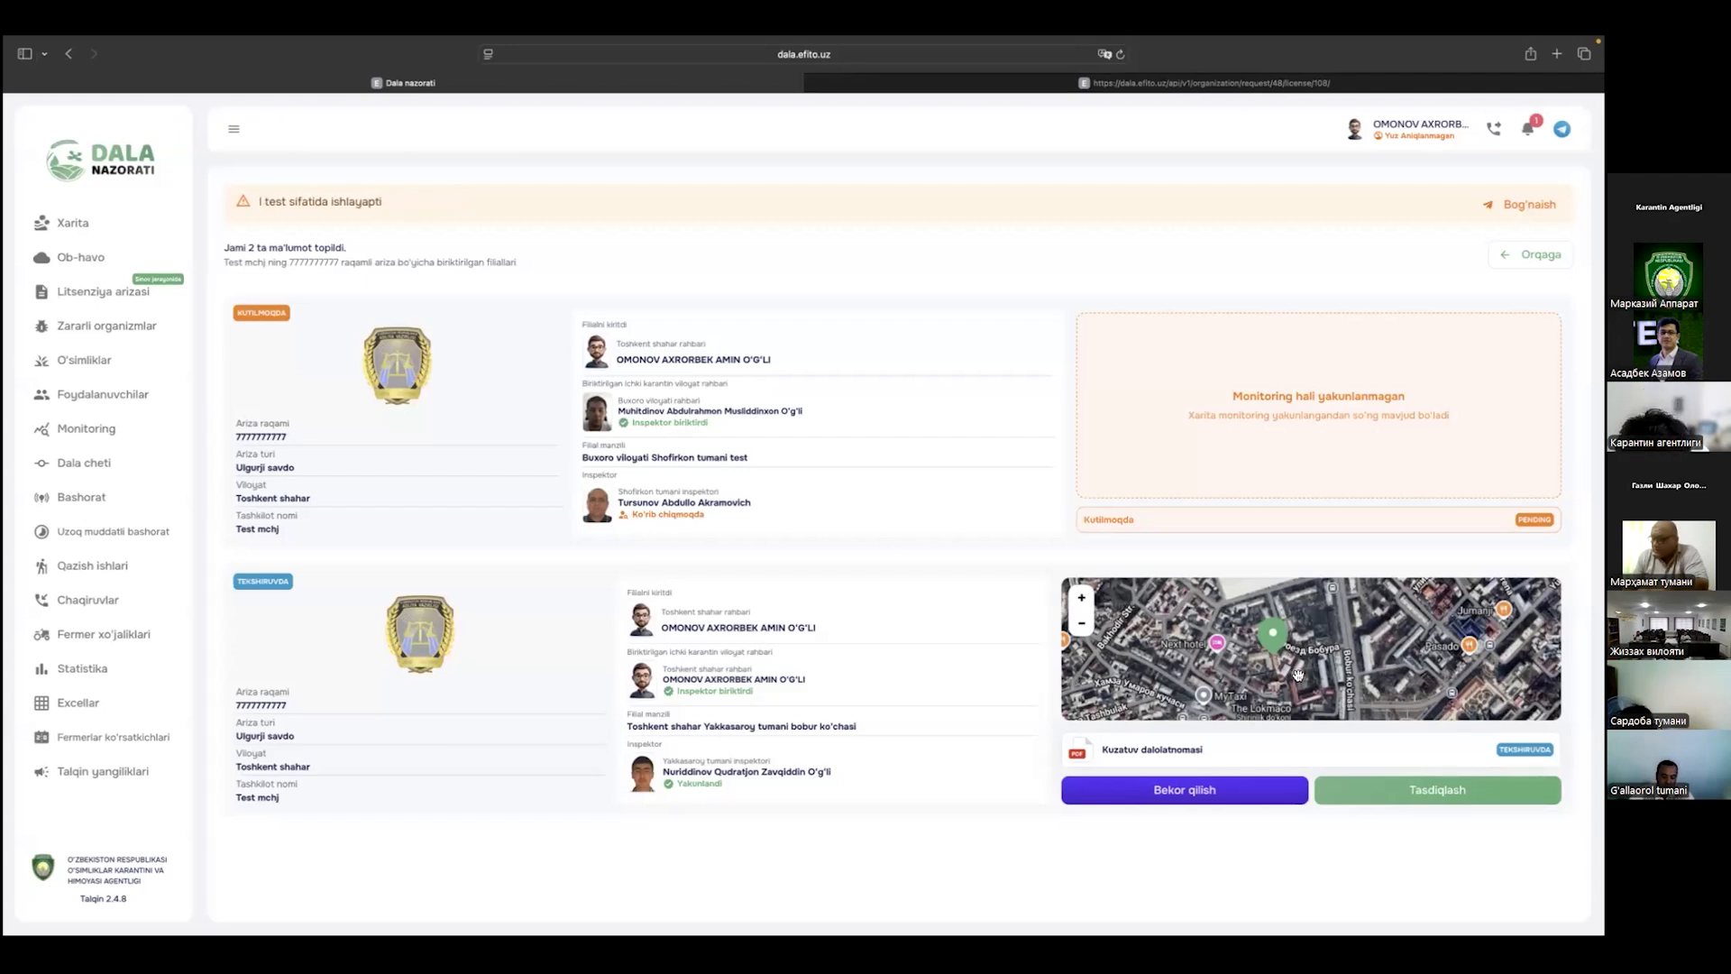
{"action": "left_click_drag", "start_coordinate": [1273, 648], "coordinate": [1287, 666]}
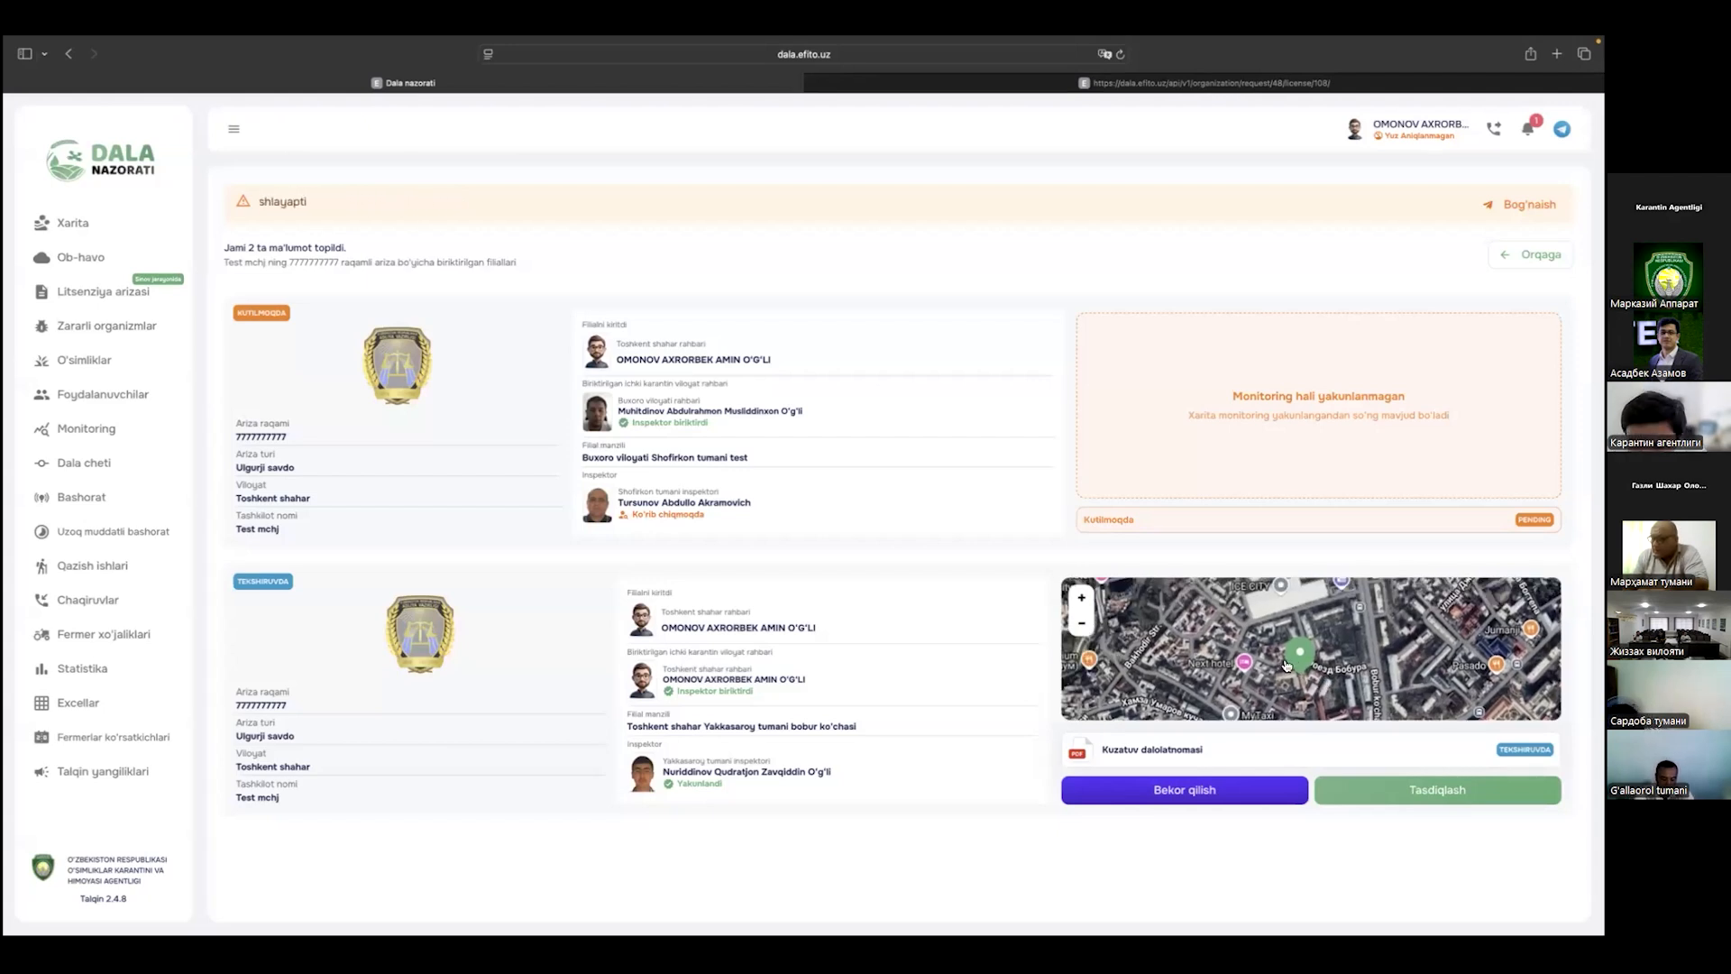
{"action": "left_click", "coordinate": [1390, 798]}
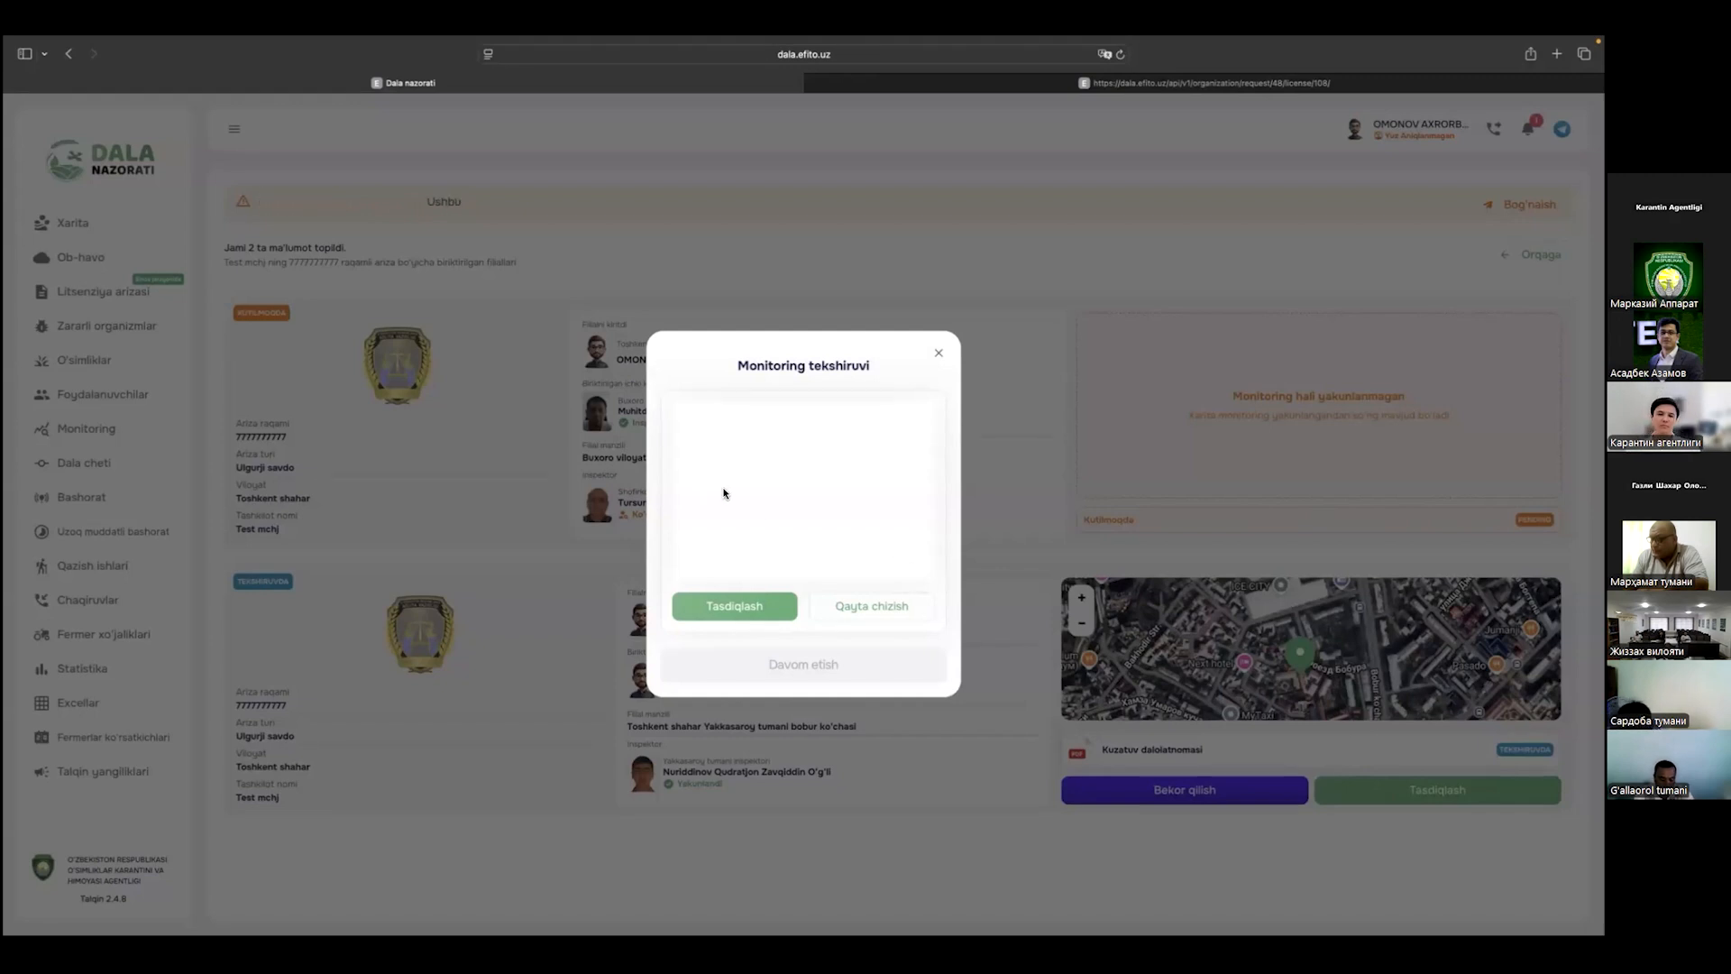
{"action": "left_click_drag", "start_coordinate": [709, 520], "coordinate": [862, 507]}
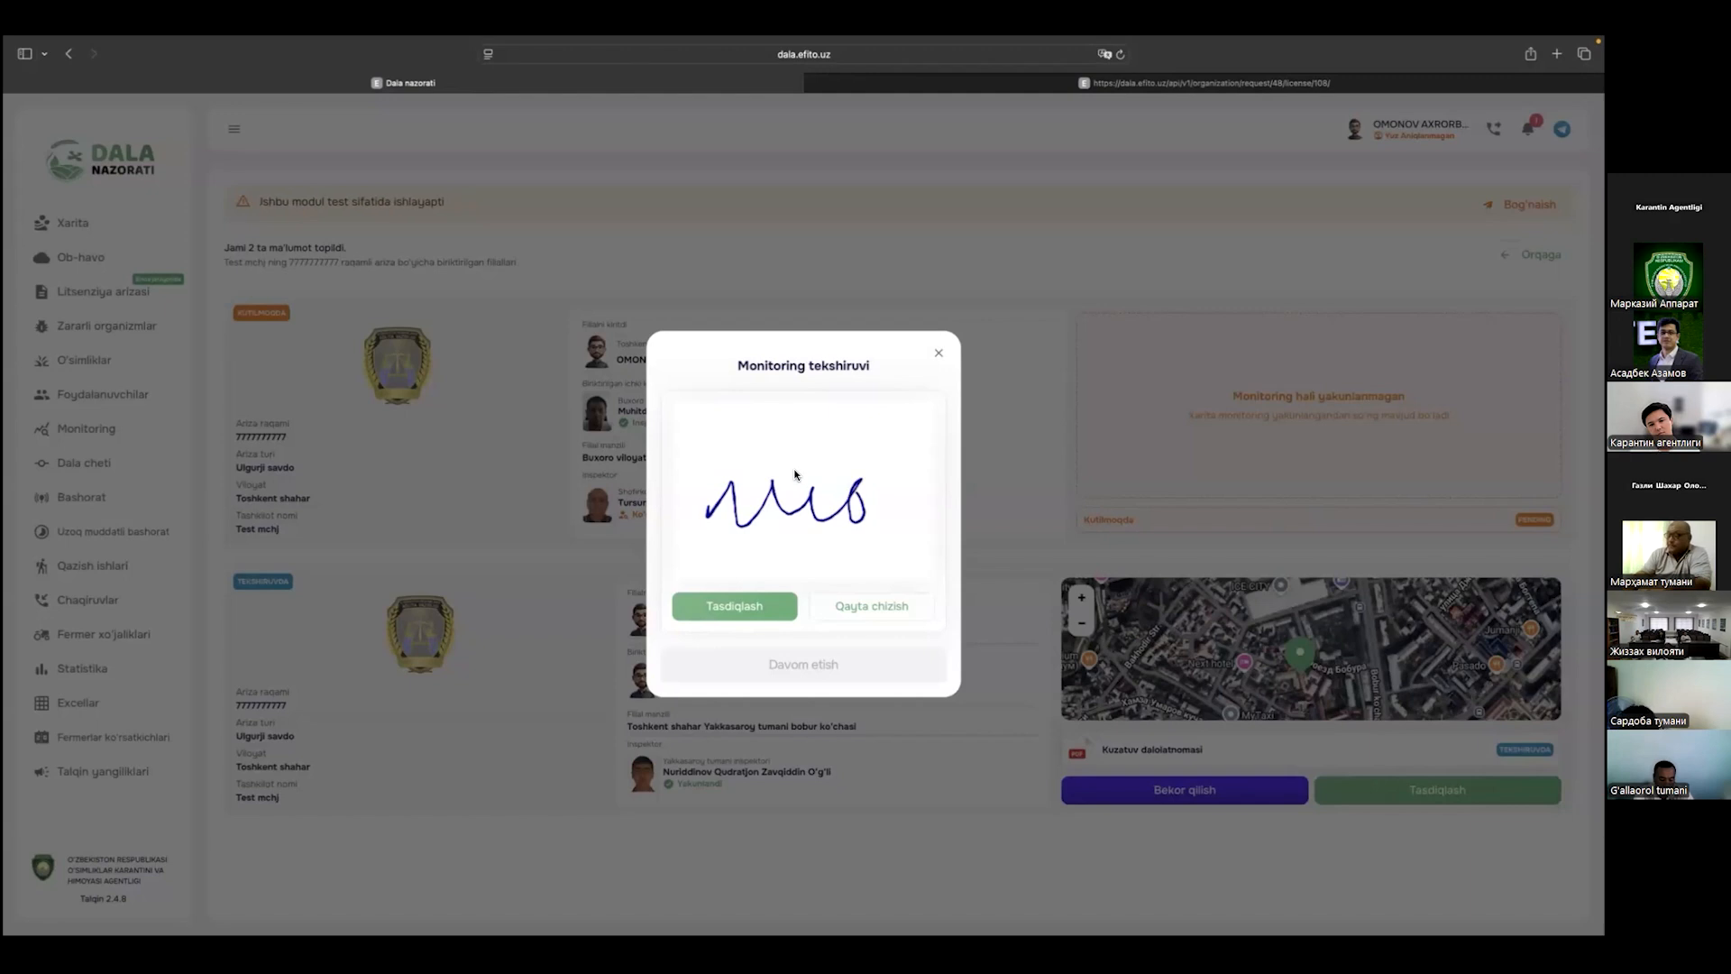
{"action": "left_click", "coordinate": [757, 604]}
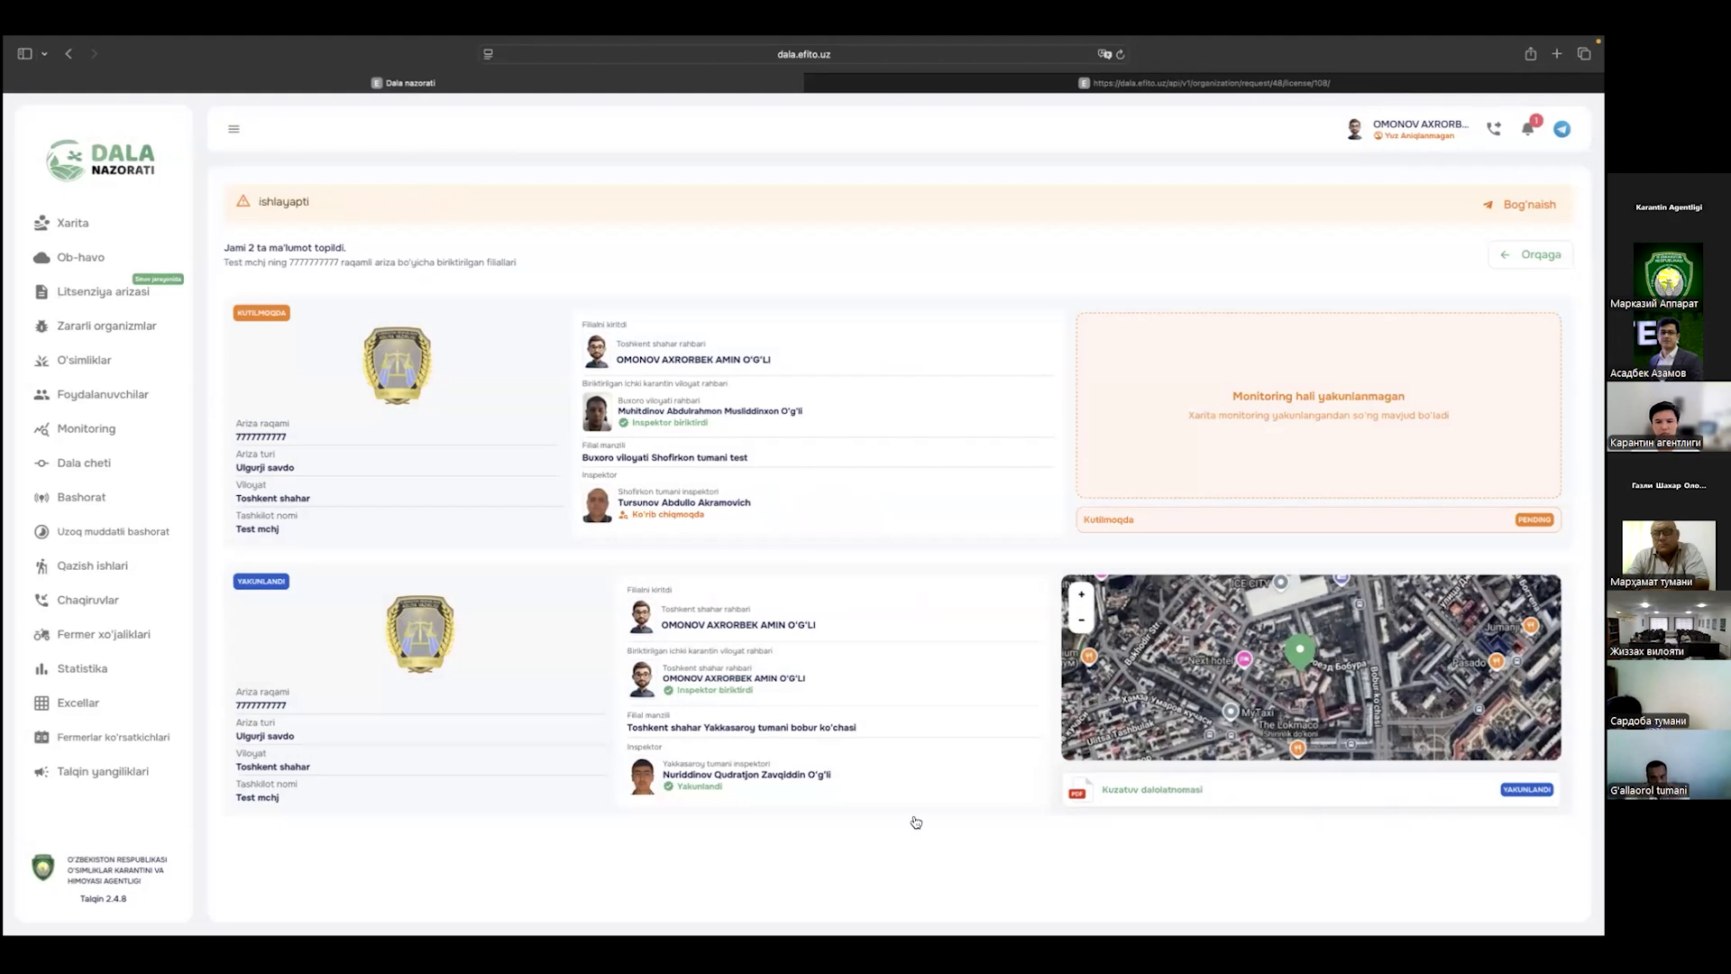
Step: Check the district inspector's inspection and license application lists, then move to the republic inspector's session
{"action": "key", "text": "ctrl+Right"}
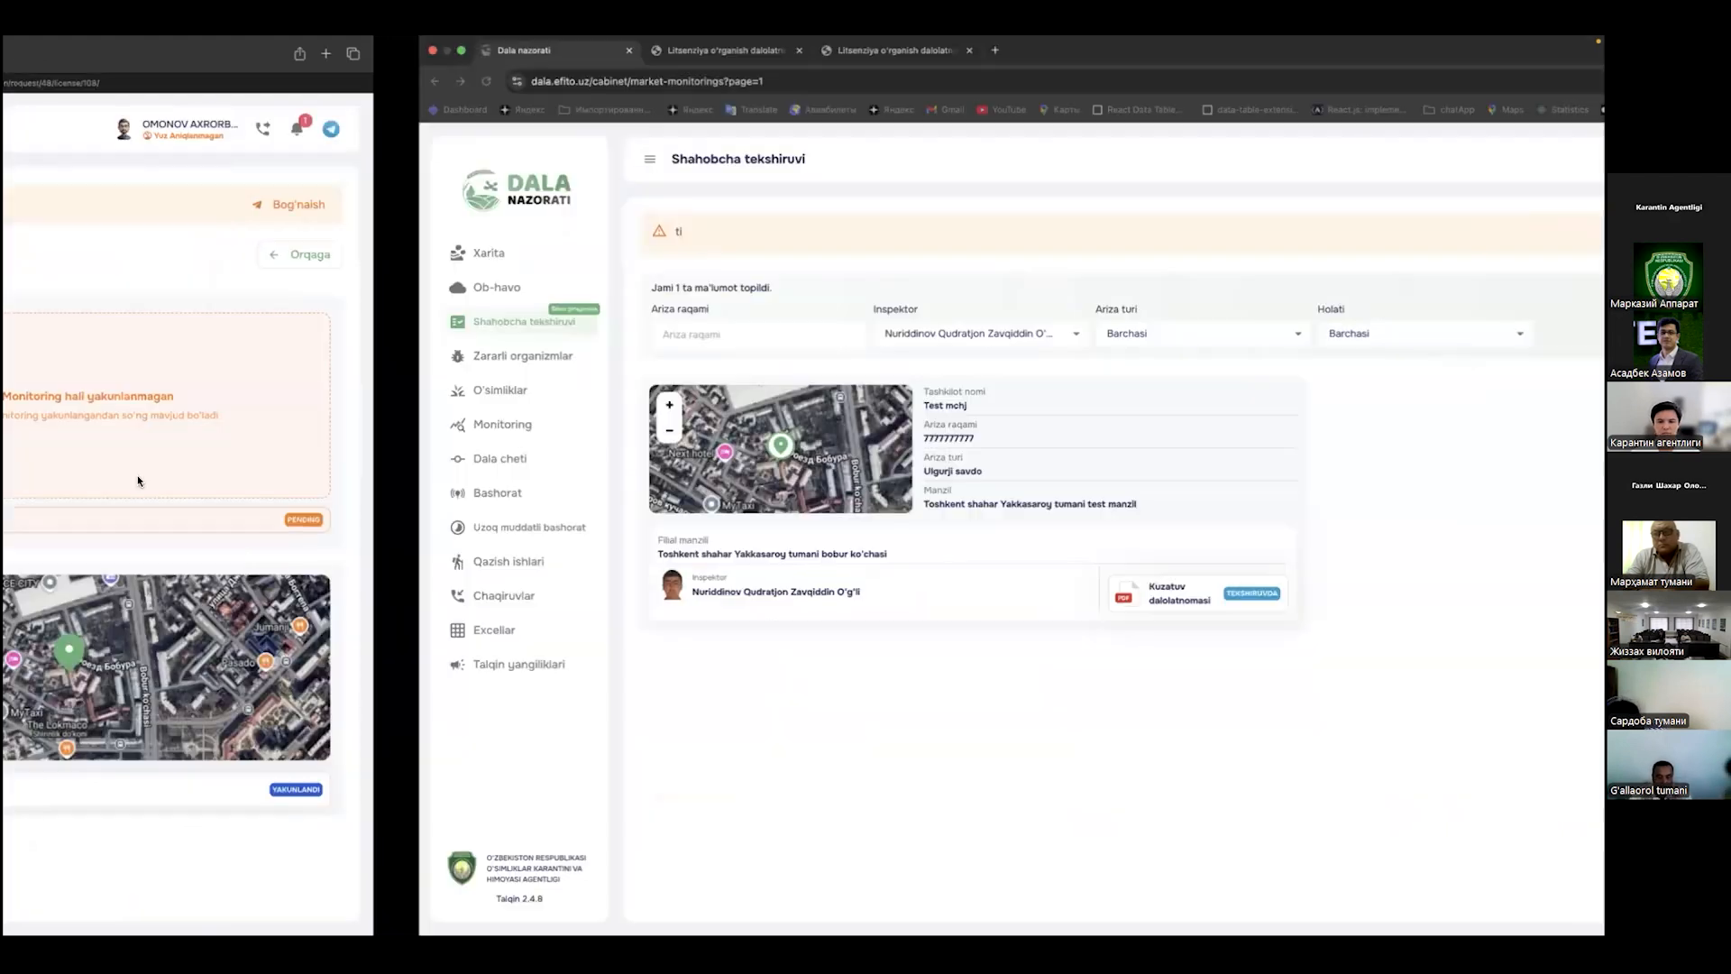
{"action": "left_click", "coordinate": [102, 355]}
{"action": "left_click", "coordinate": [104, 320]}
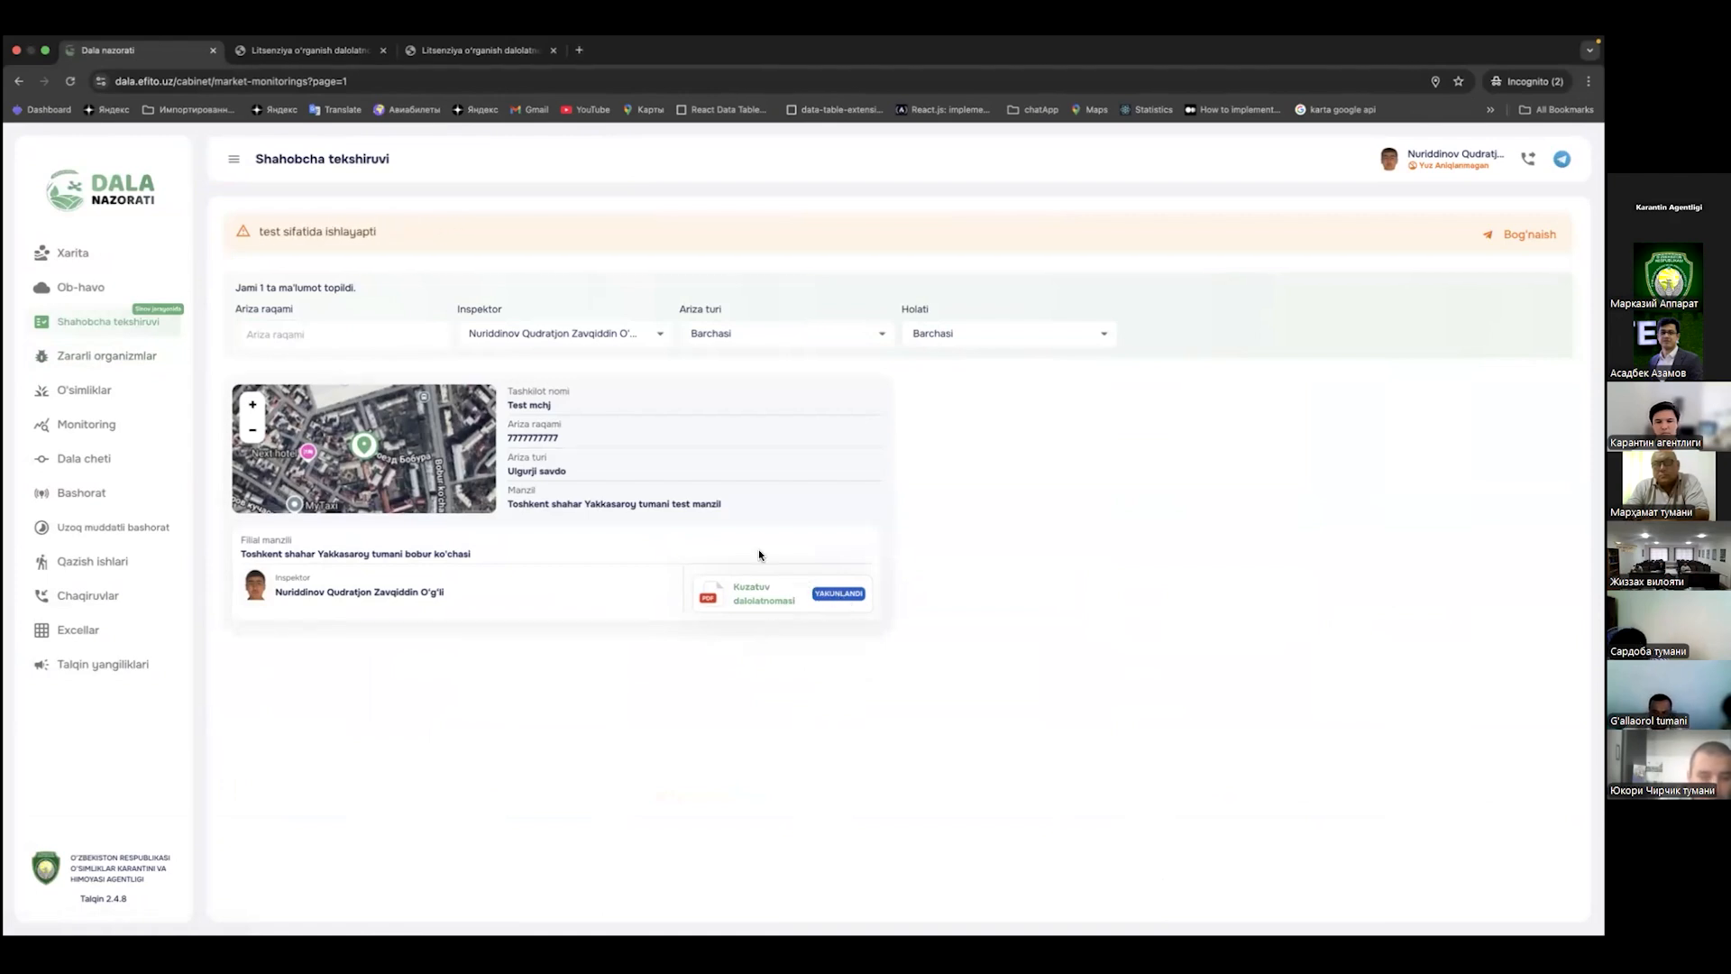
{"action": "left_click", "coordinate": [845, 595]}
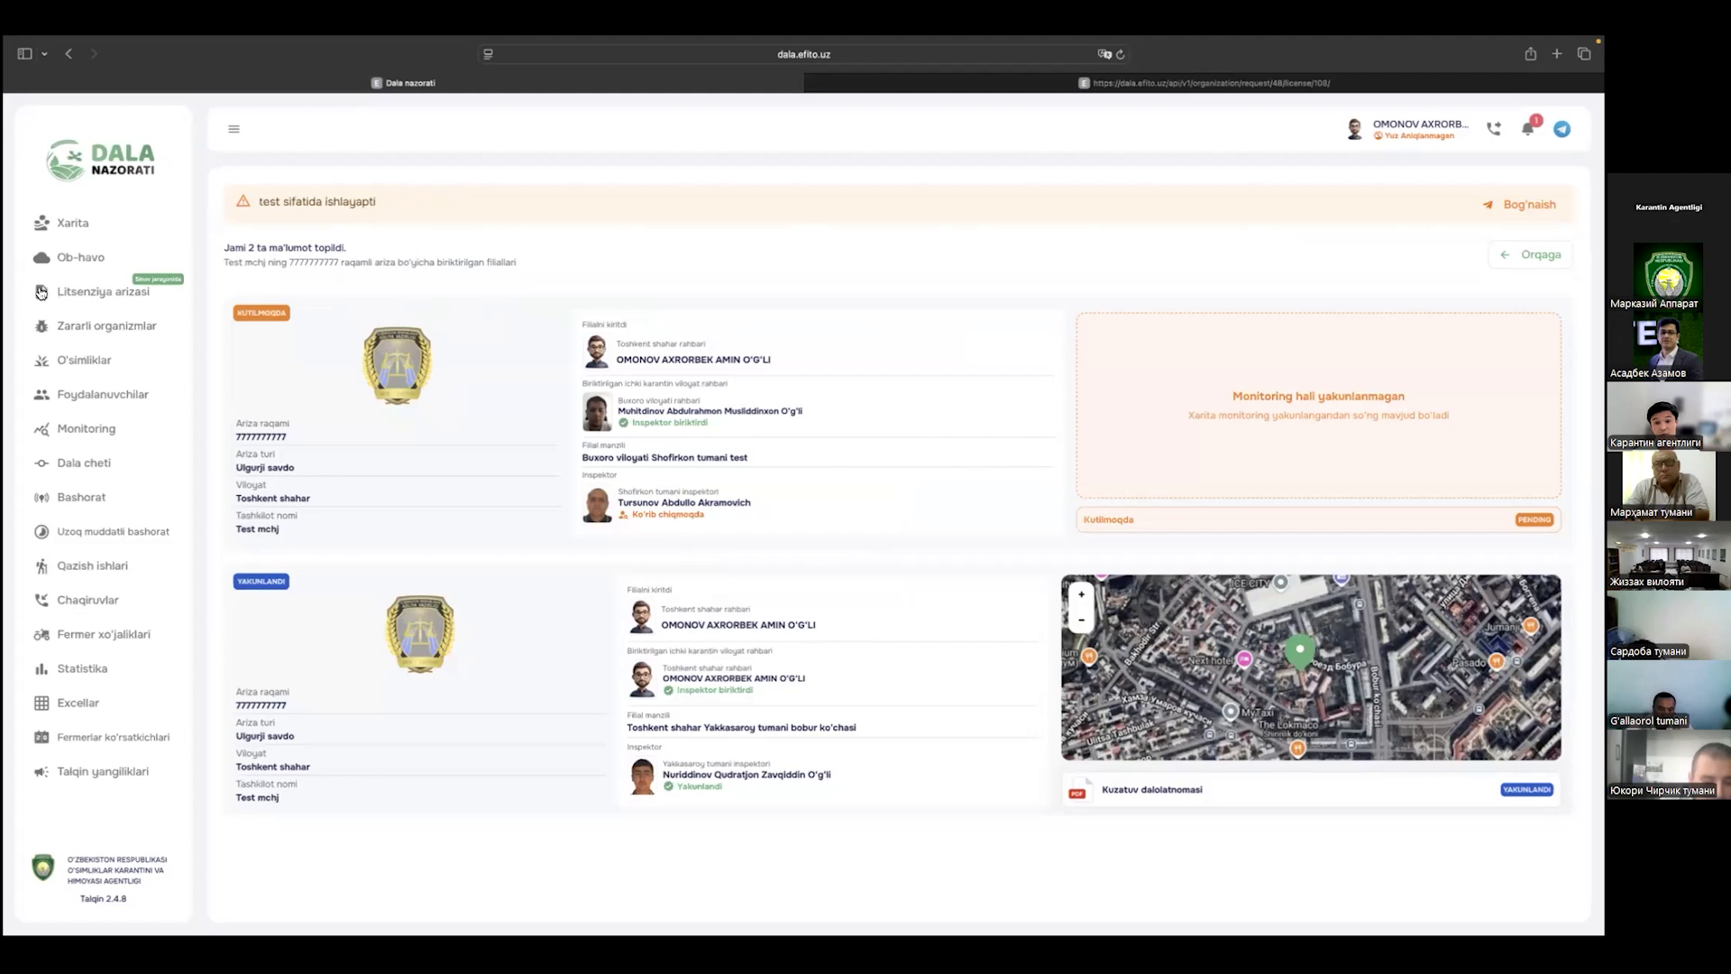
{"action": "left_click", "coordinate": [135, 293]}
{"action": "left_click", "coordinate": [408, 414]}
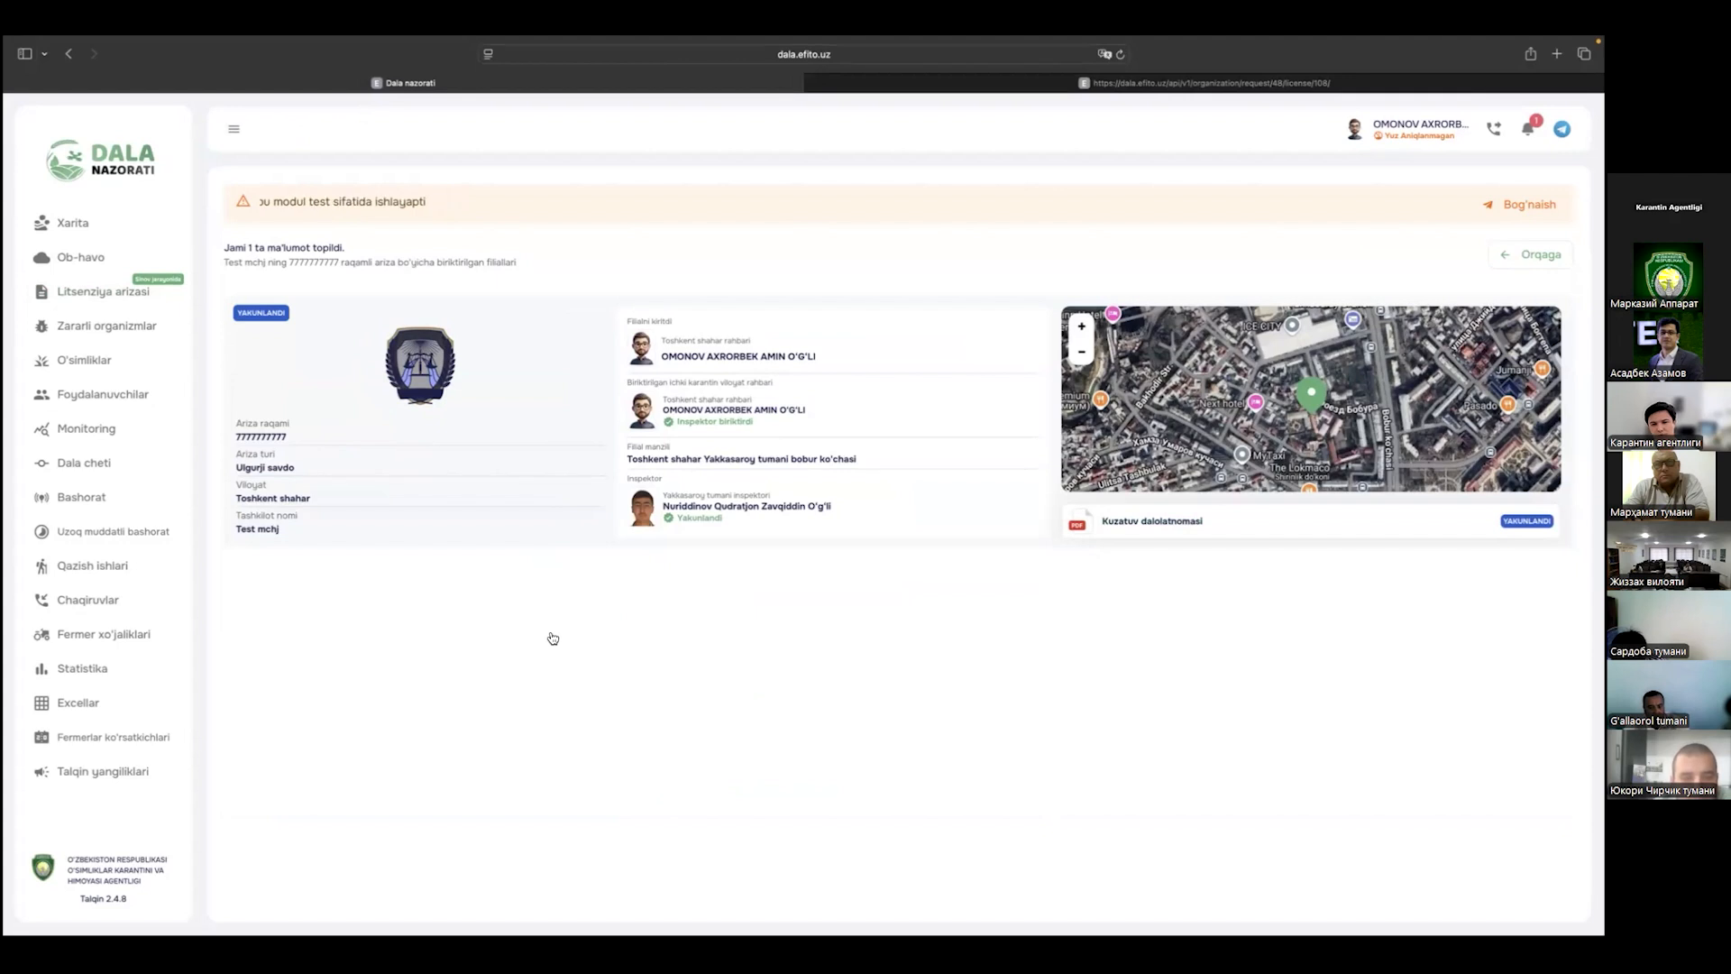
{"action": "key", "text": "ctrl+Left"}
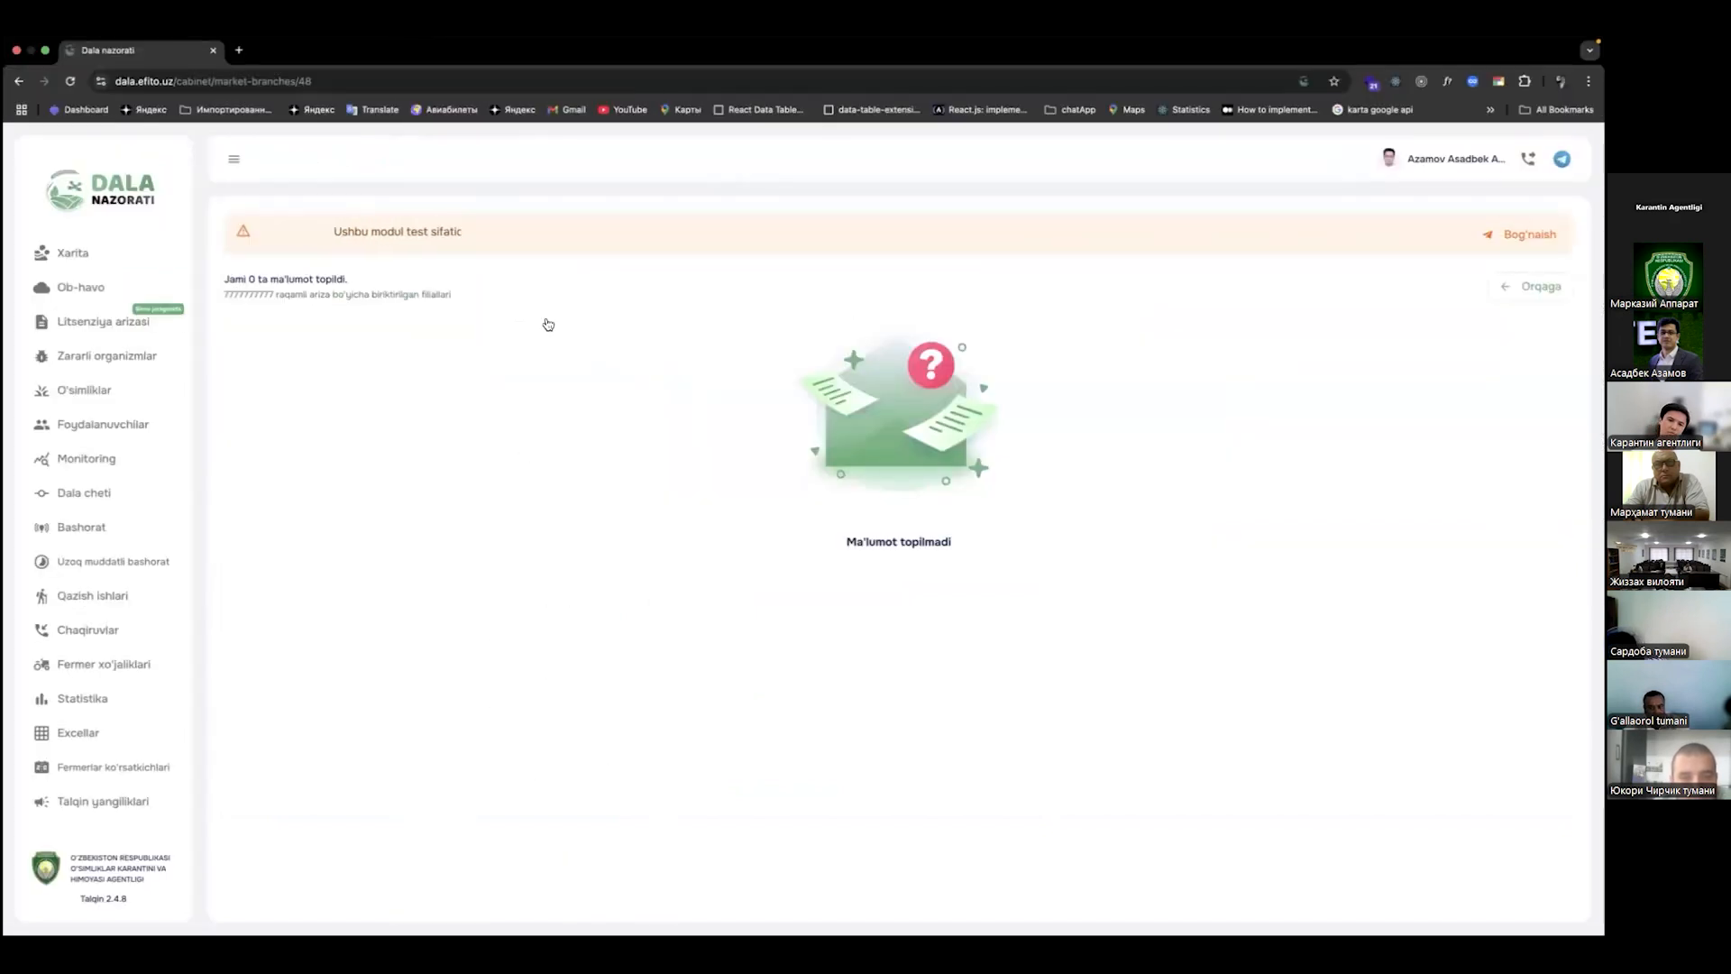
Step: Open Test mchj's branch details and review the 8-page Umumiy hisobot PDF down to its signatures
{"action": "left_click", "coordinate": [68, 318]}
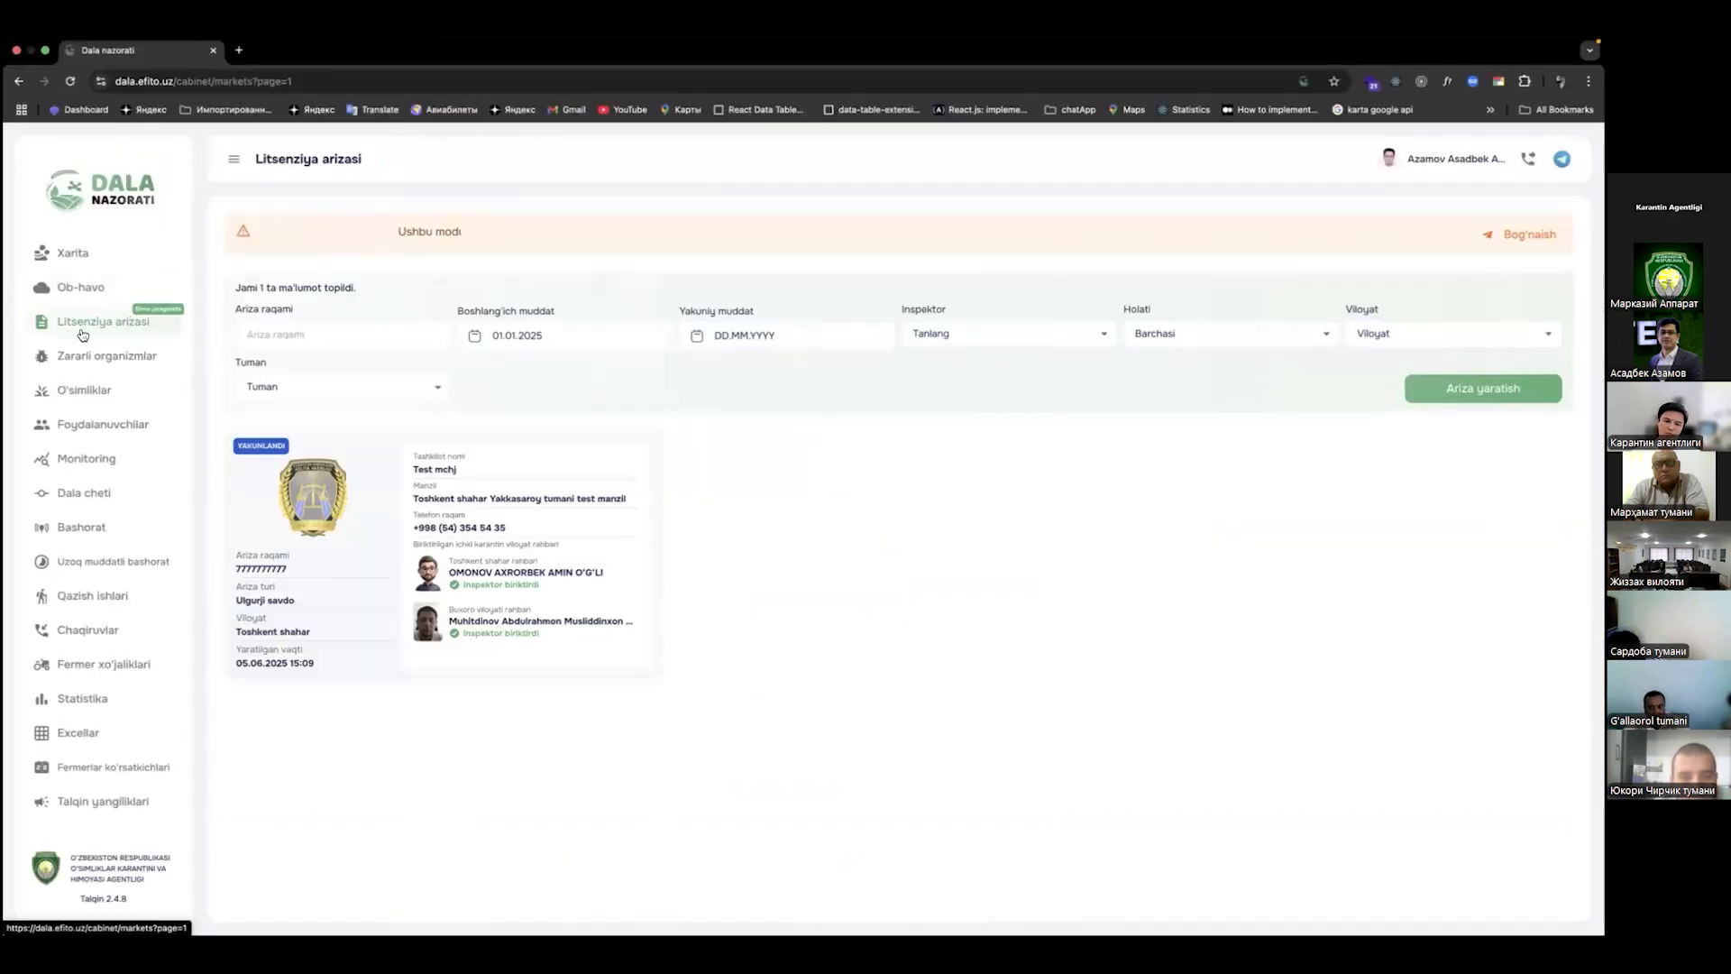
{"action": "left_click", "coordinate": [320, 581]}
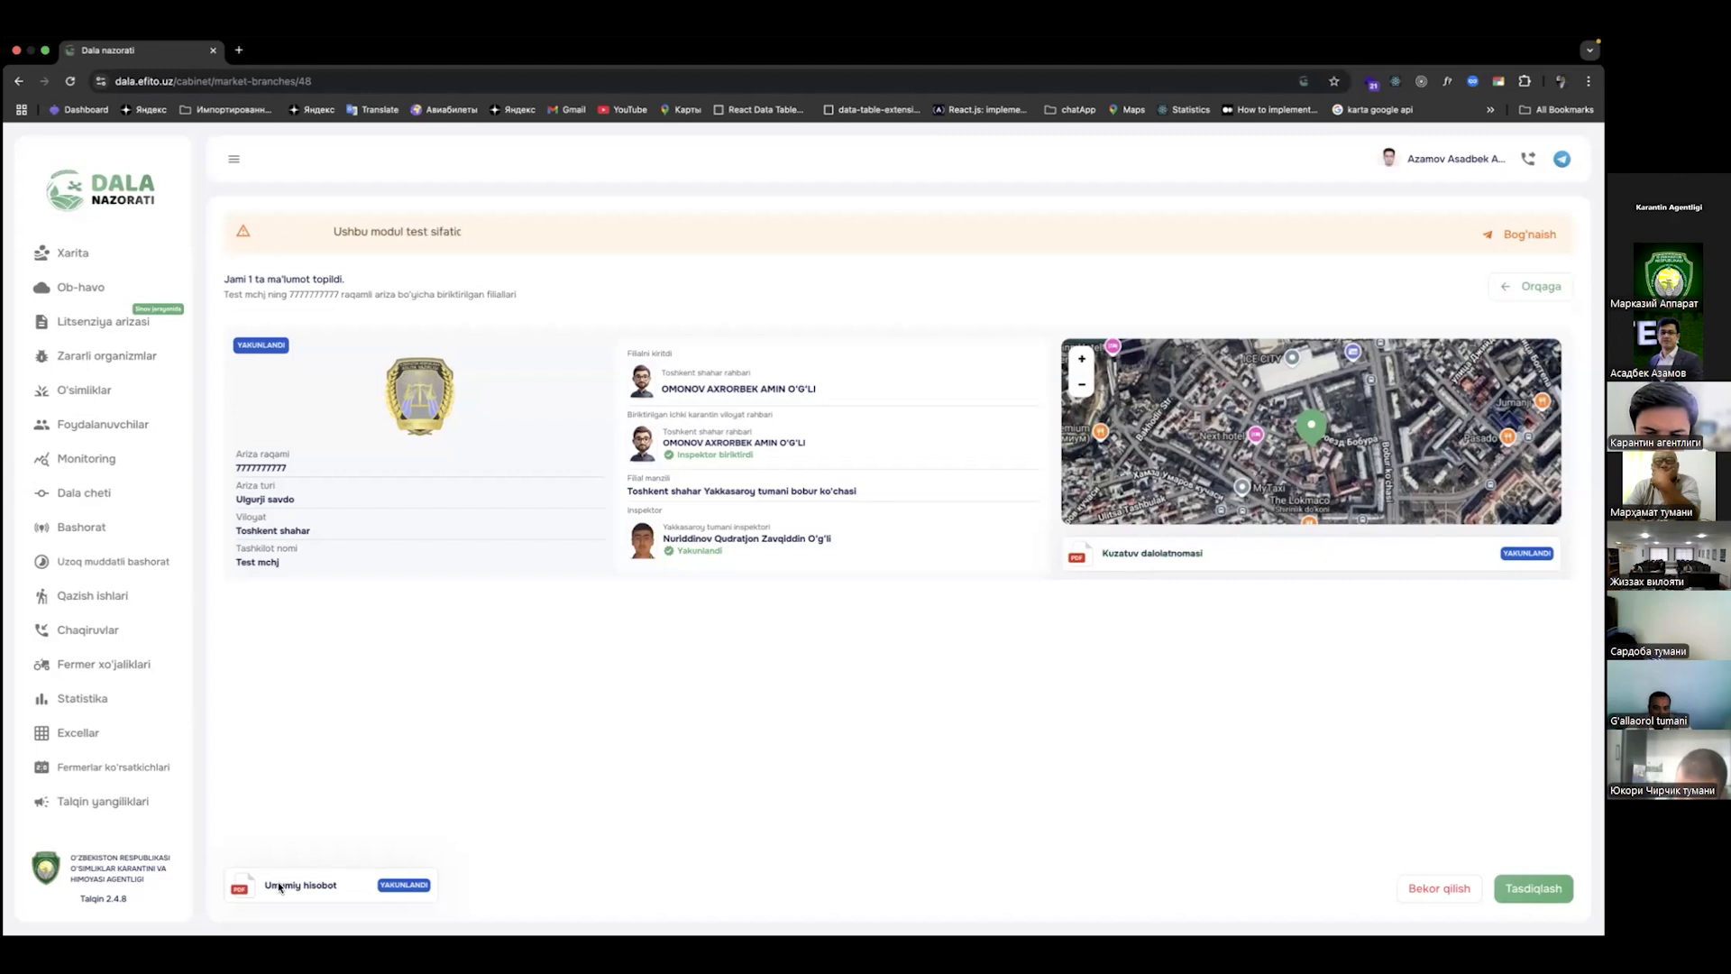
{"action": "left_click", "coordinate": [341, 886]}
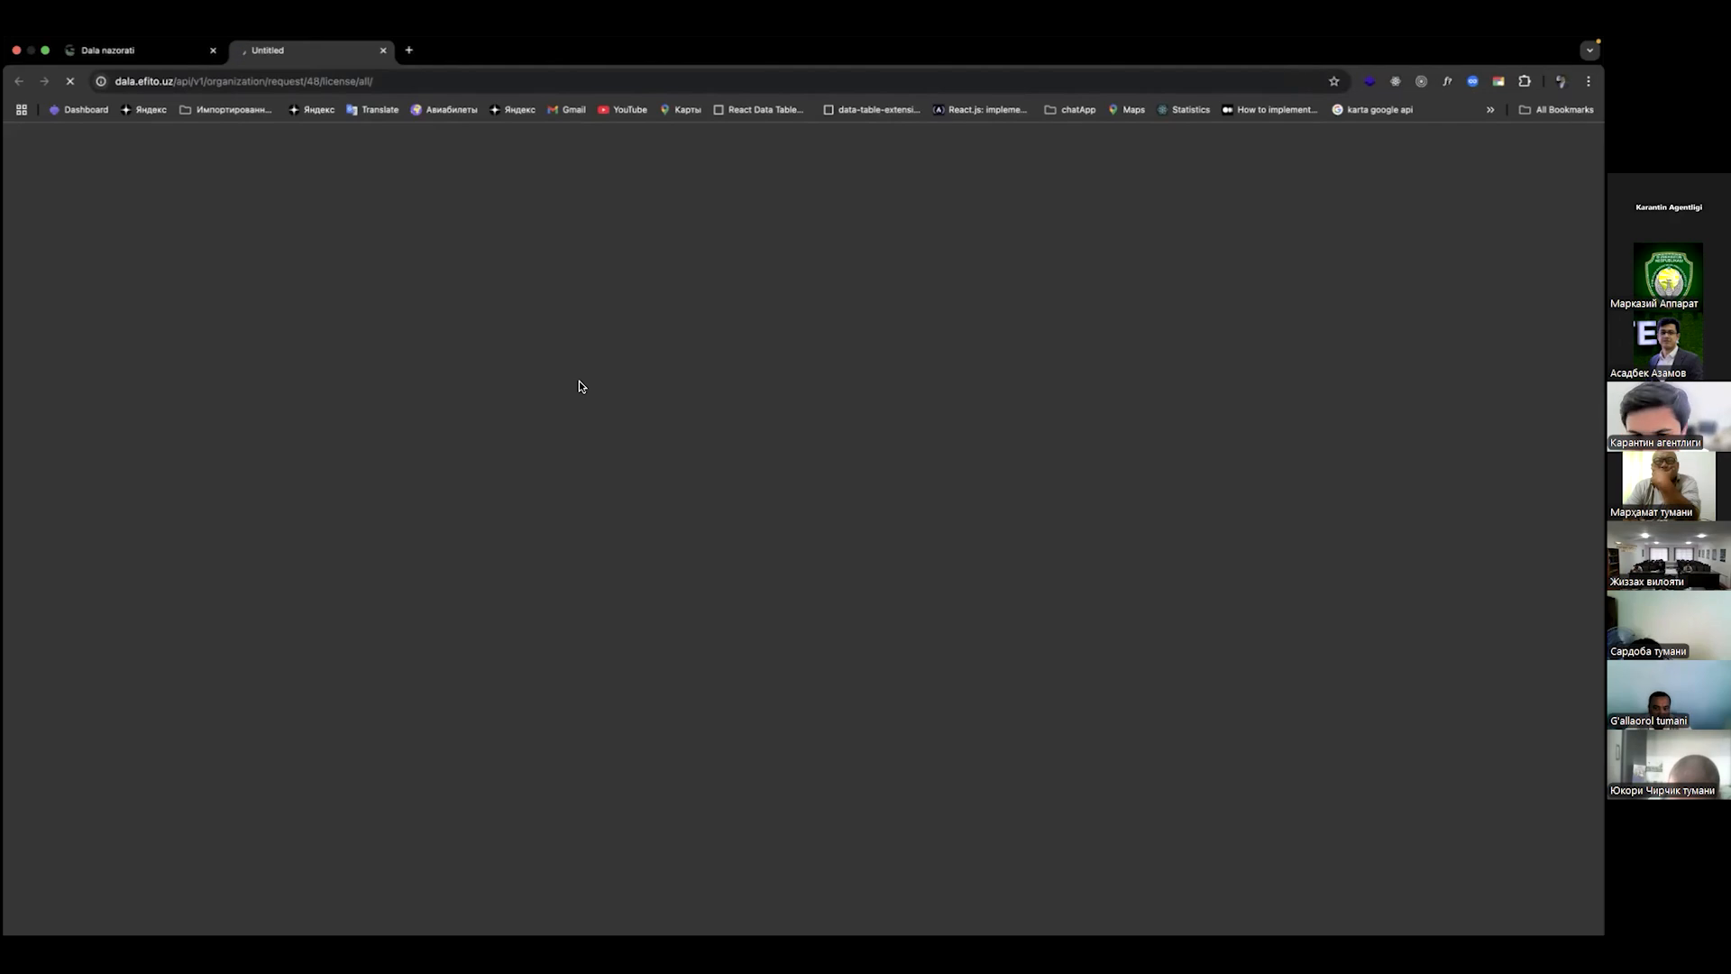
{"action": "scroll", "coordinate": [578, 386], "scroll_direction": "down", "scroll_amount": 5}
{"action": "scroll", "coordinate": [579, 386], "scroll_direction": "down", "scroll_amount": 20}
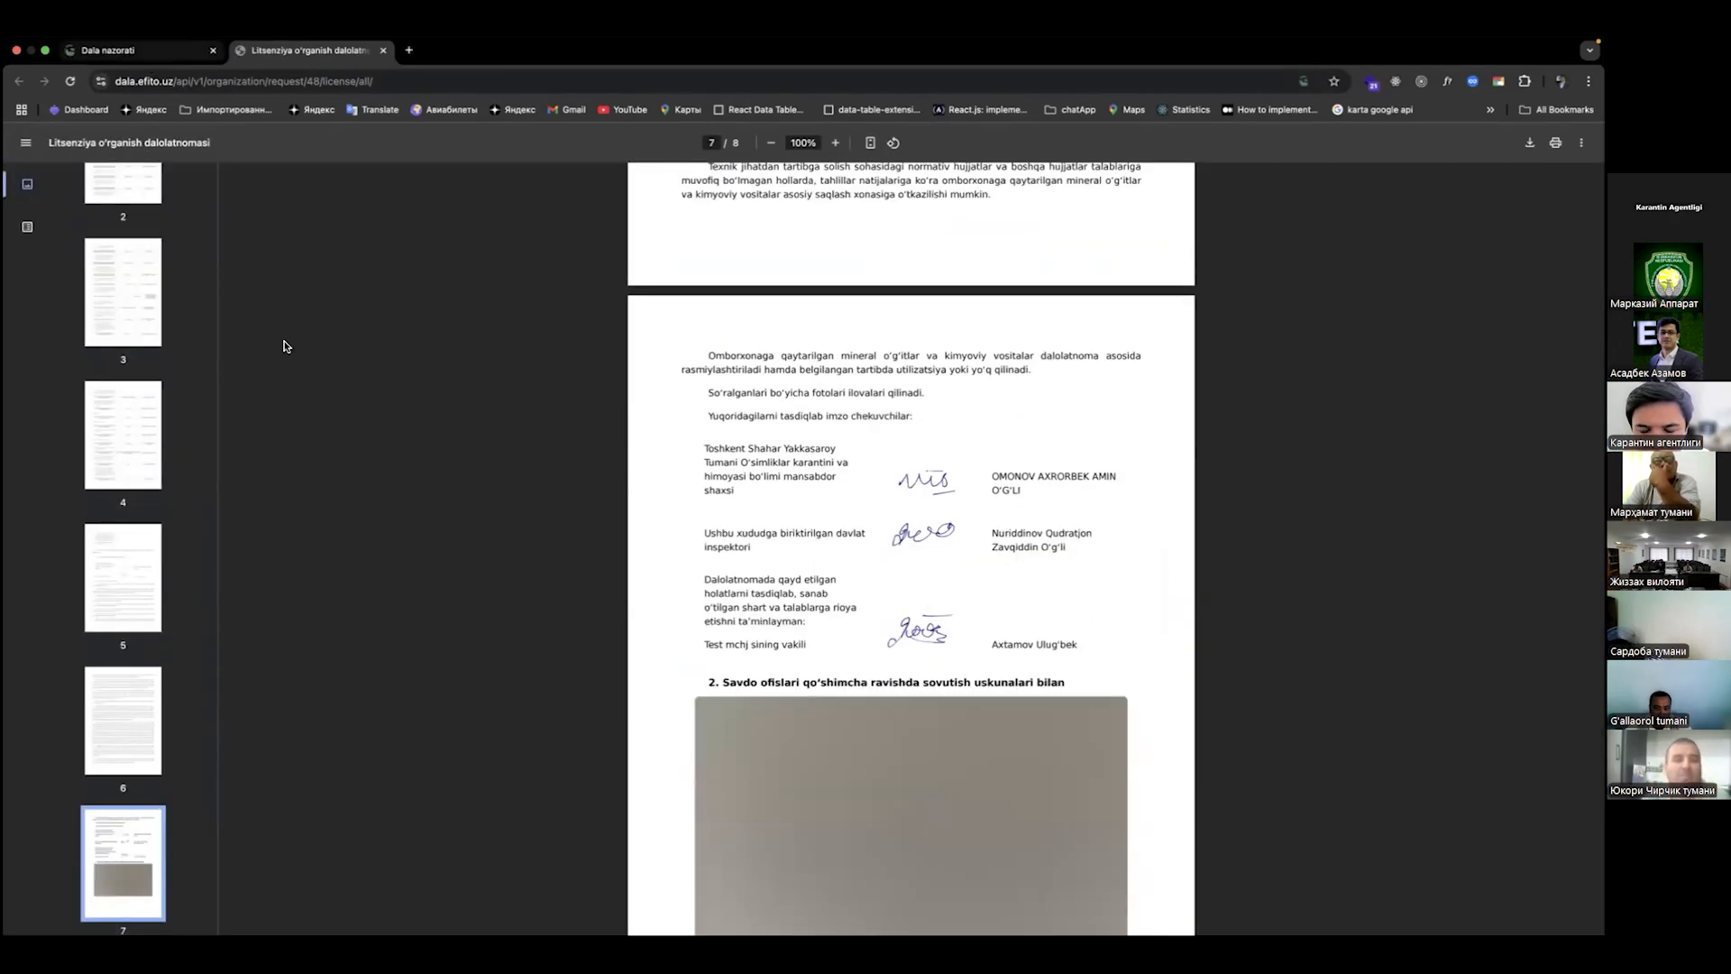
{"action": "key", "text": "ctrl+shift+Tab"}
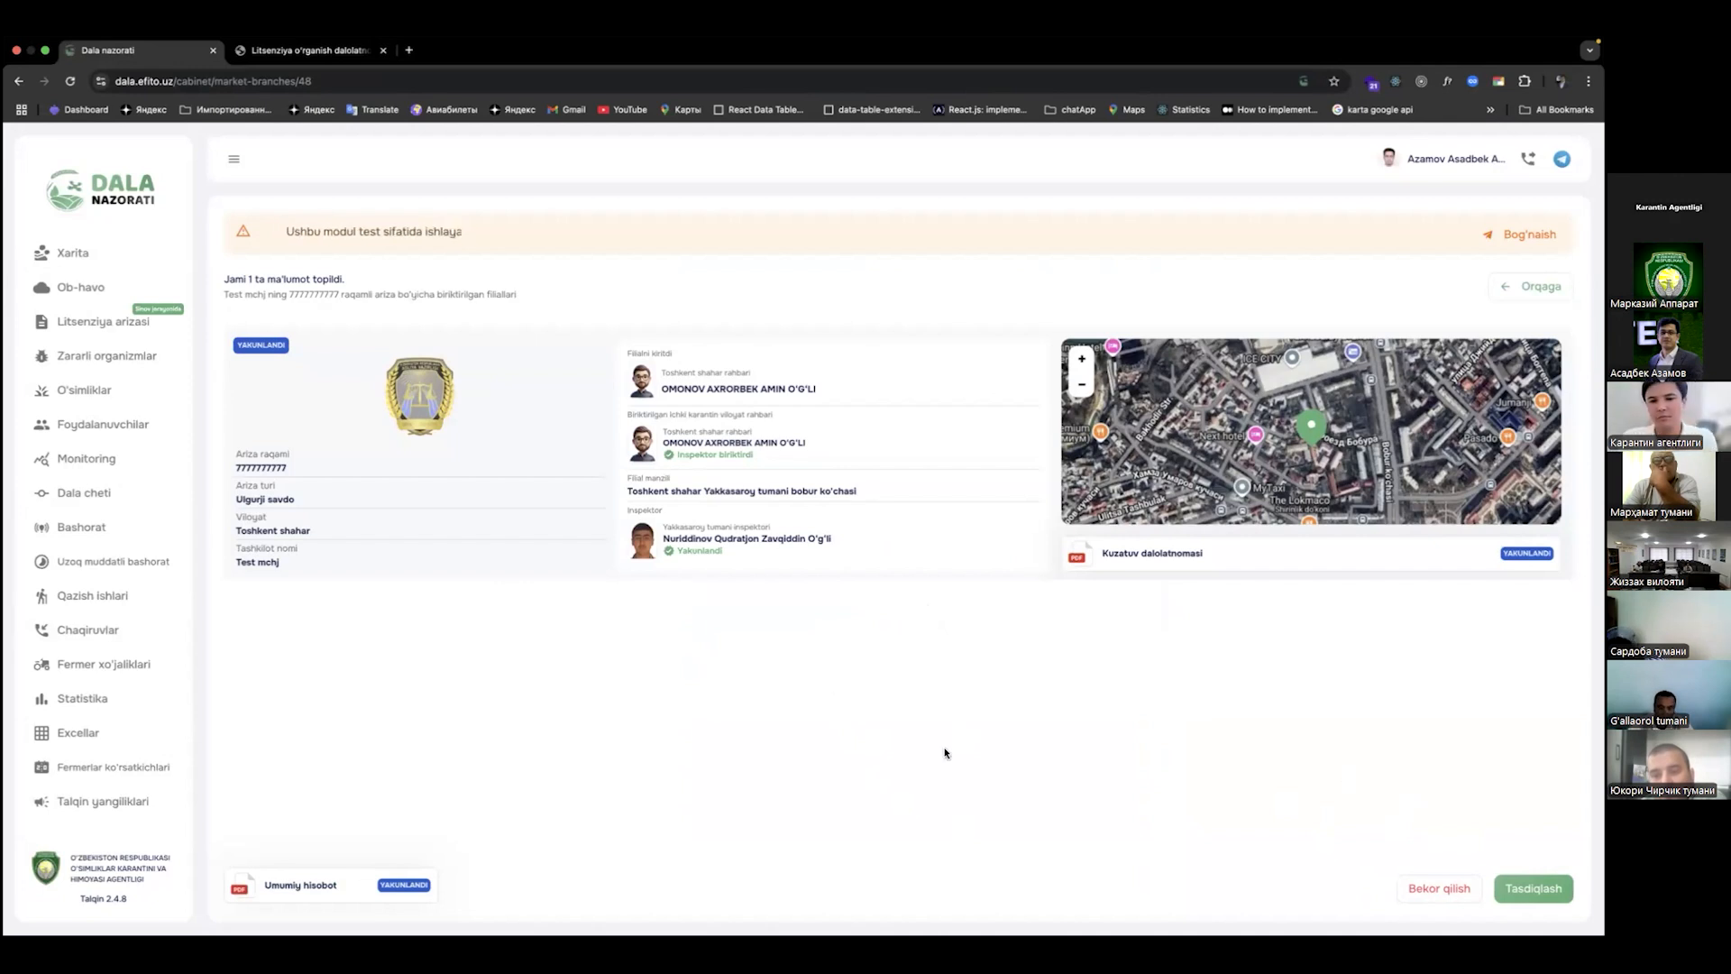
Step: Reject via Bekor qilish, returning the district inspector's monitoring with the comment 'rasmlar xato'
{"action": "left_click", "coordinate": [1434, 890]}
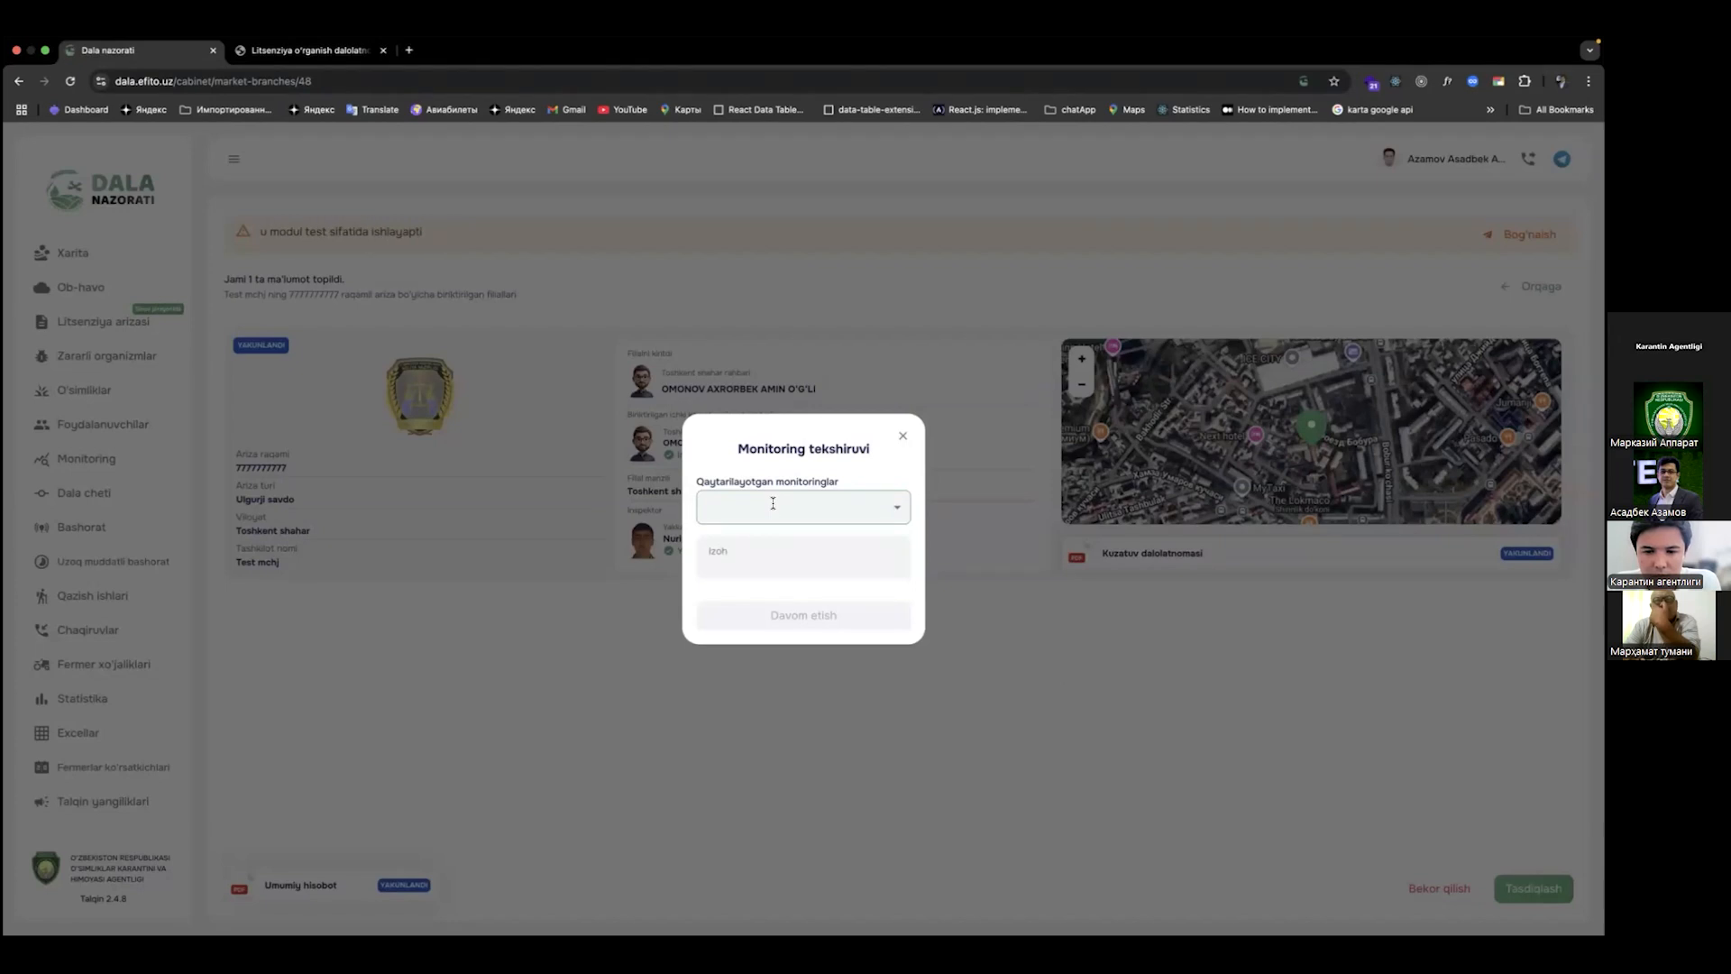
{"action": "left_click", "coordinate": [774, 505]}
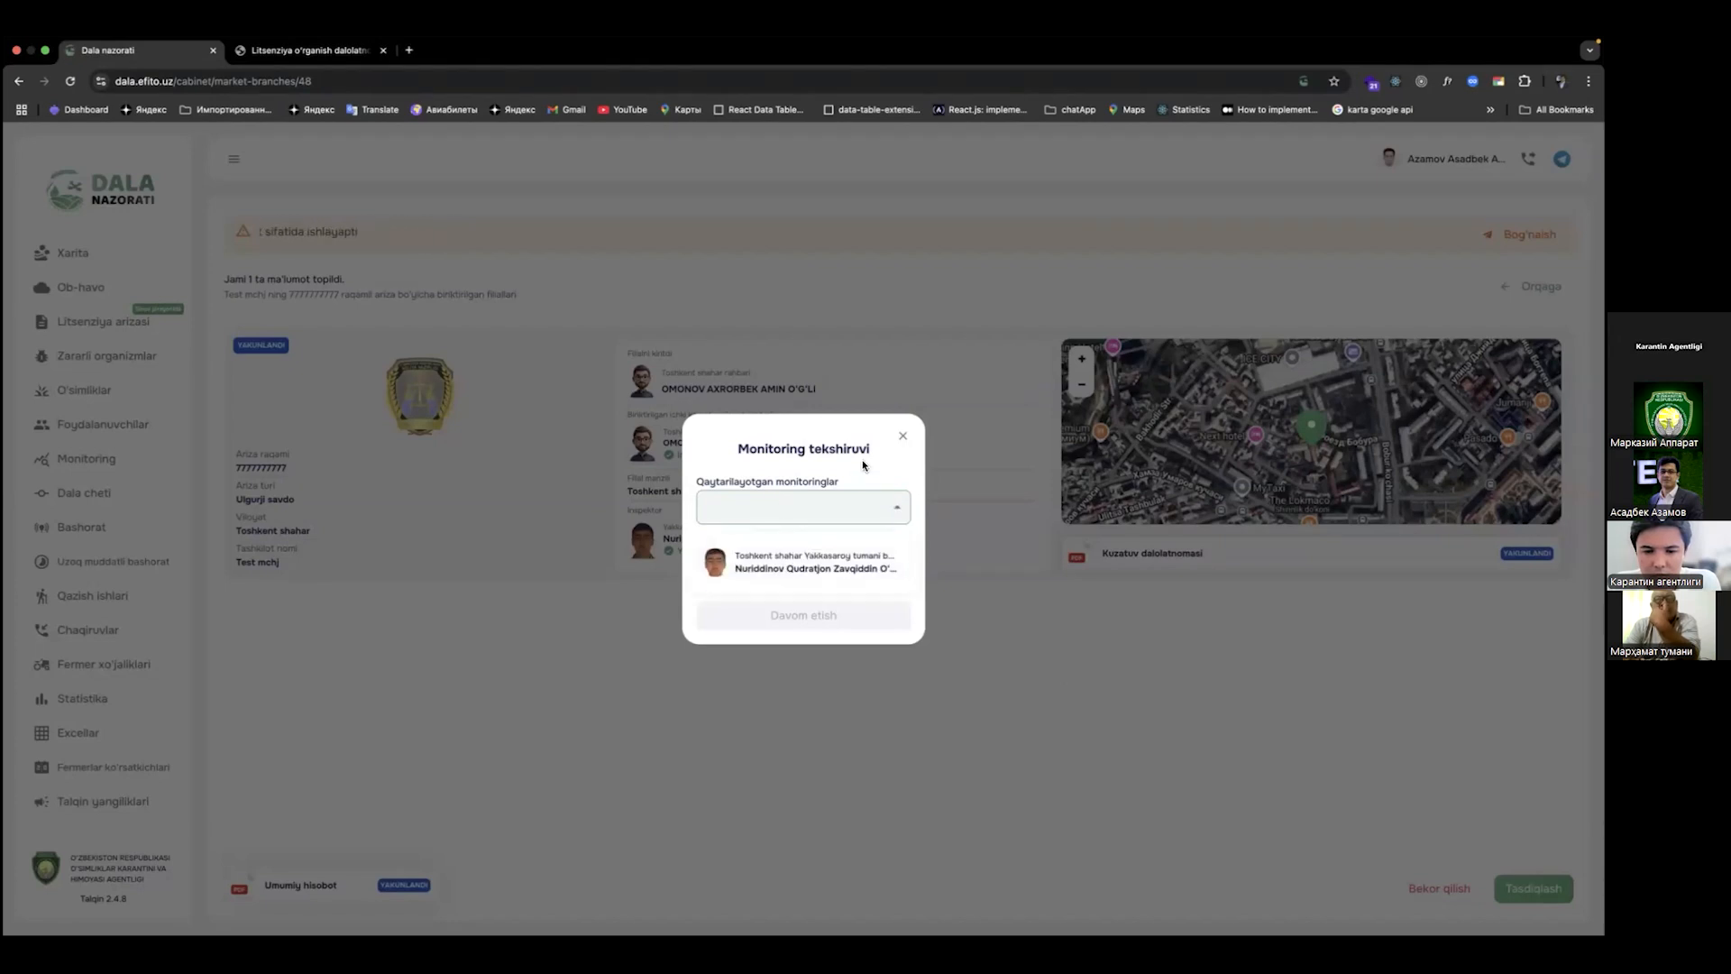
{"action": "left_click", "coordinate": [787, 506]}
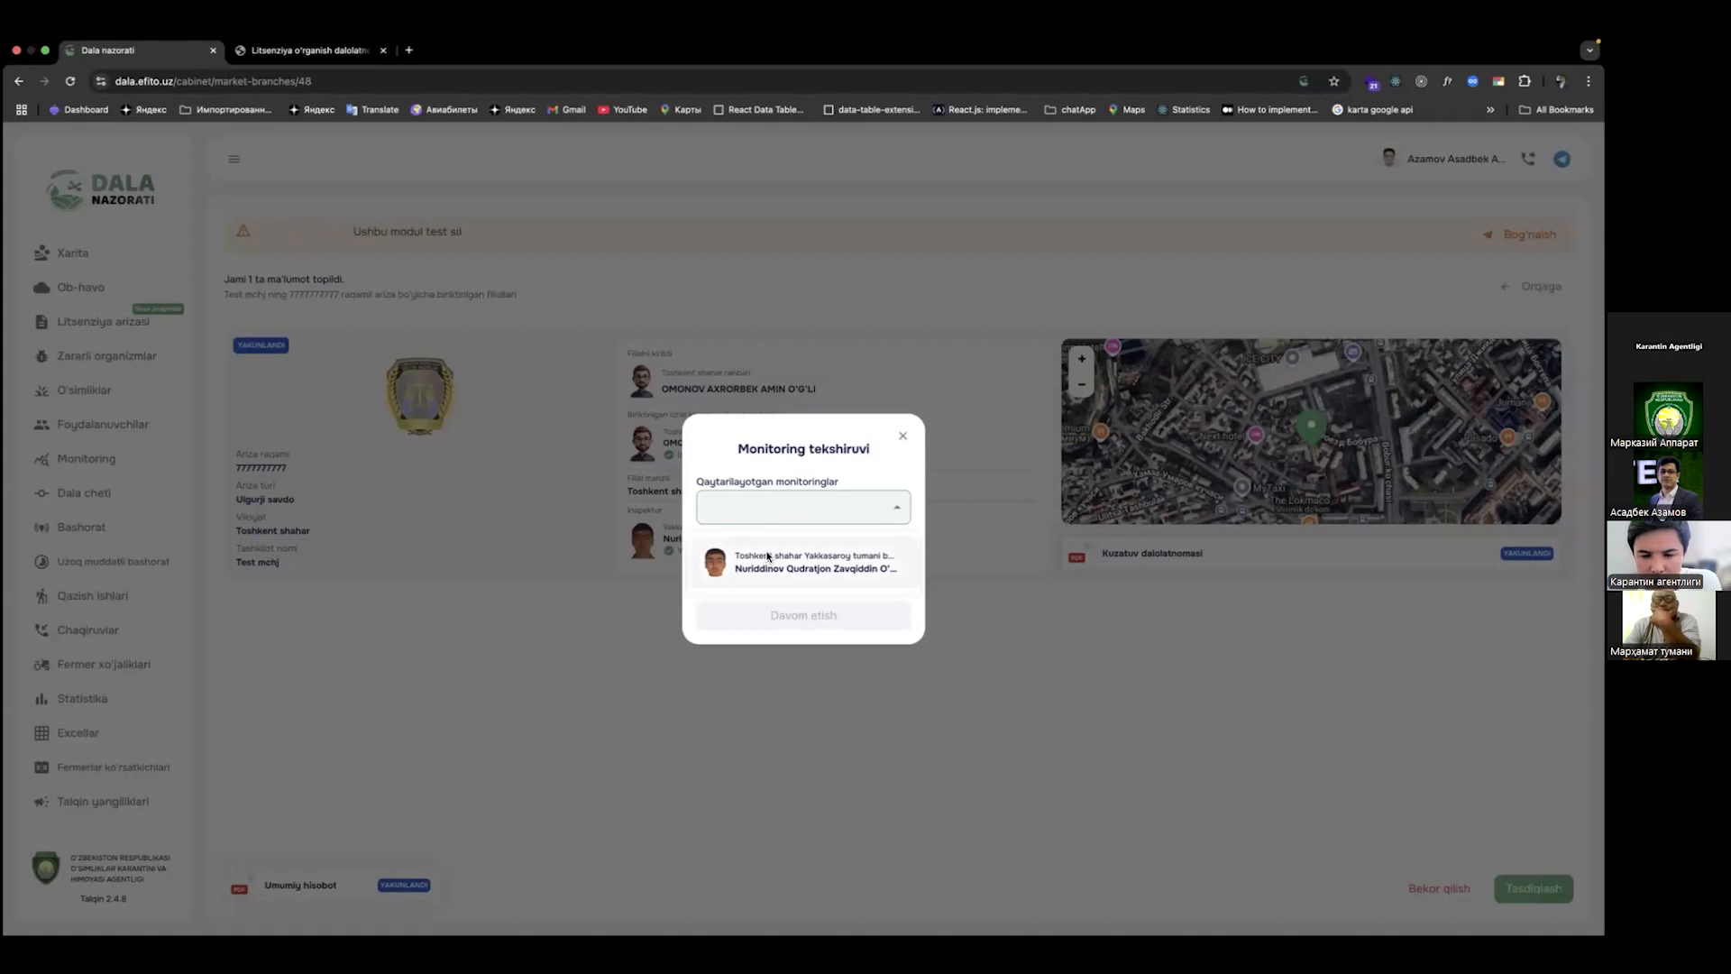
{"action": "left_click", "coordinate": [768, 564]}
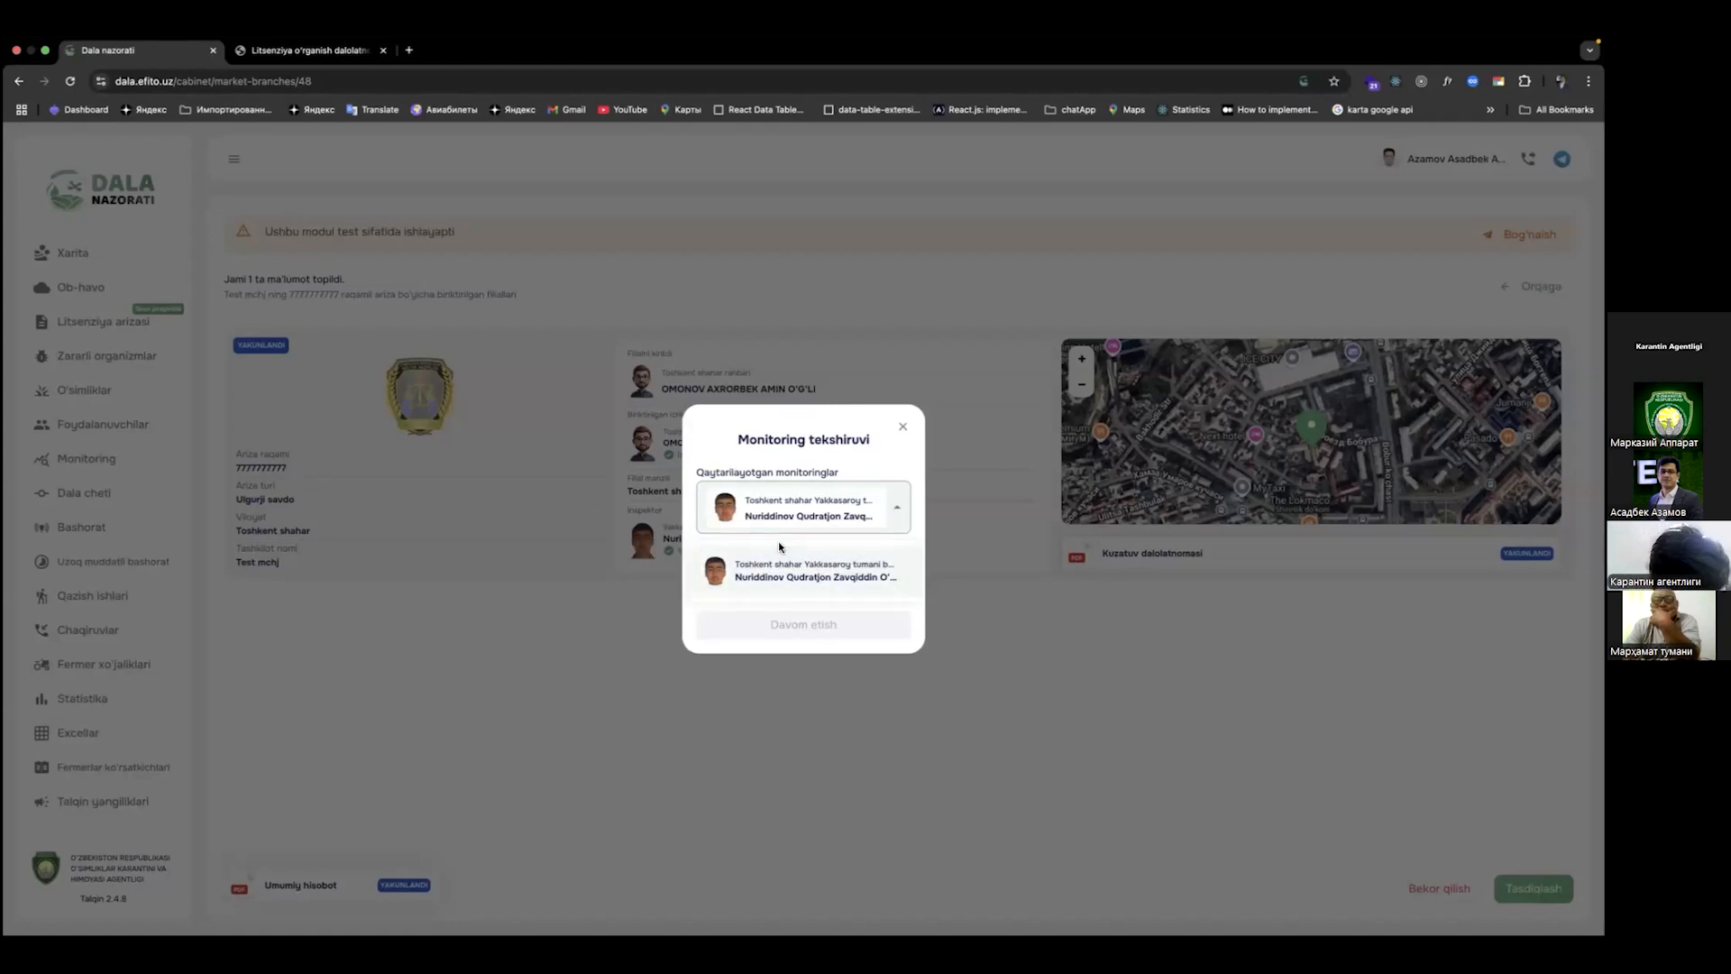
{"action": "left_click", "coordinate": [810, 525]}
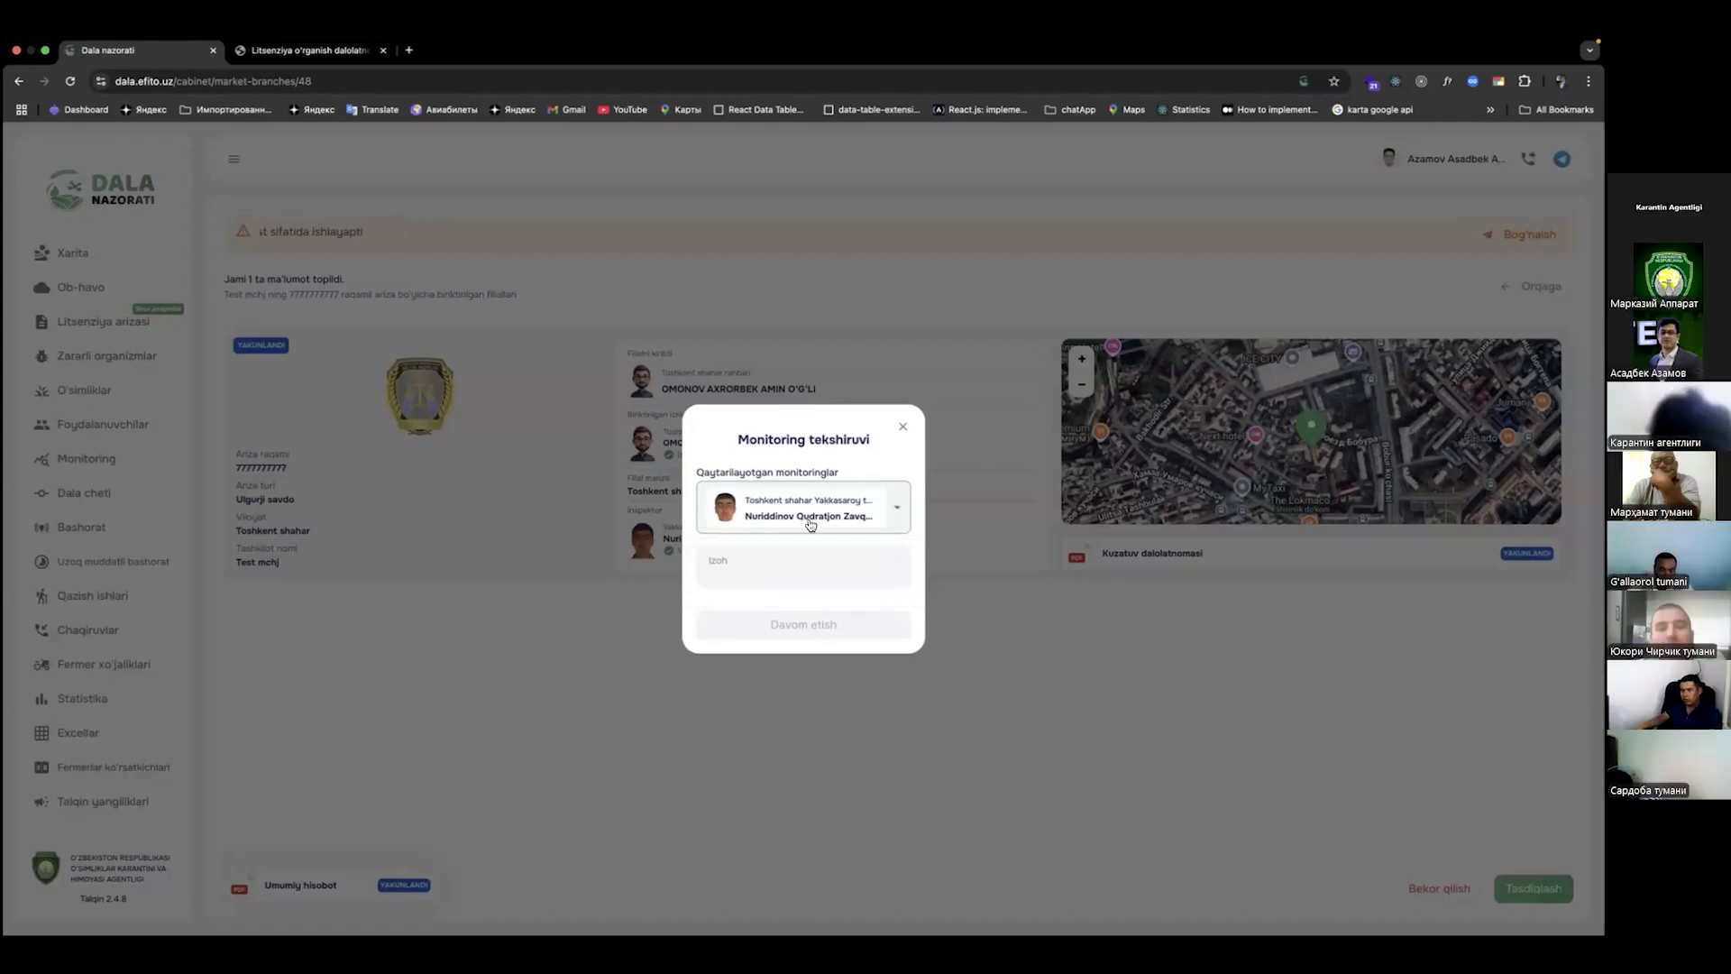
{"action": "left_click", "coordinate": [787, 571]}
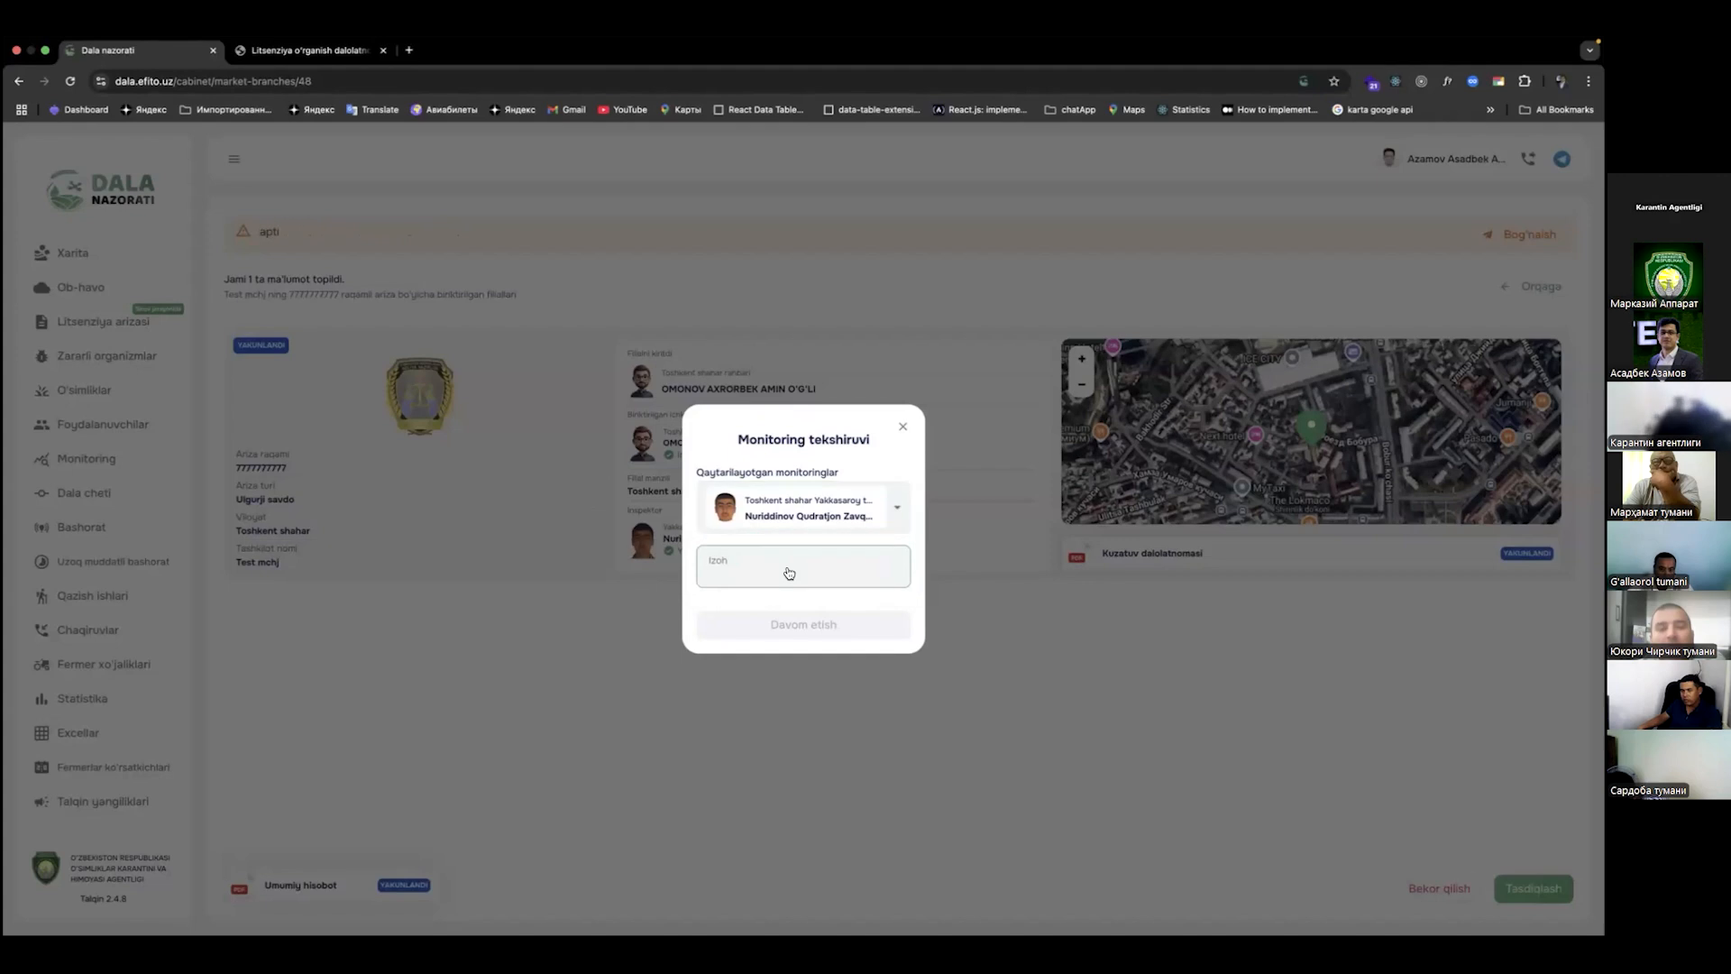
{"action": "type", "text": "tasmlar xato"}
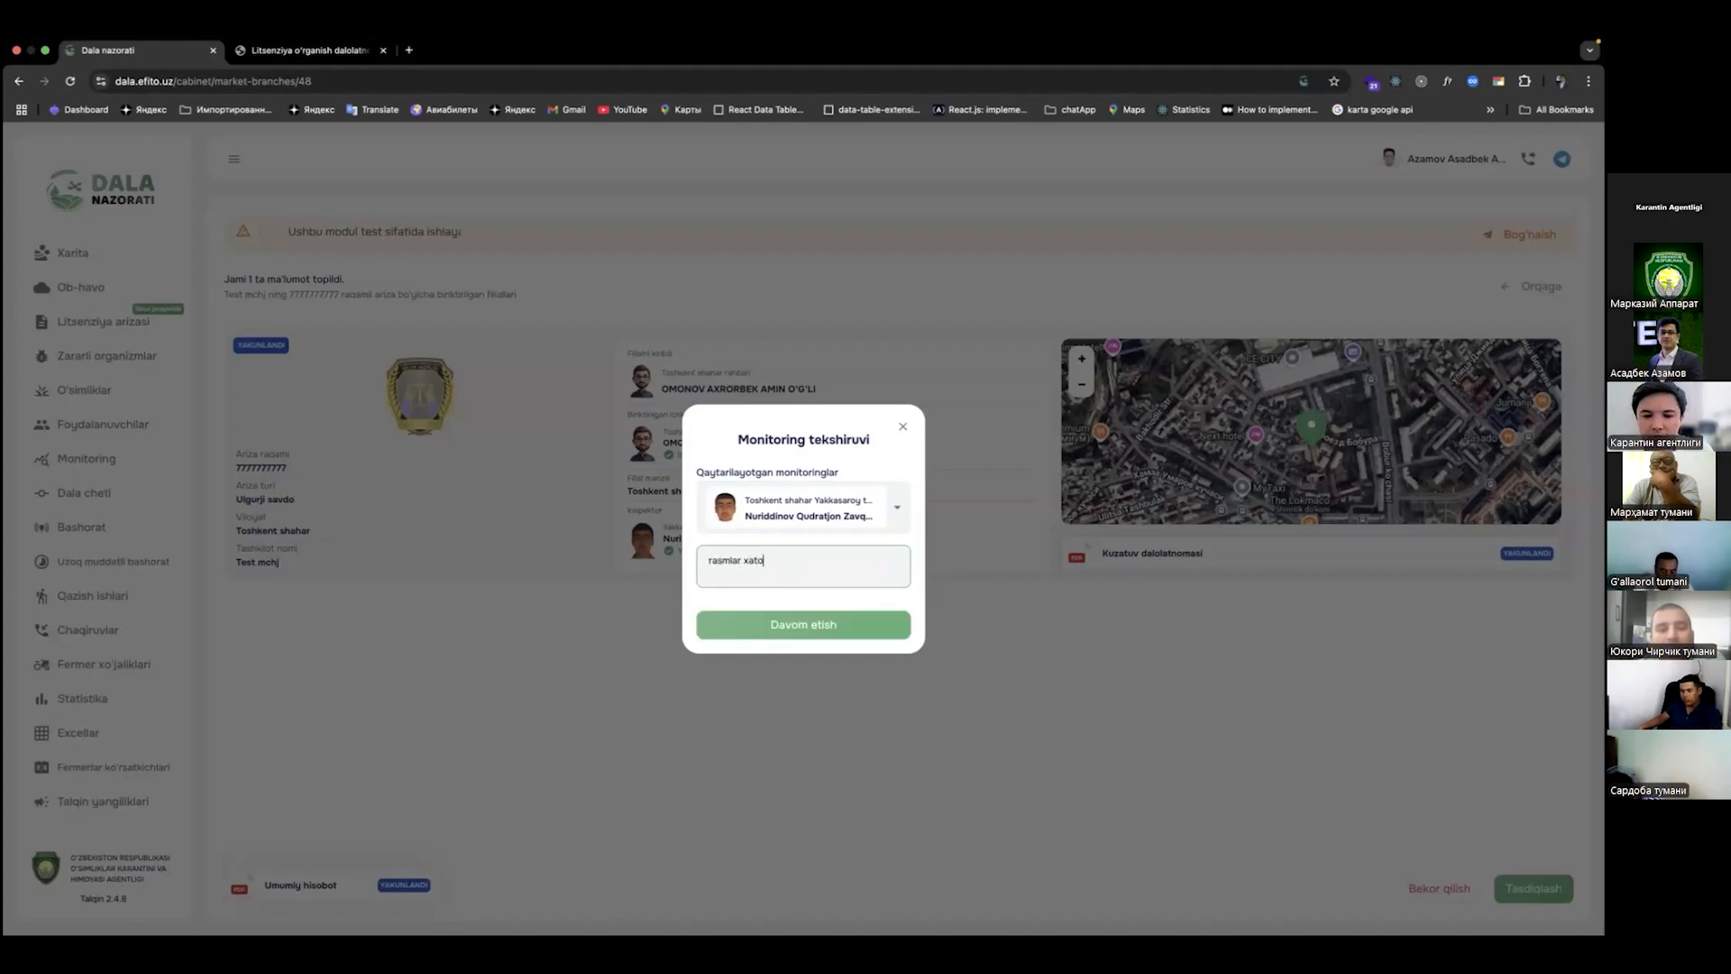
{"action": "left_click", "coordinate": [805, 629]}
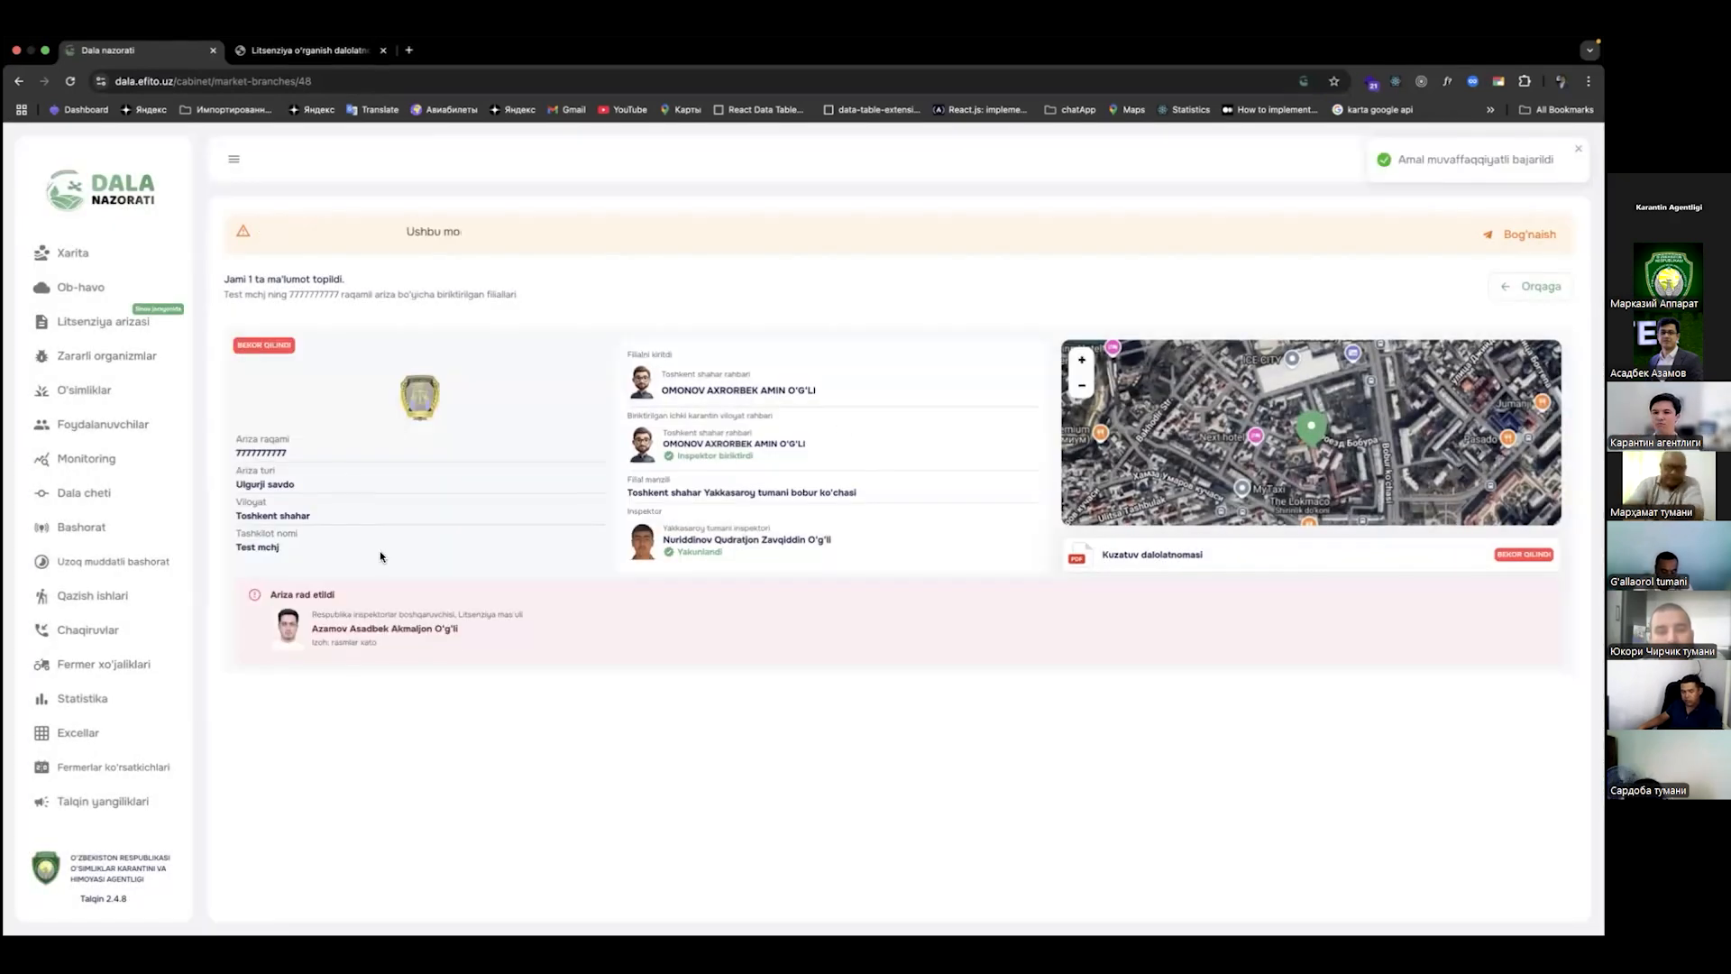
{"action": "left_click_drag", "start_coordinate": [462, 649], "coordinate": [309, 613]}
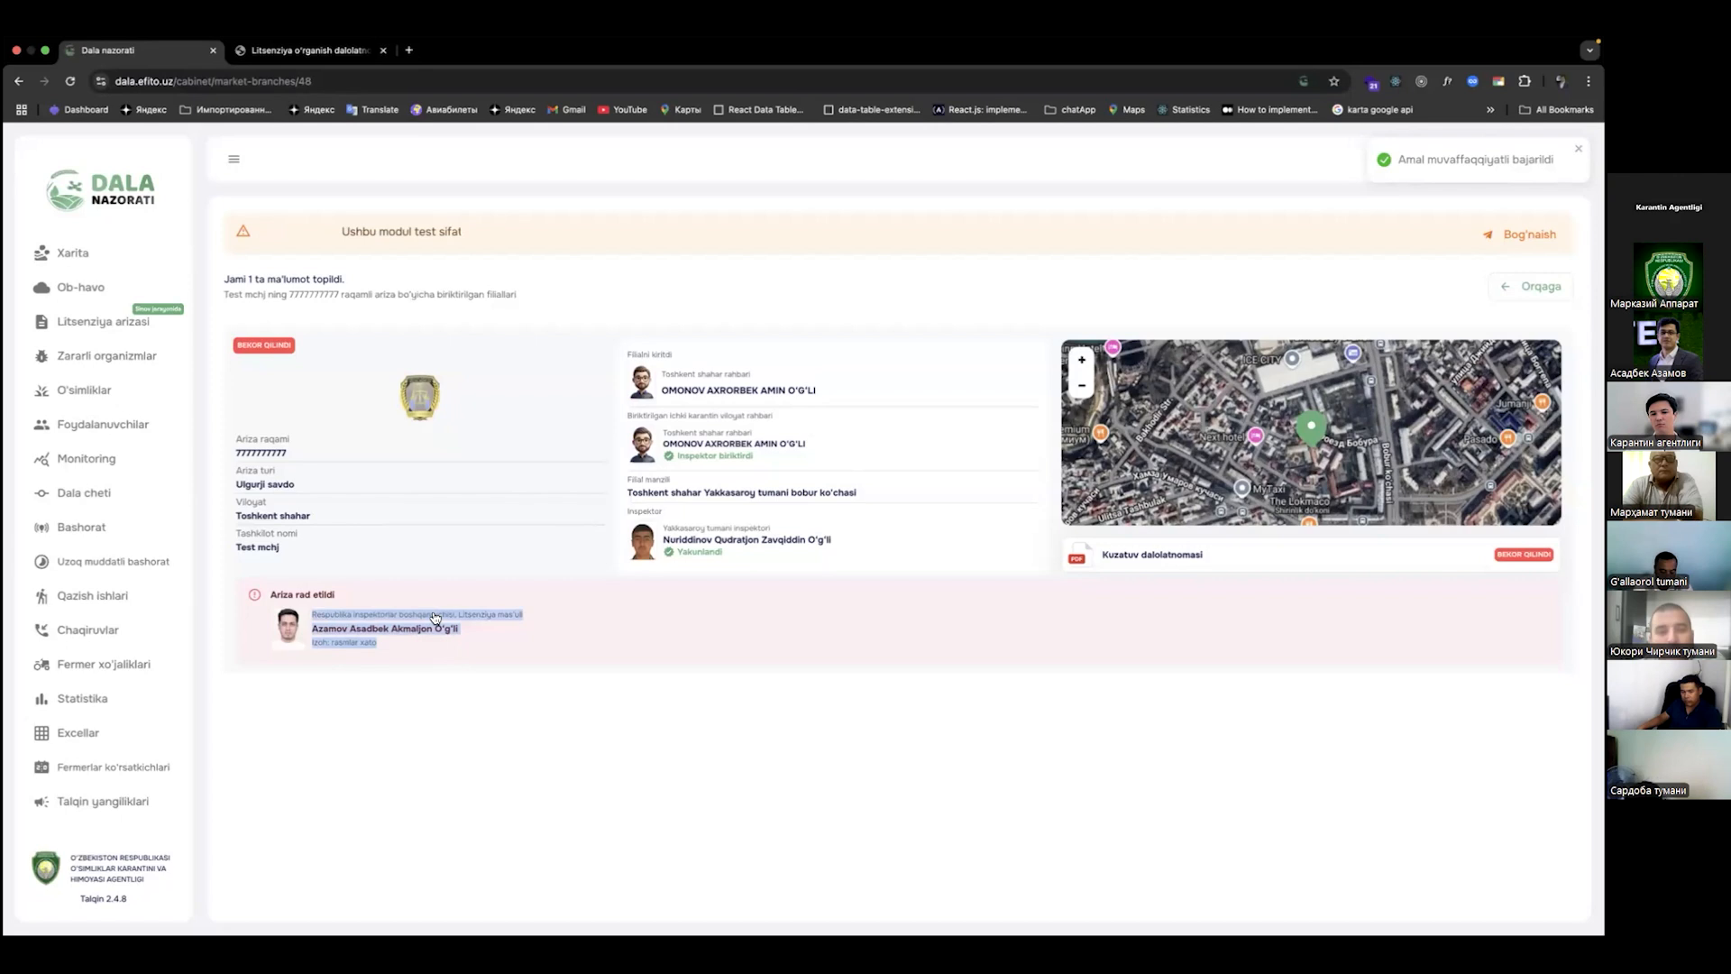
Step: Check the rejected application's 'Ariza rad etildi' notice in the Tashkent city head's session
{"action": "left_click", "coordinate": [515, 656]}
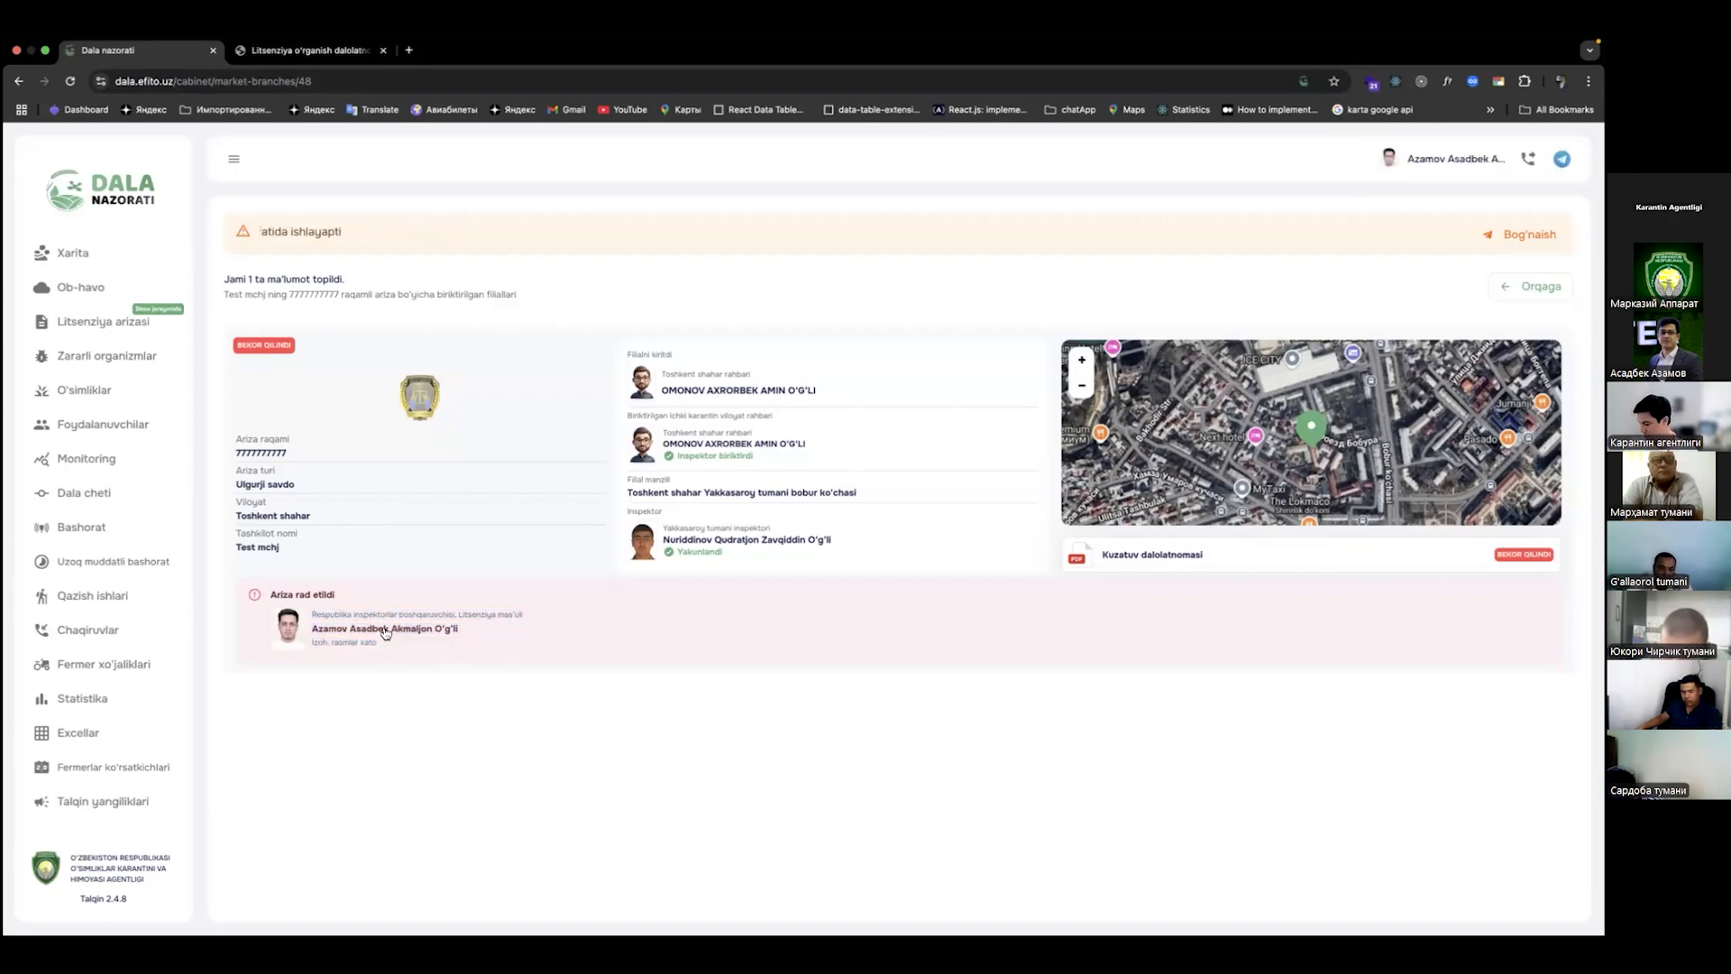
{"action": "key", "text": "ctrl+Right"}
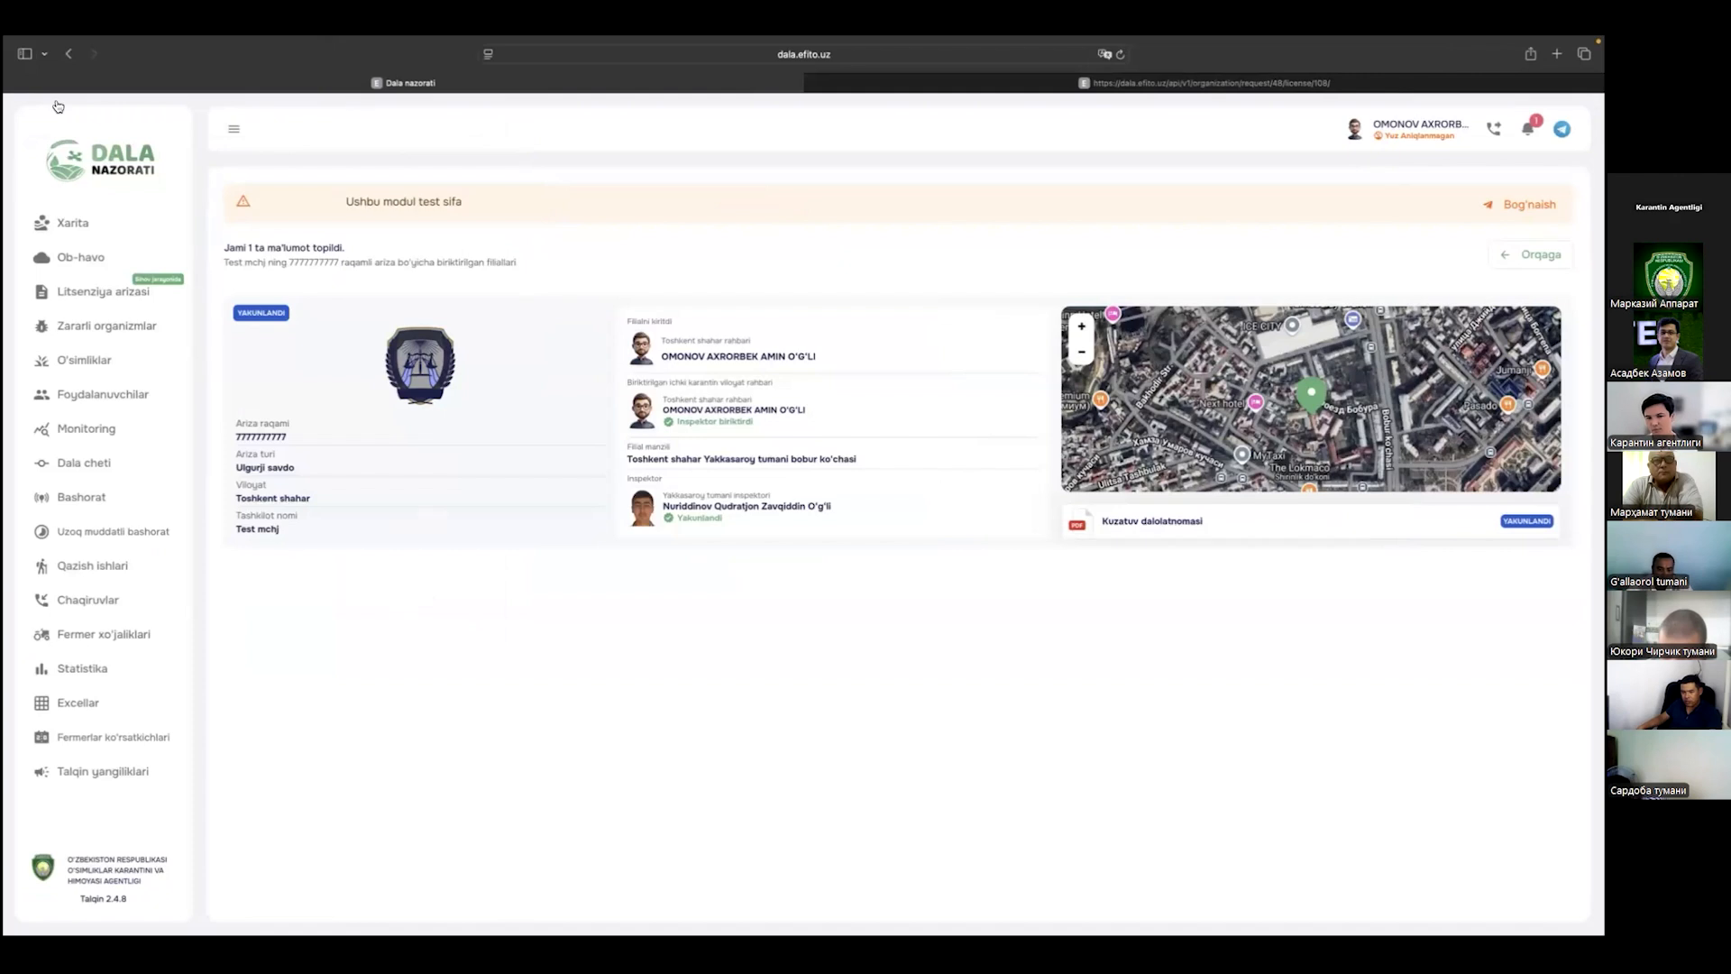
{"action": "left_click", "coordinate": [104, 291]}
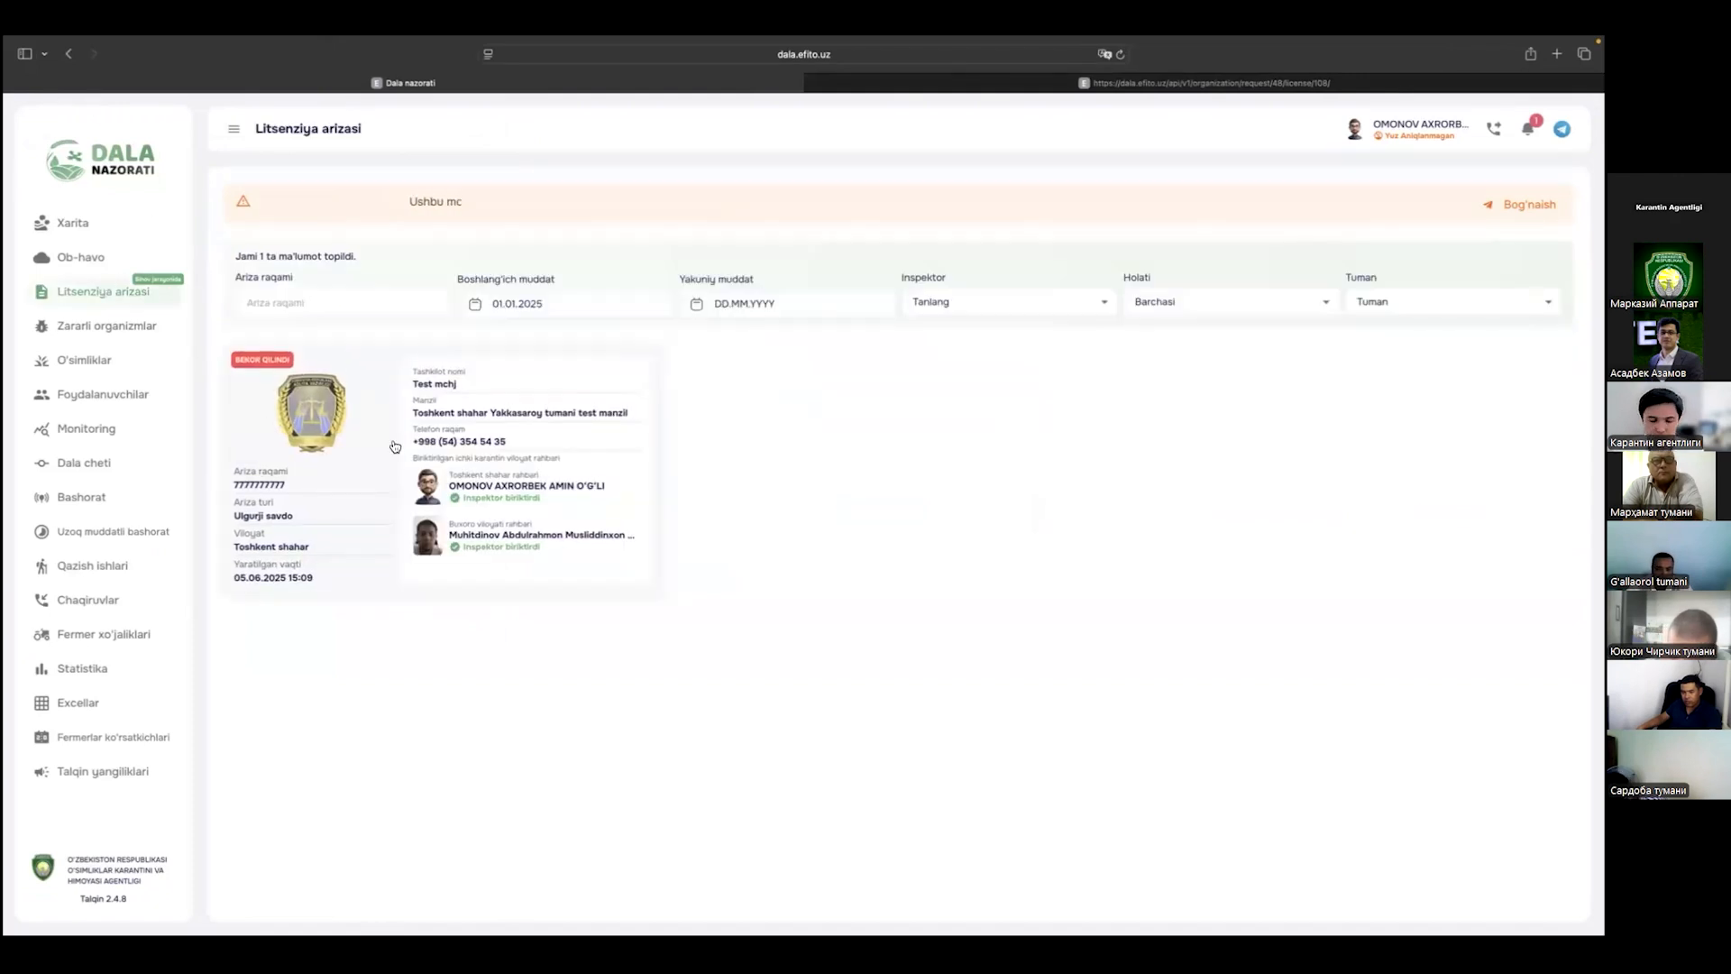
{"action": "left_click", "coordinate": [395, 446]}
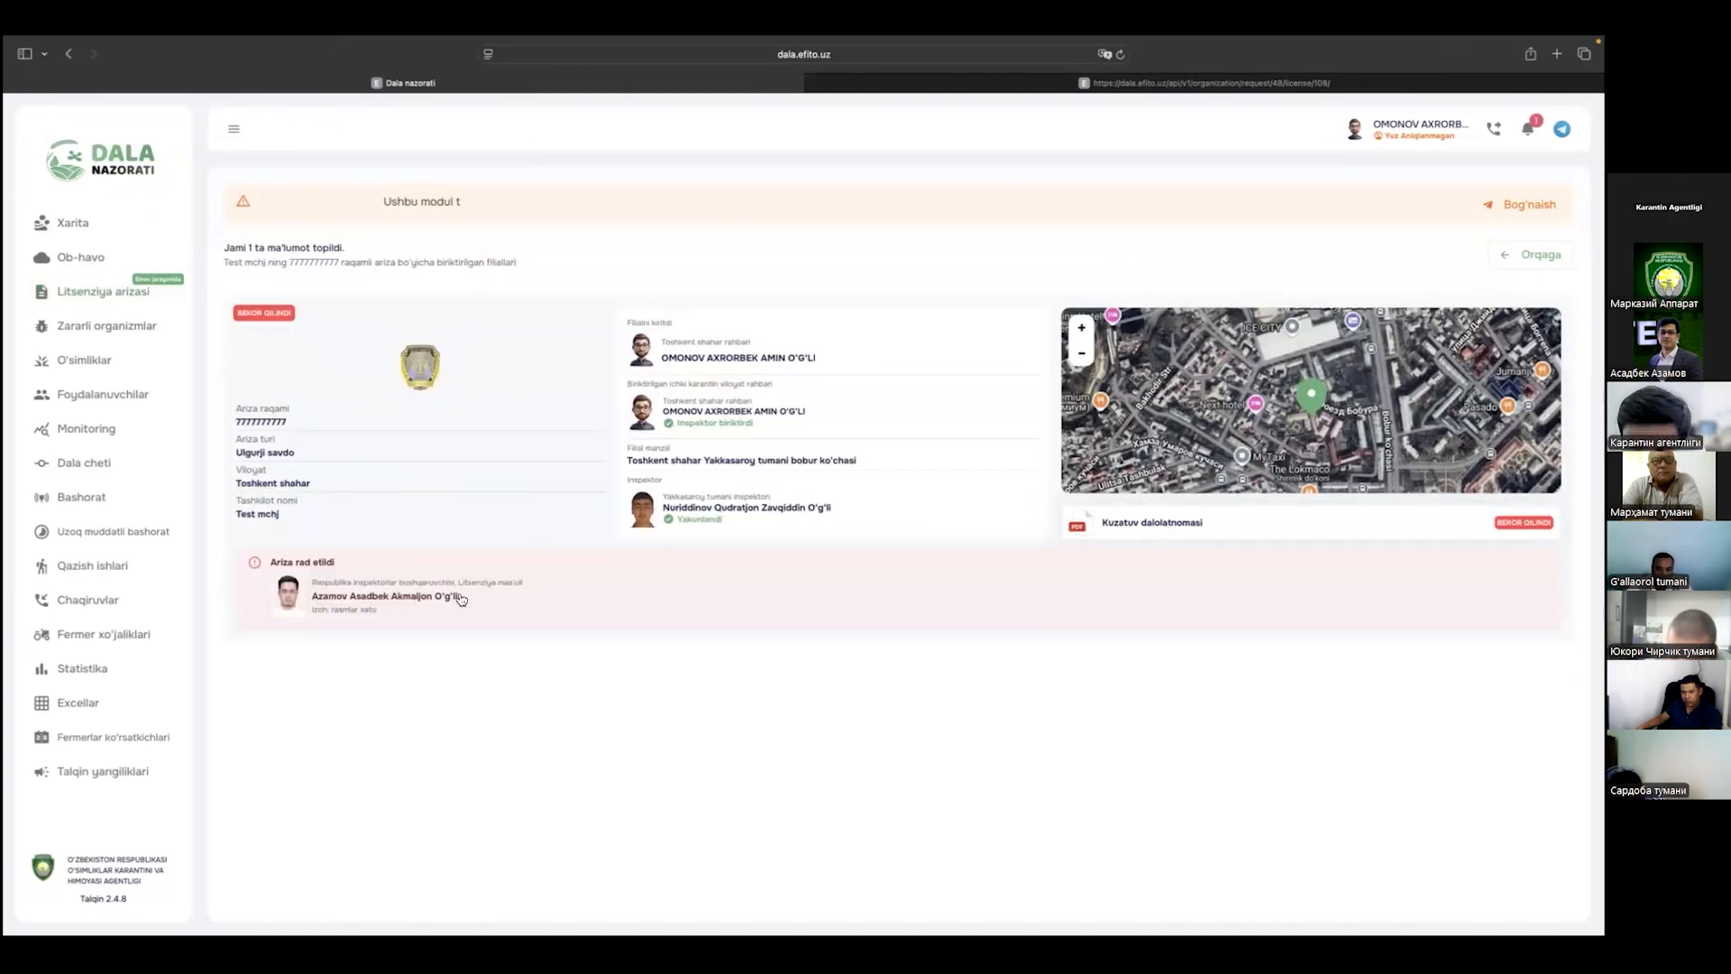
{"action": "left_click_drag", "start_coordinate": [377, 611], "coordinate": [304, 561]}
{"action": "left_click", "coordinate": [505, 566]}
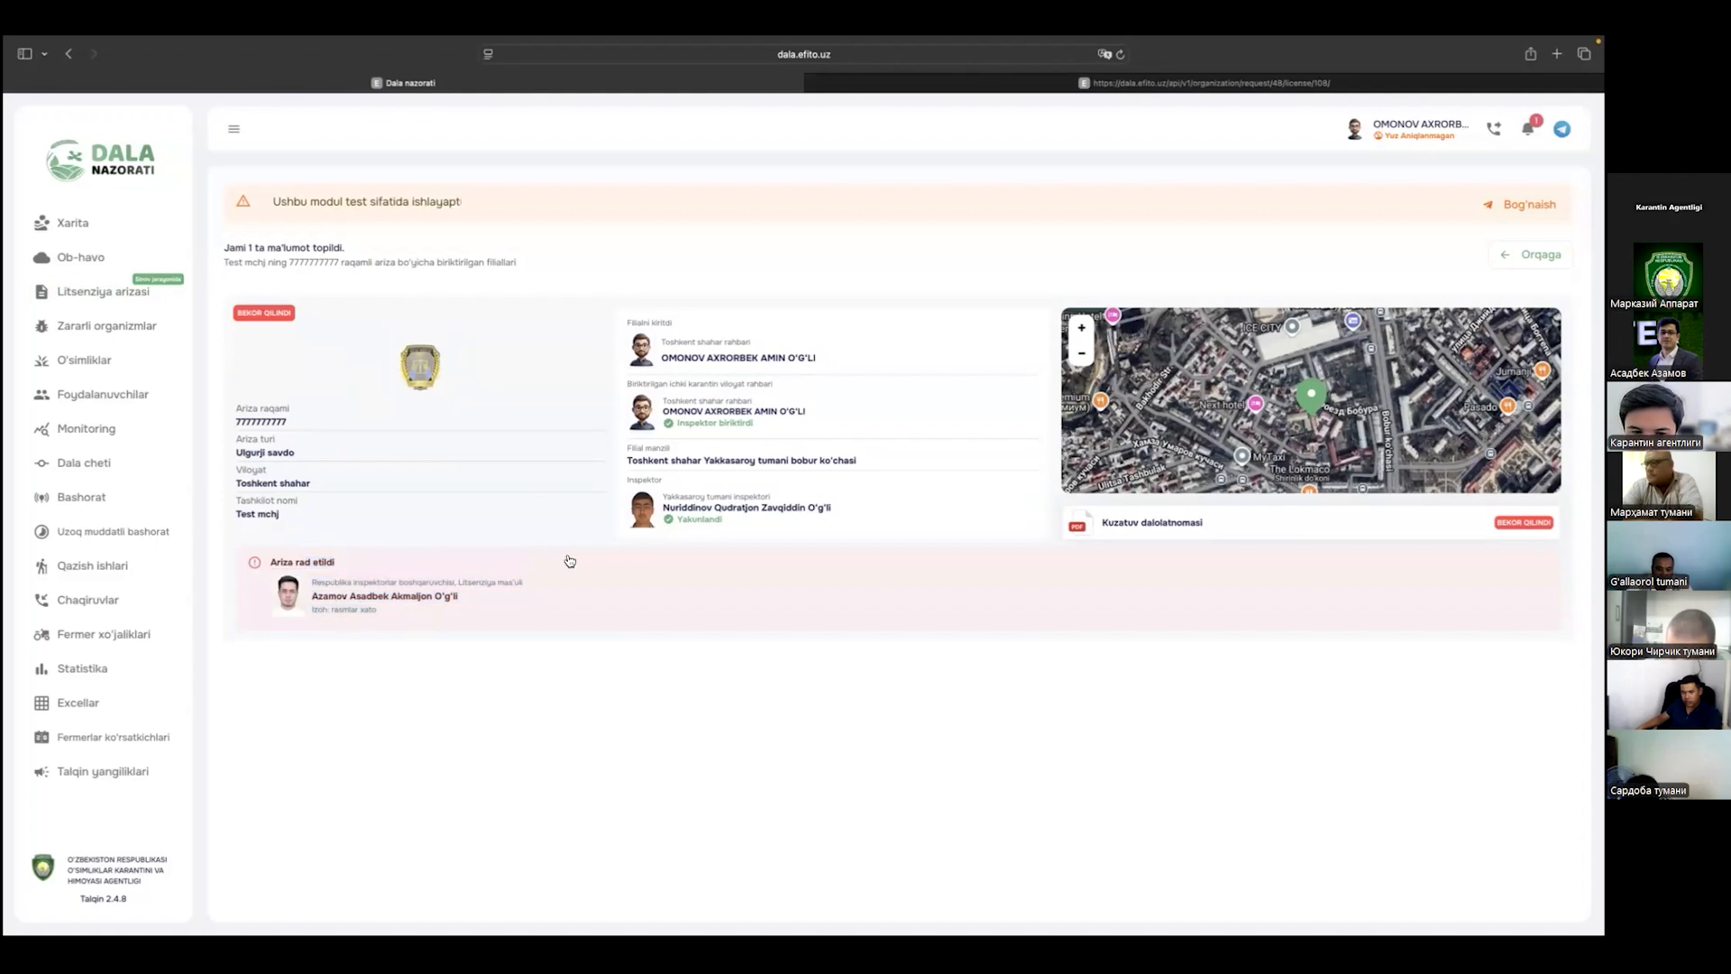
Step: Verify the district inspector's Shahobcha tekshiruvi list shows the branch rejected with 'rasmlar xato'
{"action": "key", "text": "super+Tab"}
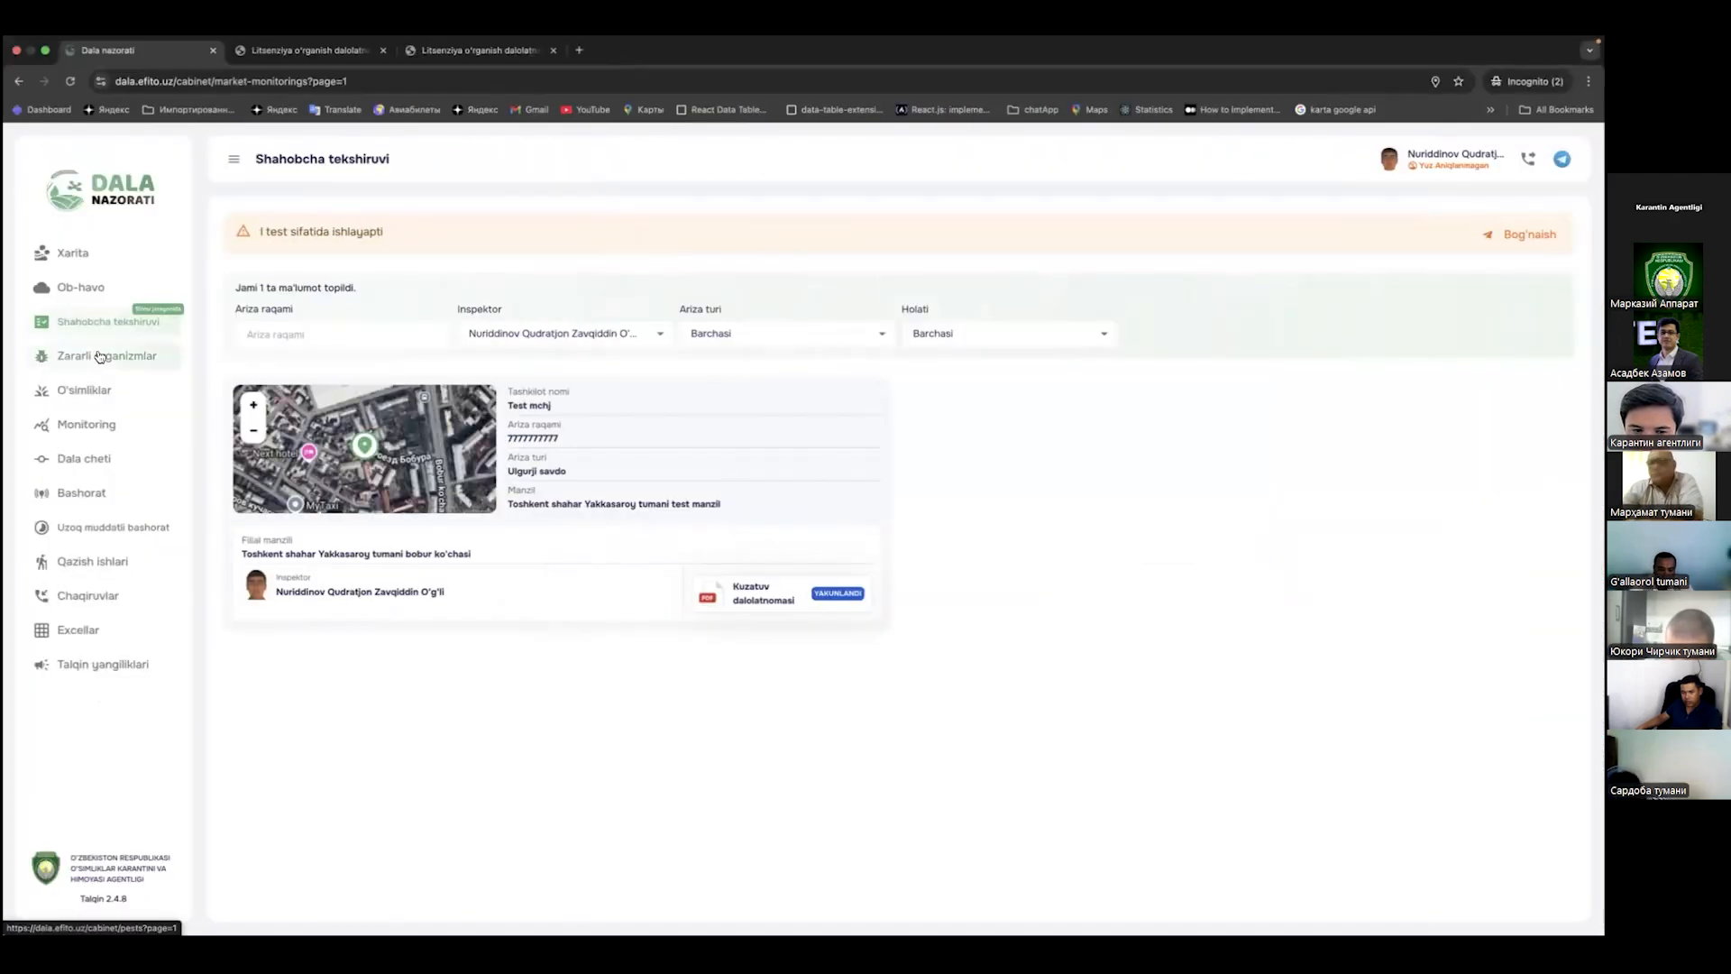
{"action": "left_click", "coordinate": [92, 356]}
{"action": "left_click", "coordinate": [83, 322]}
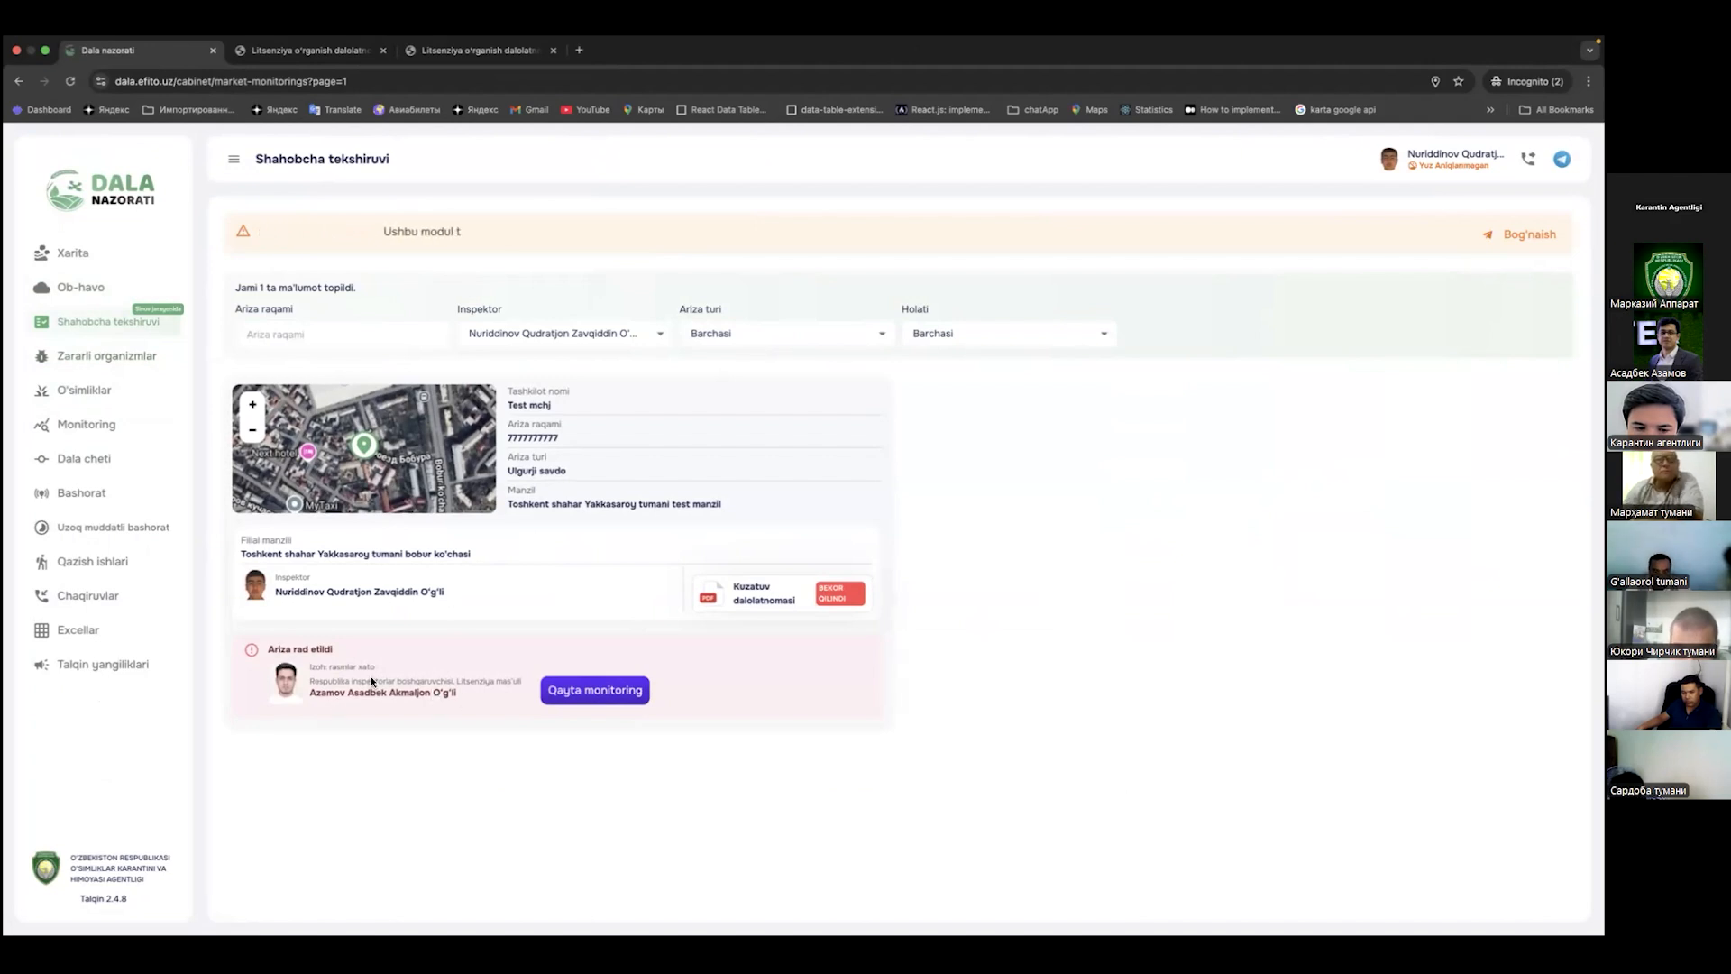
{"action": "triple_click", "coordinate": [393, 674]}
{"action": "left_click", "coordinate": [404, 643]}
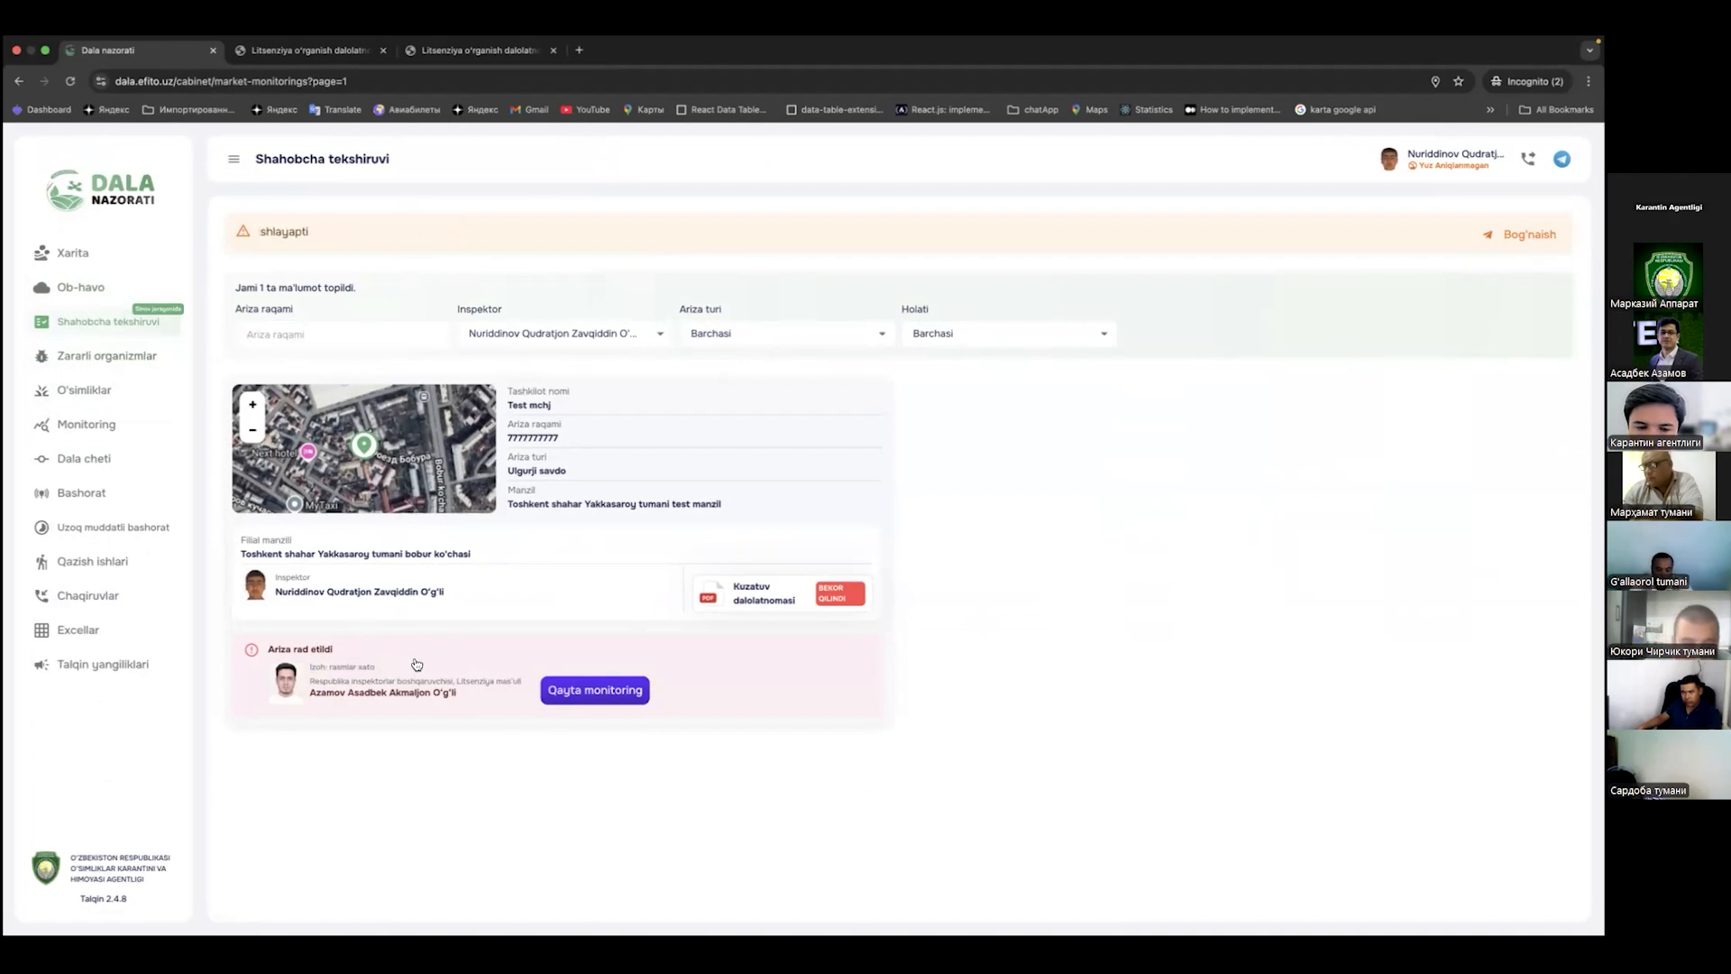
Step: Start Qayta monitoring on the rejected Toshkent branch, advance past the location step, then return to the republic inspector
{"action": "left_click", "coordinate": [610, 698]}
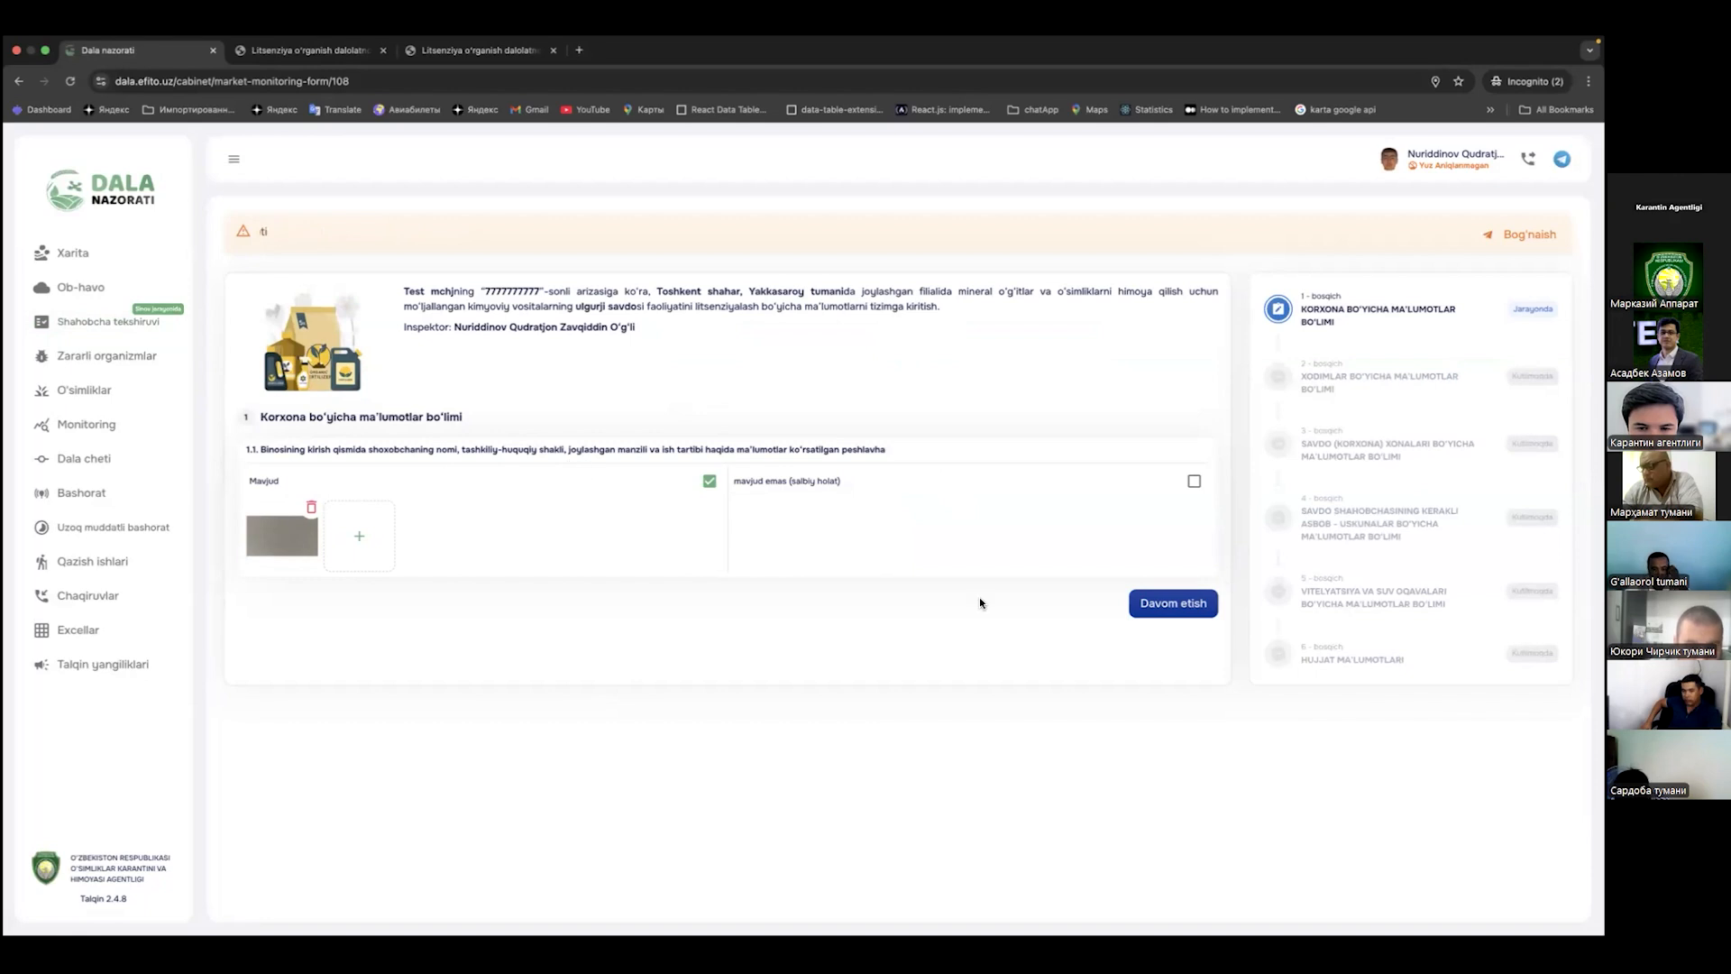
{"action": "left_click", "coordinate": [101, 326]}
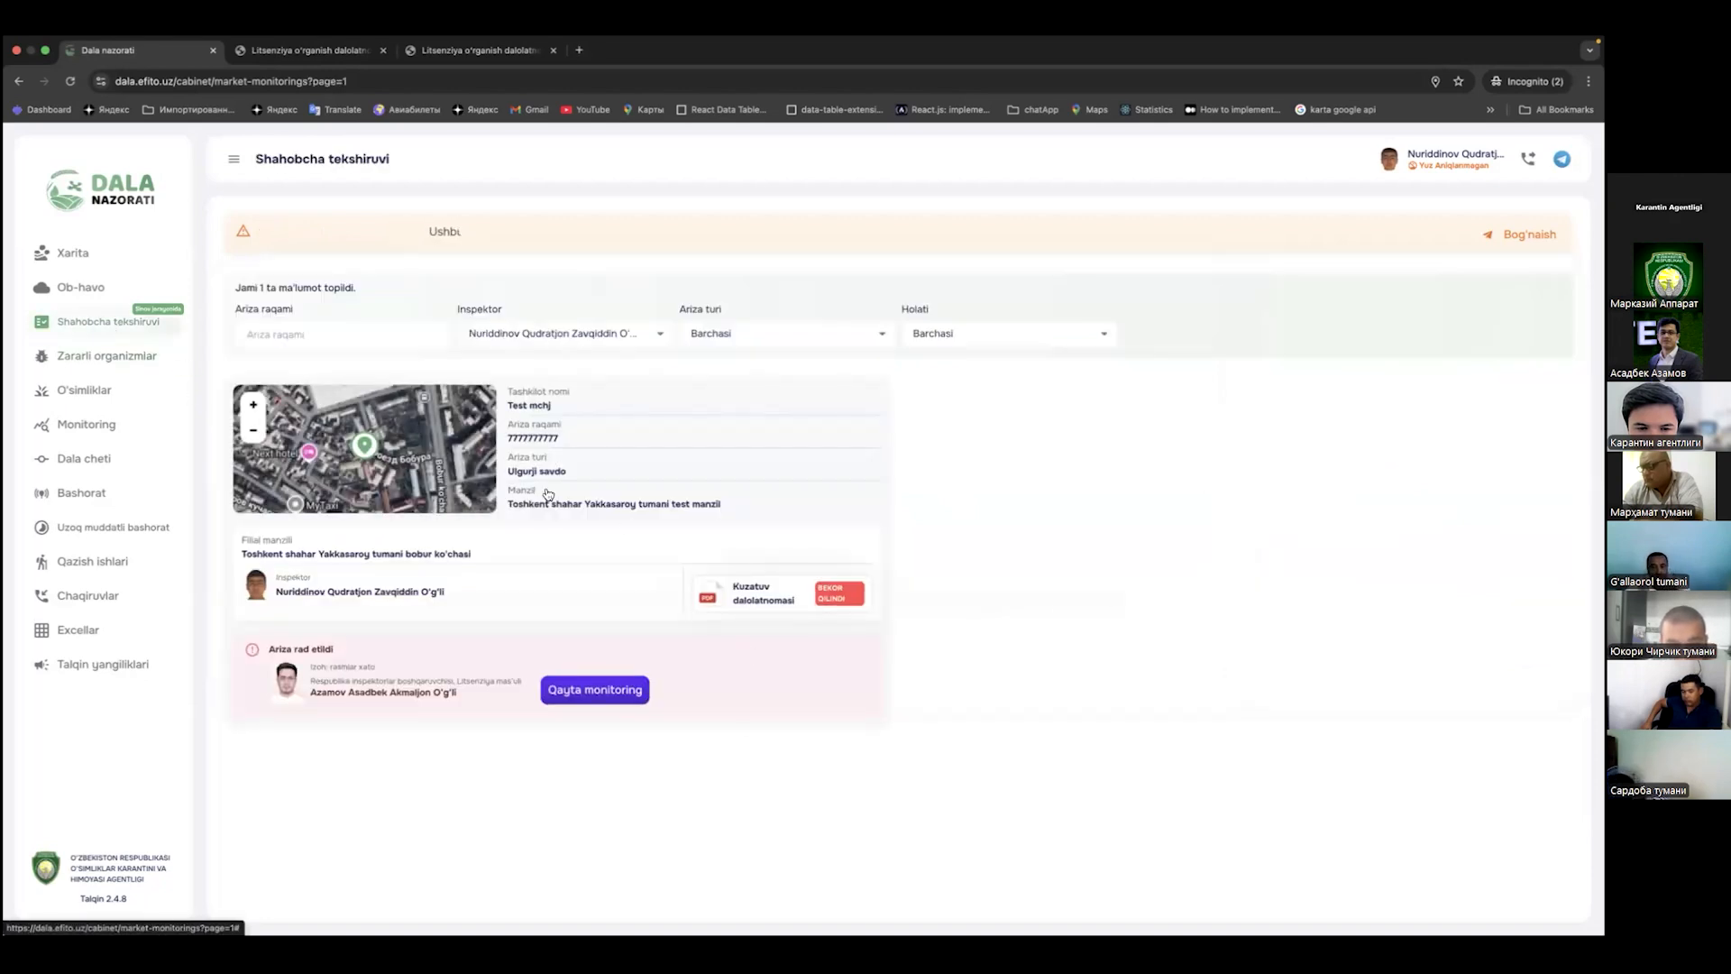
{"action": "left_click", "coordinate": [629, 691]}
{"action": "left_click", "coordinate": [1181, 605]}
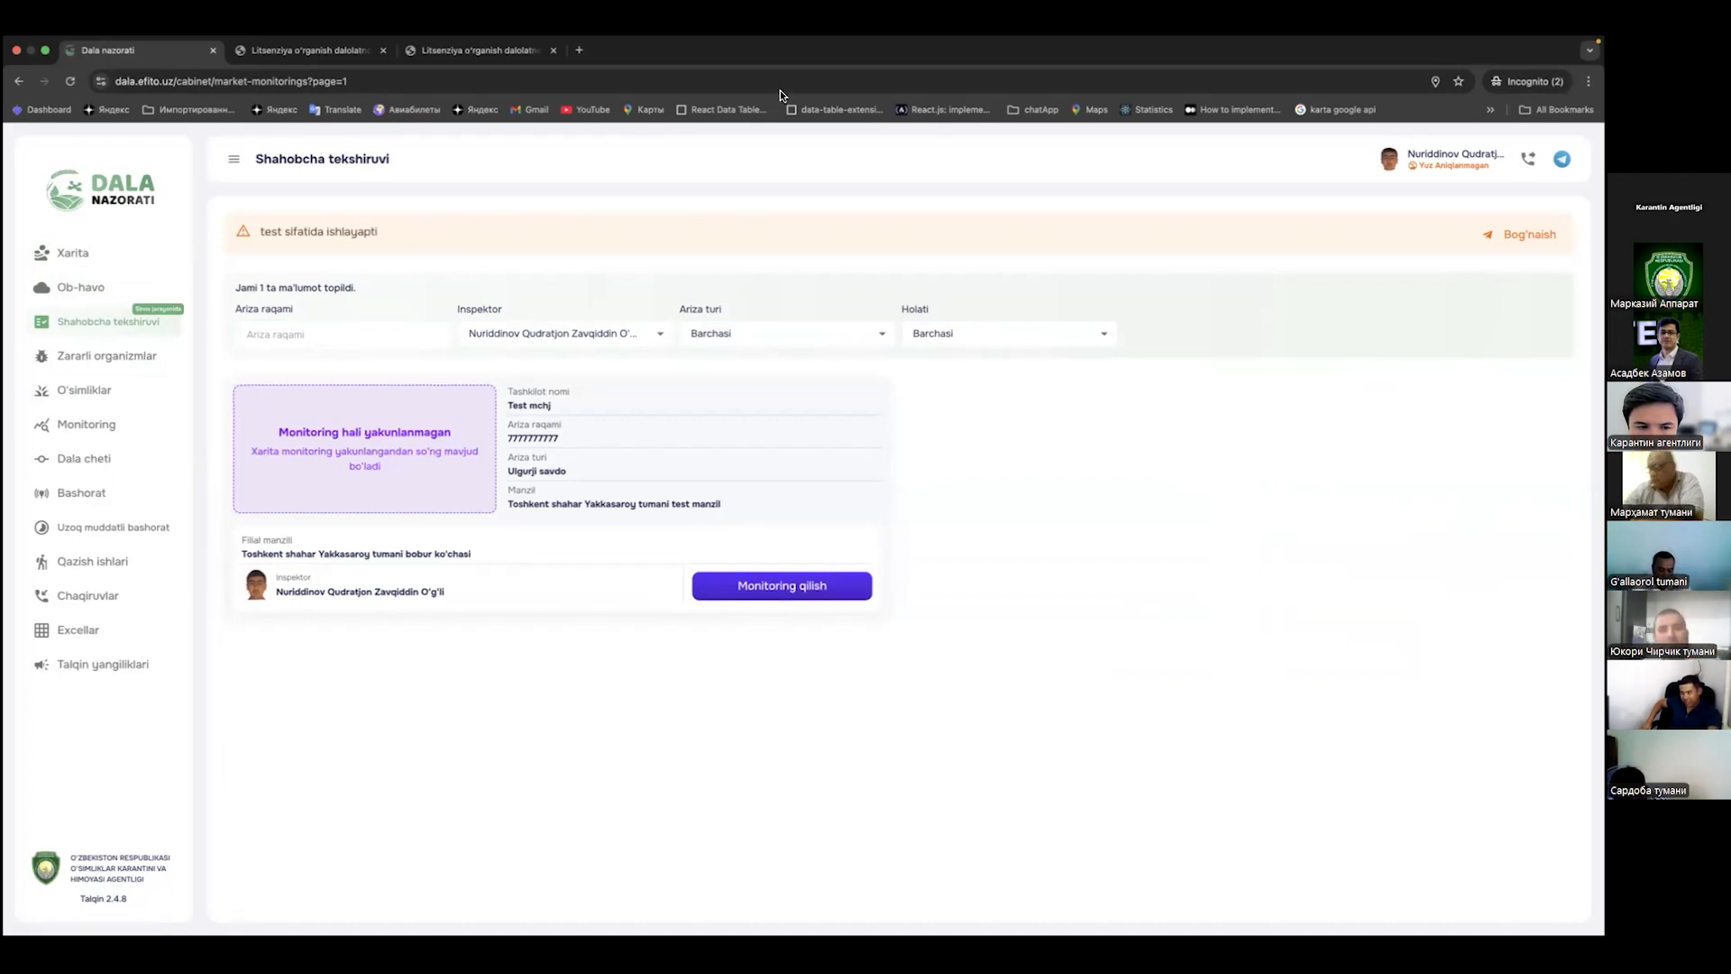
{"action": "key", "text": "ctrl+Left"}
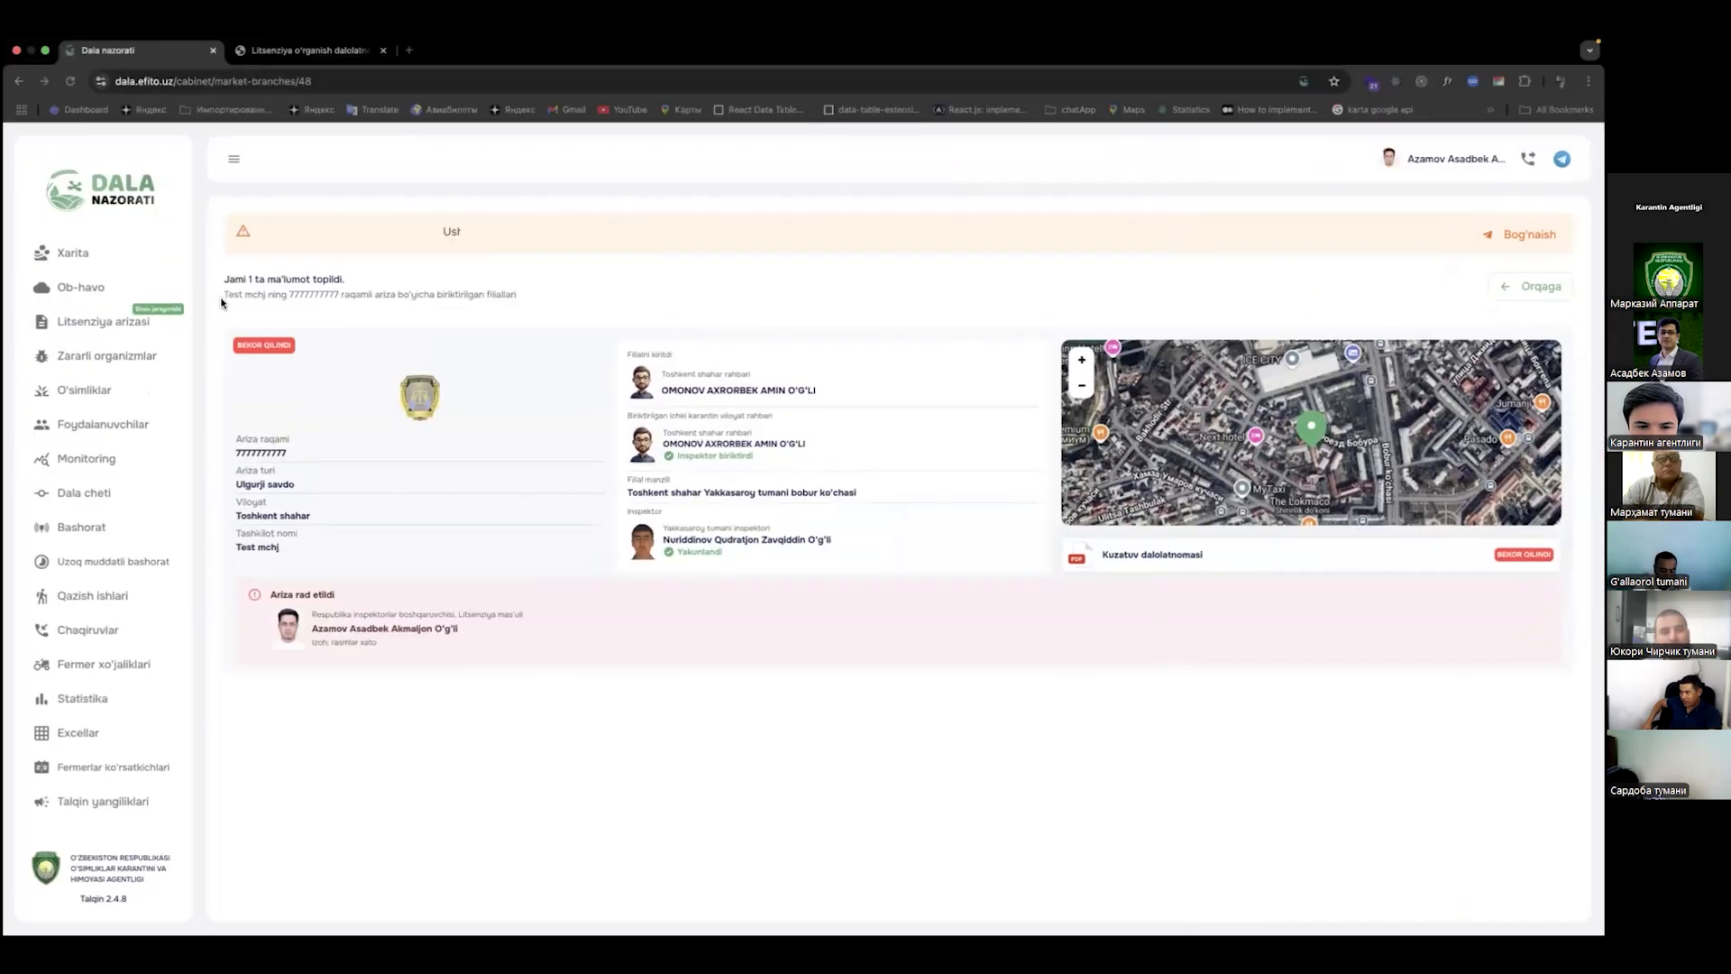